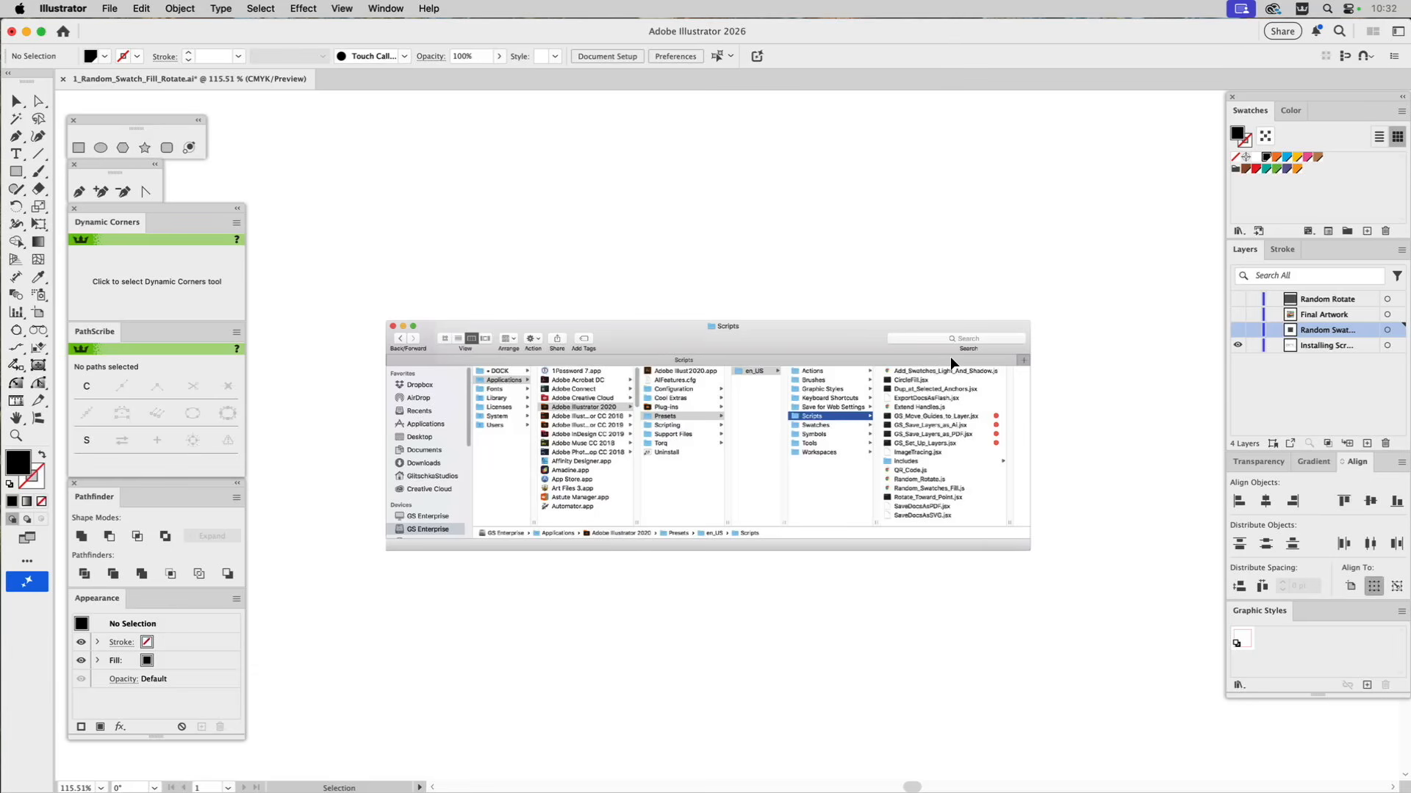
Show the Random Swatch layer in place of the script installation layer and select all the faces plus both i dots in DiVERSiTY.
left_click(1237, 330)
left_click(1237, 346)
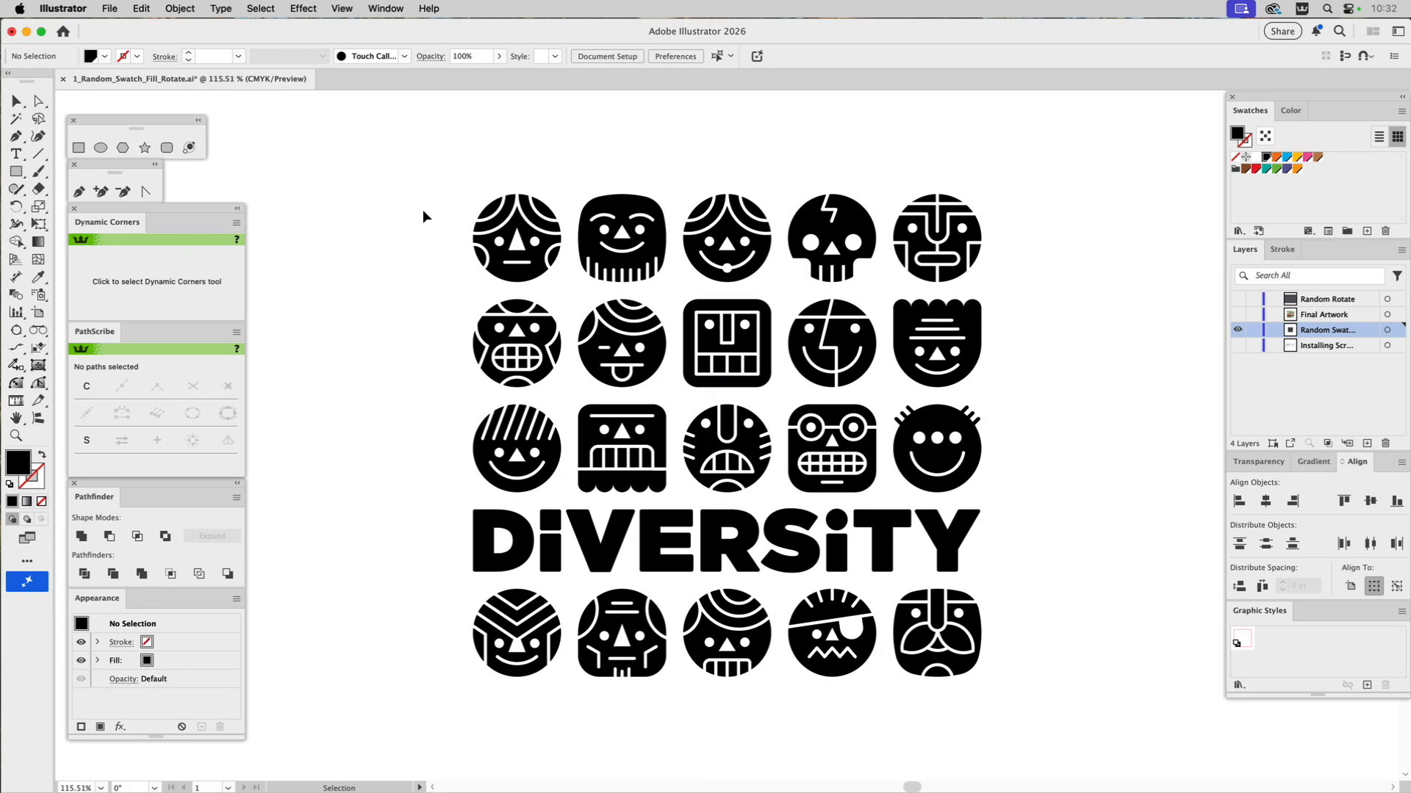
left_click_drag(424, 210, 1065, 466)
left_click_drag(1028, 598, 477, 668)
left_click(550, 519, "shift")
left_click(836, 517, "shift")
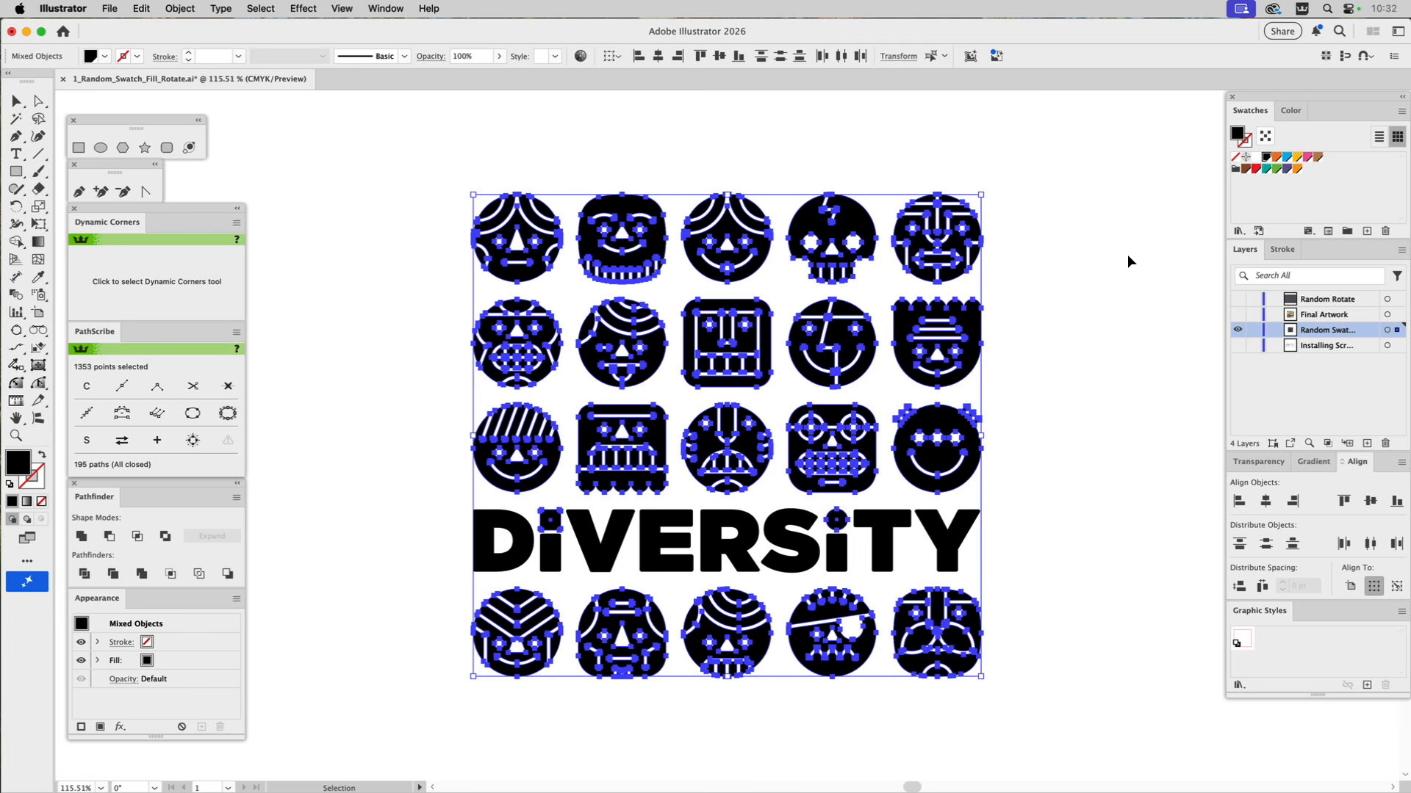
Select the colour swatches and run the Random_Swatches_Fill script on the selected faces and i dots.
left_click(1298, 174, "shift")
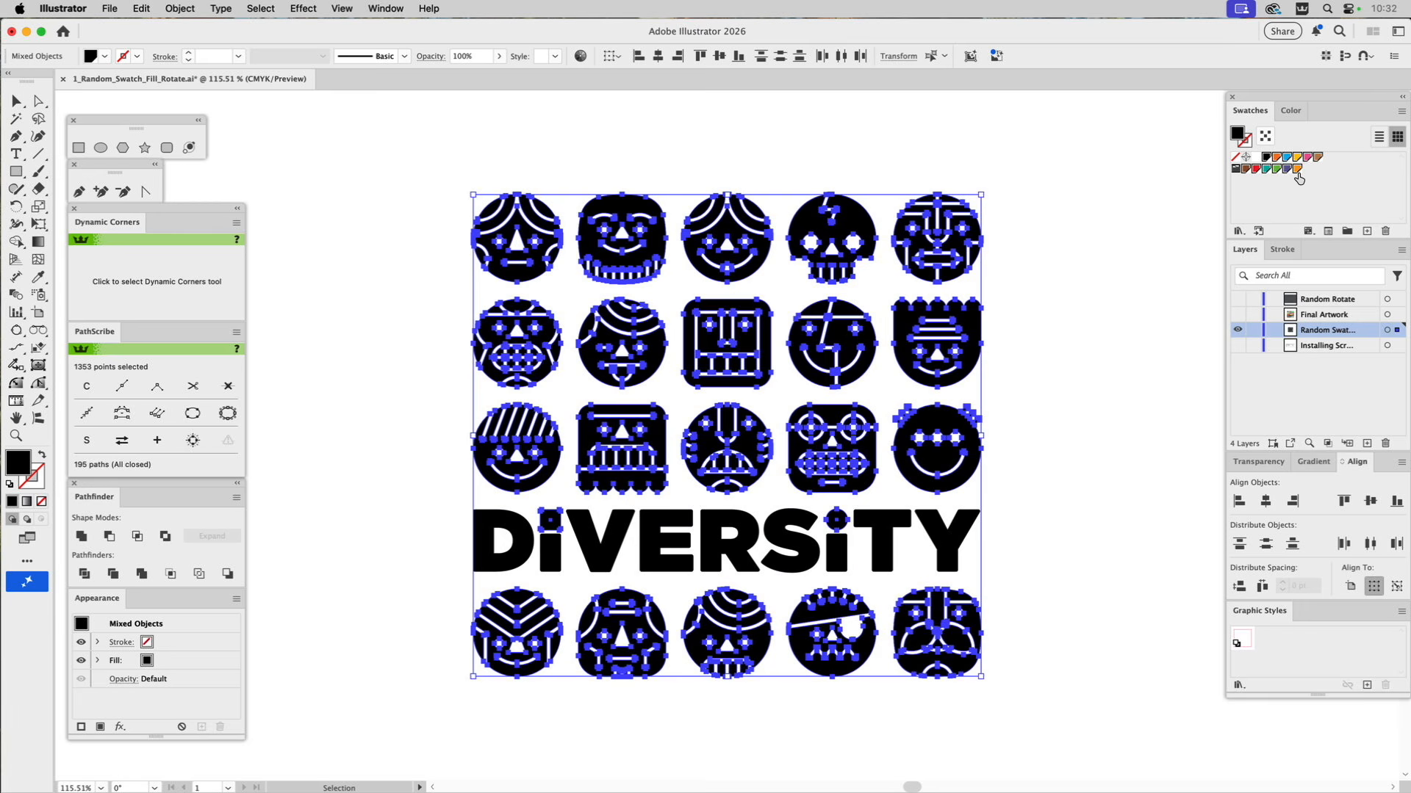
left_click(108, 8)
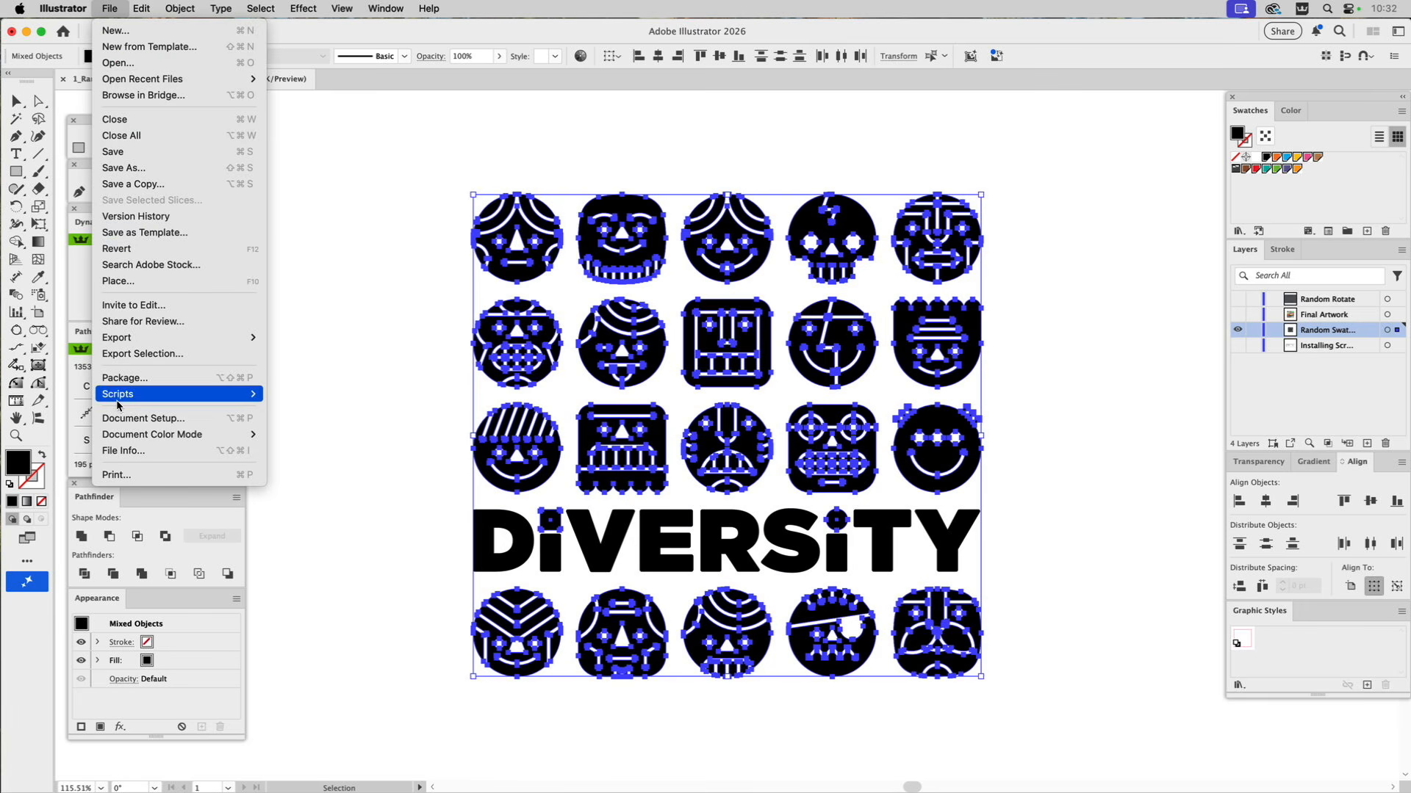
mouse_move(118, 402)
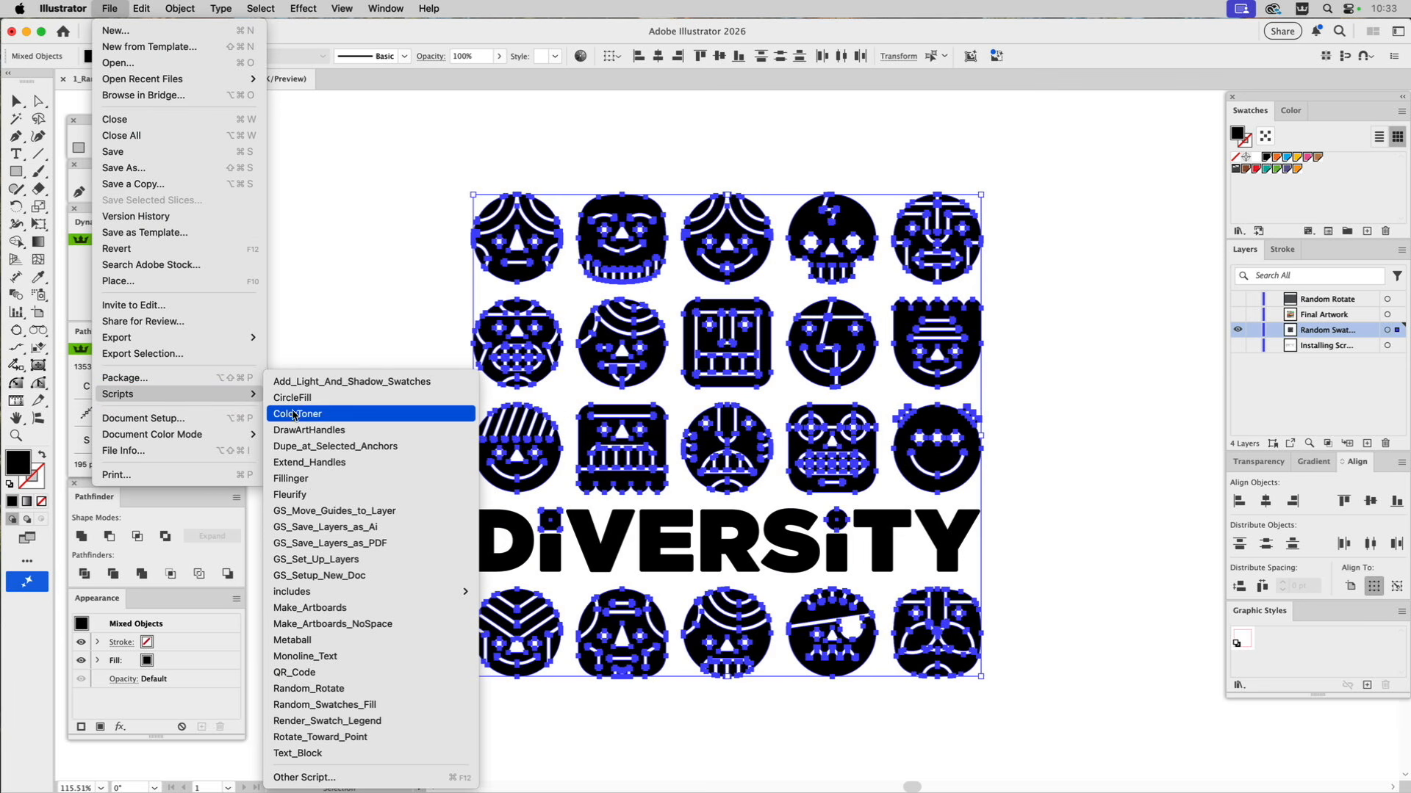
left_click(298, 705)
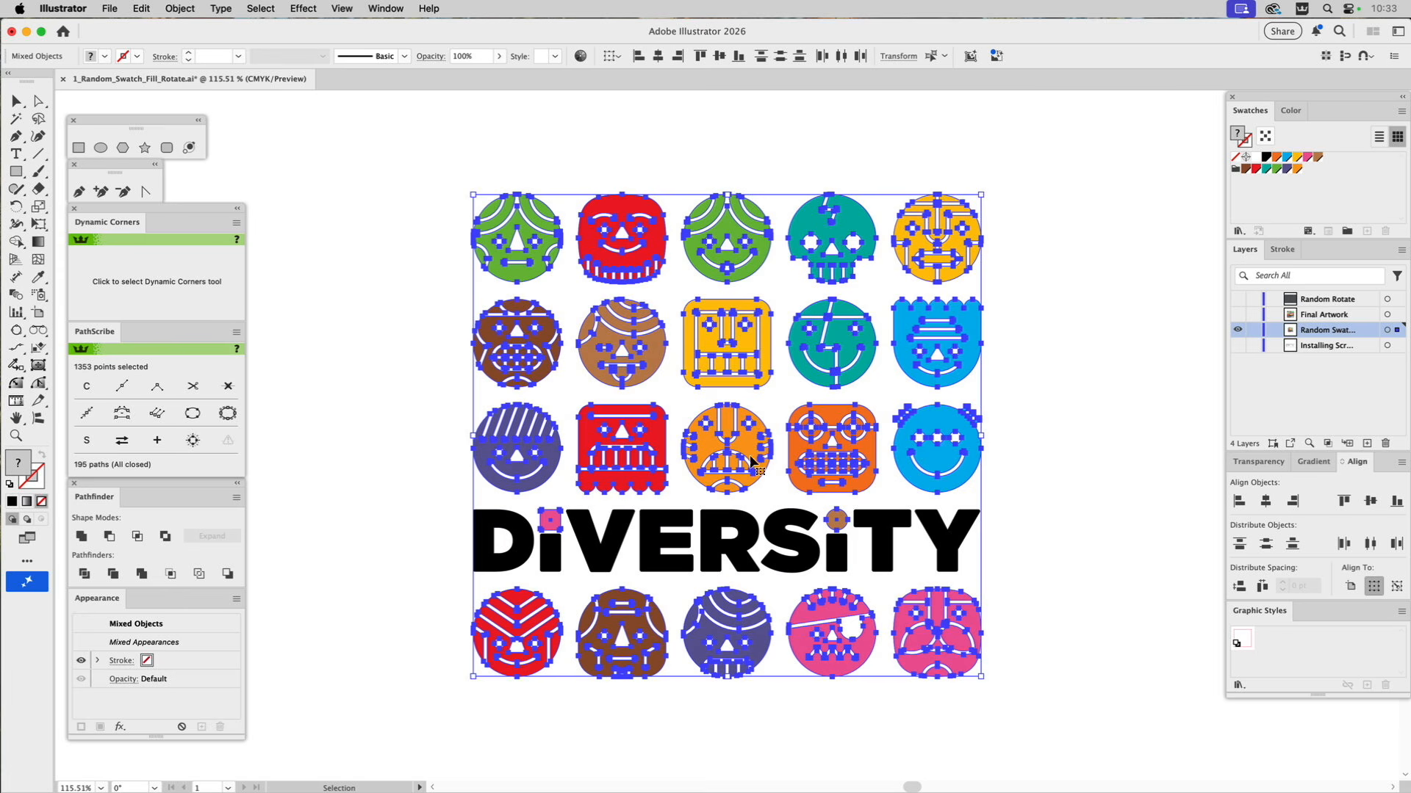
left_click(1036, 354)
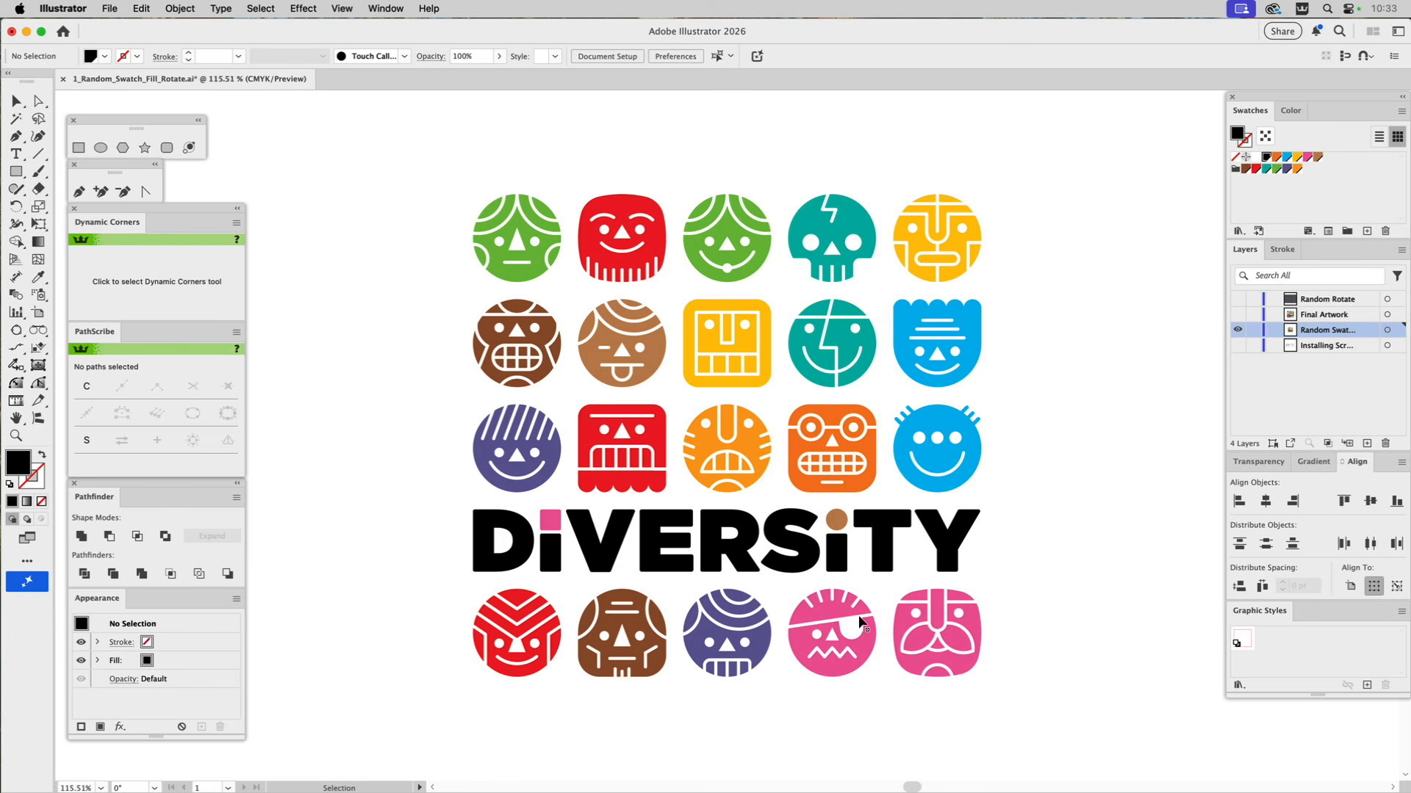
Recolour the last face in the bottom row with the yellow sampled from the square face in the second row.
left_click(932, 609)
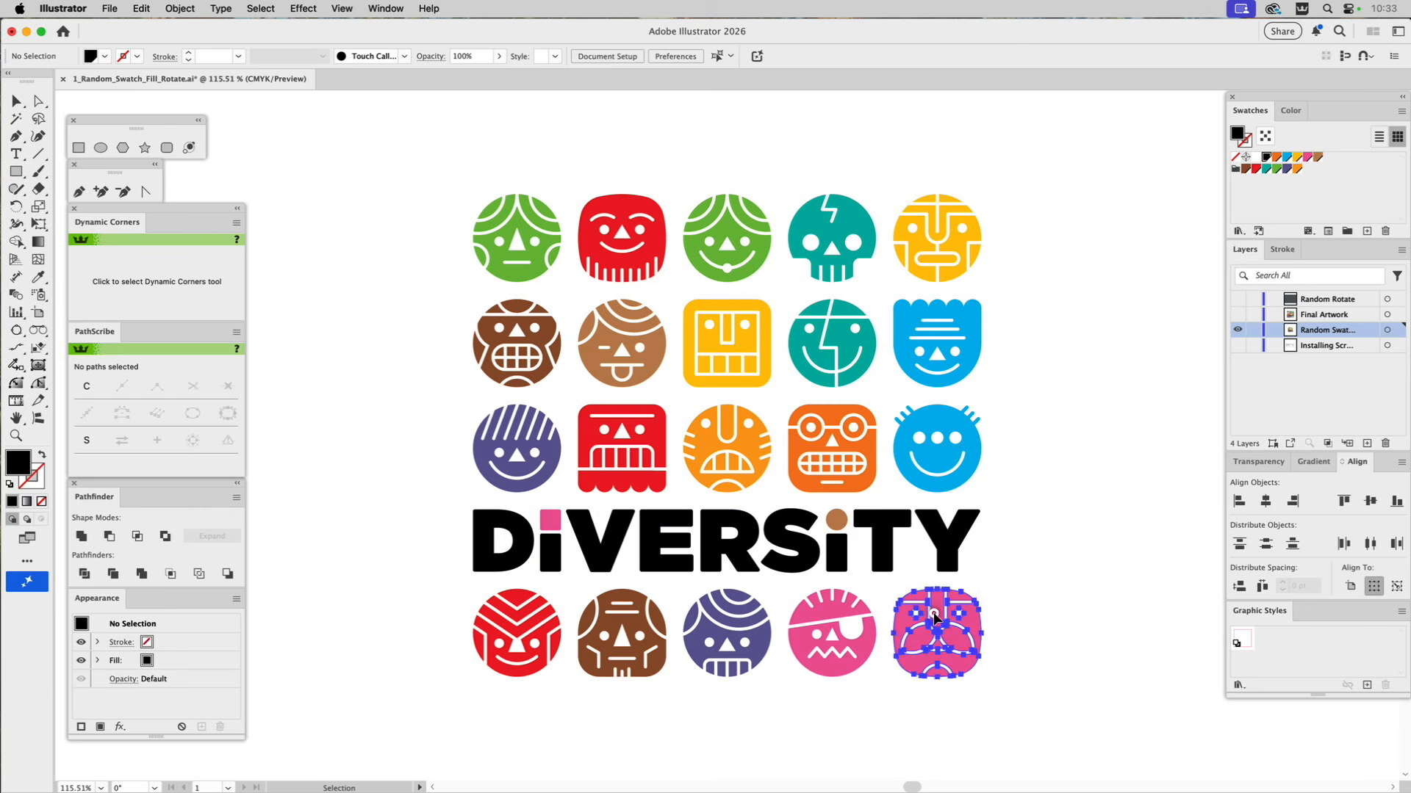
key("i")
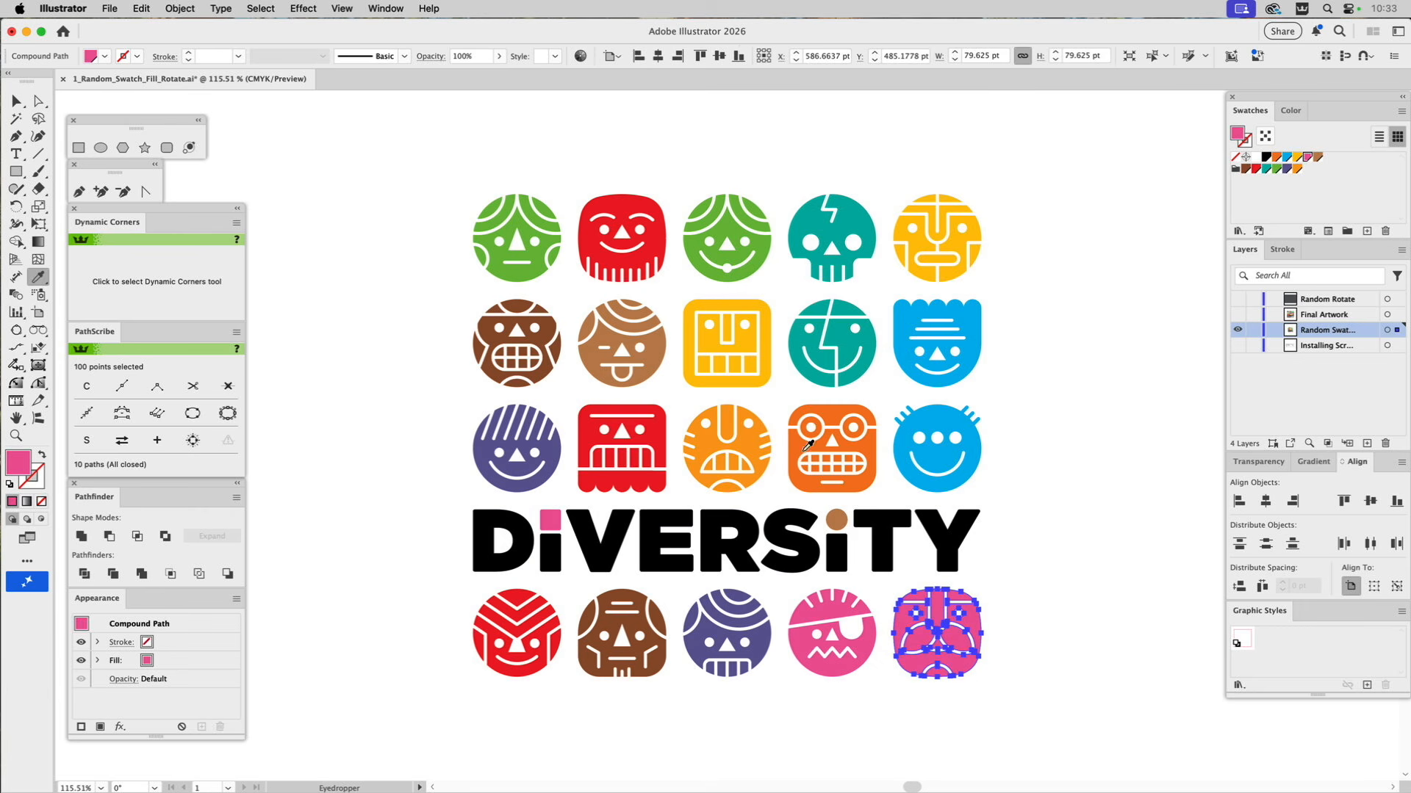
left_click(738, 346)
left_click(1036, 412, "super")
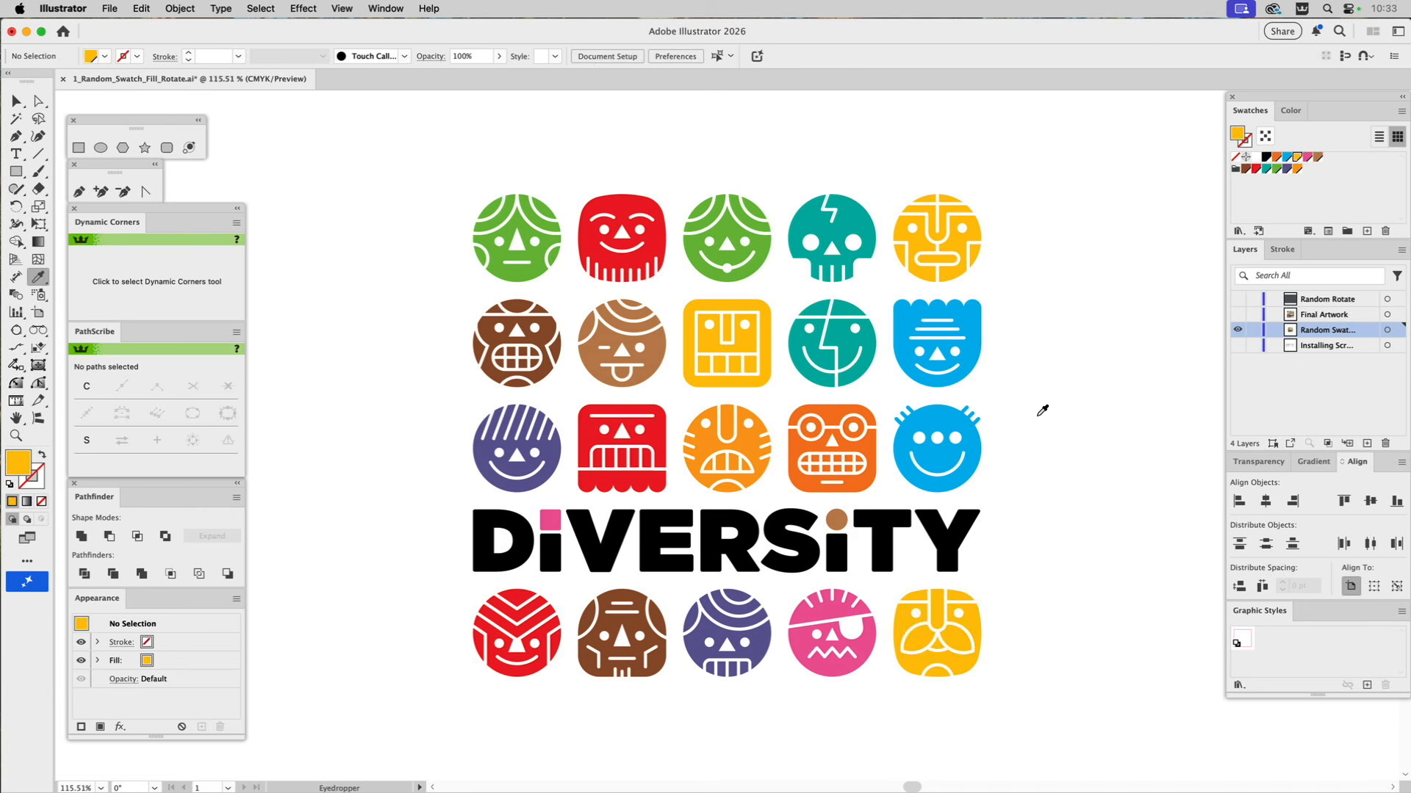
View the Final Artwork layer, then show only the Random Rotate layer and make it active.
left_click(1238, 314)
left_click(1238, 332)
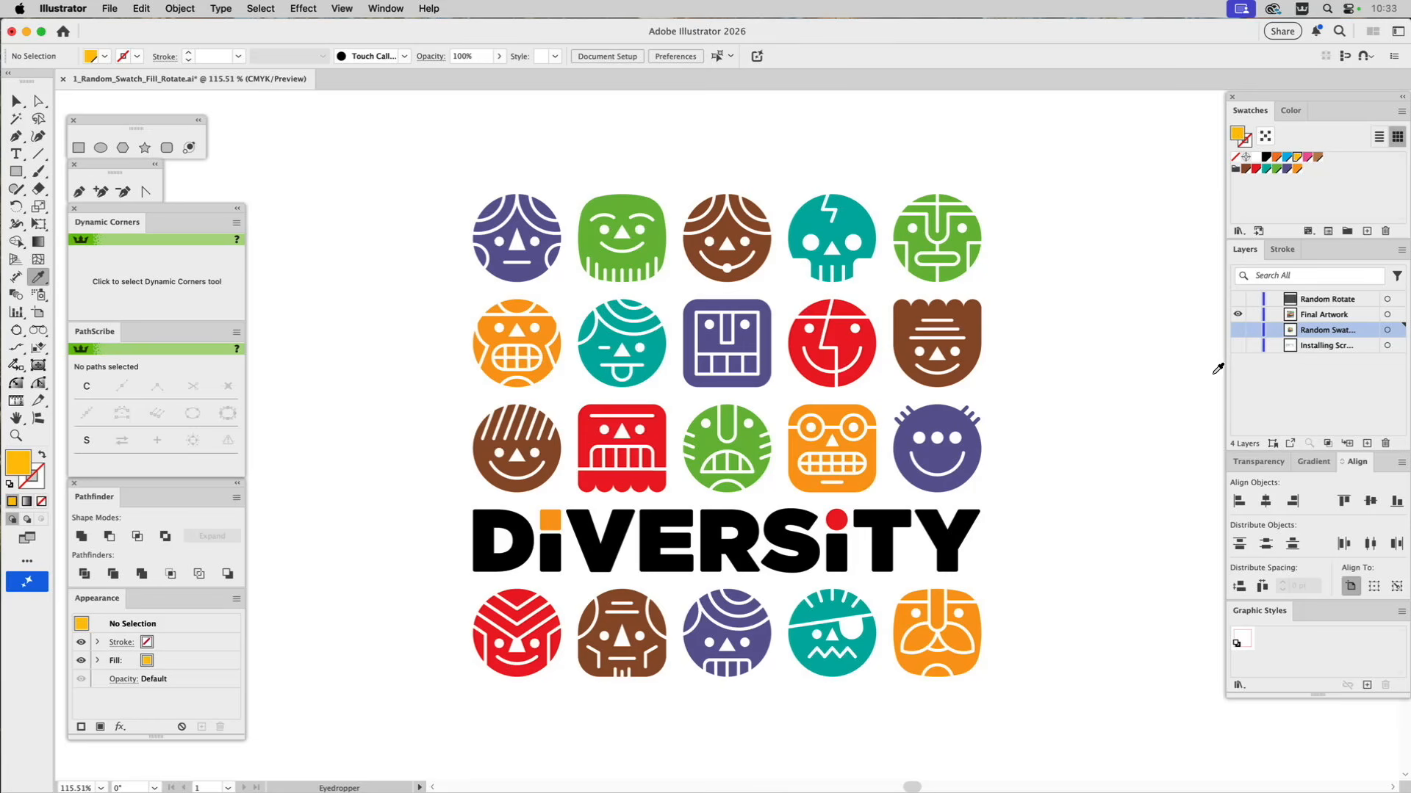
left_click(1238, 299)
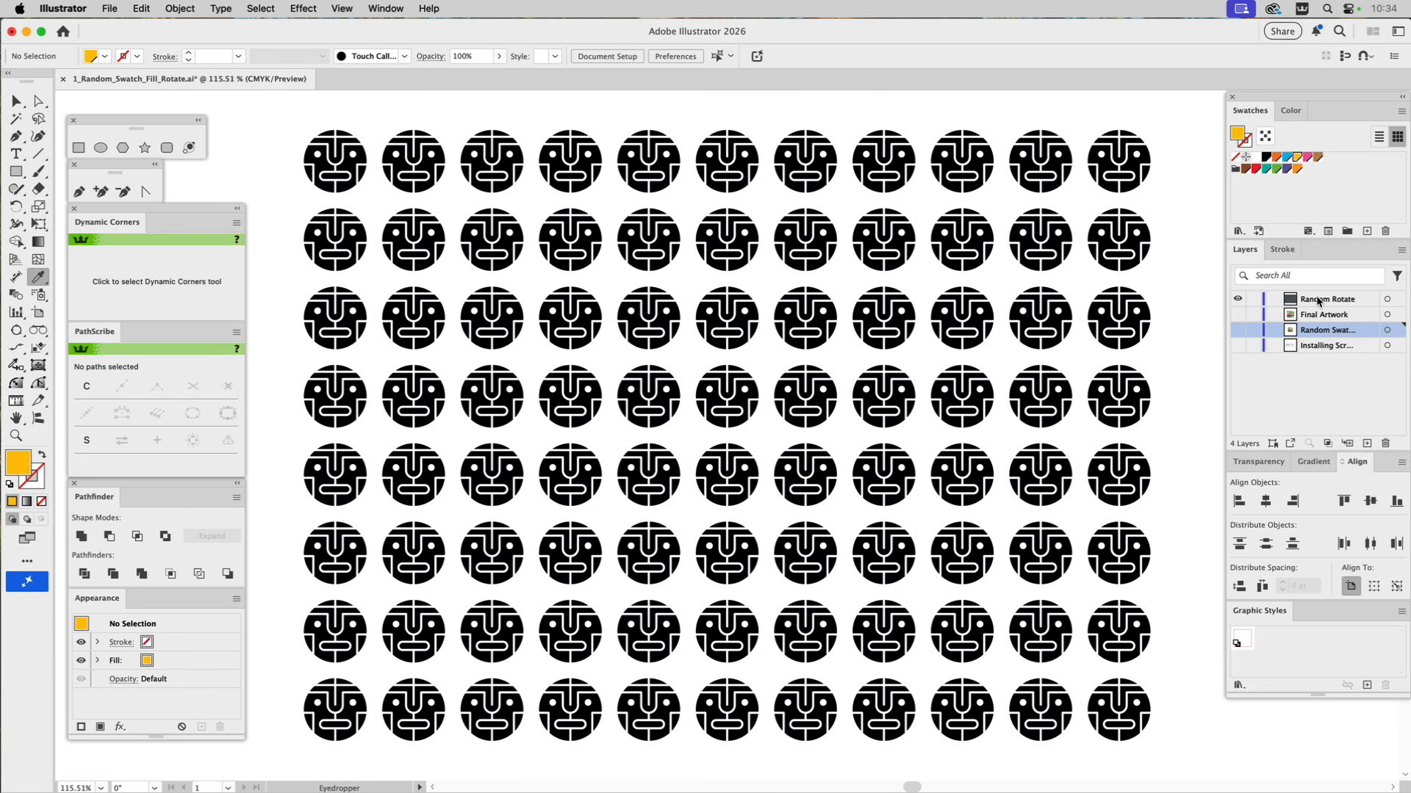
left_click(1321, 297)
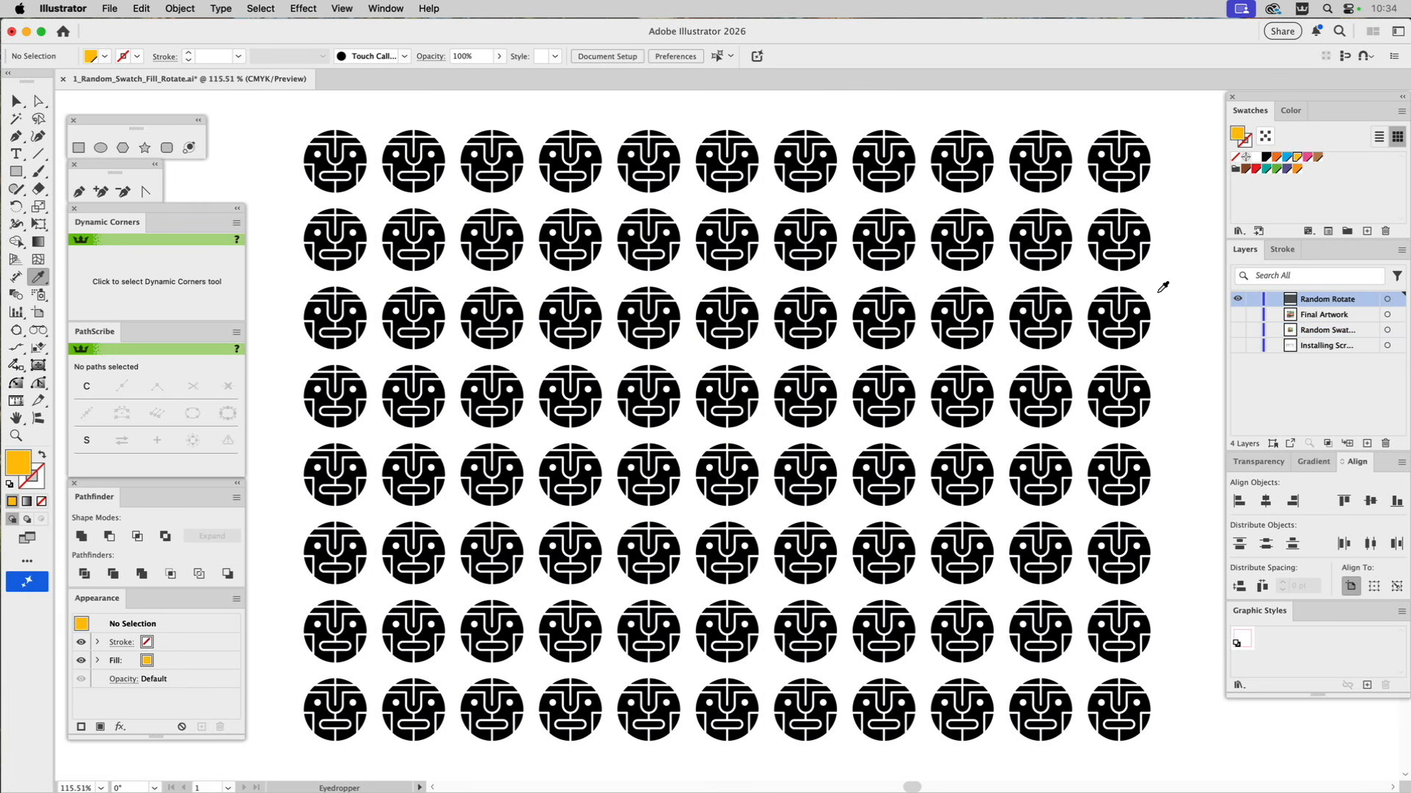
Select the whole grid of black faces and the colour swatches, and fill the faces randomly with the Random_Swatches_Fill script.
key("v")
key("super+a")
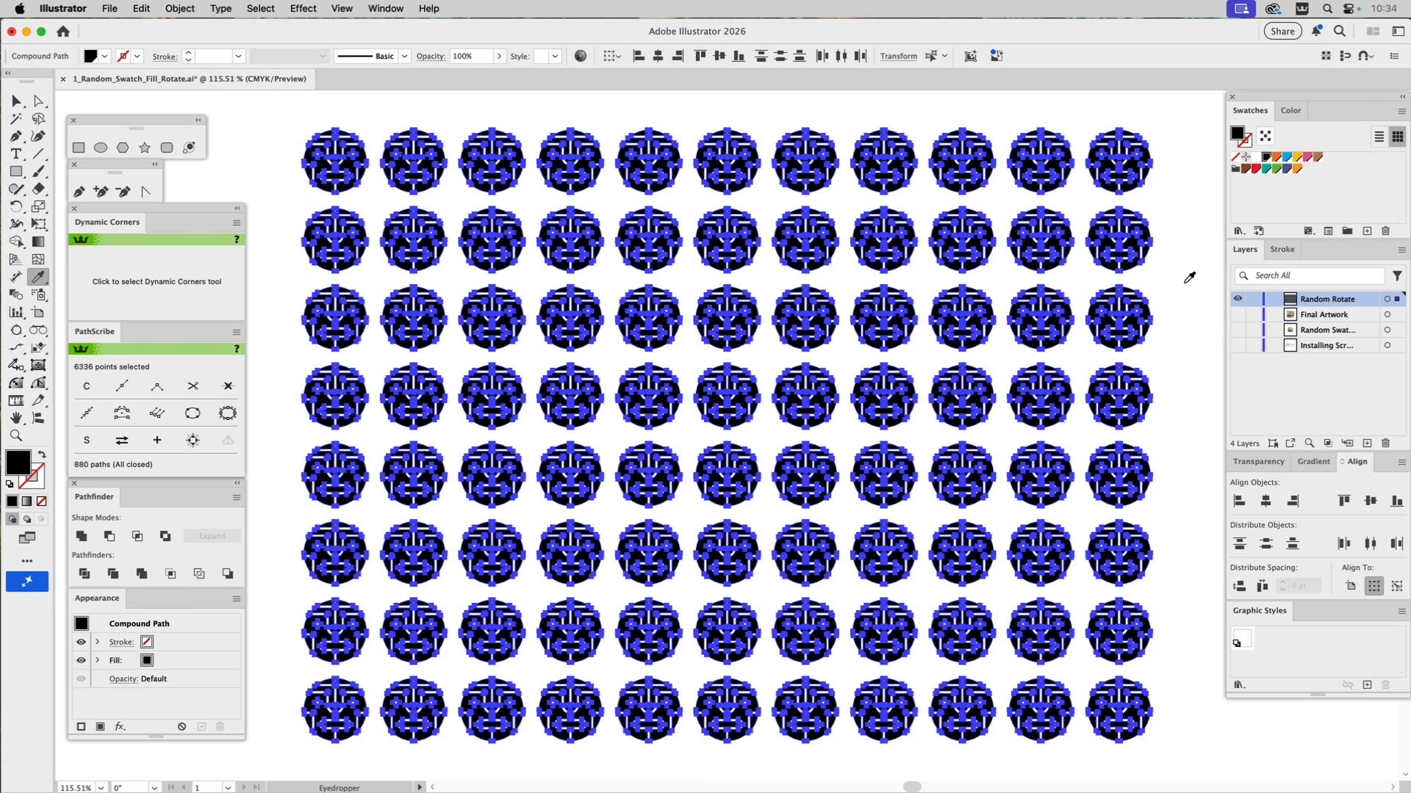
left_click(1298, 170, "shift")
left_click(110, 8)
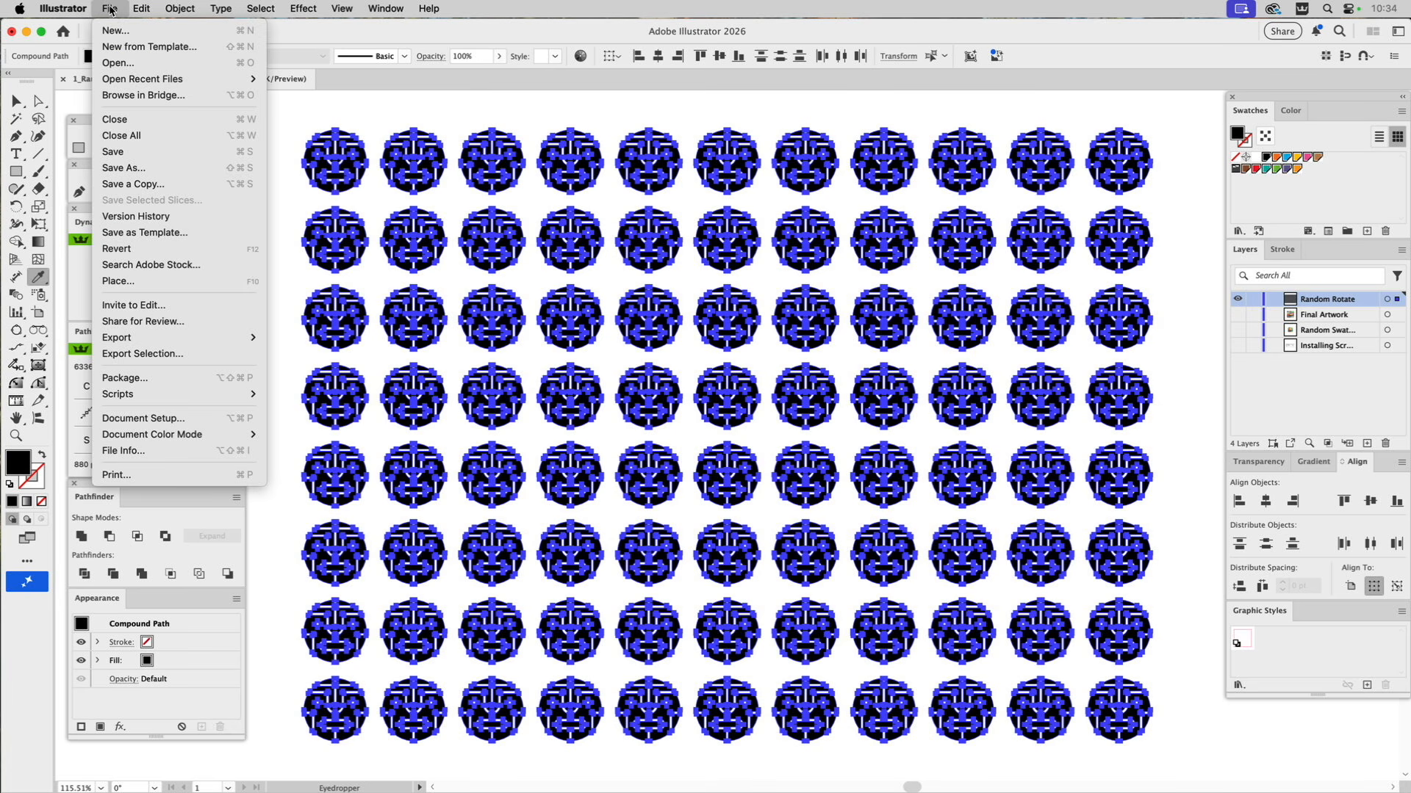
mouse_move(139, 396)
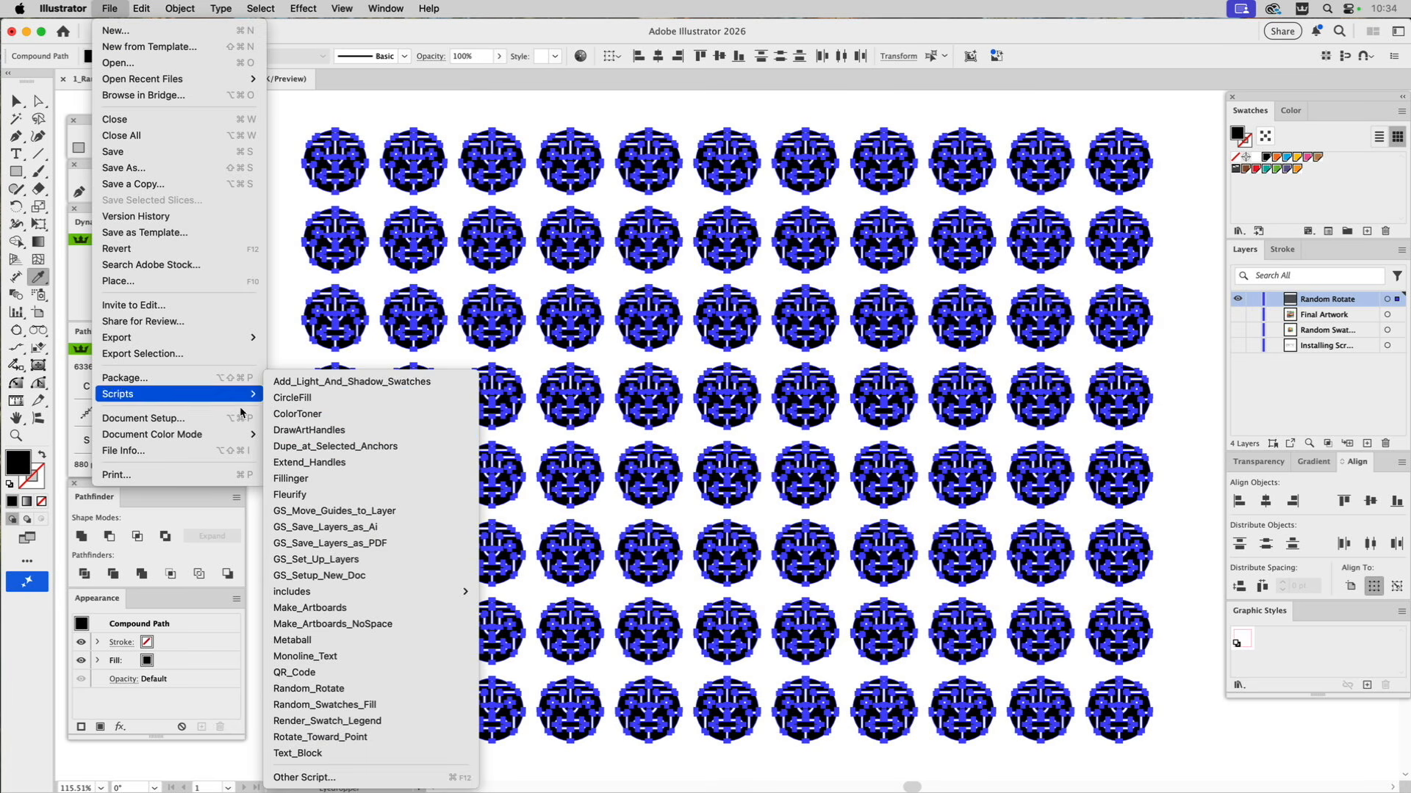
left_click(325, 705)
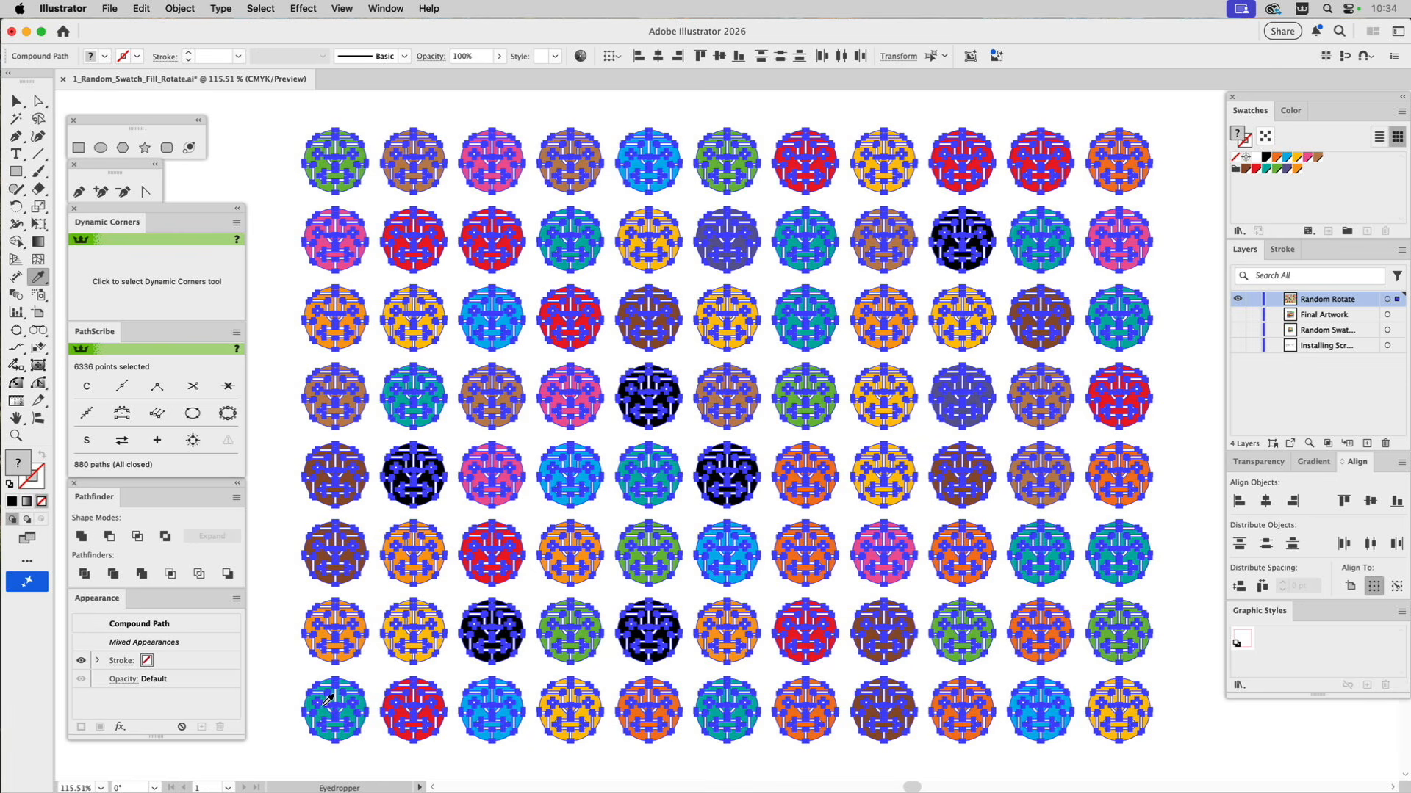
key("v")
left_click(1186, 364)
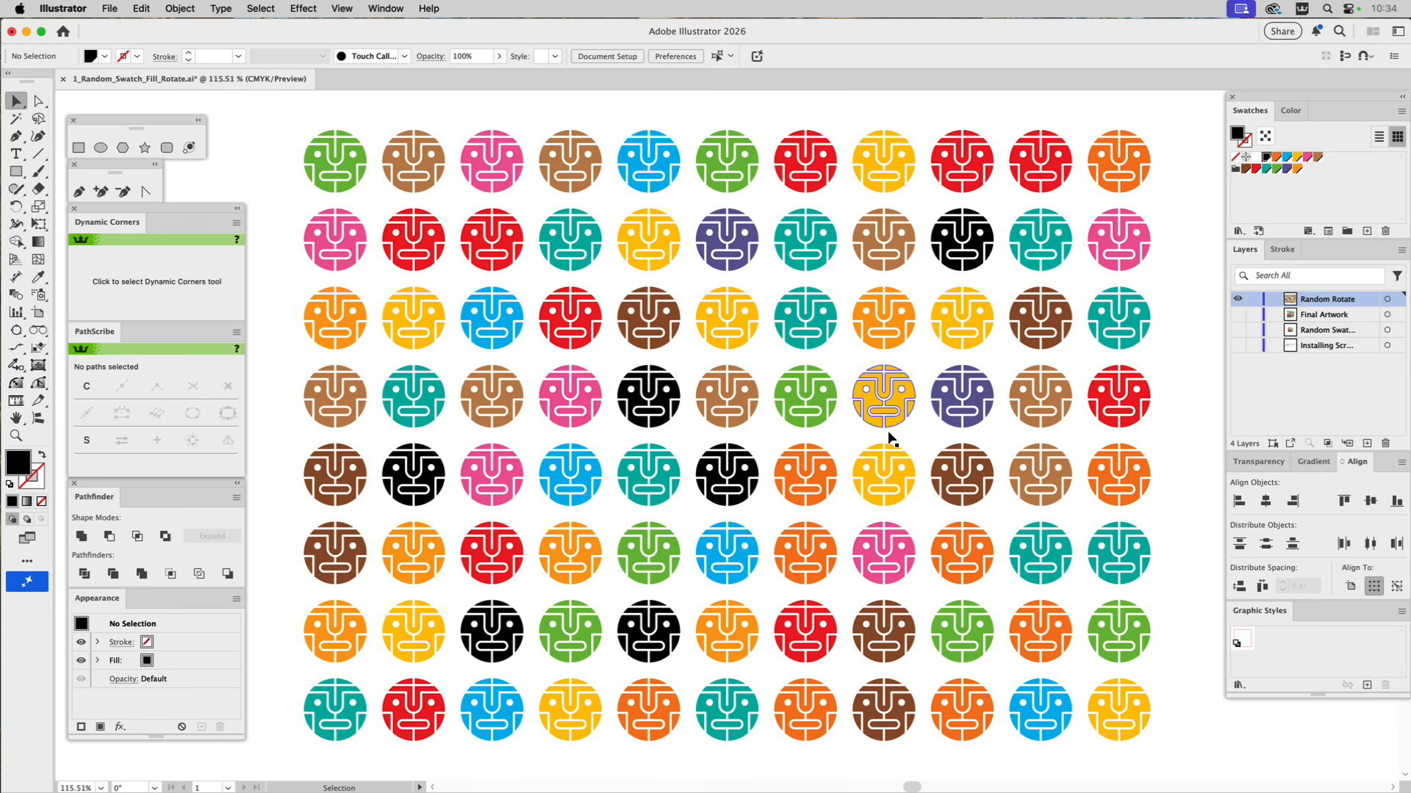
Recolour two neighbouring faces in the fifth row: the yellow eighth one light blue and the orange seventh one pink.
left_click(891, 467)
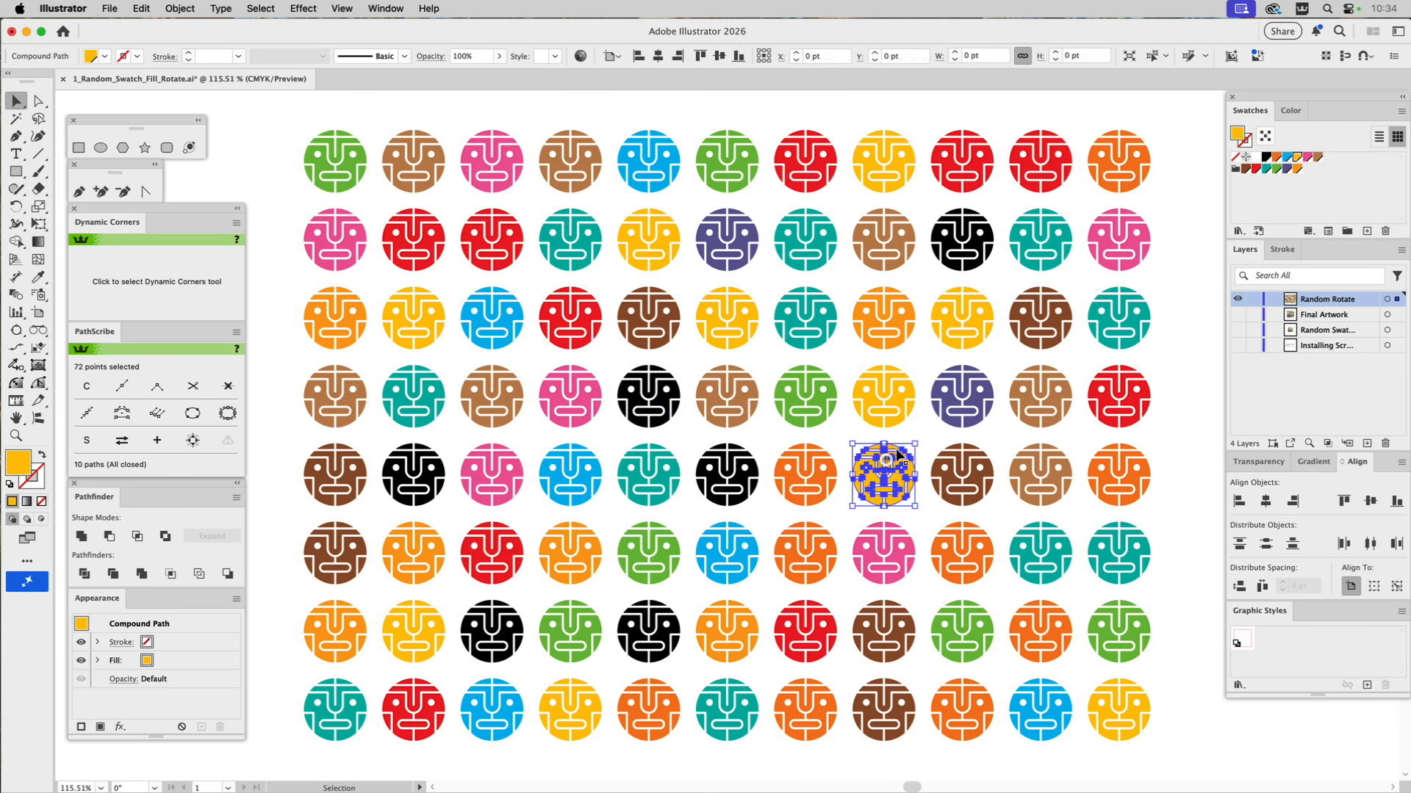
left_click(1287, 157)
left_click(1178, 236)
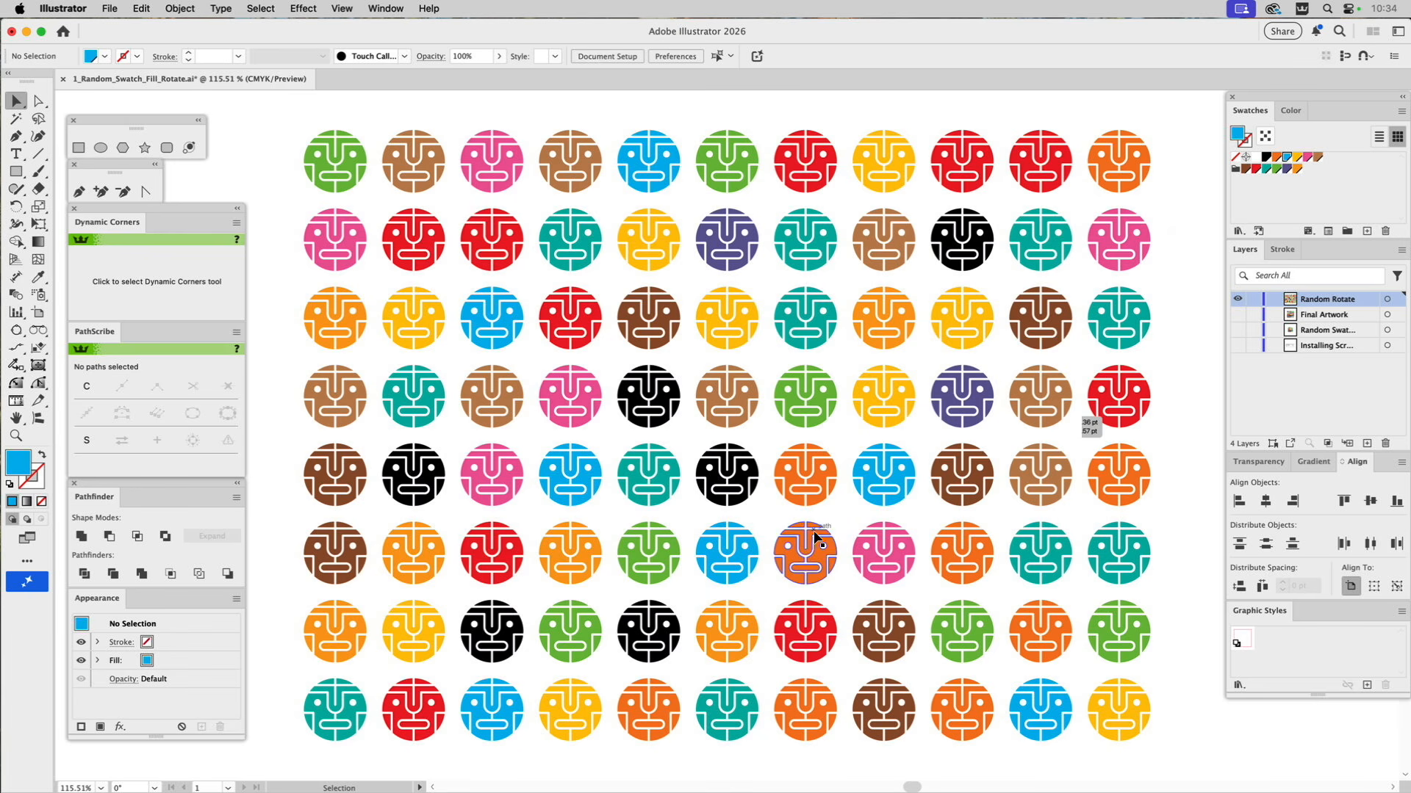
left_click(807, 485)
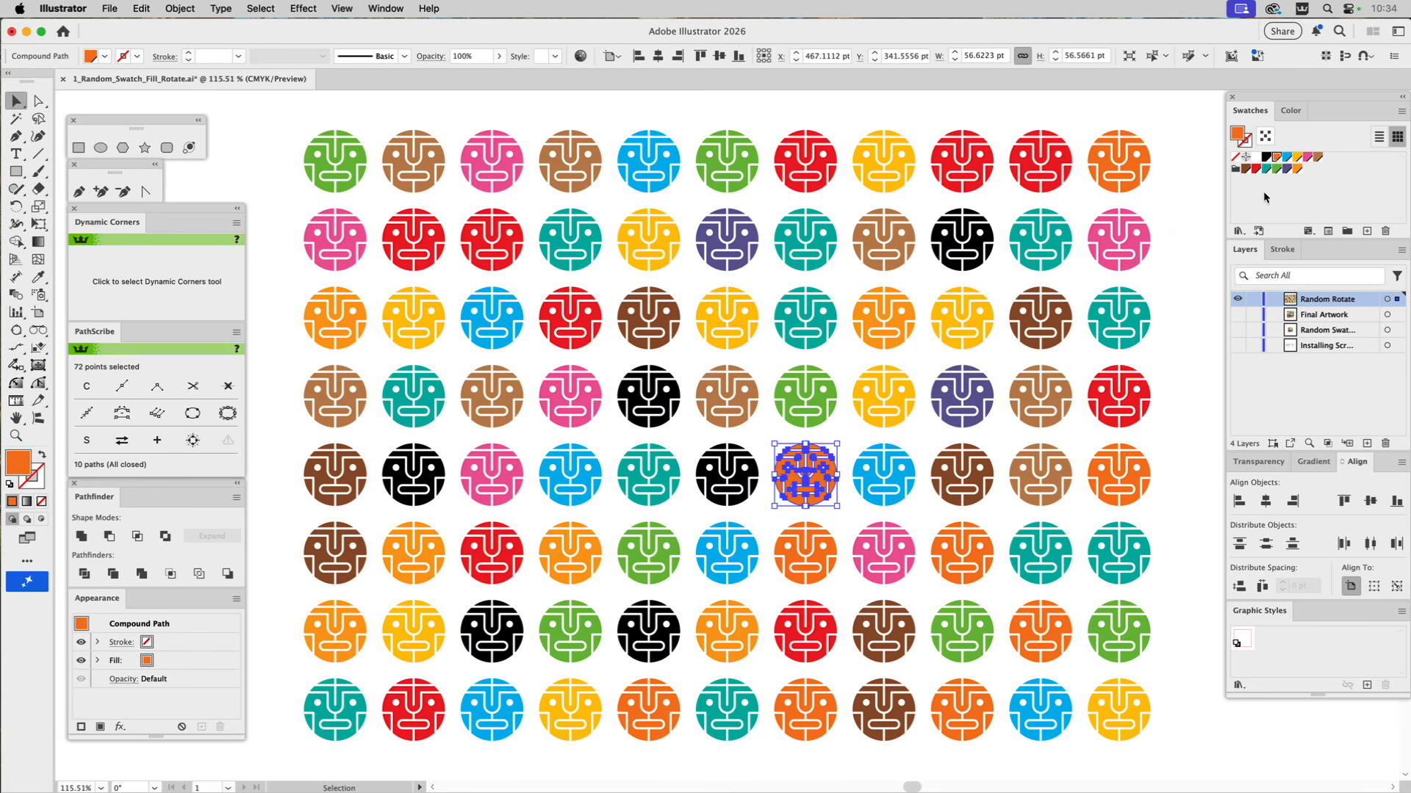
left_click(1308, 158)
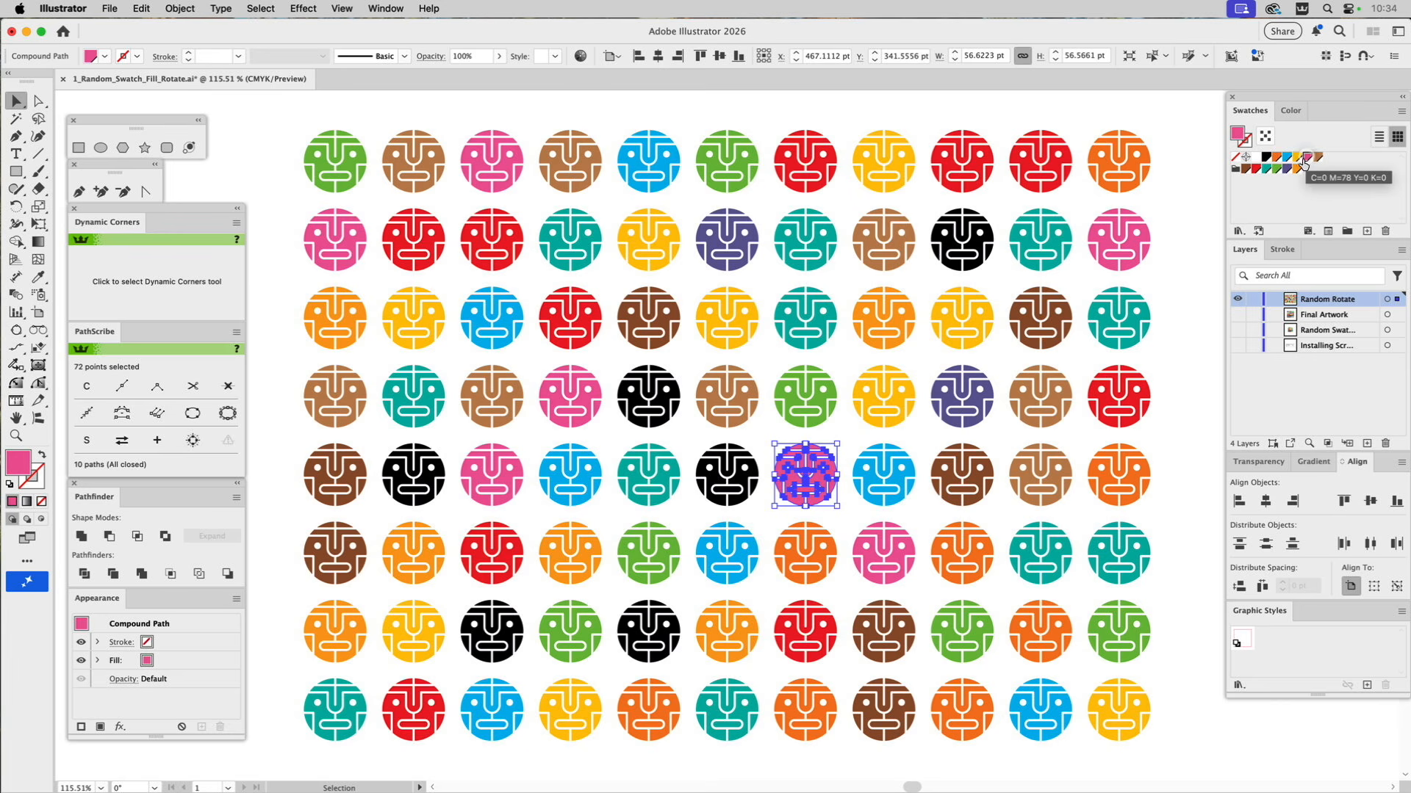
left_click(1194, 350)
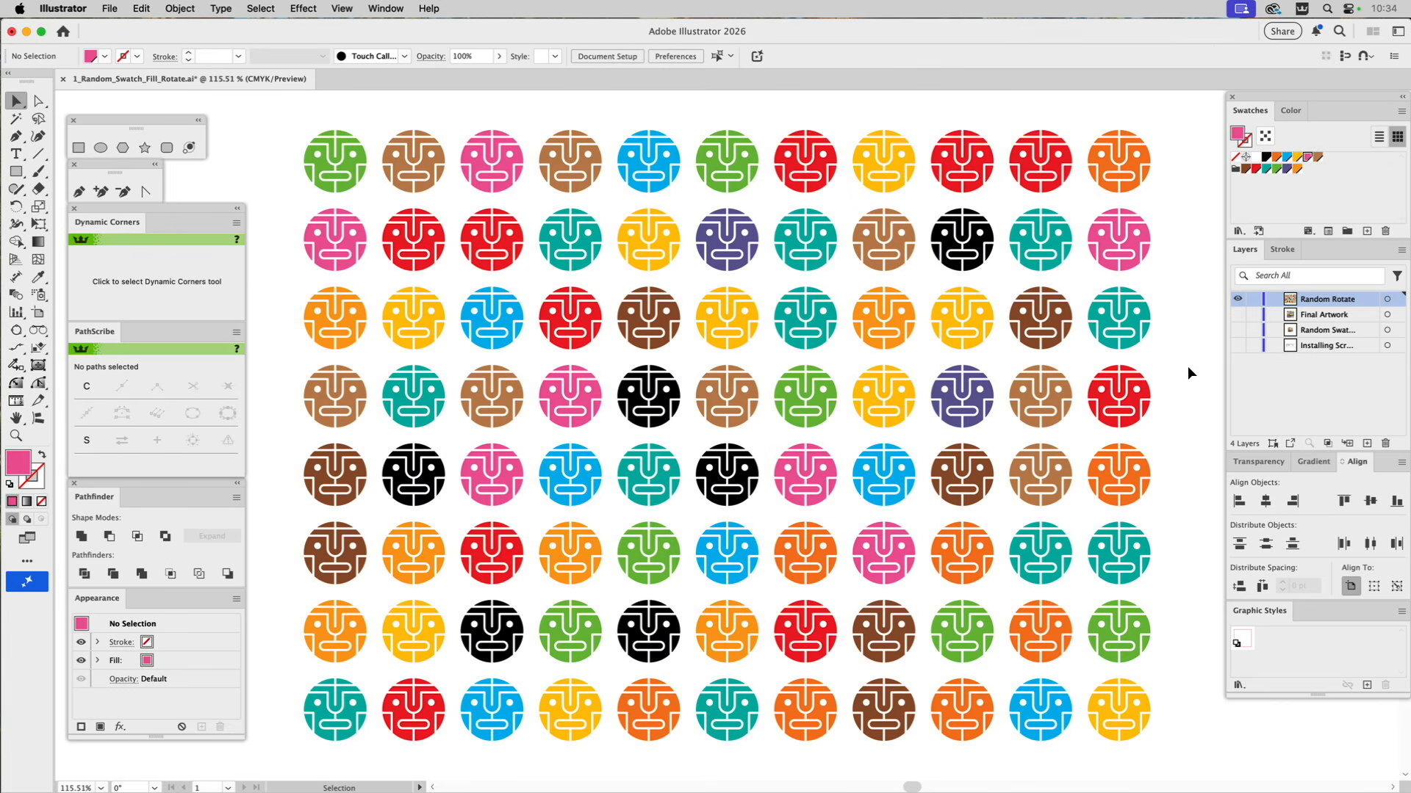
Select all the faces in the grid and run the Random_Rotate script with a minimum of 23 and a maximum of 184.
left_click_drag(280, 116, 1170, 751)
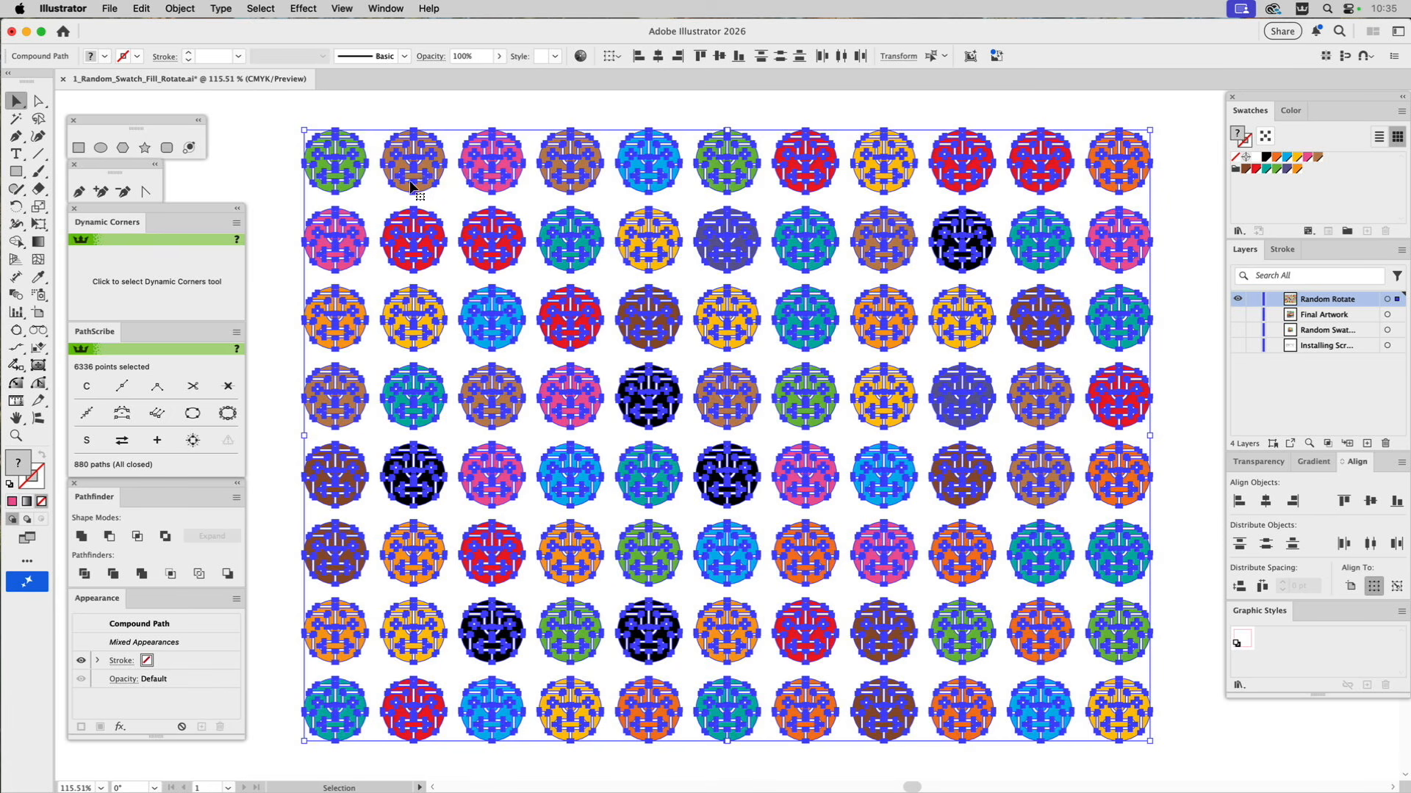
left_click(111, 8)
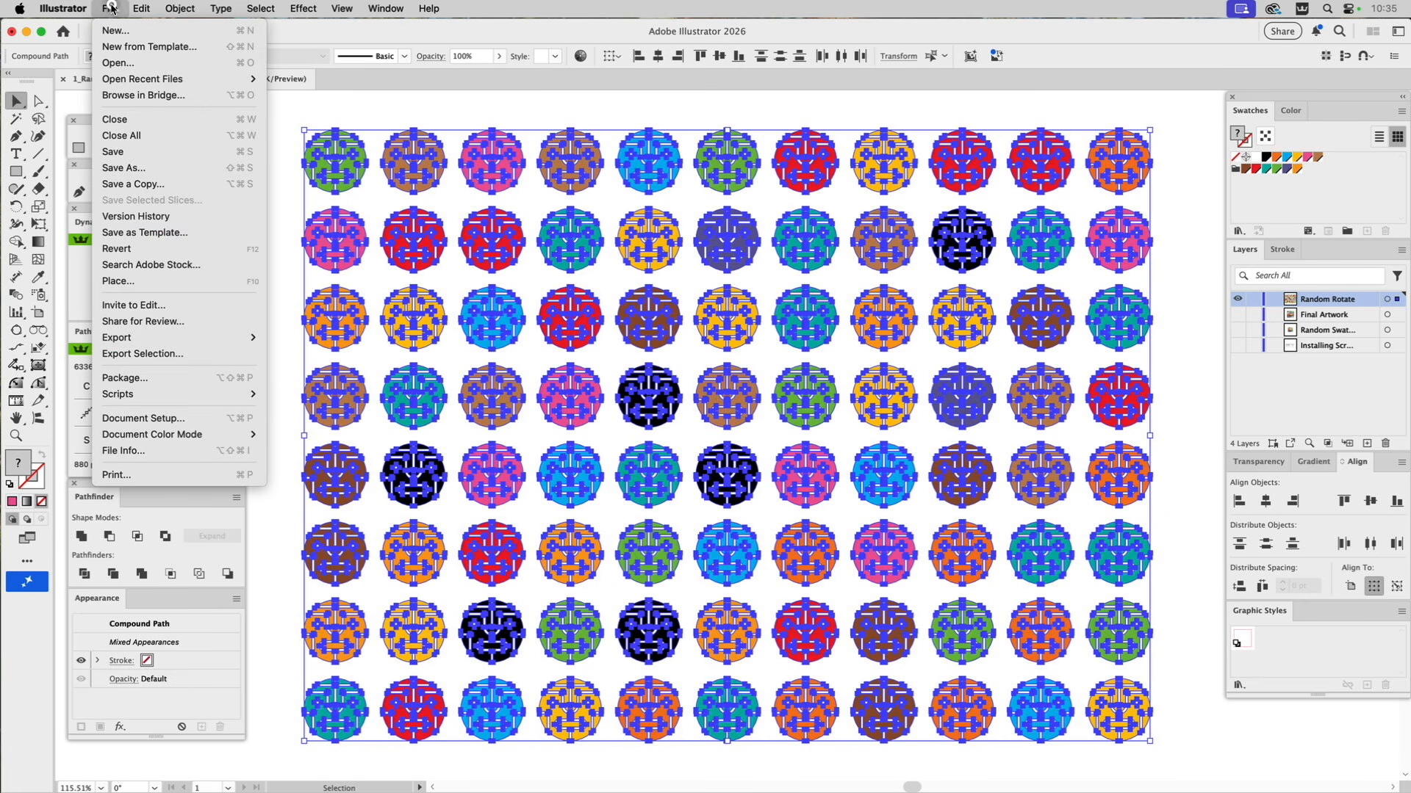
mouse_move(122, 397)
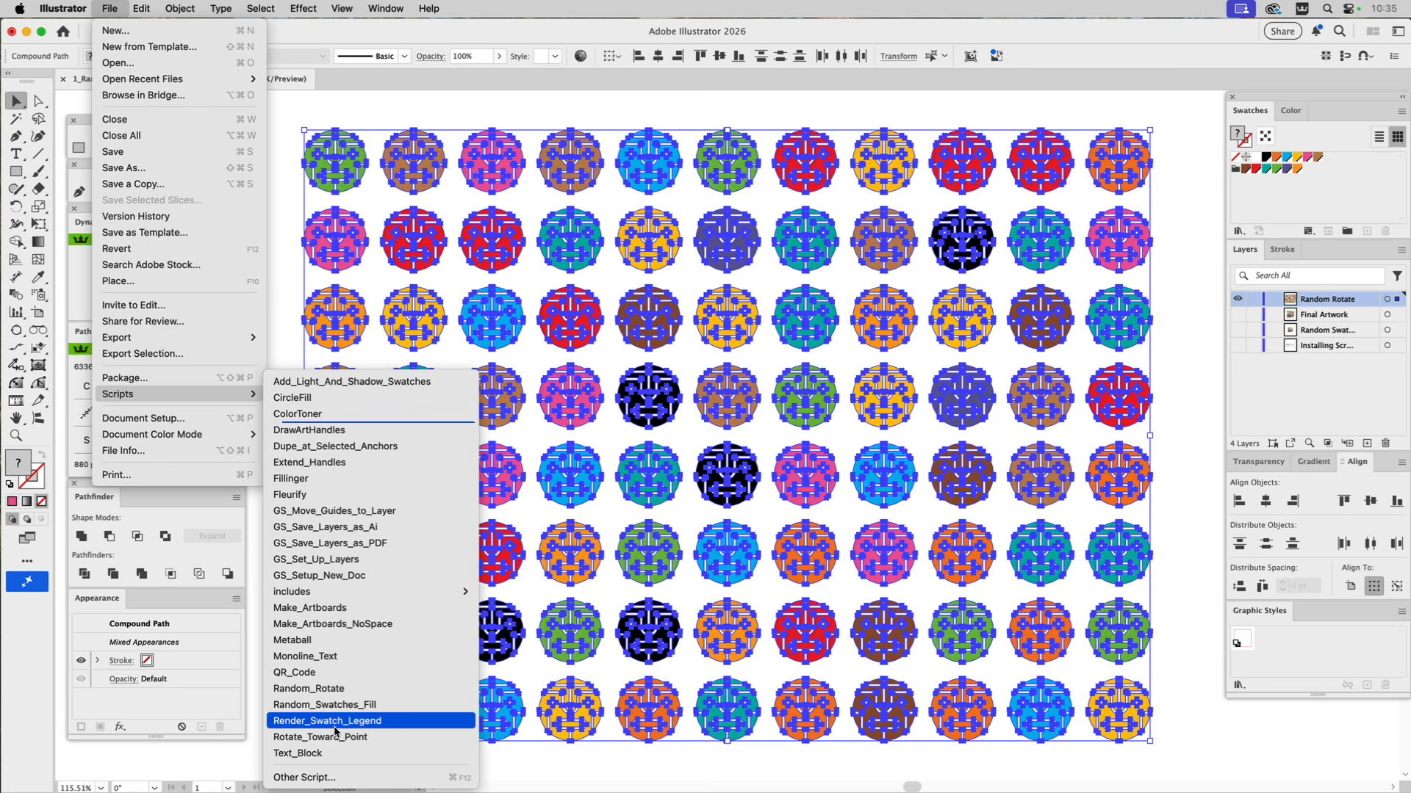
left_click(334, 689)
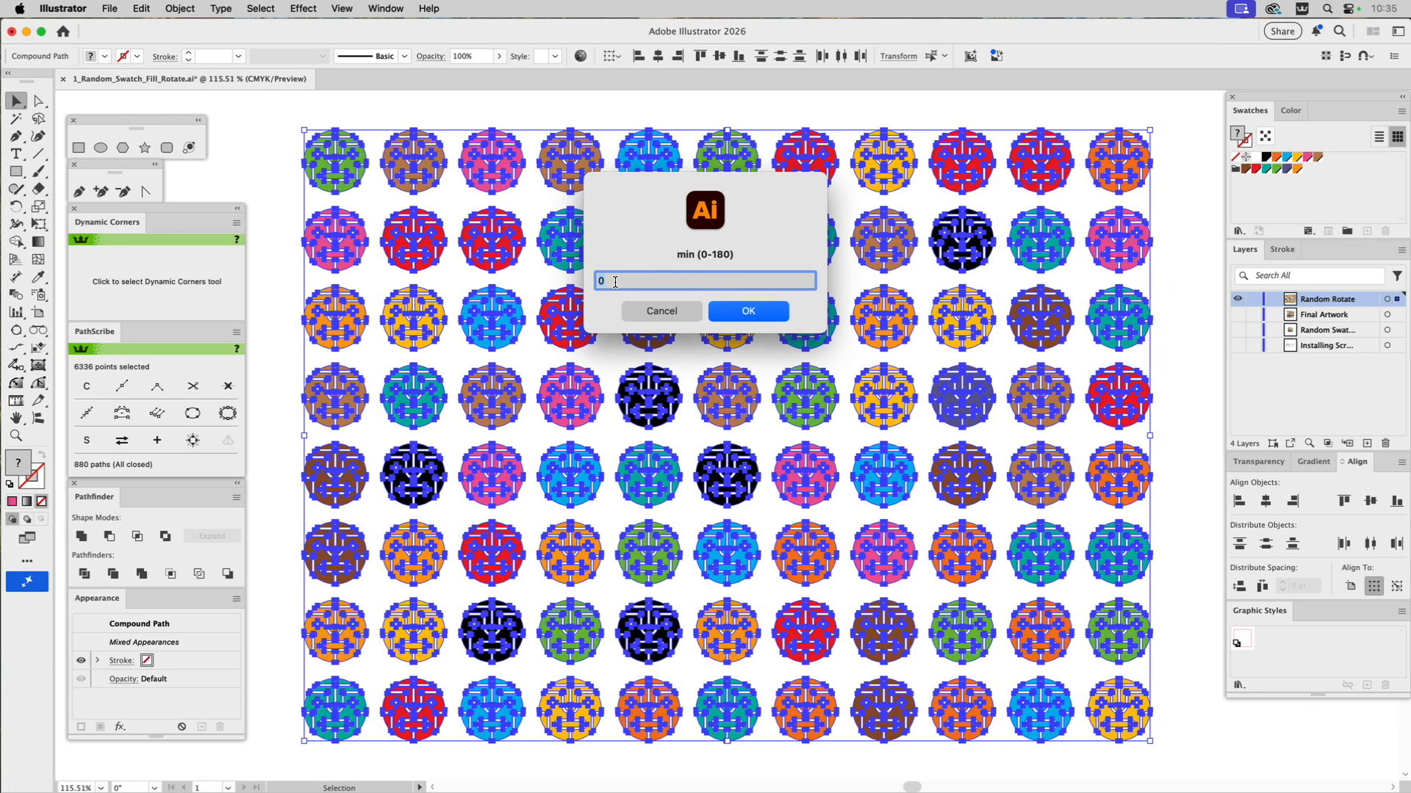
type("23")
left_click(738, 313)
type("168")
double_click(592, 280)
type("184")
left_click(770, 312)
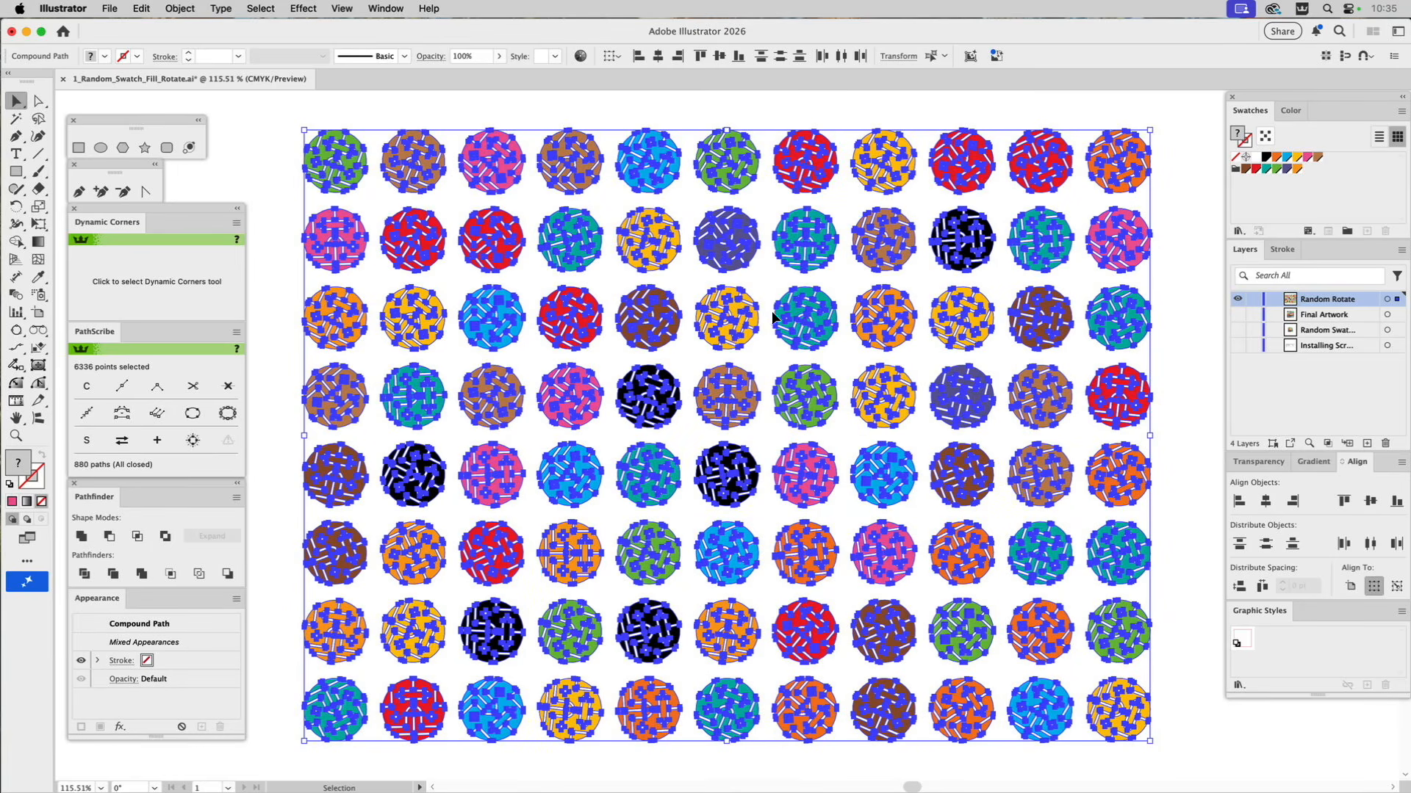
left_click(1181, 328)
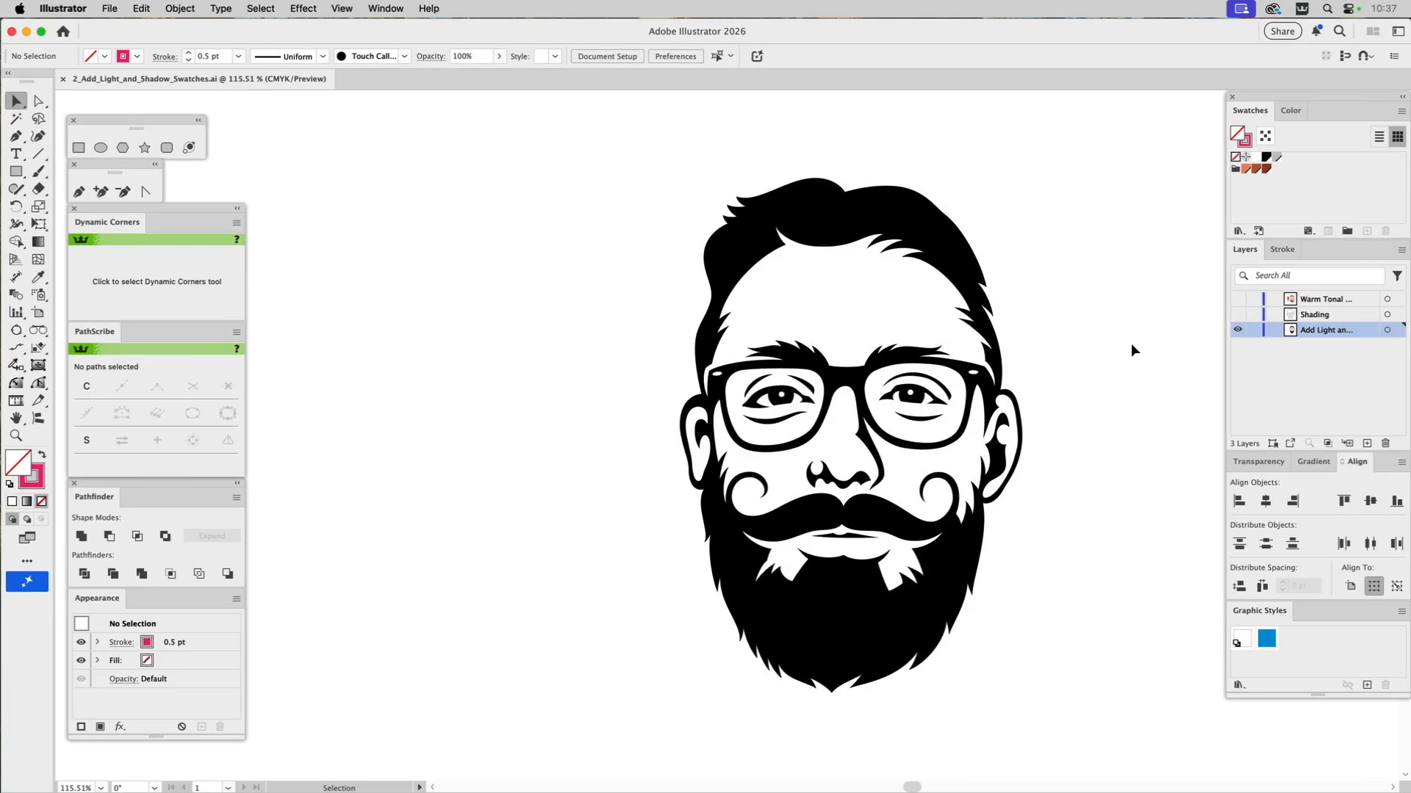
Set the fill colour to C=85 M=20 Y=0 K=0 and the stroke to none.
left_click(1288, 112)
left_click(1250, 110)
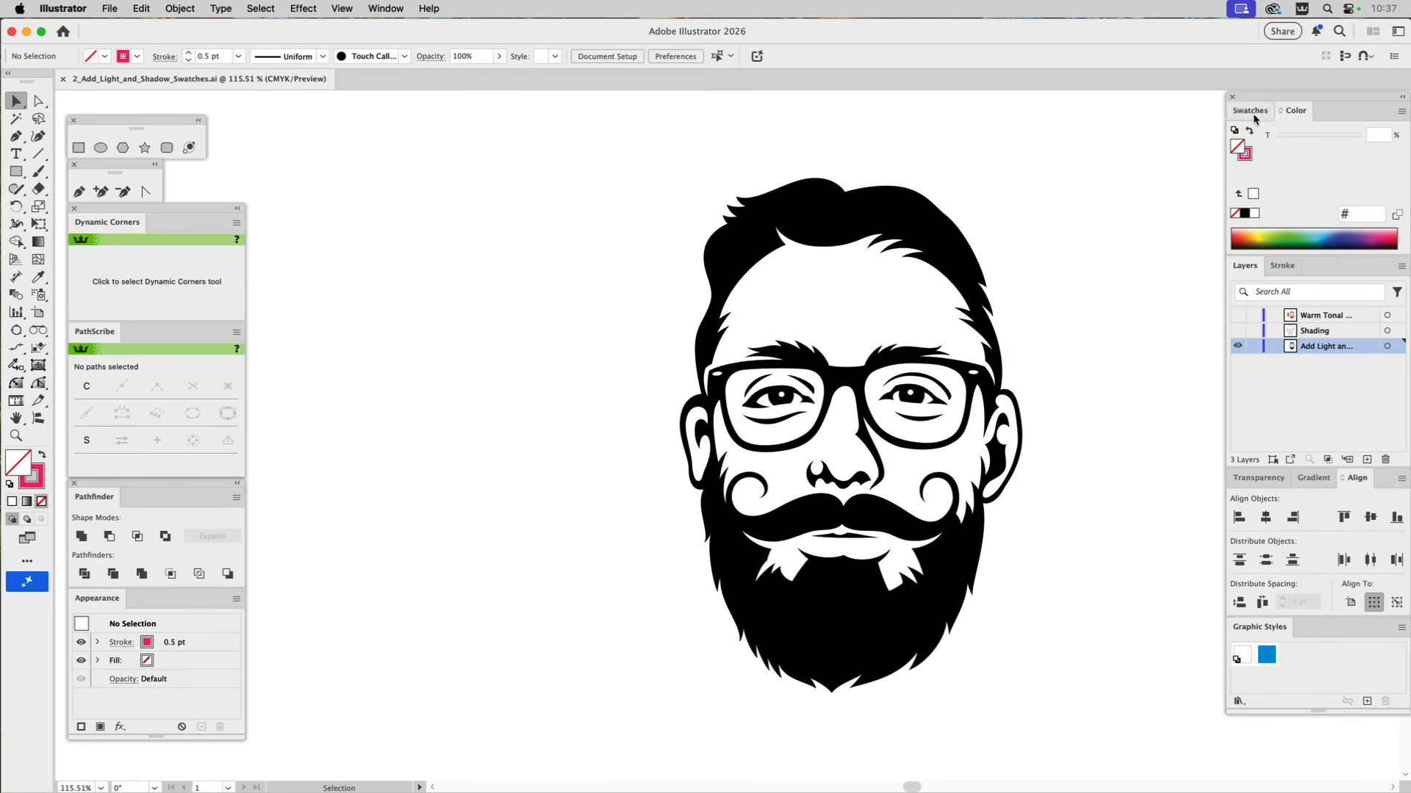
left_click(1293, 111)
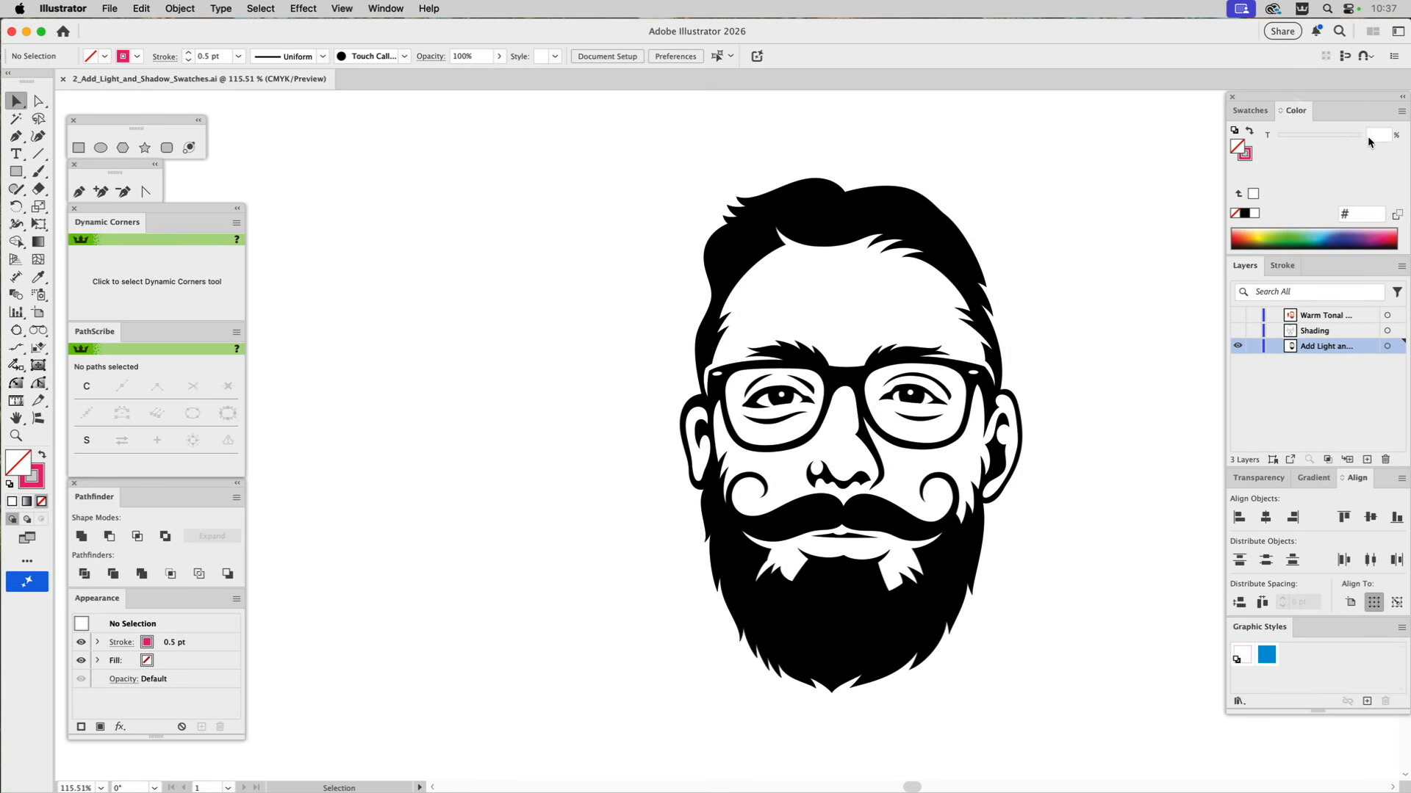
left_click(1323, 231)
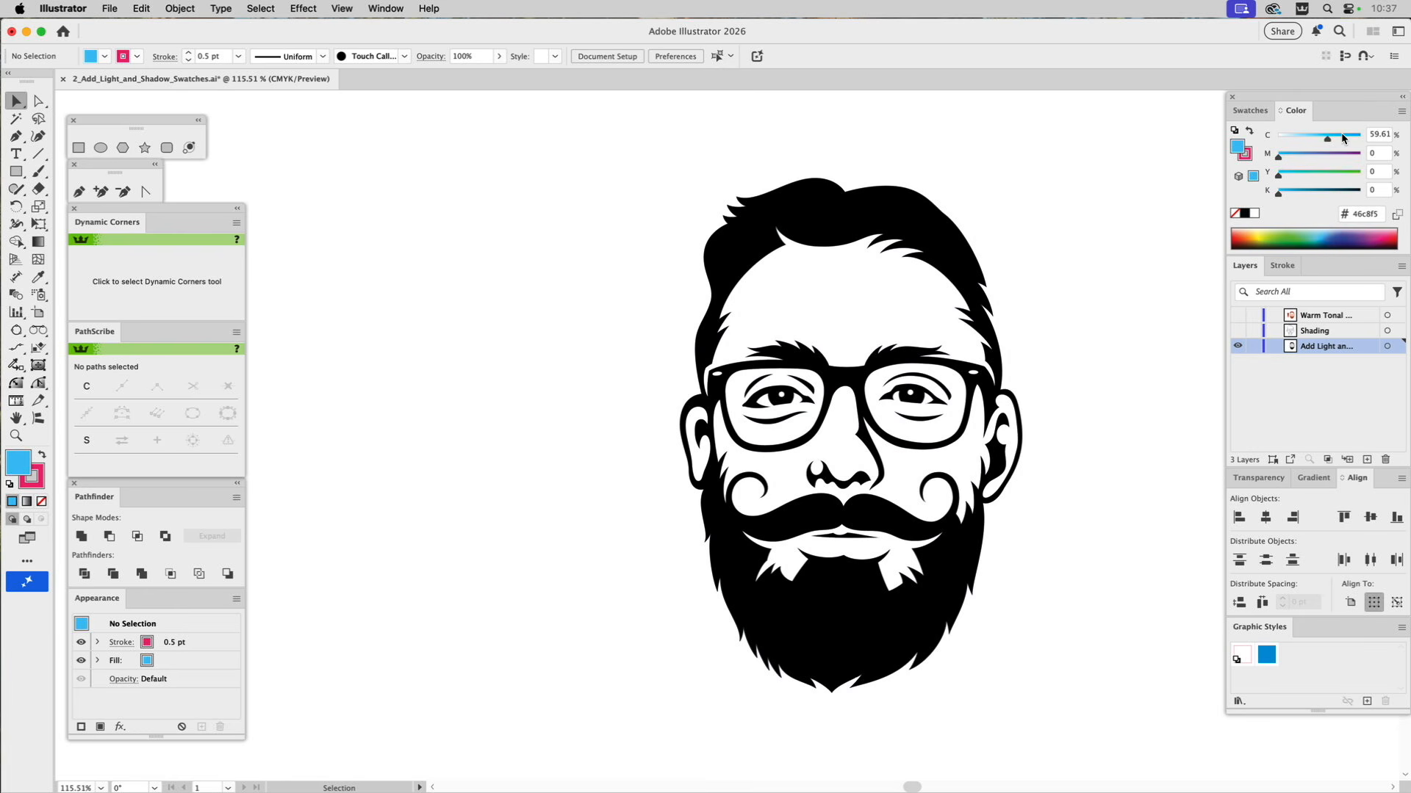
left_click(1373, 138)
type("85")
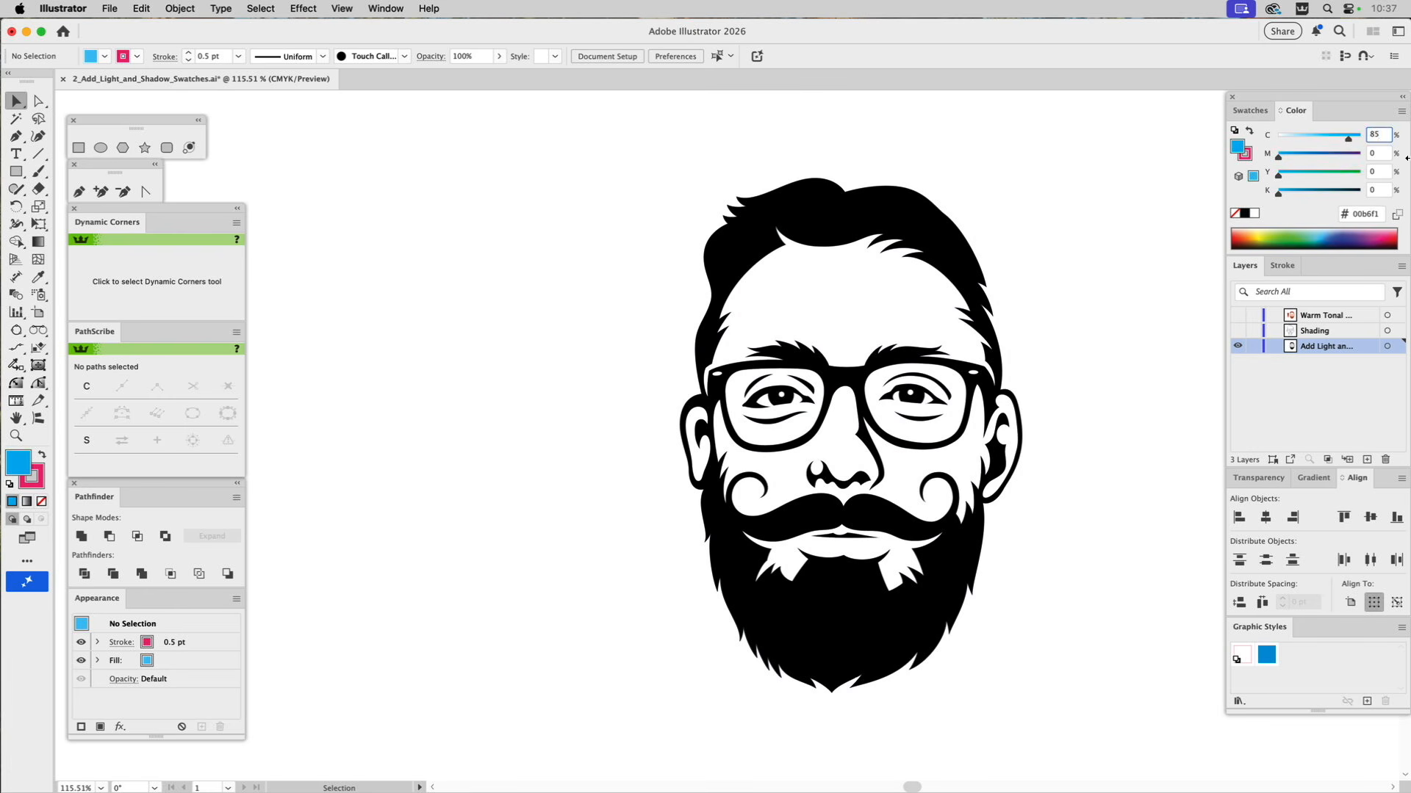
left_click(1371, 153)
type("20")
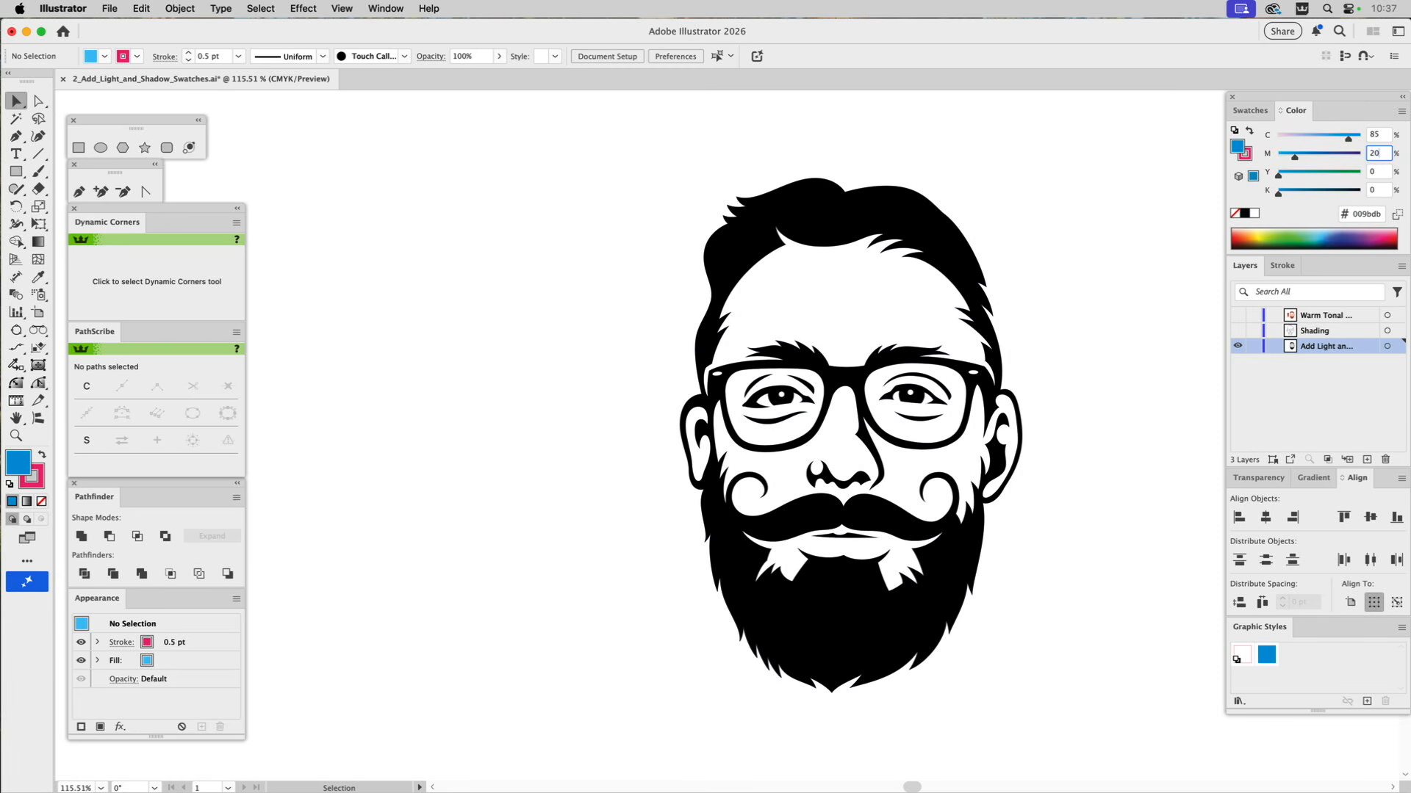
left_click(1375, 170)
left_click(1245, 154)
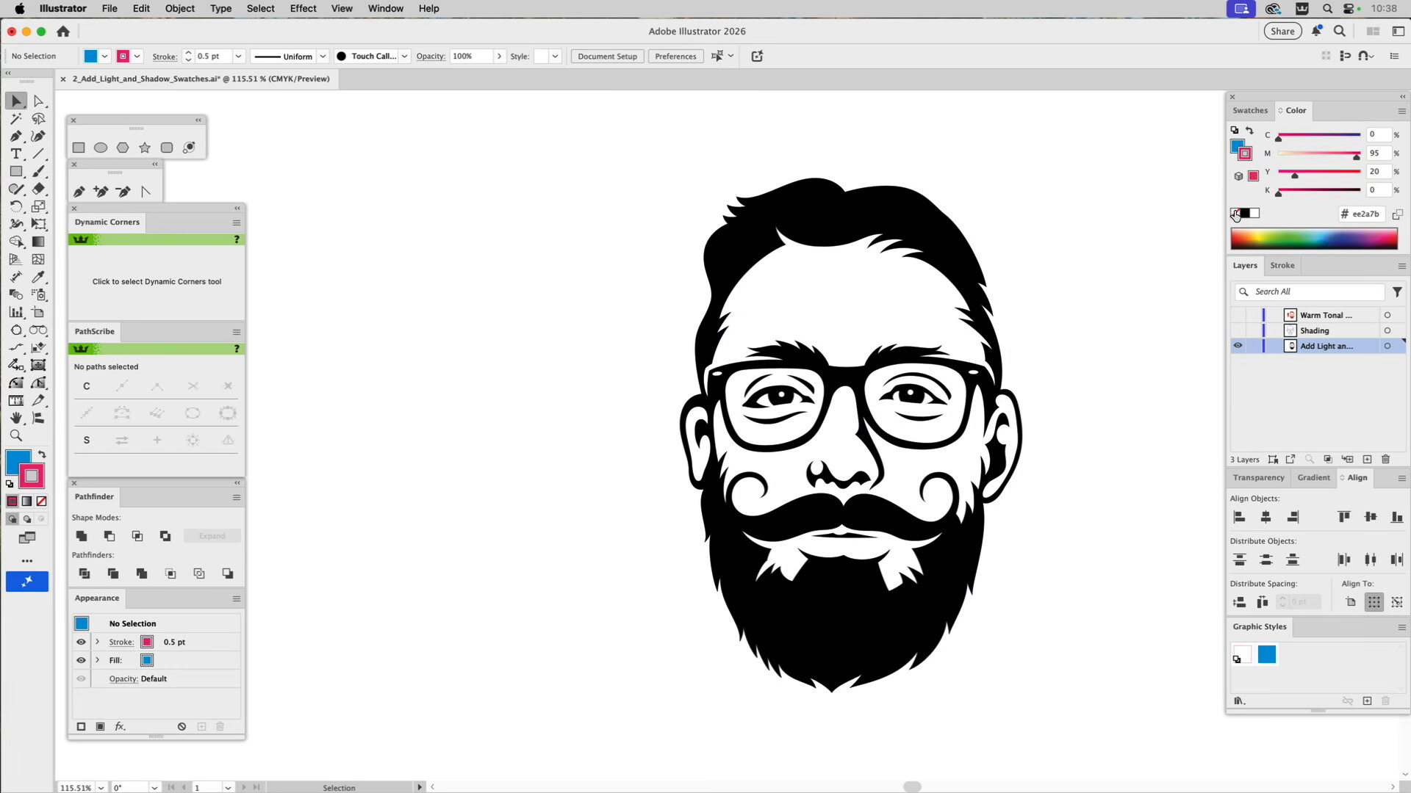
left_click(1235, 214)
Add the current blue fill to the swatches and make the new C=85 M=20 Y=0 K=0 swatch global.
left_click(1250, 110)
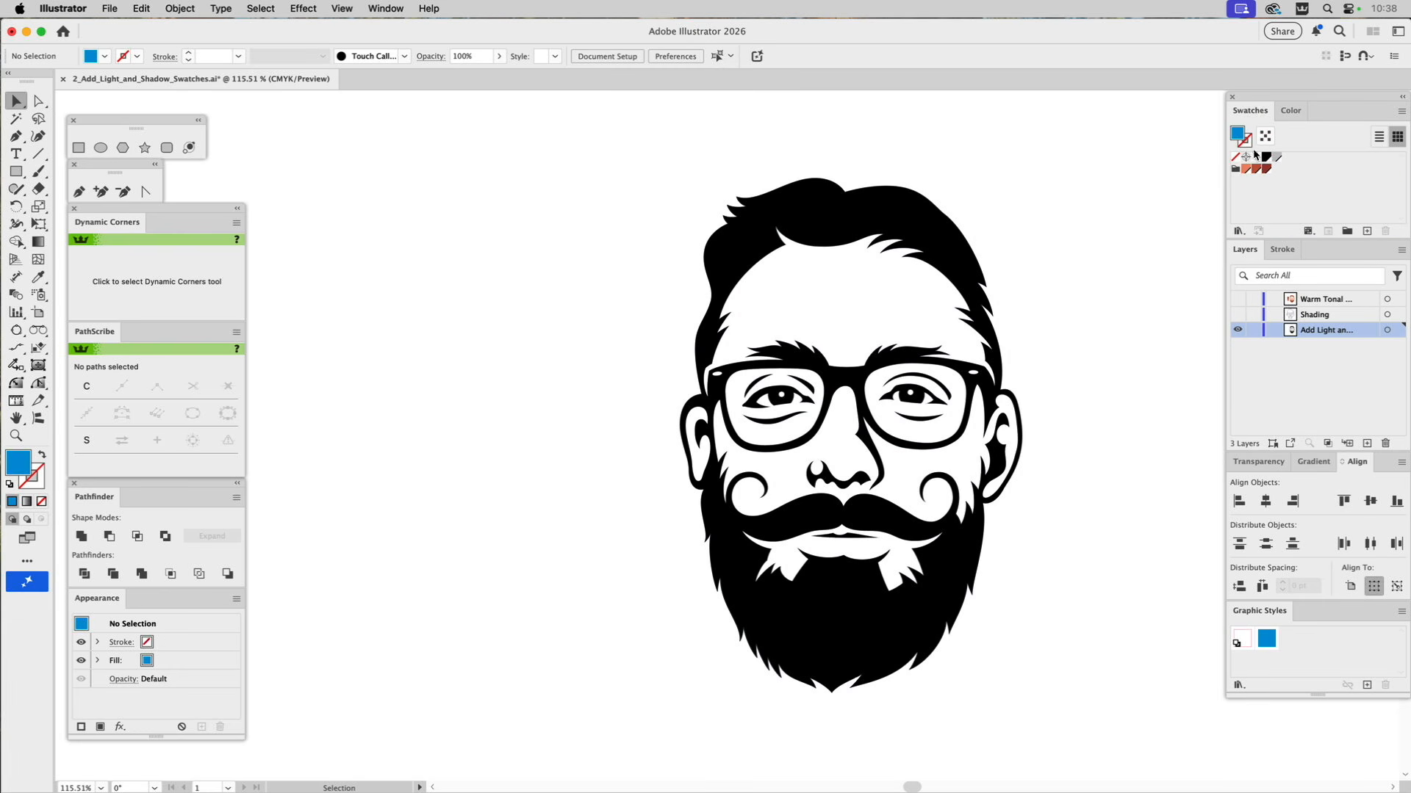
left_click_drag(1239, 139, 1286, 159)
double_click(1287, 159)
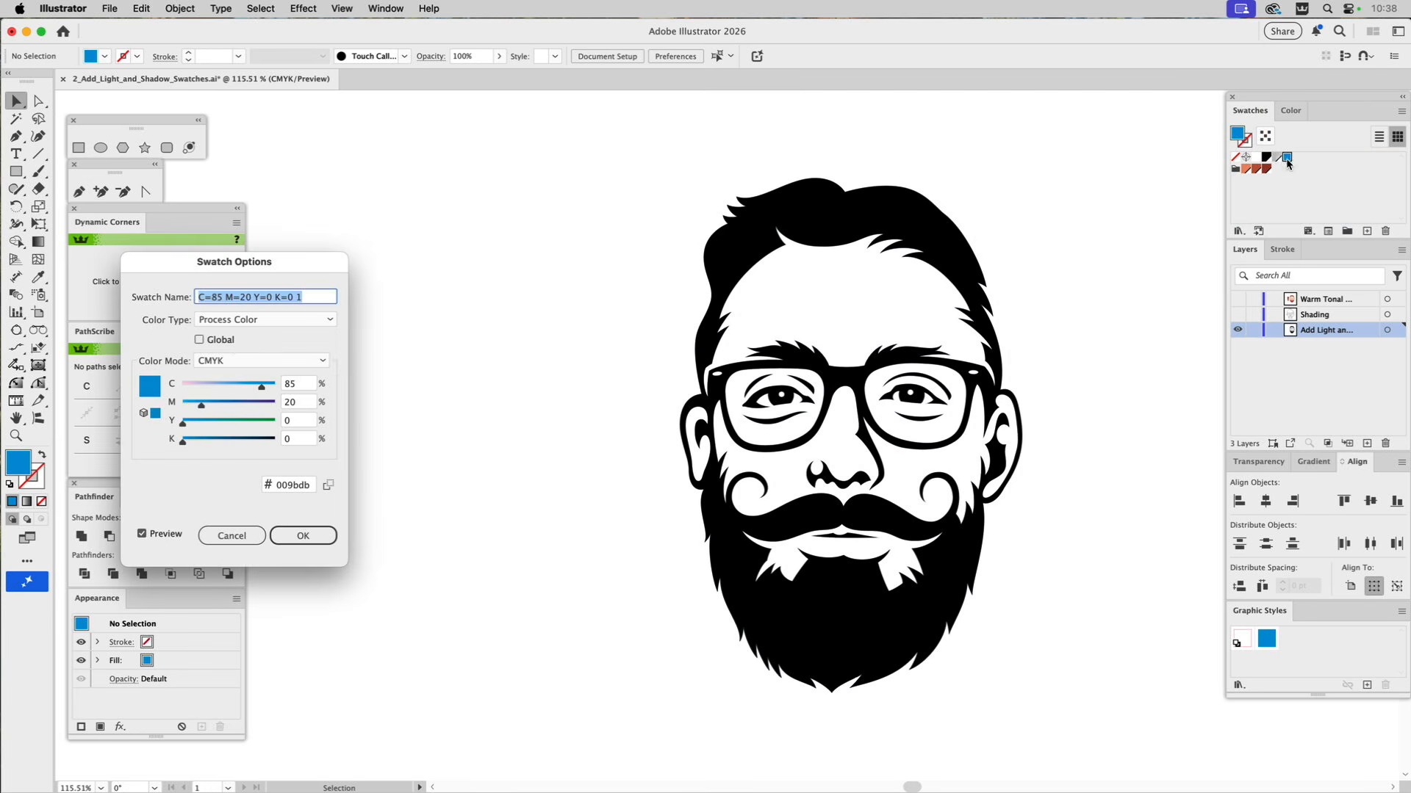
left_click(226, 342)
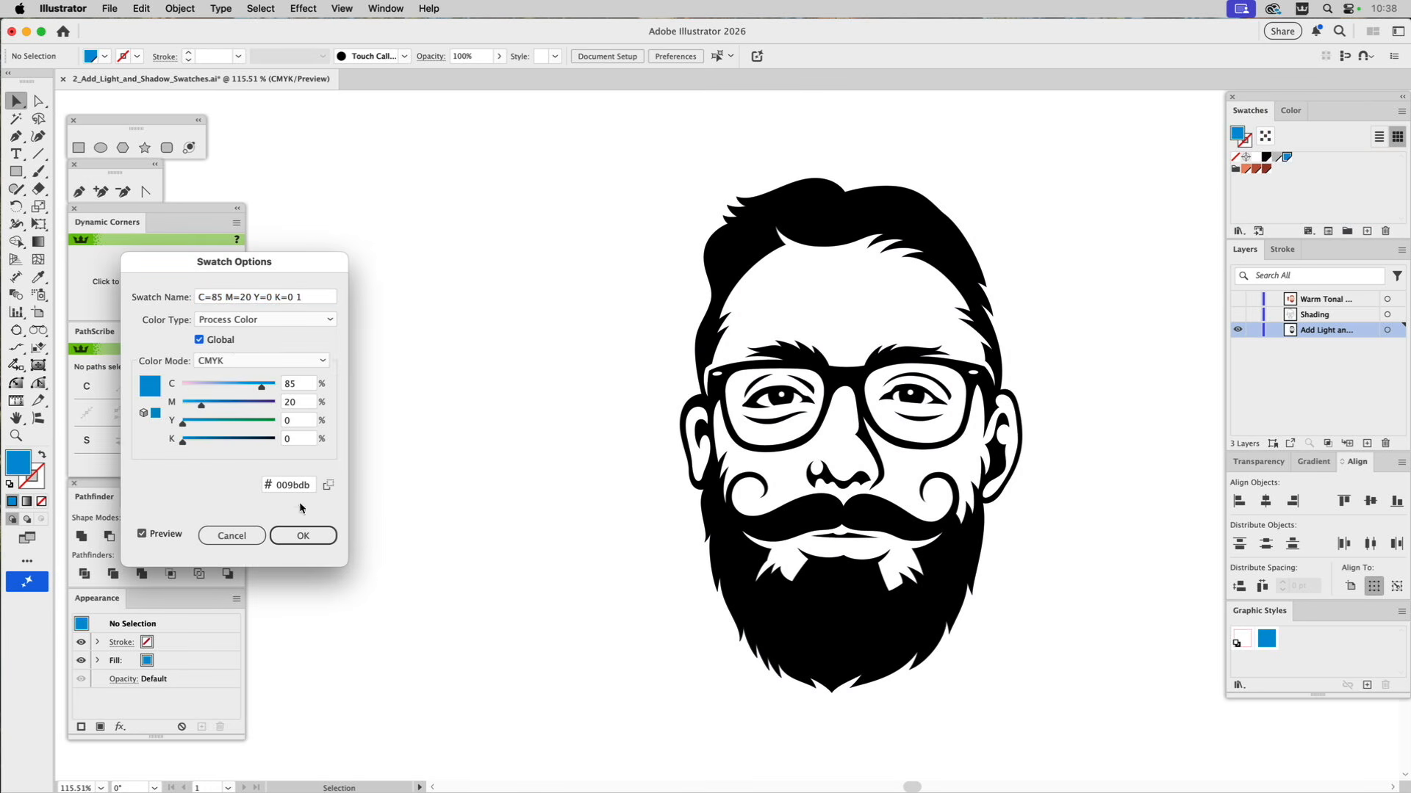
left_click(310, 536)
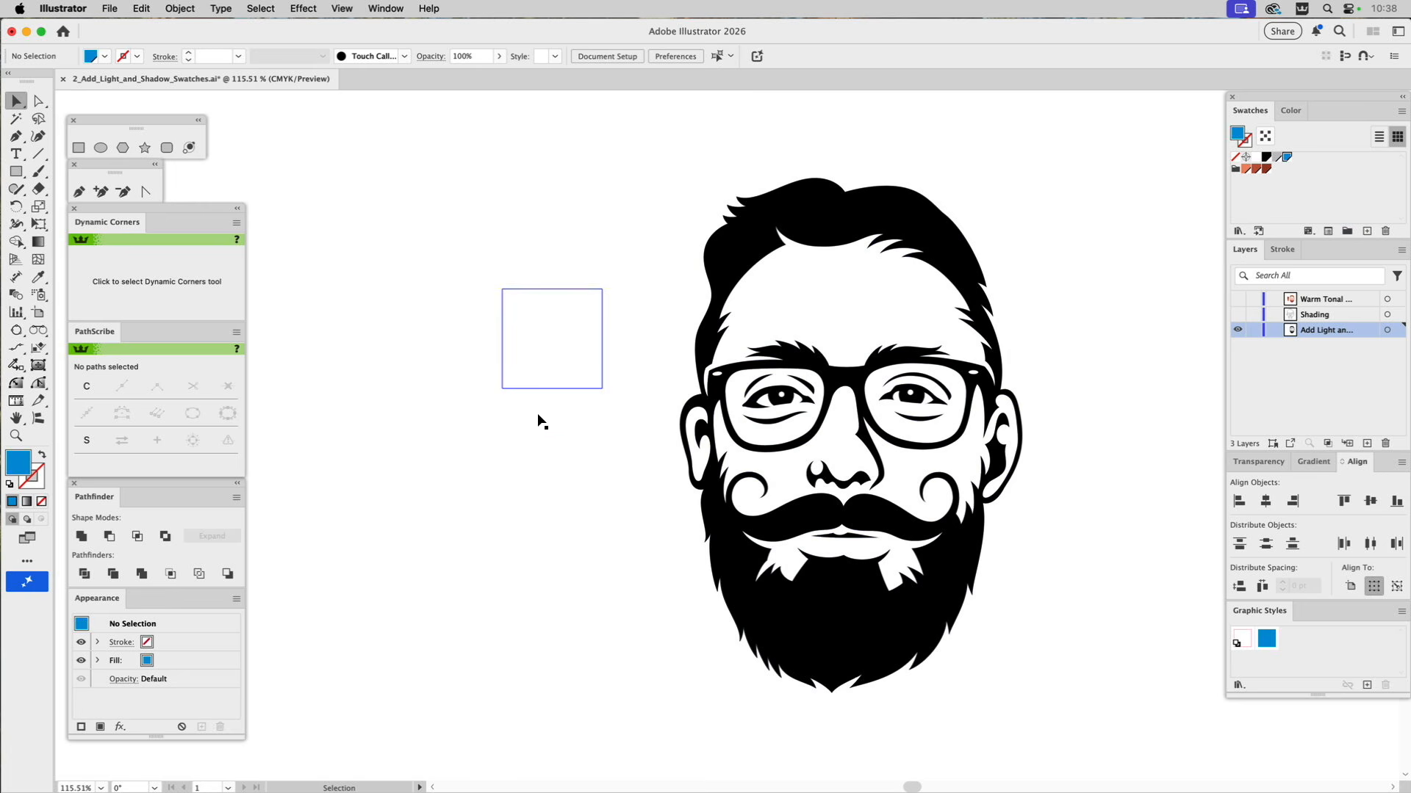
Fill the middle blank square beside the portrait with the new global blue swatch and deselect it.
left_click(537, 439)
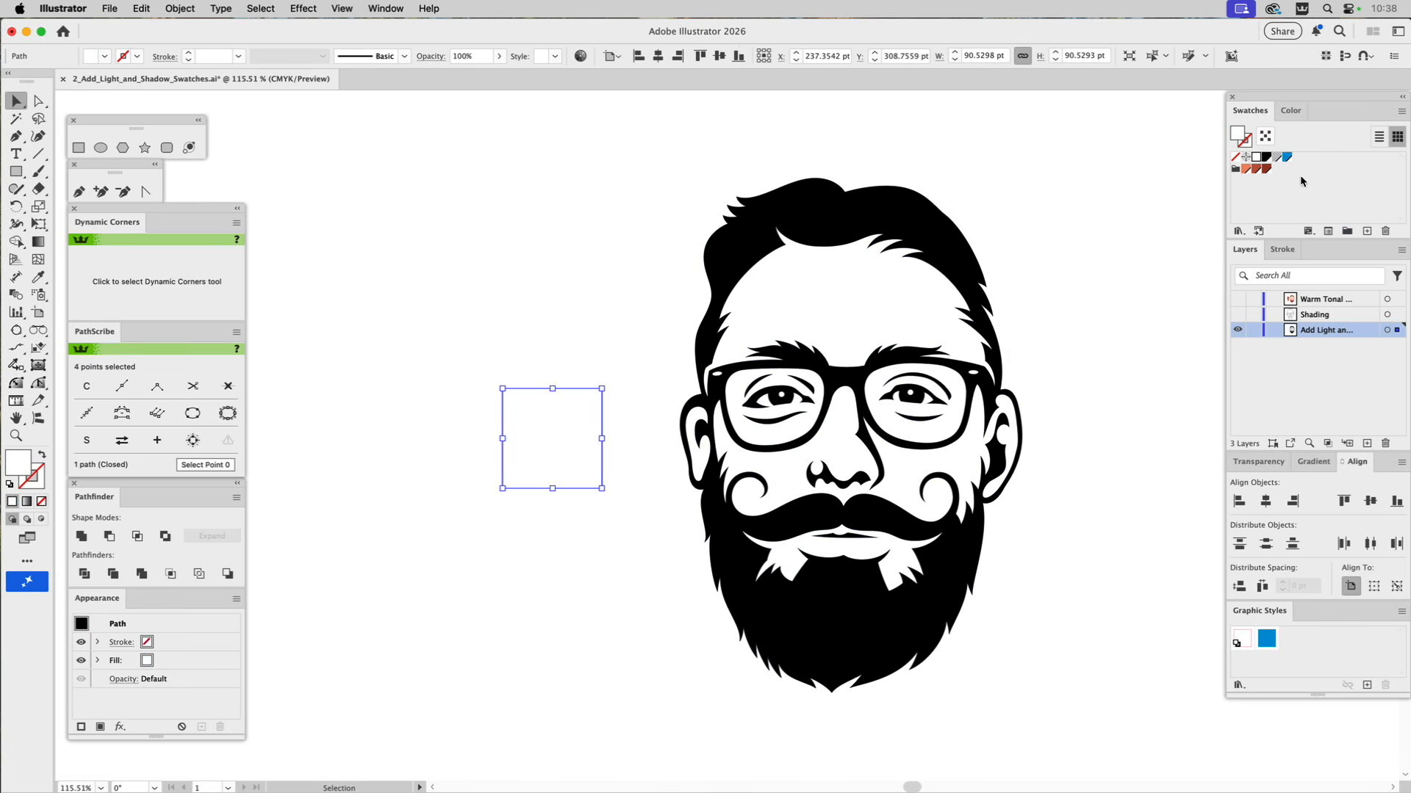
left_click(1287, 157)
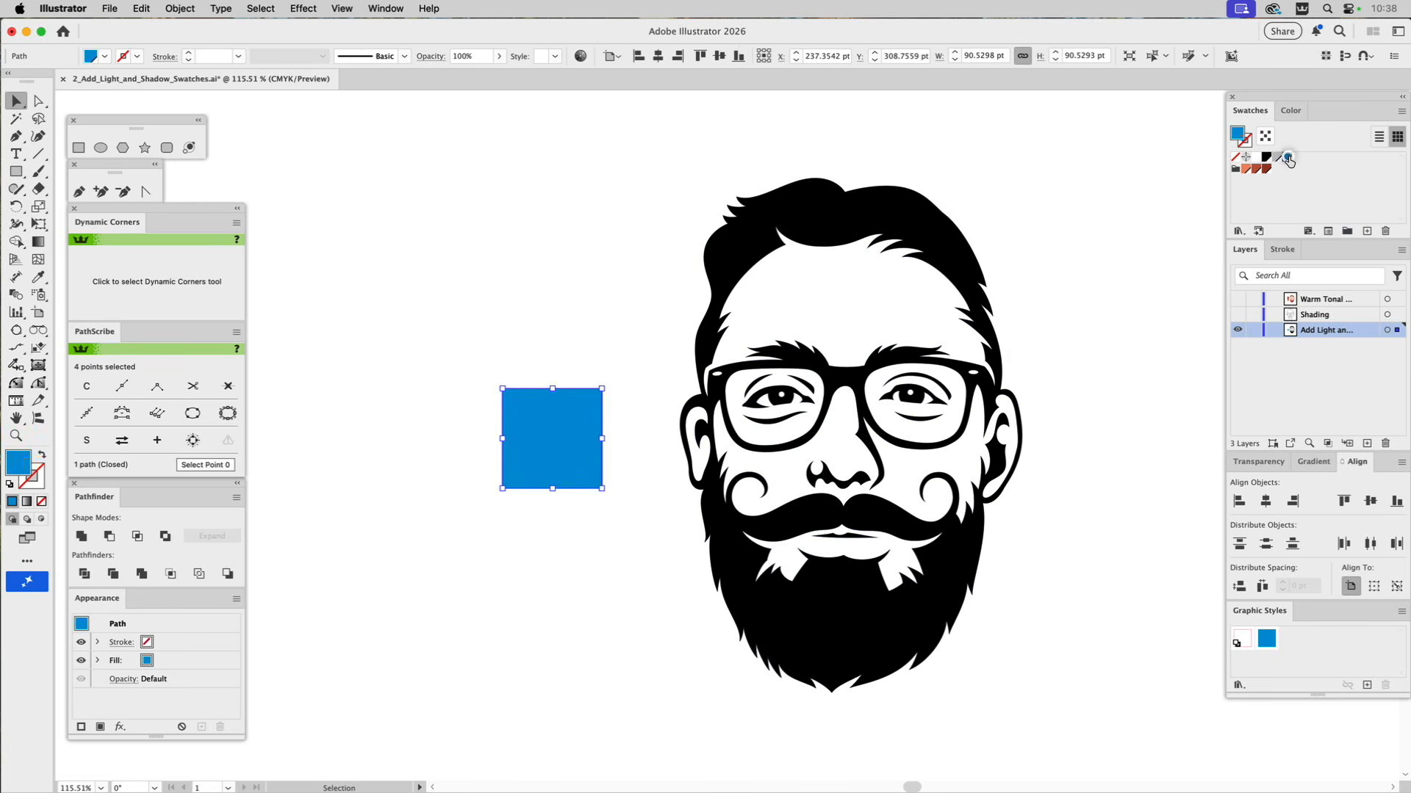
left_click(1282, 196)
left_click(1184, 213)
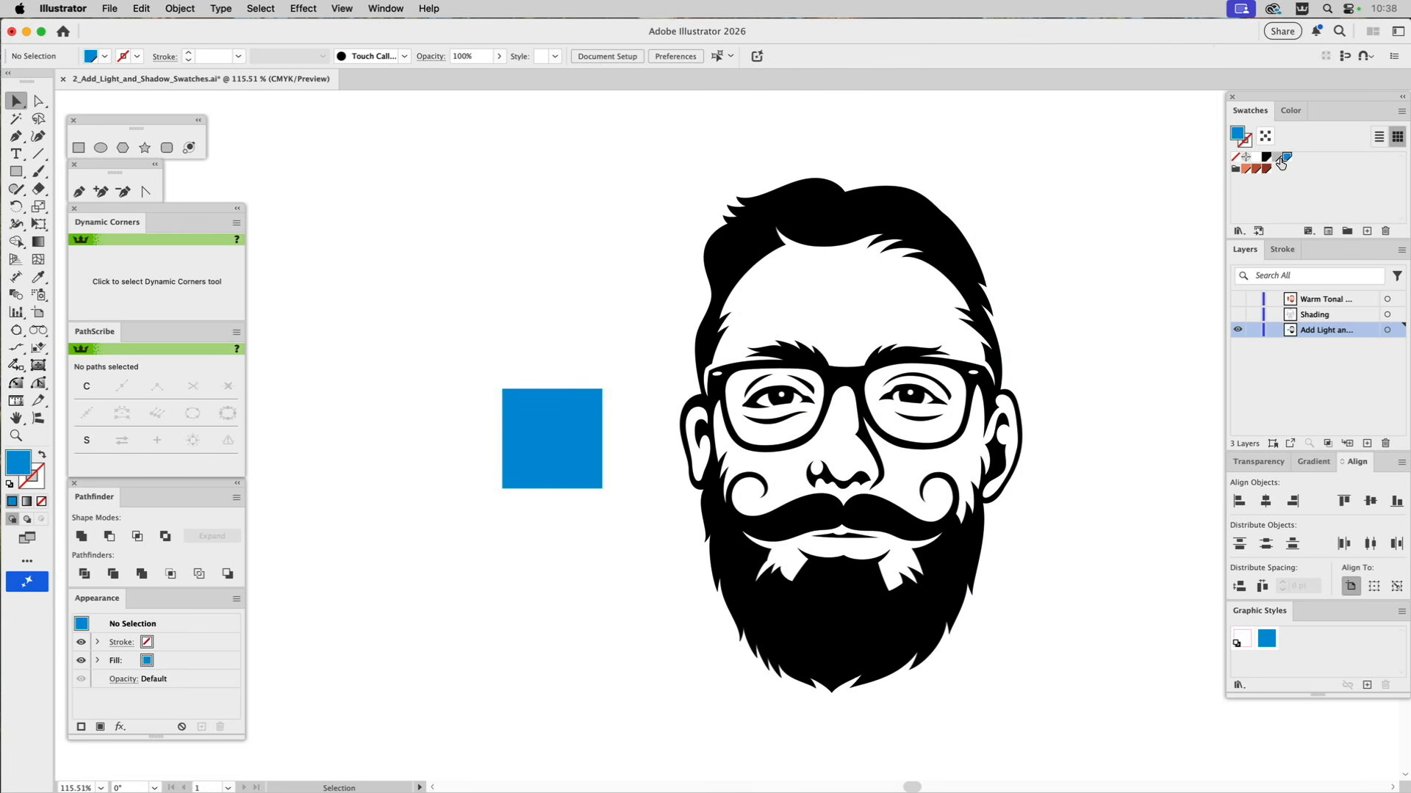
Run the Add_Light_And_Shadow_Swatches script on the selected blue and name the base colour "Base Blue".
left_click(109, 8)
mouse_move(131, 397)
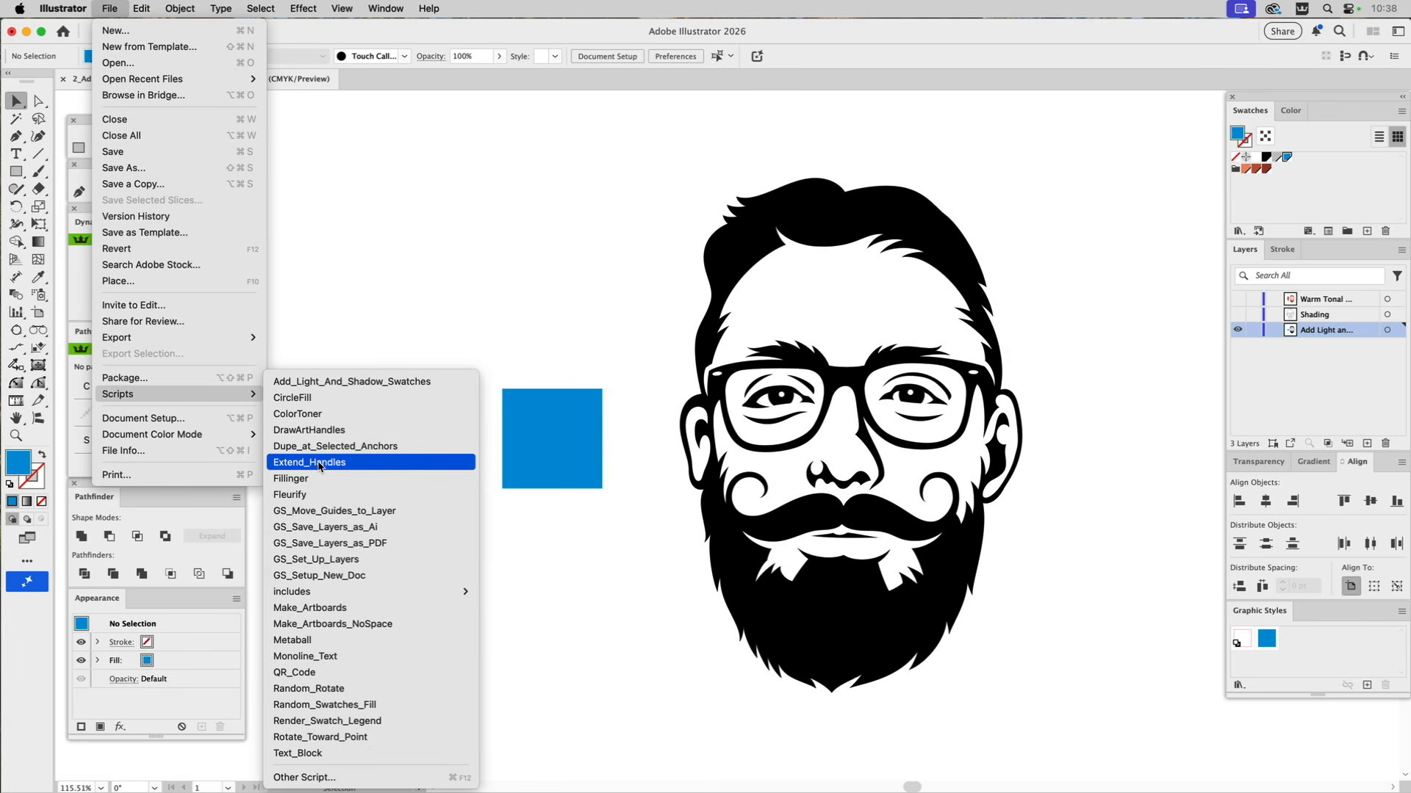
left_click(332, 382)
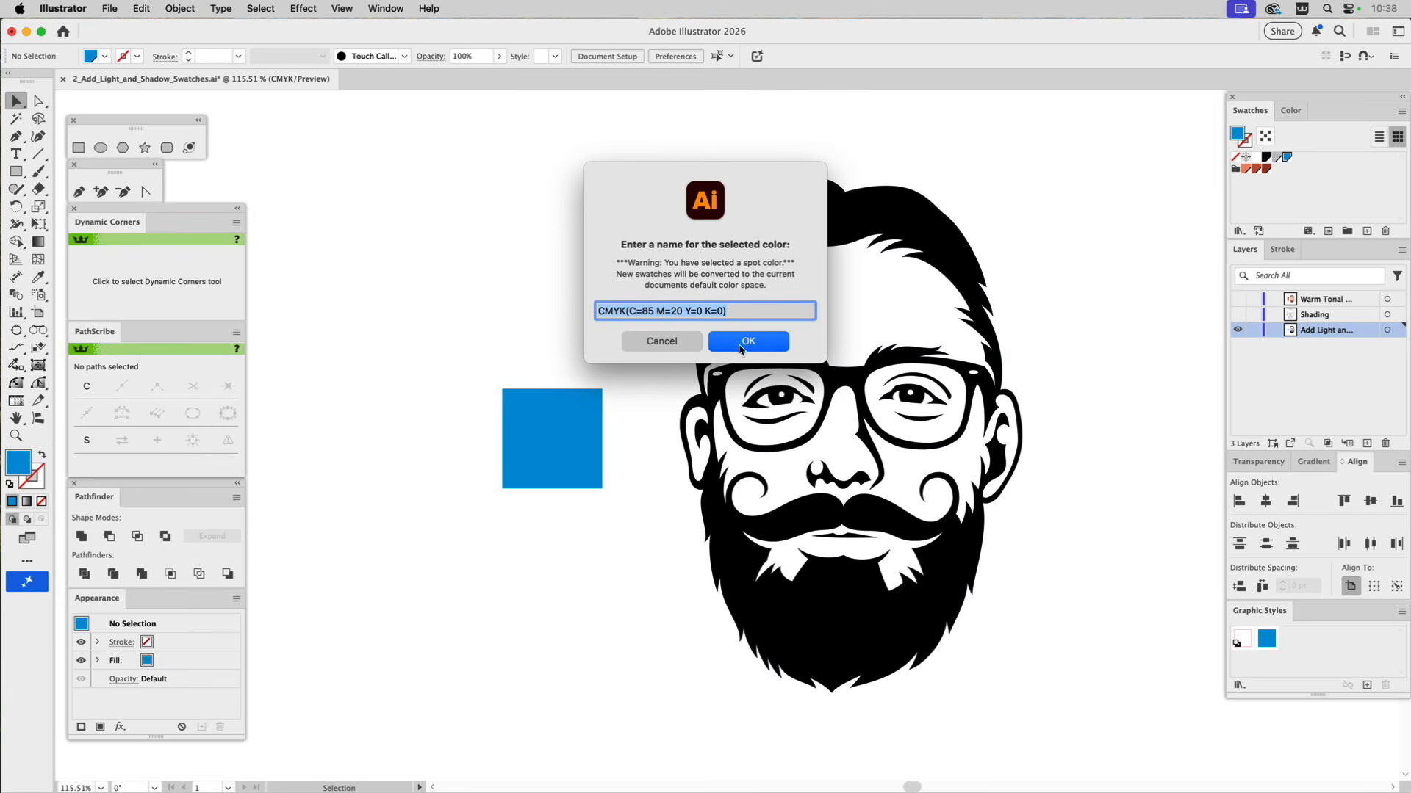
type("B")
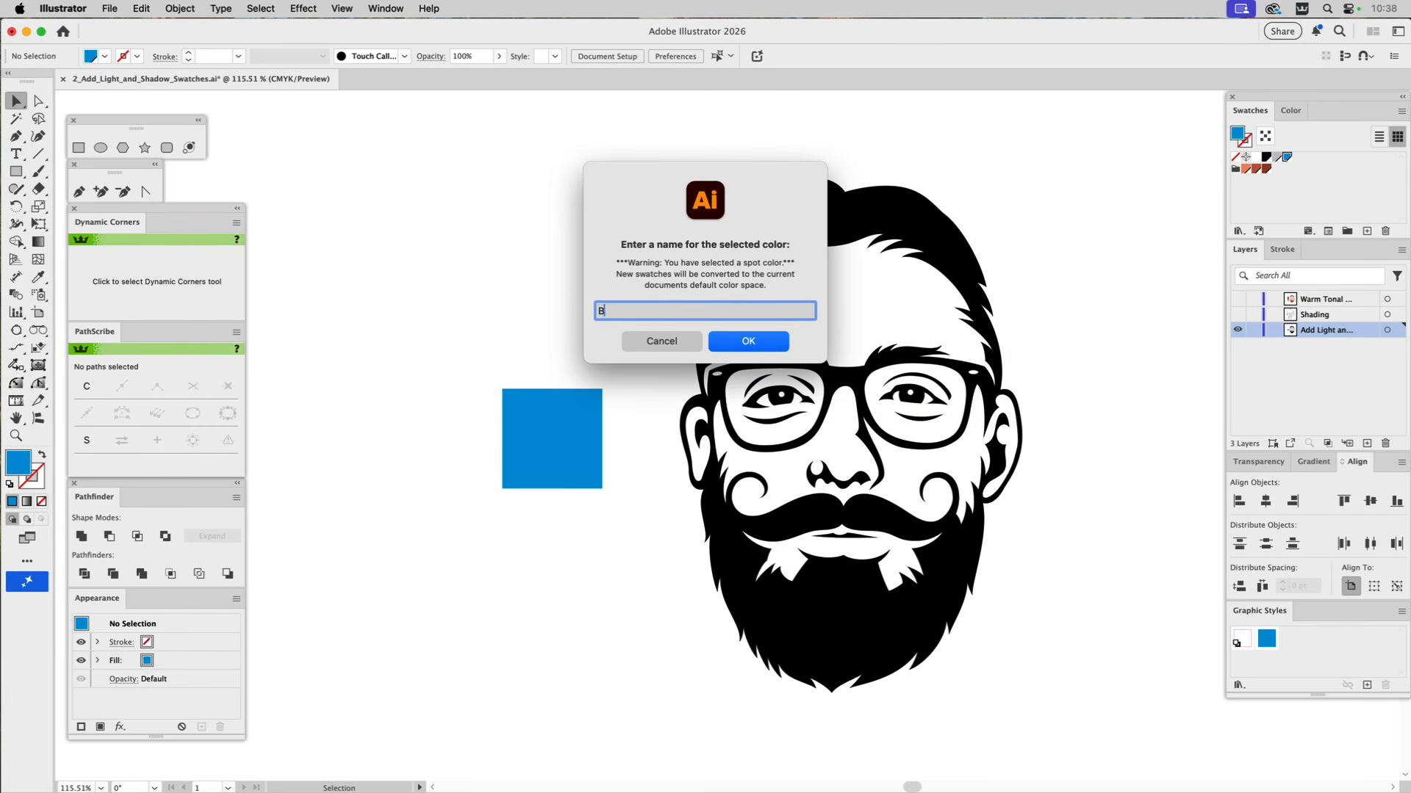
type("ase Blue")
left_click(759, 343)
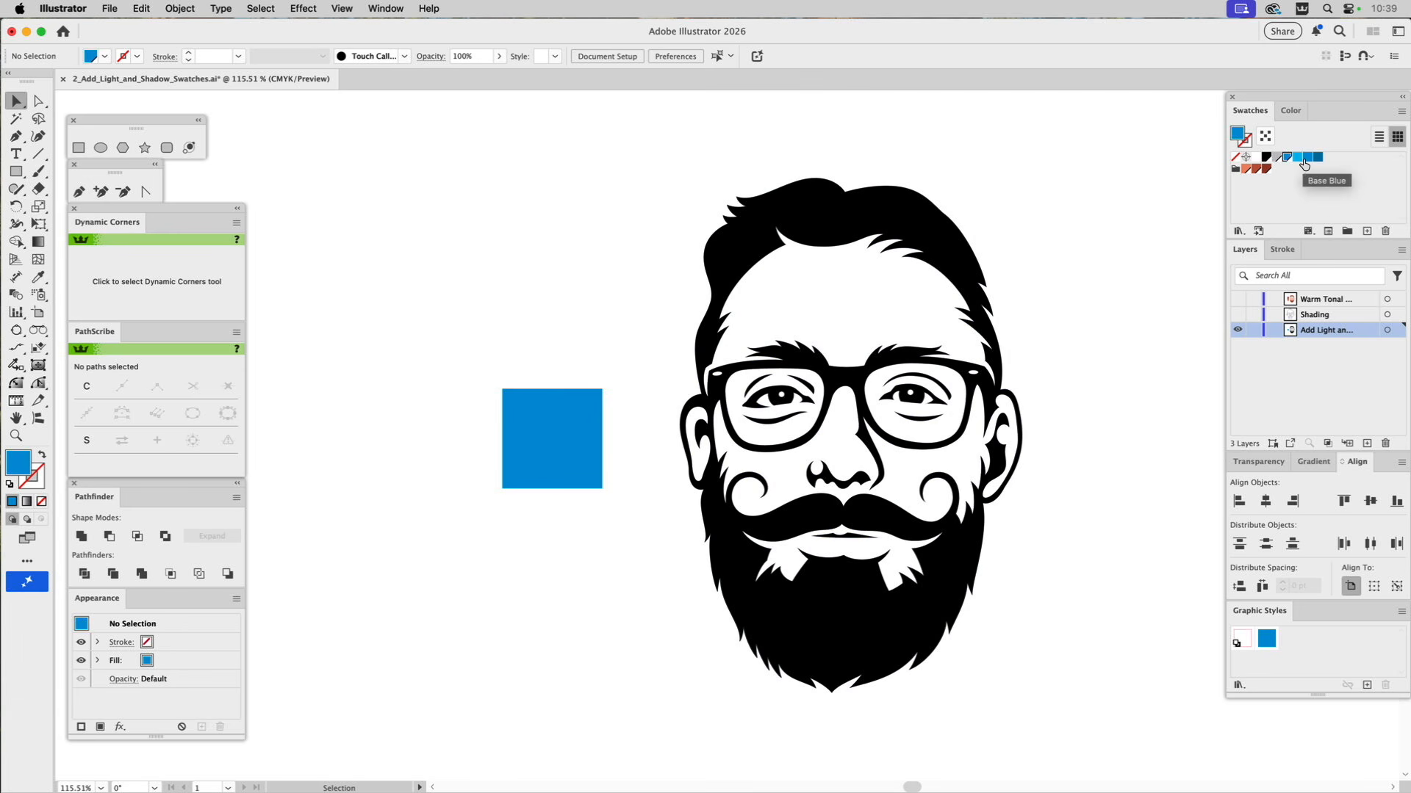
Make the Base Blue, Base Blue Highlight and Base Blue Shadow swatches global colours.
left_click(1305, 161)
double_click(1305, 161)
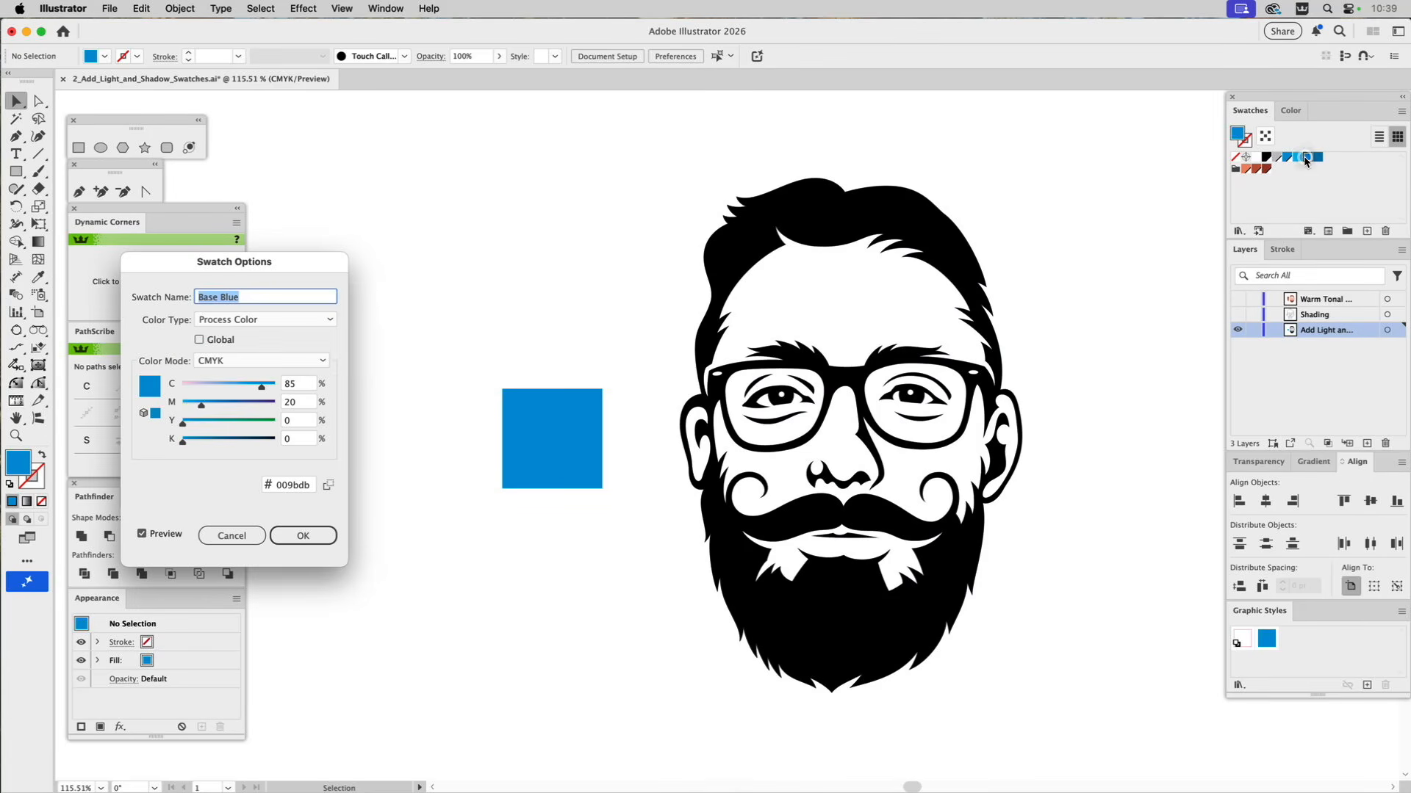
left_click(200, 338)
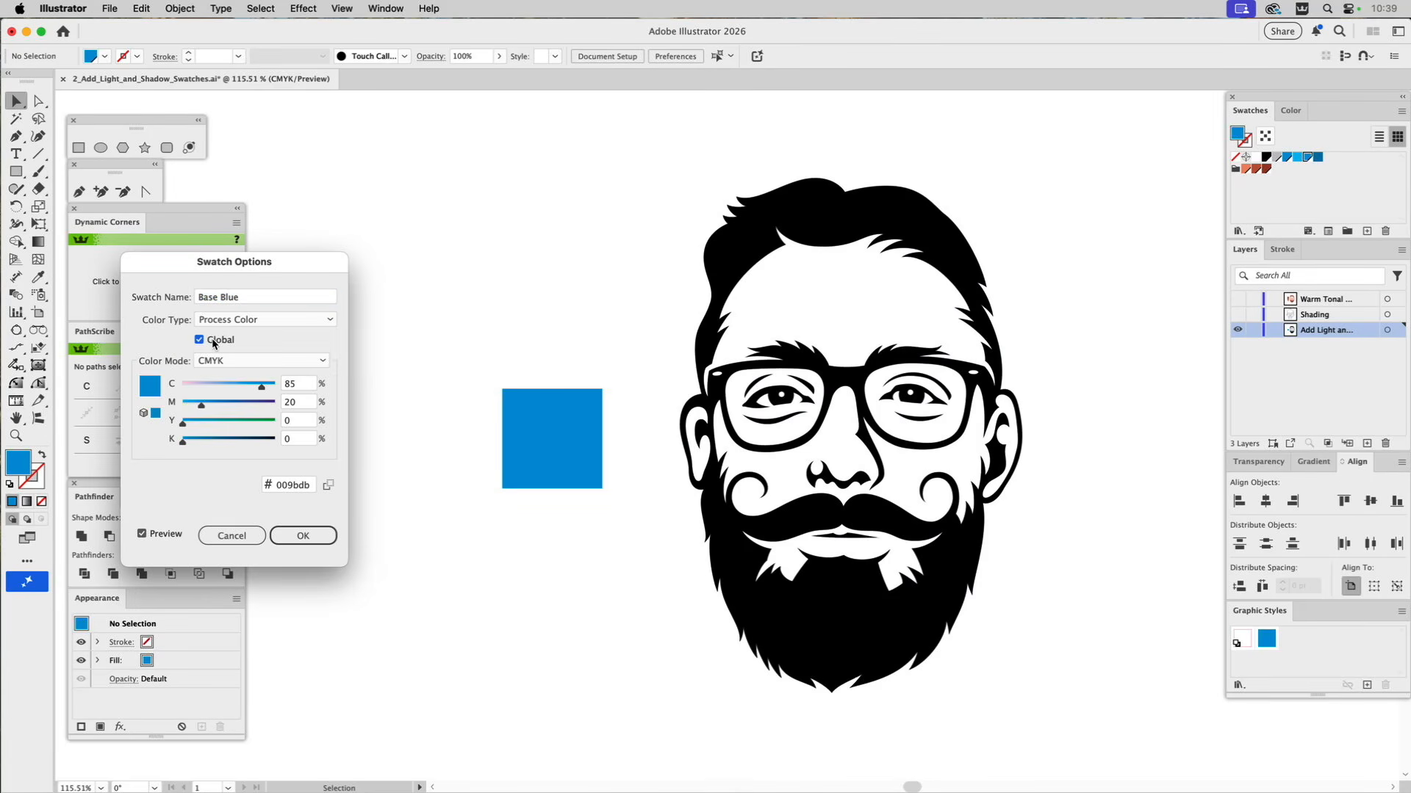
left_click(296, 530)
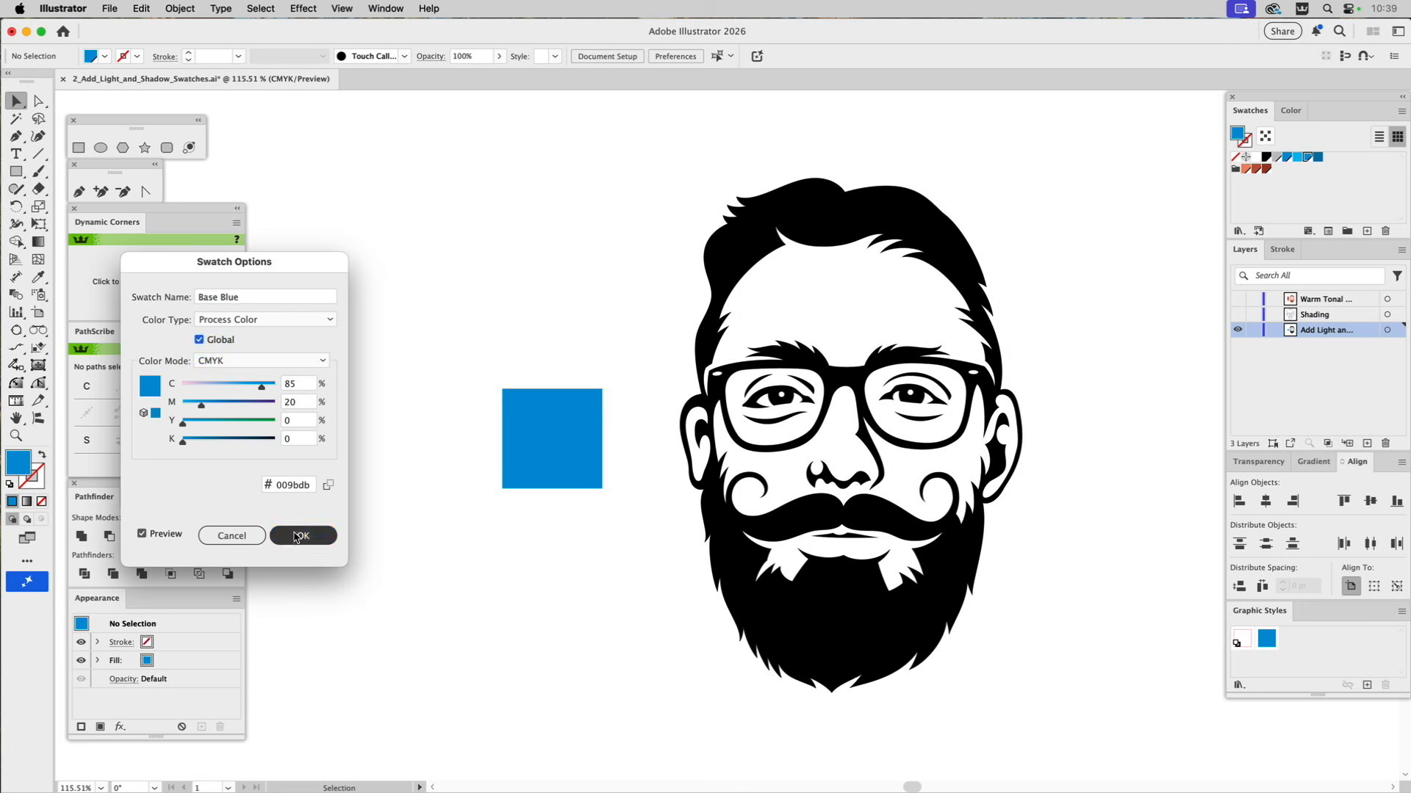
double_click(1295, 159)
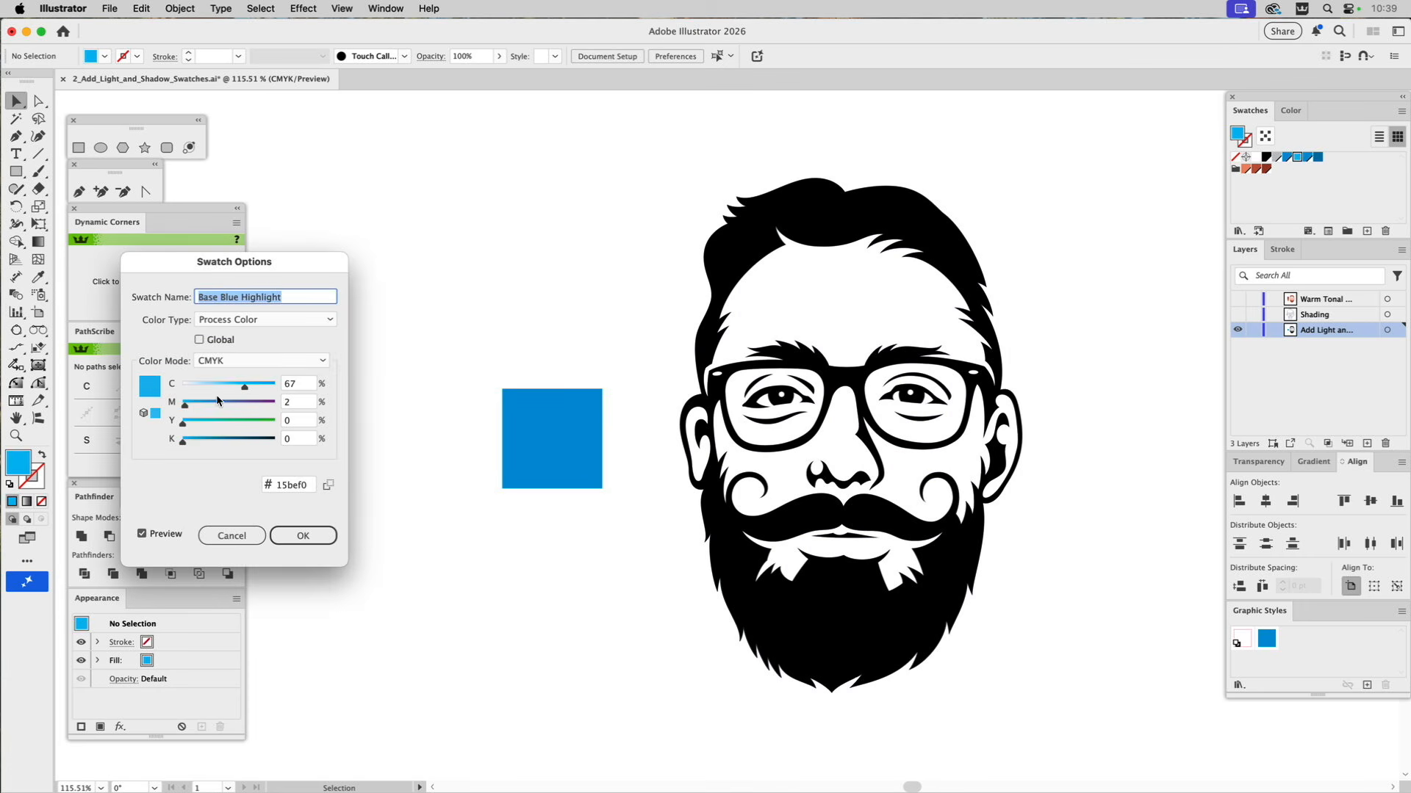
left_click(199, 340)
left_click(299, 531)
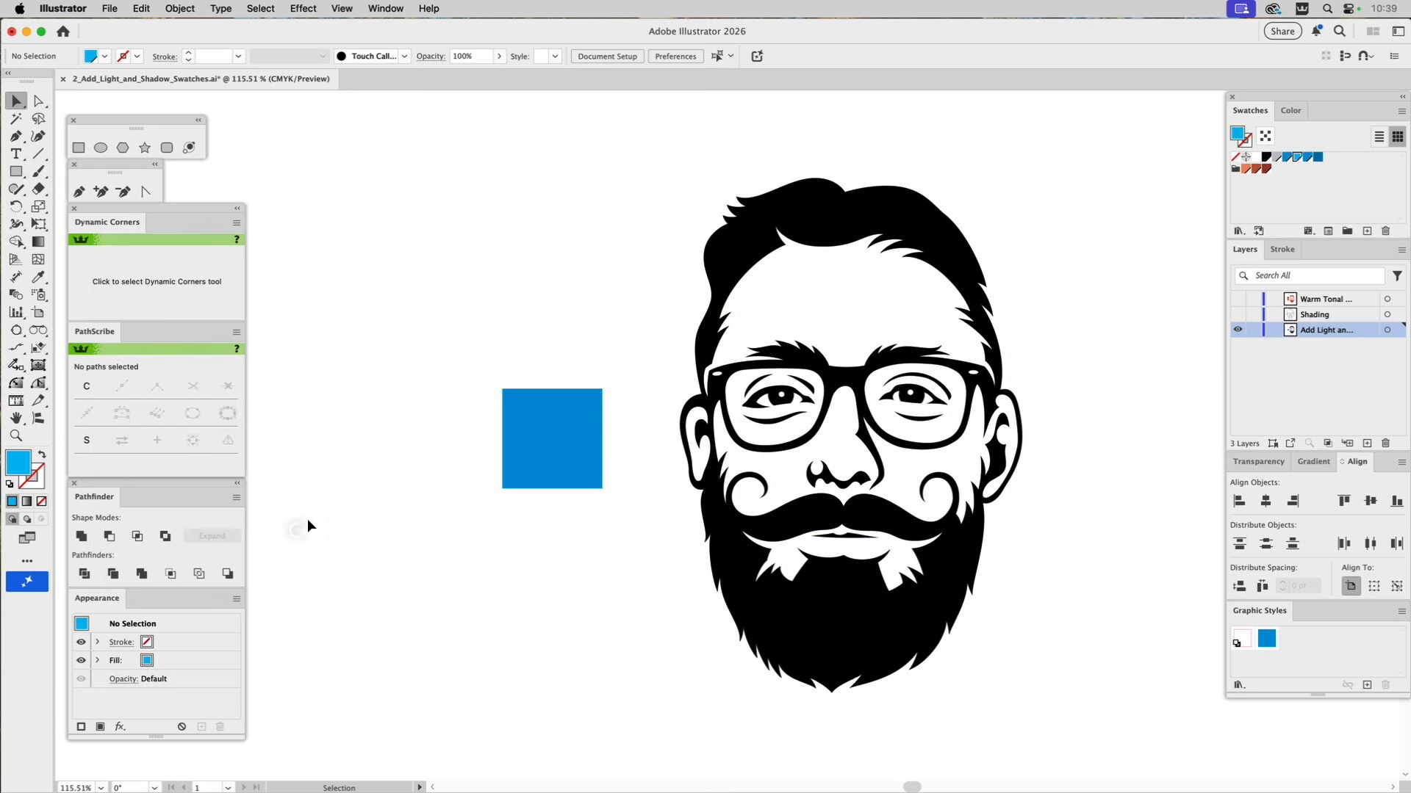
double_click(1318, 161)
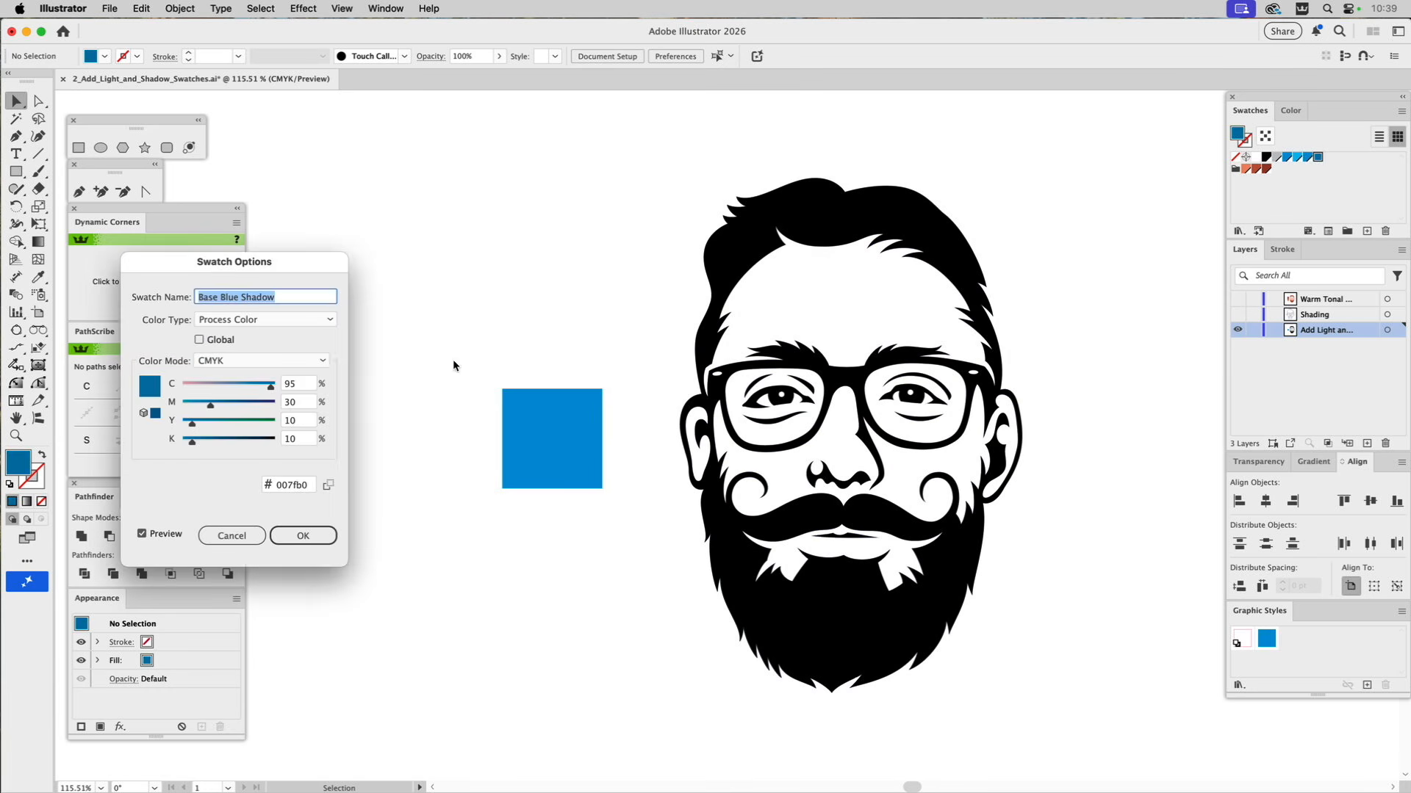
left_click(199, 340)
left_click(301, 533)
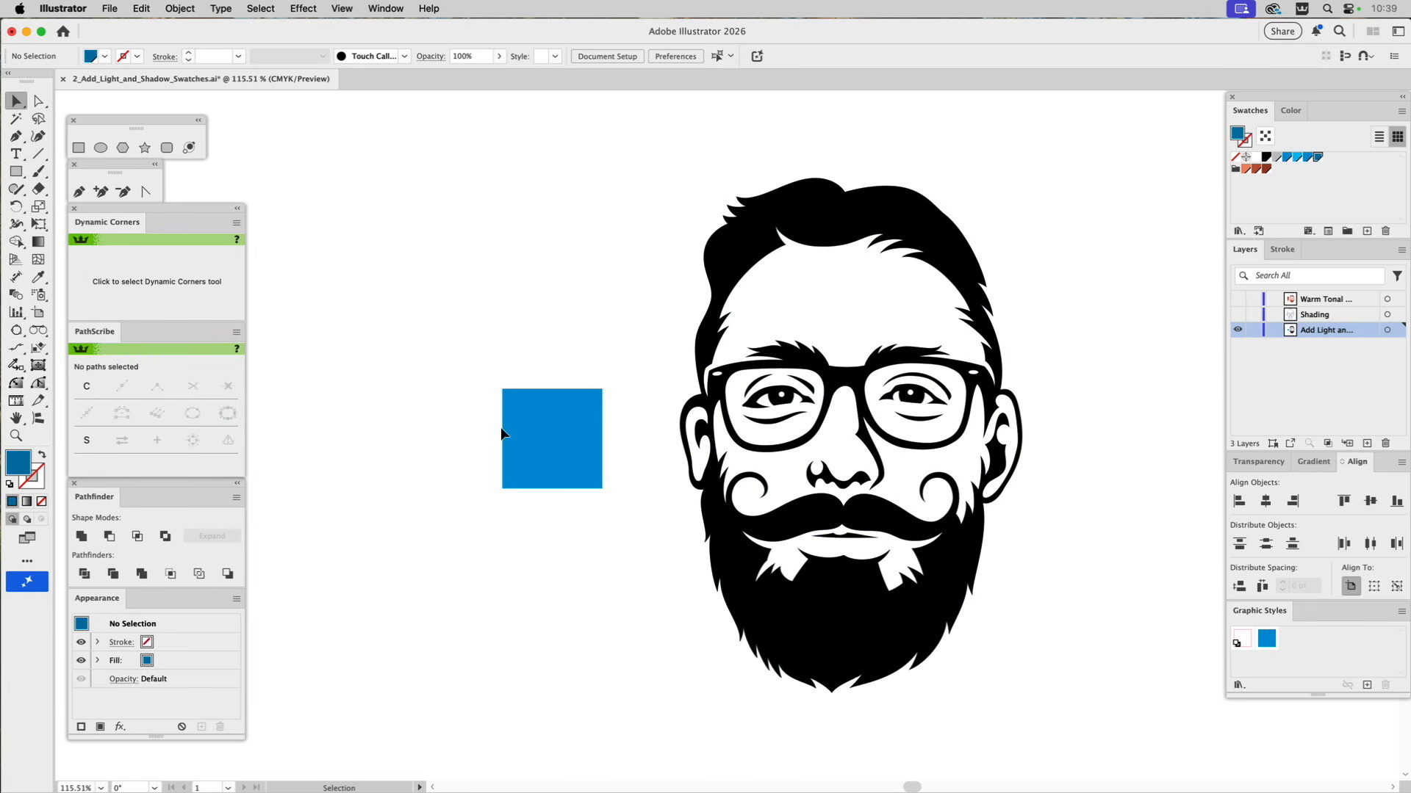
Fill the three stacked squares with Base Blue in the middle, Base Blue Highlight above and Base Blue Shadow below.
left_click(564, 412)
left_click(1309, 159)
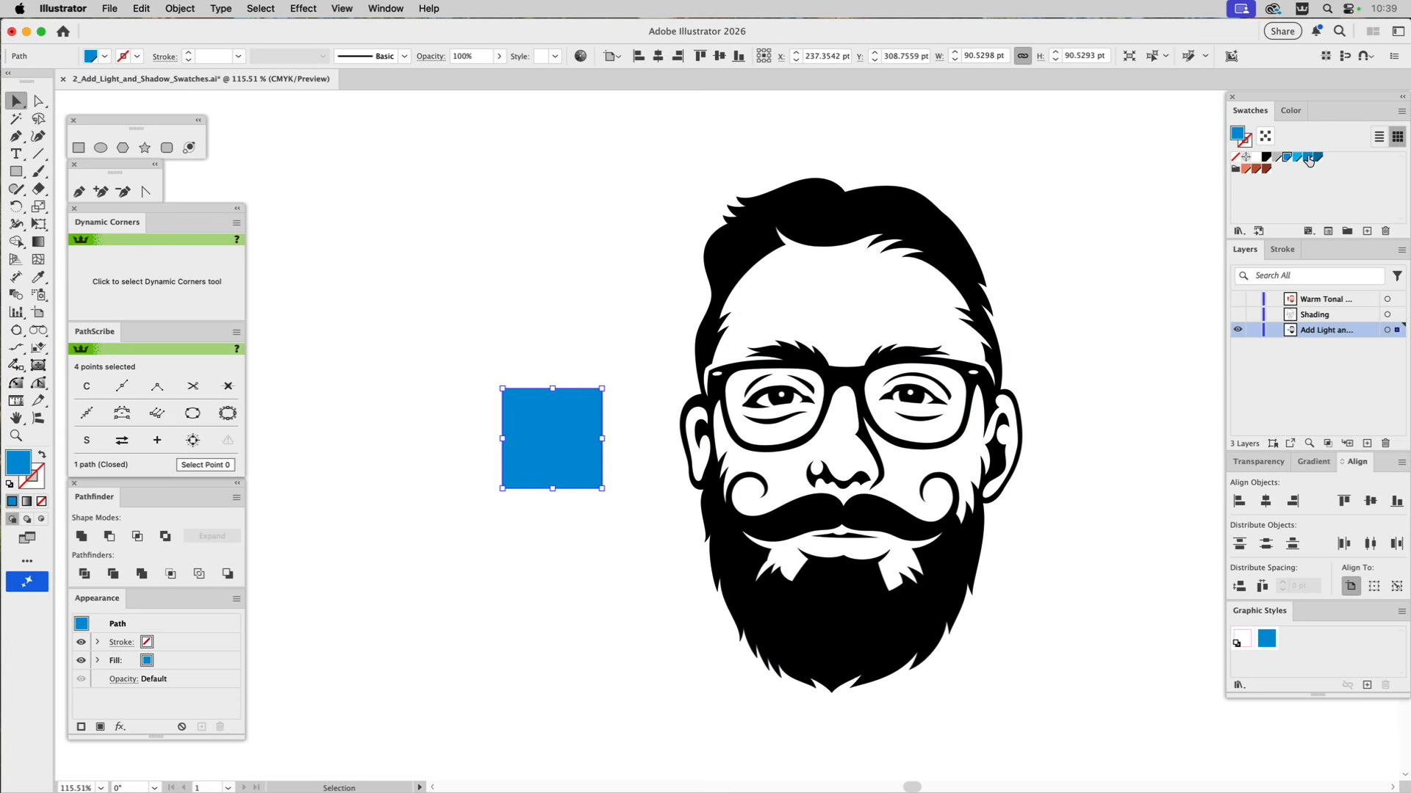
left_click(547, 349)
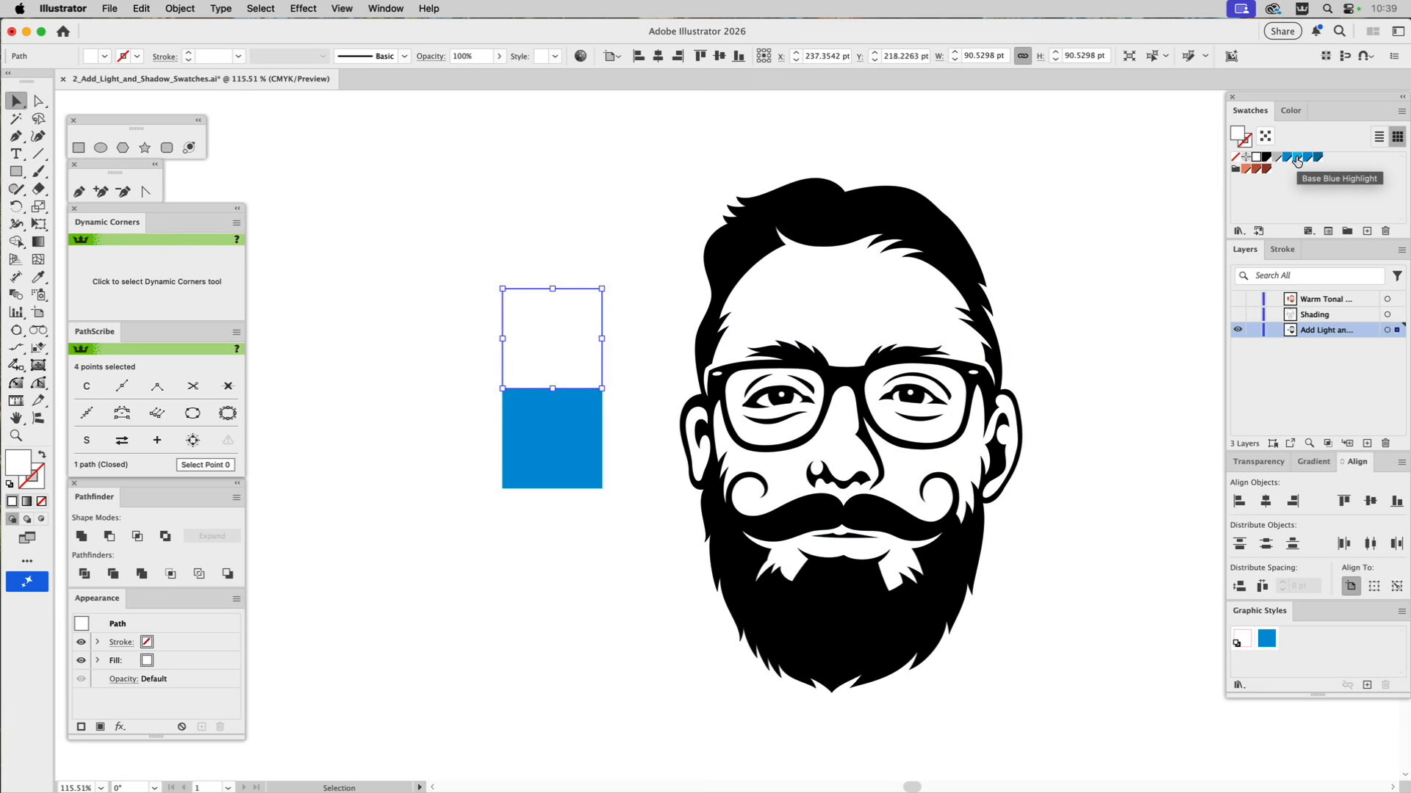
left_click(1297, 160)
left_click(584, 523)
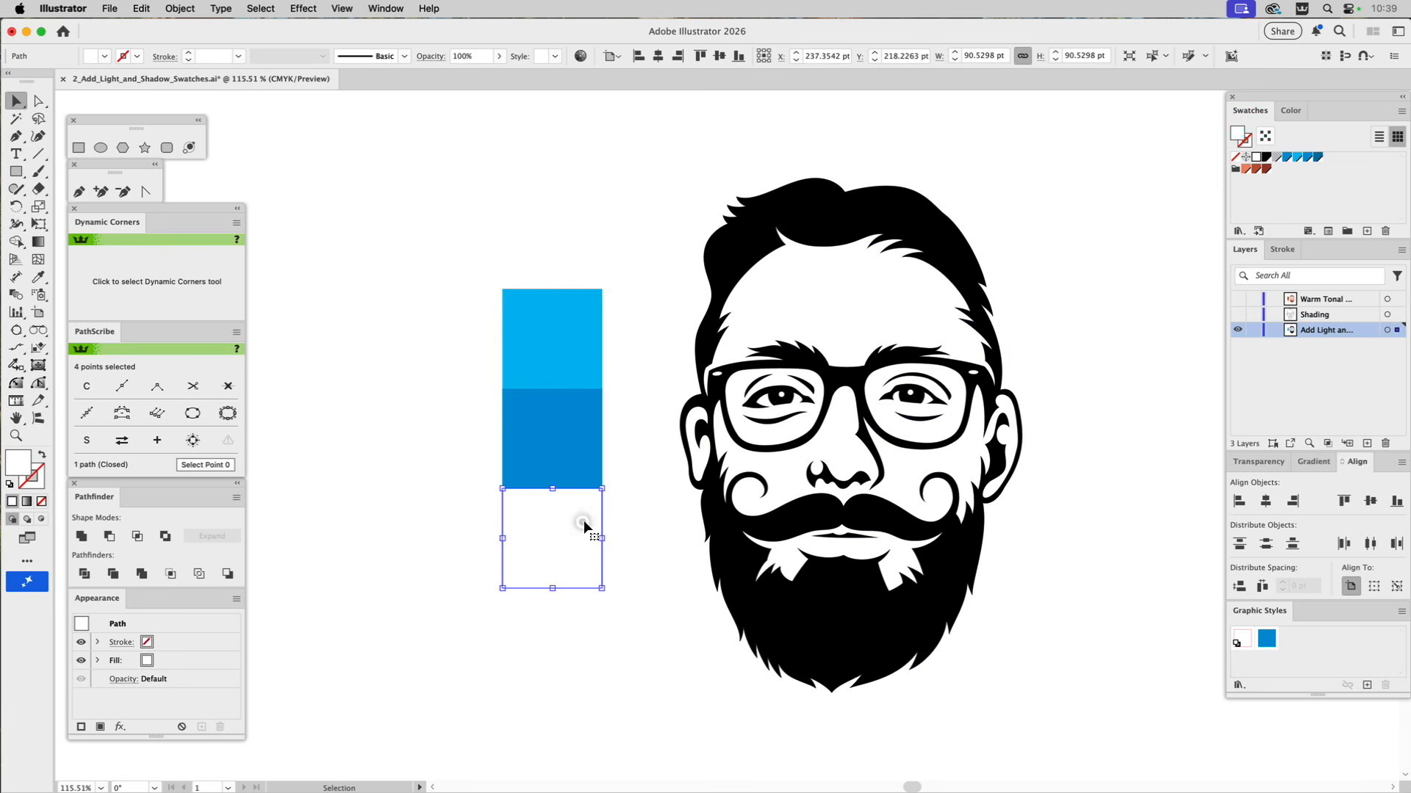
left_click(1317, 157)
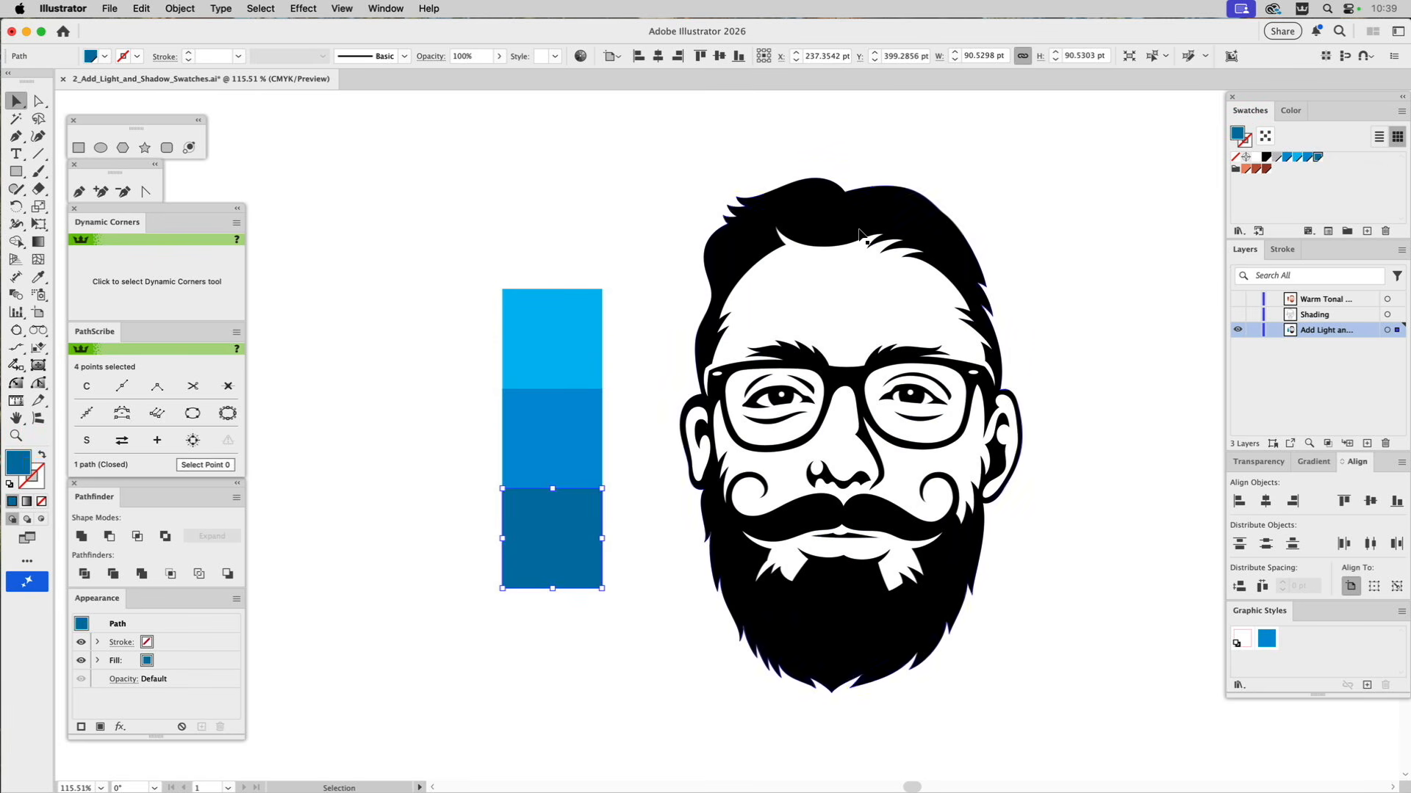
left_click(643, 198)
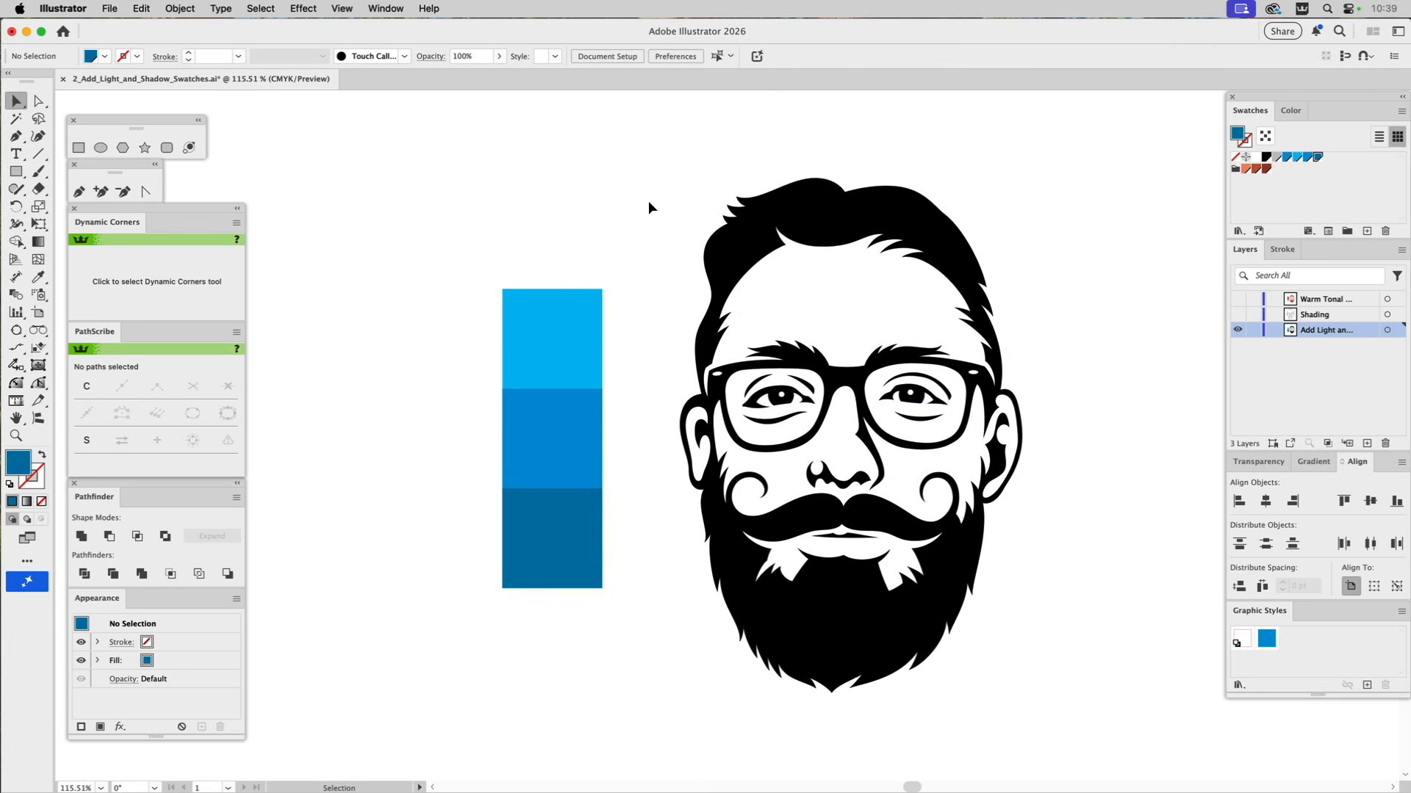
Recolour the black portrait artwork with the Base Blue Shadow colour sampled from the lowest square.
left_click(818, 207)
key("i")
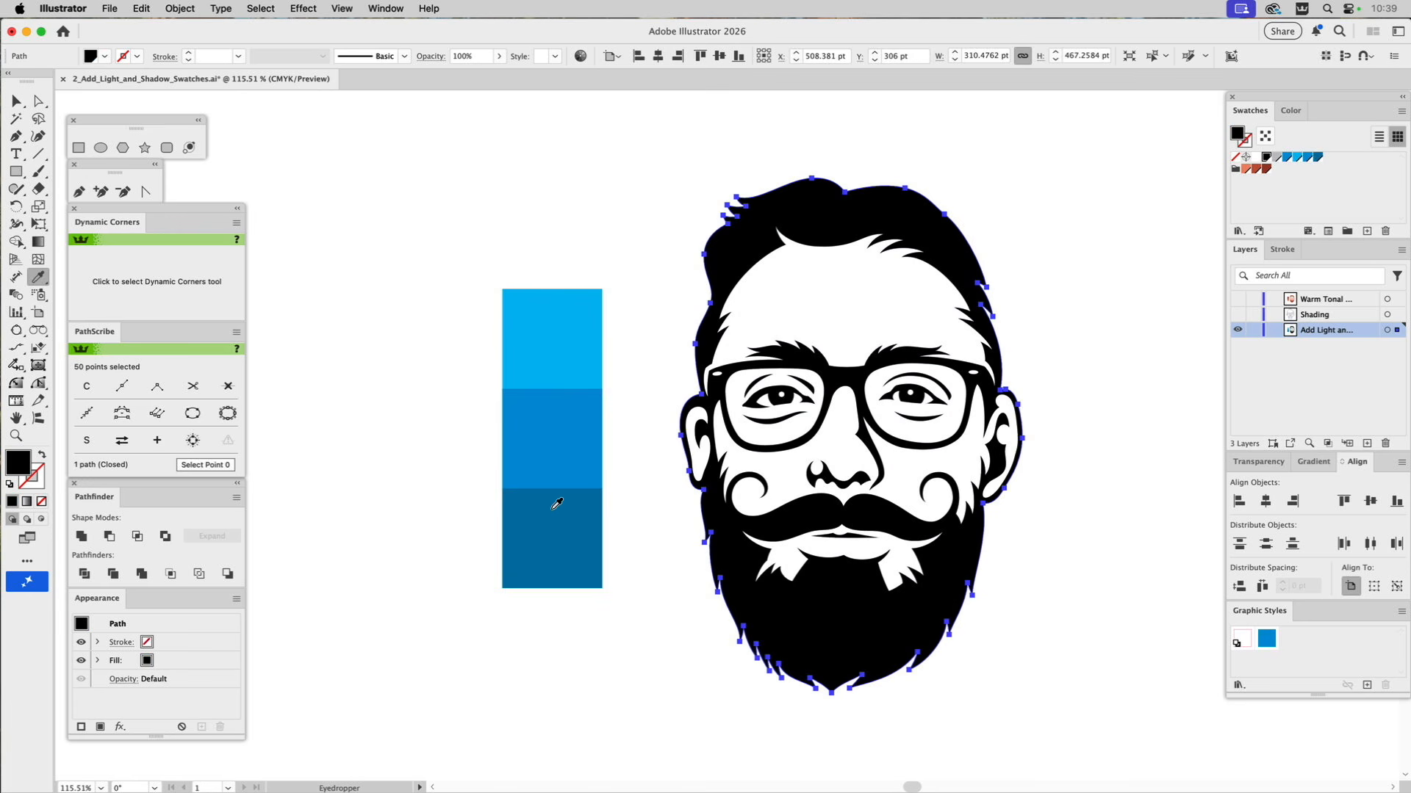
left_click(557, 532)
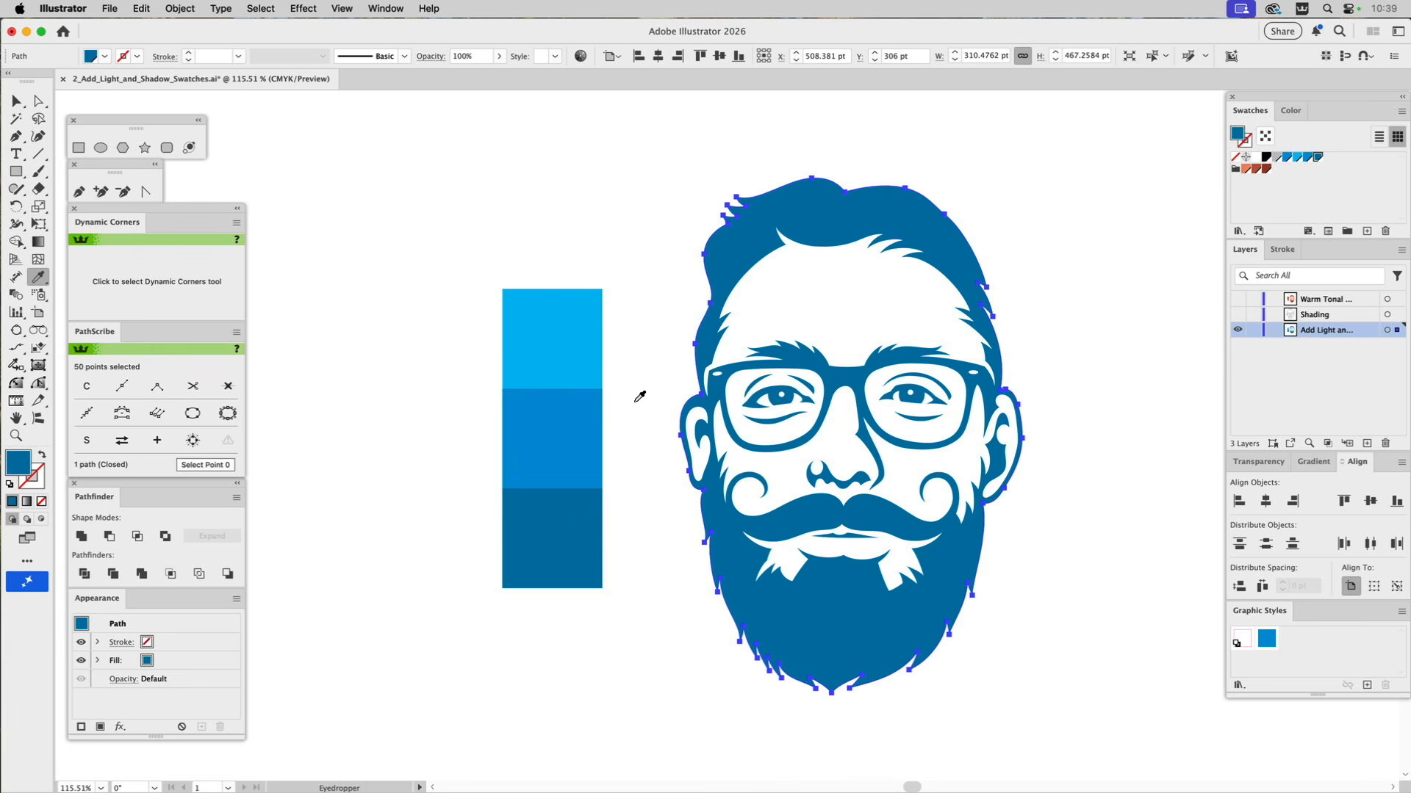
left_click(637, 301, "super")
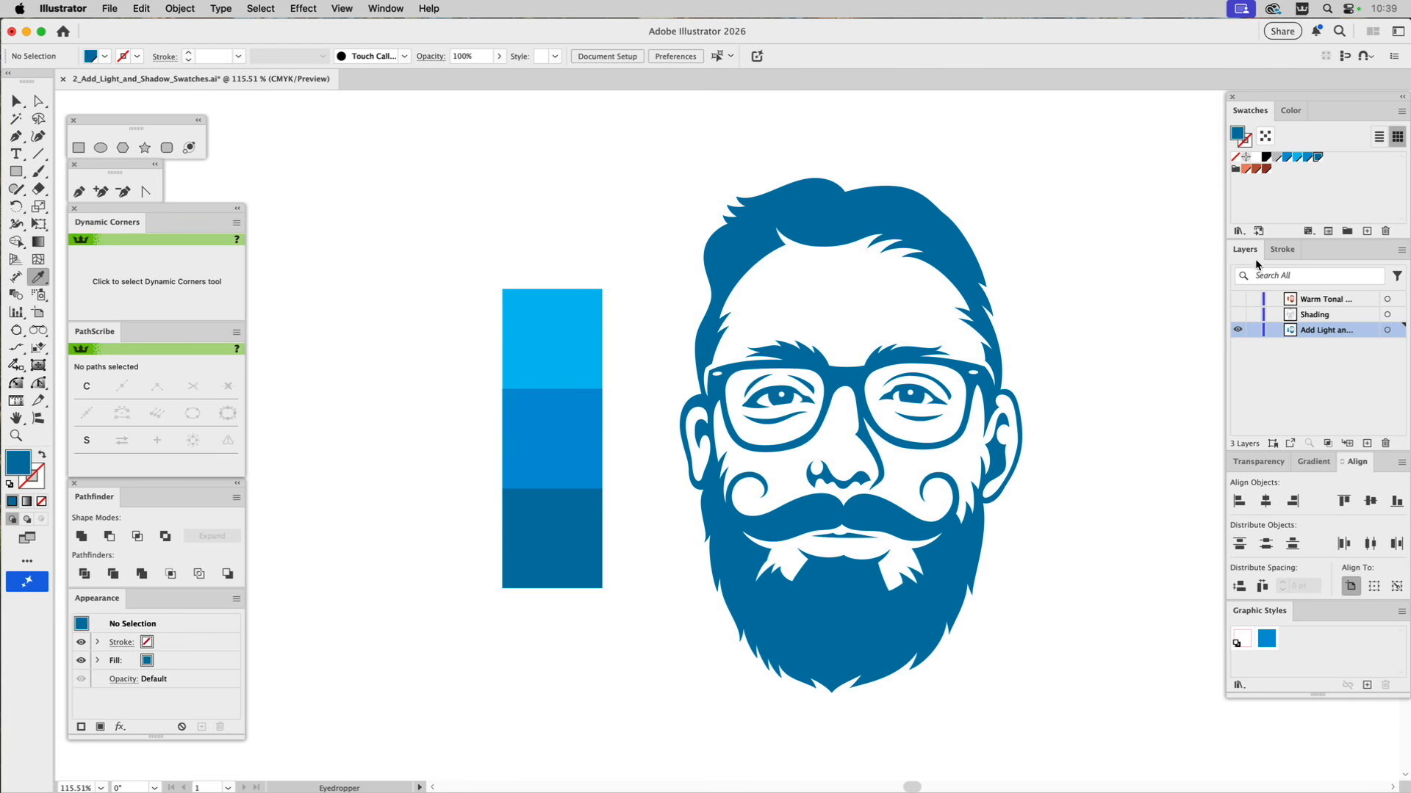
Show the Shading layer and recolour the grey face shading with the Base Blue Highlight colour from the uppermost square.
left_click(1238, 315)
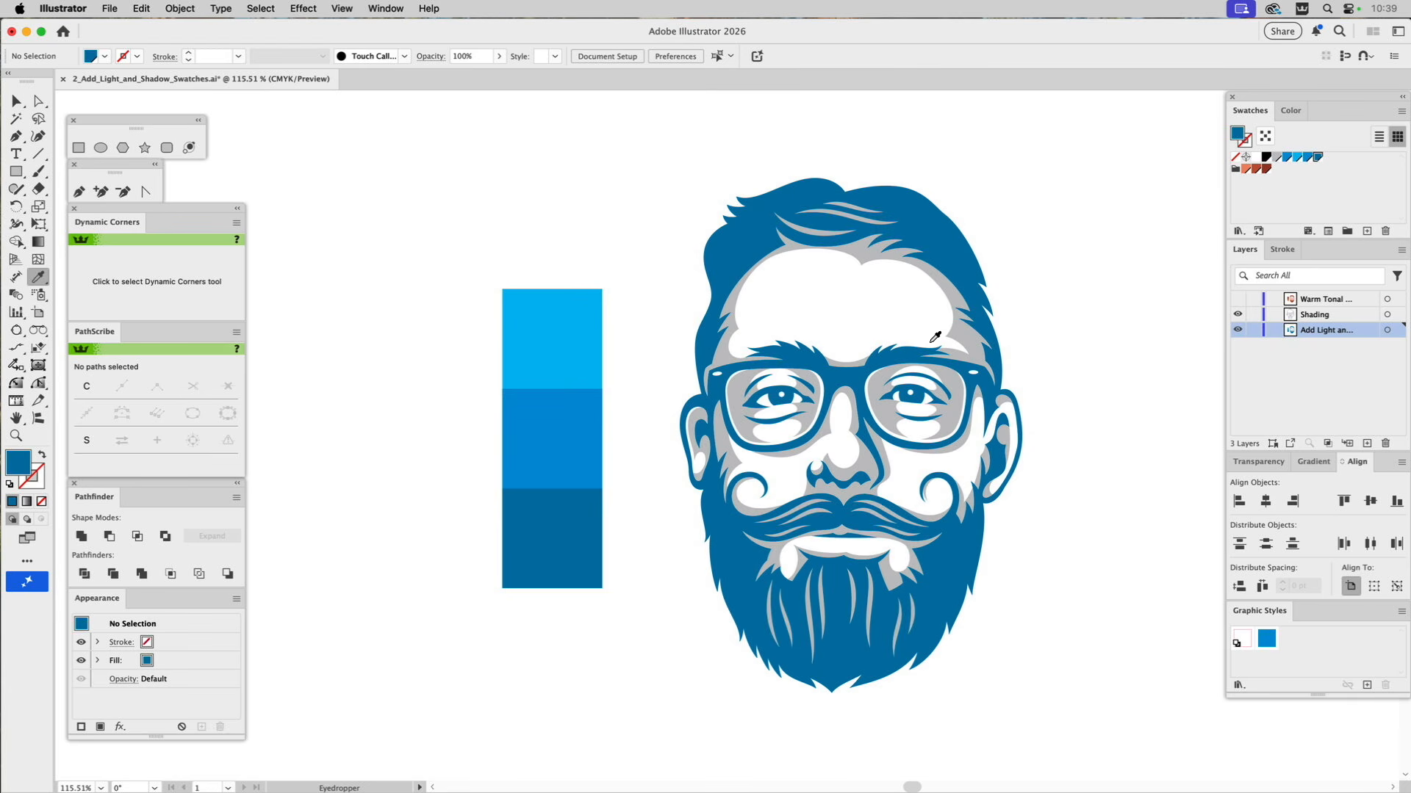
key("super")
left_click(737, 385, "super")
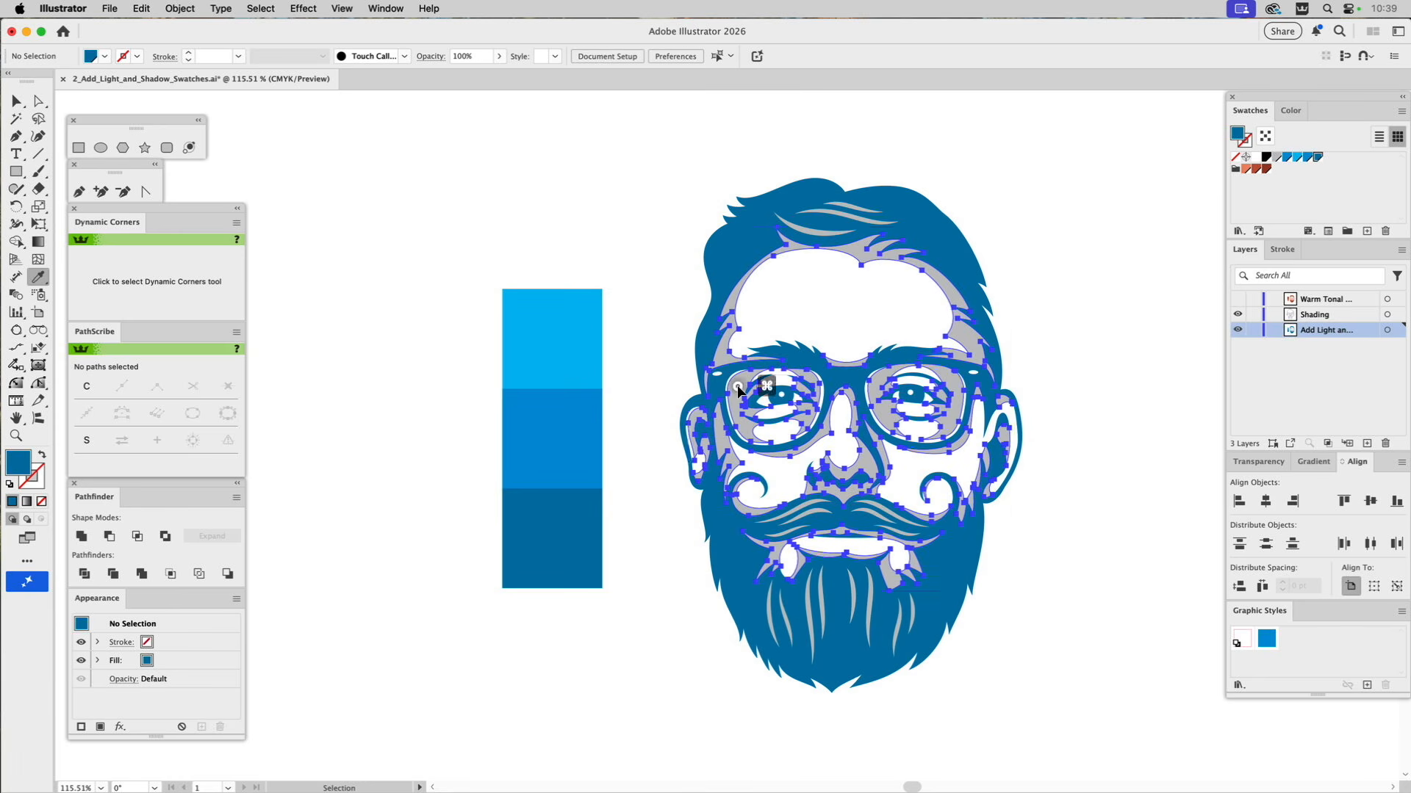
left_click(572, 325)
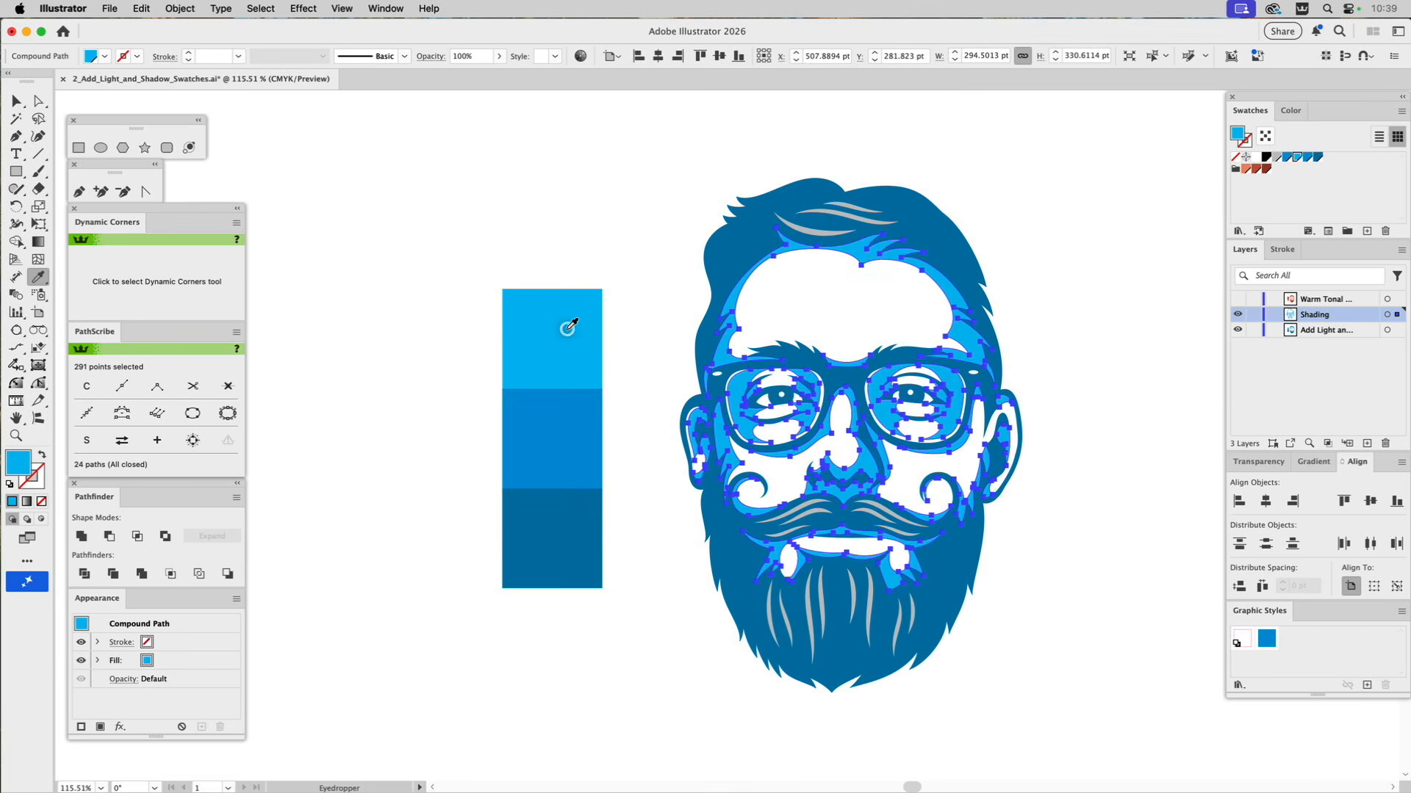
Reduce the face shading's Base Blue Highlight tint to 35% and deselect it.
left_click(1290, 110)
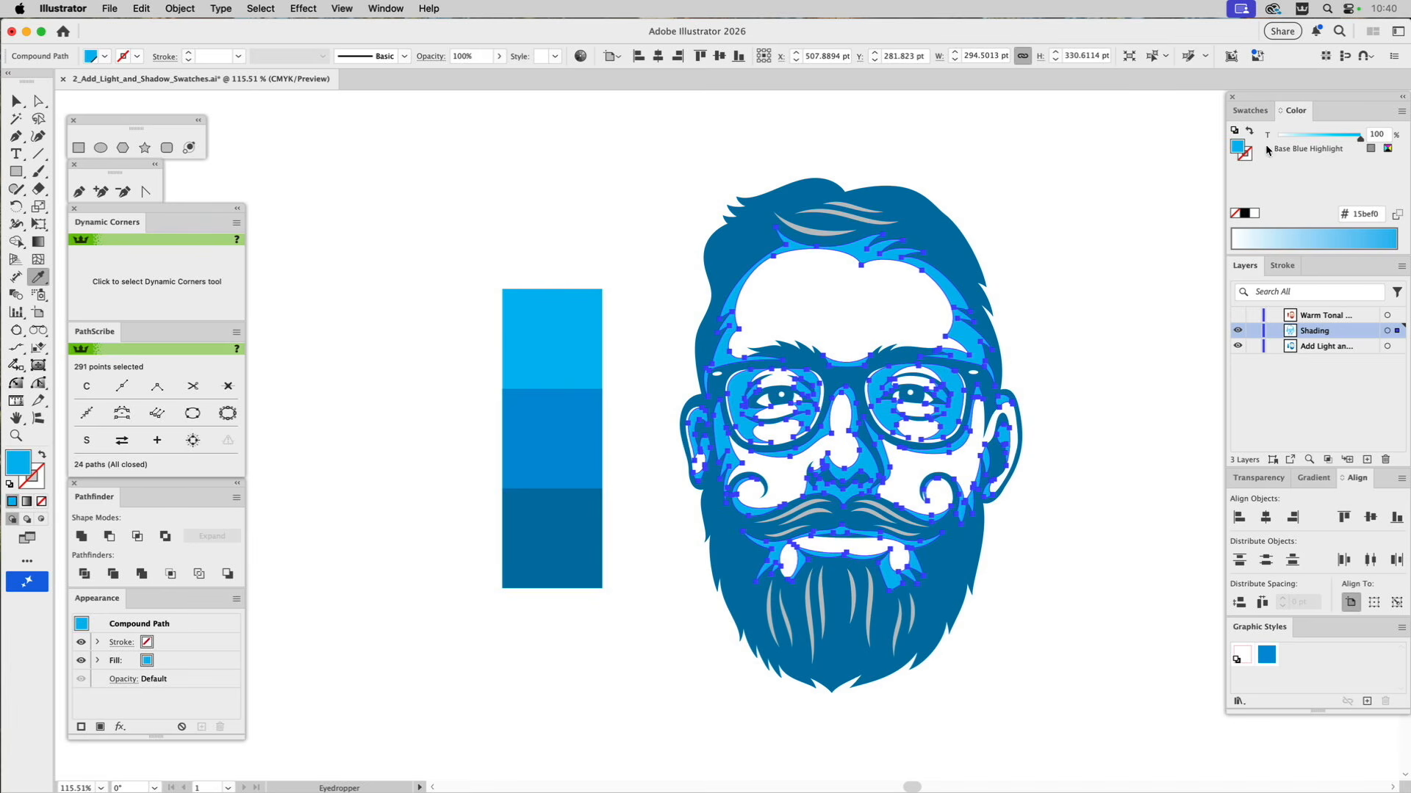
left_click_drag(1360, 137, 1306, 142)
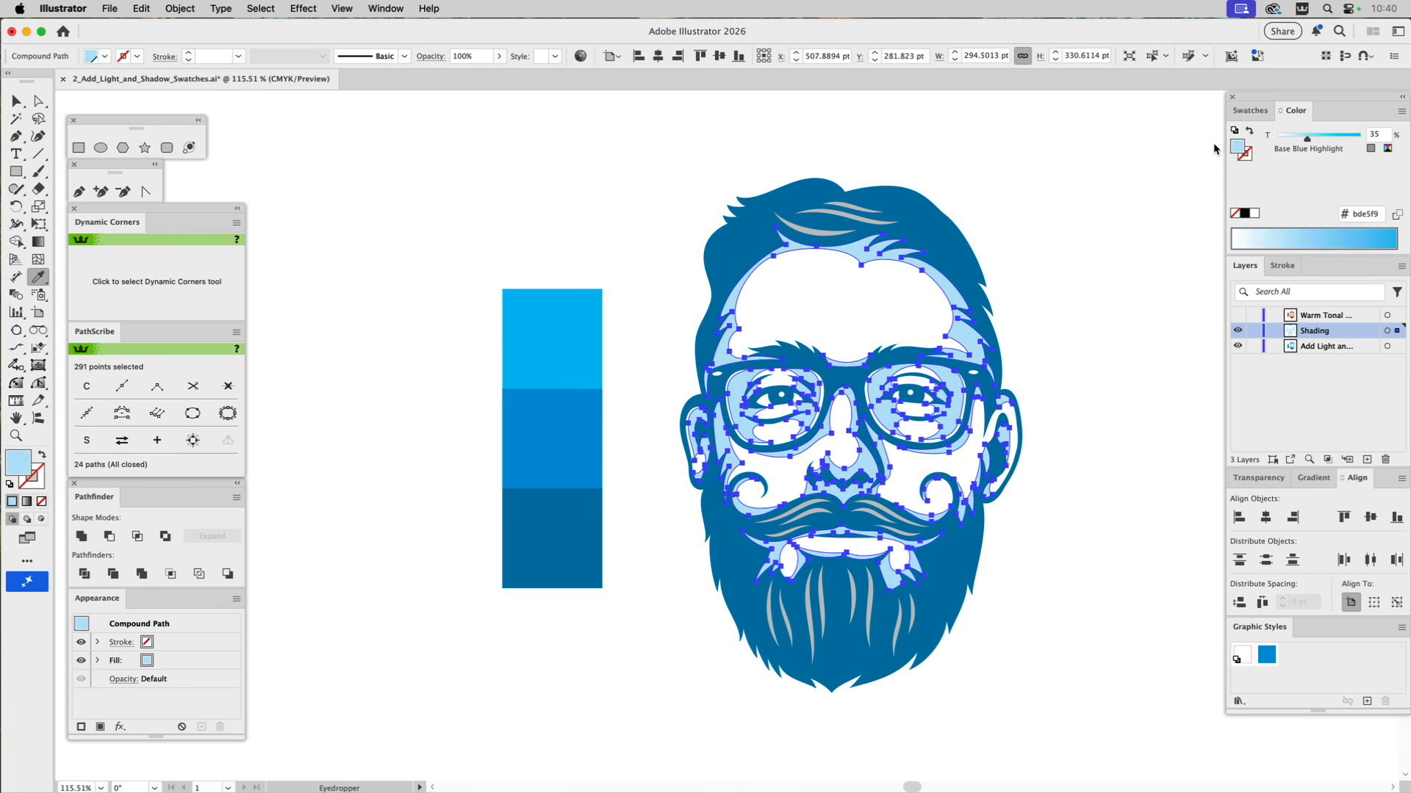
key("super")
left_click(659, 157, "super")
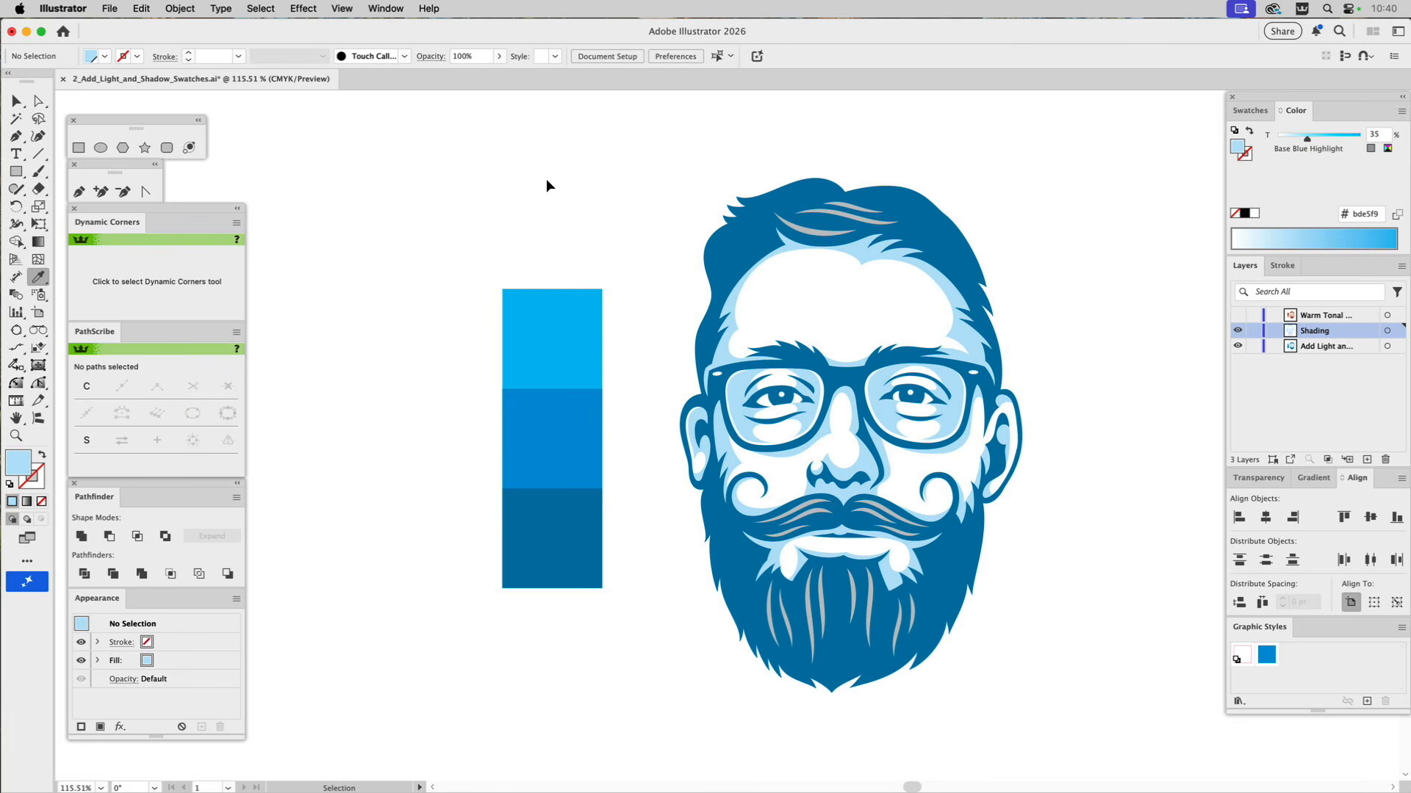
Recolour the grey strands in the hair, moustache and beard with the Base Blue colour from the middle square.
key("v")
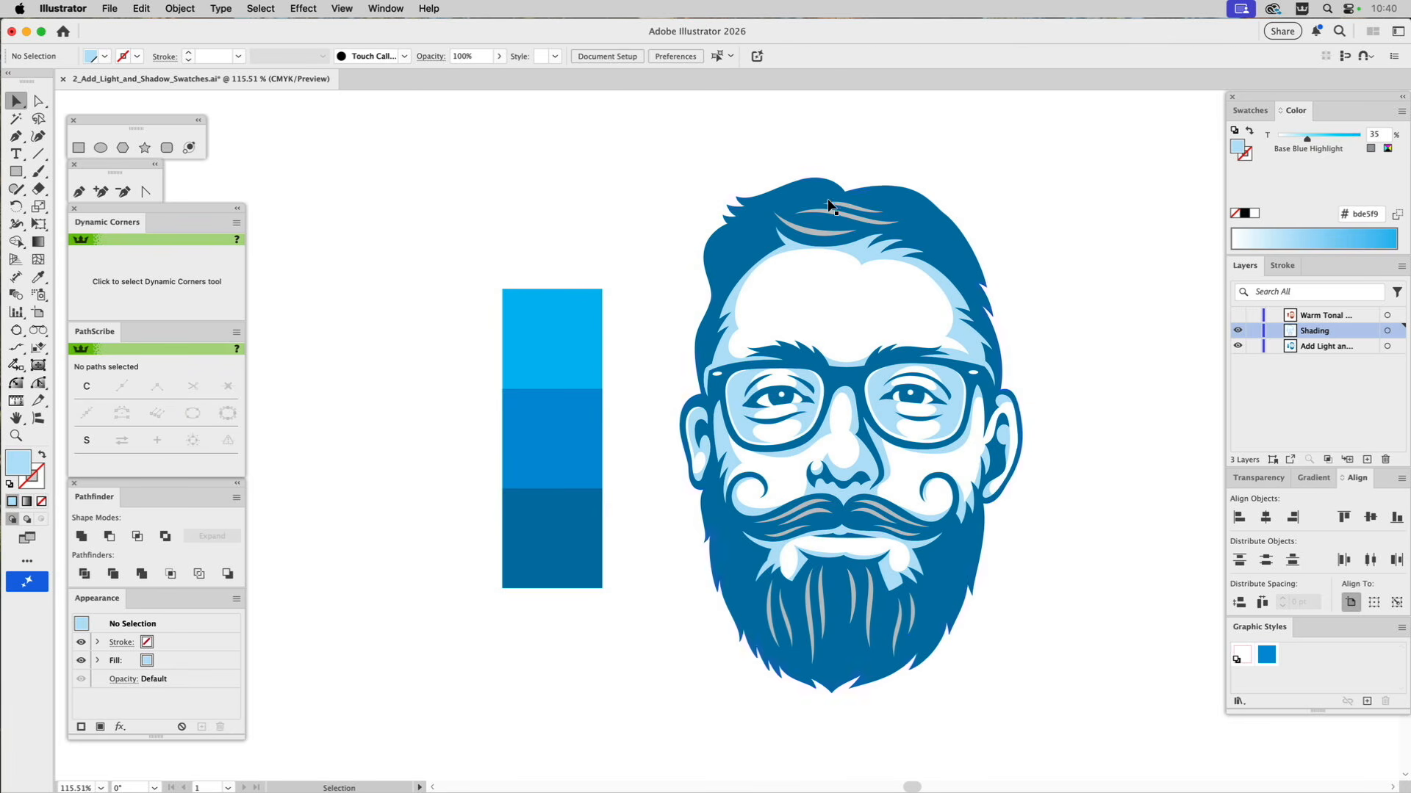
left_click(841, 214)
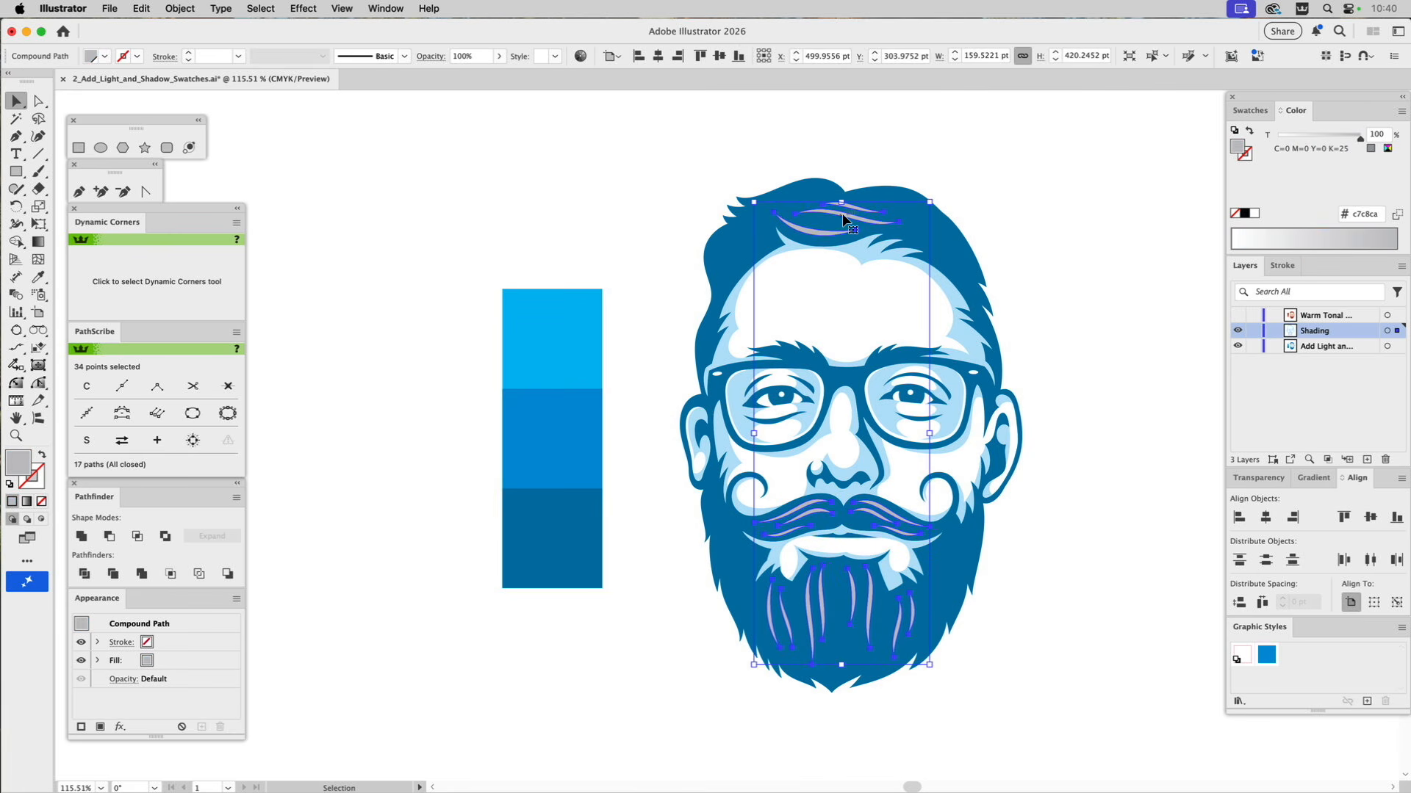
key("i")
left_click(555, 419)
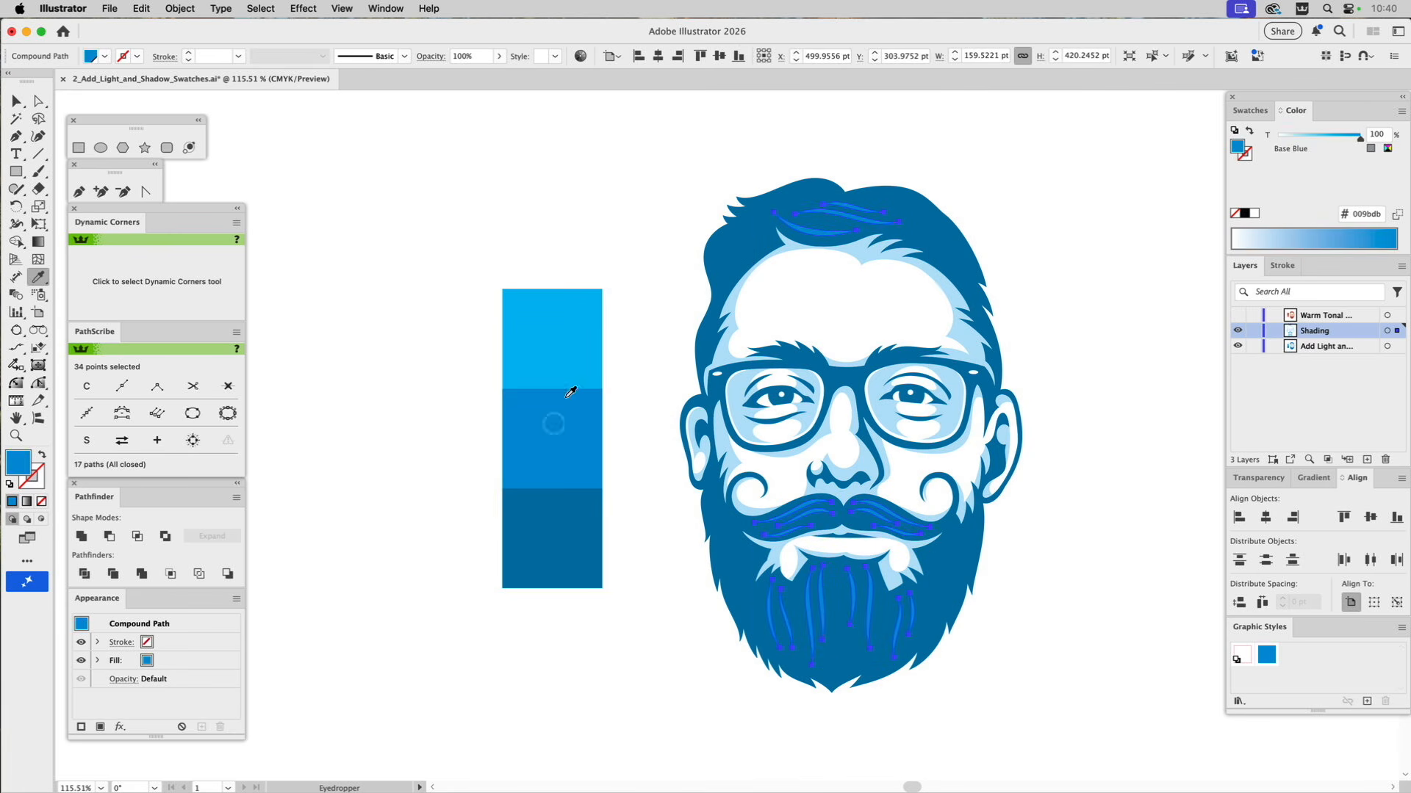
Deselect the artwork, show the document's swatches, and display the Warm Tonal layer's brown portrait in place of the Shading layer.
key("super+shift+a")
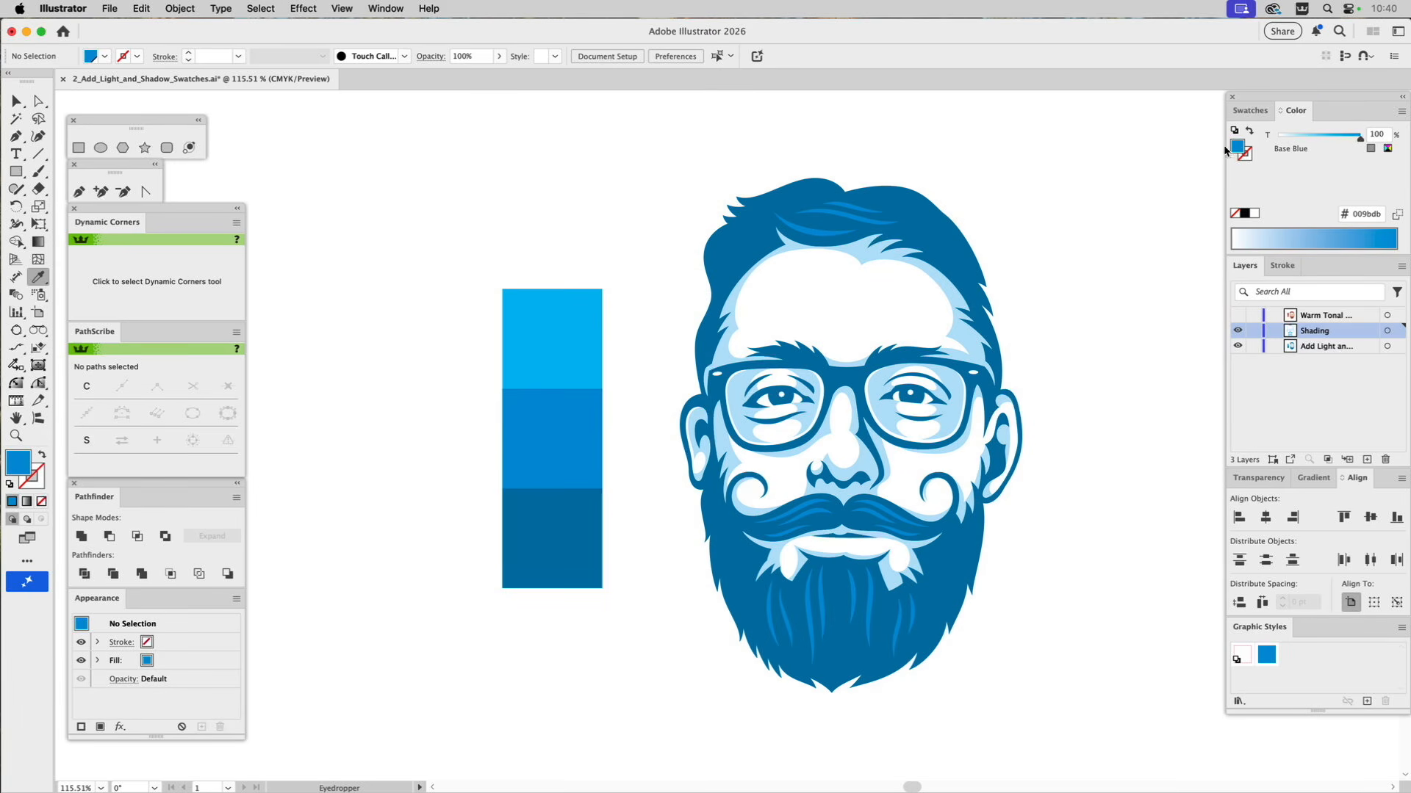
left_click(1263, 113)
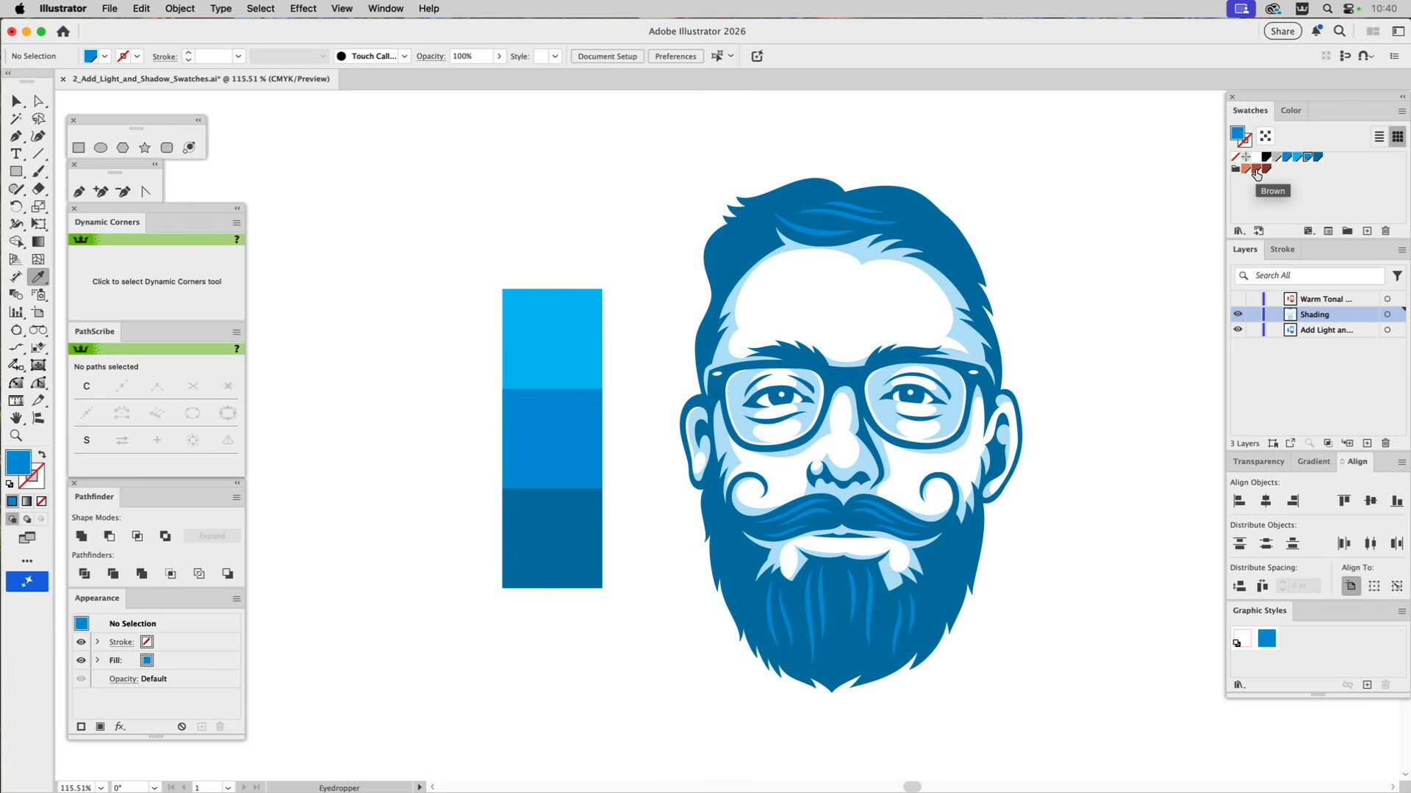
left_click(1238, 299)
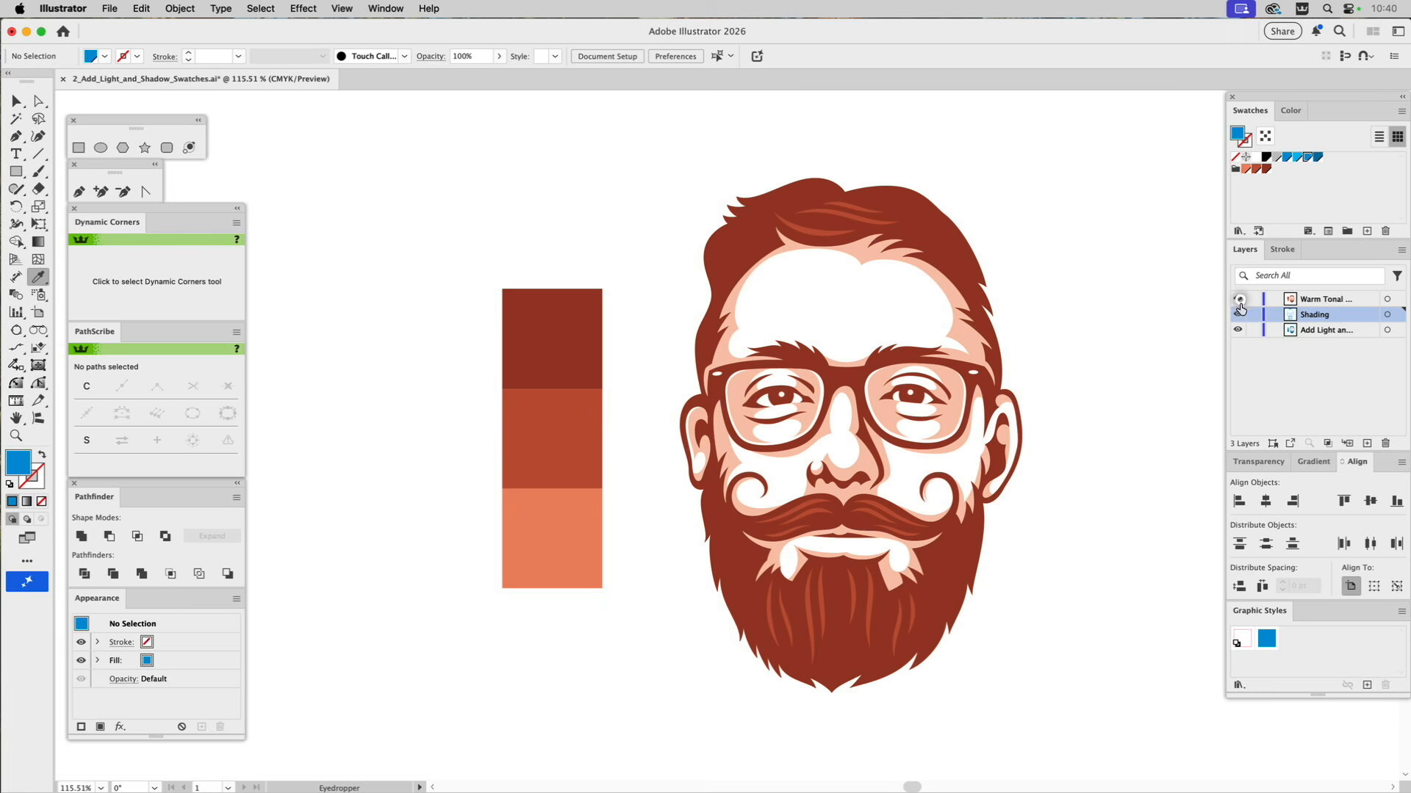
left_click(1237, 315)
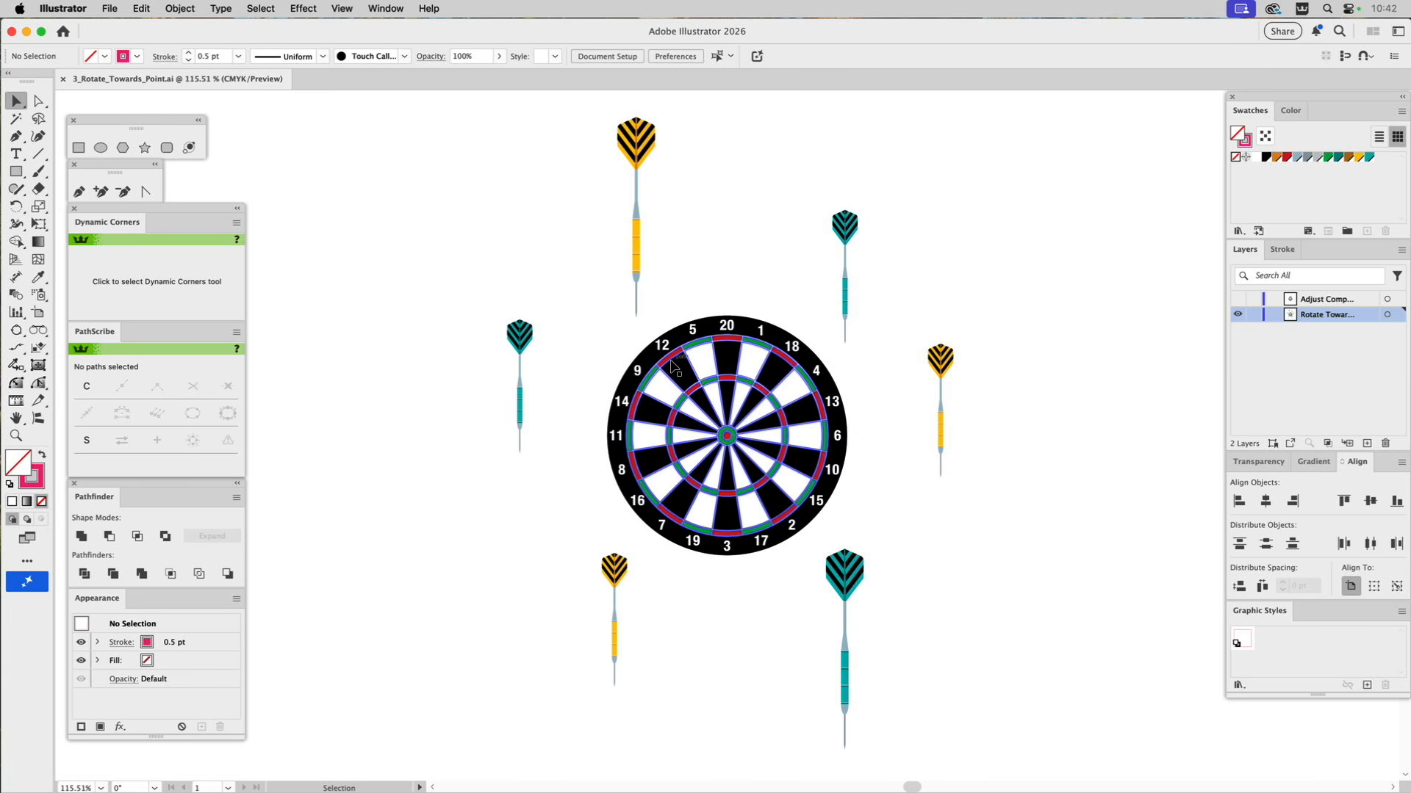
Rotate the six darts around the dartboard toward its centre with the Rotate_Toward_Point script, leaving extract groups off, and deselect everything.
left_click_drag(602, 345, 672, 401)
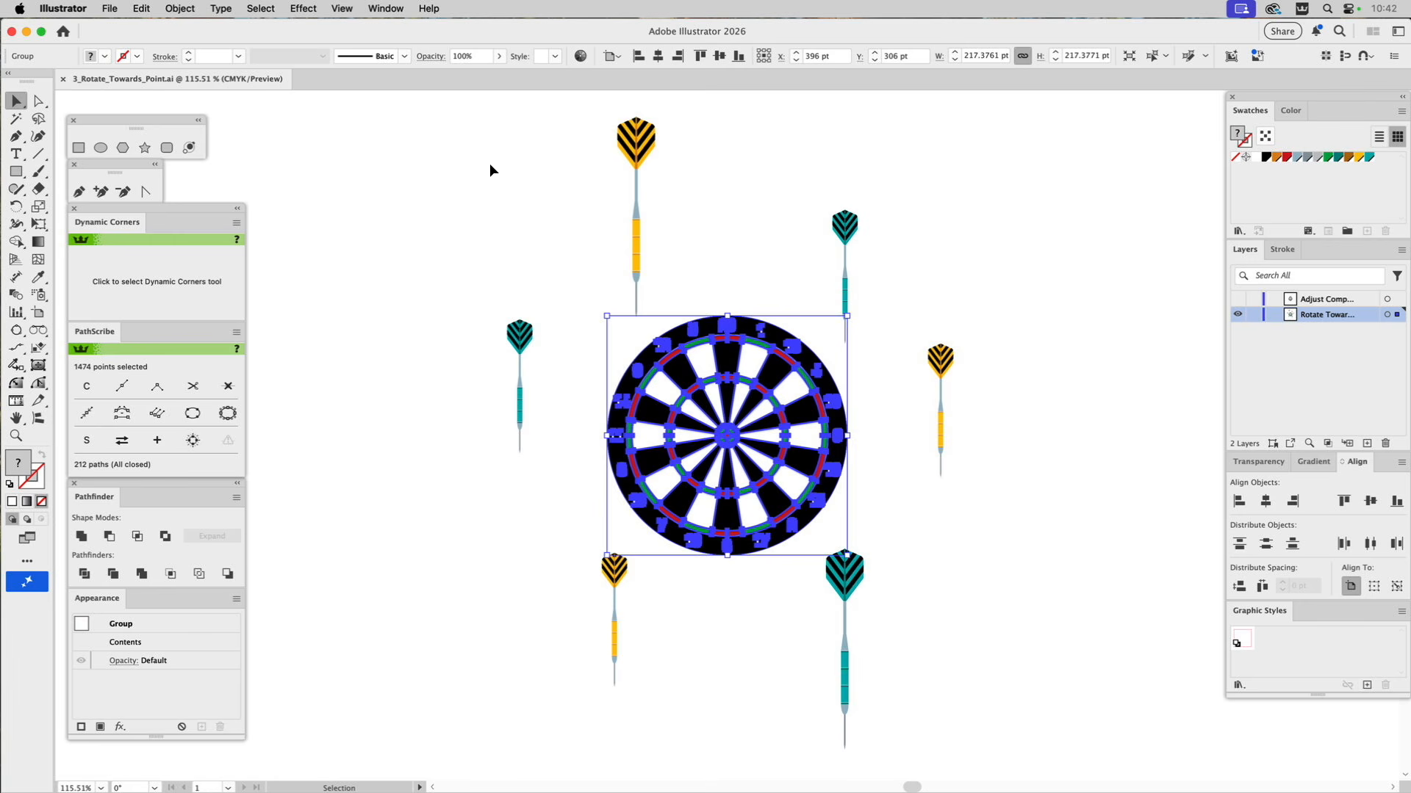
left_click_drag(486, 166, 964, 676)
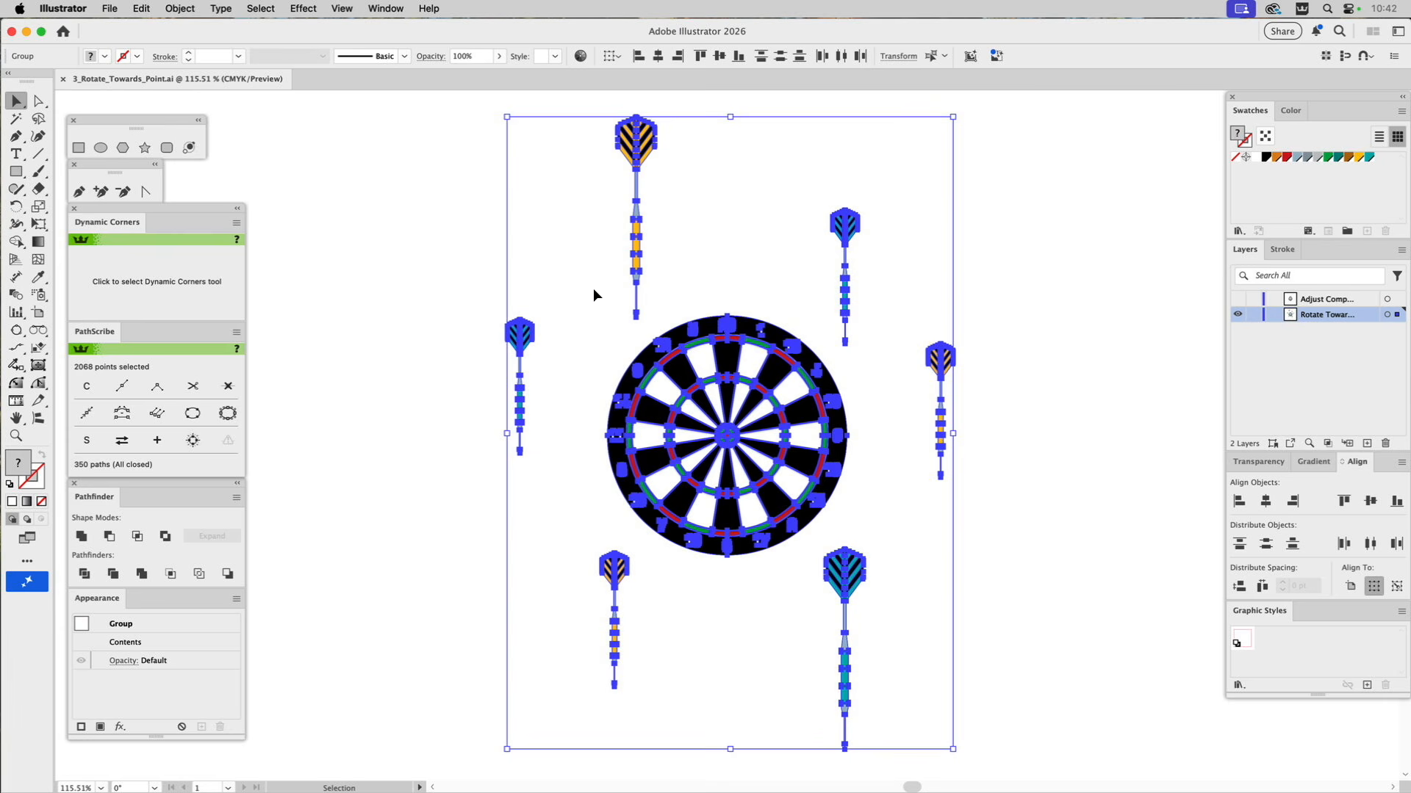
left_click(110, 8)
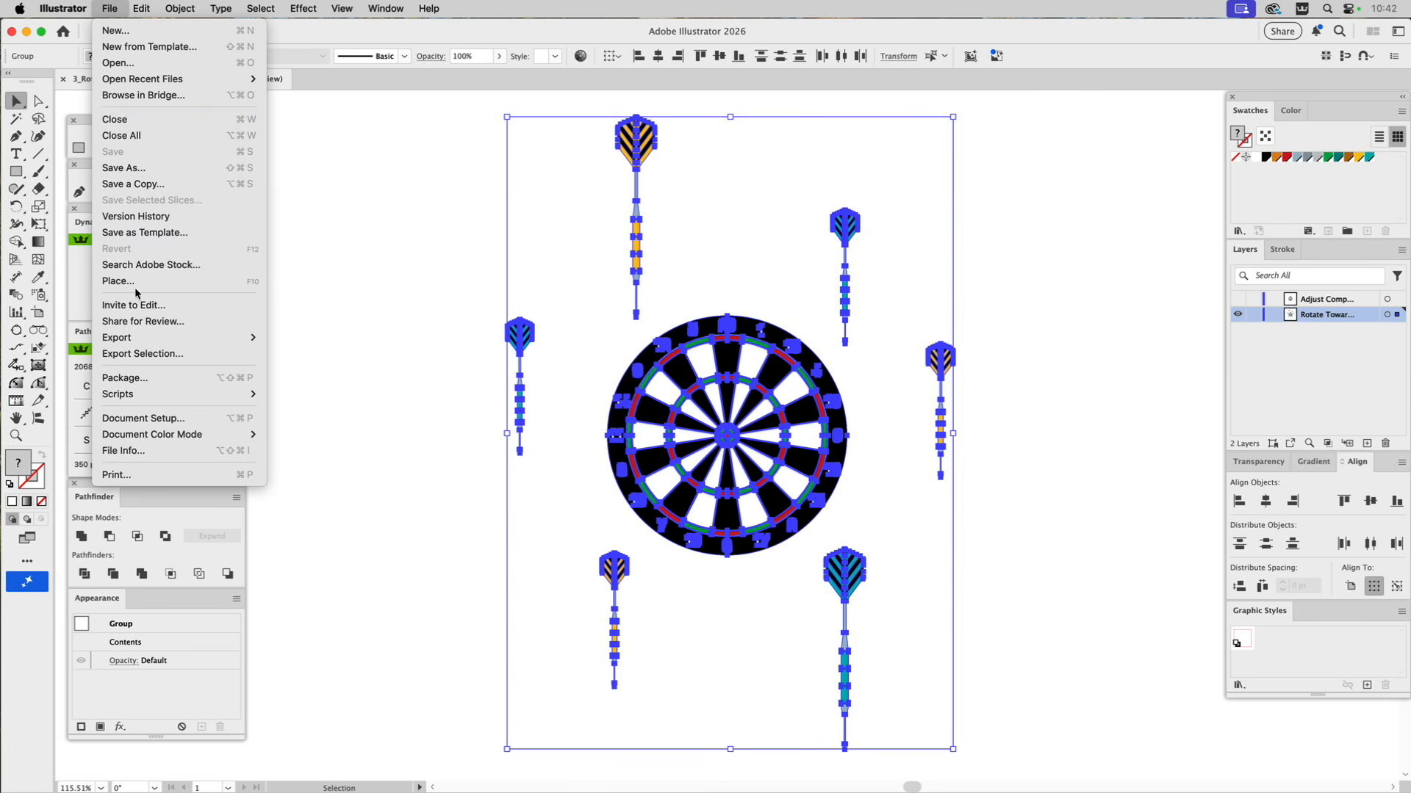
mouse_move(129, 397)
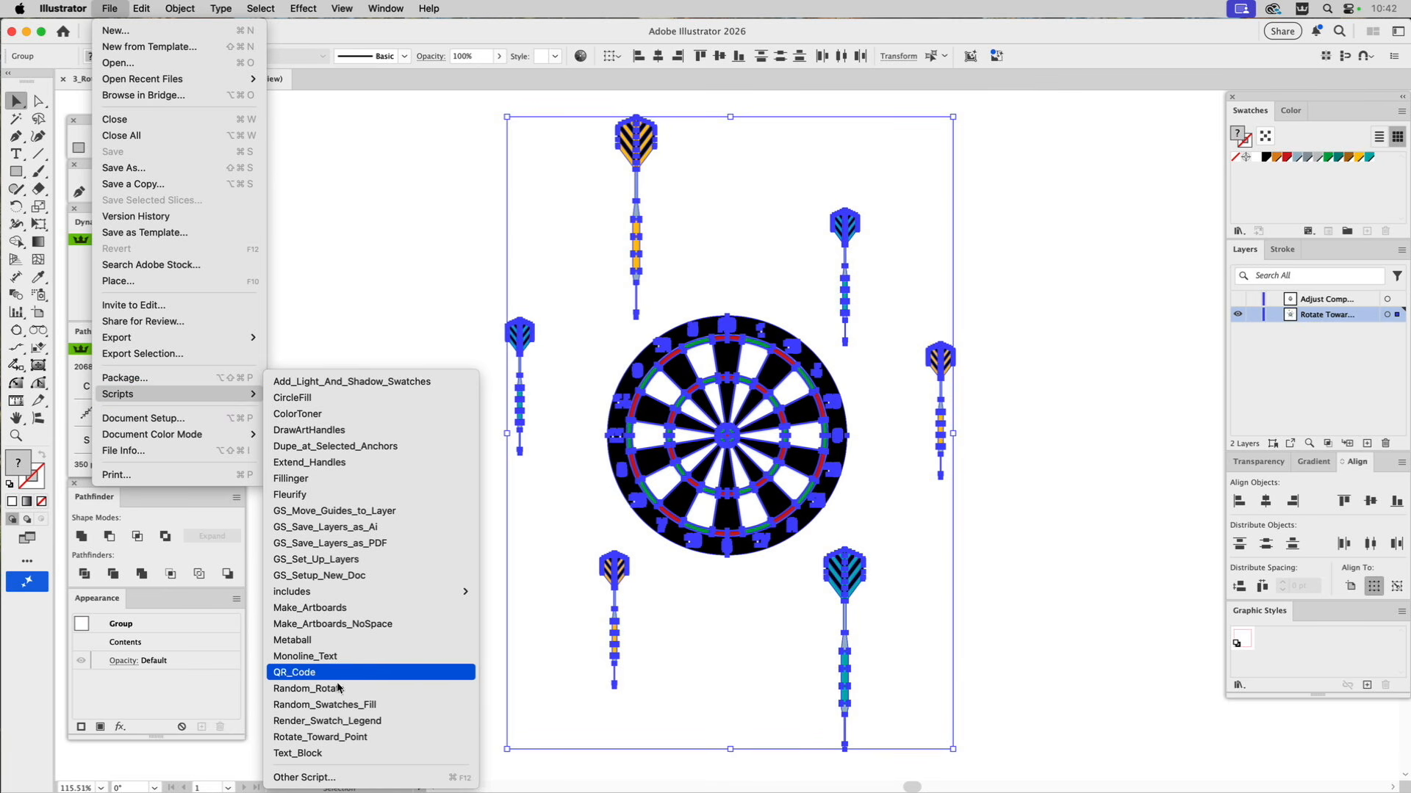
left_click(342, 738)
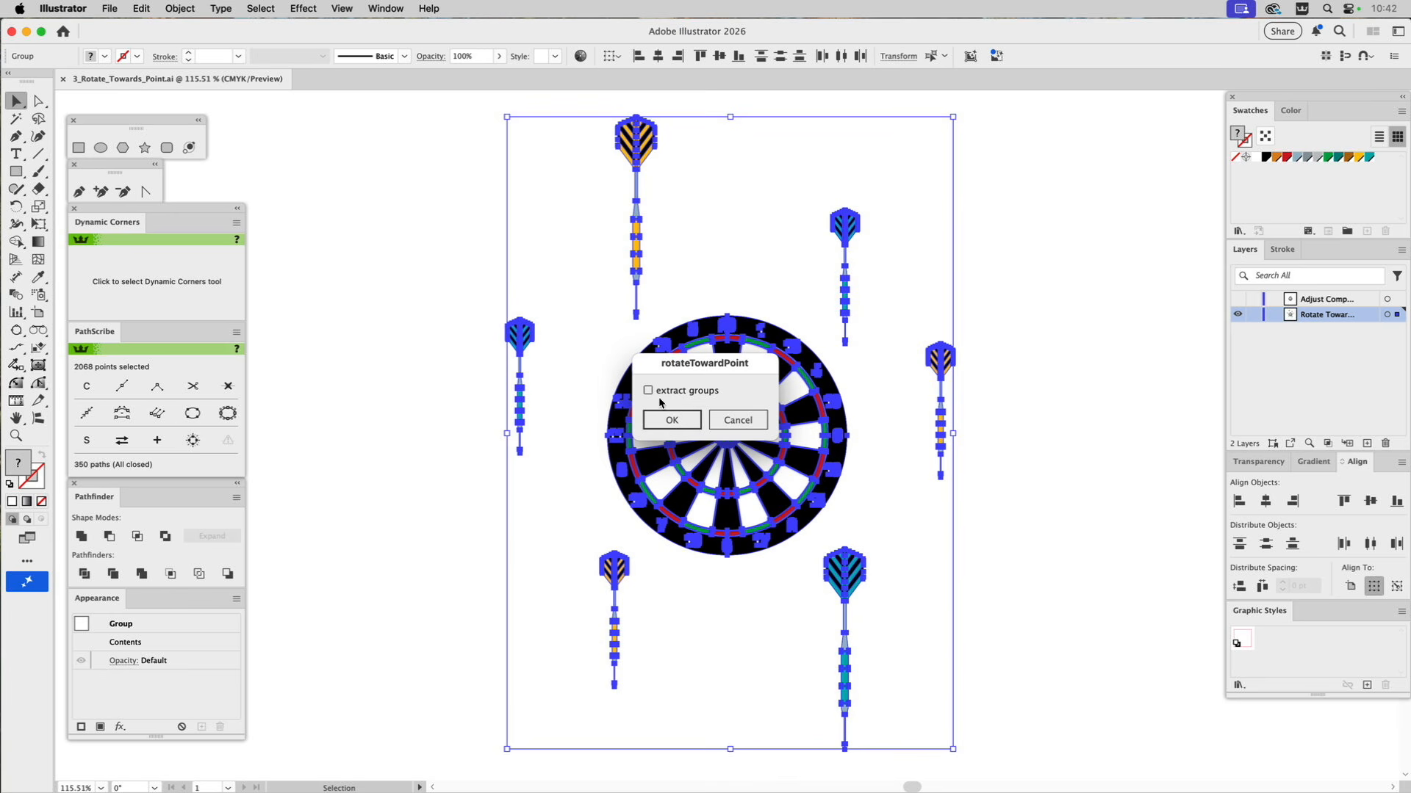
left_click(672, 420)
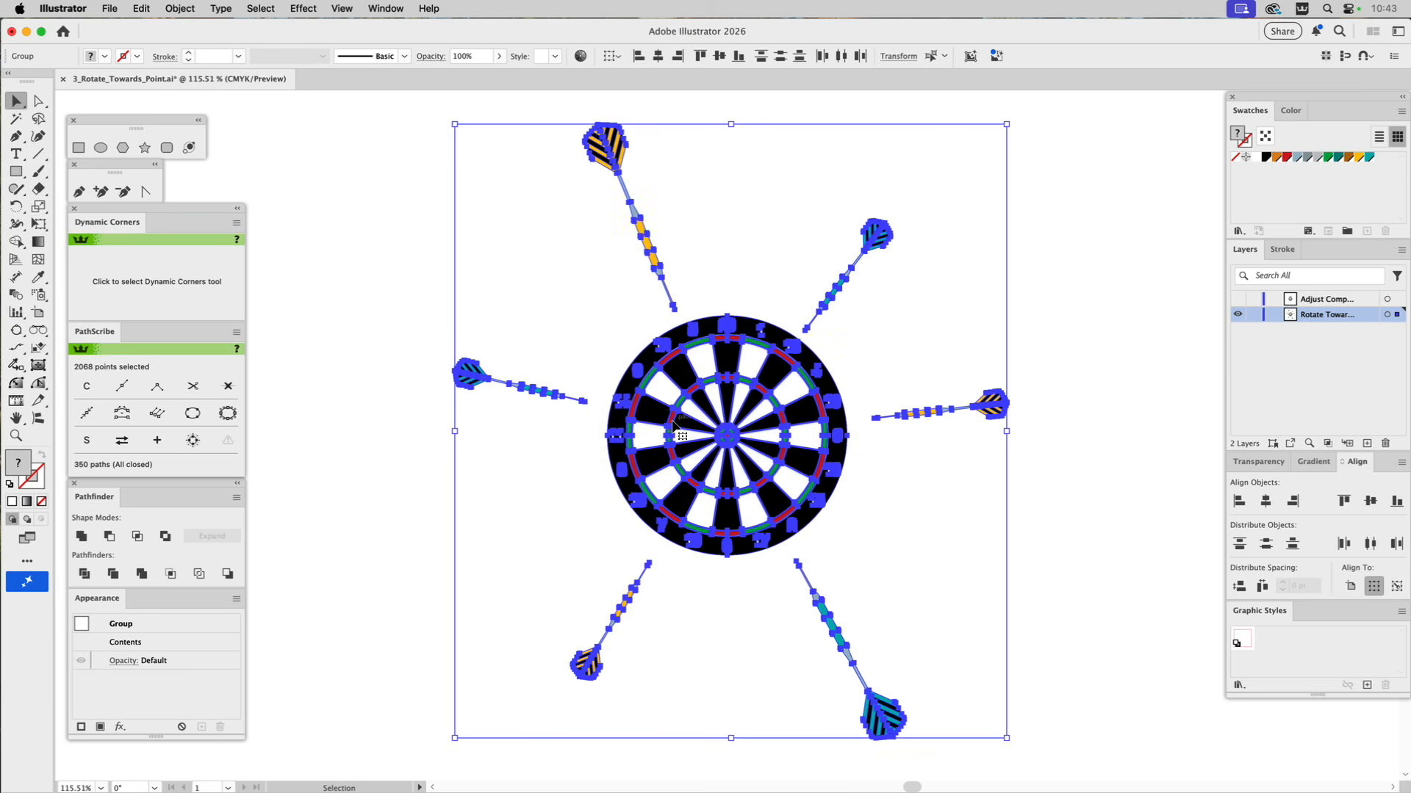
left_click(360, 353)
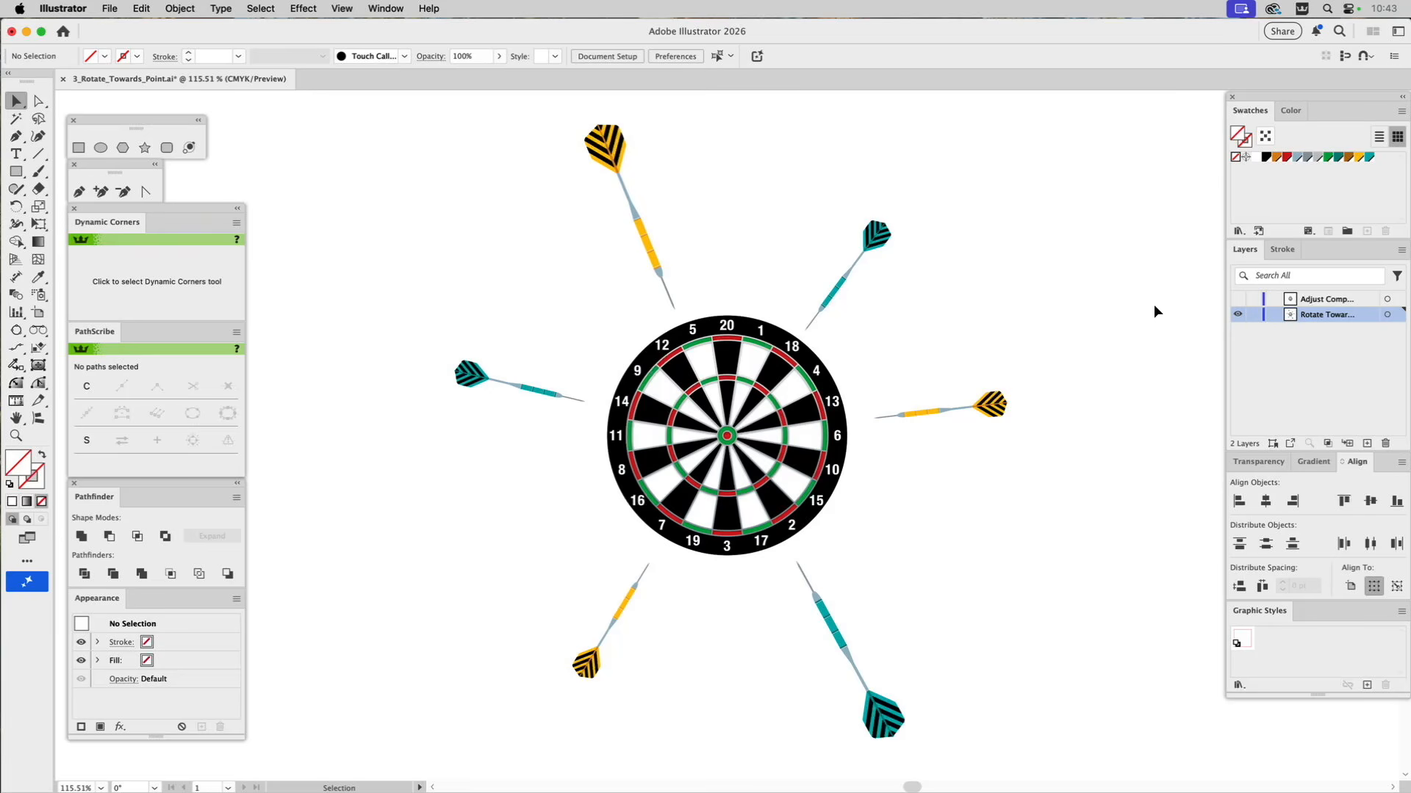
Hide the layer with the rotated darts and show the Adjust Comp layer.
left_click(1239, 317)
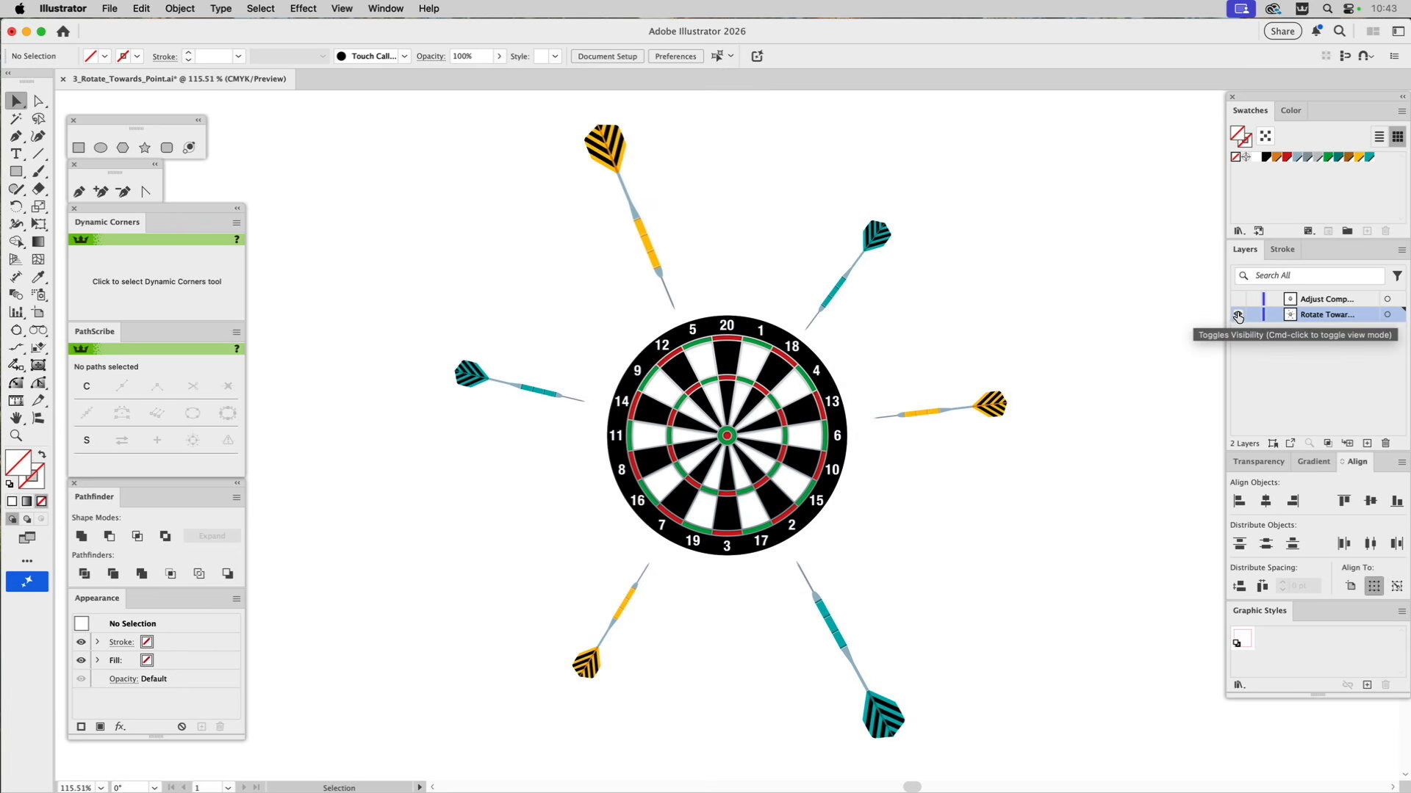
left_click(1238, 301)
left_click(1238, 316)
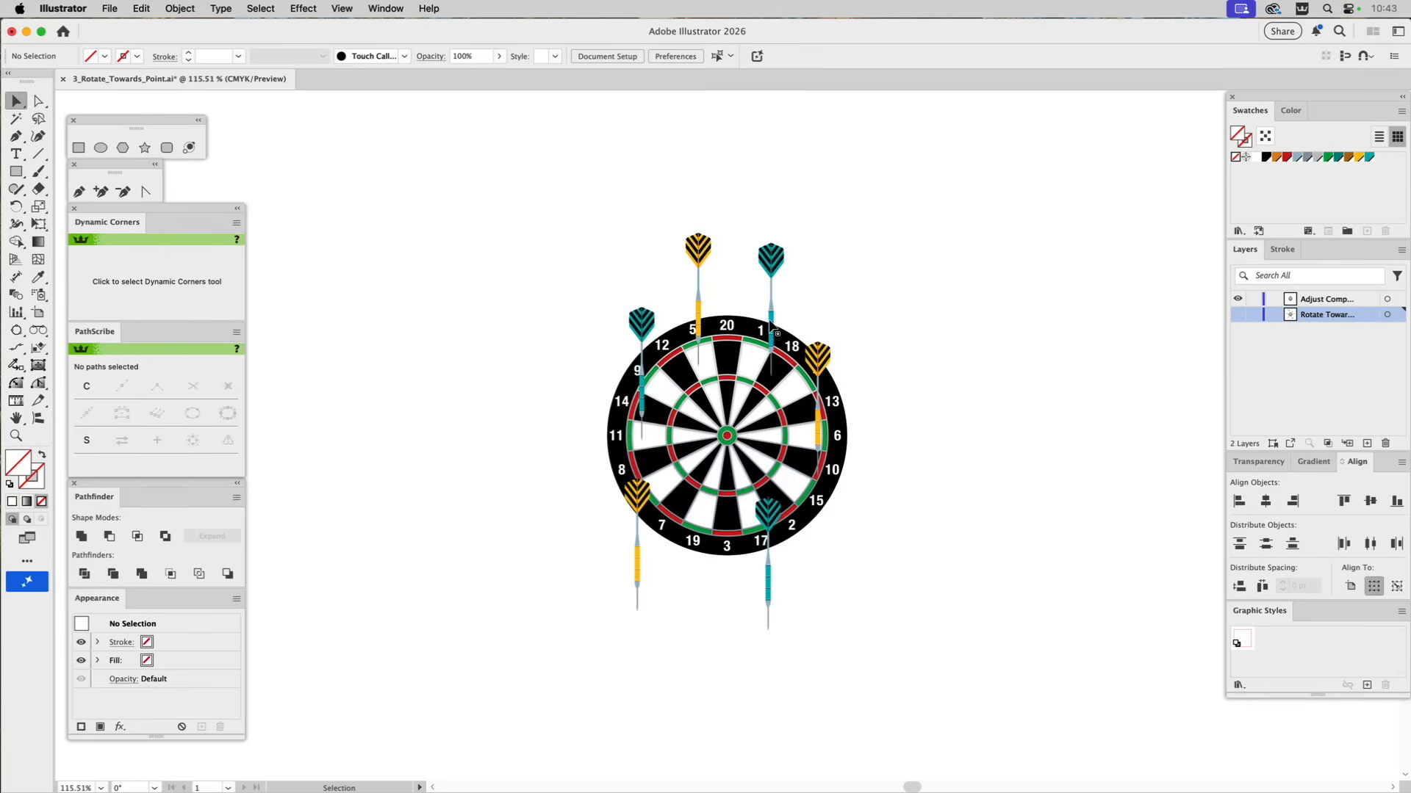
Rotate the six overlapping darts toward the small red bull's-eye circle with the Rotate_Toward_Point script, without extracting groups, and deselect.
left_click(728, 439)
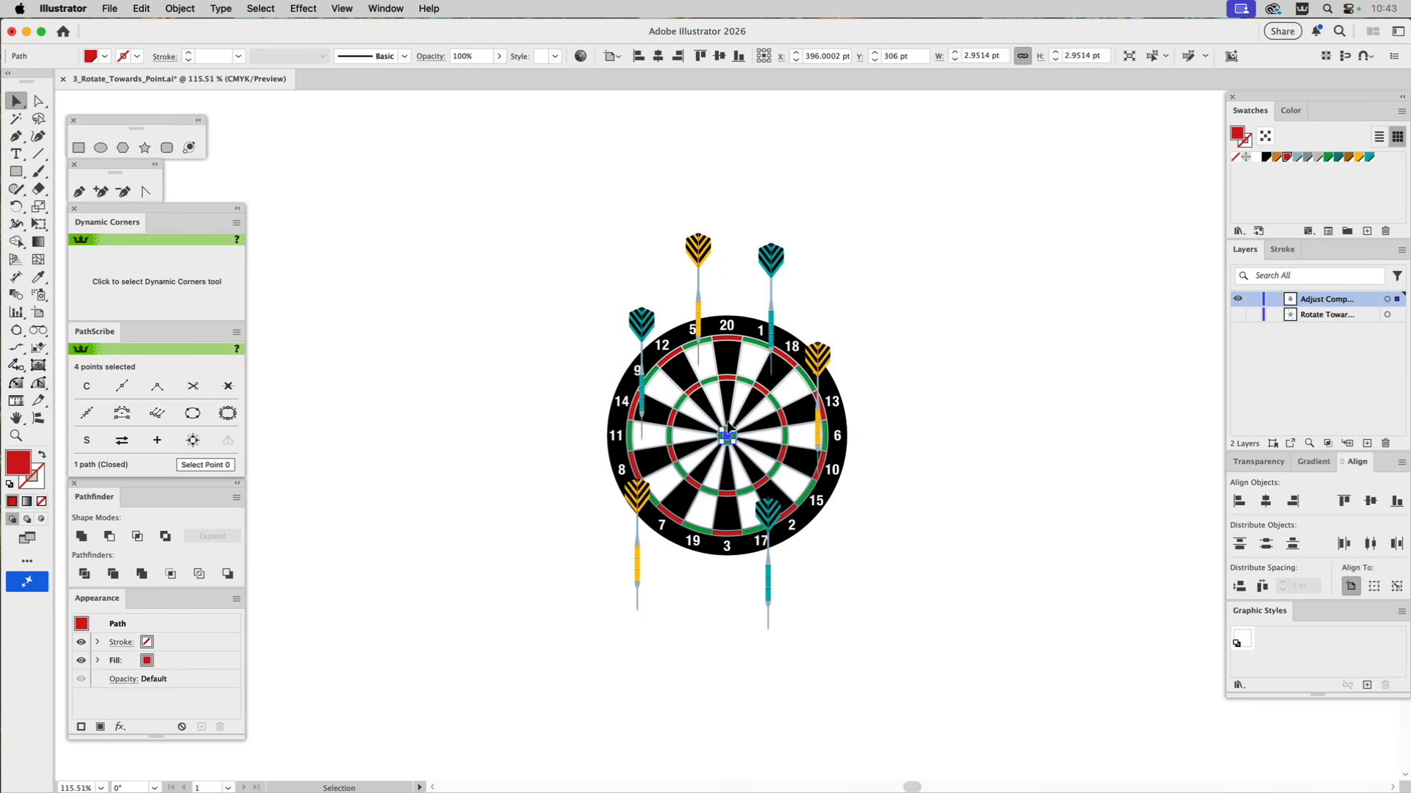
left_click_drag(533, 208, 918, 671)
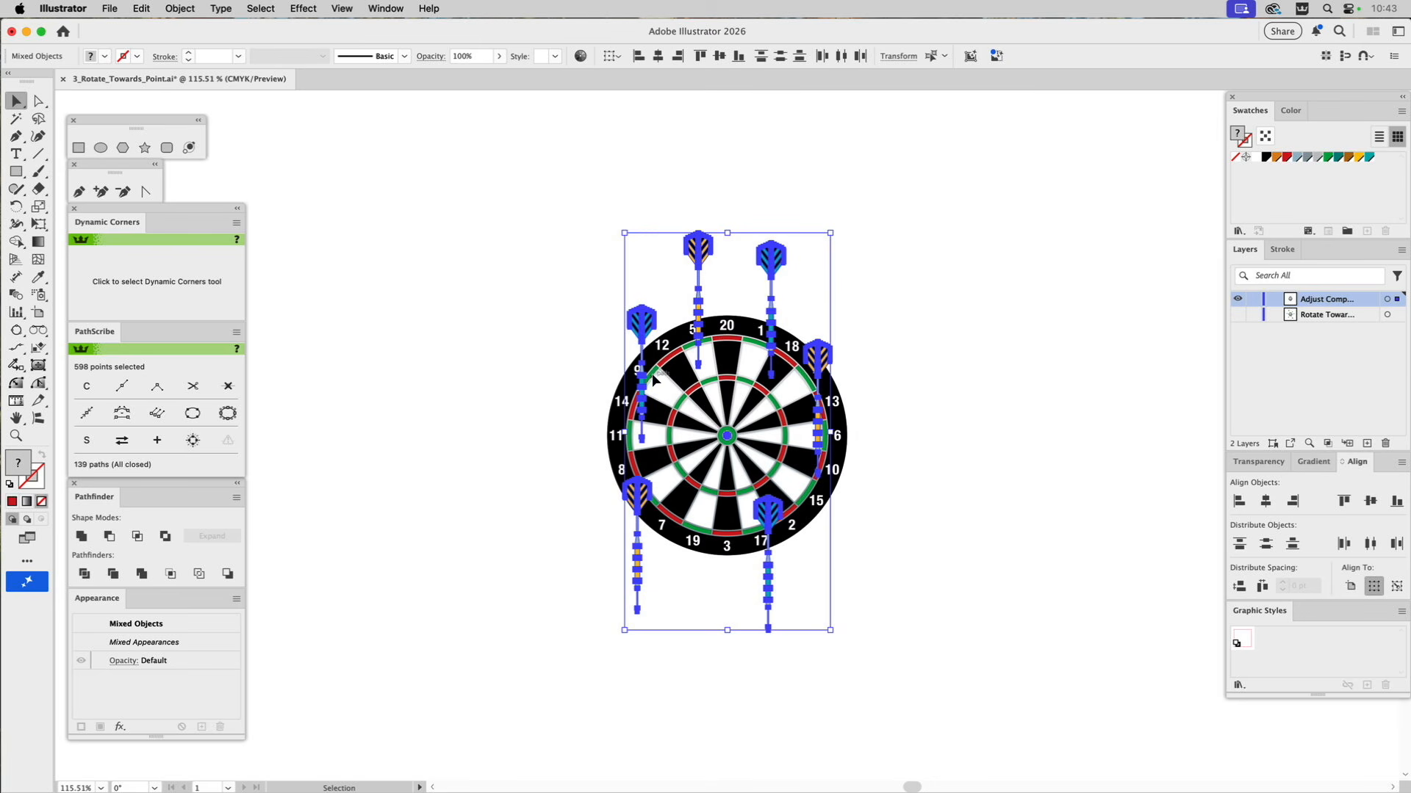
left_click(111, 8)
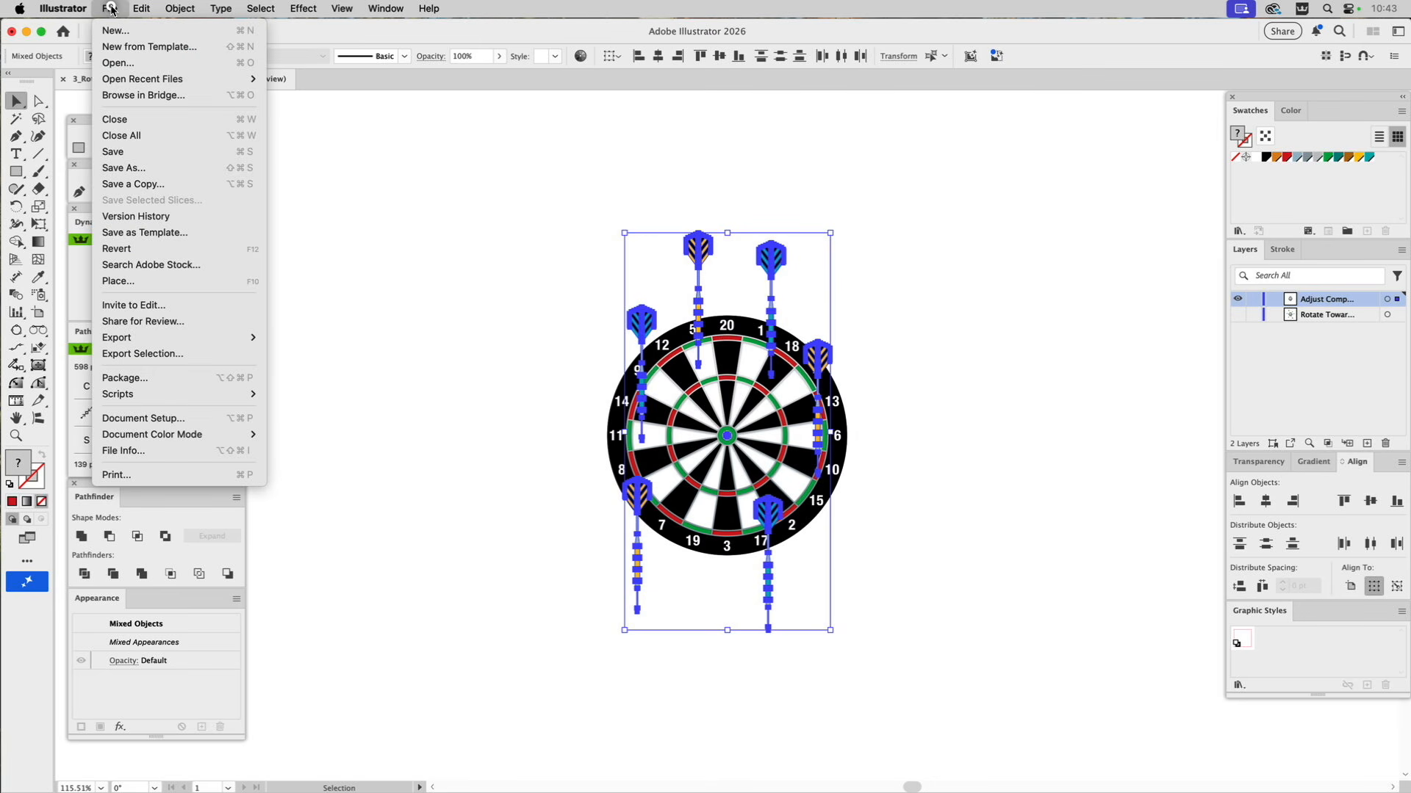
mouse_move(157, 395)
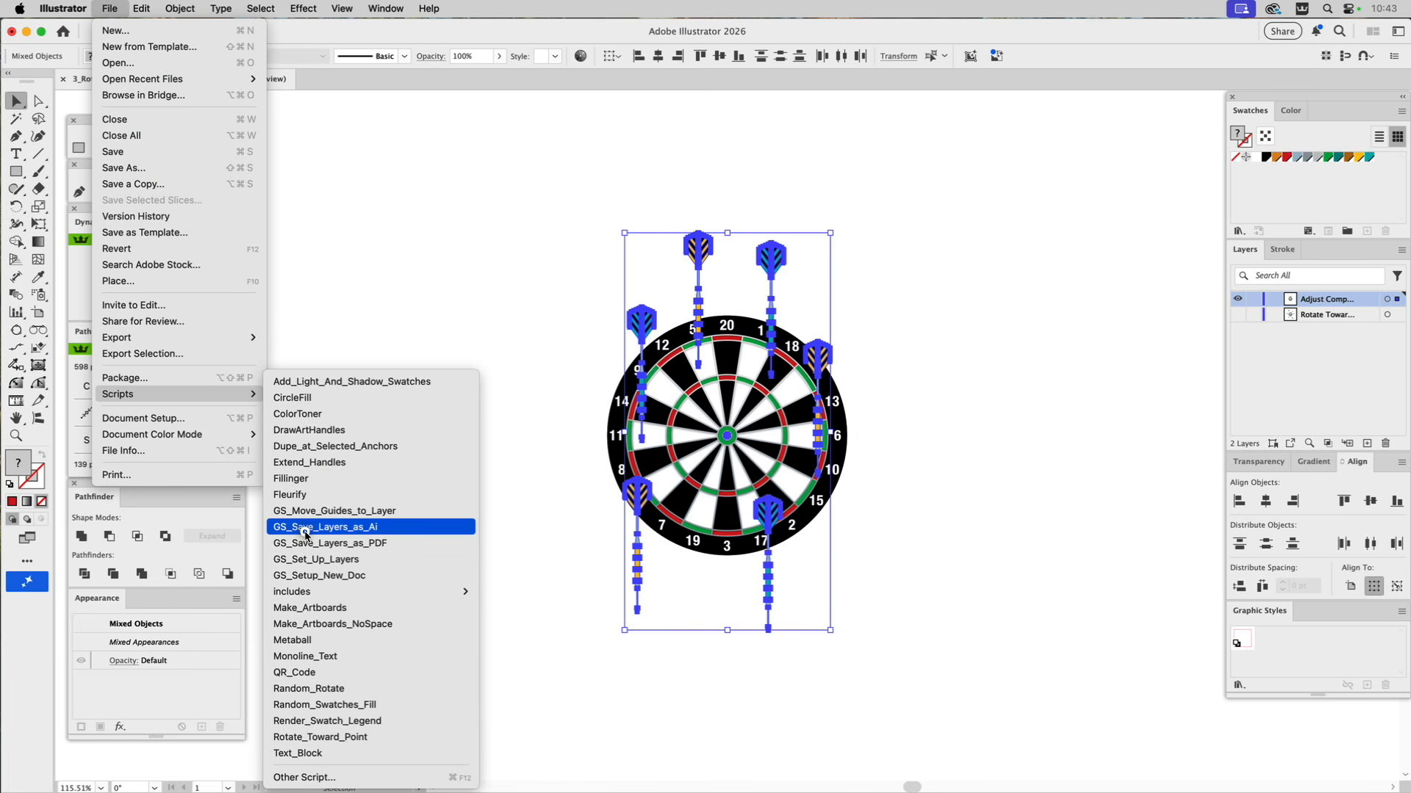
left_click(304, 737)
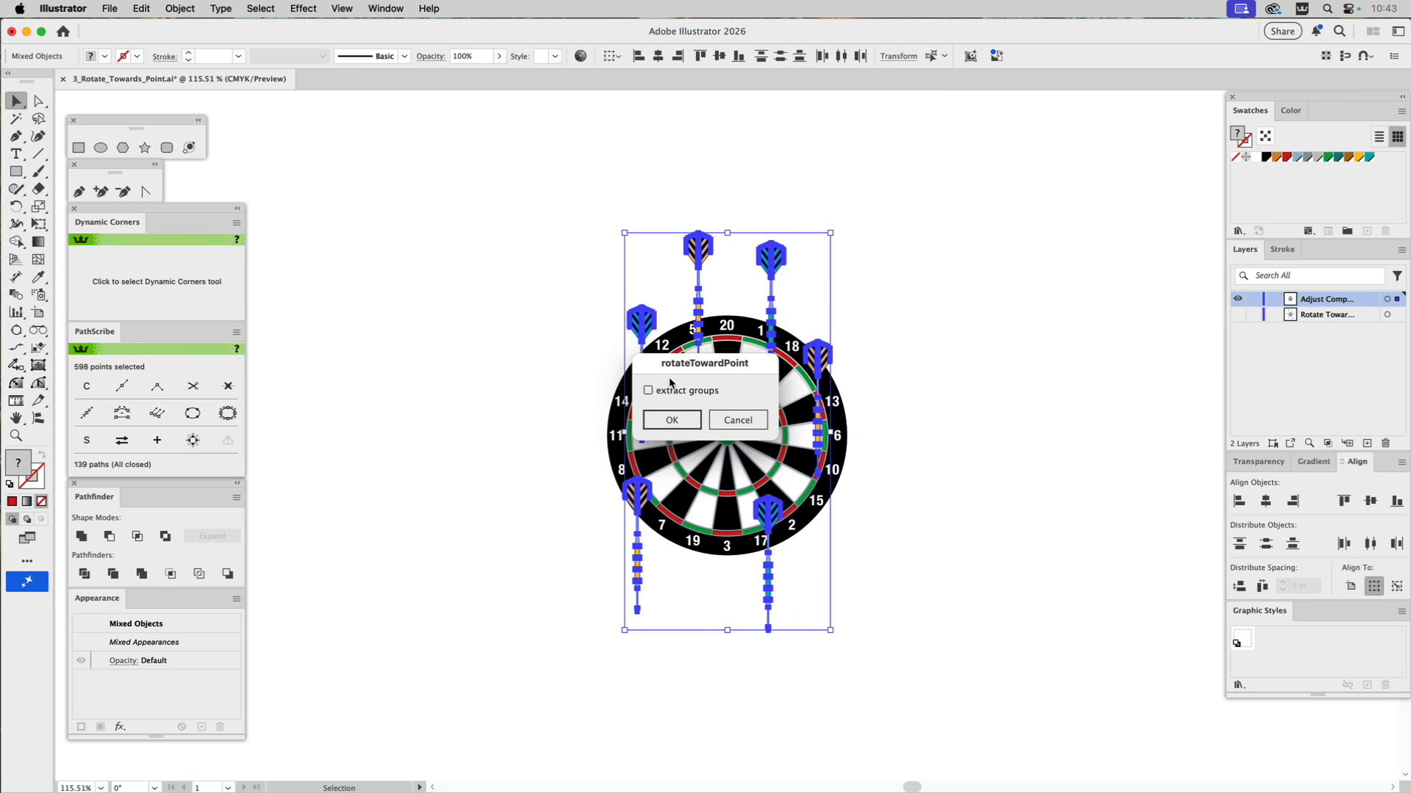
left_click(677, 423)
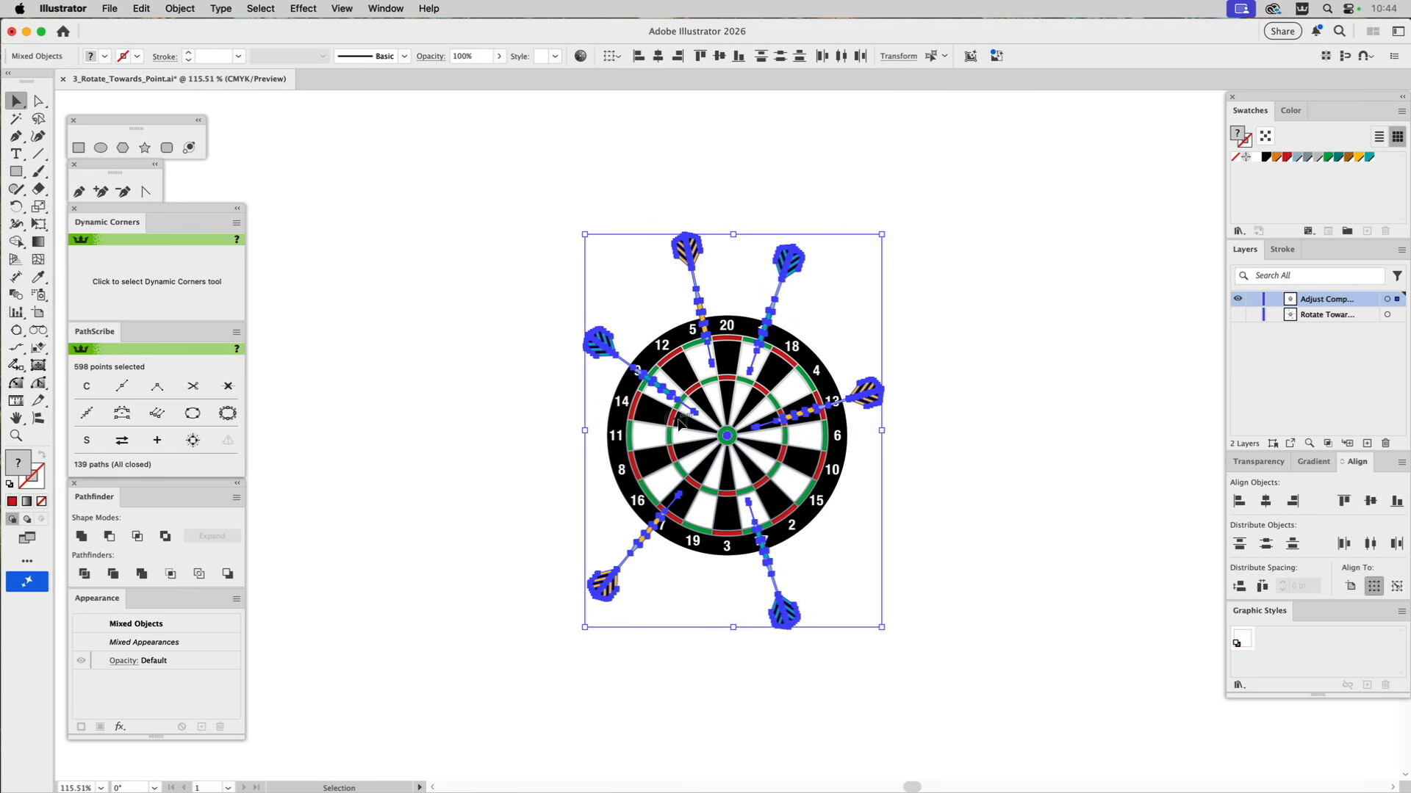
left_click(1021, 378)
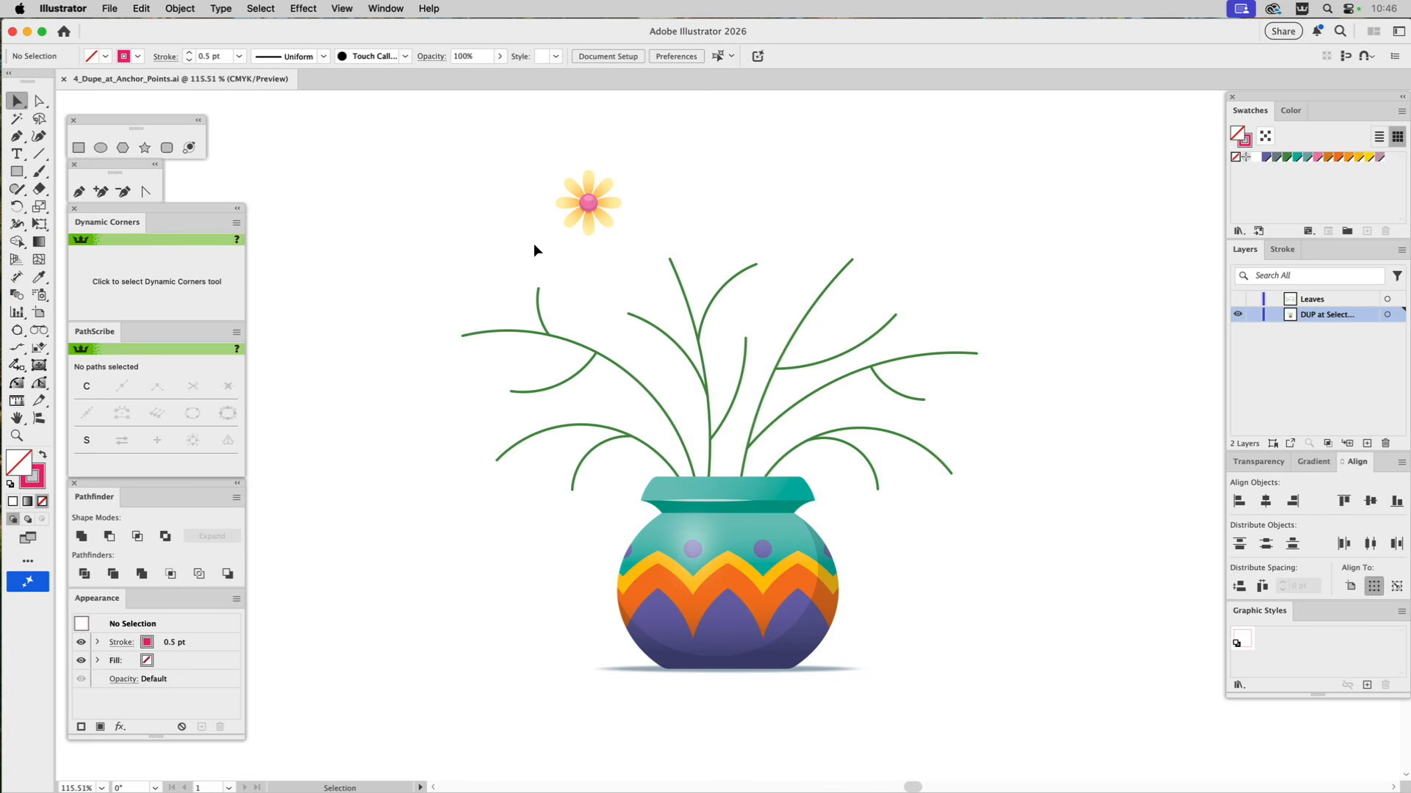
Lasso the outer end anchors of the plant's stems and duplicate the flower onto them with the Dupe_at_Selected_Anchors script.
left_click(41, 120)
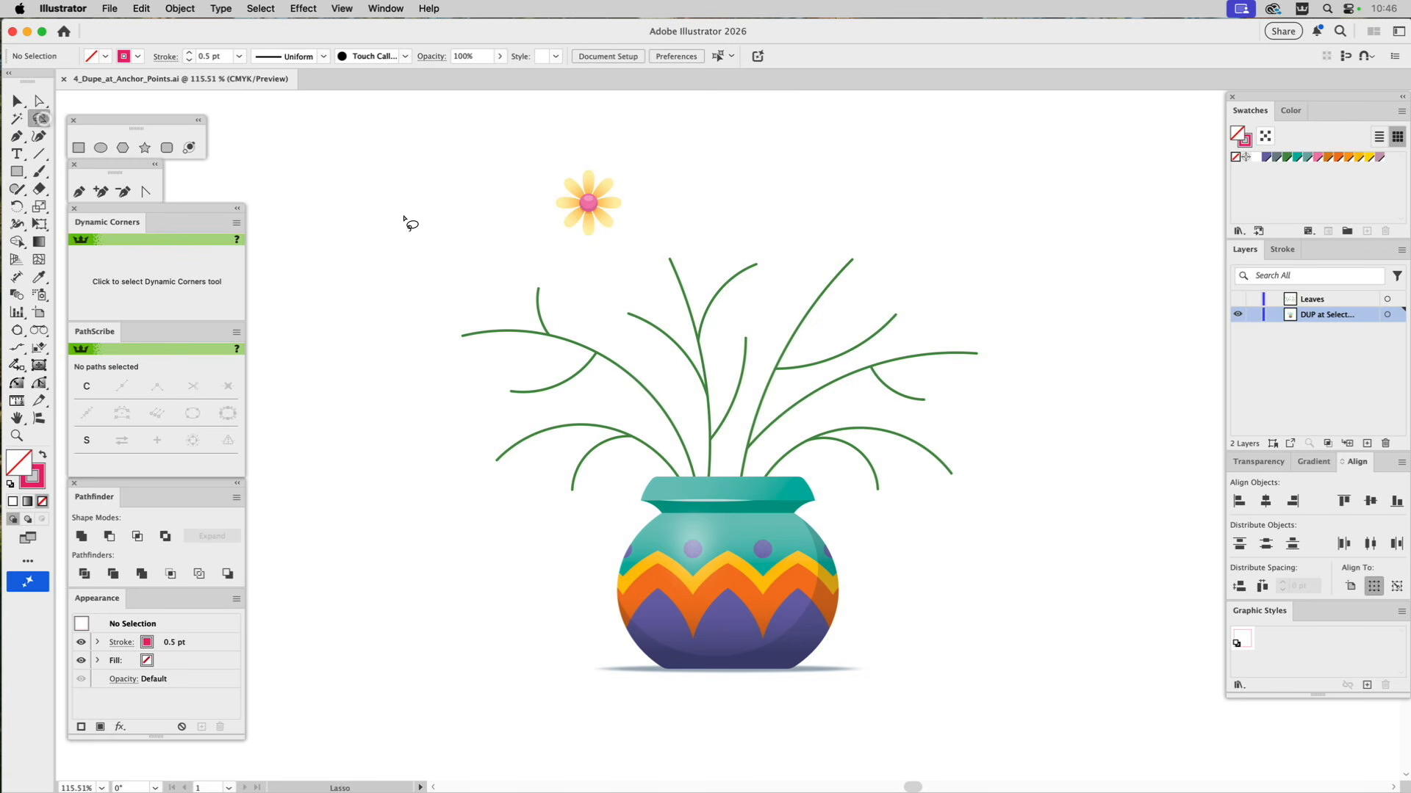
mouse_move(633, 253)
left_mouse_down()
mouse_move(479, 269)
mouse_move(428, 317)
mouse_move(448, 450)
mouse_move(516, 521)
mouse_move(583, 507)
mouse_move(550, 468)
mouse_move(502, 454)
mouse_move(494, 428)
mouse_move(517, 394)
mouse_move(481, 347)
mouse_move(499, 305)
mouse_move(586, 293)
mouse_move(630, 326)
mouse_move(658, 276)
mouse_move(738, 263)
mouse_move(752, 276)
mouse_move(734, 333)
mouse_move(754, 353)
mouse_move(766, 300)
mouse_move(831, 264)
mouse_move(869, 277)
mouse_move(932, 335)
left_mouse_up()
mouse_move(963, 343)
left_mouse_down()
mouse_move(917, 404)
mouse_move(951, 468)
mouse_move(872, 483)
mouse_move(875, 502)
mouse_move(925, 521)
mouse_move(997, 453)
mouse_move(1000, 318)
mouse_move(955, 258)
mouse_move(853, 221)
mouse_move(730, 223)
mouse_move(639, 247)
left_mouse_up()
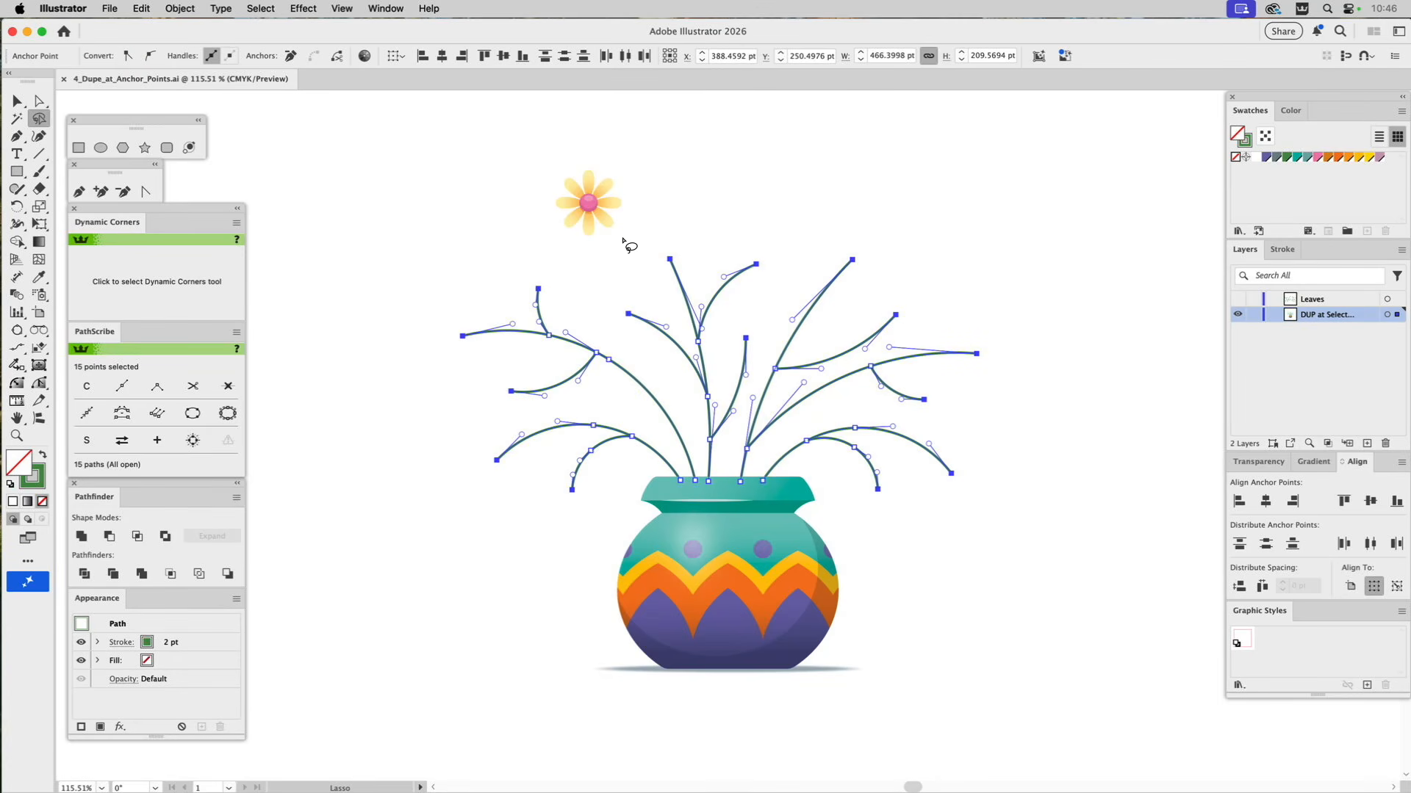
key("v")
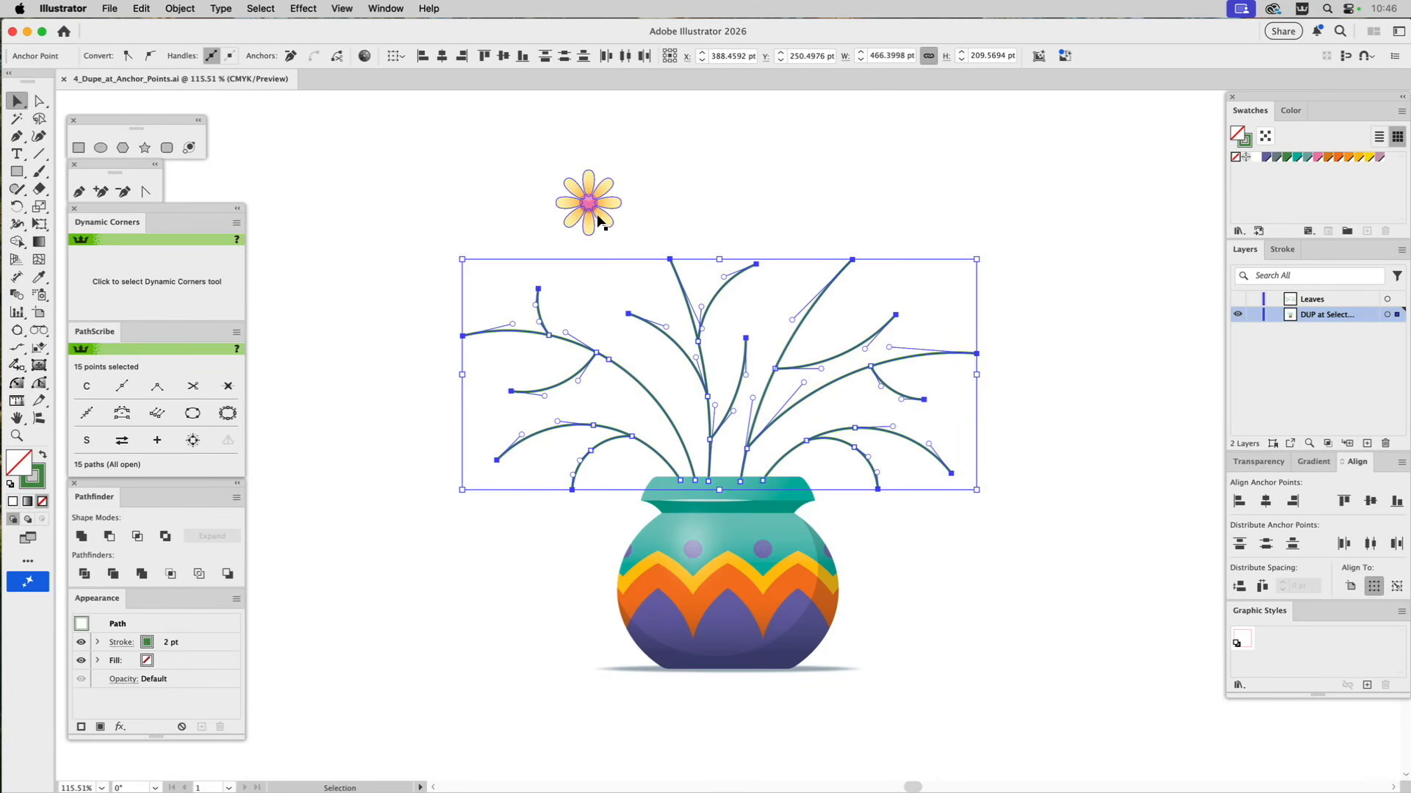
left_click(592, 208, "shift")
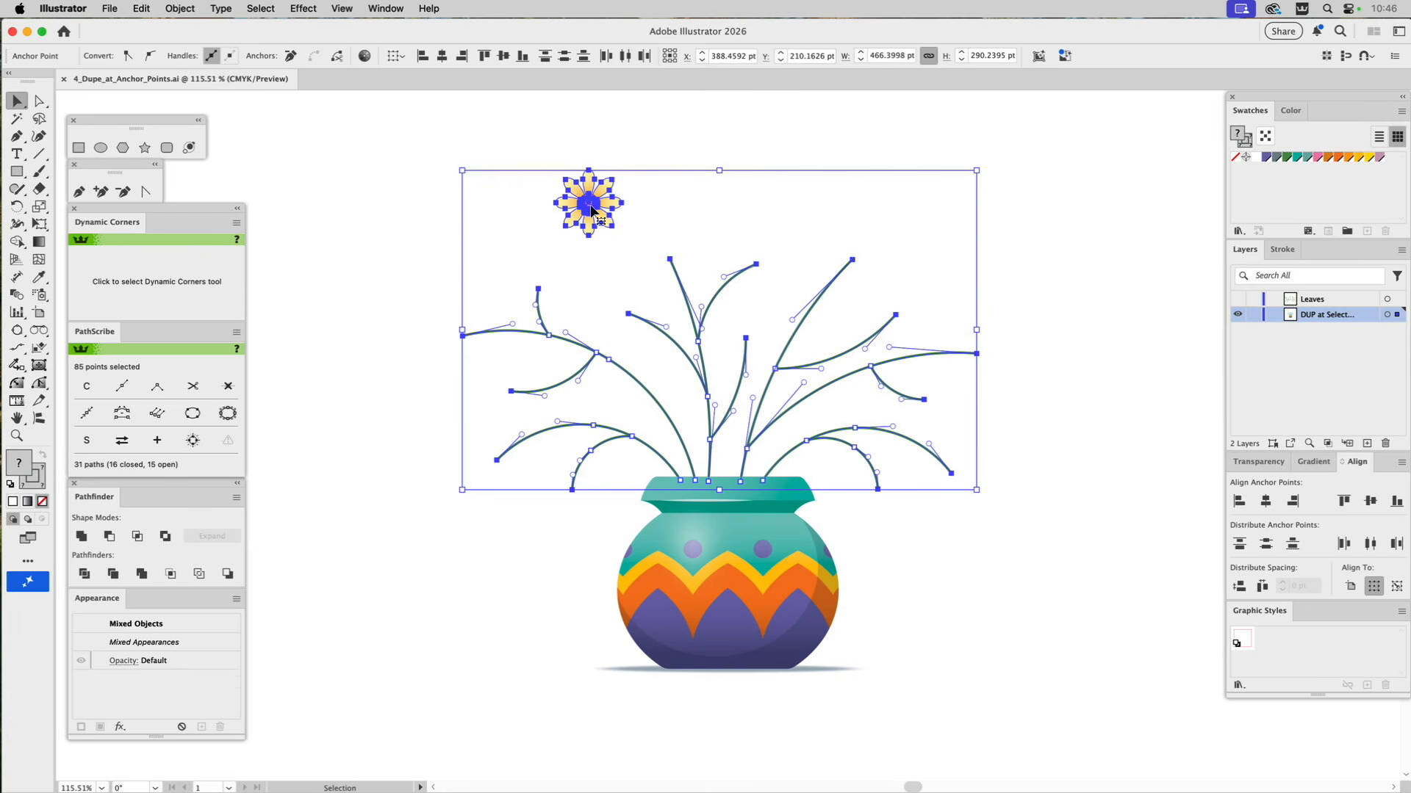
left_click(108, 9)
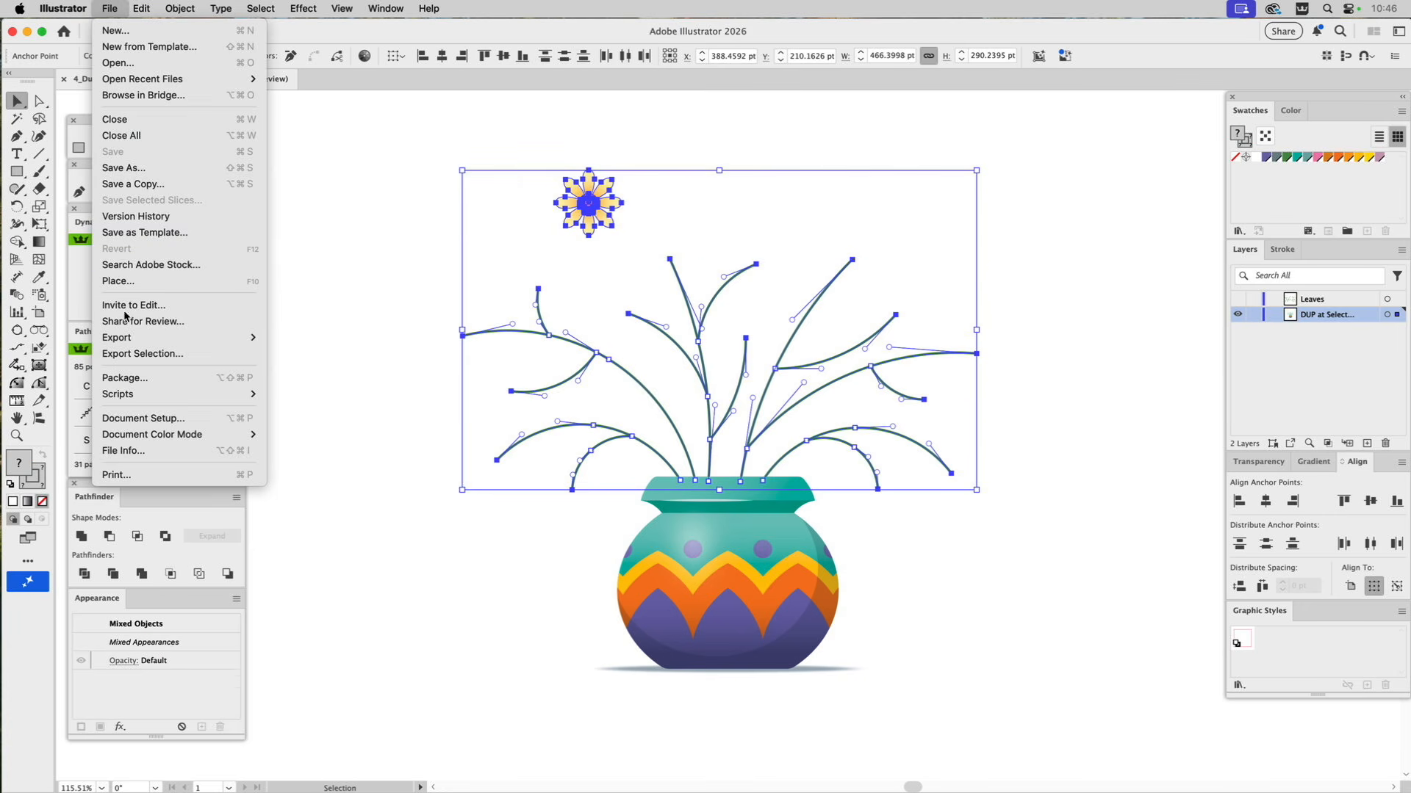
mouse_move(113, 397)
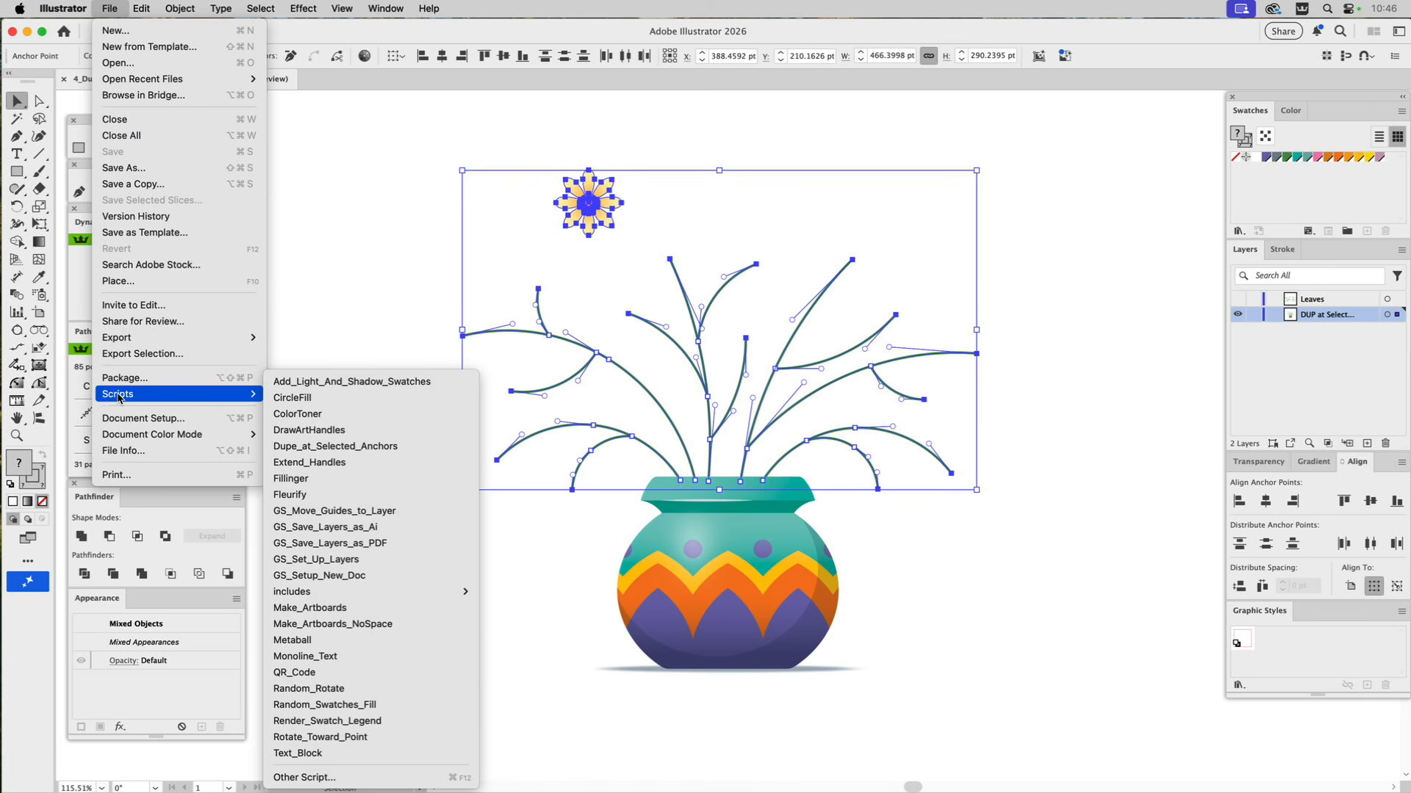
left_click(293, 449)
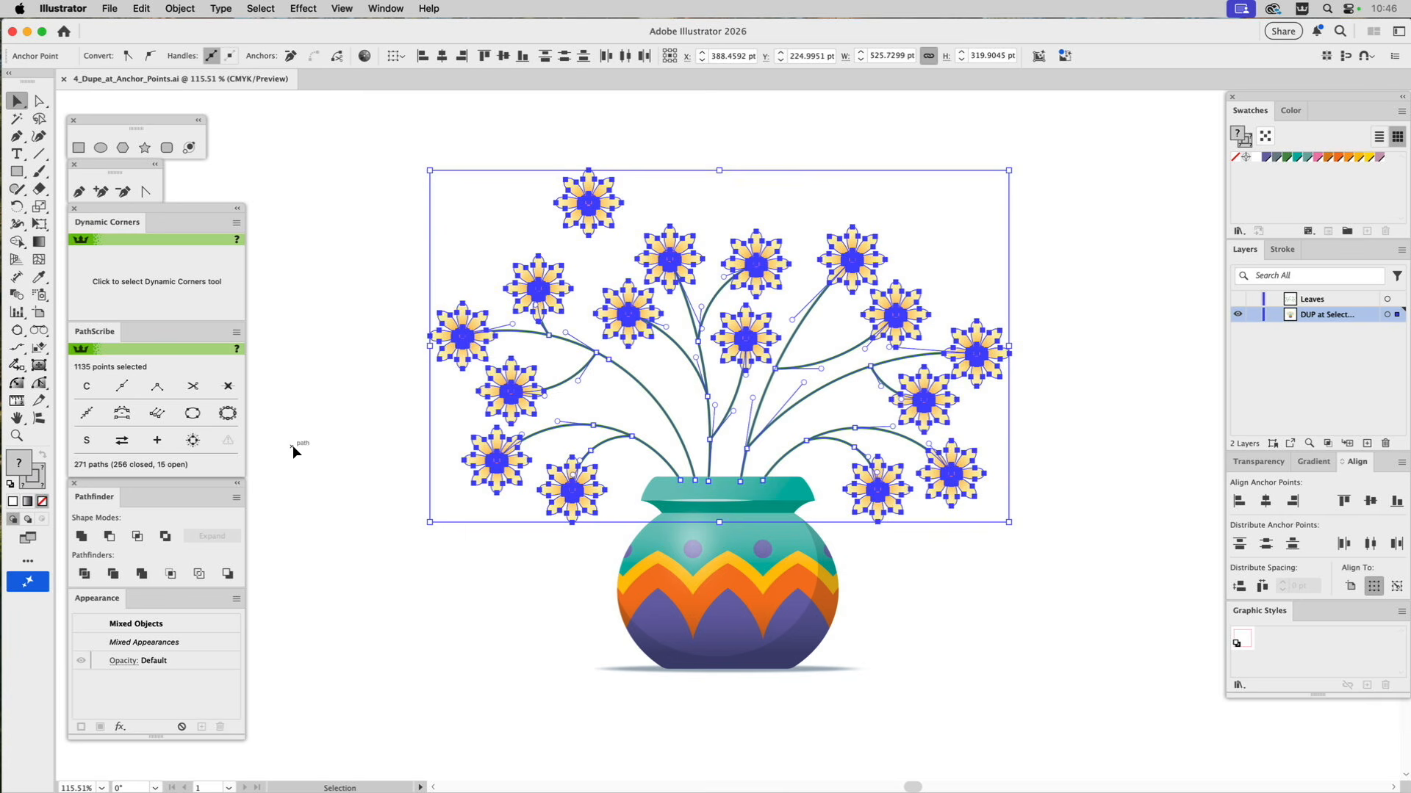
left_click(352, 302)
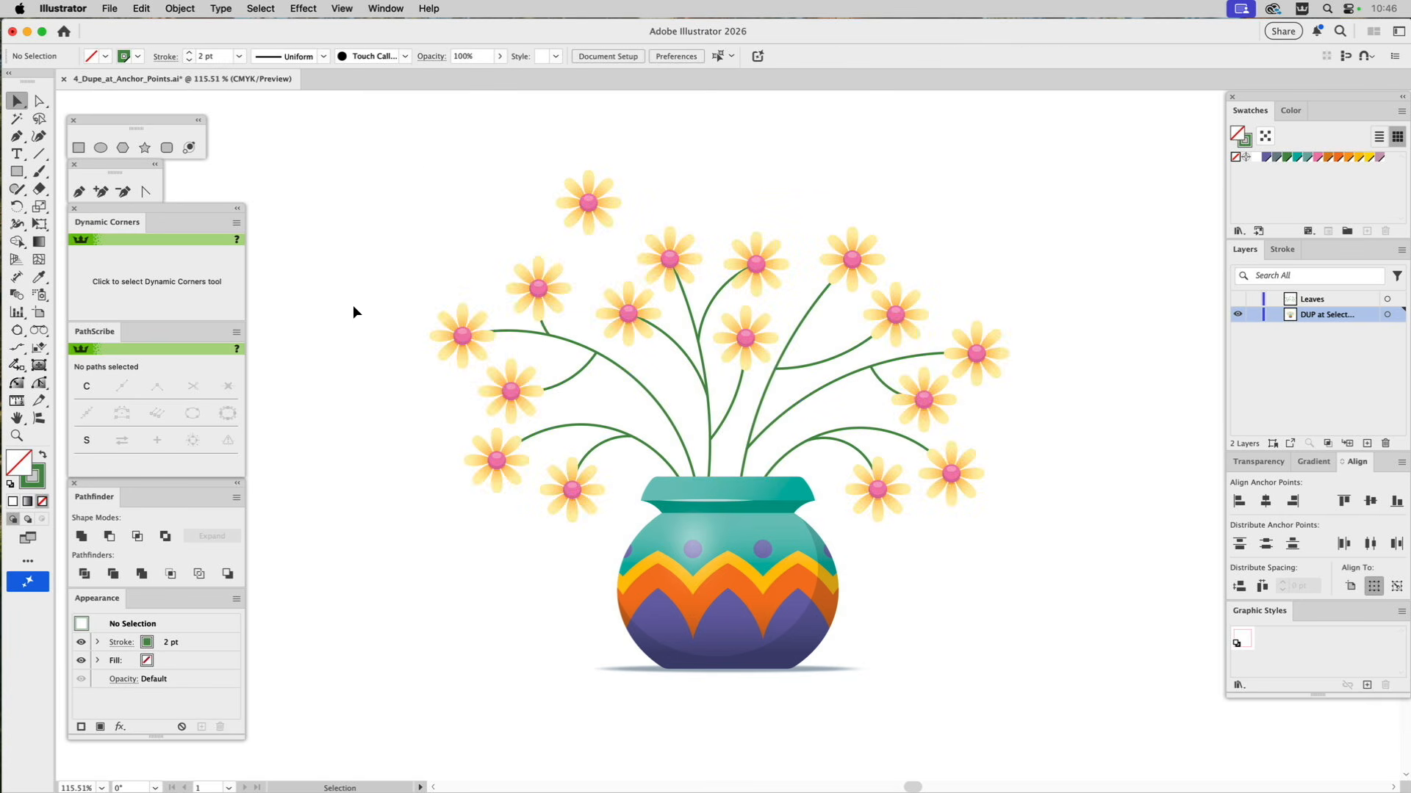
Delete the original flower above the stems and show the Leaves layer.
left_click(593, 209)
key("Delete")
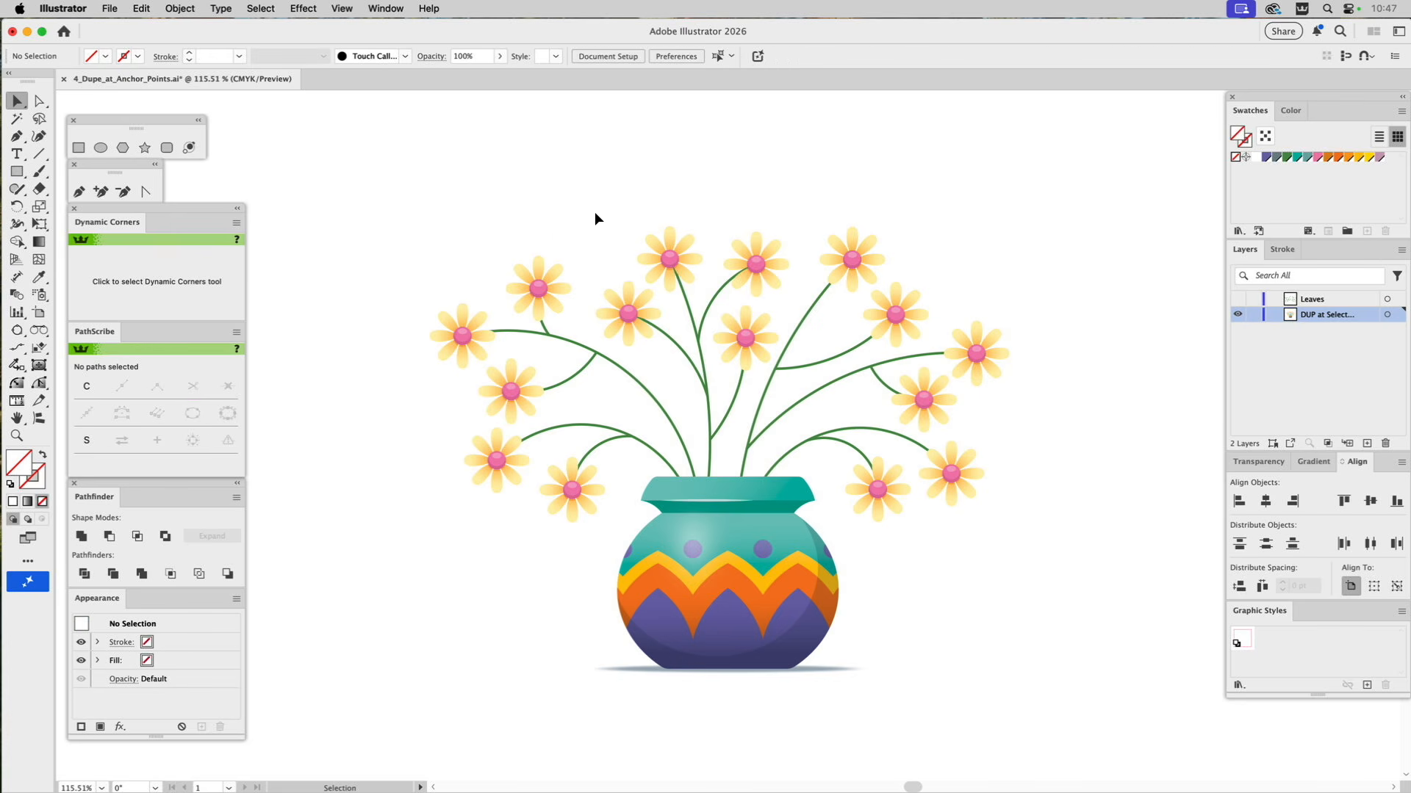
left_click(1237, 299)
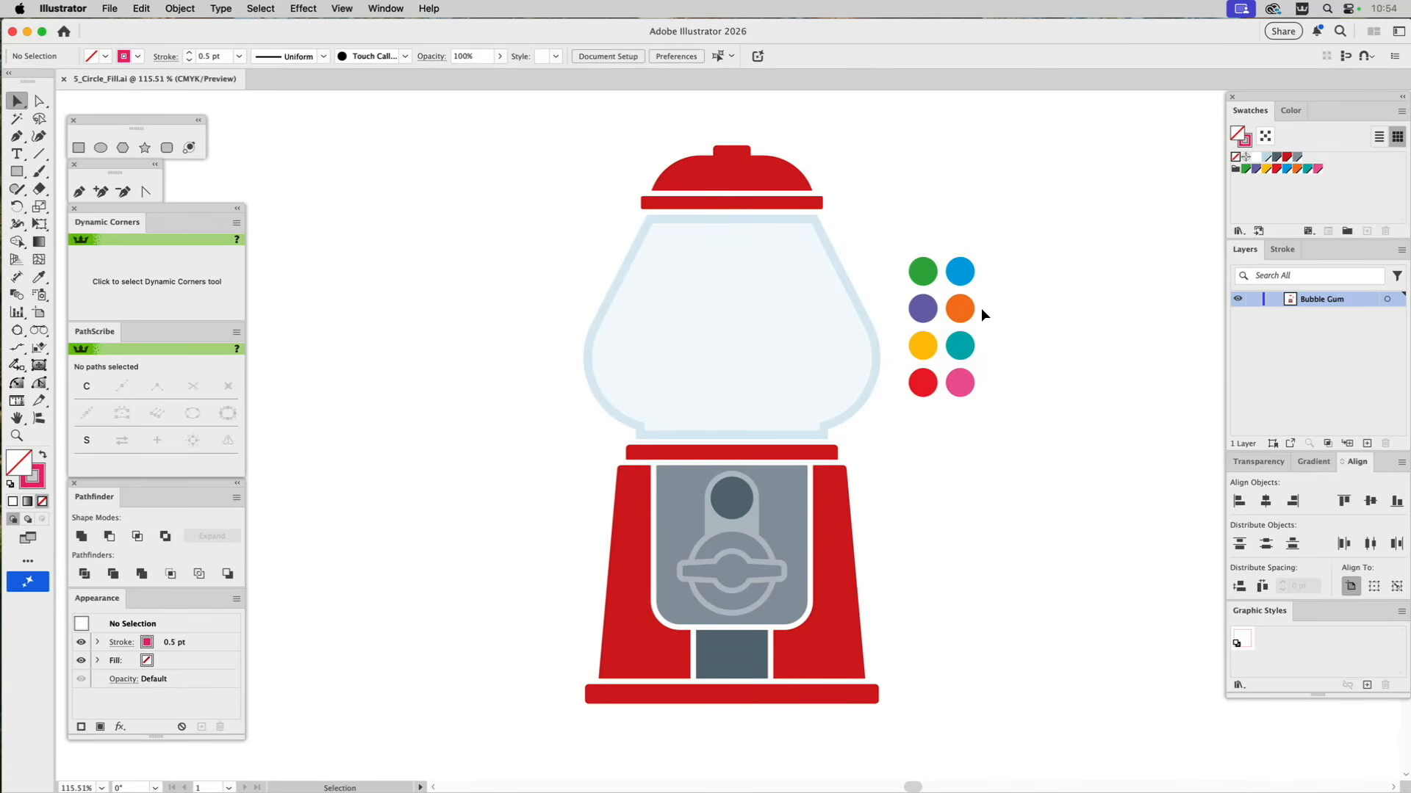
Fill the gumball machine's globe with black circles using the CircleFill script, with maximum size 30% and minimum size 4%.
left_click(787, 288)
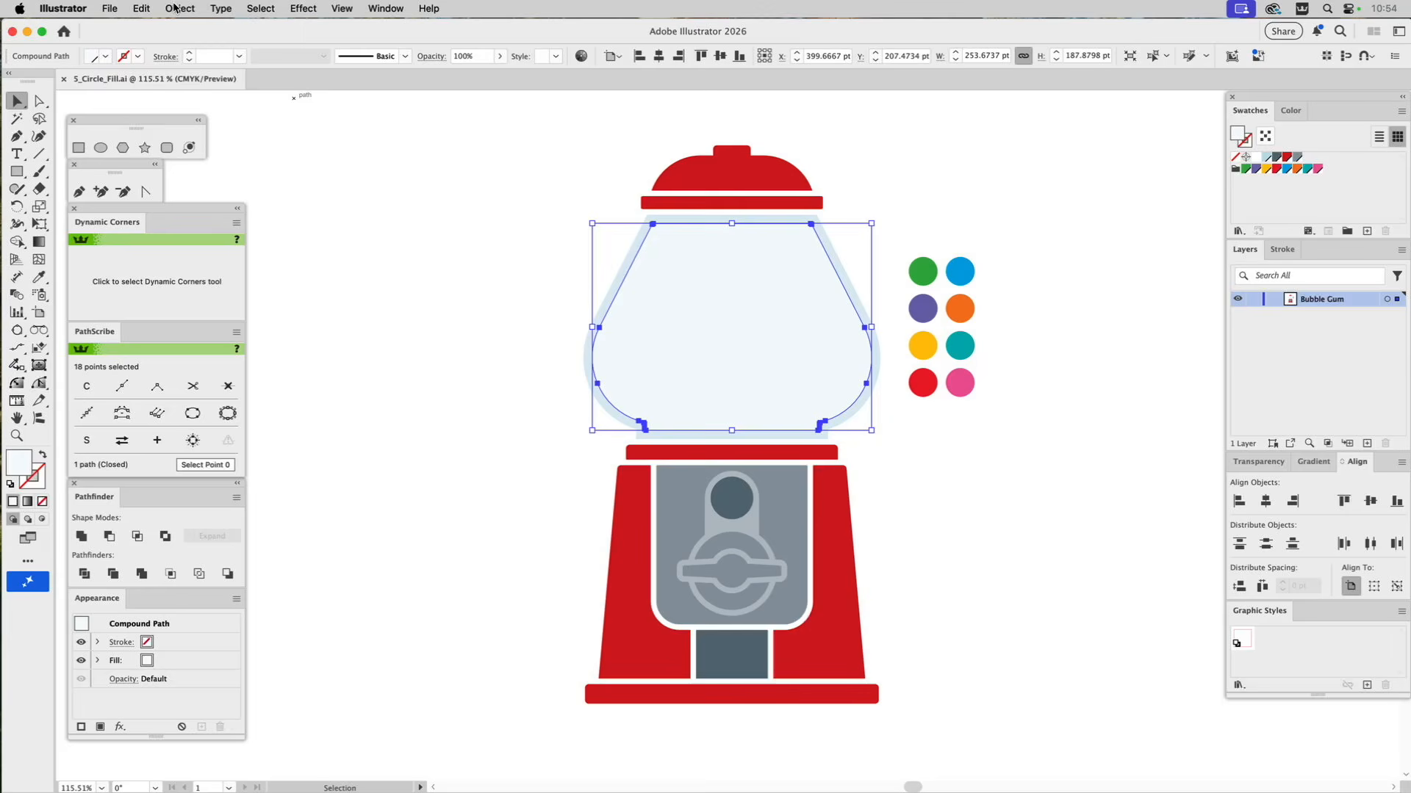
left_click(110, 7)
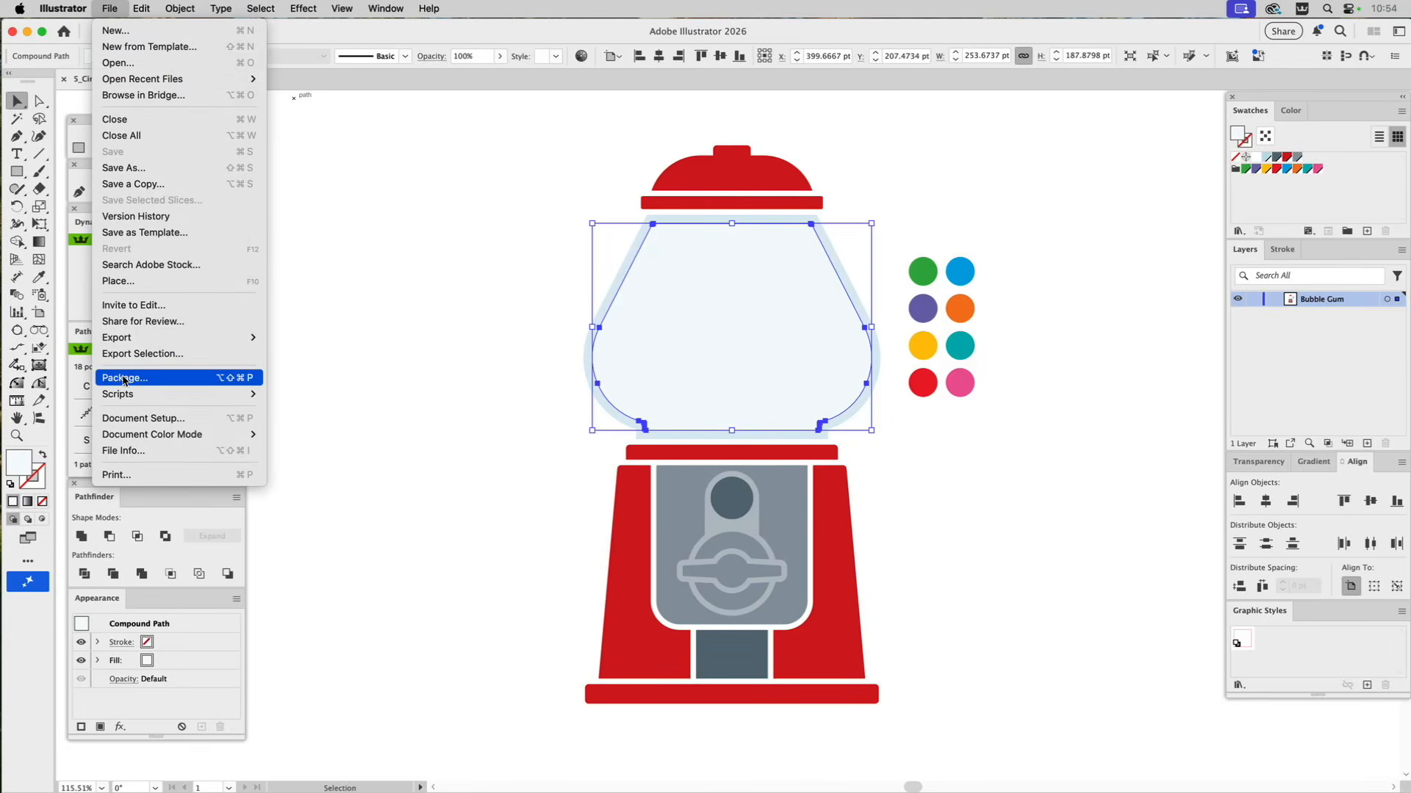
mouse_move(130, 401)
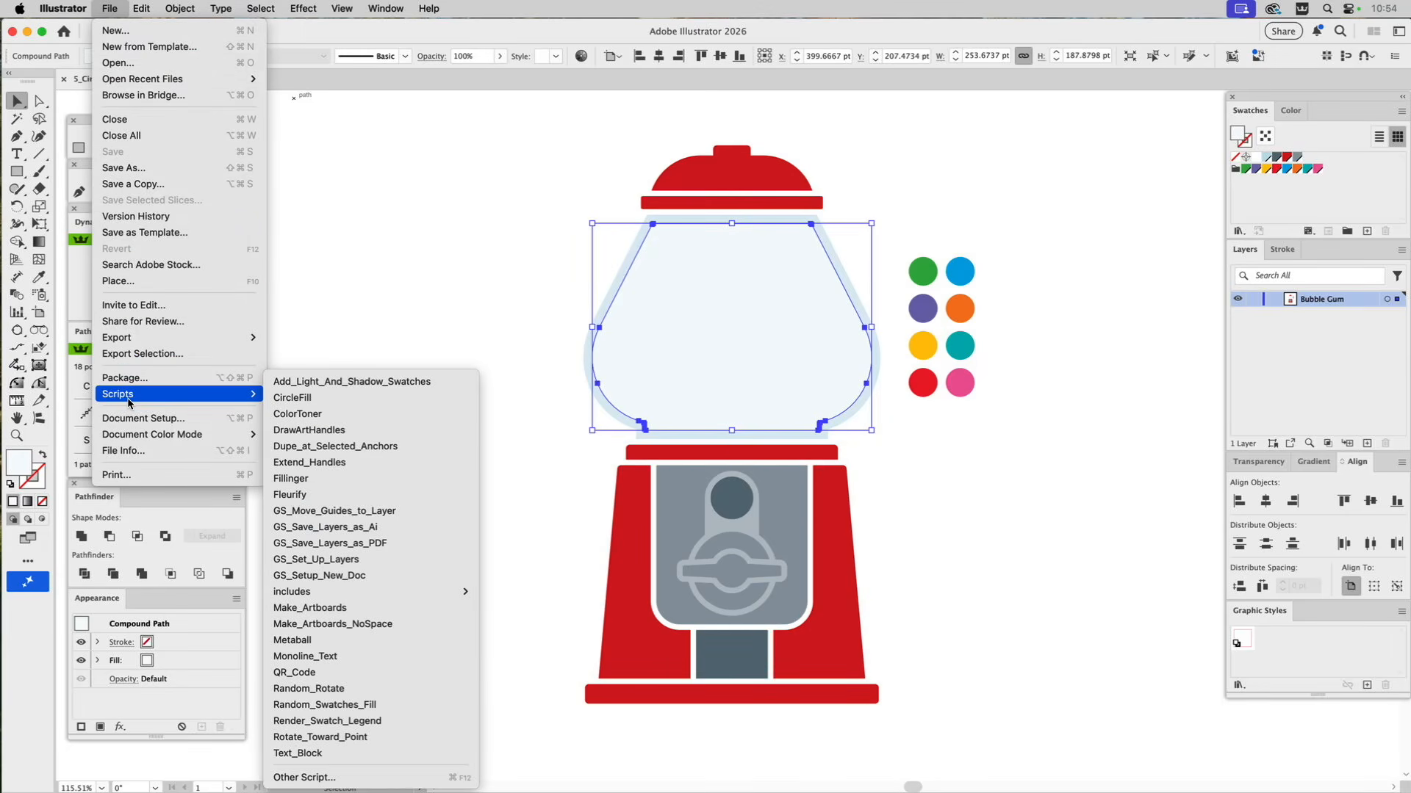
left_click(298, 399)
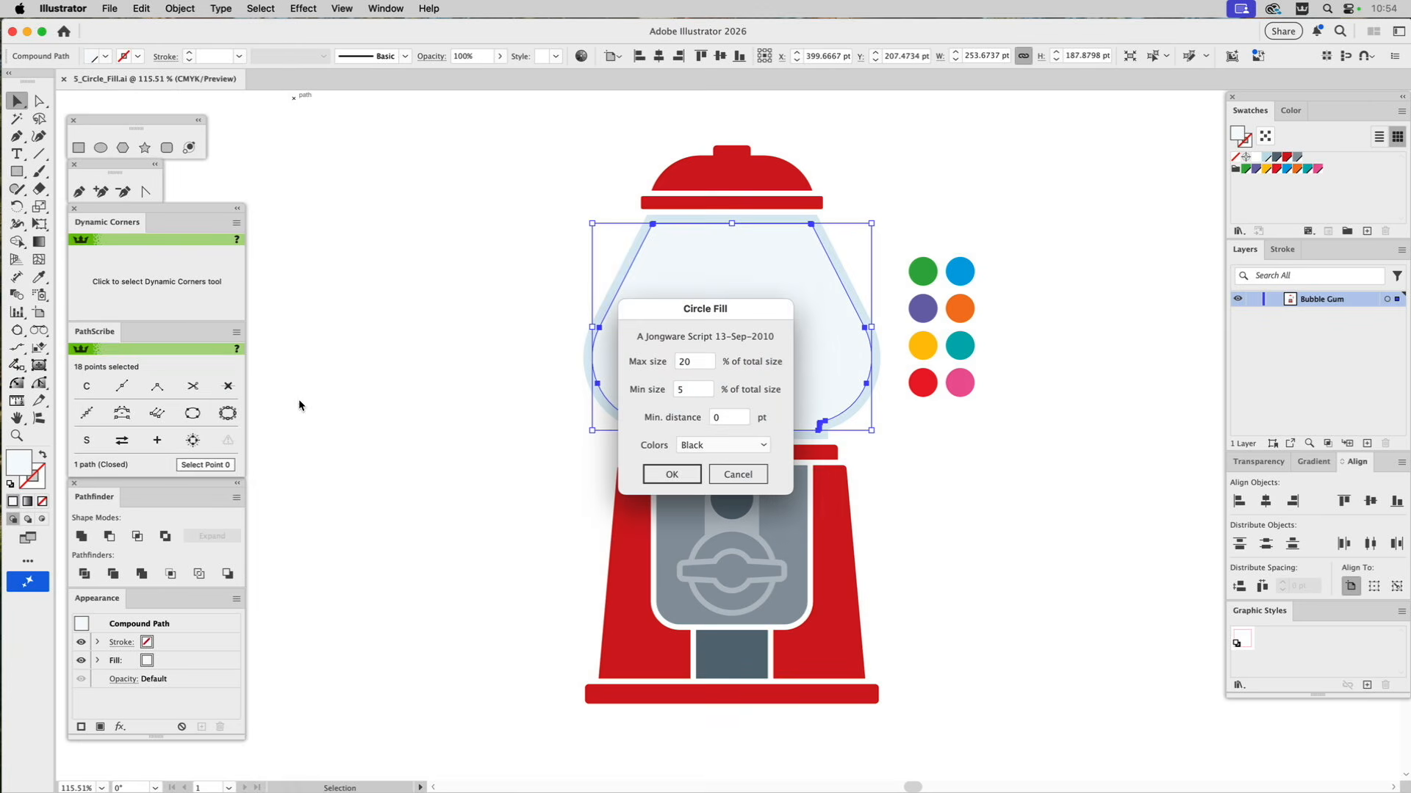
left_click_drag(682, 304, 425, 229)
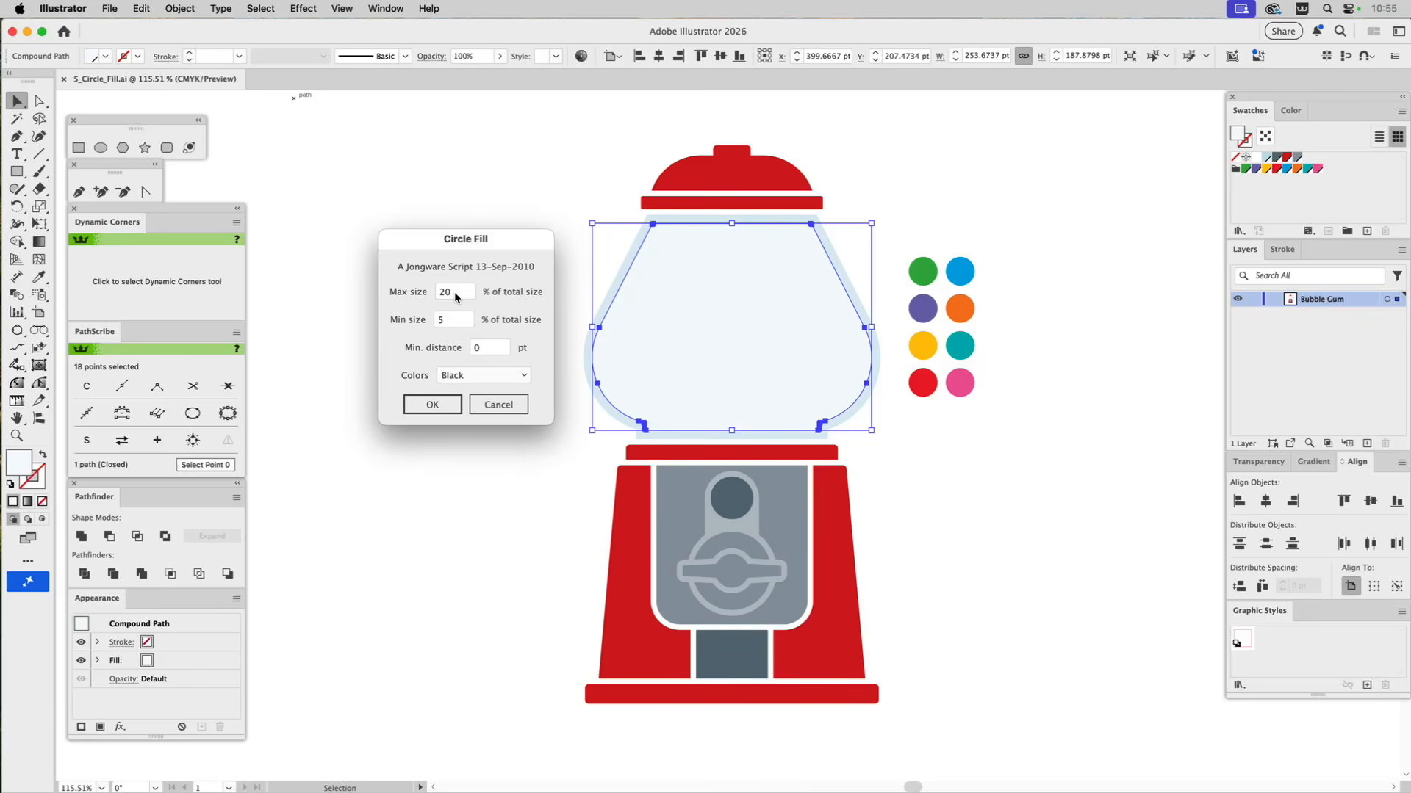
double_click(440, 293)
type("30")
double_click(451, 321)
type("4")
key("Tab")
left_click(433, 407)
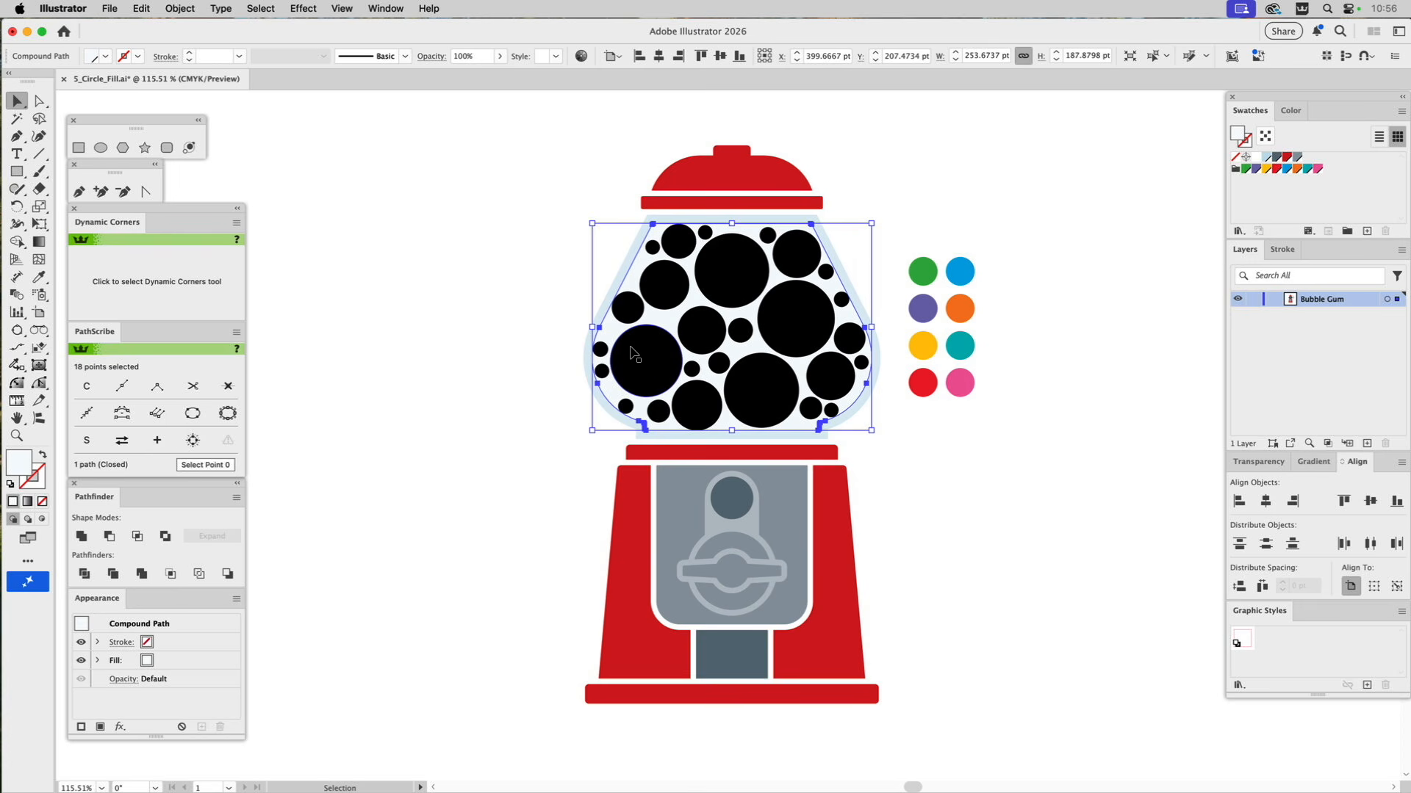
Select all the black circles inside the globe by their matching appearance and delete them.
left_click(522, 324)
left_click(621, 352)
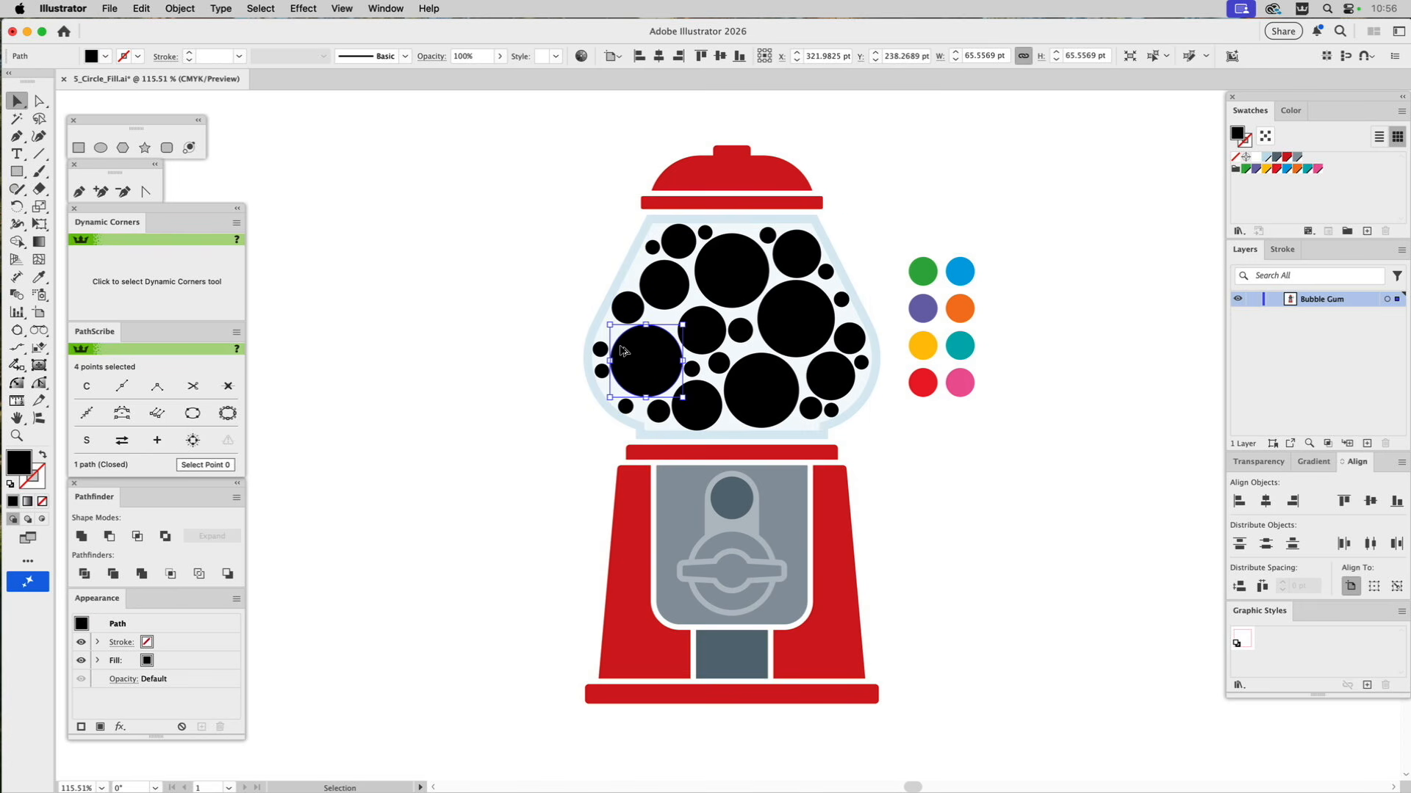
key("super+6")
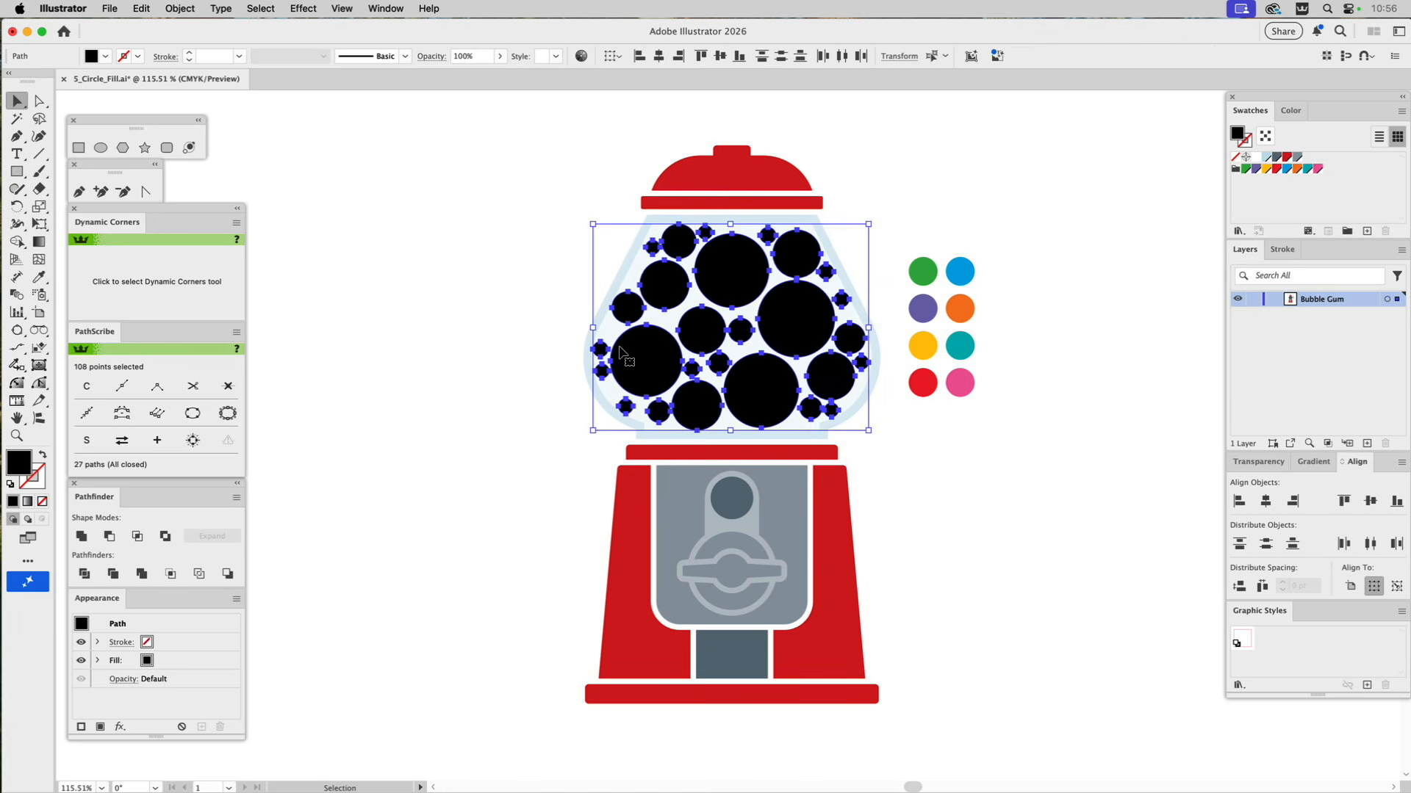
key("Delete")
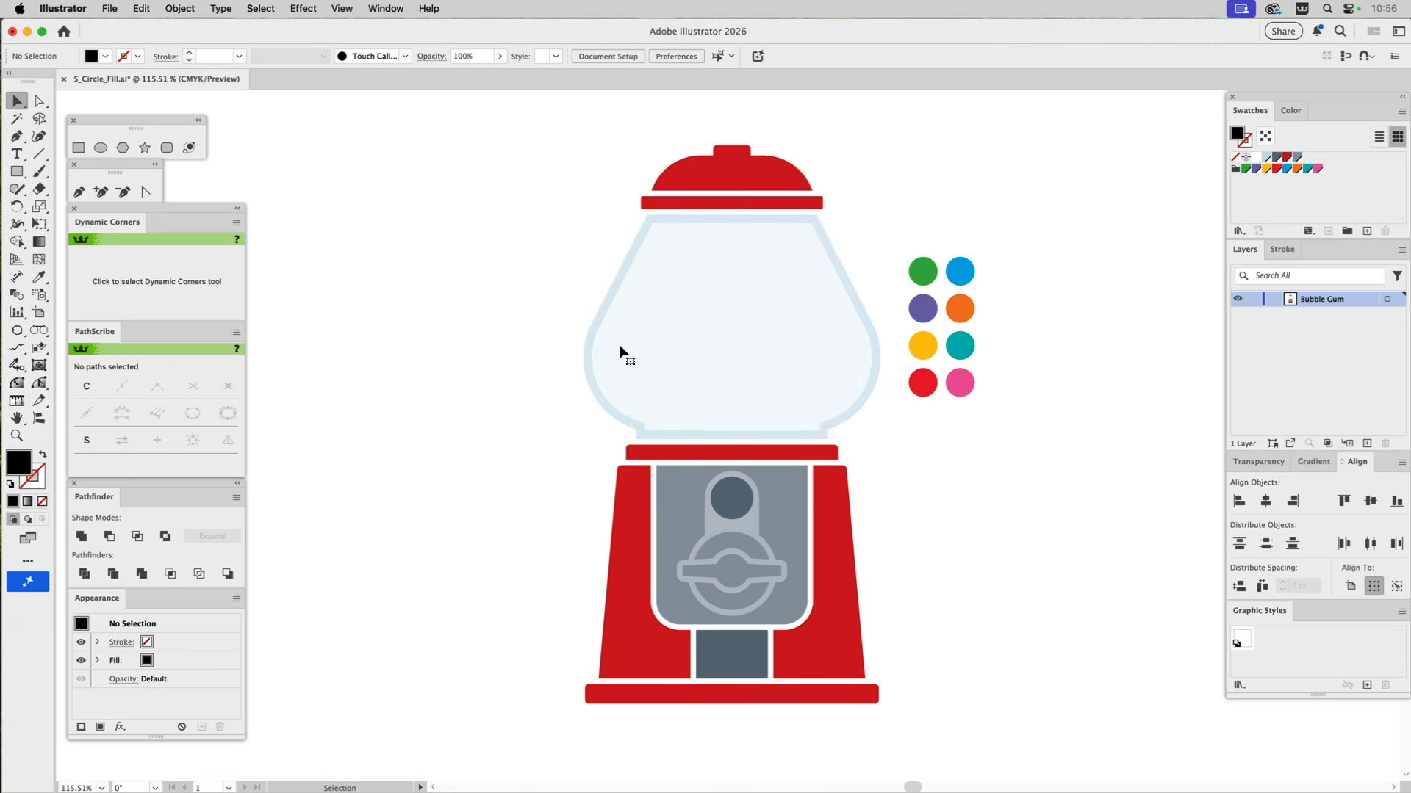
Start the CircleFill script on the globe's inner shape and choose [Gumball Colors] as the circle colors.
left_click(656, 317)
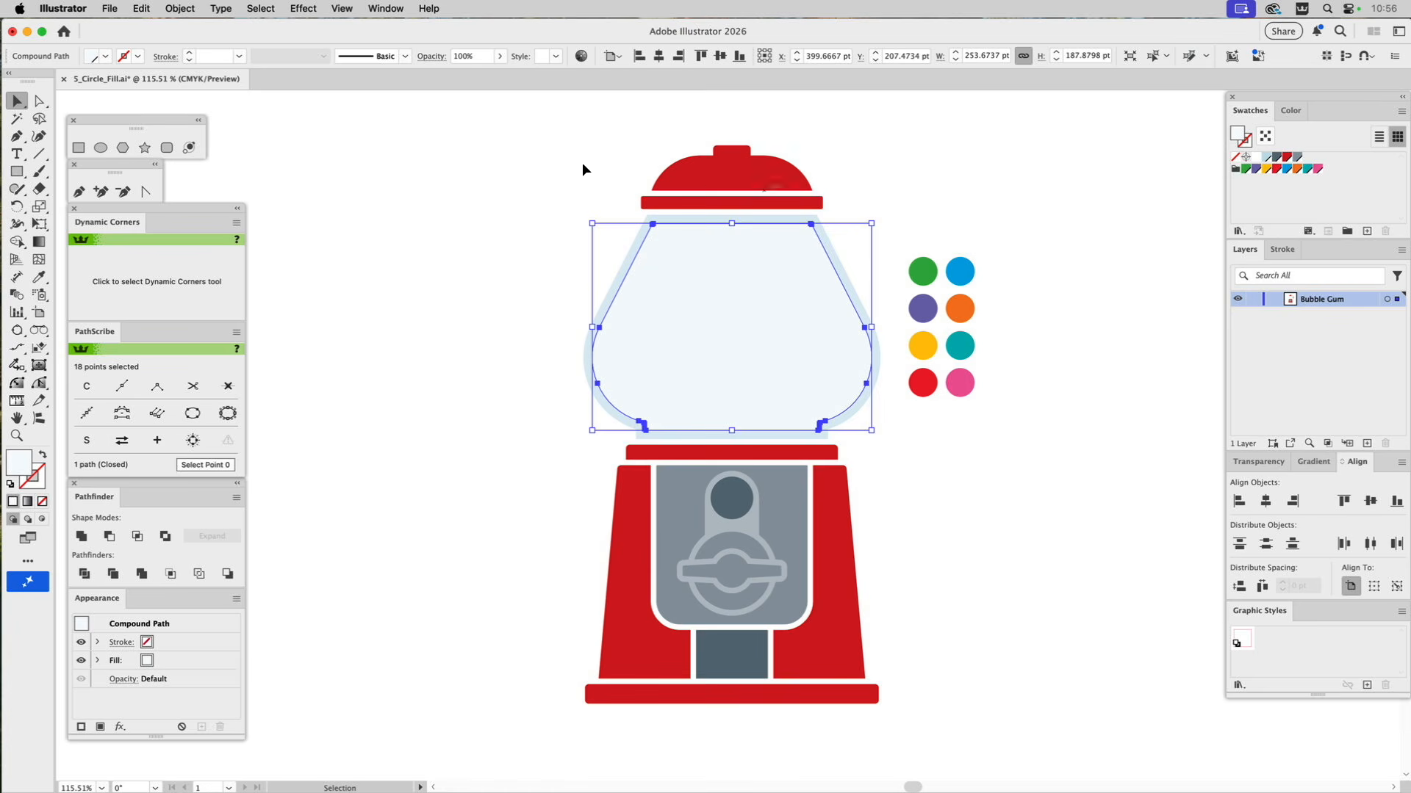
left_click(109, 8)
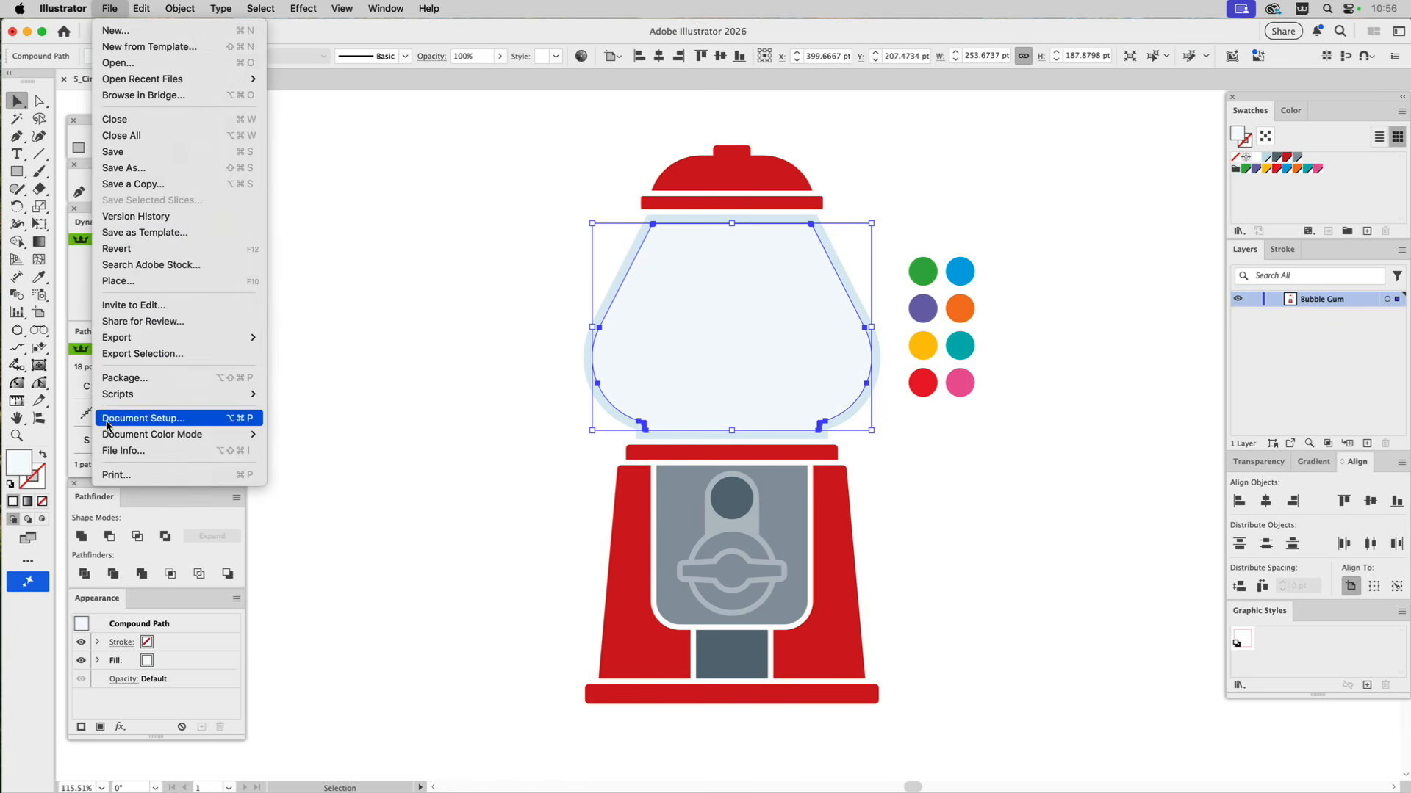
mouse_move(120, 438)
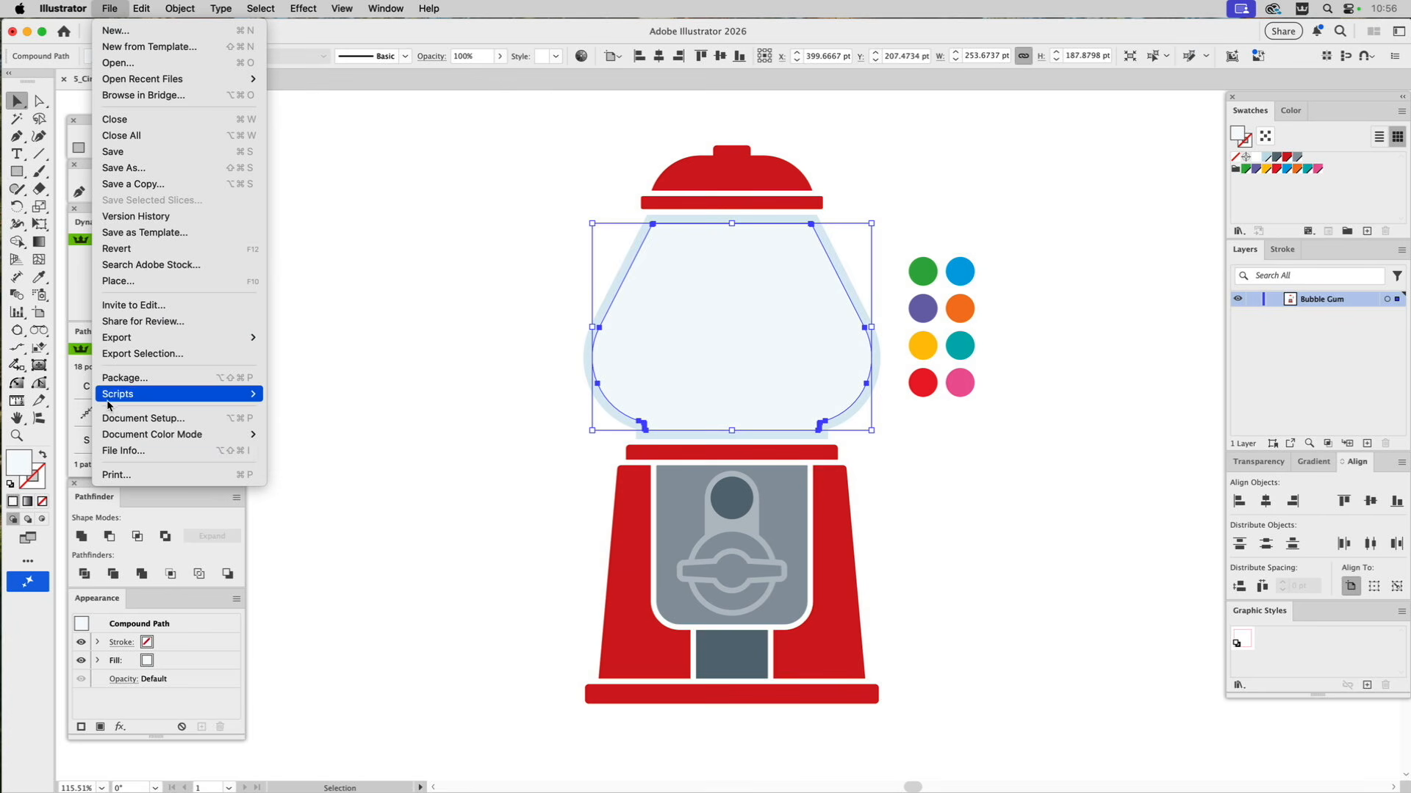
mouse_move(112, 400)
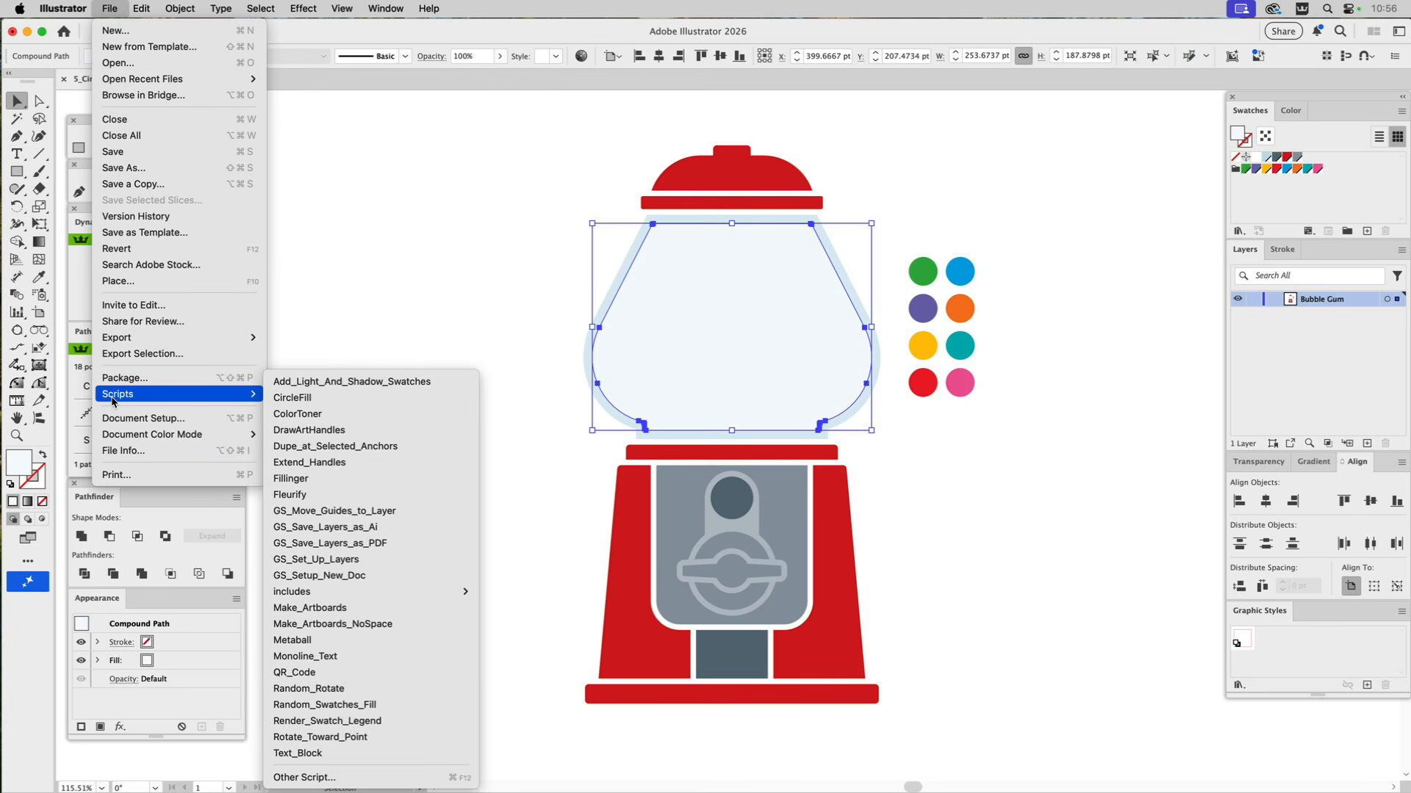
left_click(309, 399)
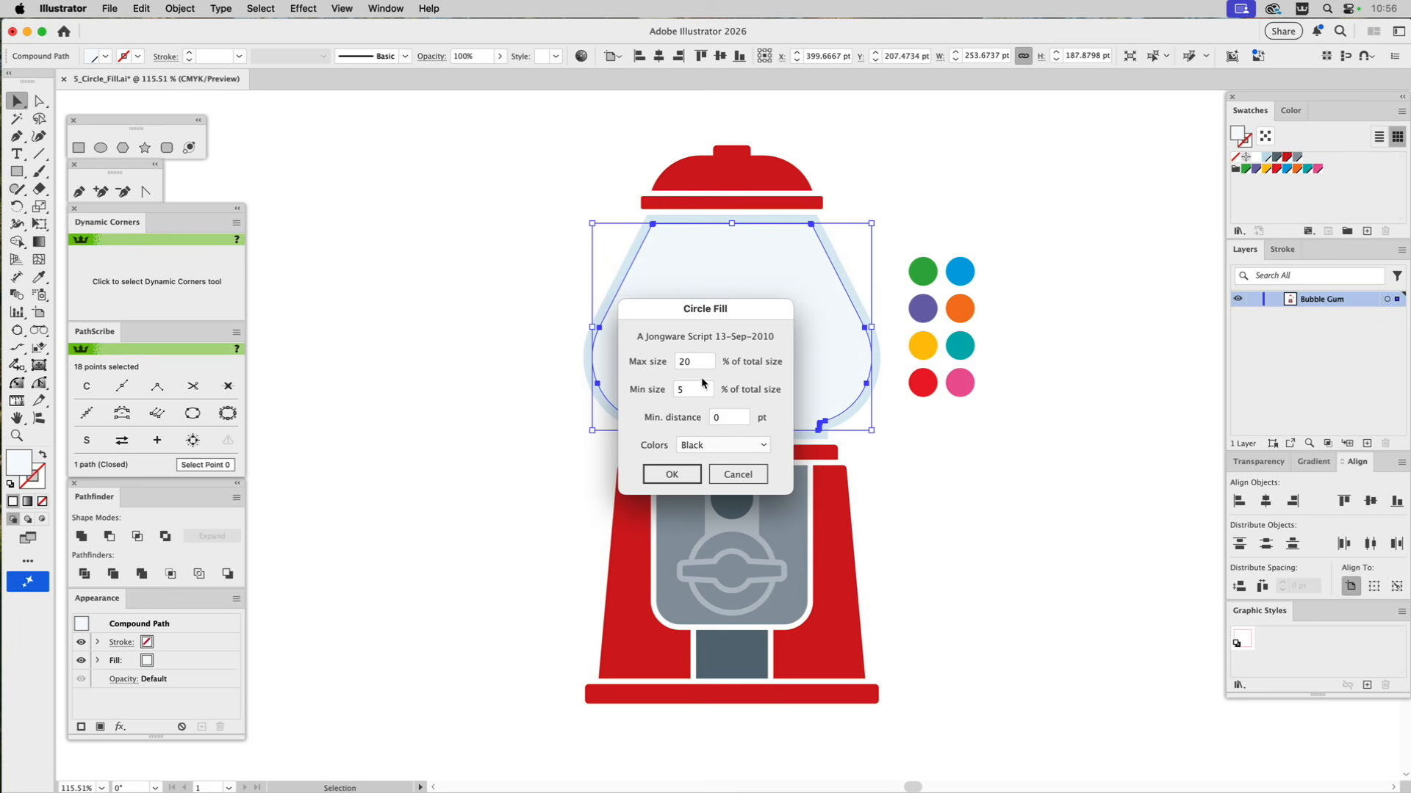
left_click(698, 445)
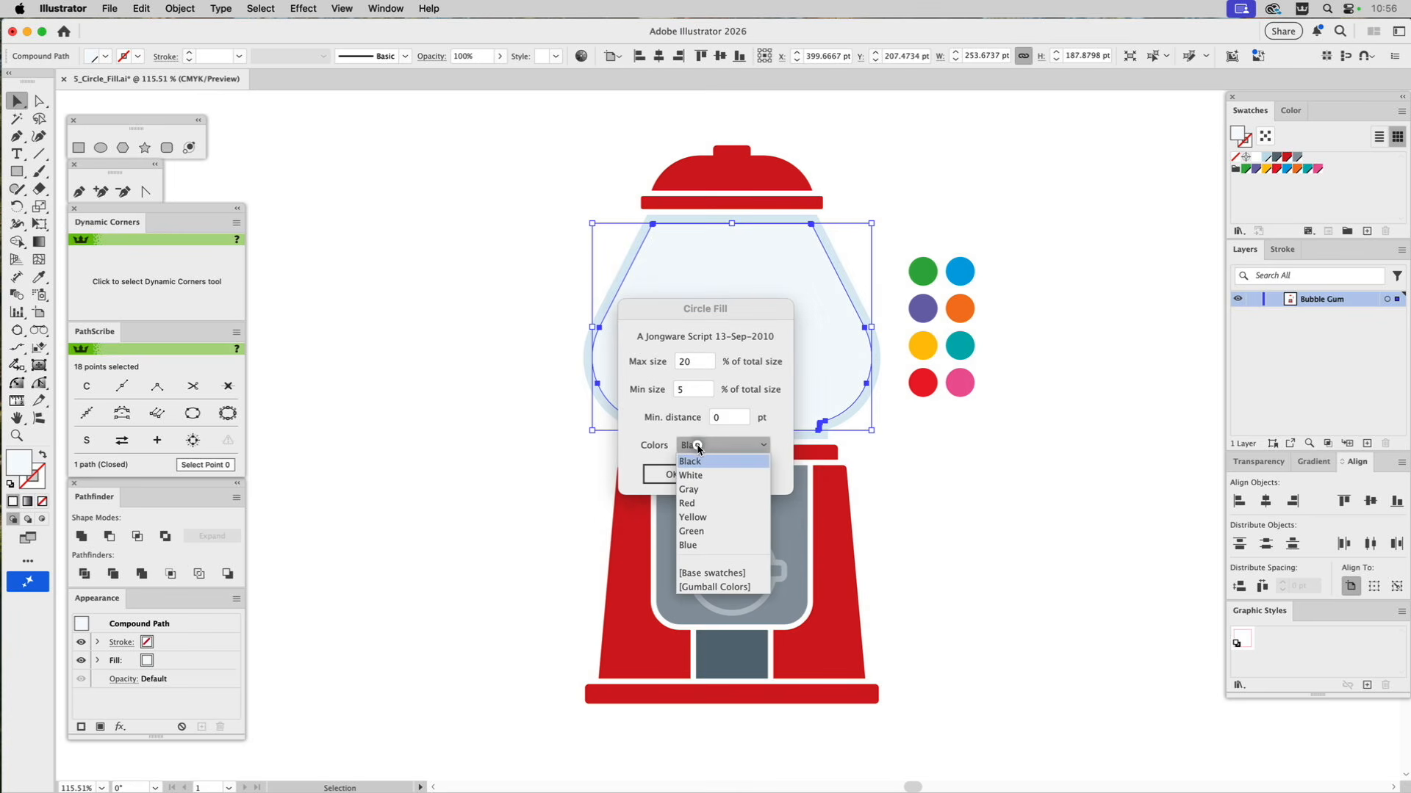
left_click(703, 587)
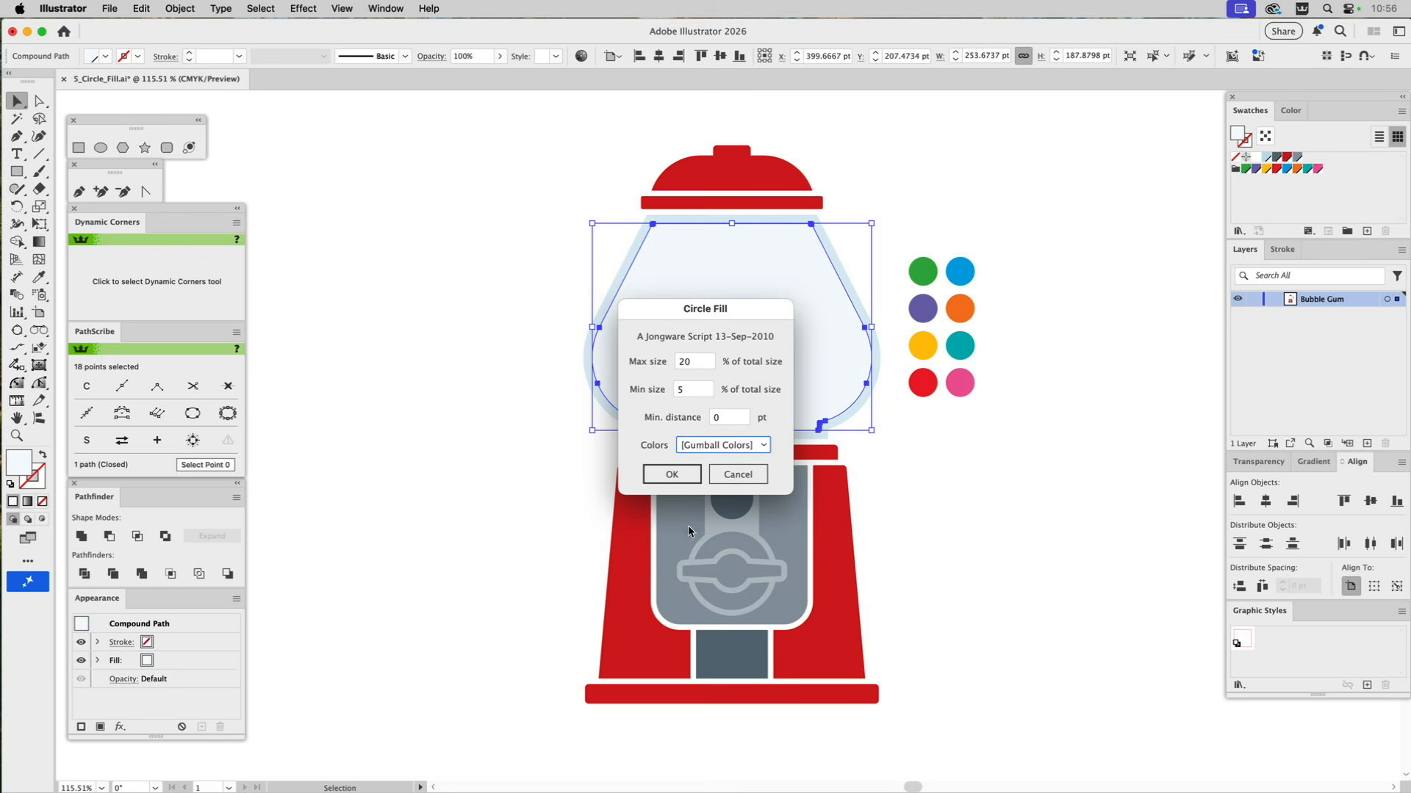
Set the circles' maximum and minimum size to 12% and the minimum distance to 4 pt, run the fill, and deselect.
double_click(693, 360)
type("12")
left_click(678, 390)
type("12")
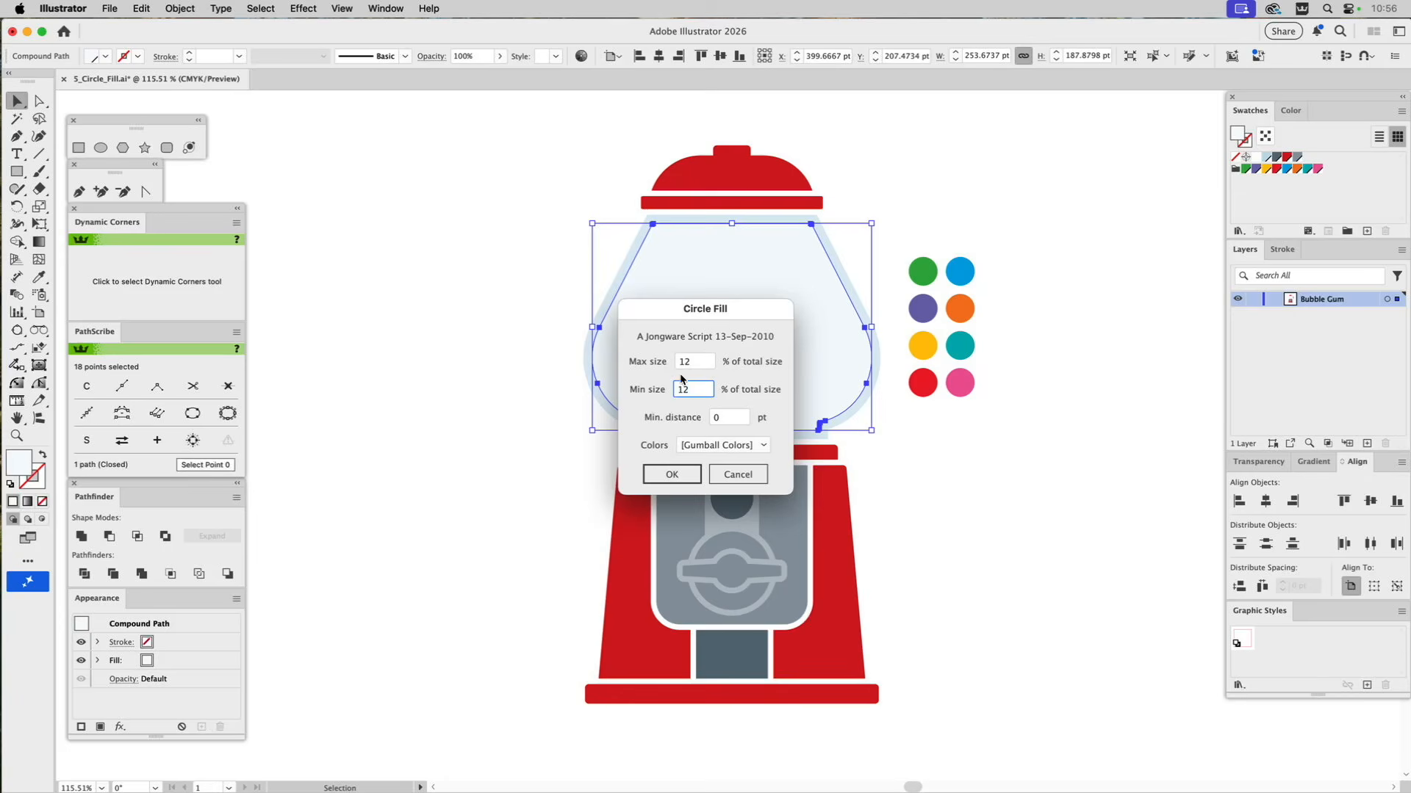
left_click(711, 417)
type("4")
left_click(680, 476)
left_click(680, 475)
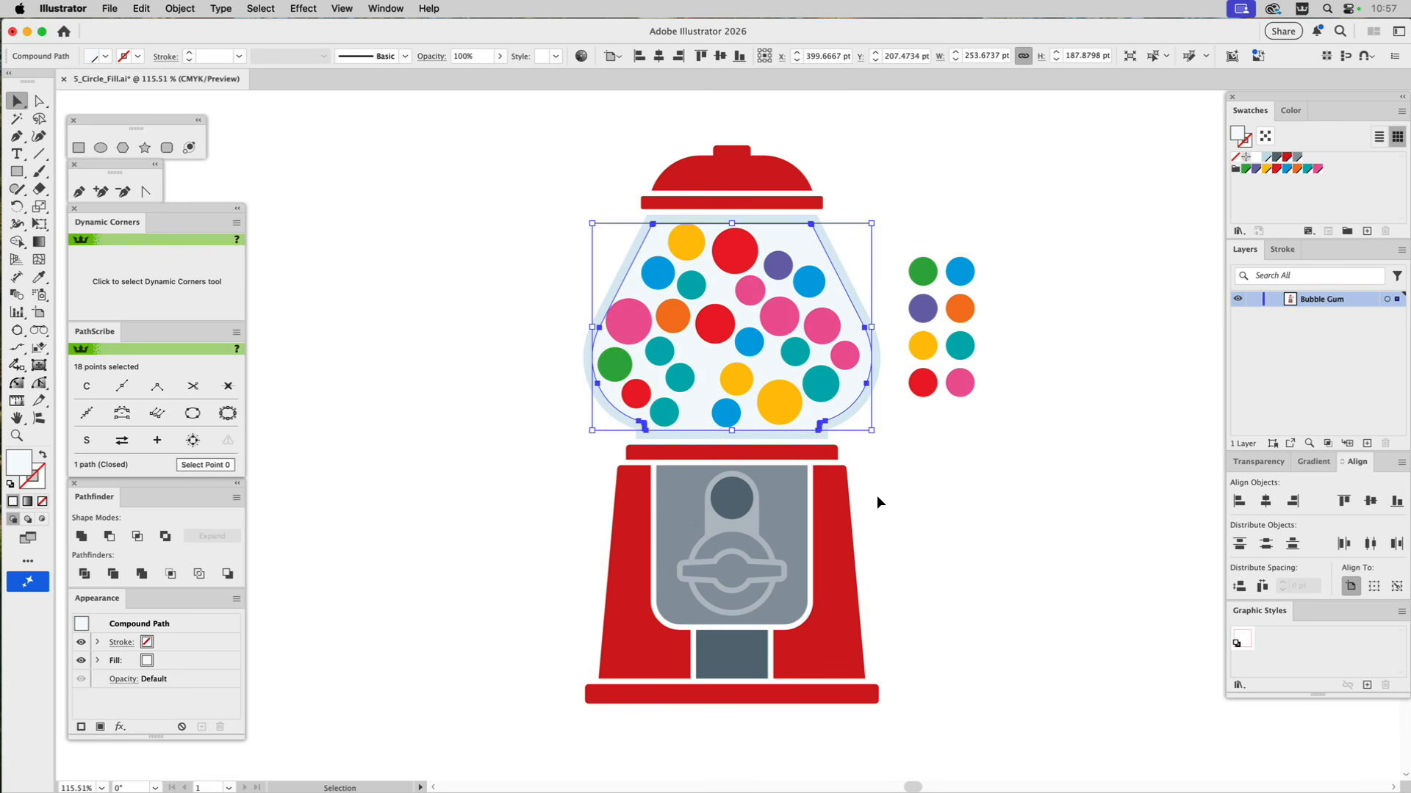
left_click(928, 456)
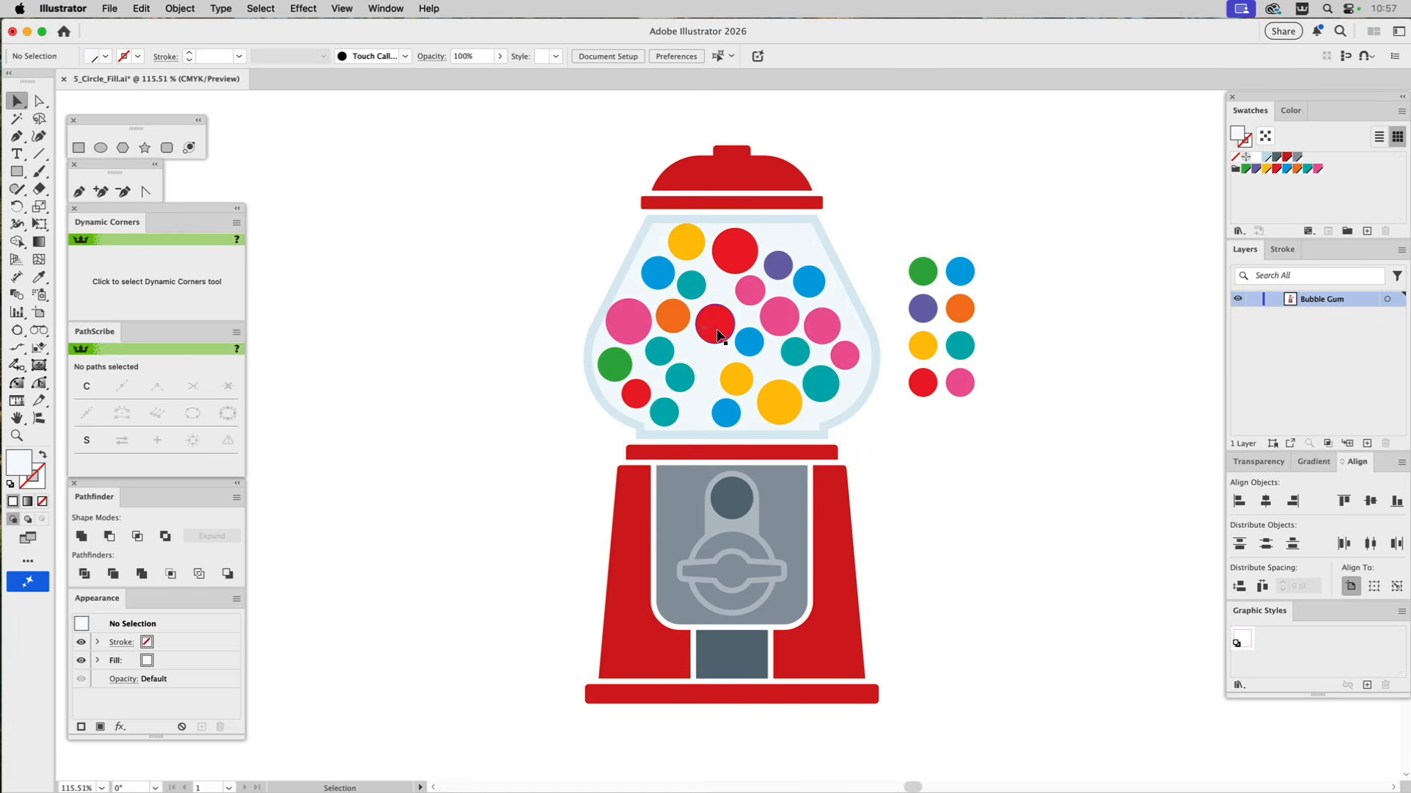
Recolor the pink gumball near the globe's right edge orange and the lower-left teal gumball pink by sampling the sample circles, and deselect.
key("a")
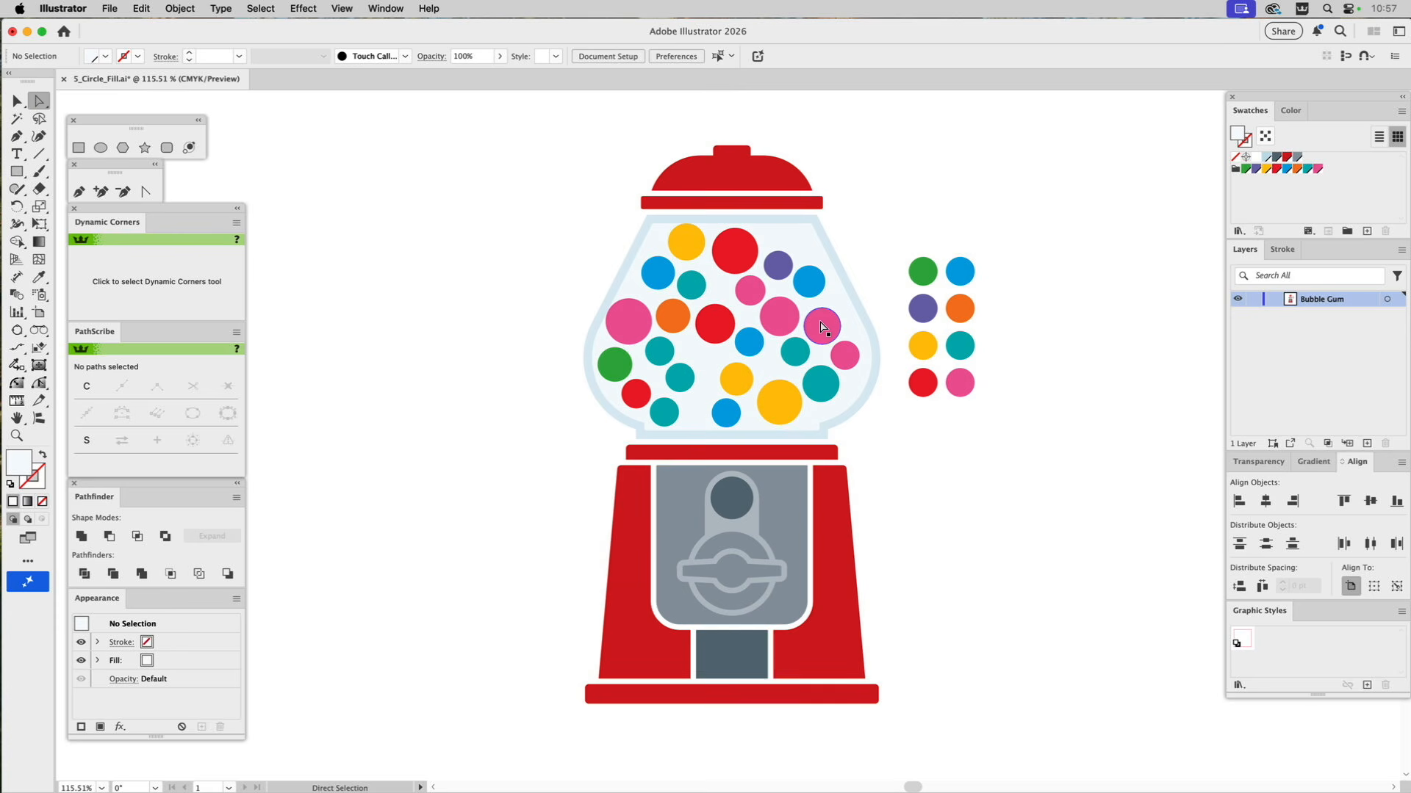
left_click(821, 325)
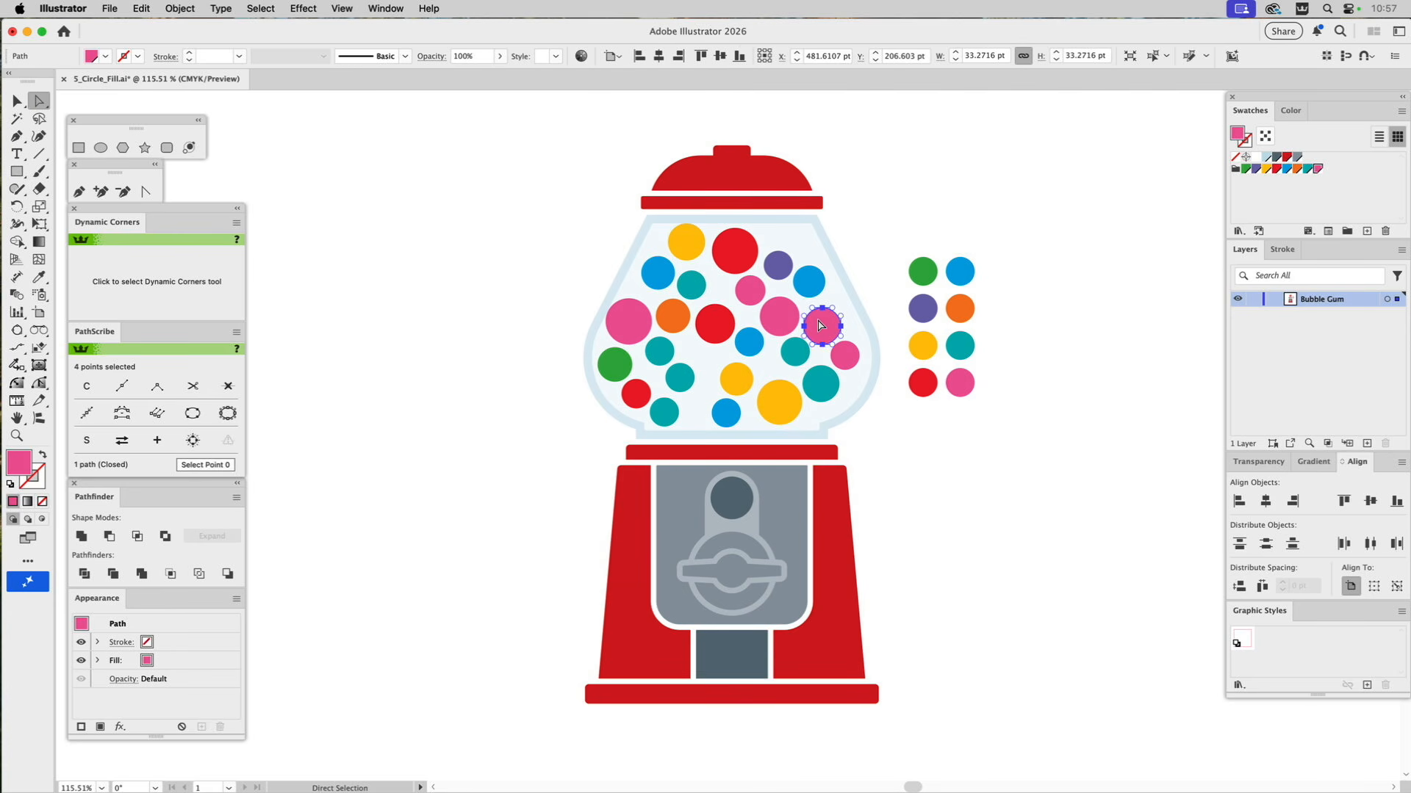
key("i")
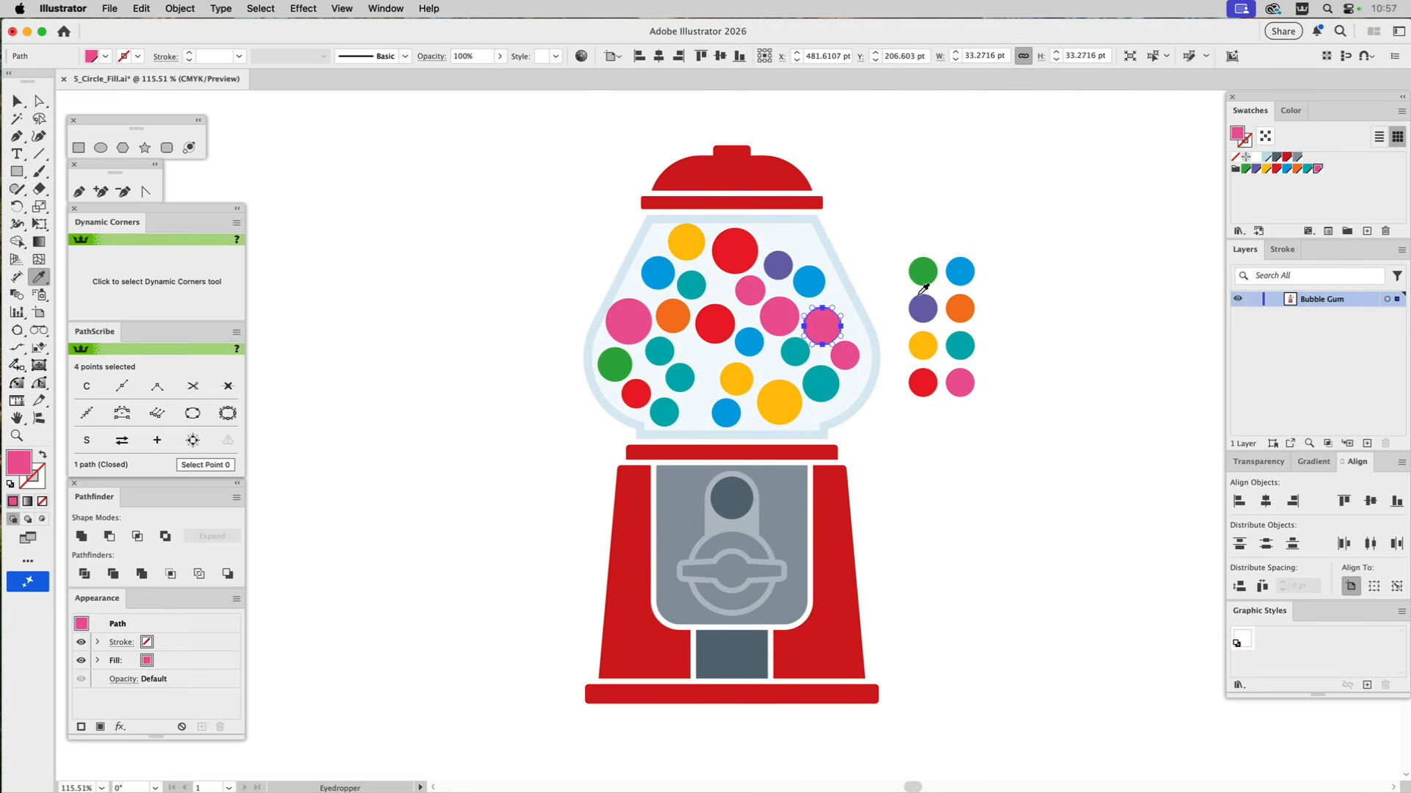
left_click(964, 304)
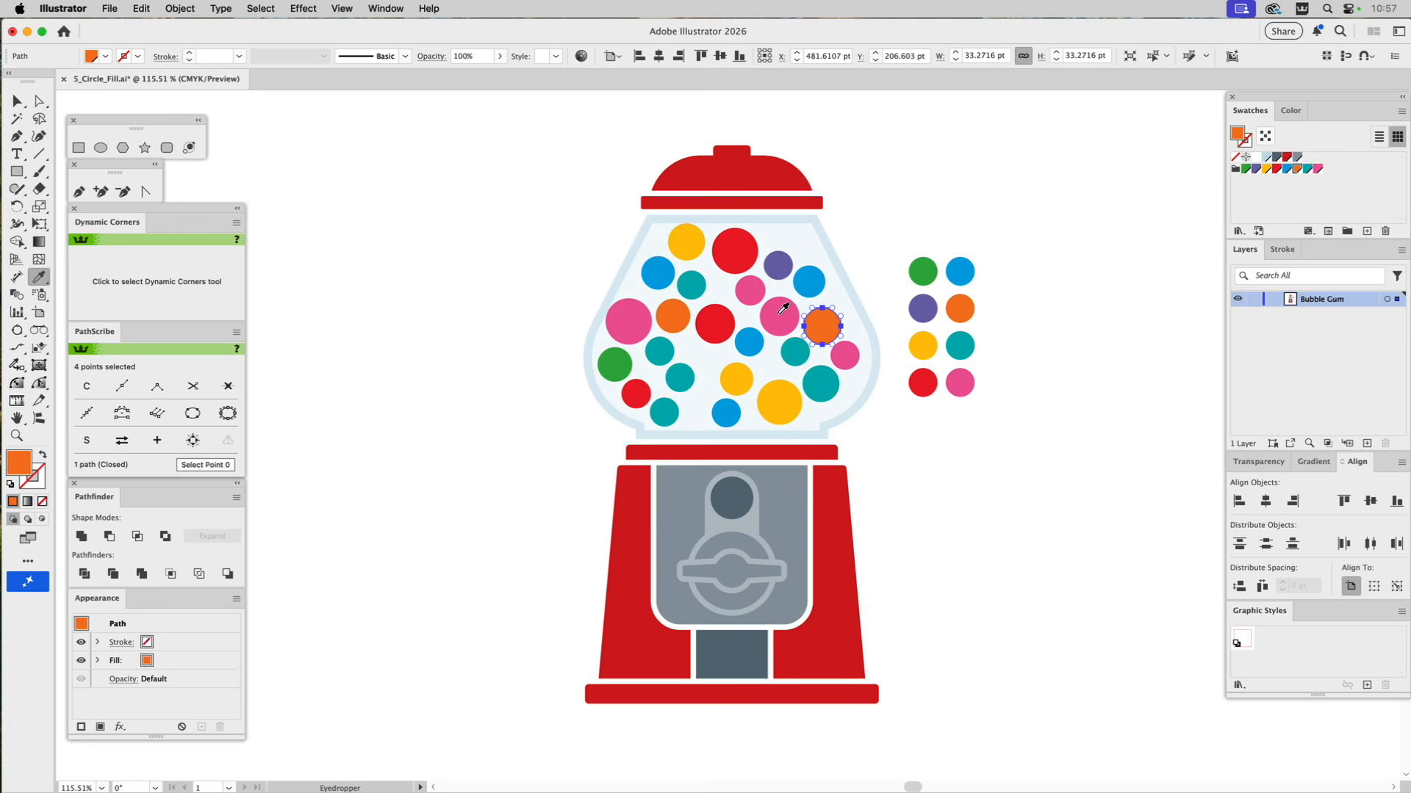
key("a")
left_click(672, 415)
key("i")
left_click(958, 379)
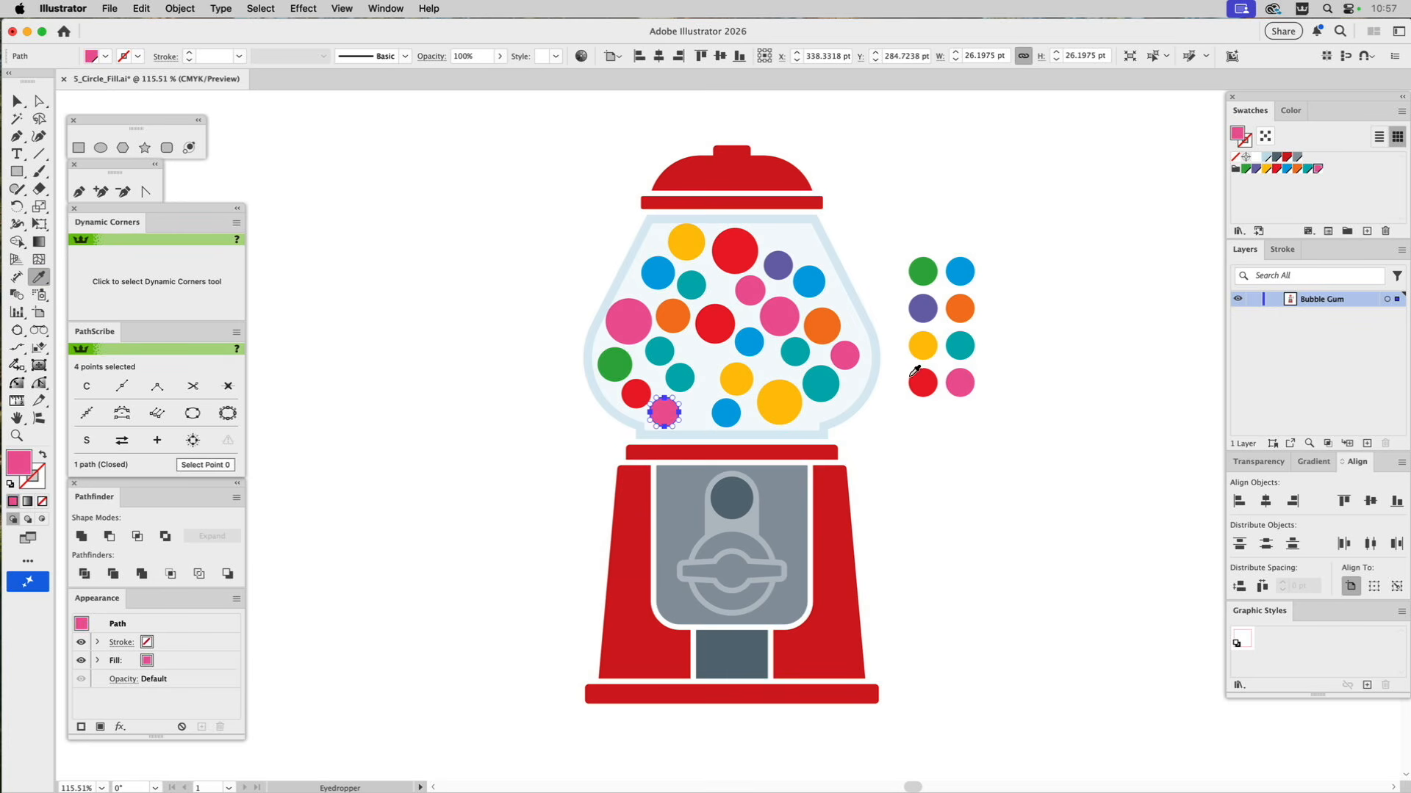
key("super+shift+a")
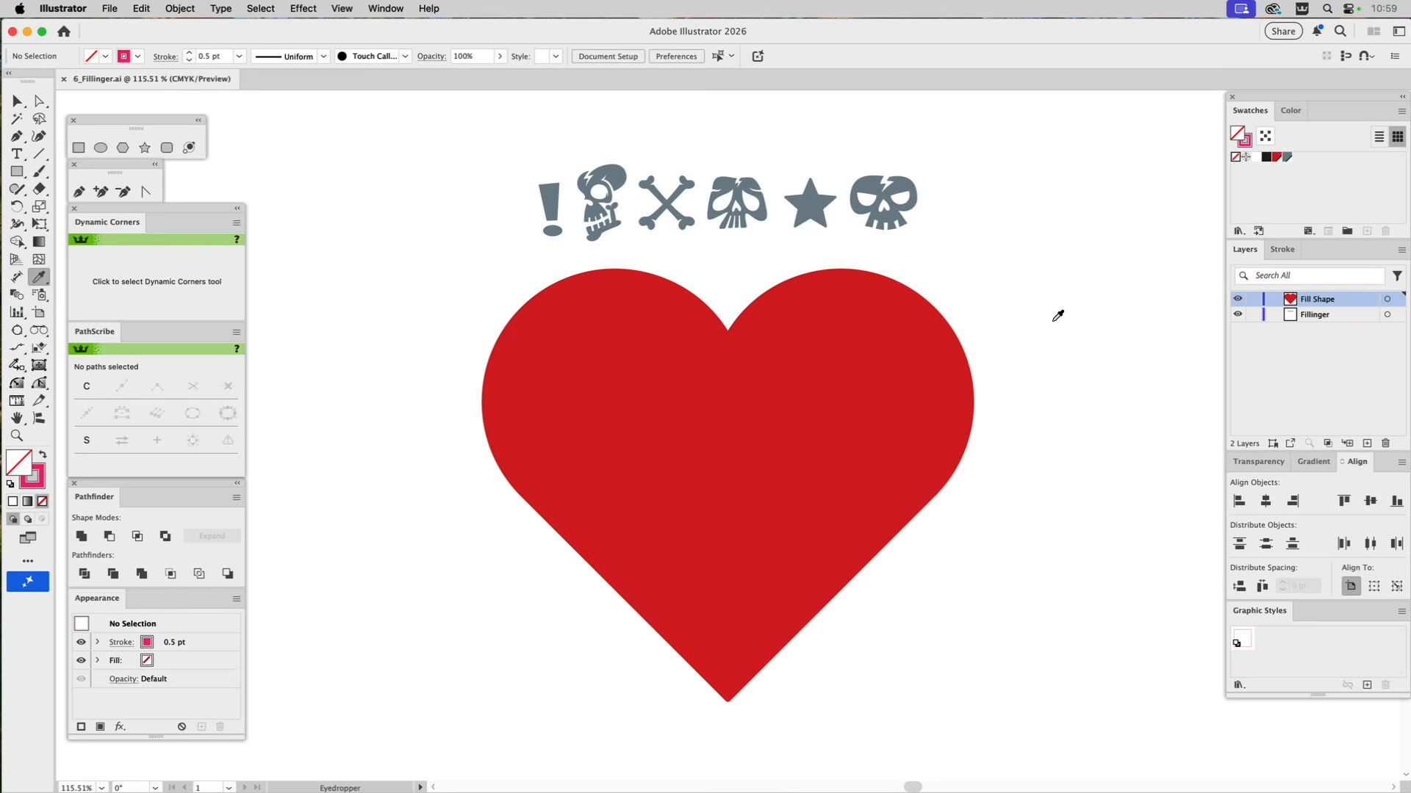
Select the six gray icons above the red heart and fill them with the White swatch.
key("v")
left_click_drag(516, 161, 958, 245)
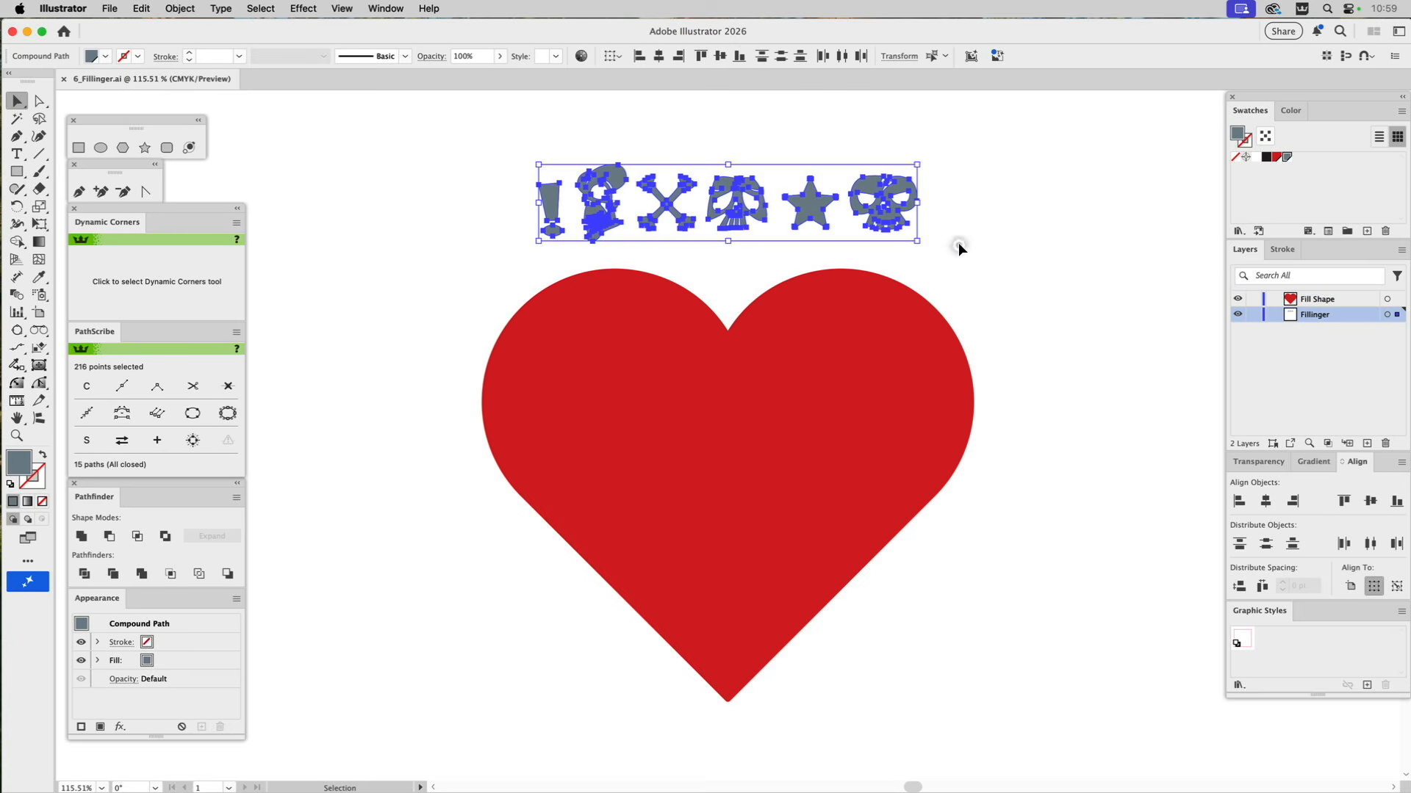
left_click(1255, 157)
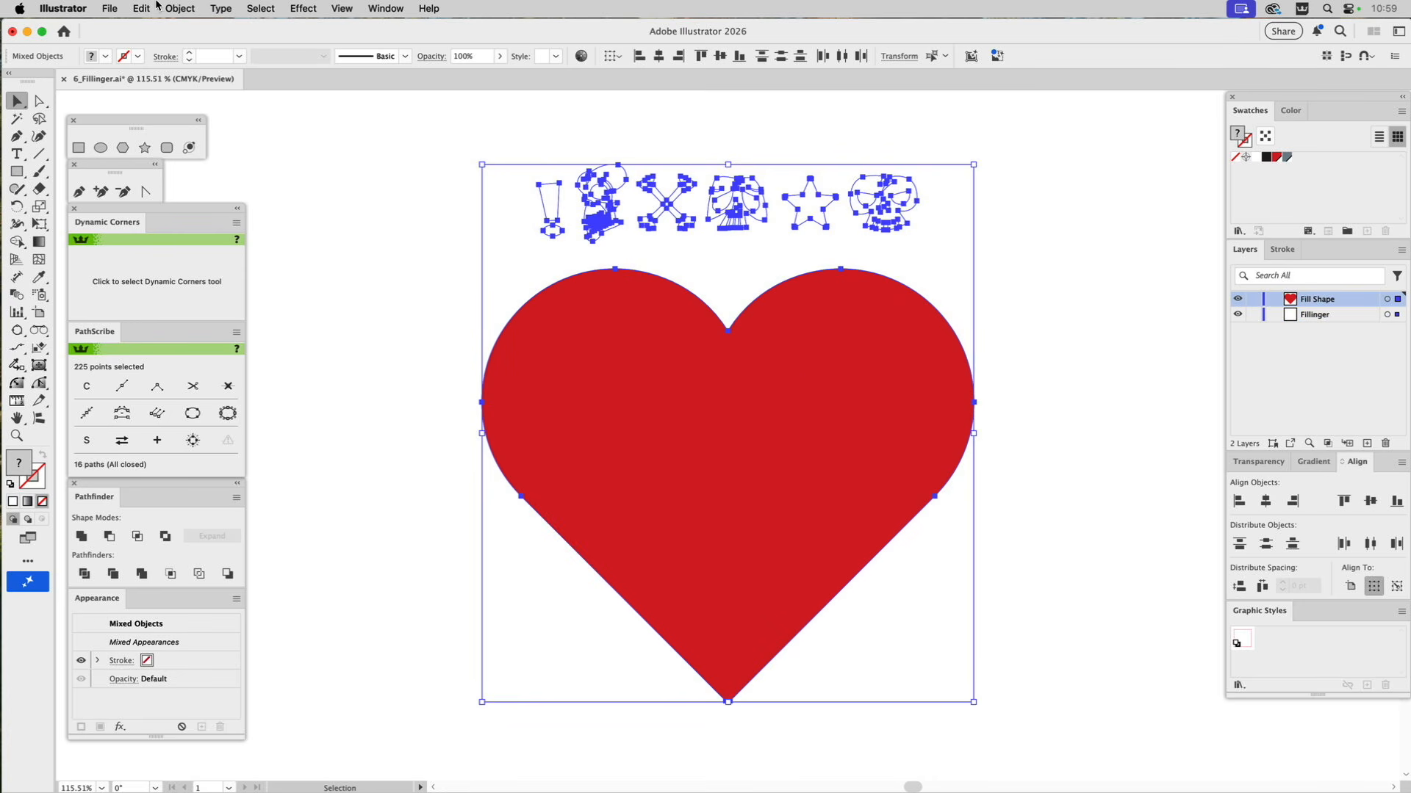
Fill the red heart with the selected white icons using the Fillinger script, with maximum size 10%, minimum size 3% and resize value 55.
left_click(109, 9)
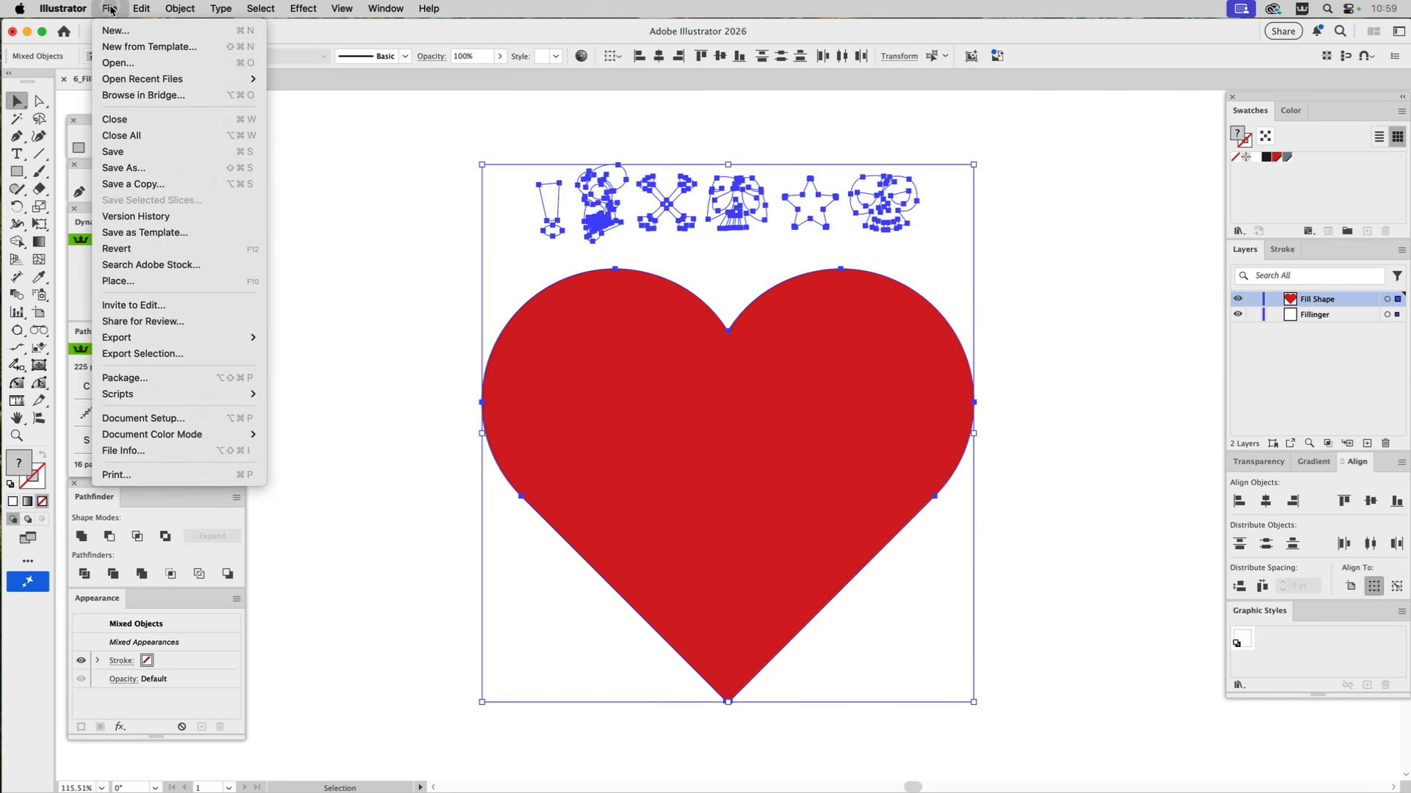
mouse_move(148, 400)
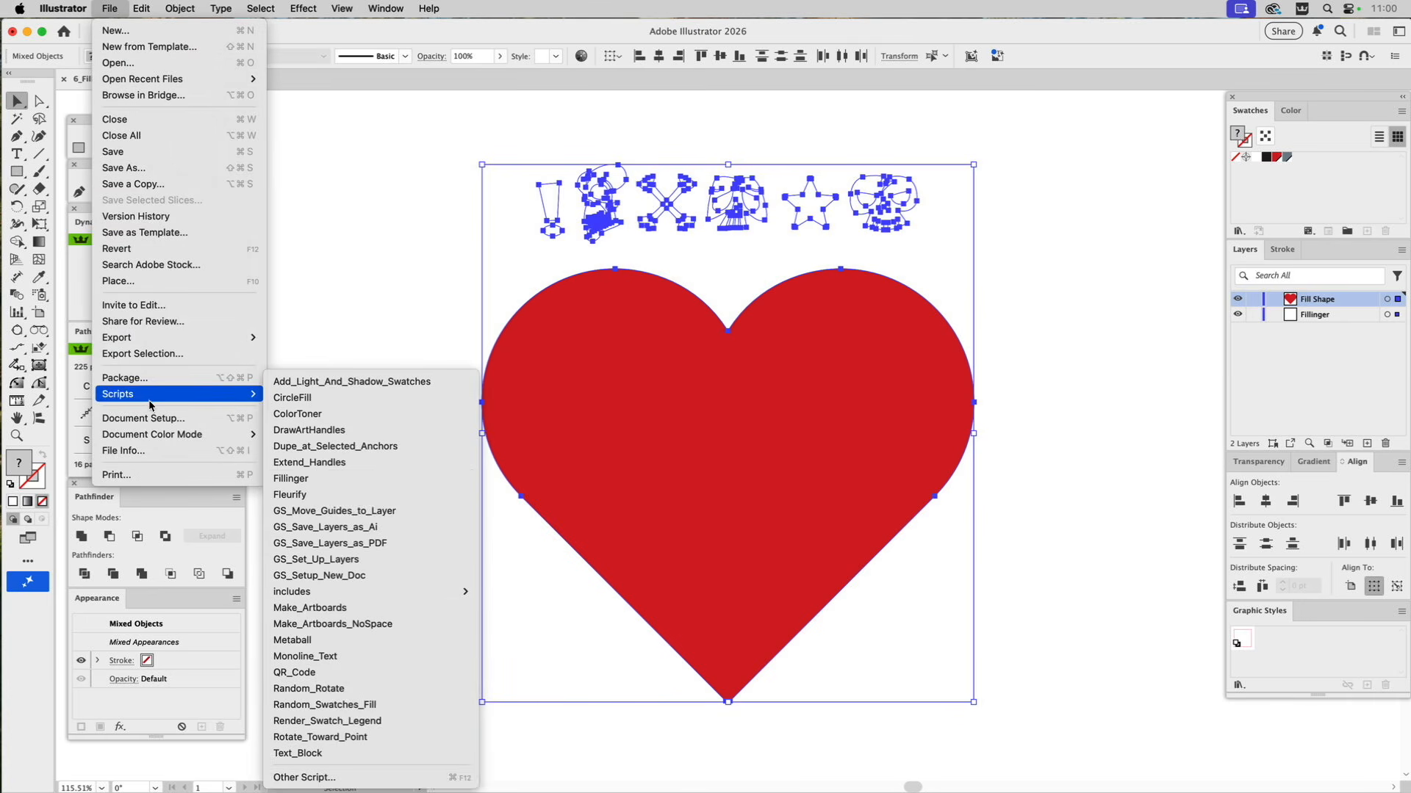
left_click(313, 484)
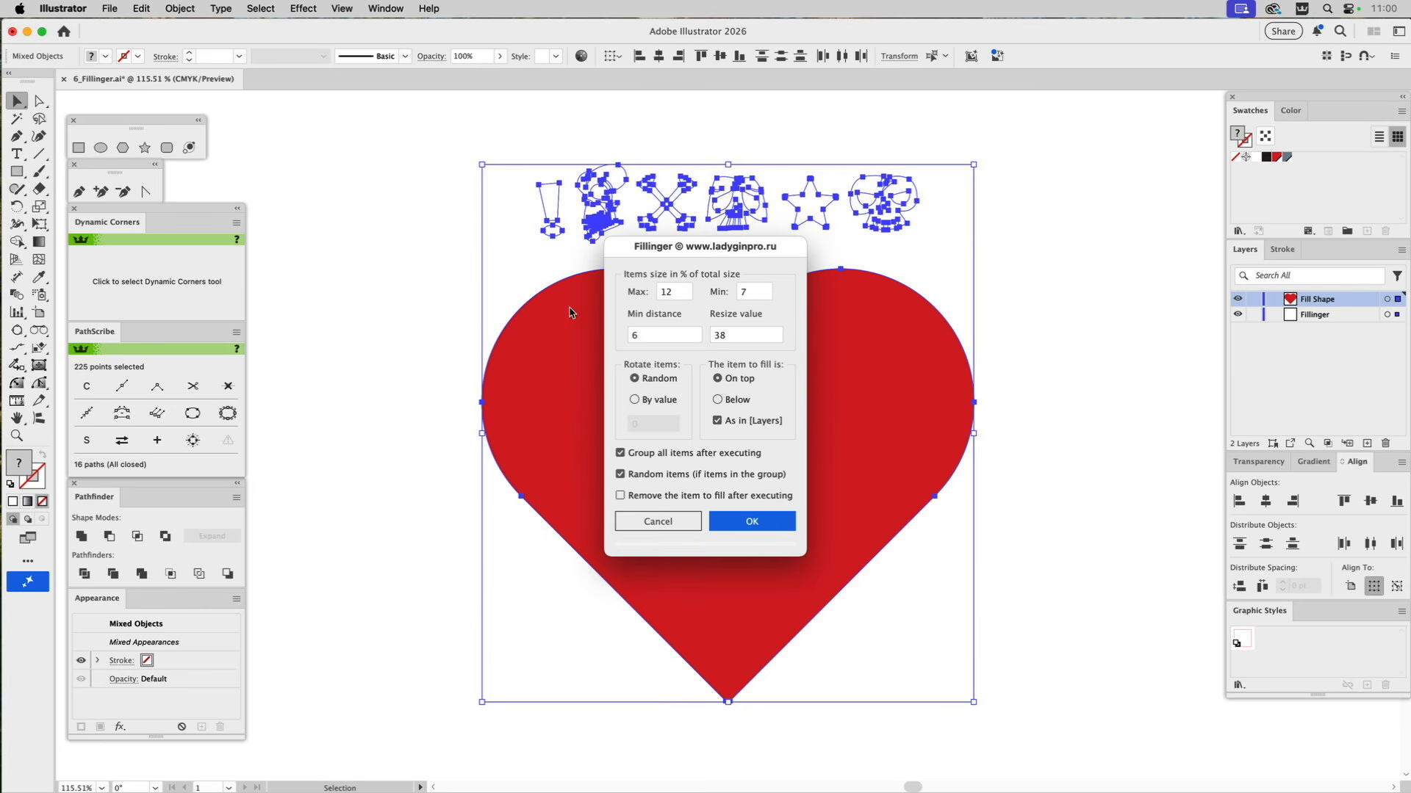
left_click_drag(735, 255, 1122, 244)
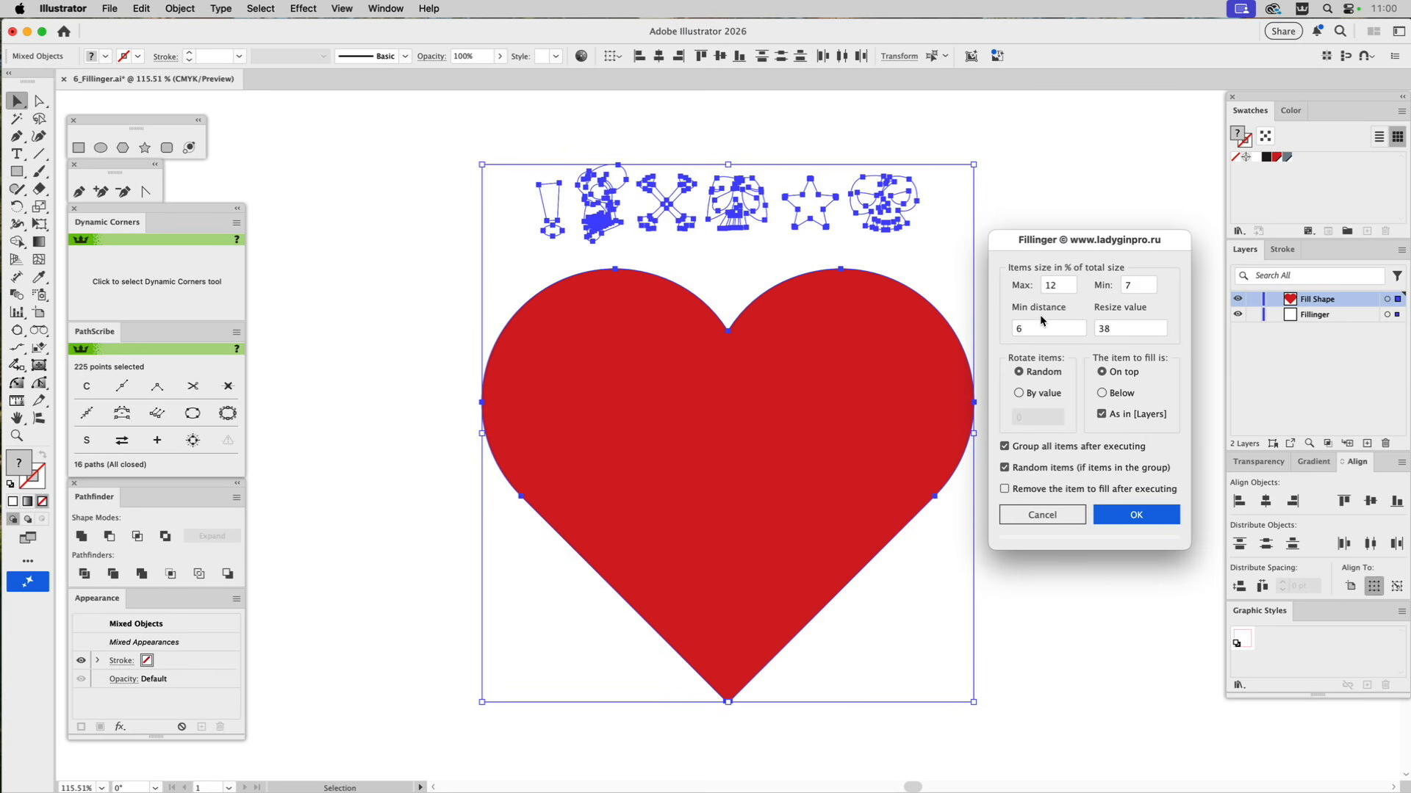
double_click(1067, 288)
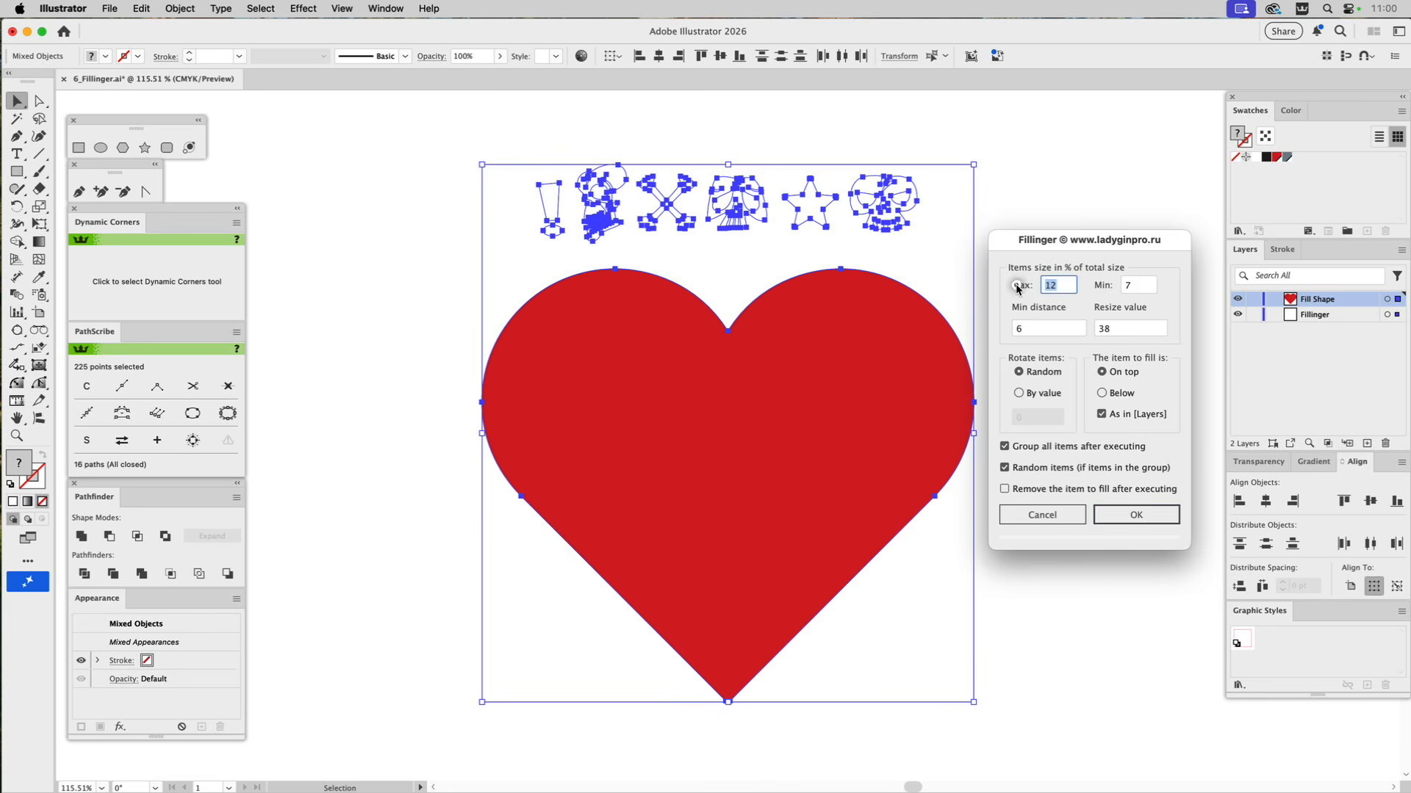
type("10")
double_click(1139, 286)
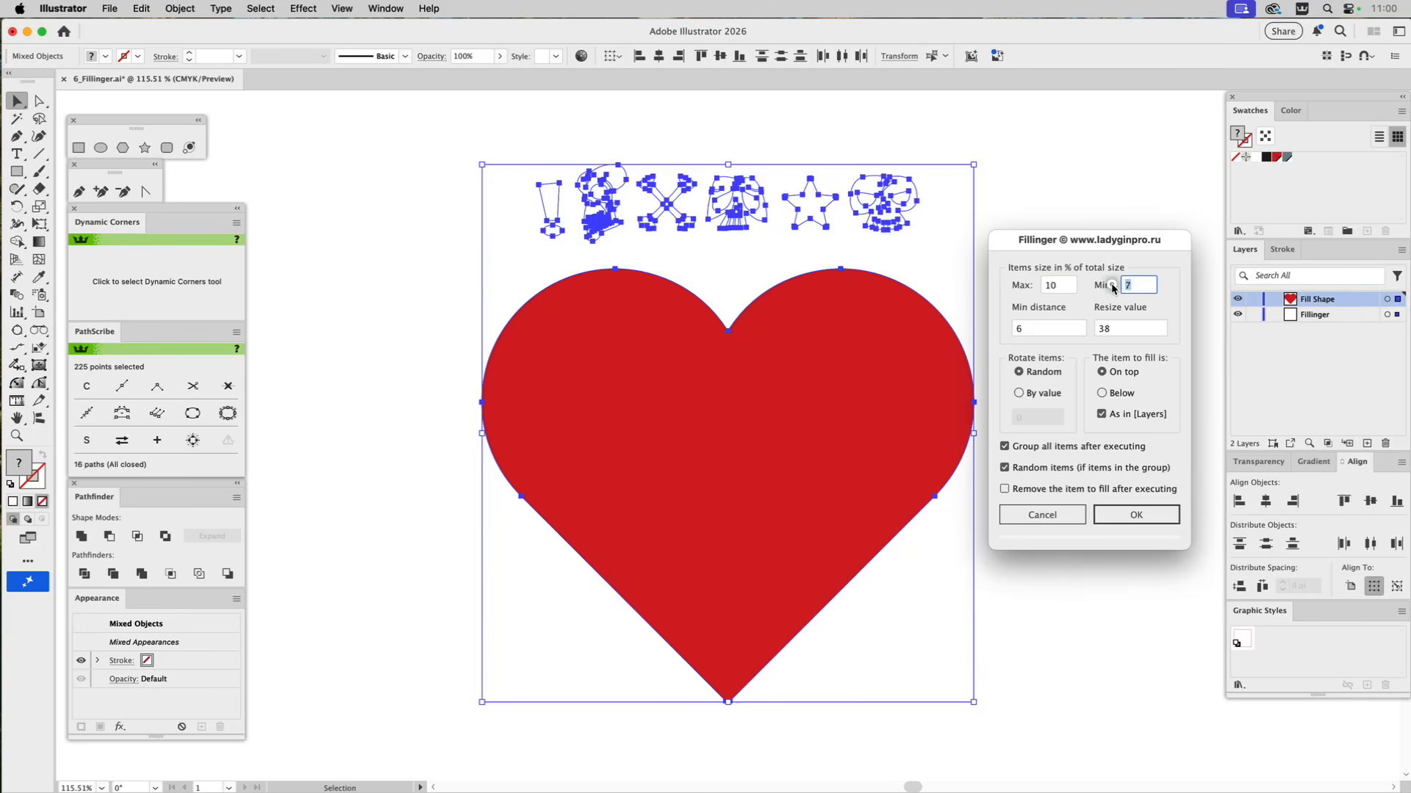
type("3")
double_click(1120, 331)
type("55")
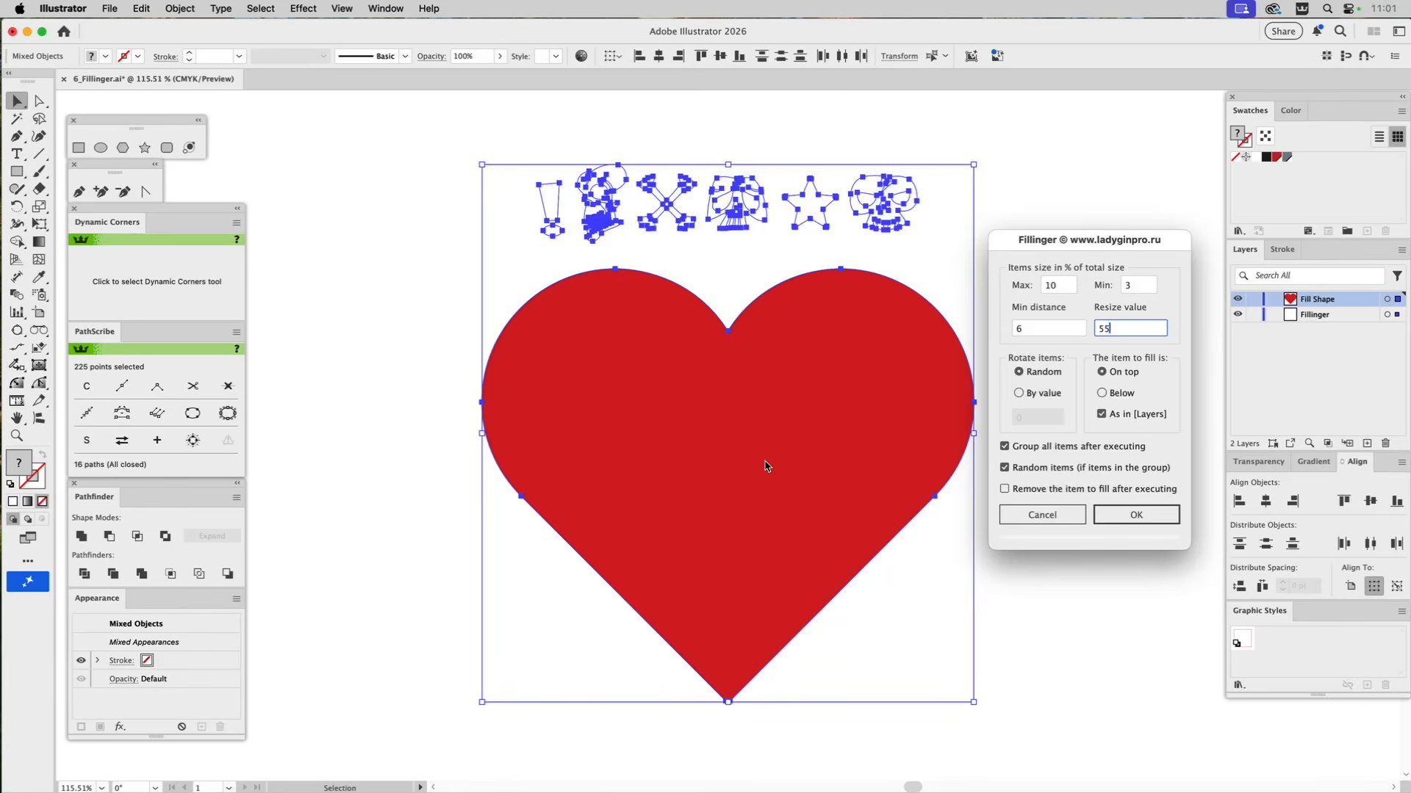
left_click(1133, 515)
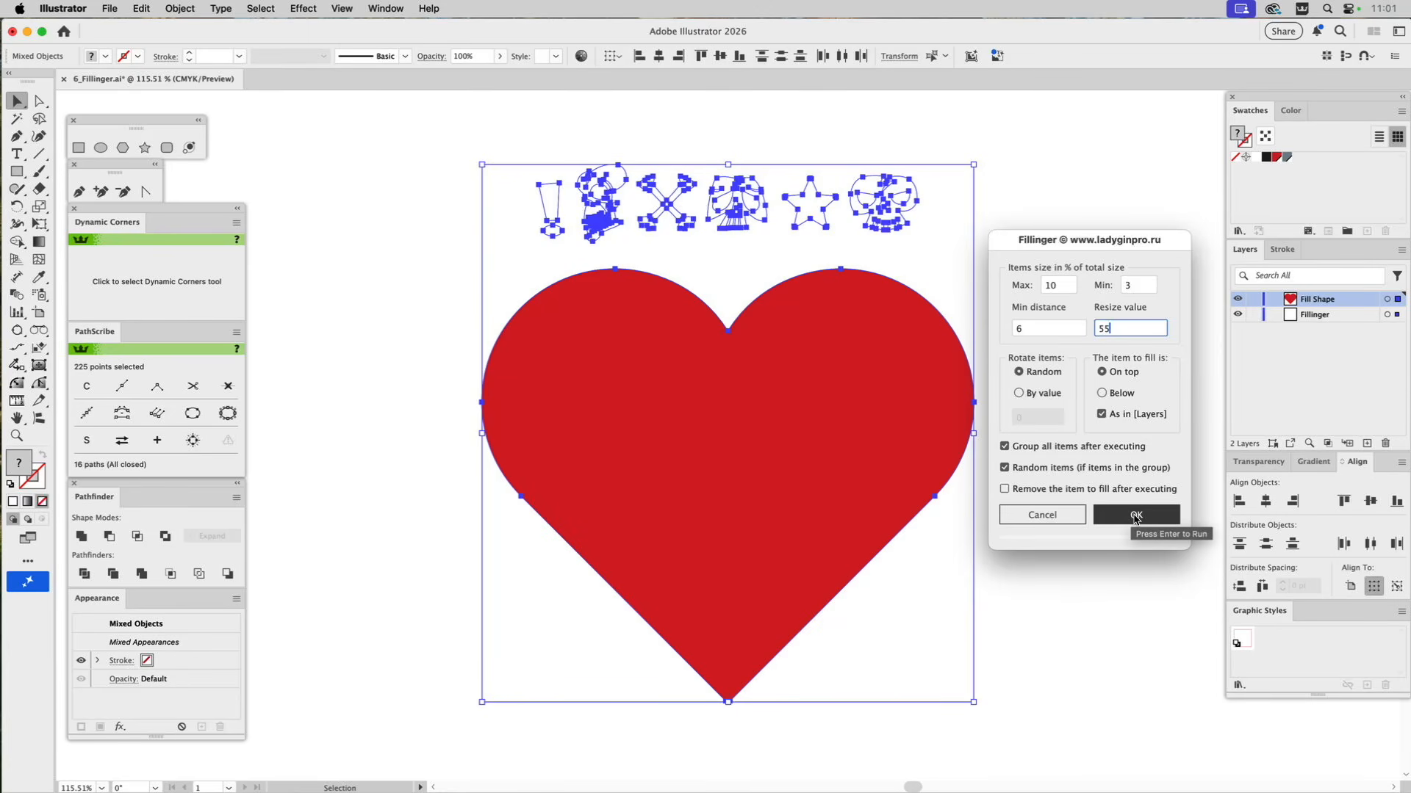
left_click(1136, 517)
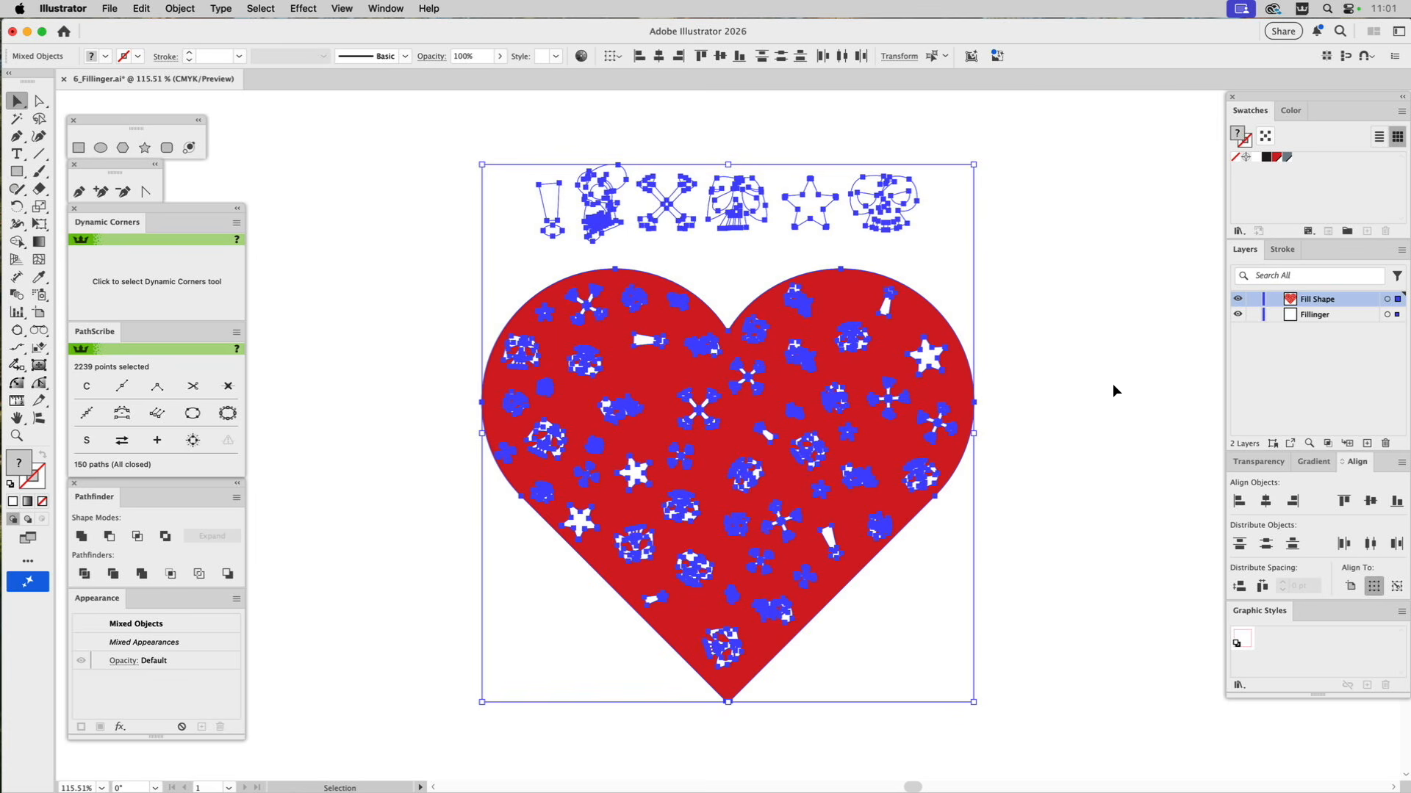
Delete the group of generated white icons inside the red heart.
left_click(1064, 232)
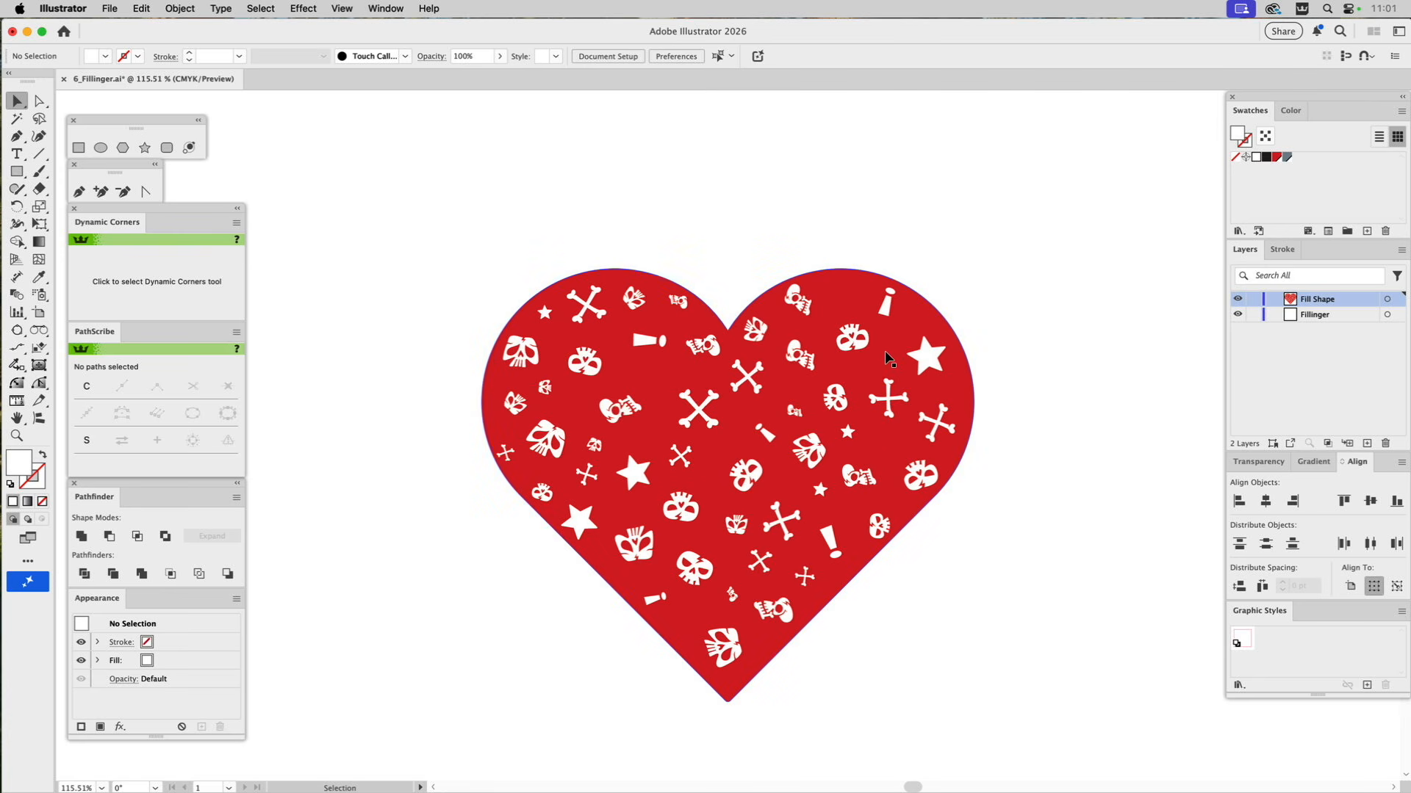
left_click(808, 358)
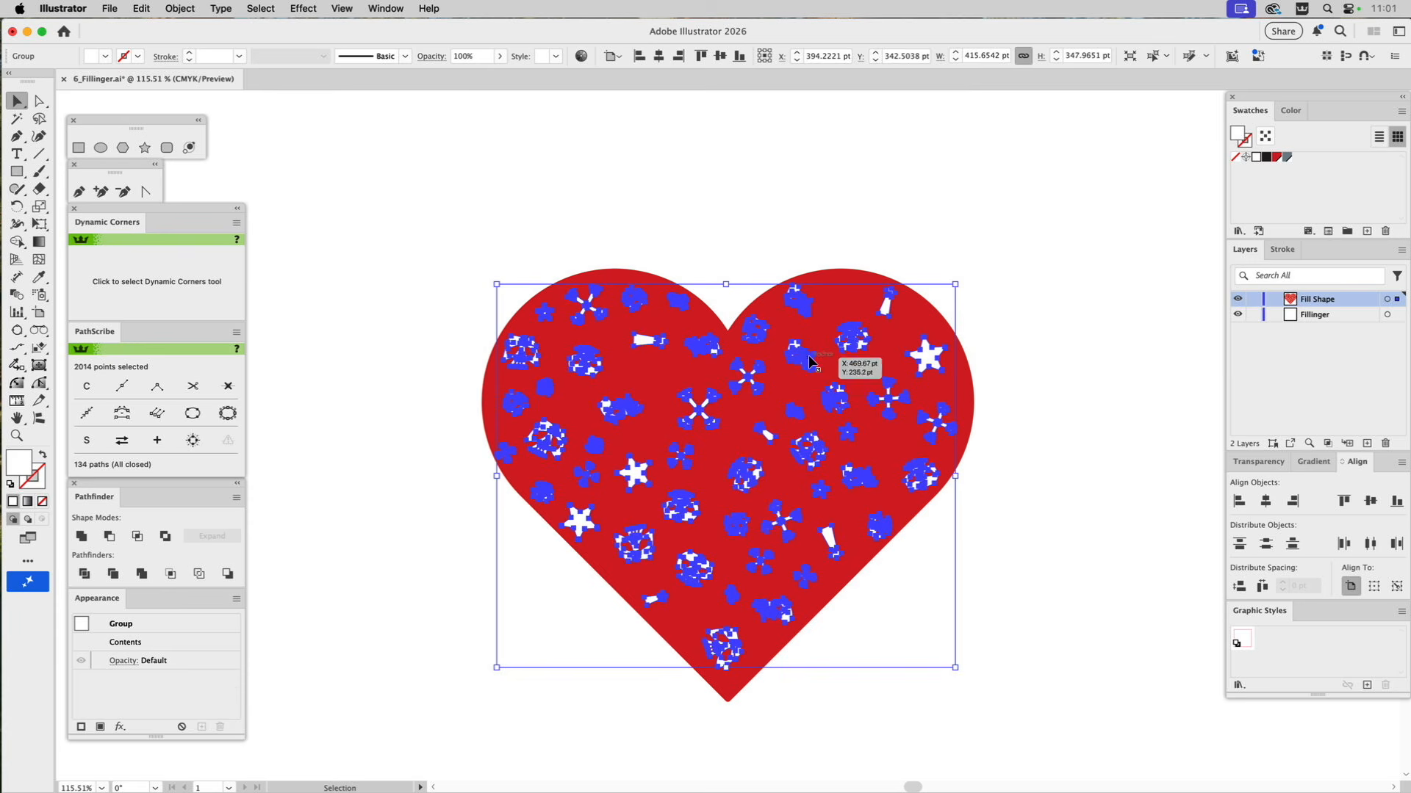
key("Delete")
Refill the red heart with the white icons above it using the Fillinger script, with resize value 70 and minimum distance 4.
left_click_drag(977, 143, 496, 399)
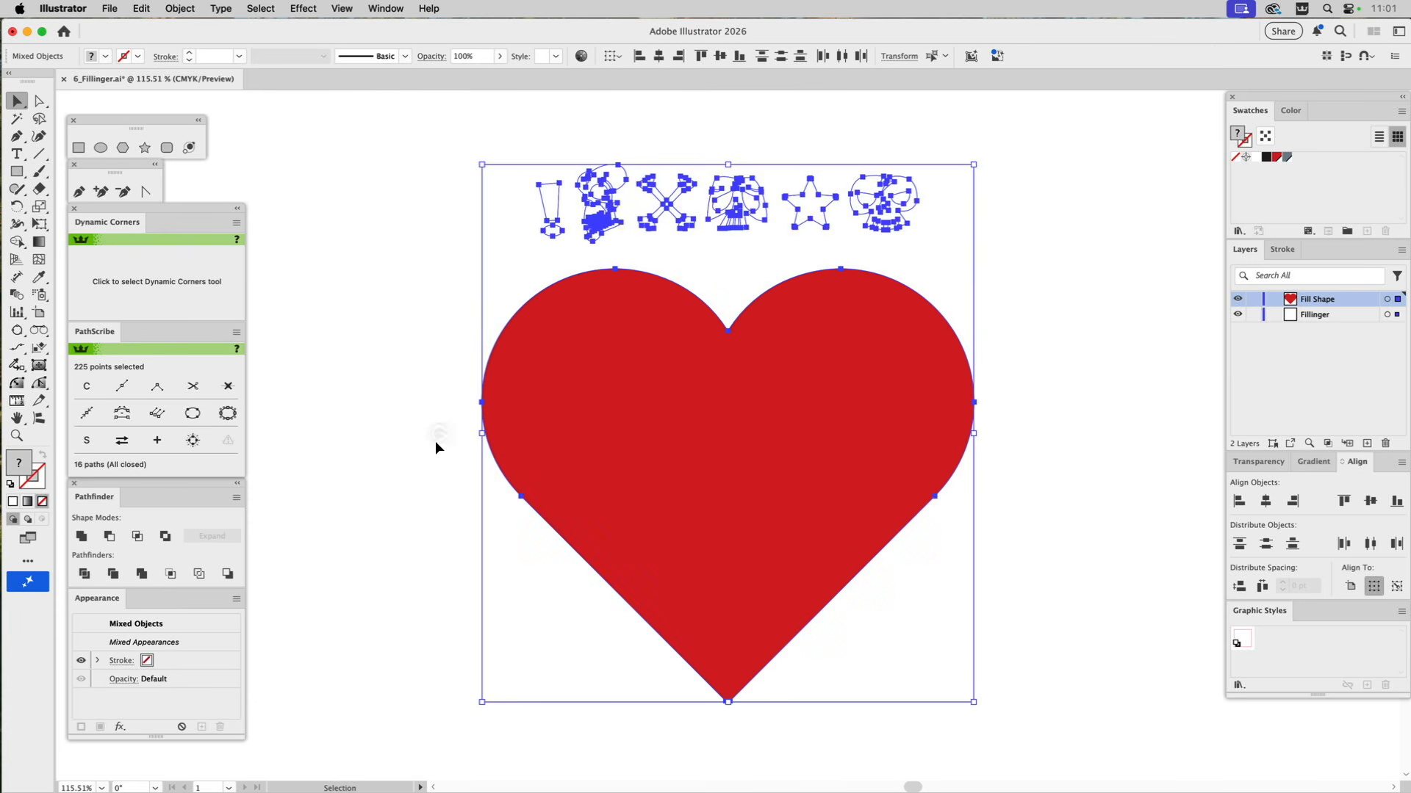
left_click(112, 7)
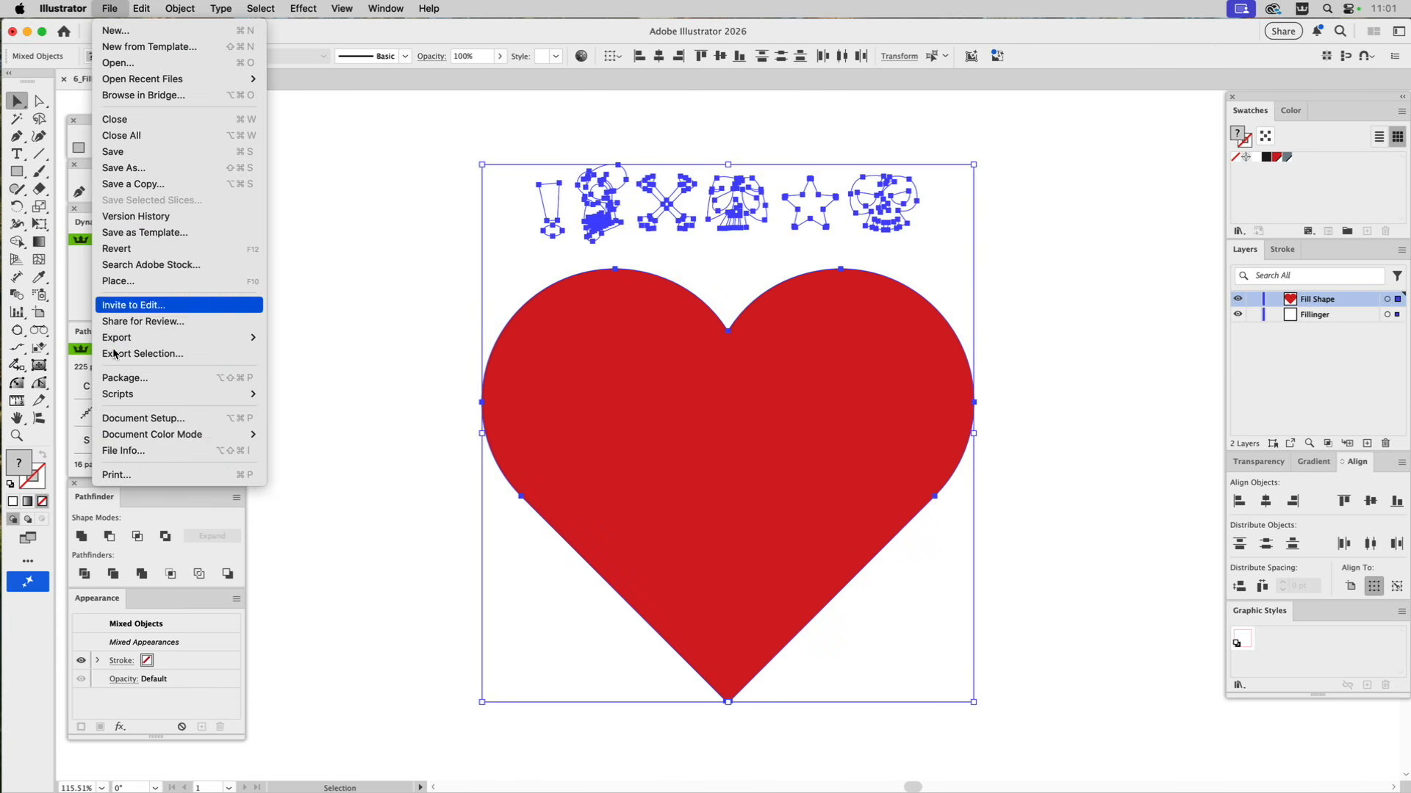
mouse_move(146, 403)
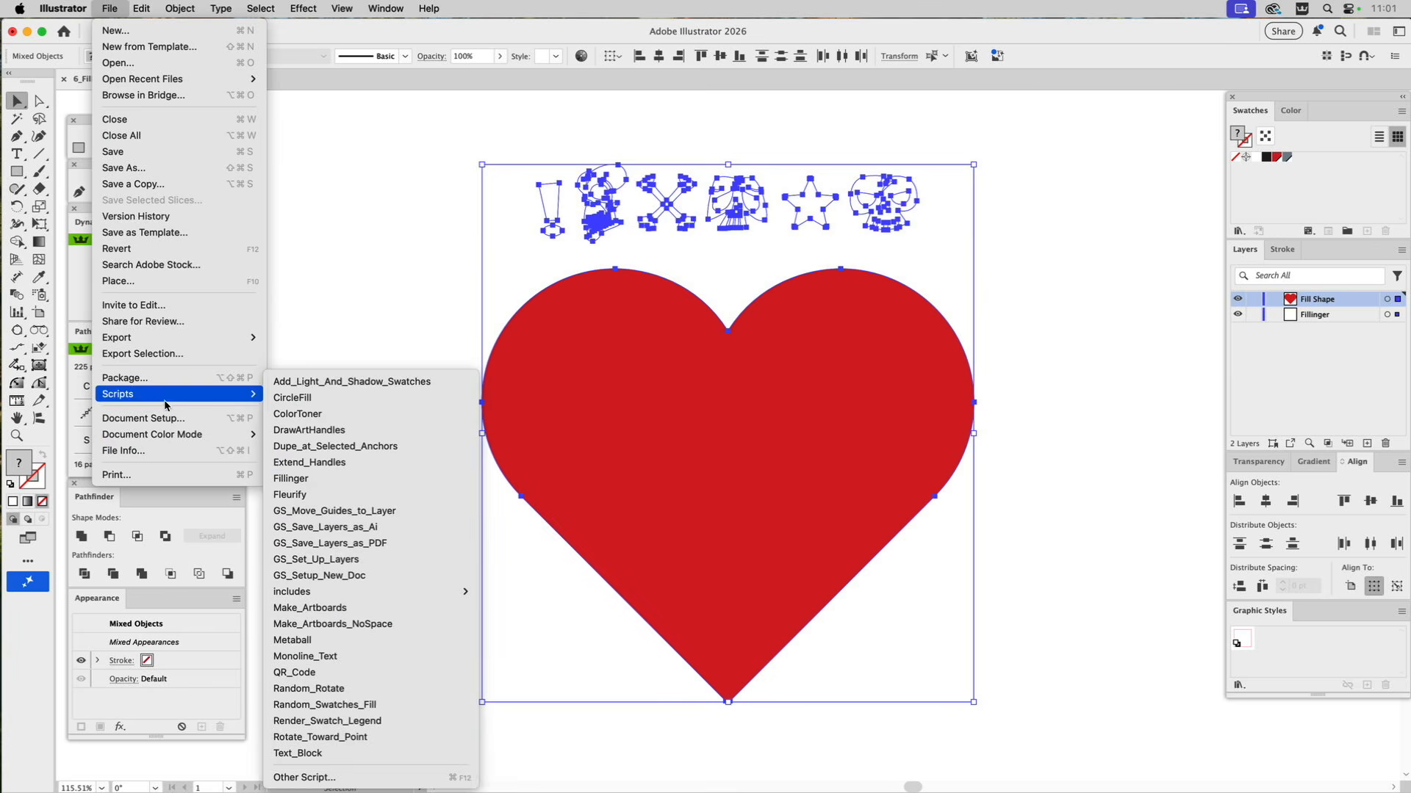
left_click(302, 479)
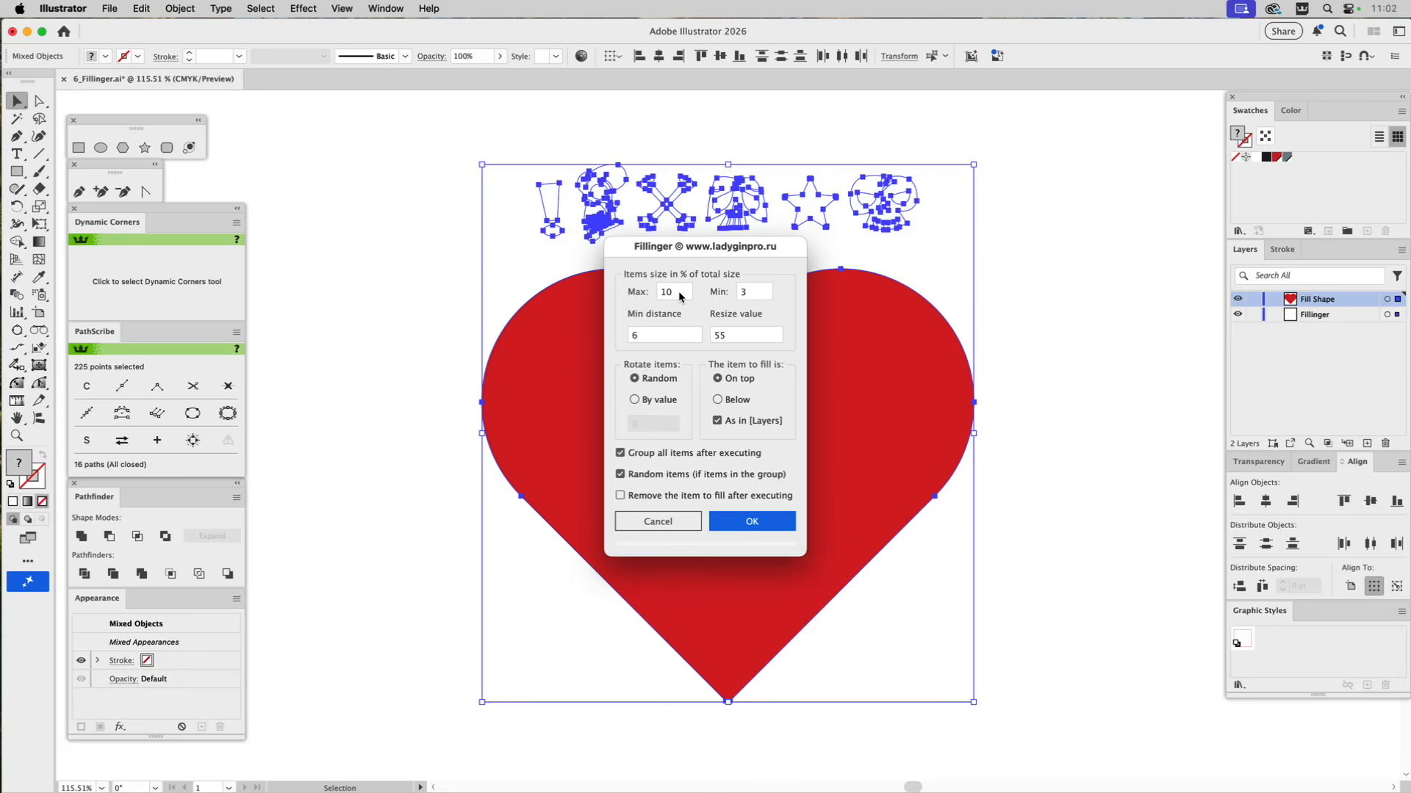
double_click(726, 335)
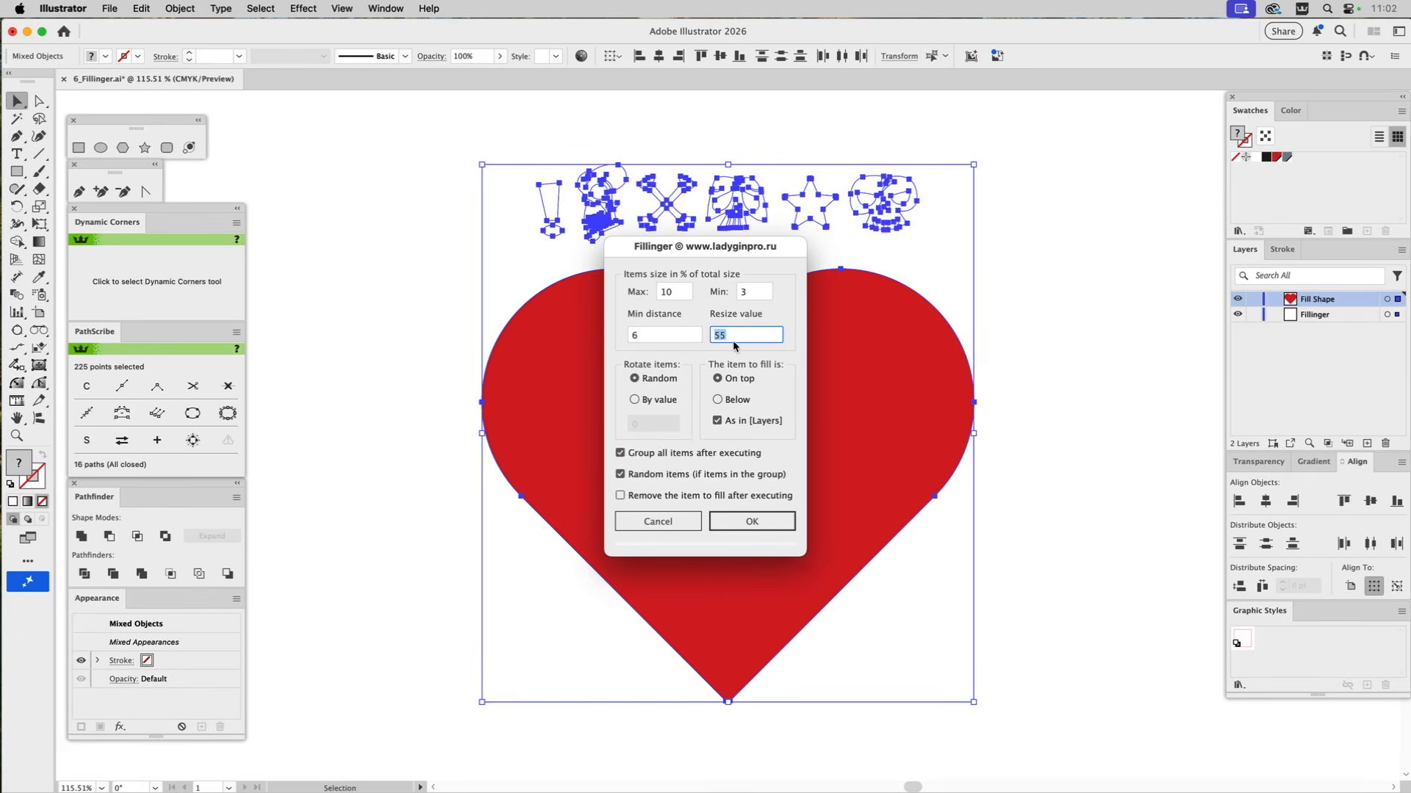
type("70")
key("shift+Tab")
type("4")
left_click(736, 523)
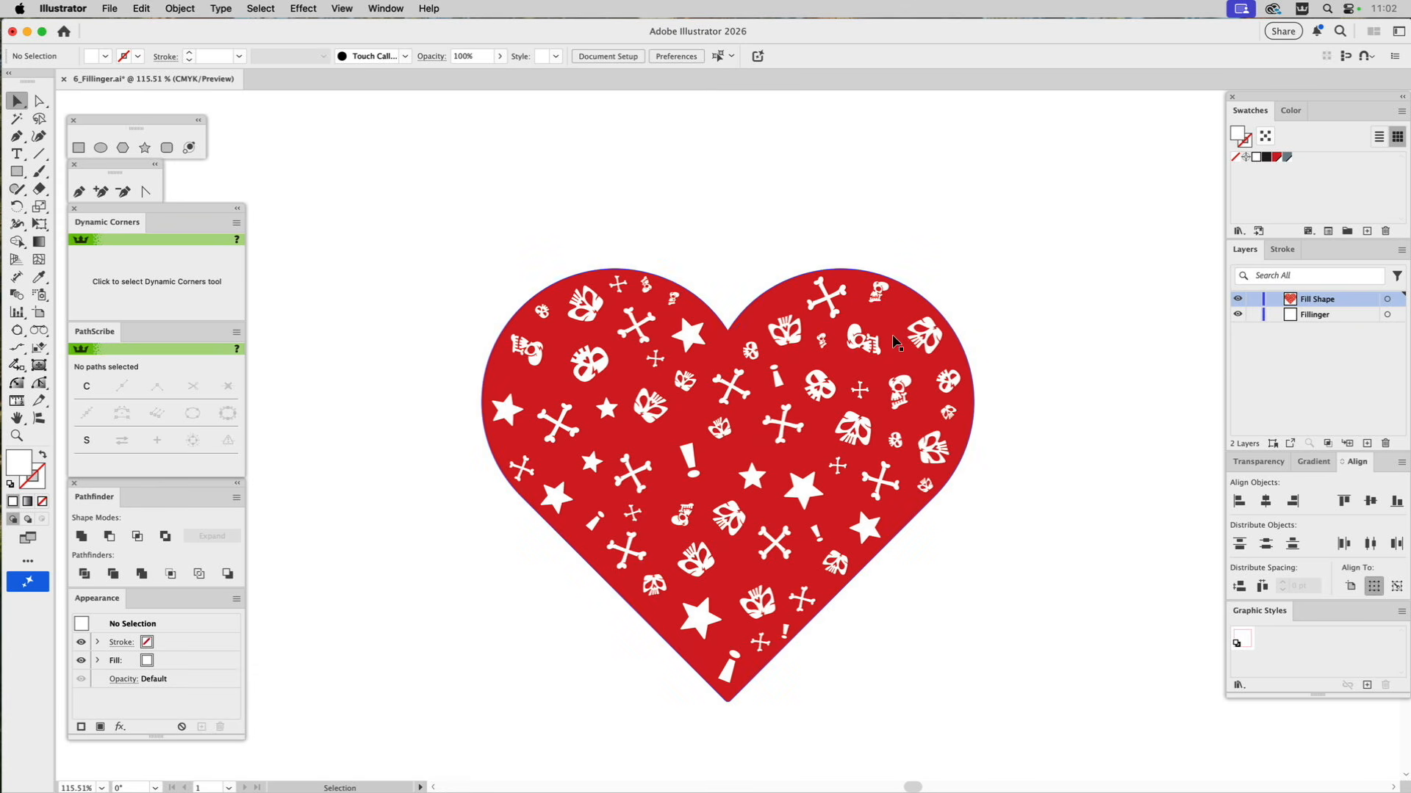
Isolate the icon group inside the heart, enlarge three of its skulls to fill gaps, and exit isolation.
left_click(601, 371)
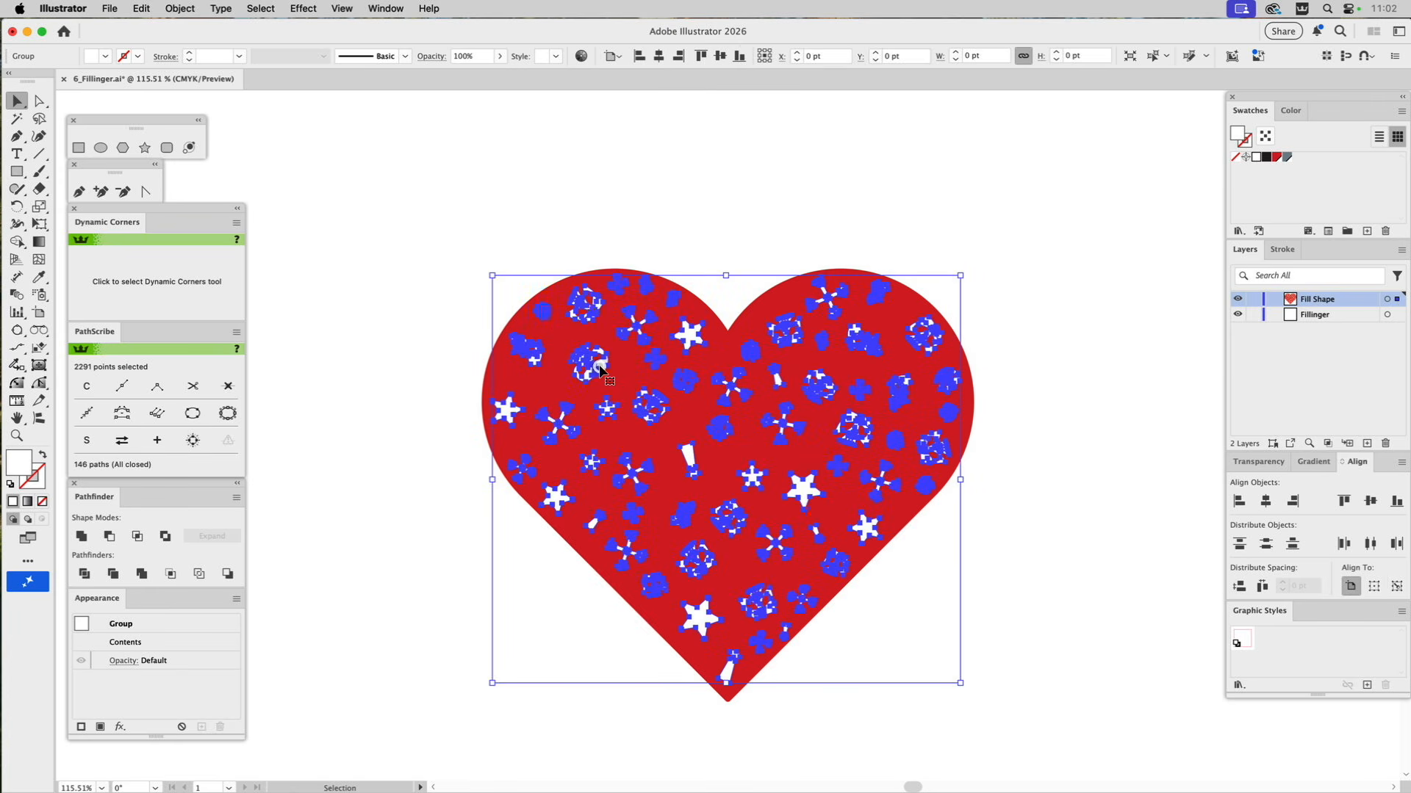
double_click(601, 371)
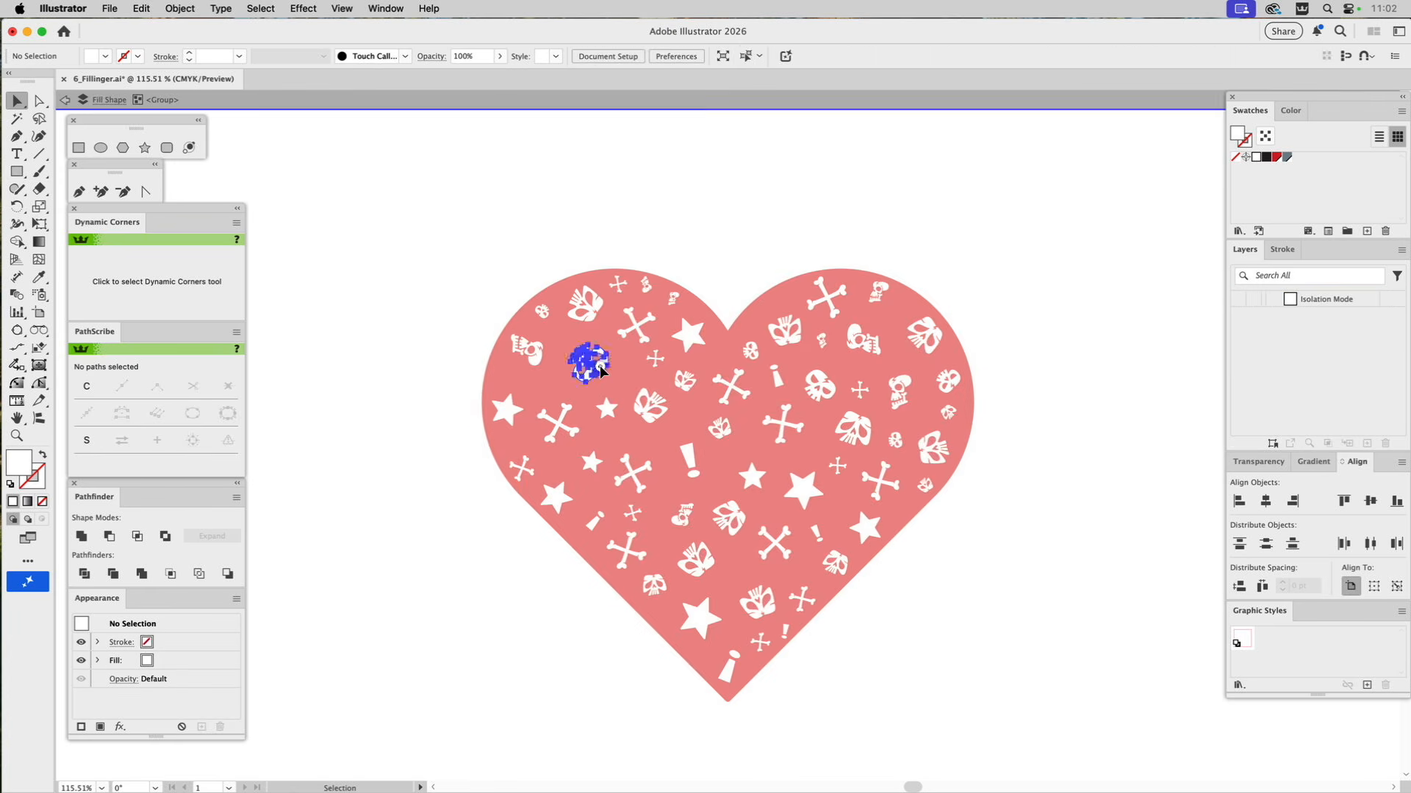
left_click(600, 371)
left_click_drag(611, 384, 624, 390)
left_click(737, 513)
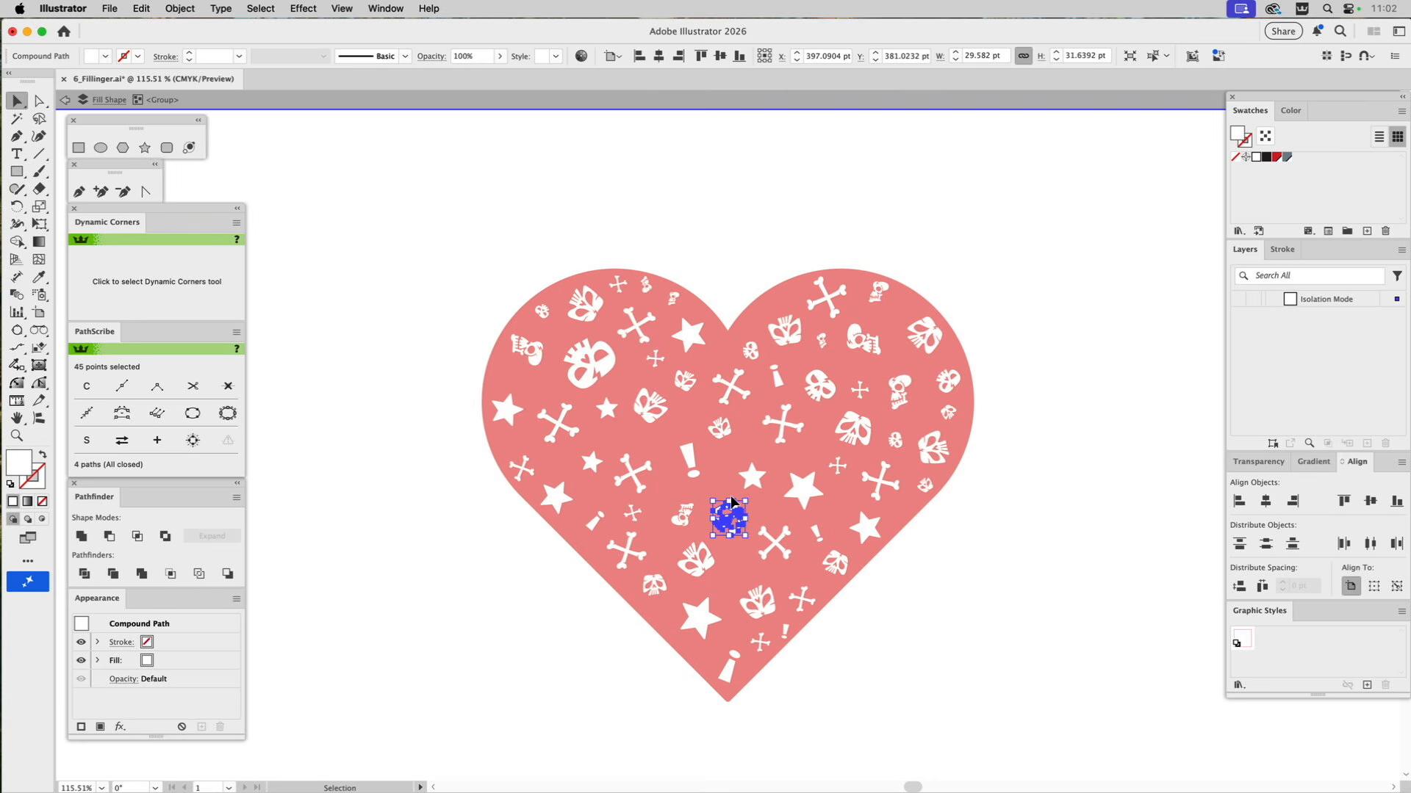
left_click_drag(731, 500, 769, 486)
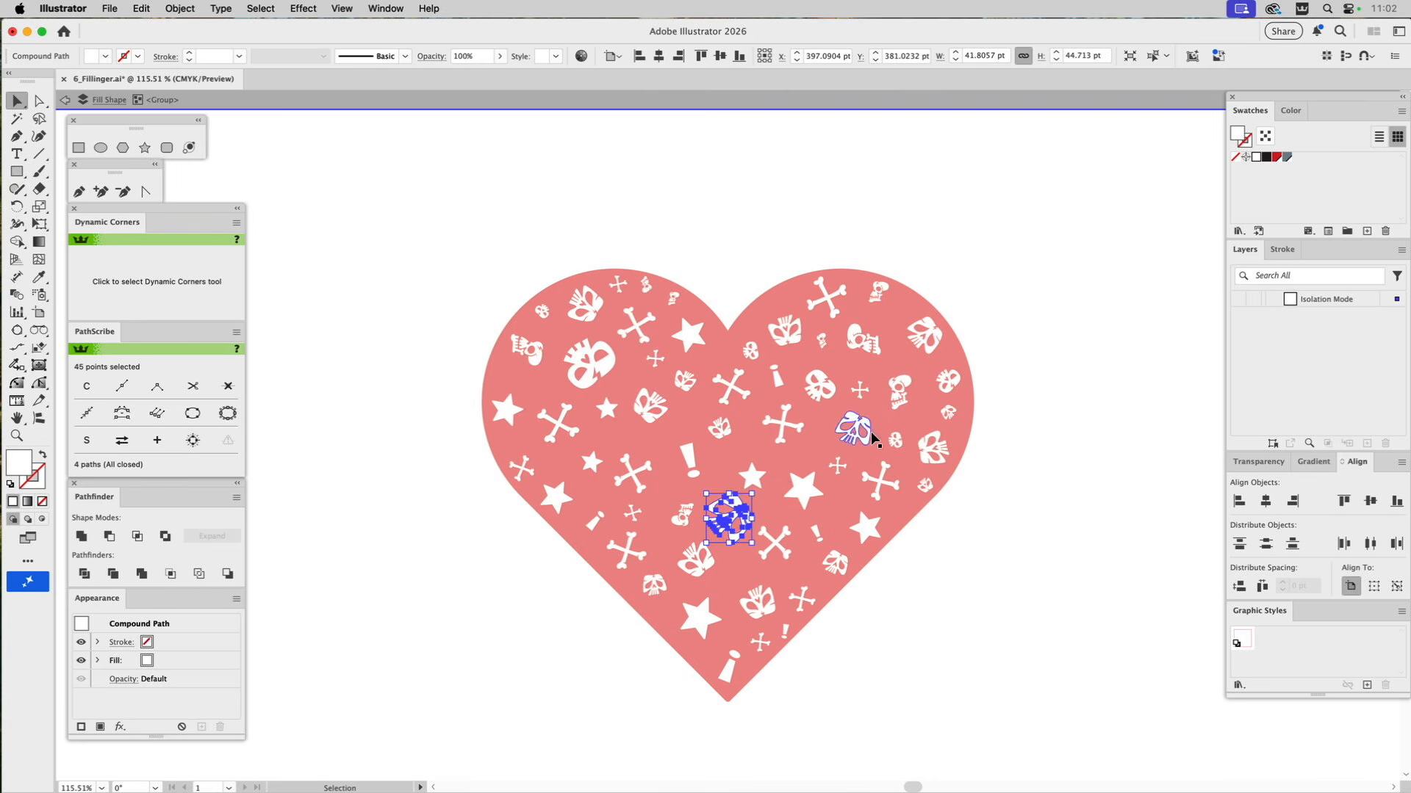
left_click(903, 395)
mouse_move(911, 395)
left_mouse_down()
mouse_move(928, 395)
mouse_move(915, 376)
left_mouse_up()
left_click(1073, 335)
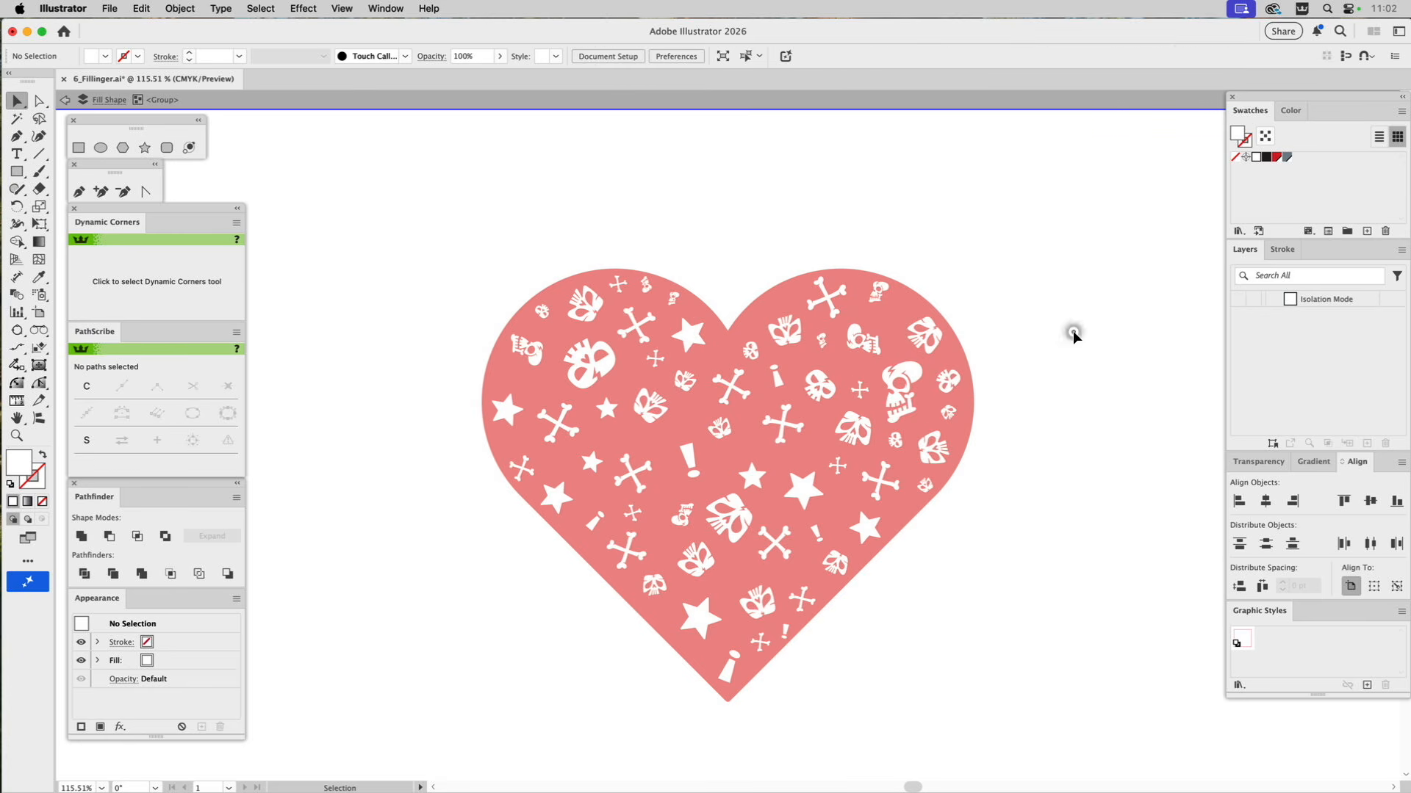
double_click(1073, 338)
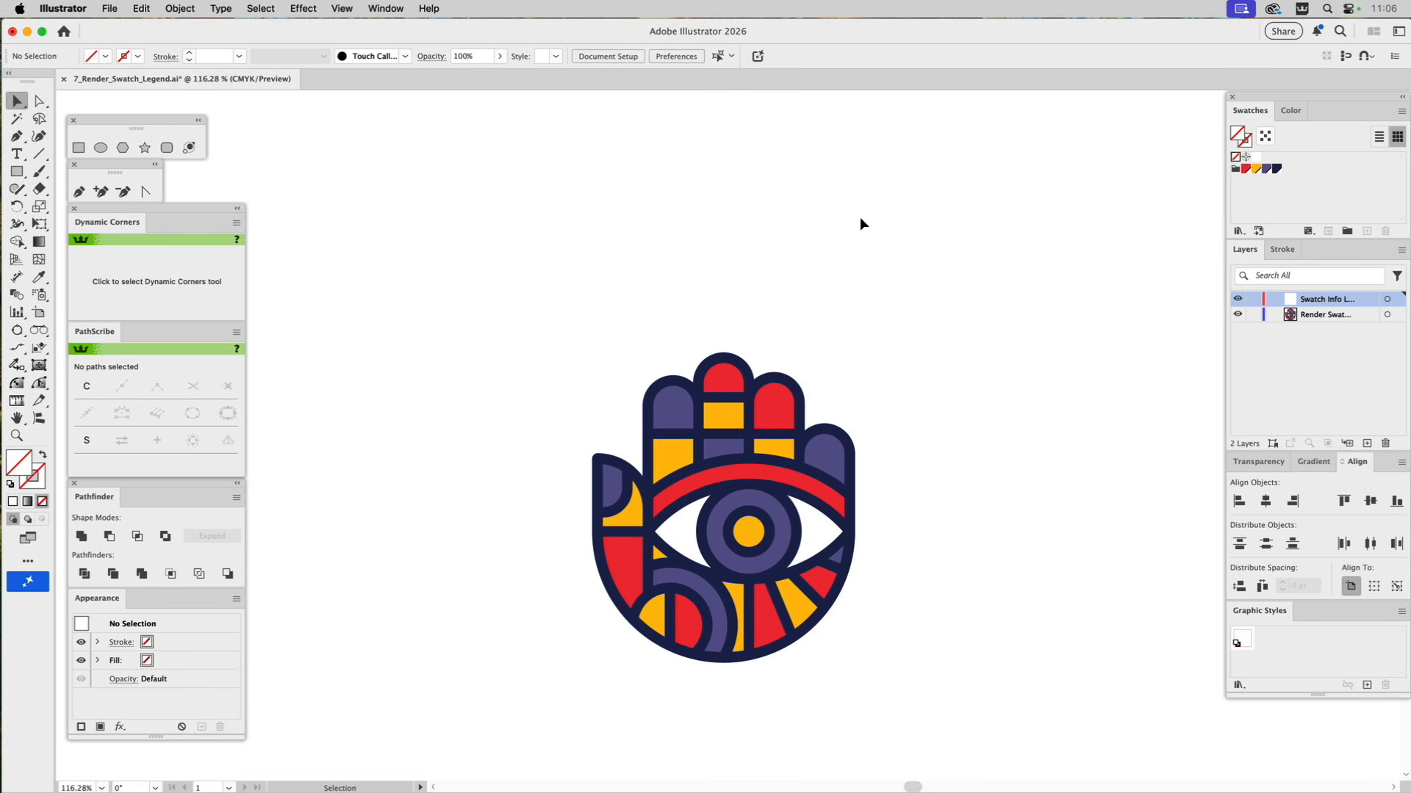
Create swatch info cards for the four-color swatch group with the existing settings, and place them above the hand artwork.
left_click(1238, 171)
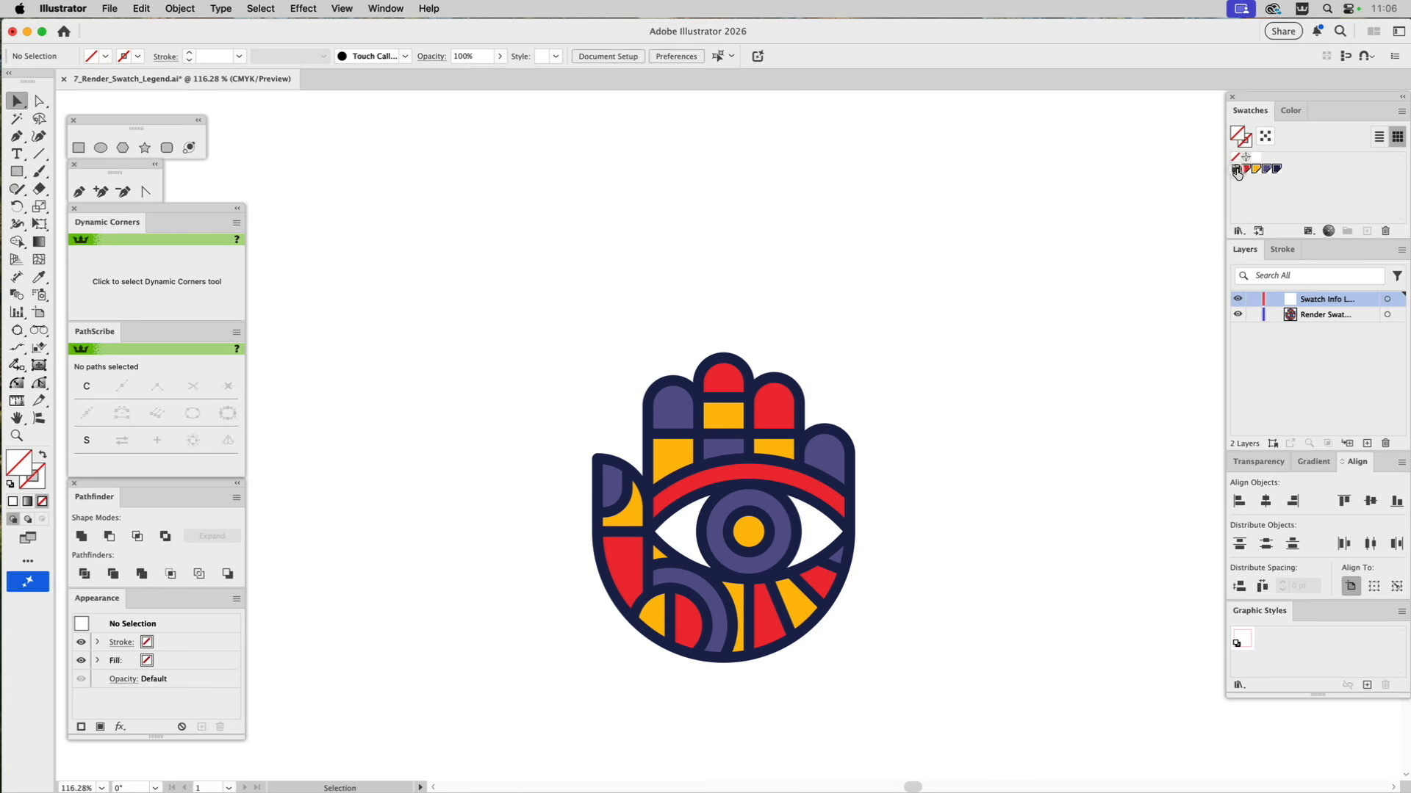
left_click(1401, 112)
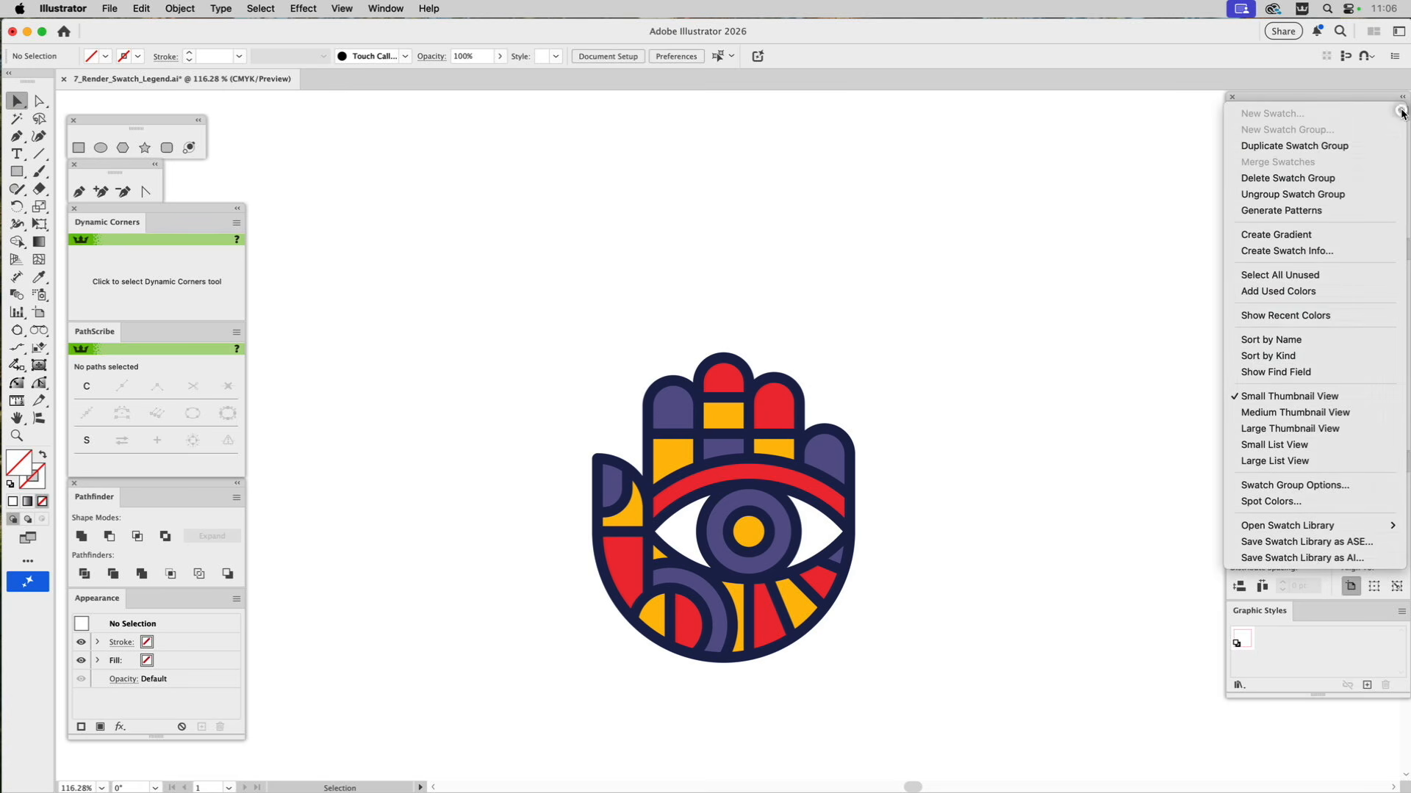
left_click(1304, 252)
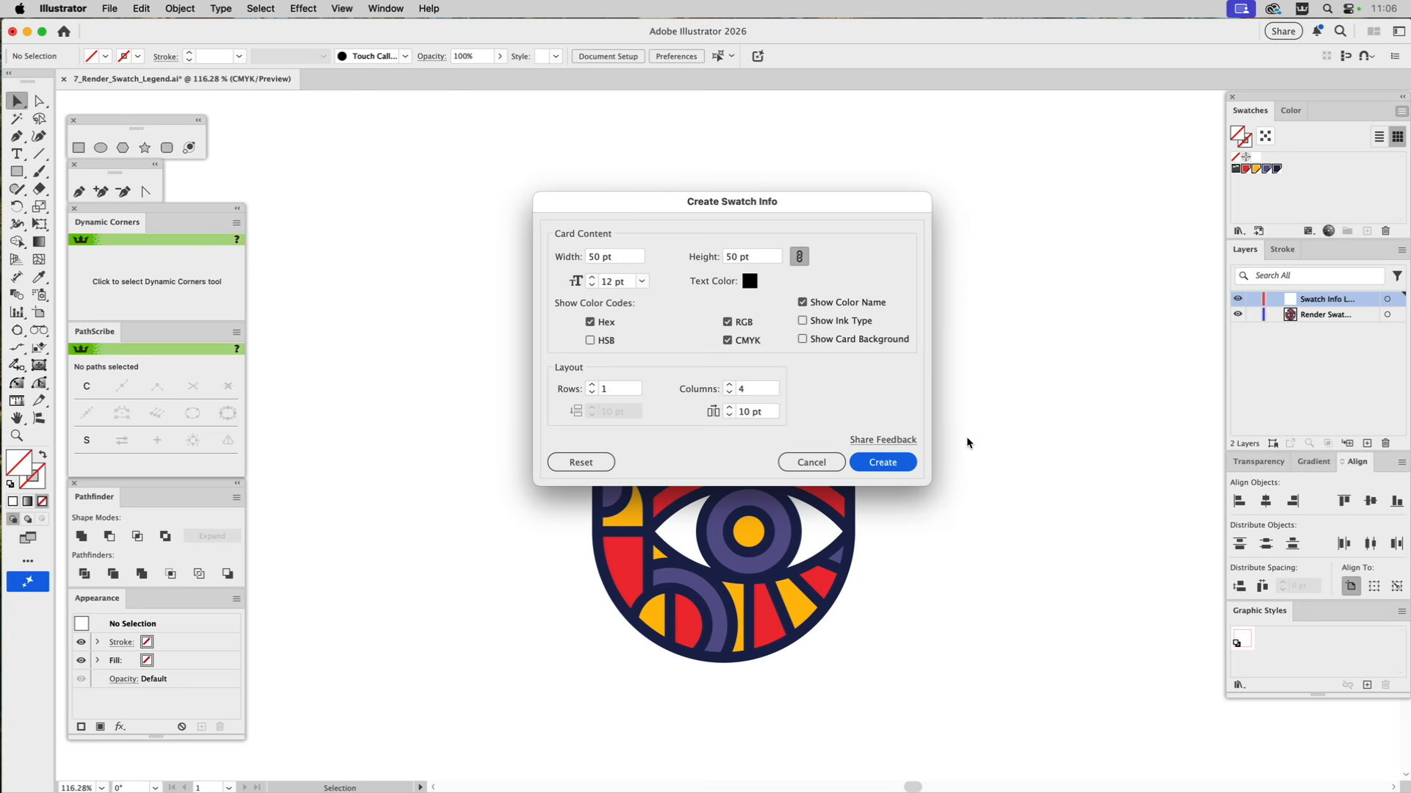
left_click(878, 462)
left_click_drag(958, 475, 584, 188)
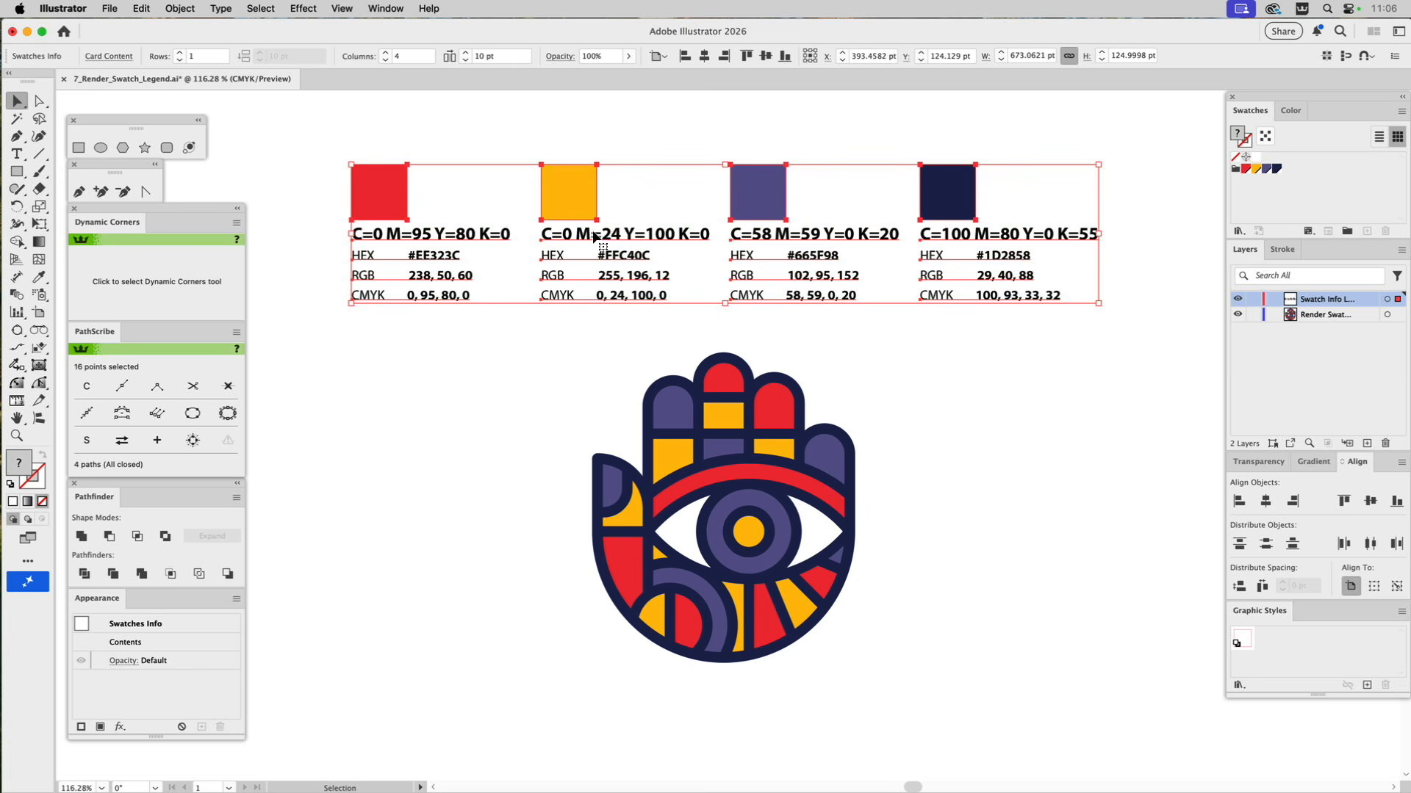
left_click(465, 333)
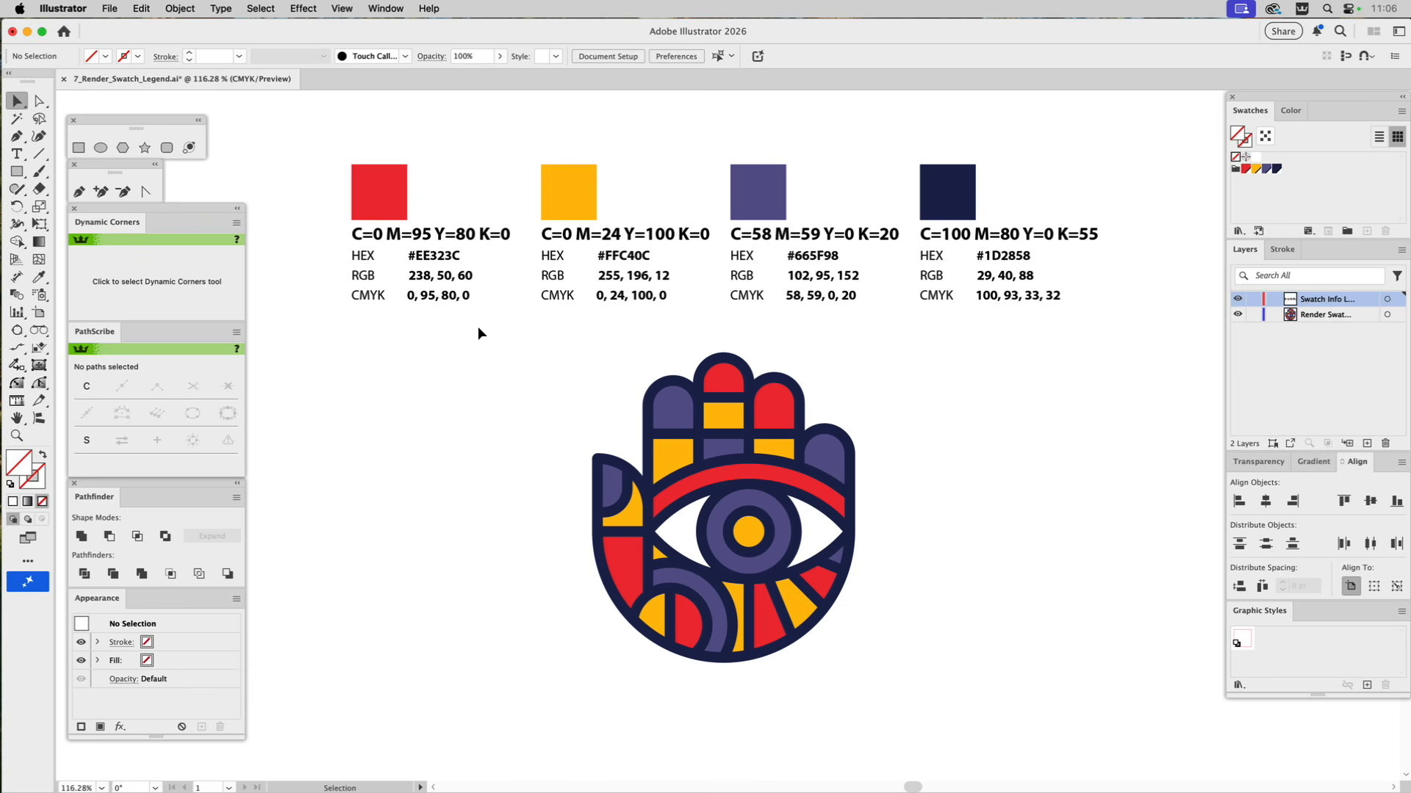
Delete the swatch info cards above the hand artwork.
left_click(568, 189)
key("Delete")
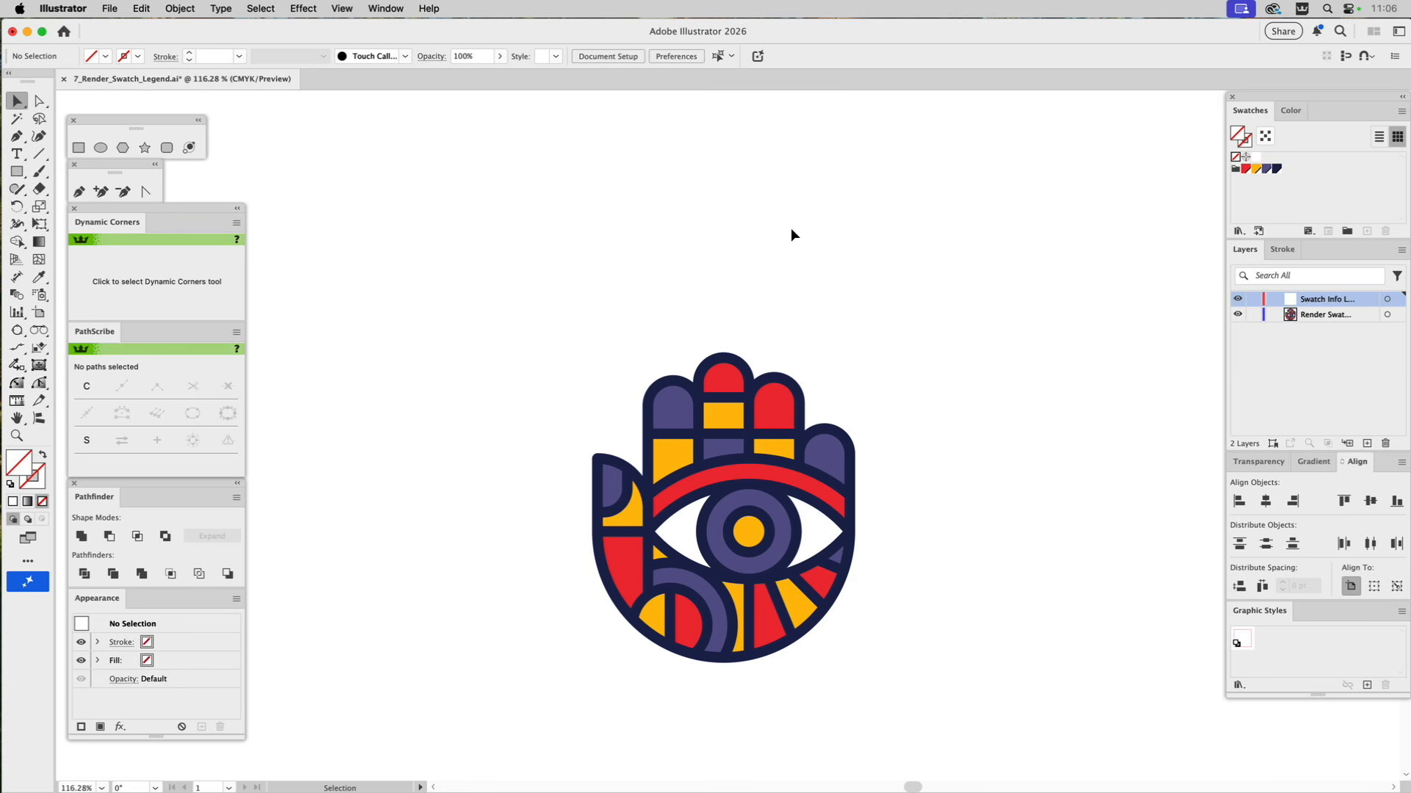
Run the Render_Swatch_Legend script with the four-color swatch group selected, and move its dialog clear of the hand artwork.
key("space")
left_click_drag(796, 228, 798, 287)
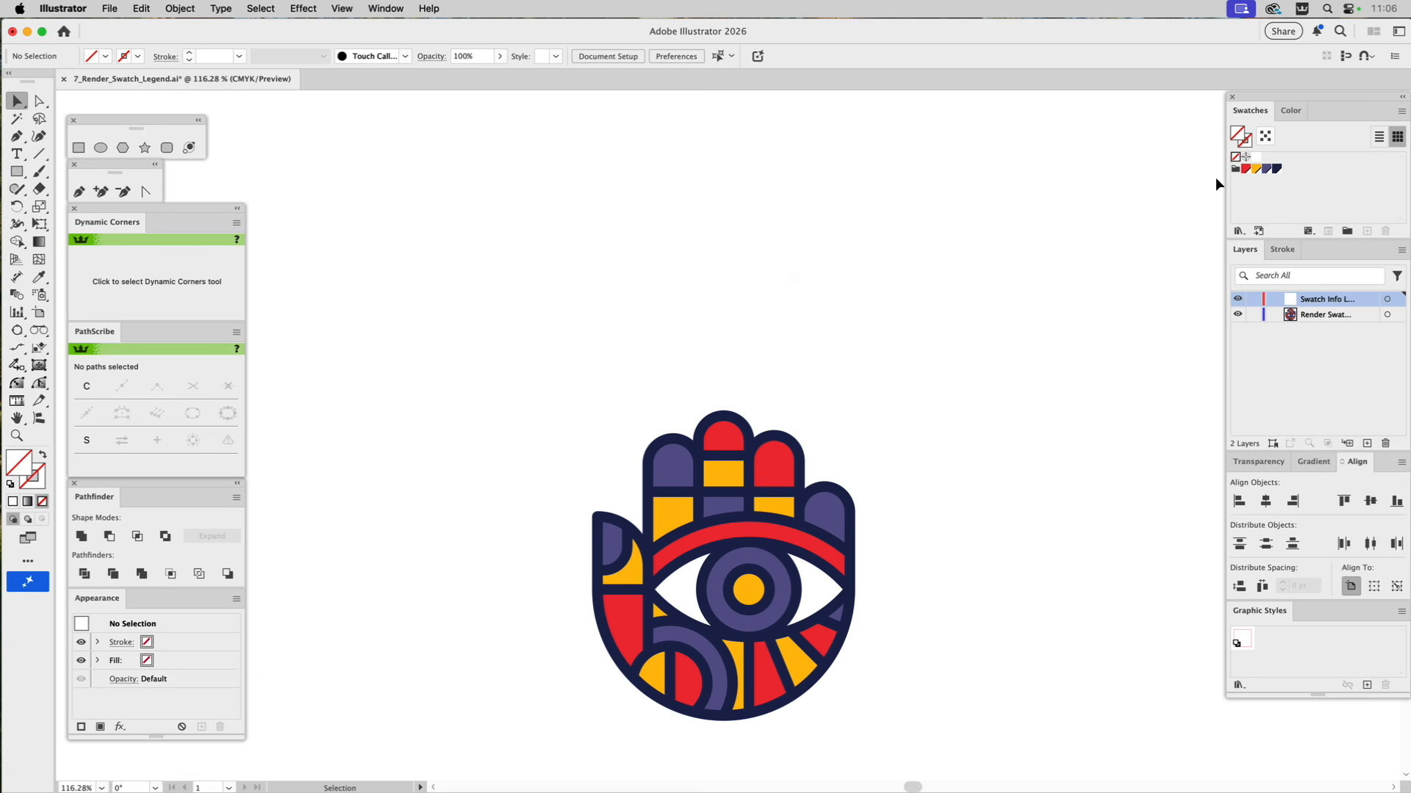
left_click(1237, 171)
left_click(109, 8)
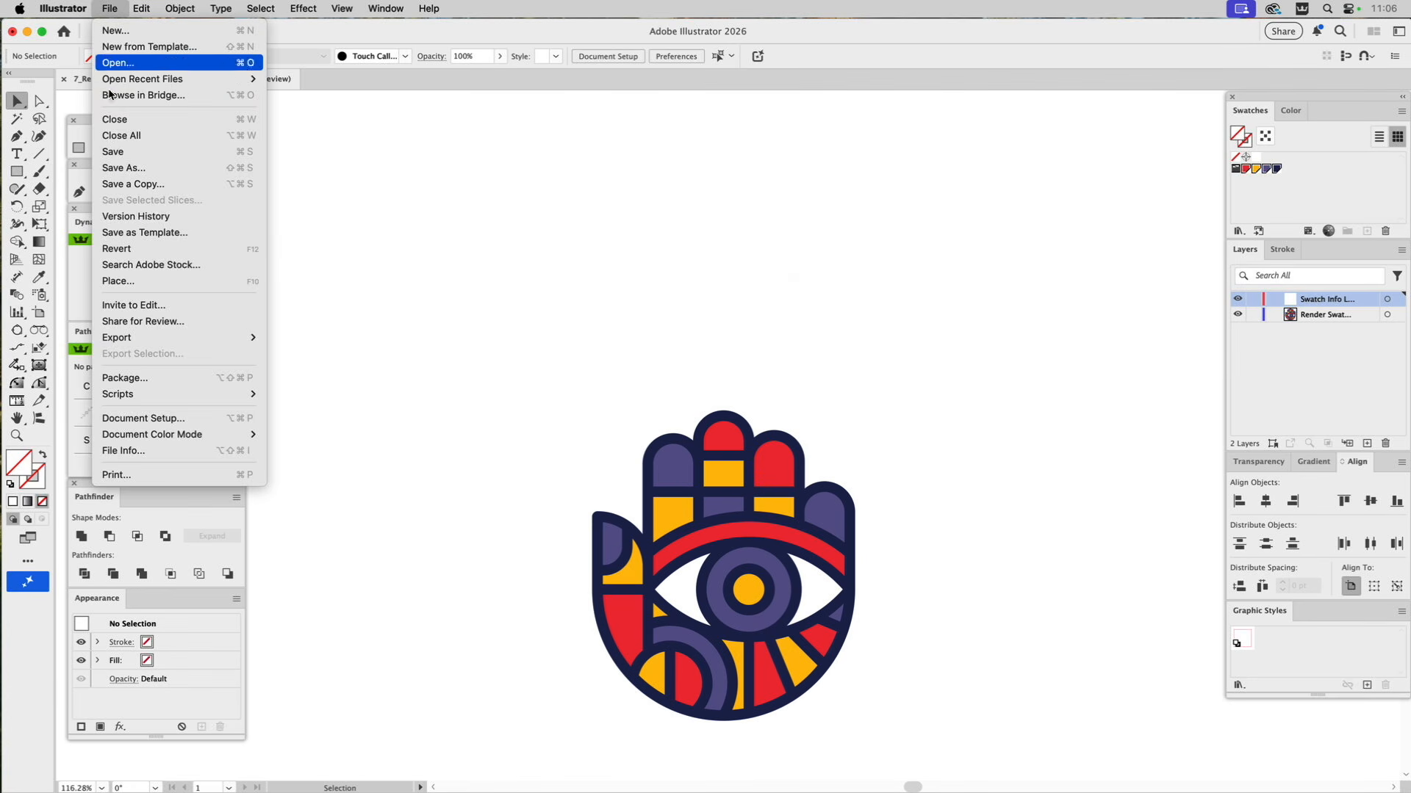
mouse_move(129, 395)
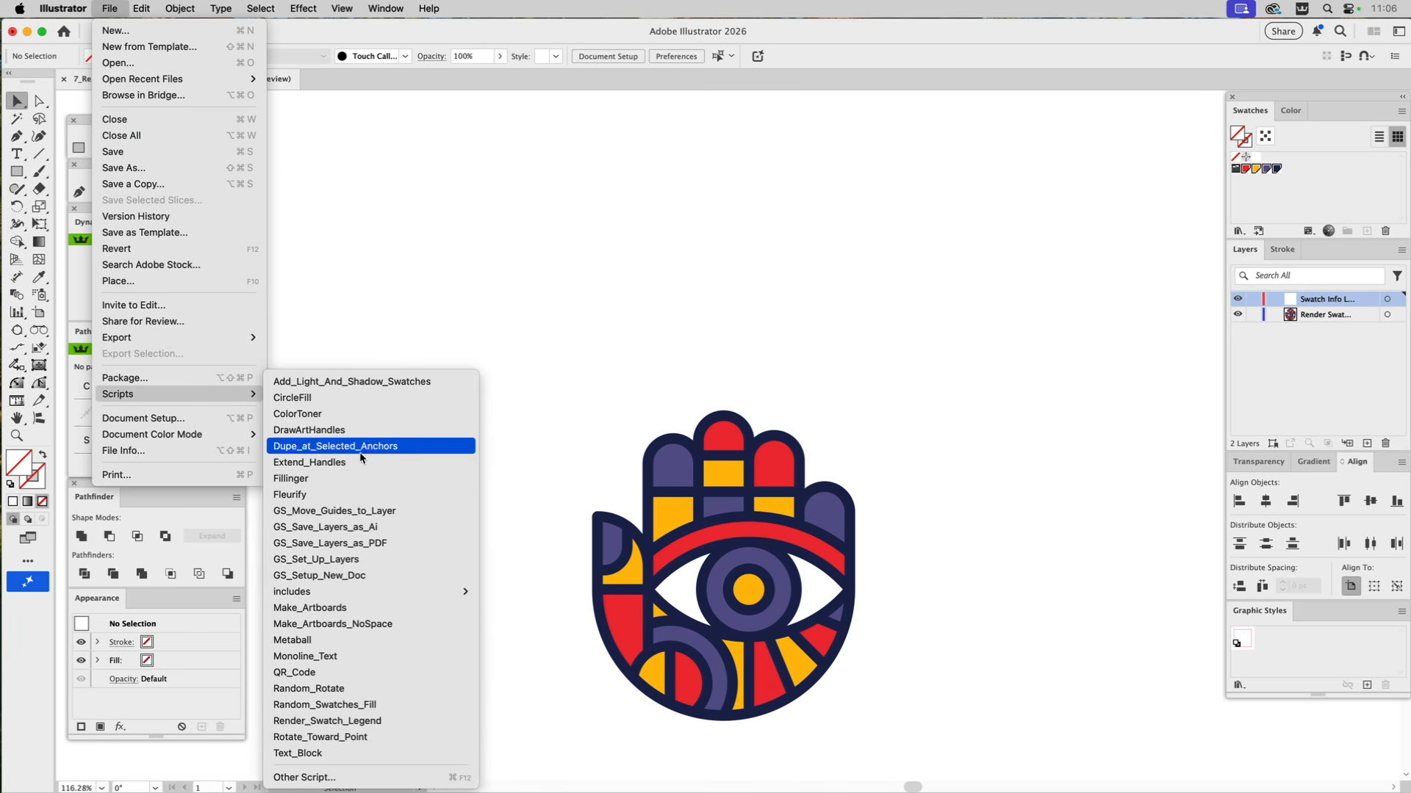
left_click(350, 721)
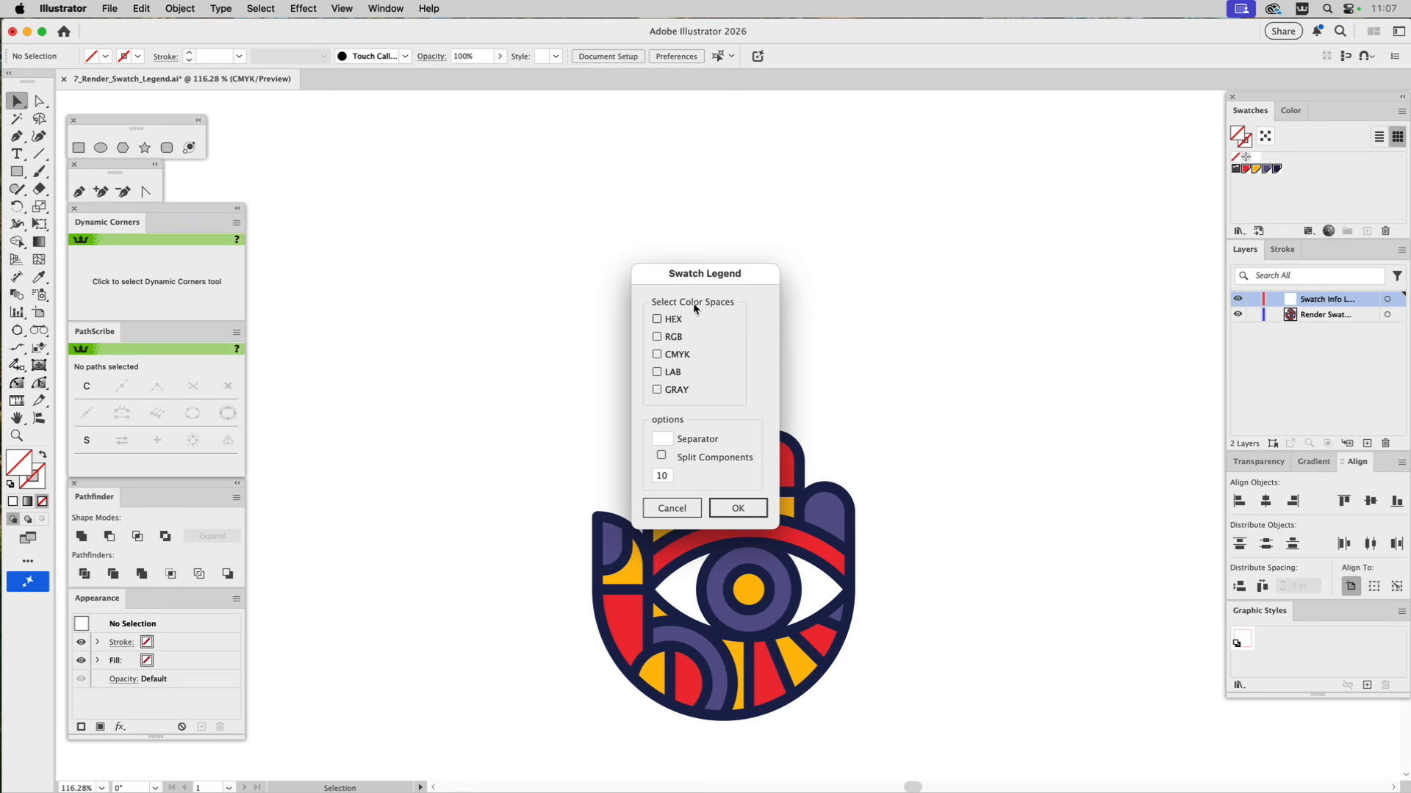
left_click_drag(698, 270, 446, 261)
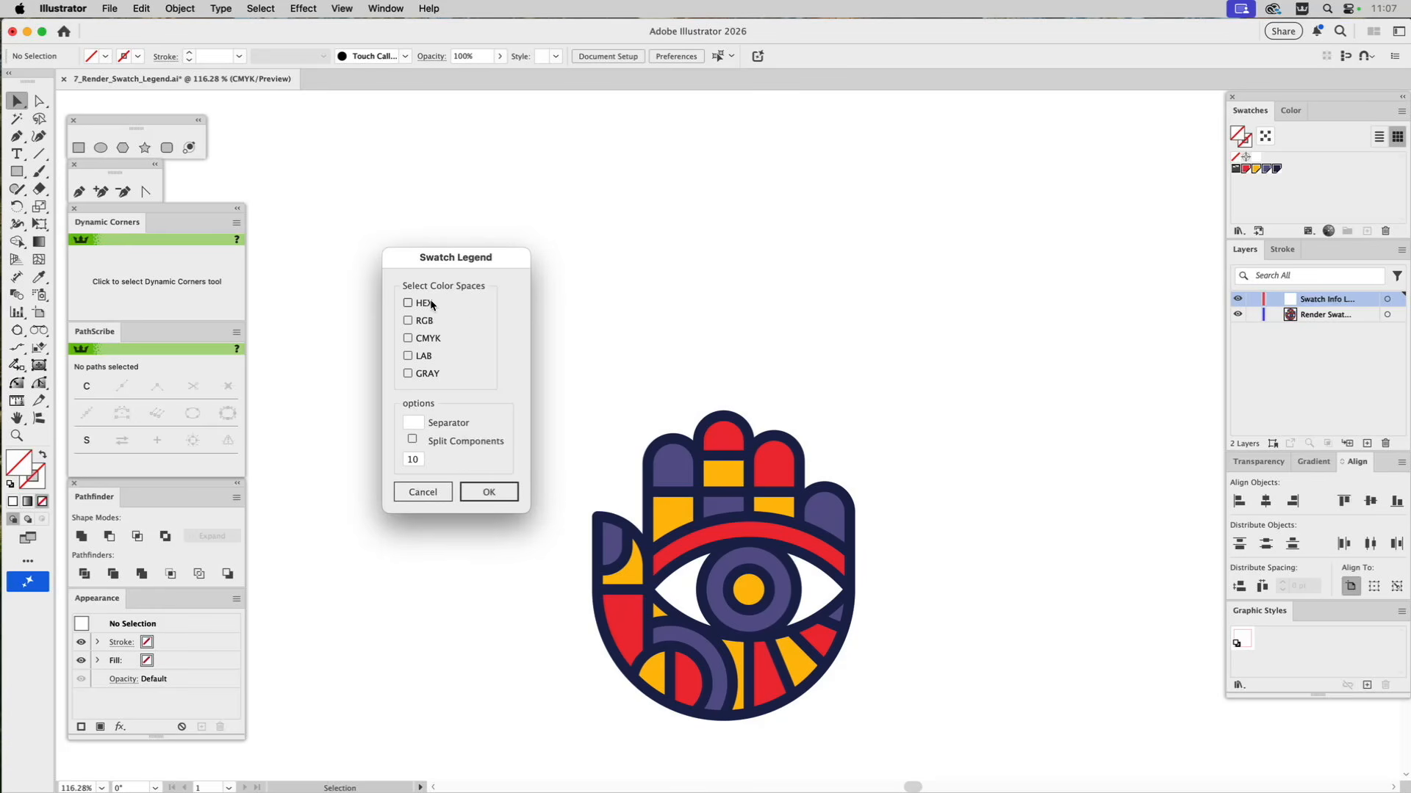
Generate the swatch legend with HEX, RGB and CMYK values, and position it above the hand artwork.
left_click(409, 304)
left_click(407, 321)
left_click(408, 339)
left_click(483, 494)
left_click_drag(551, 406, 639, 354)
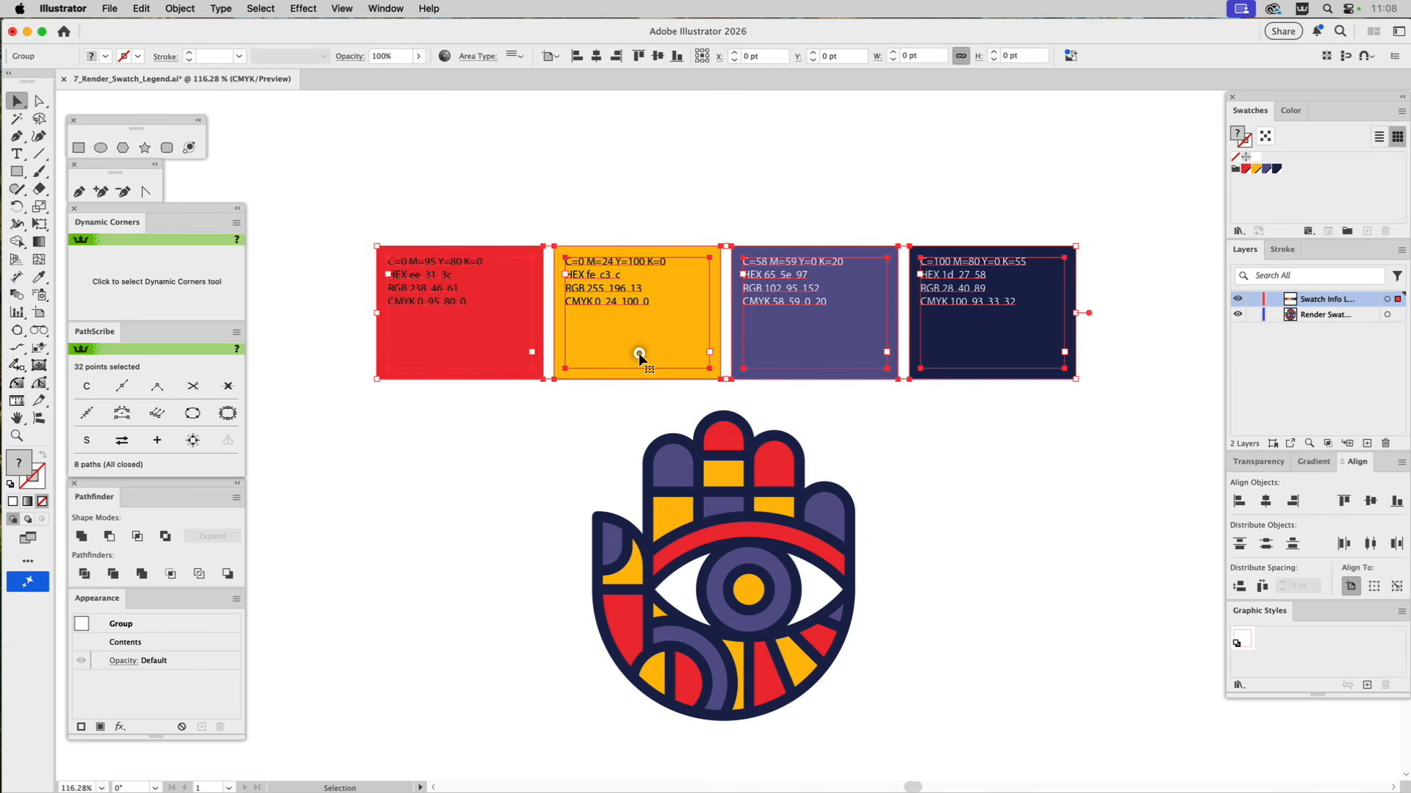
left_click(619, 213)
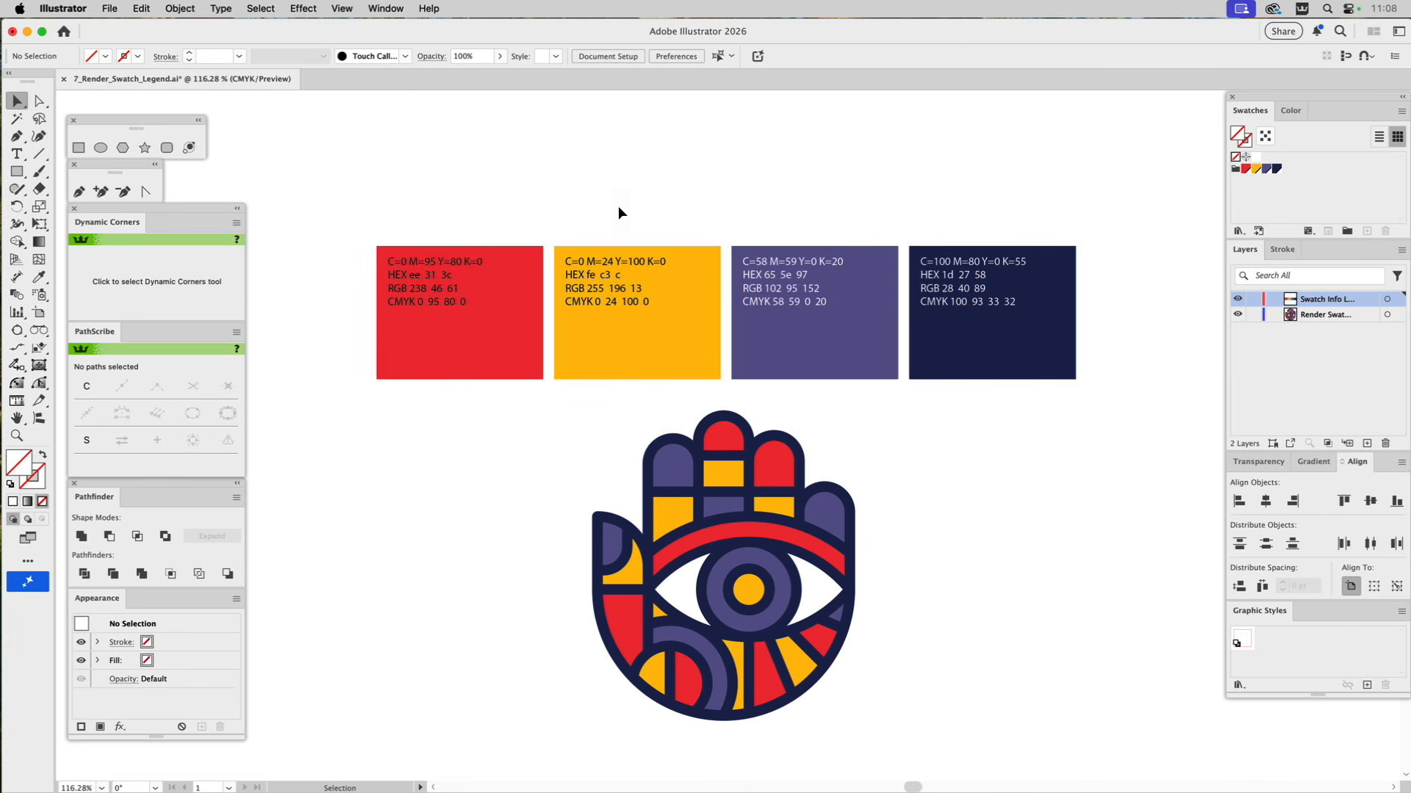
Replace the color name on the red swatch card with "HANDY RED" and make it Bold.
key("a")
left_click(455, 268)
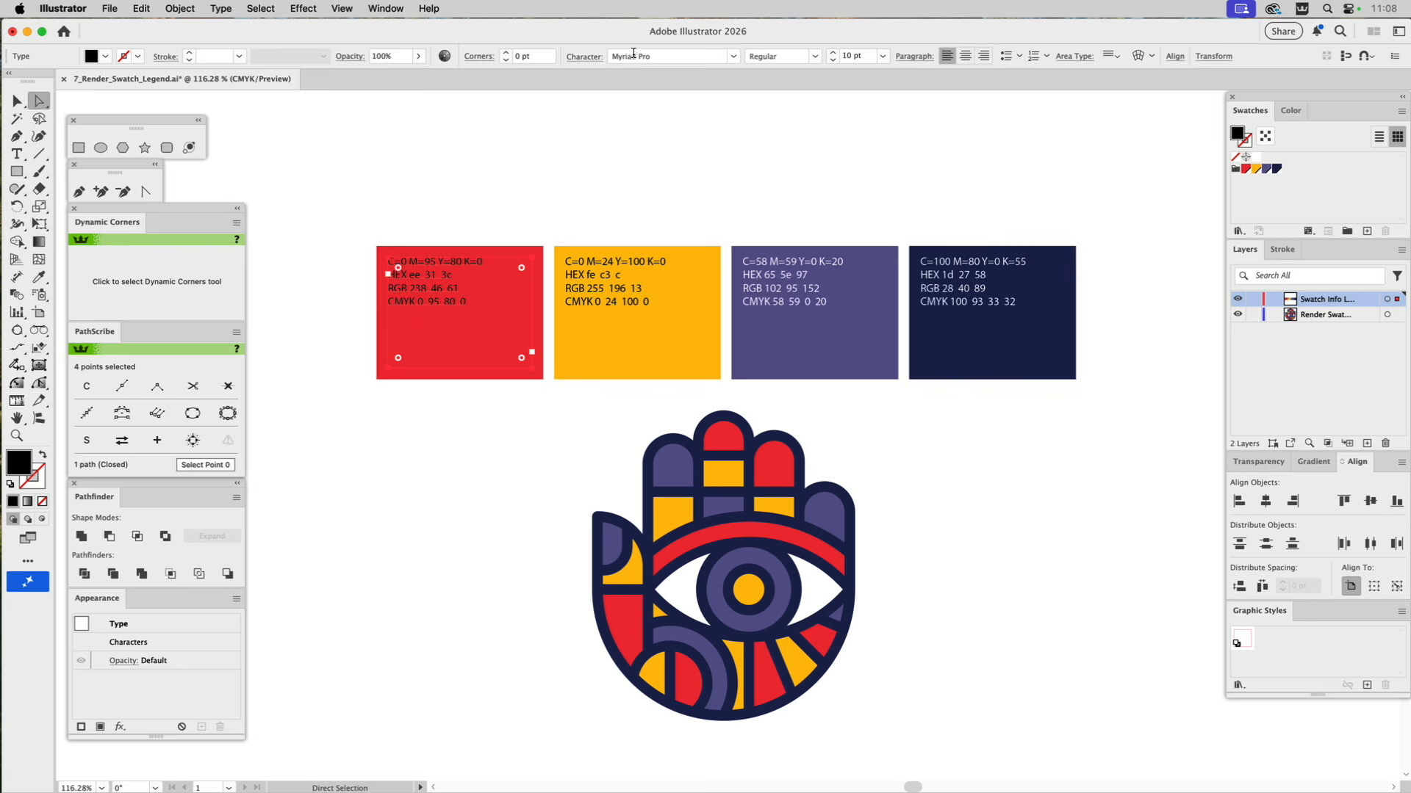
key("t")
left_click(471, 261)
left_click_drag(471, 262, 371, 255)
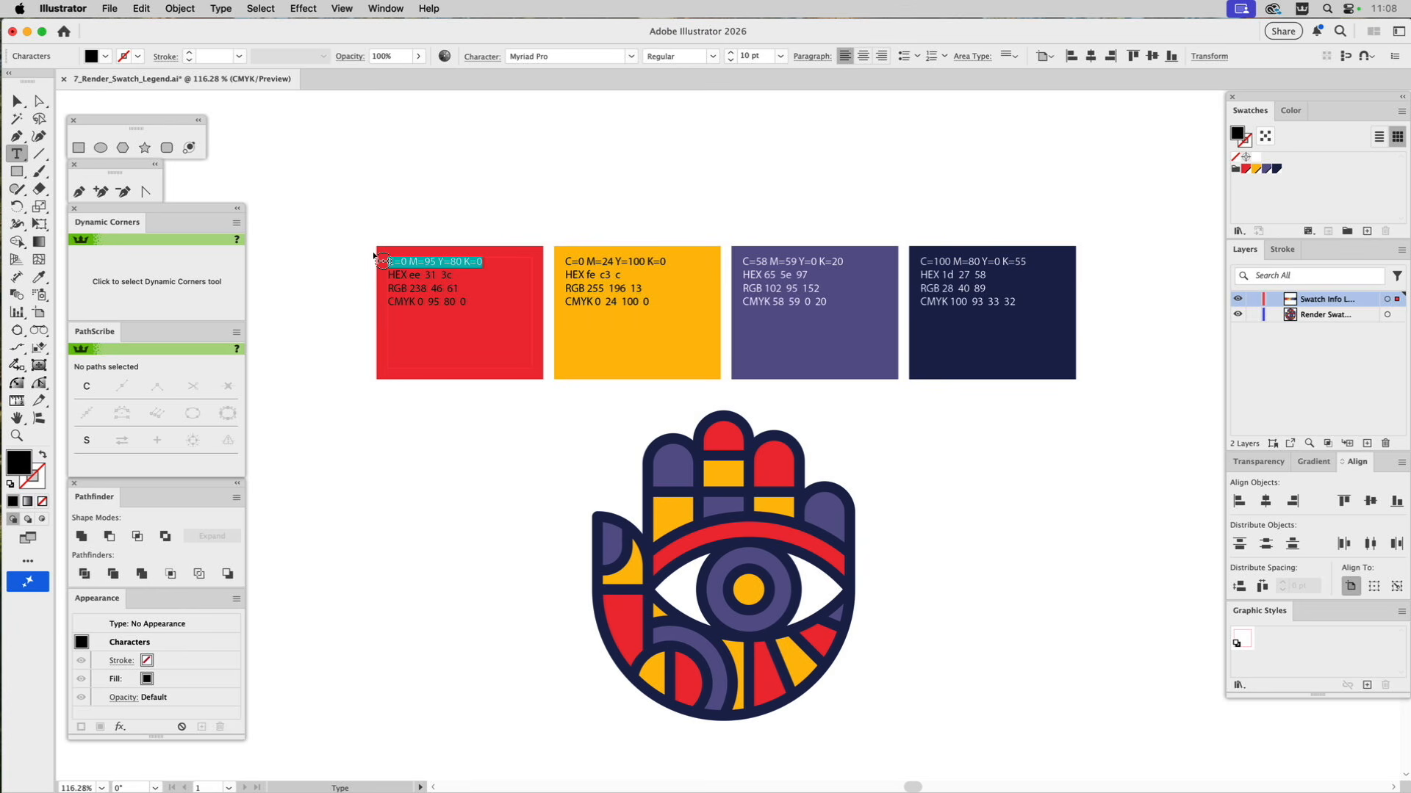
type("HANDY RED")
triple_click(436, 260)
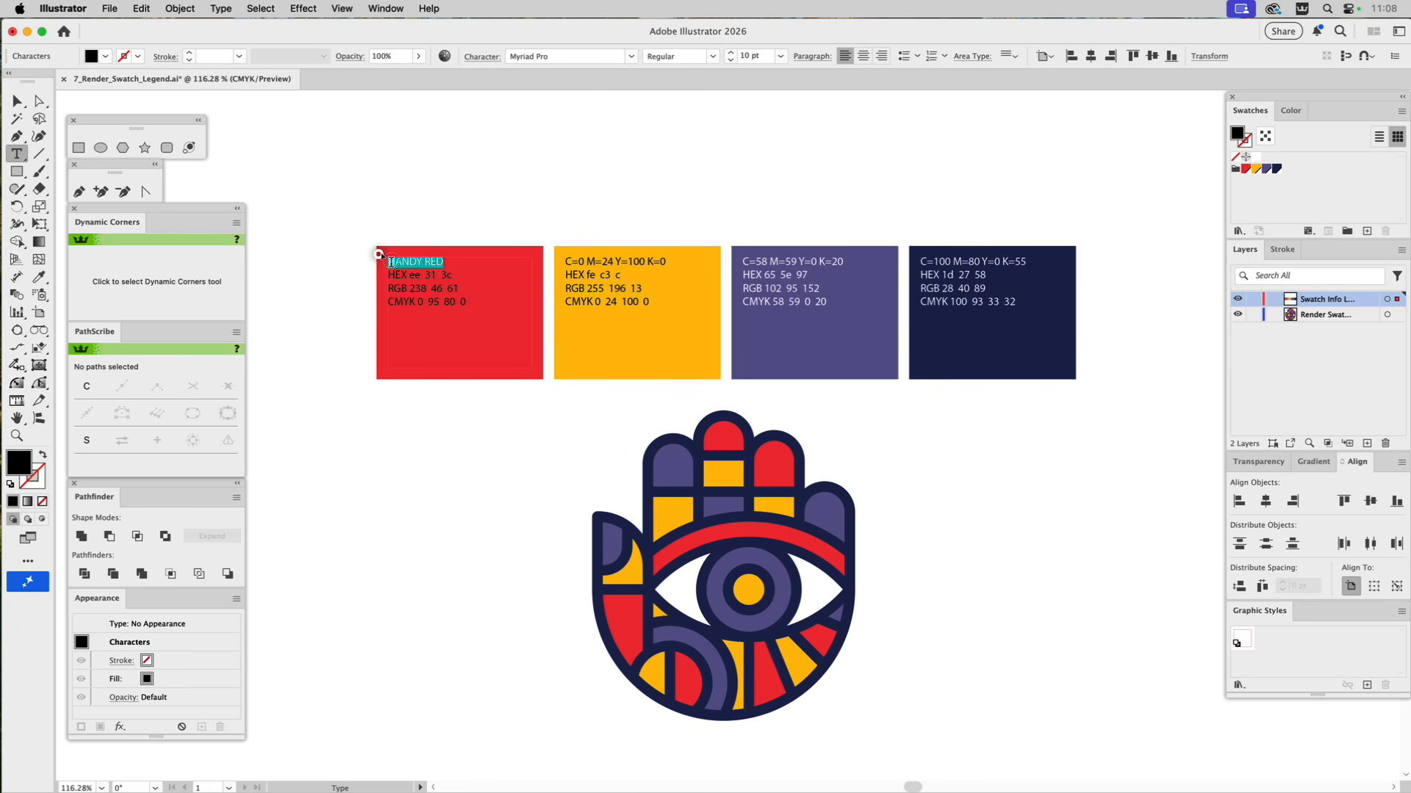
left_click(712, 56)
left_click(674, 129)
Color all the text on the red swatch card white.
key("super+a")
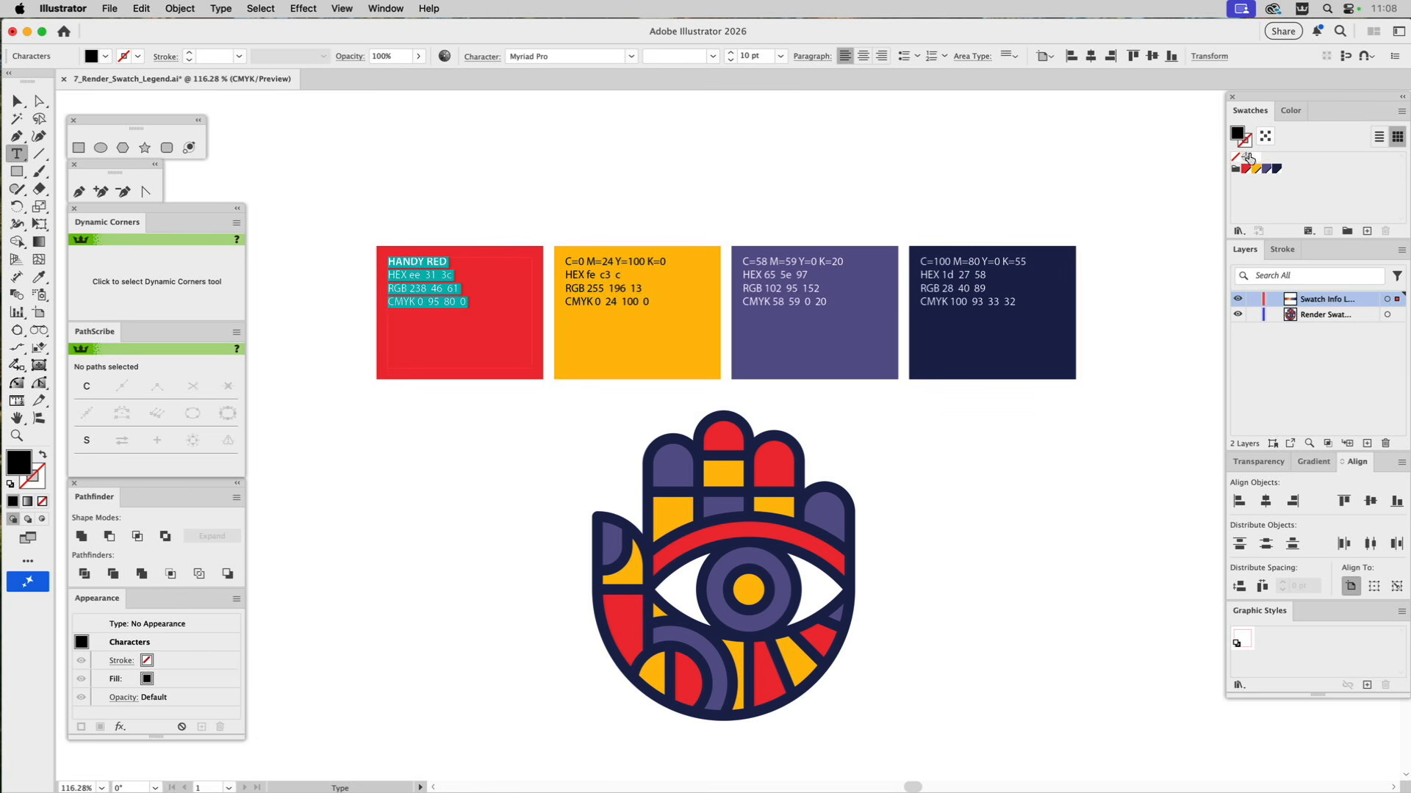
left_click(1256, 157)
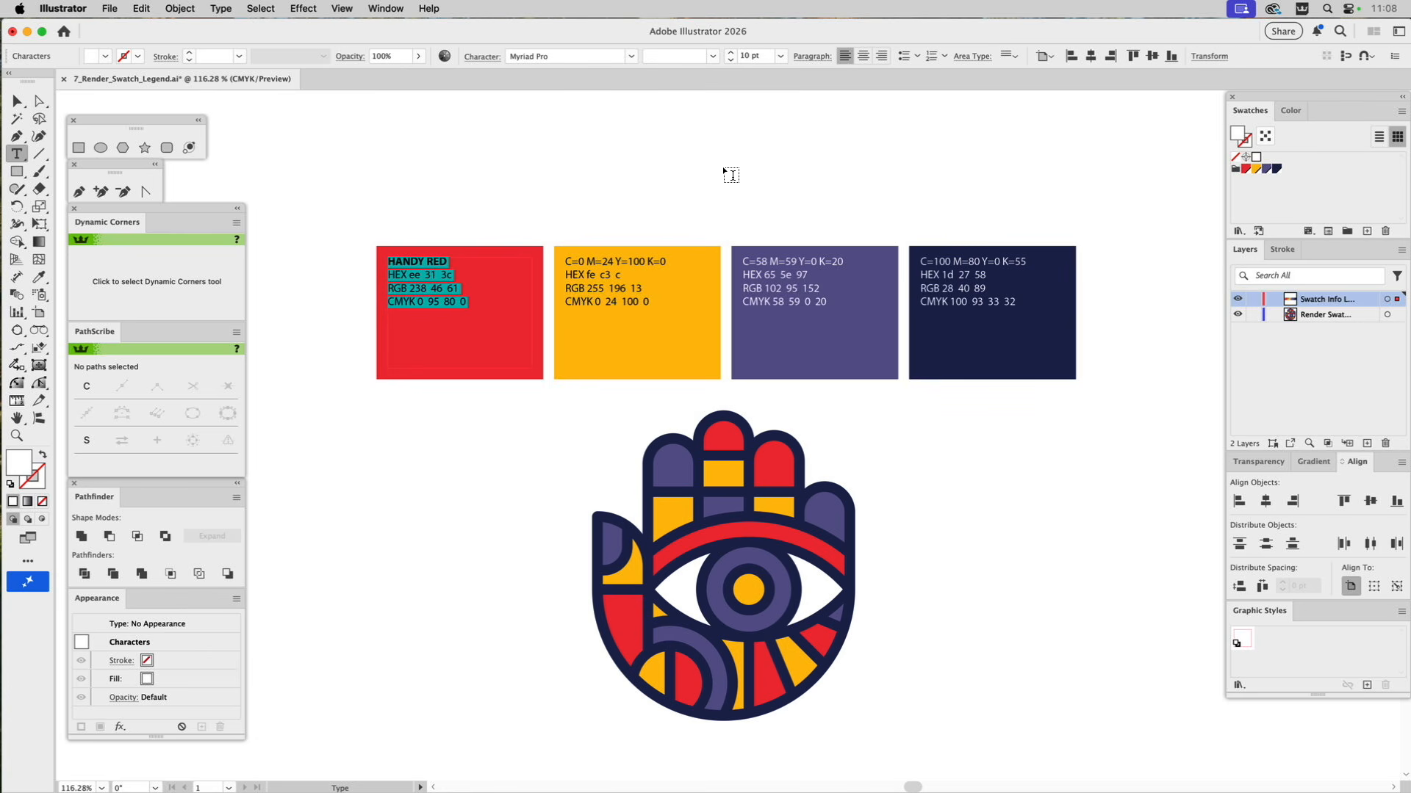
left_click(695, 166, "super")
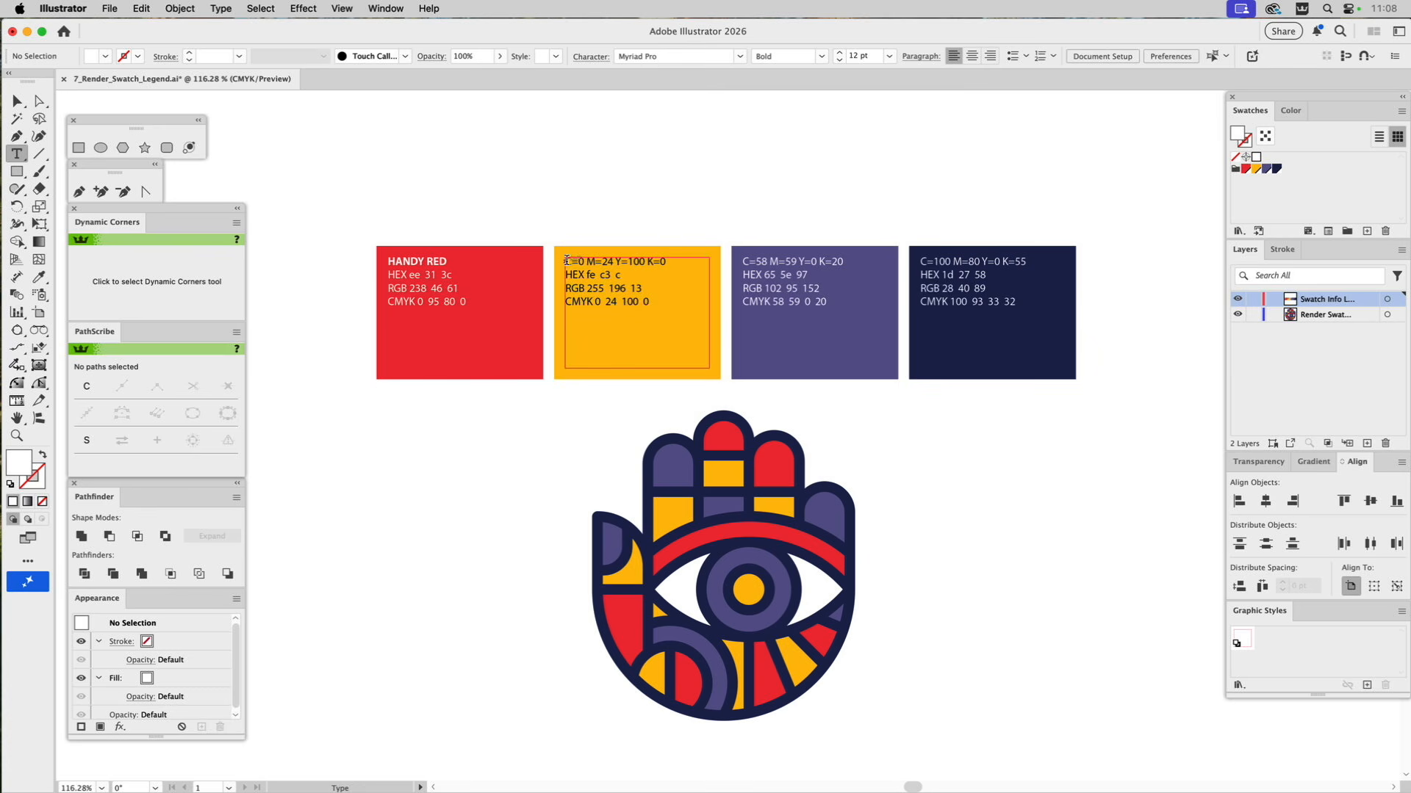
Replace the color name on the yellow swatch card with "GOLDFINGER" and make it Bold.
left_click_drag(566, 260, 688, 260)
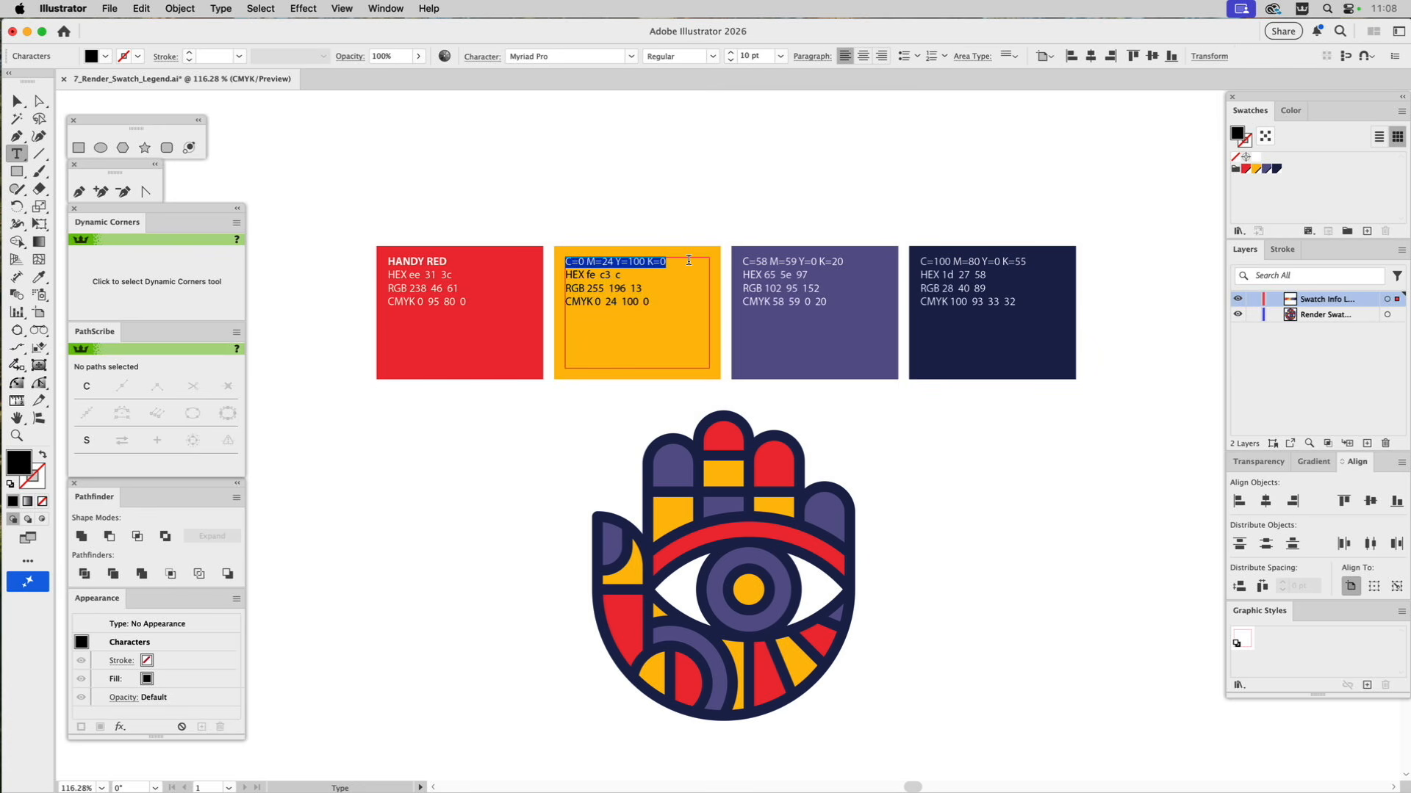
type("GOLD FI")
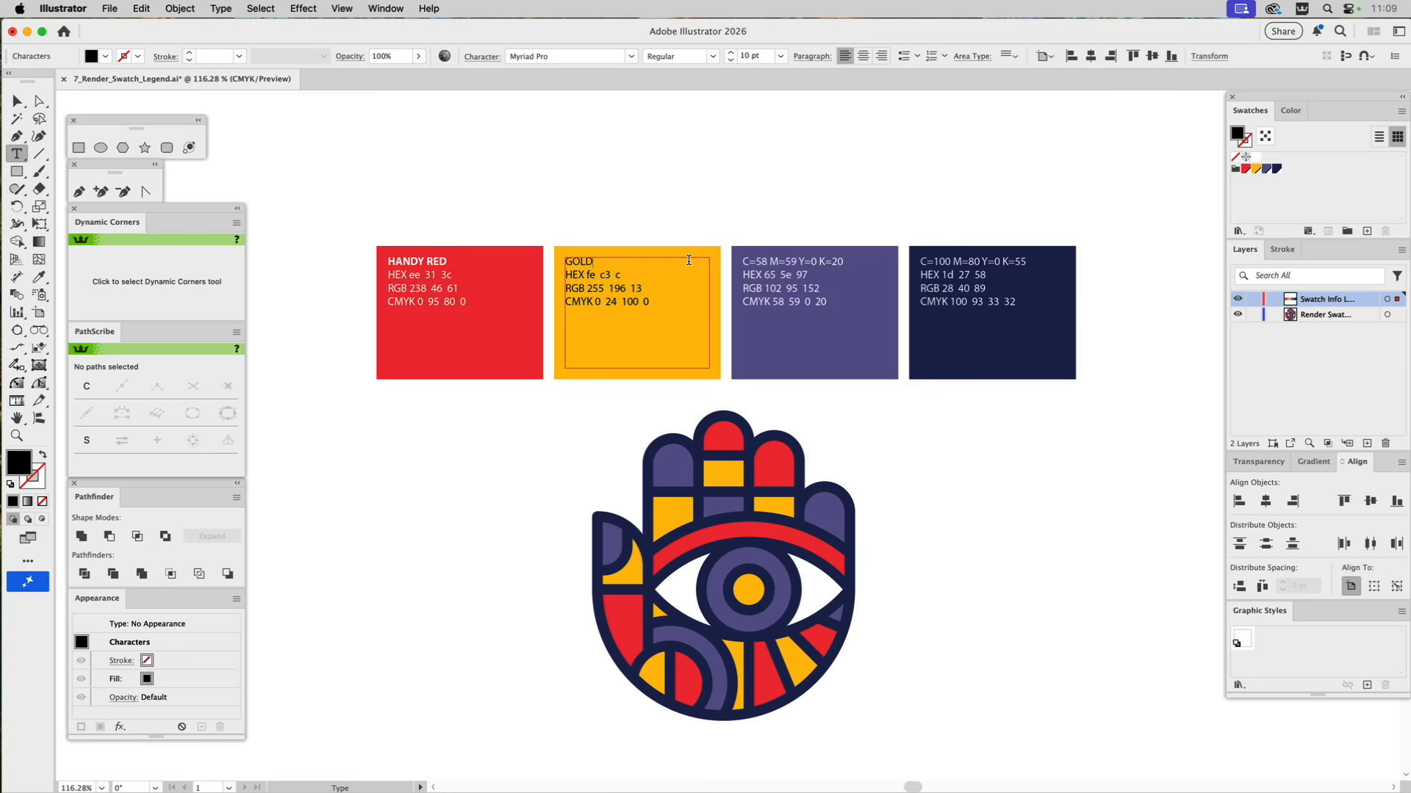
key("BackSpace")
key("BackSpace")
key("BackSpace")
type("FINGER")
left_click_drag(639, 261, 548, 243)
left_click(710, 56)
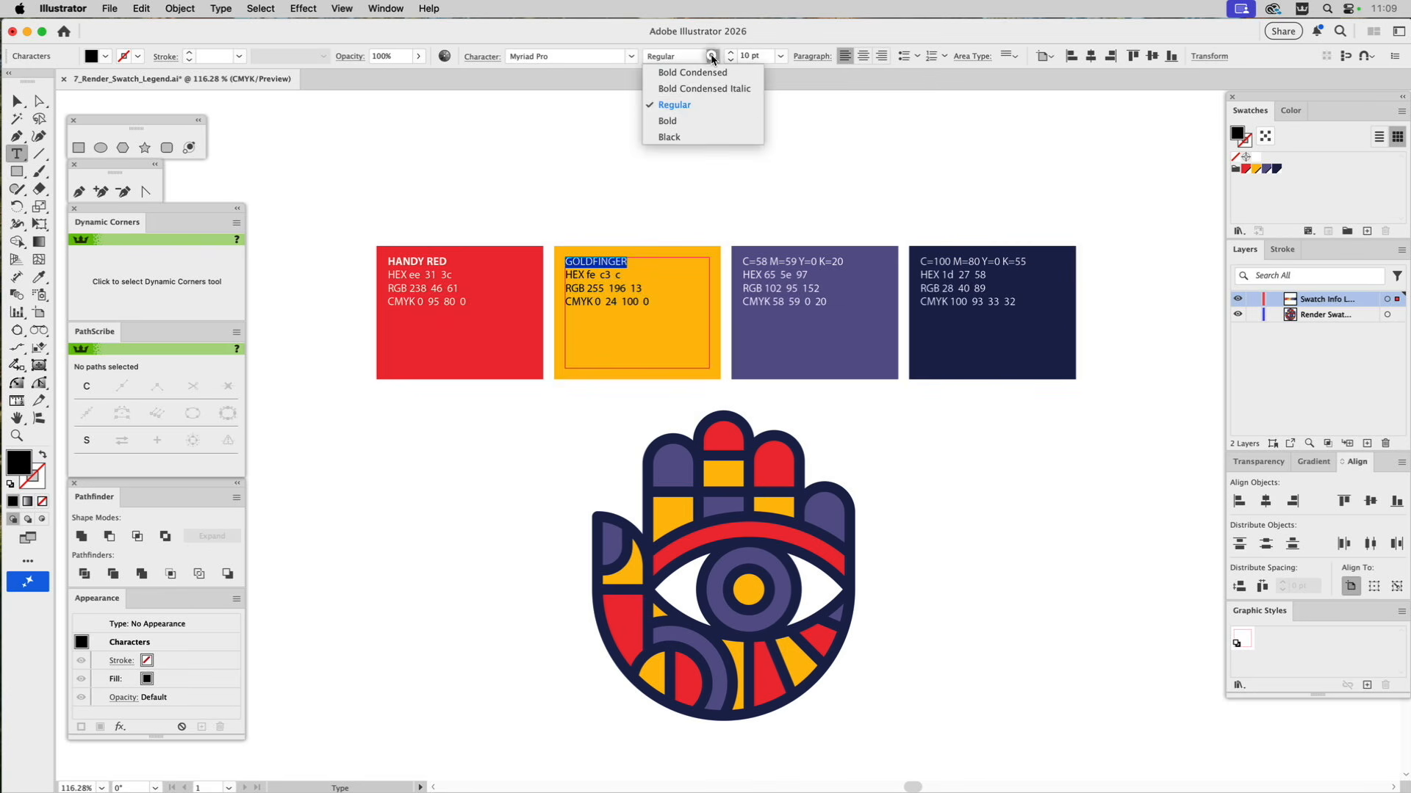
left_click(677, 121)
left_click(765, 187, "super")
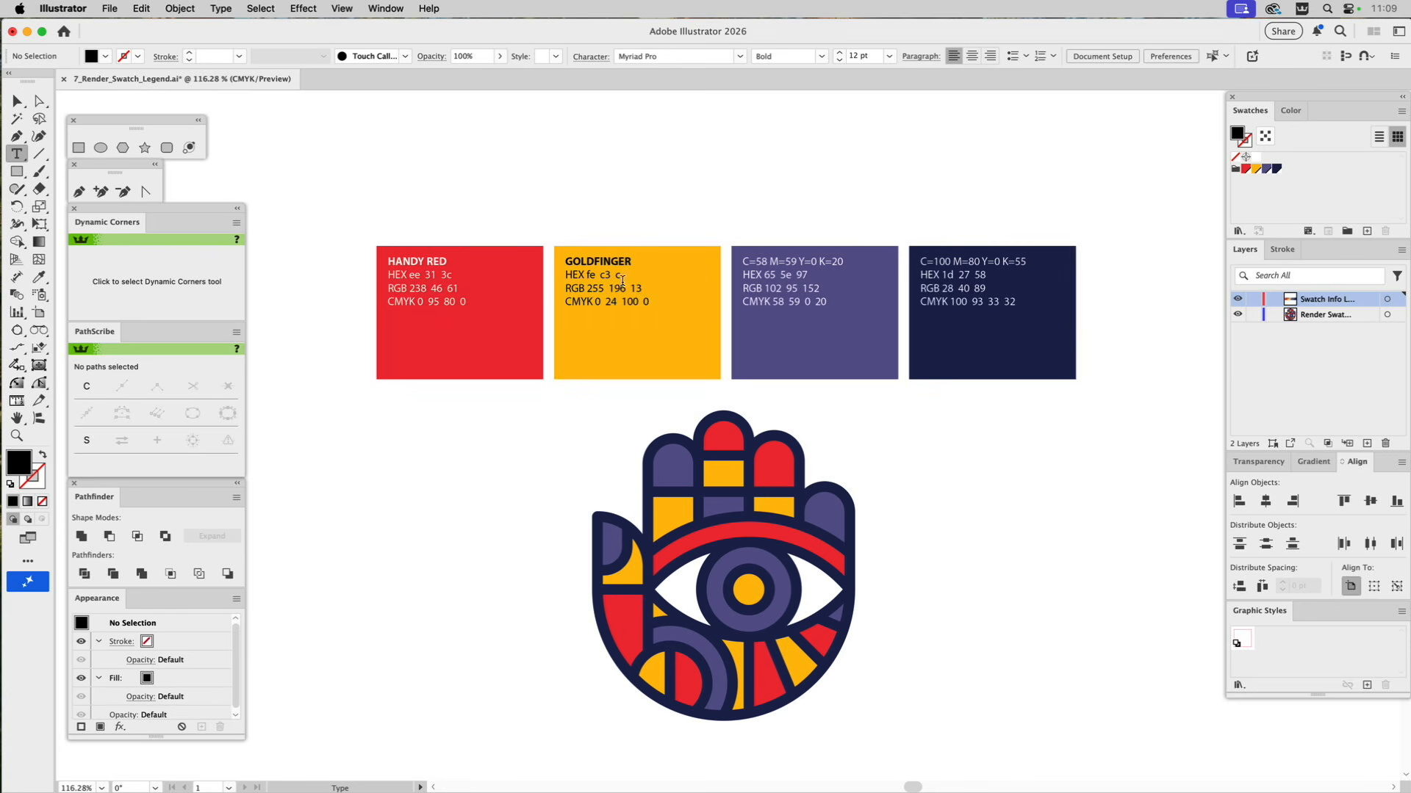
left_click(435, 303)
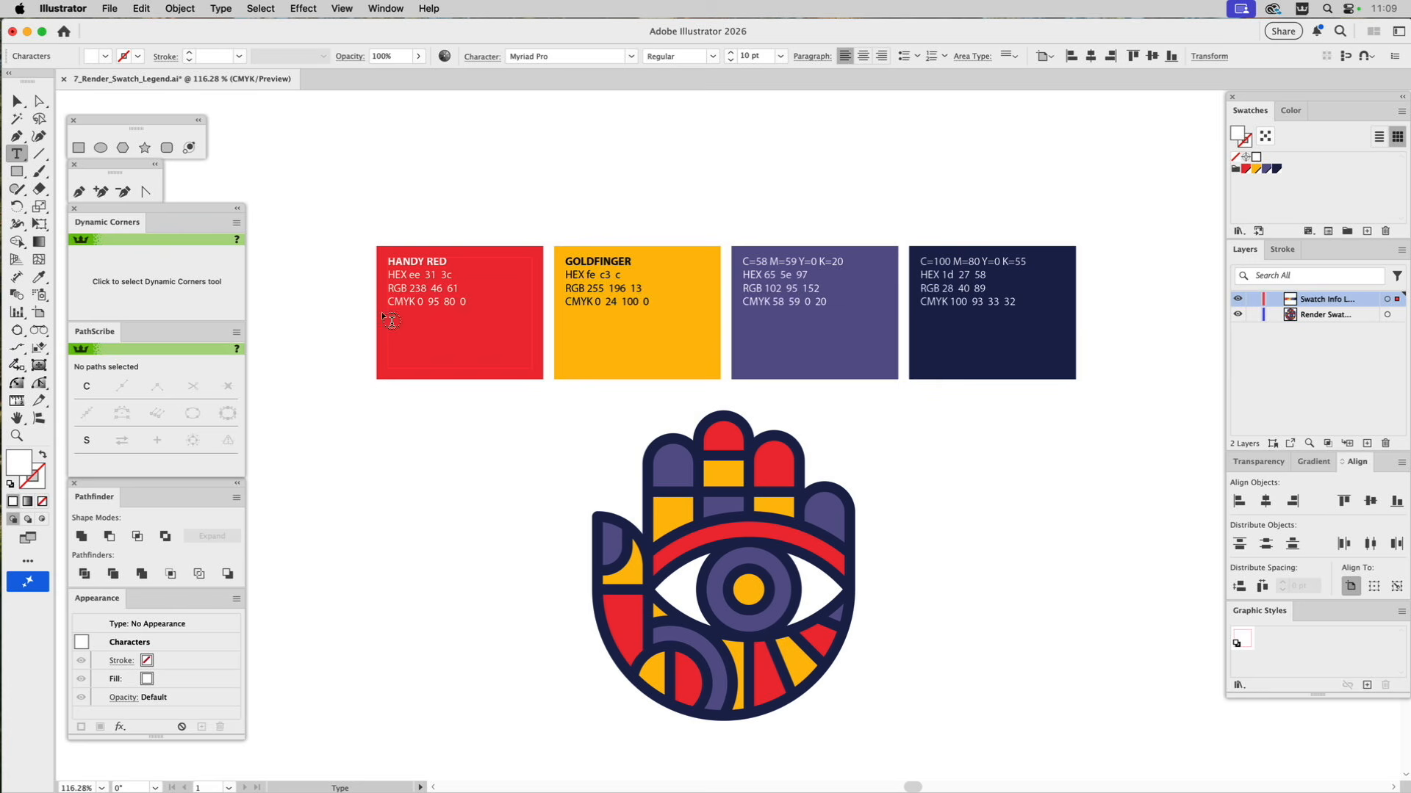
left_click(457, 204, "super")
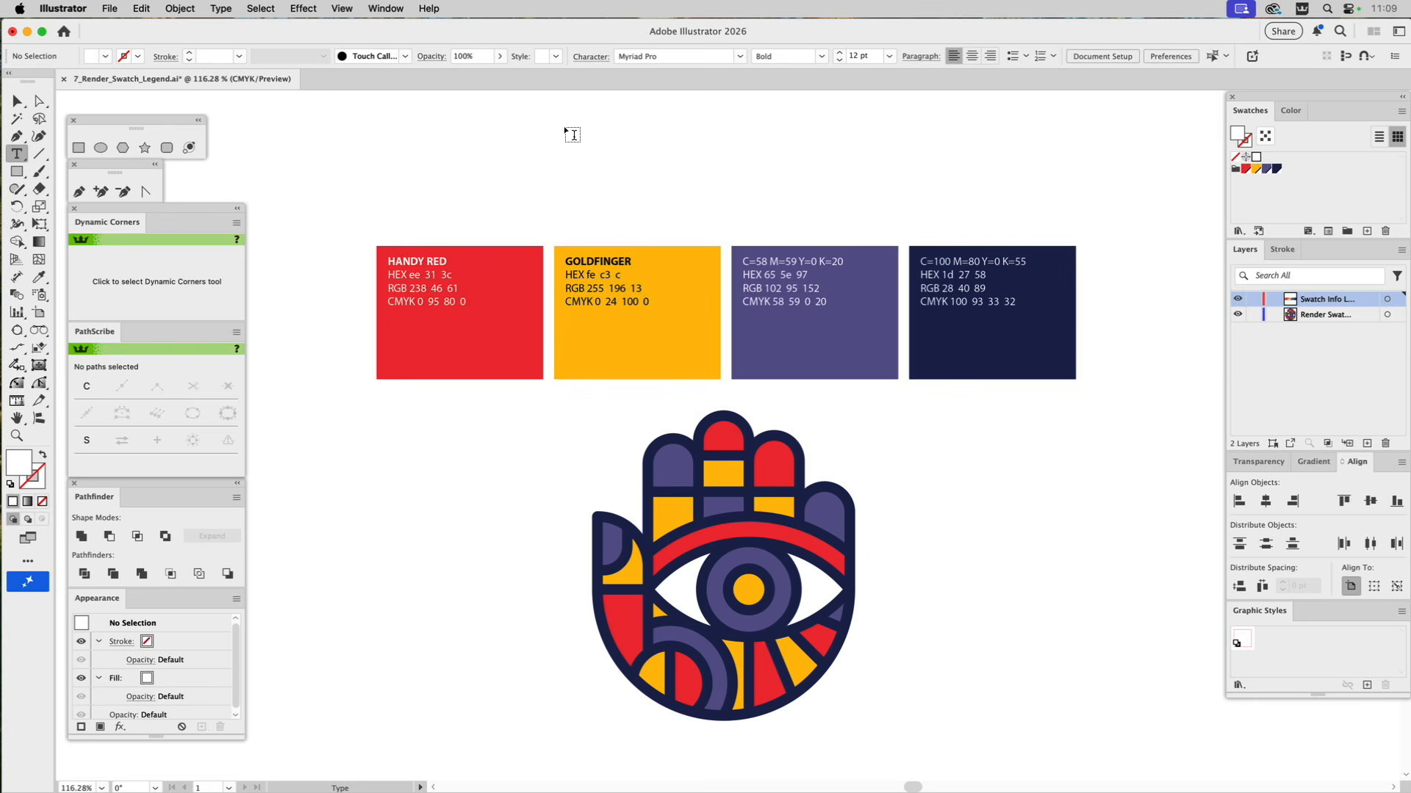
key("v")
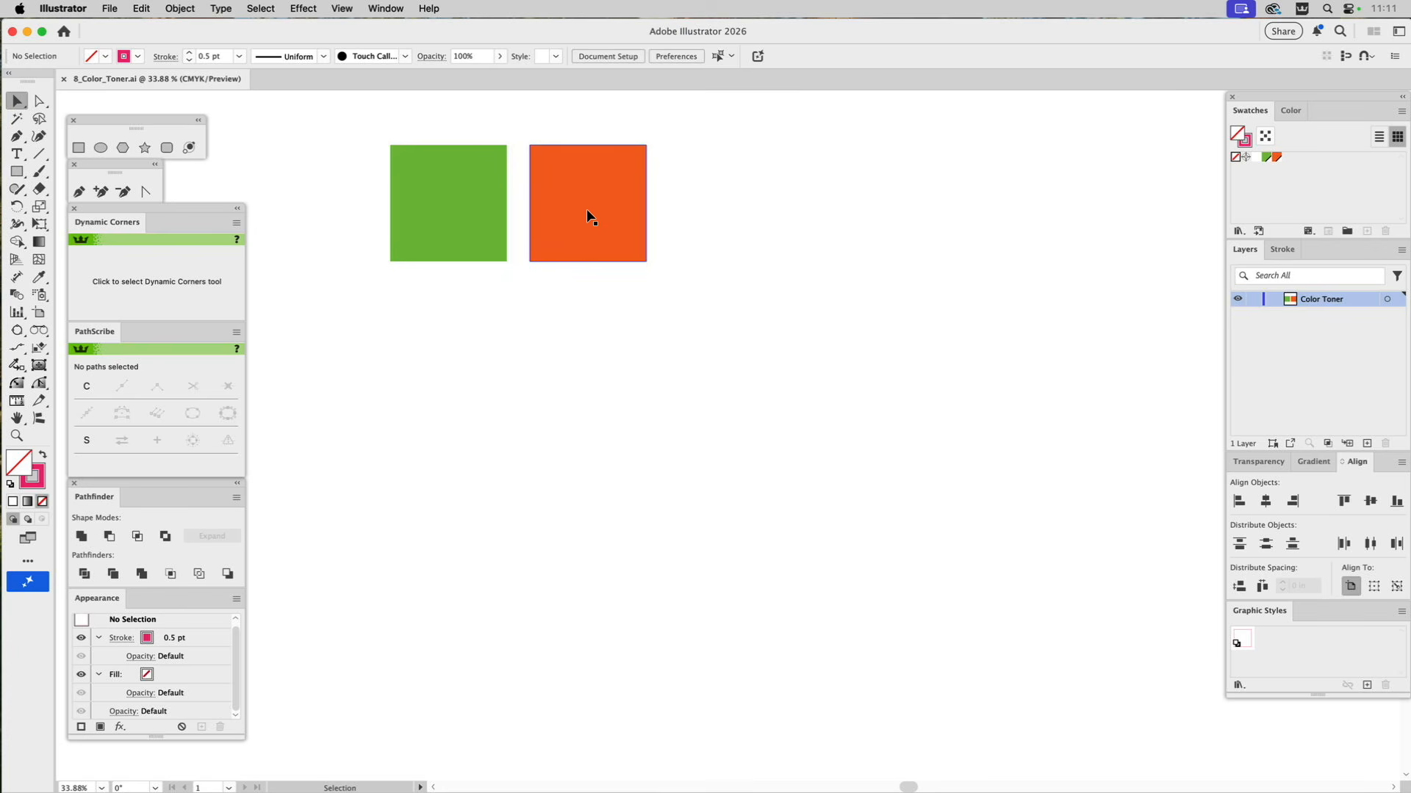
Set the green swatch as the fill with no stroke, run the ColorToner script, and move its dialog clear of the squares.
left_click(1267, 159)
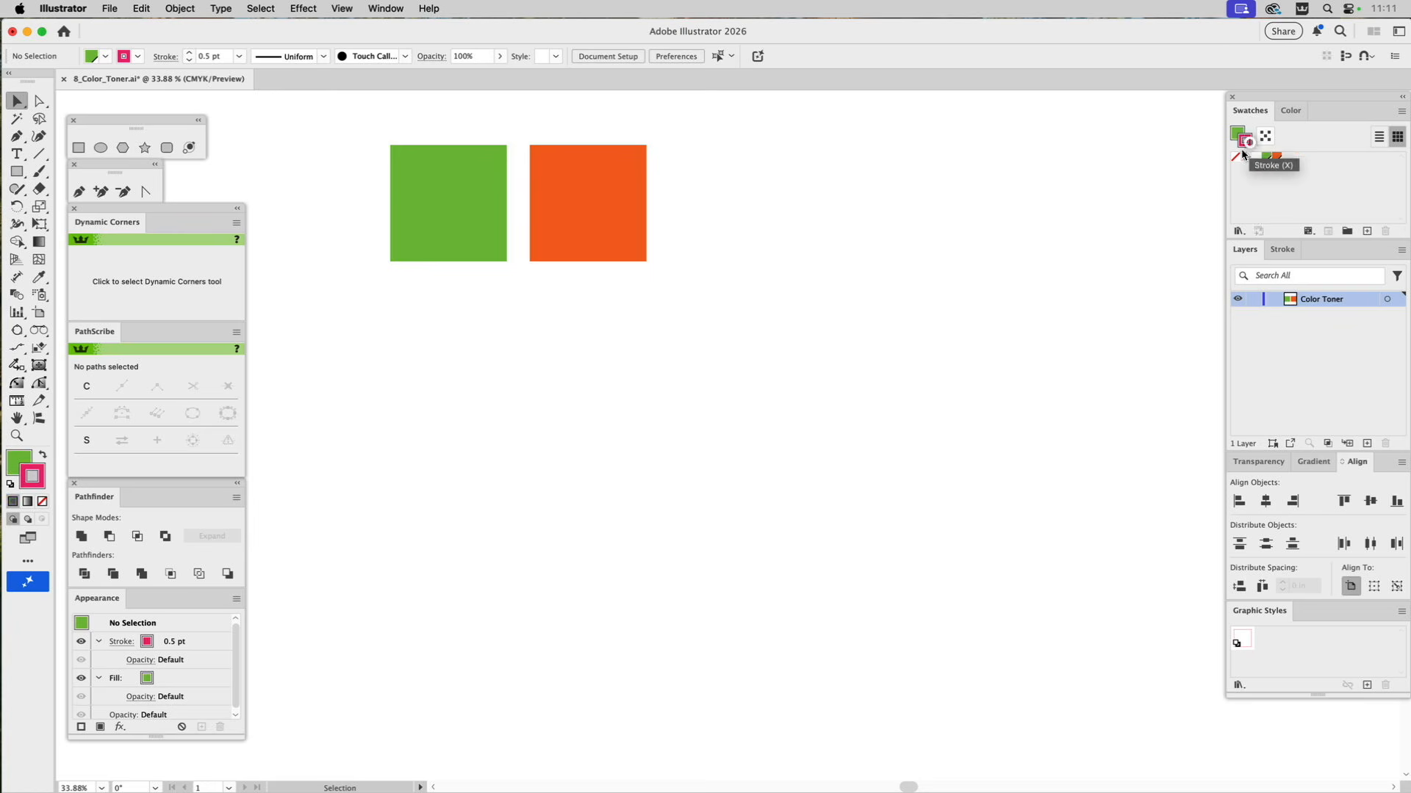
left_click(1235, 161)
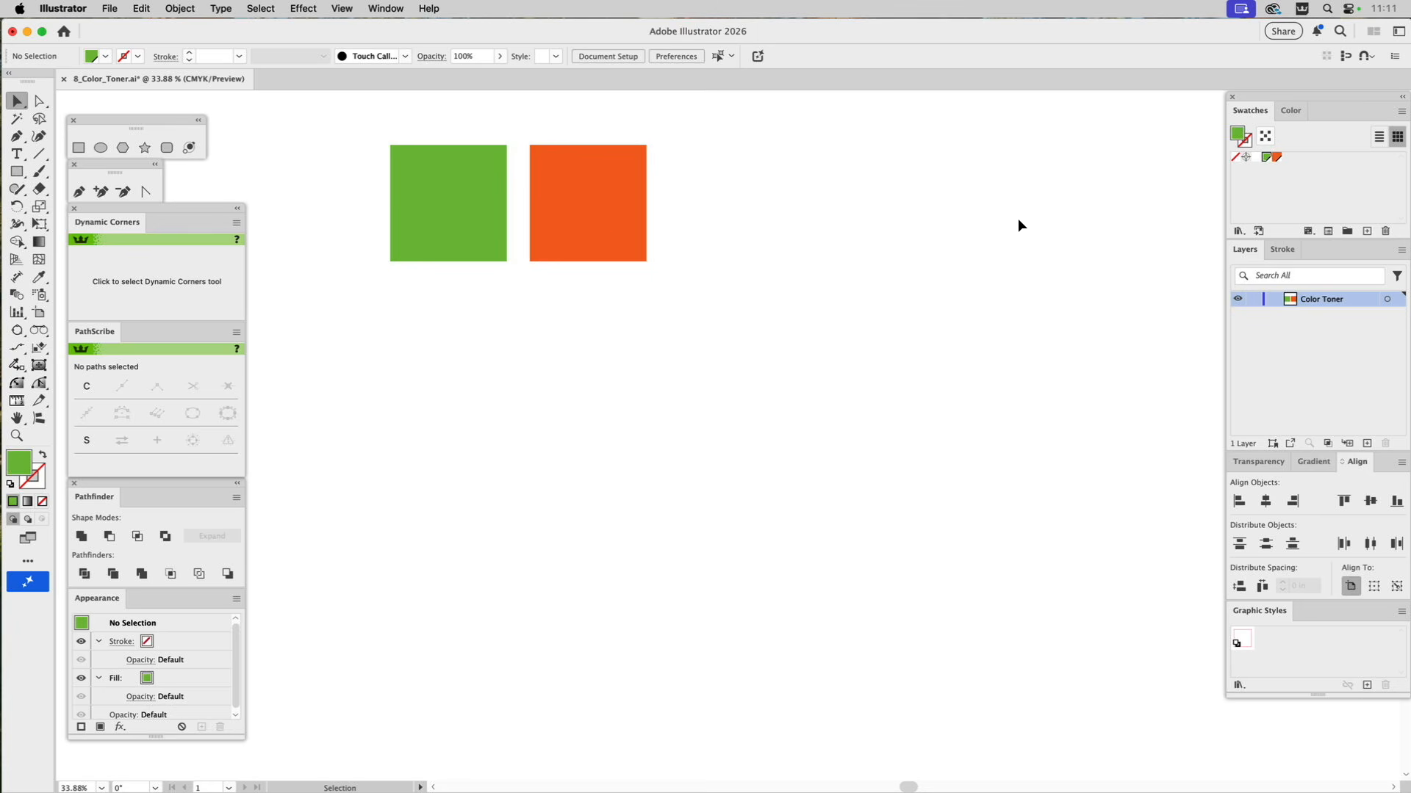
left_click(110, 8)
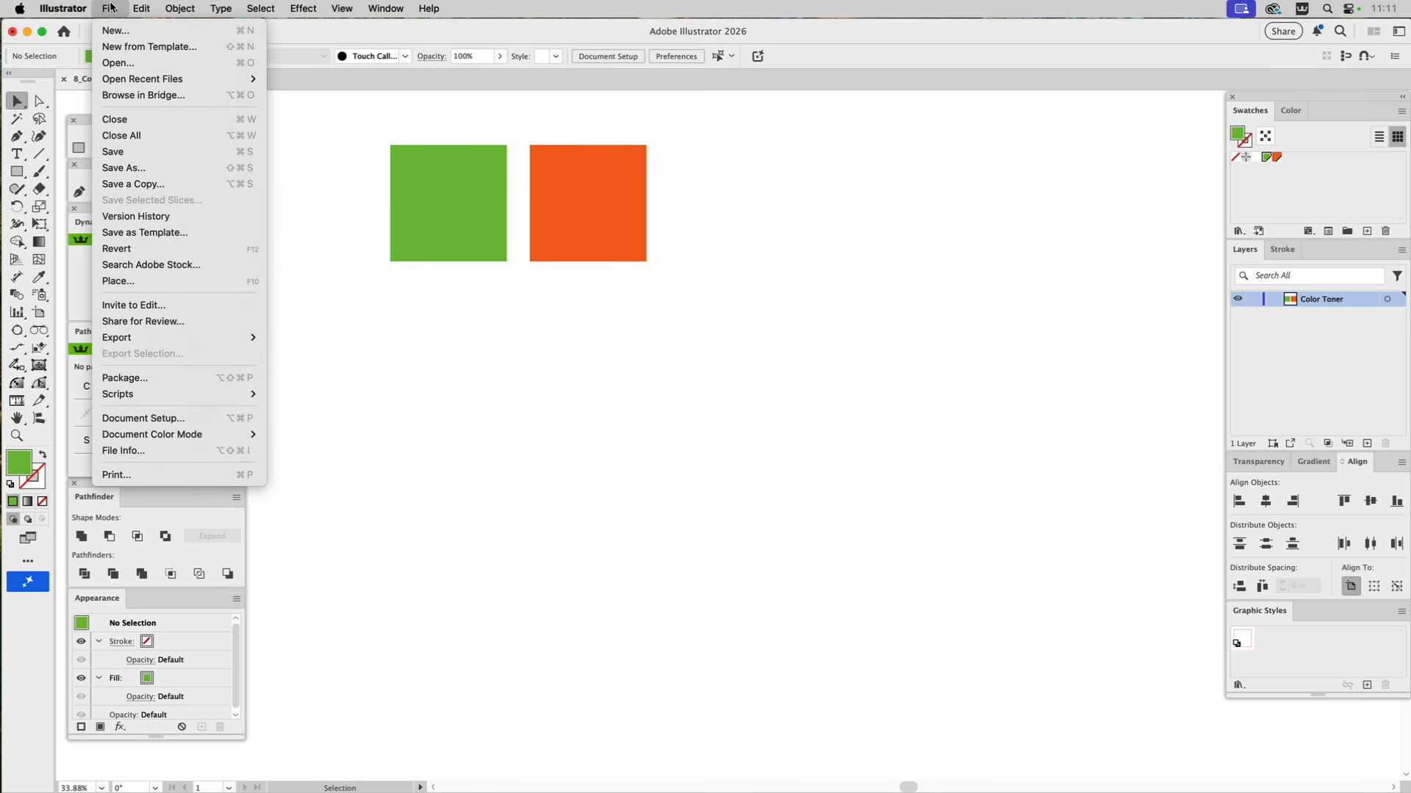
mouse_move(124, 398)
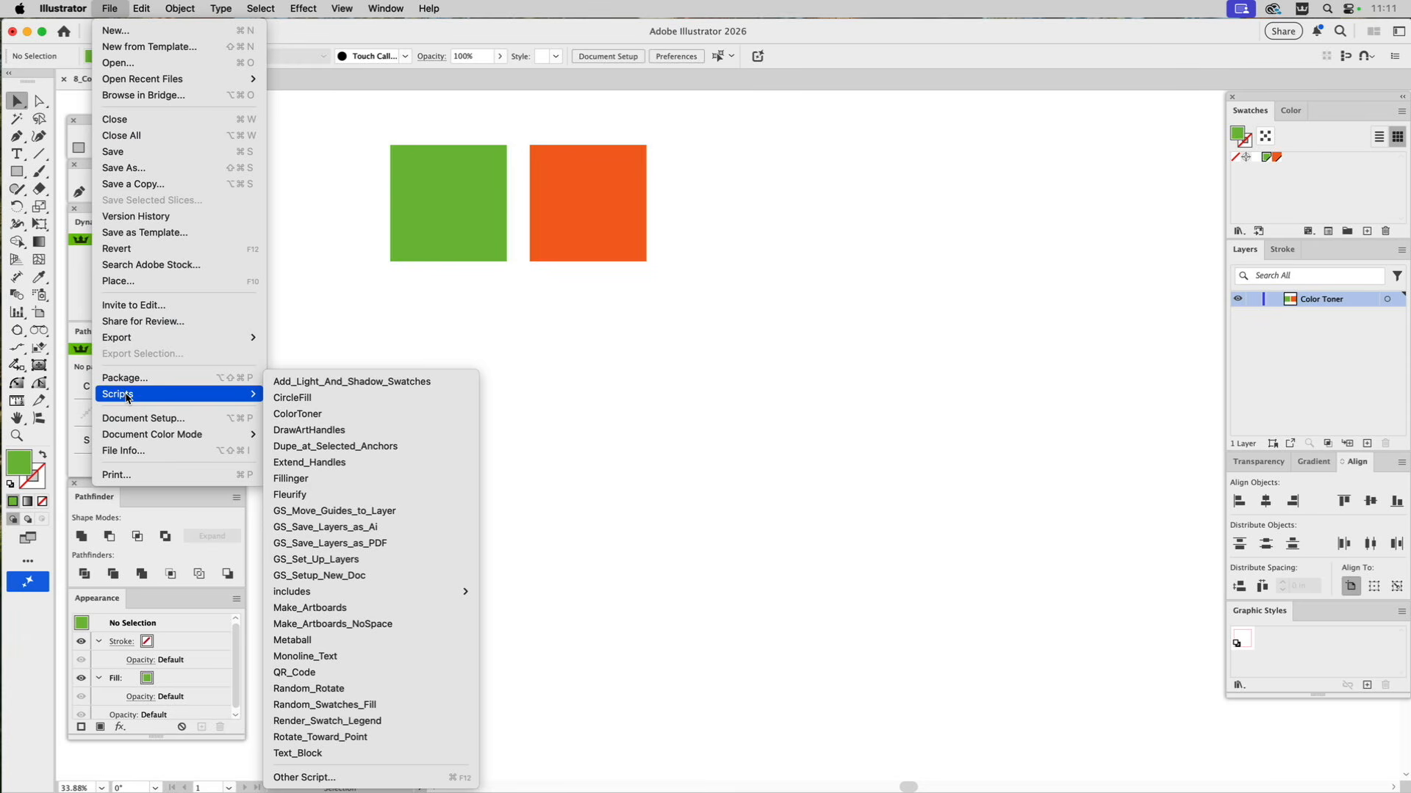
left_click(333, 416)
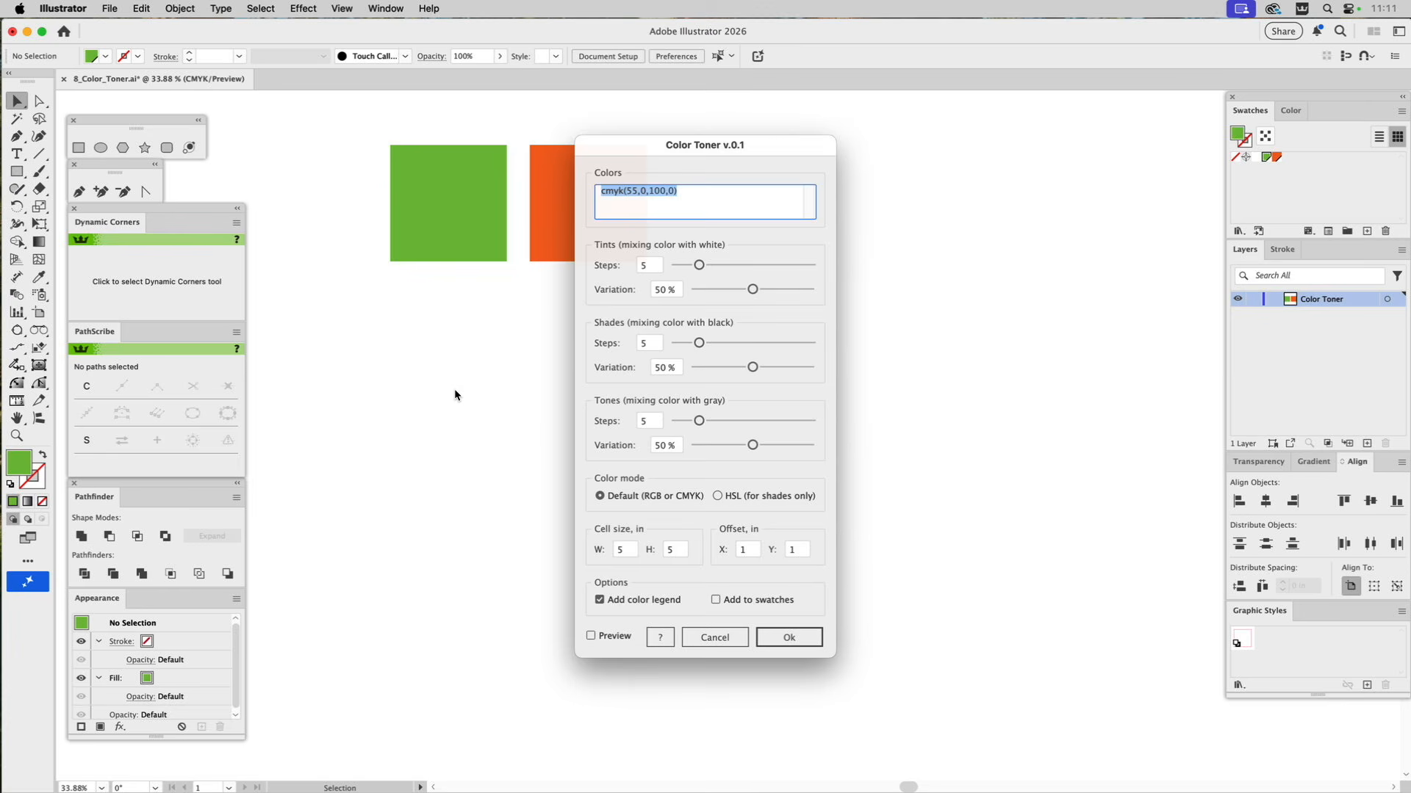
left_click_drag(723, 152, 896, 166)
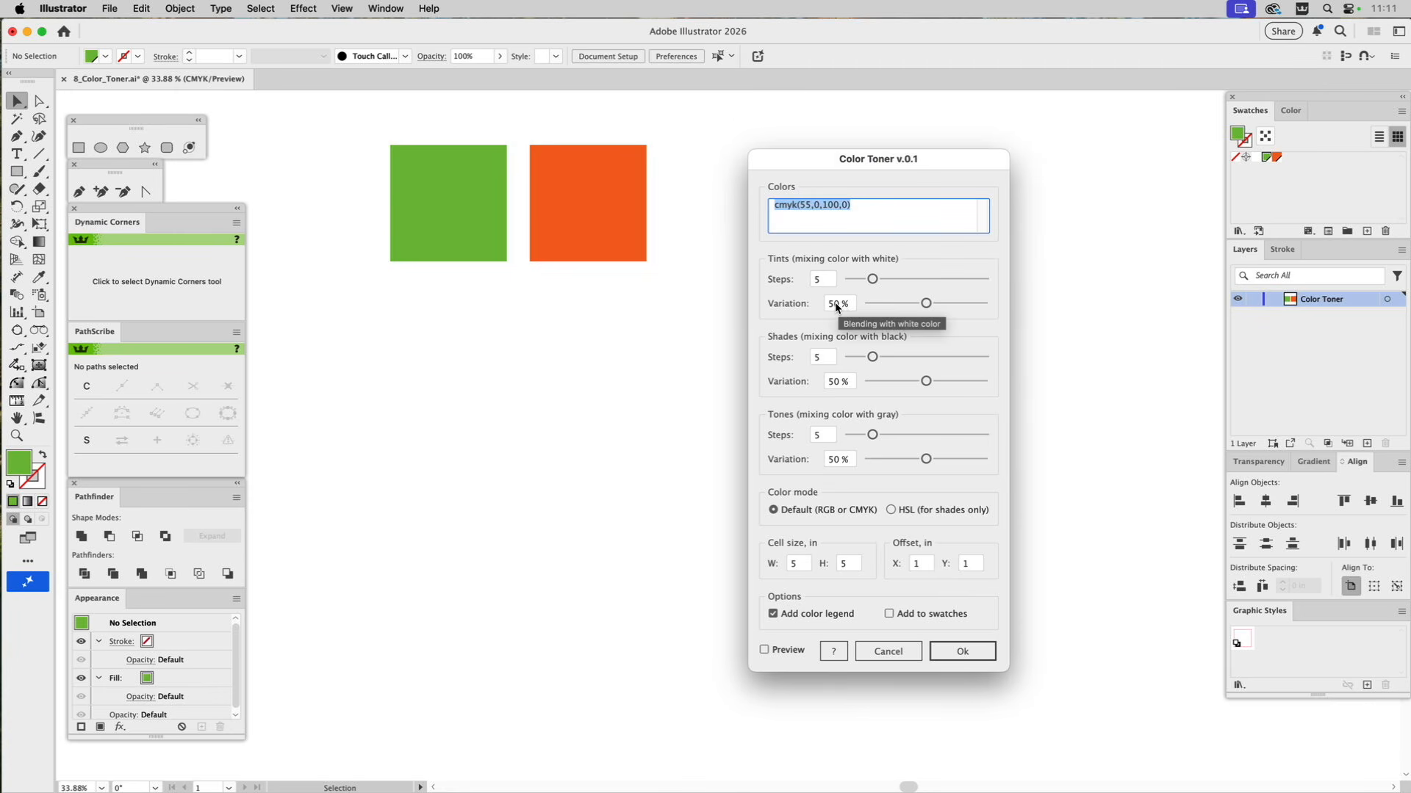
Set the shades variation to 40% and the tones variation to 25%, preview the result, and generate the green color chart.
double_click(829, 382)
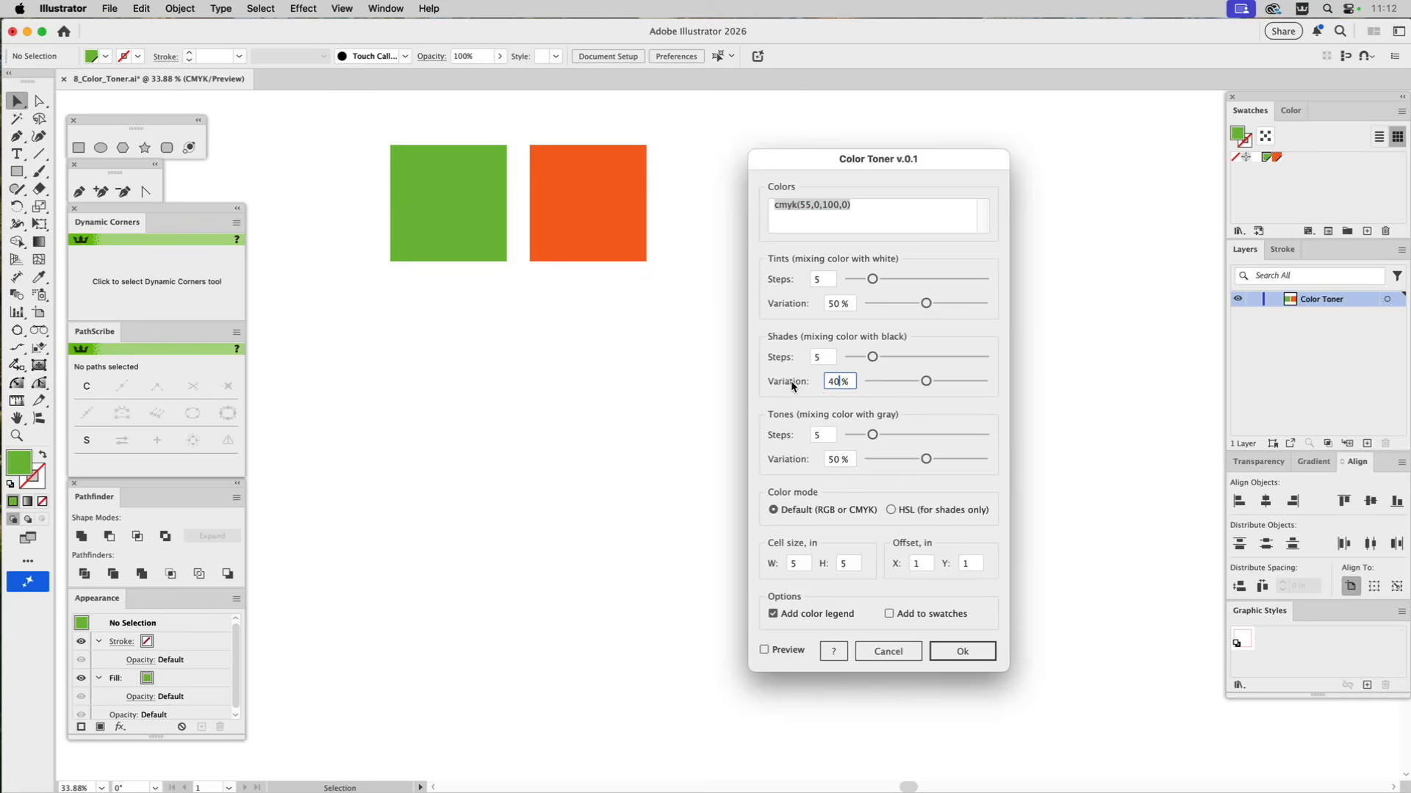
type("40")
left_click(824, 458)
type("25")
left_click_drag(798, 157, 983, 141)
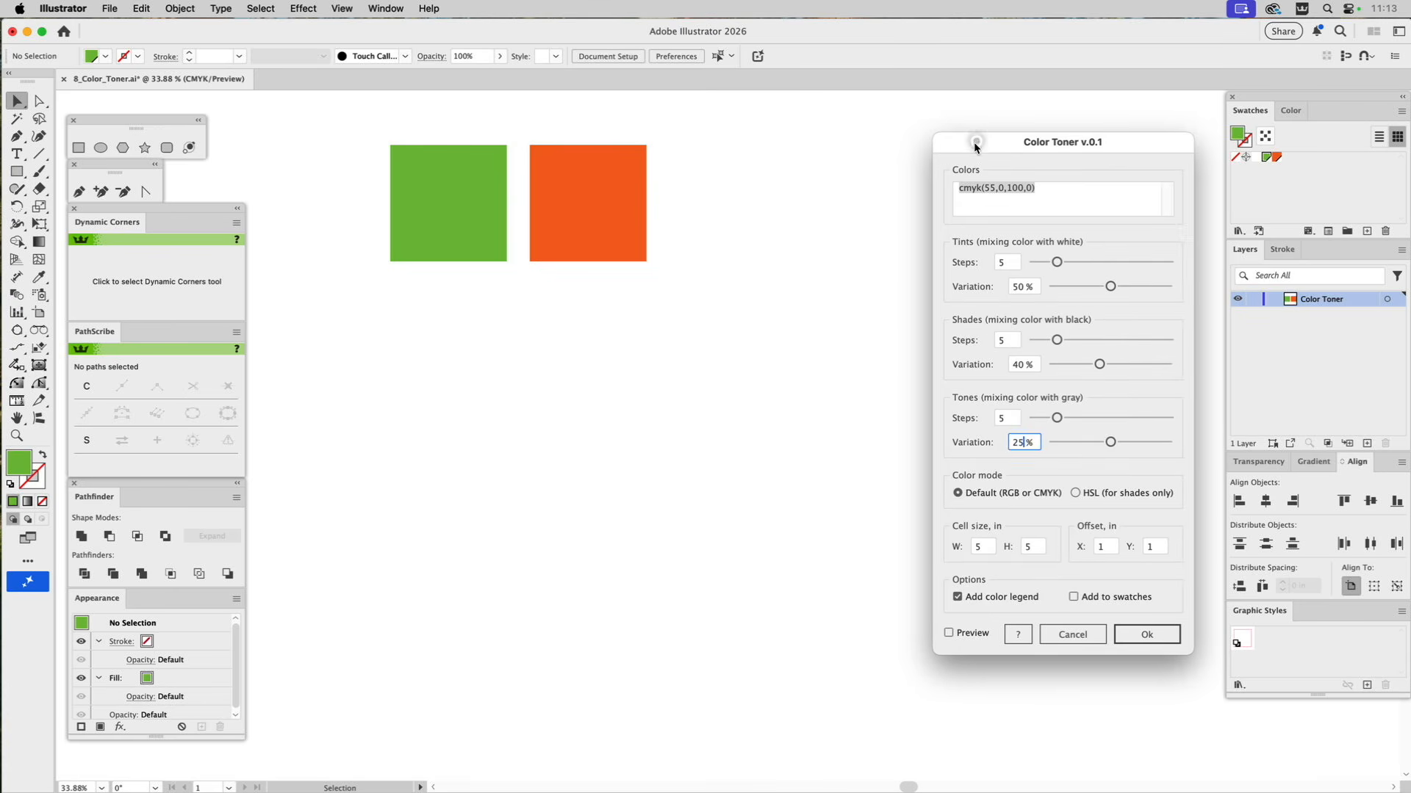
left_click(949, 632)
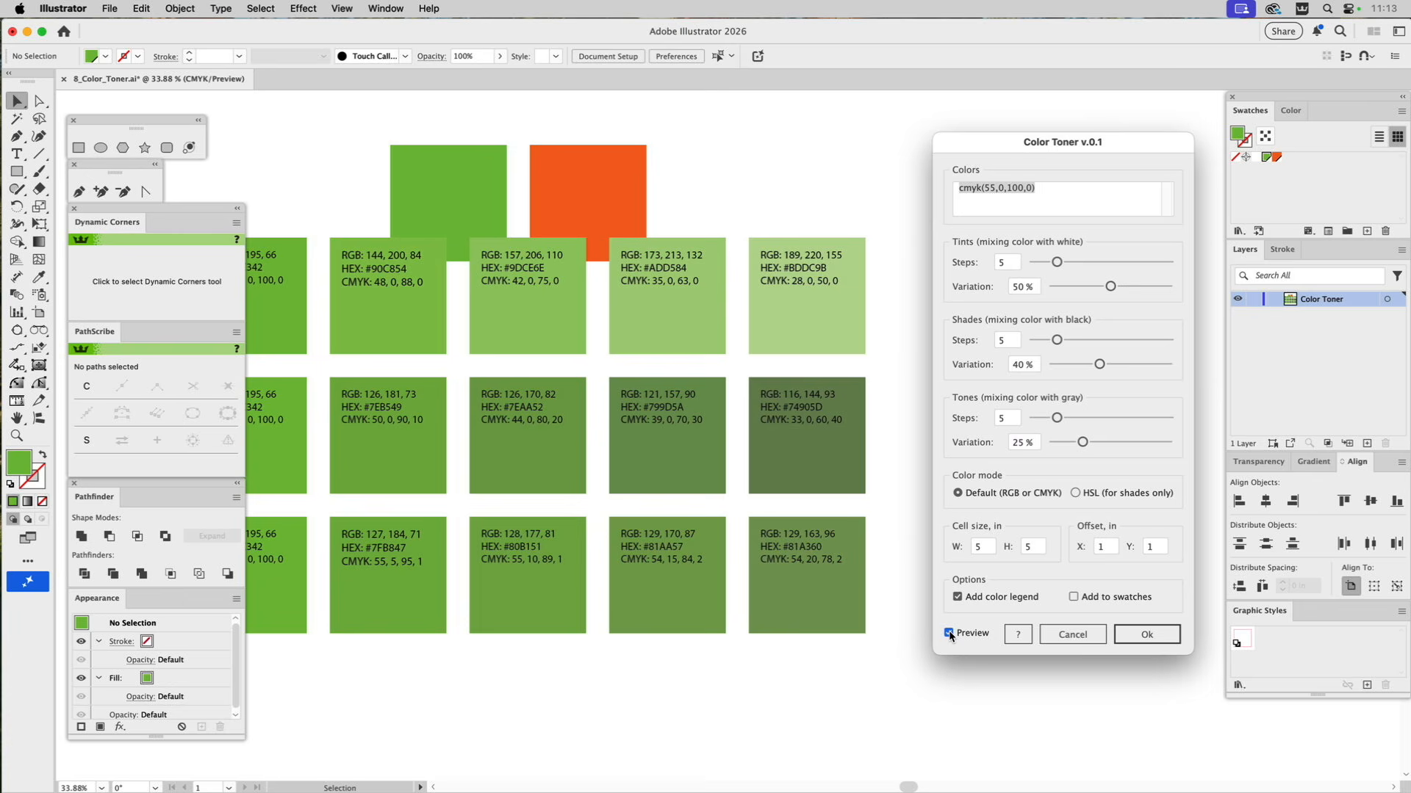
left_click(1145, 634)
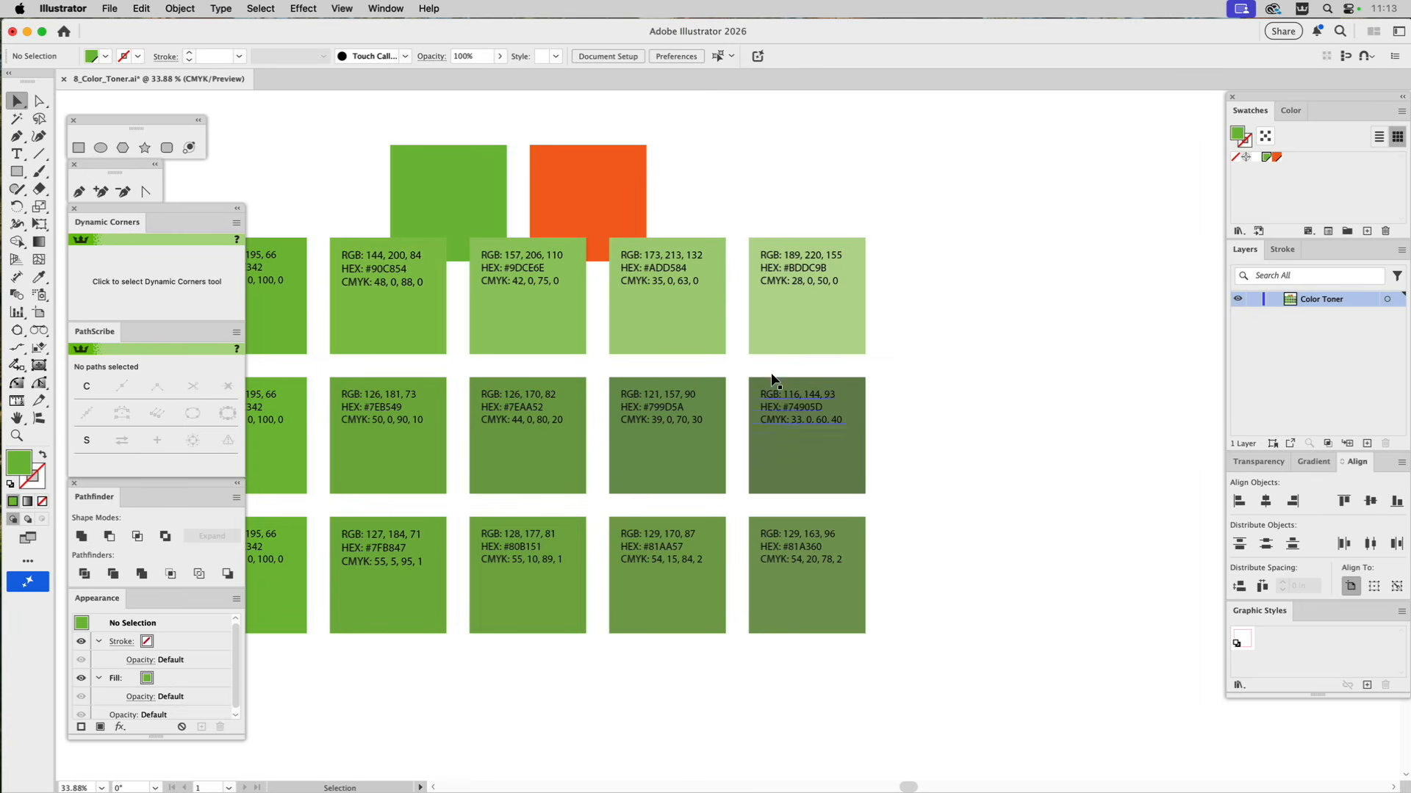
Position the green color chart just below the two squares, aligned with the green square and separated by a small gap.
left_click_drag(673, 337, 844, 407)
left_click(811, 274)
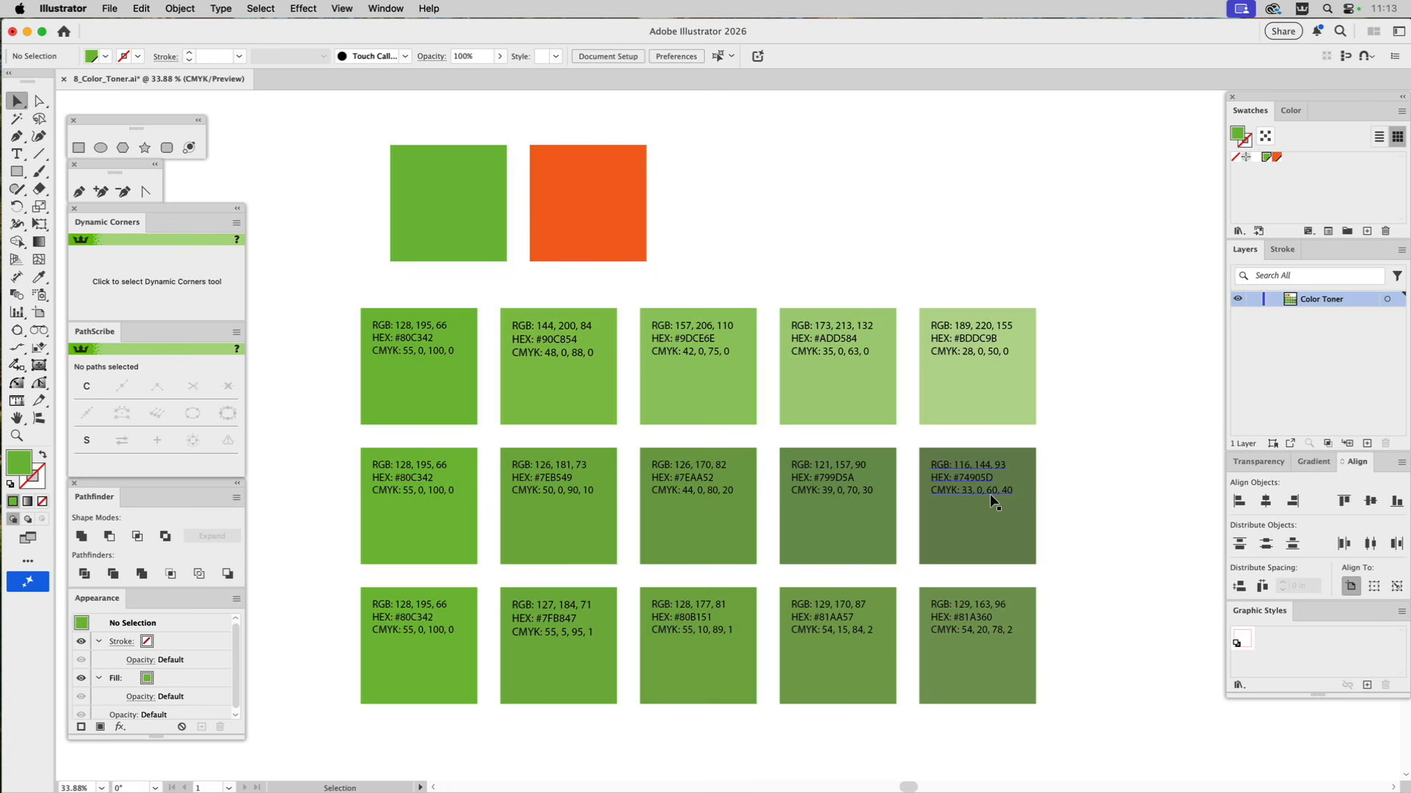
left_click_drag(361, 308, 393, 261)
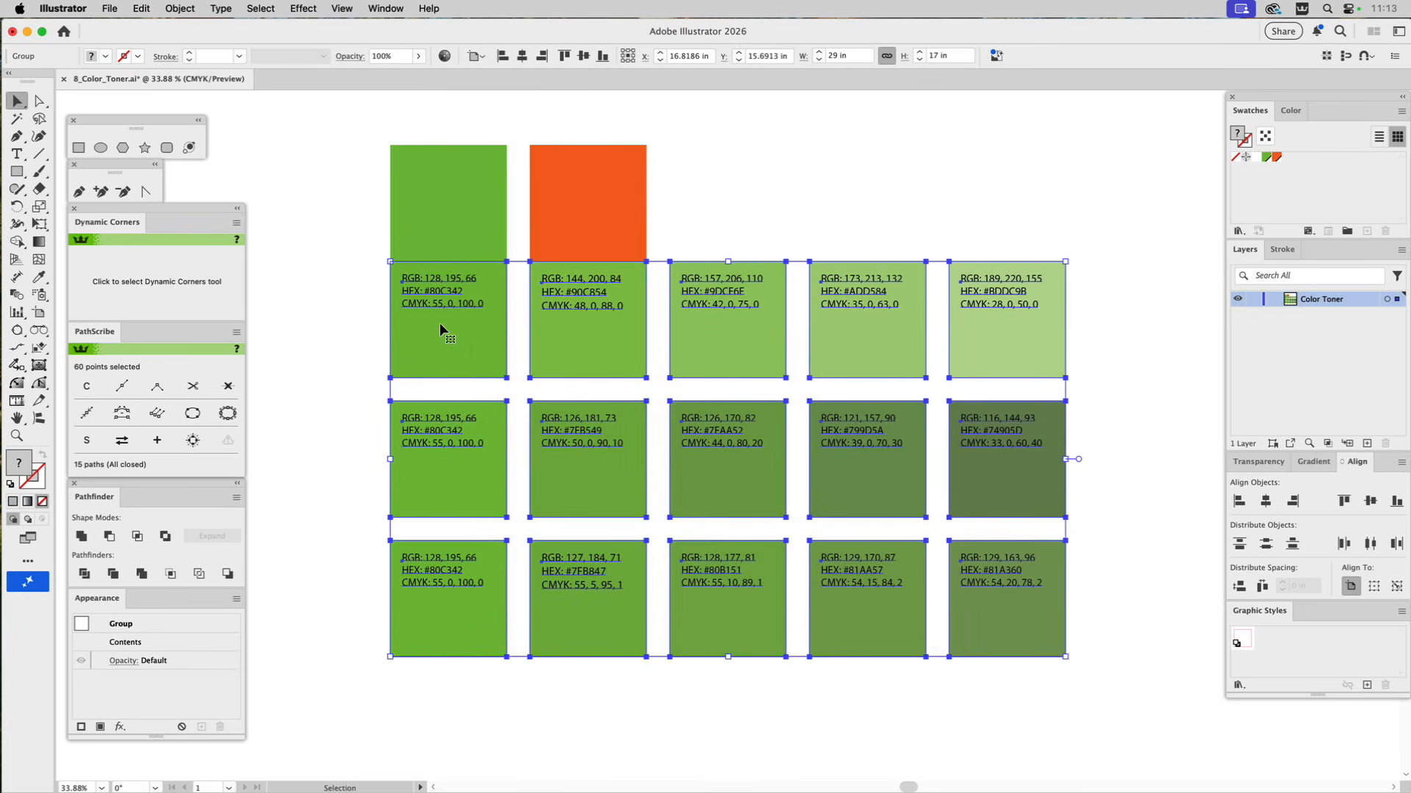
left_click_drag(460, 347, 464, 371)
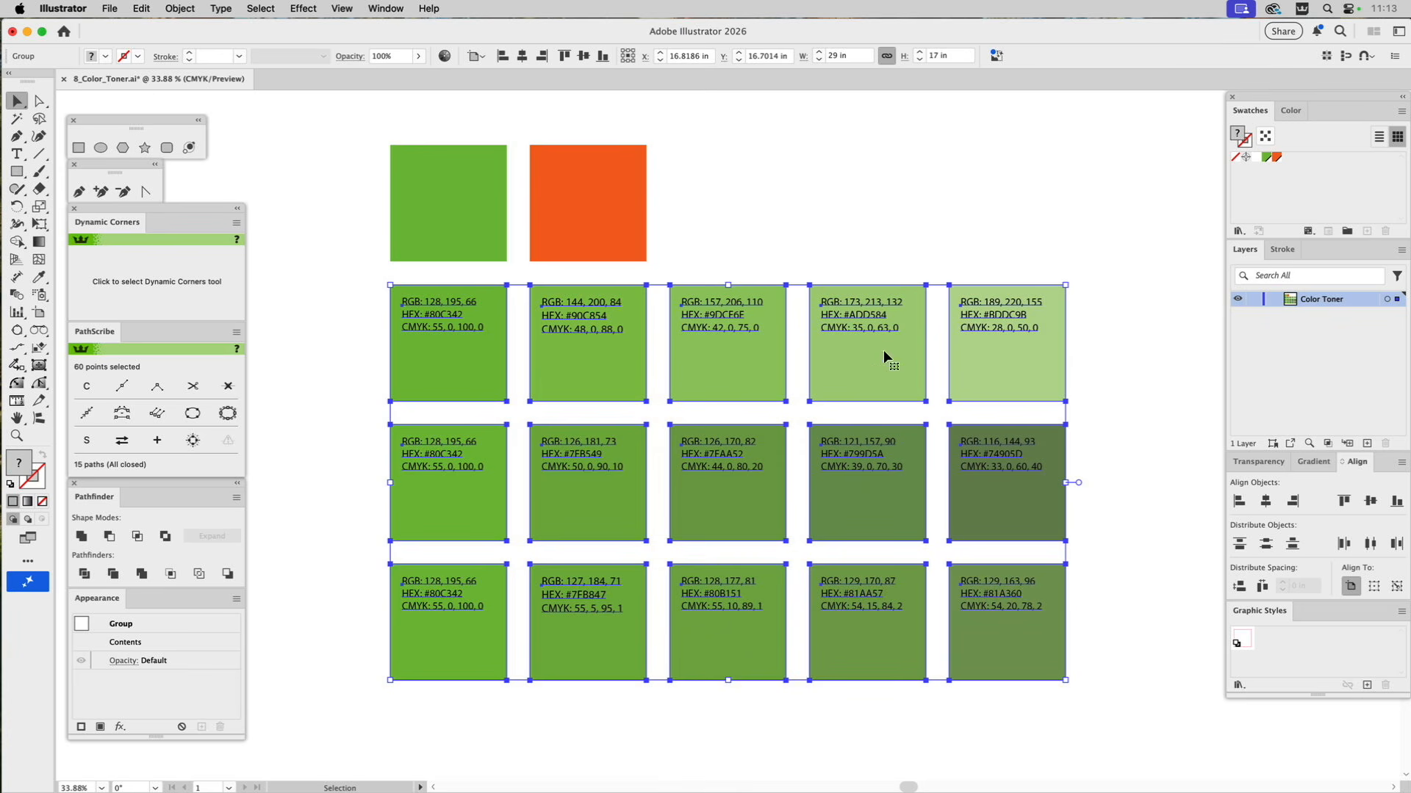
left_click(862, 234)
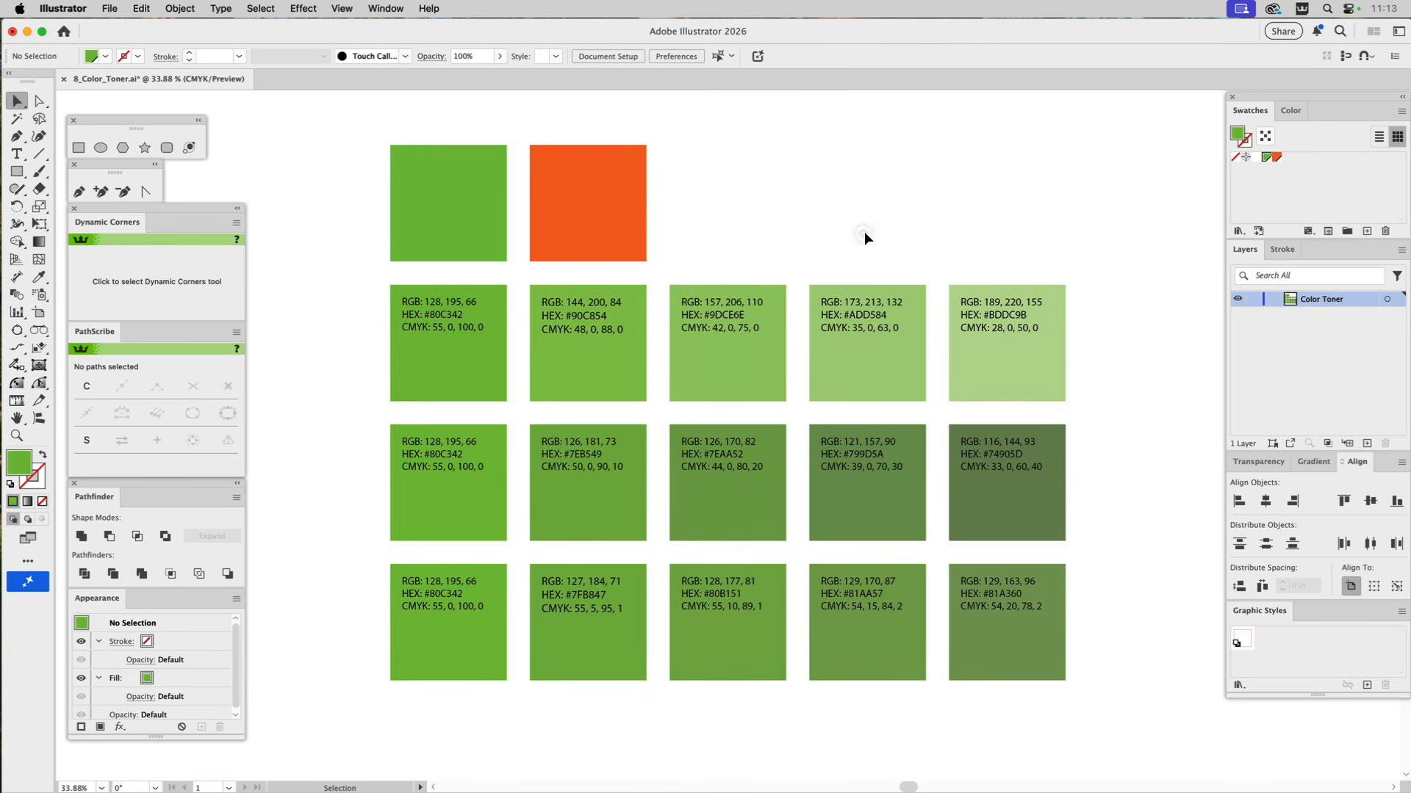
Delete the whole group of green tints, shades and tones.
left_click(997, 332)
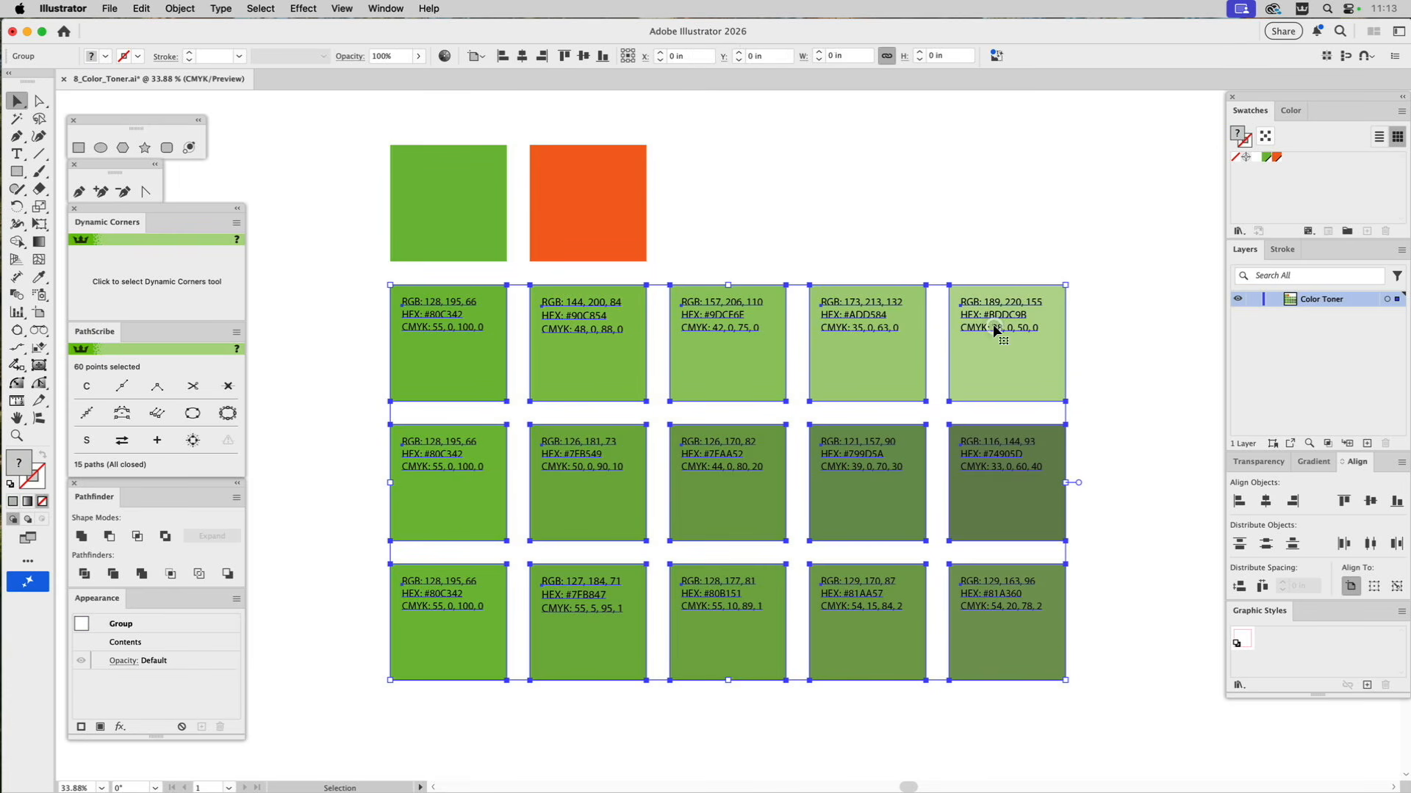
left_click(953, 232)
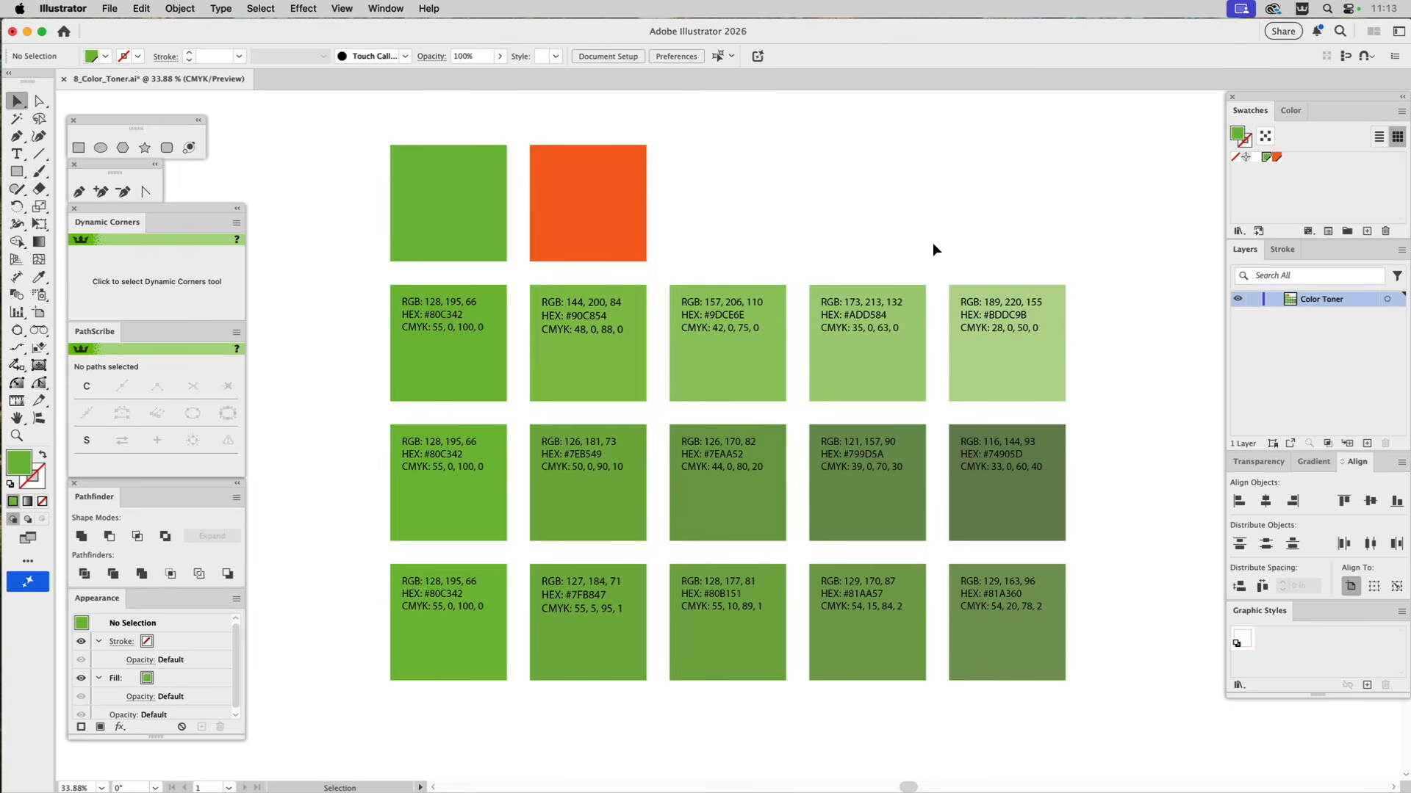
left_click_drag(926, 247, 675, 594)
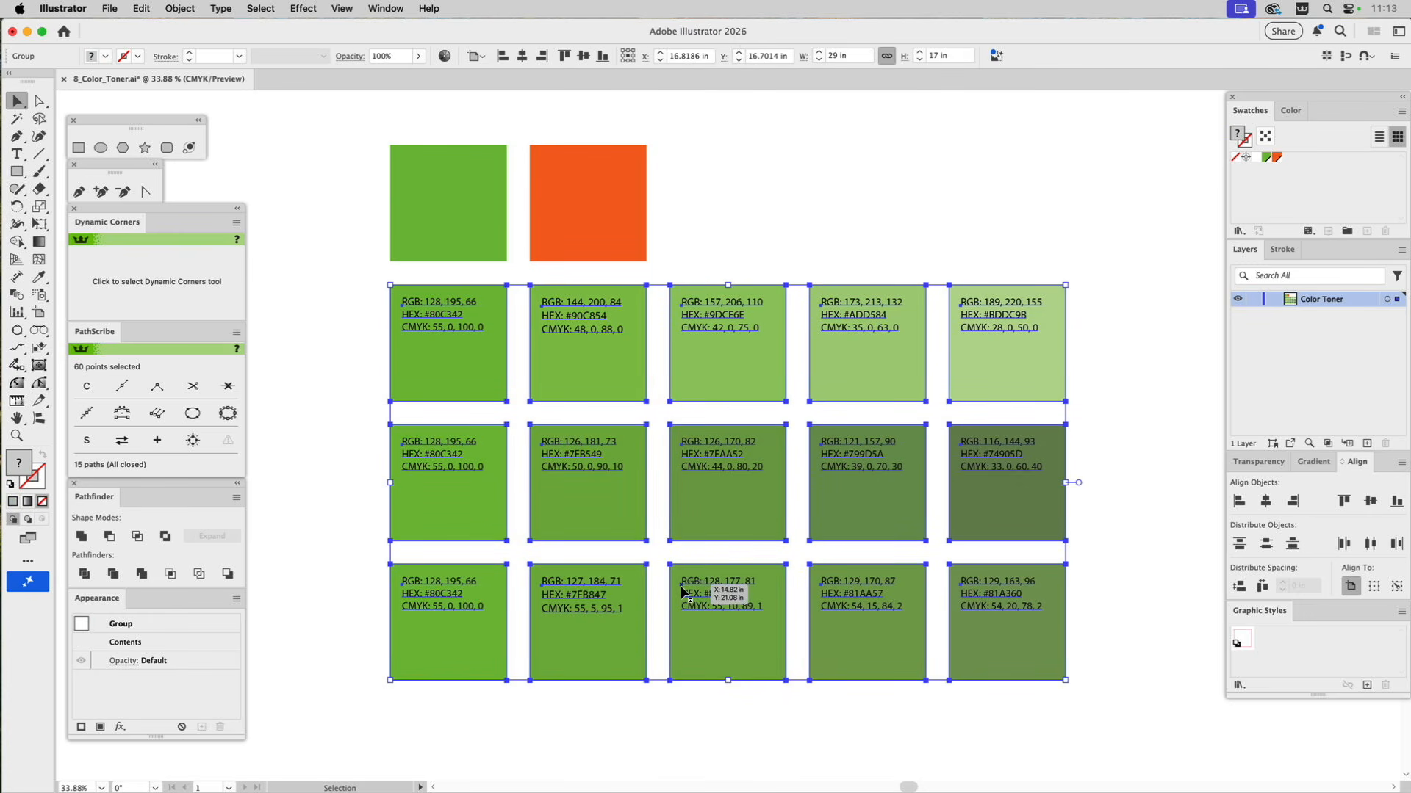
key("Delete")
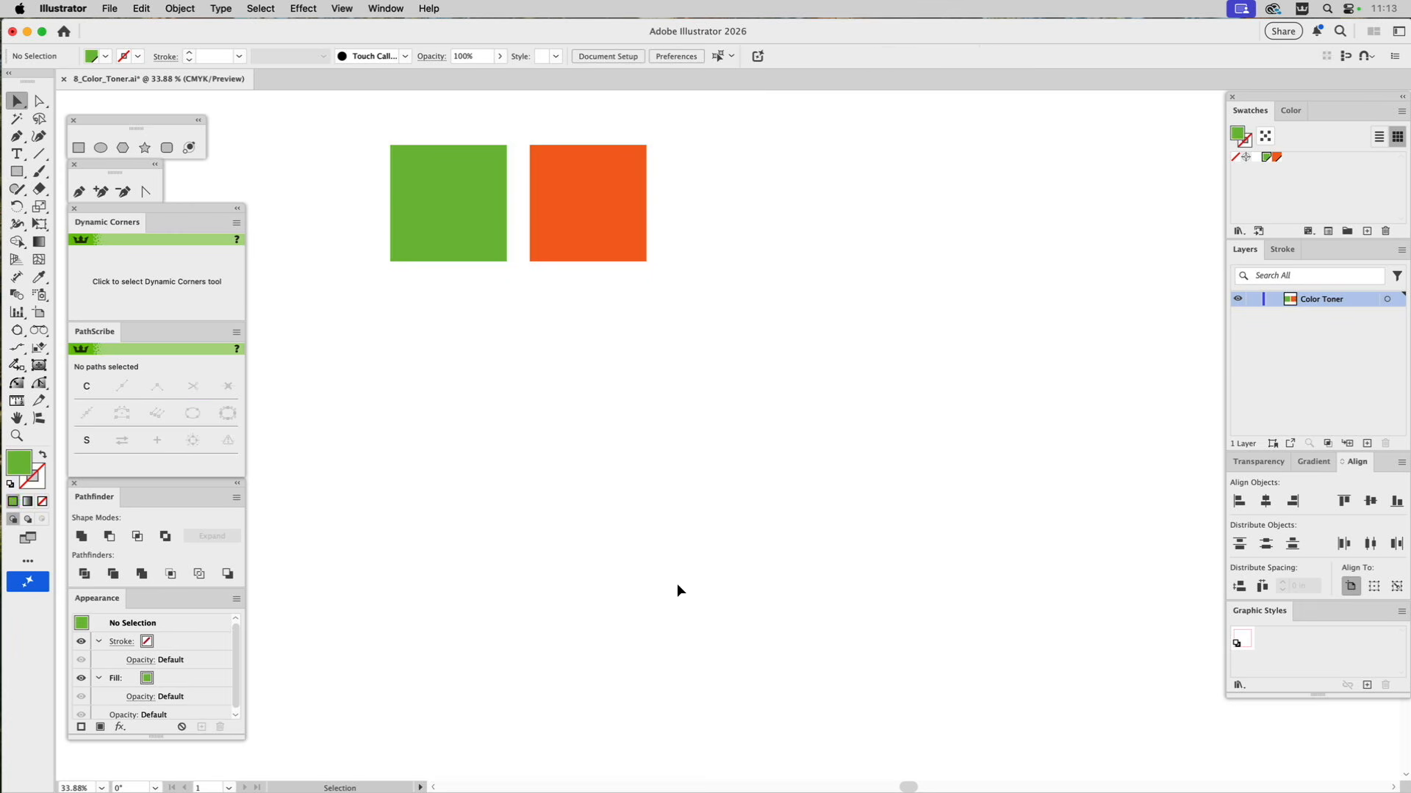
Set the orange swatch as the fill color and run the ColorToner script.
left_click(1276, 158)
left_click(112, 7)
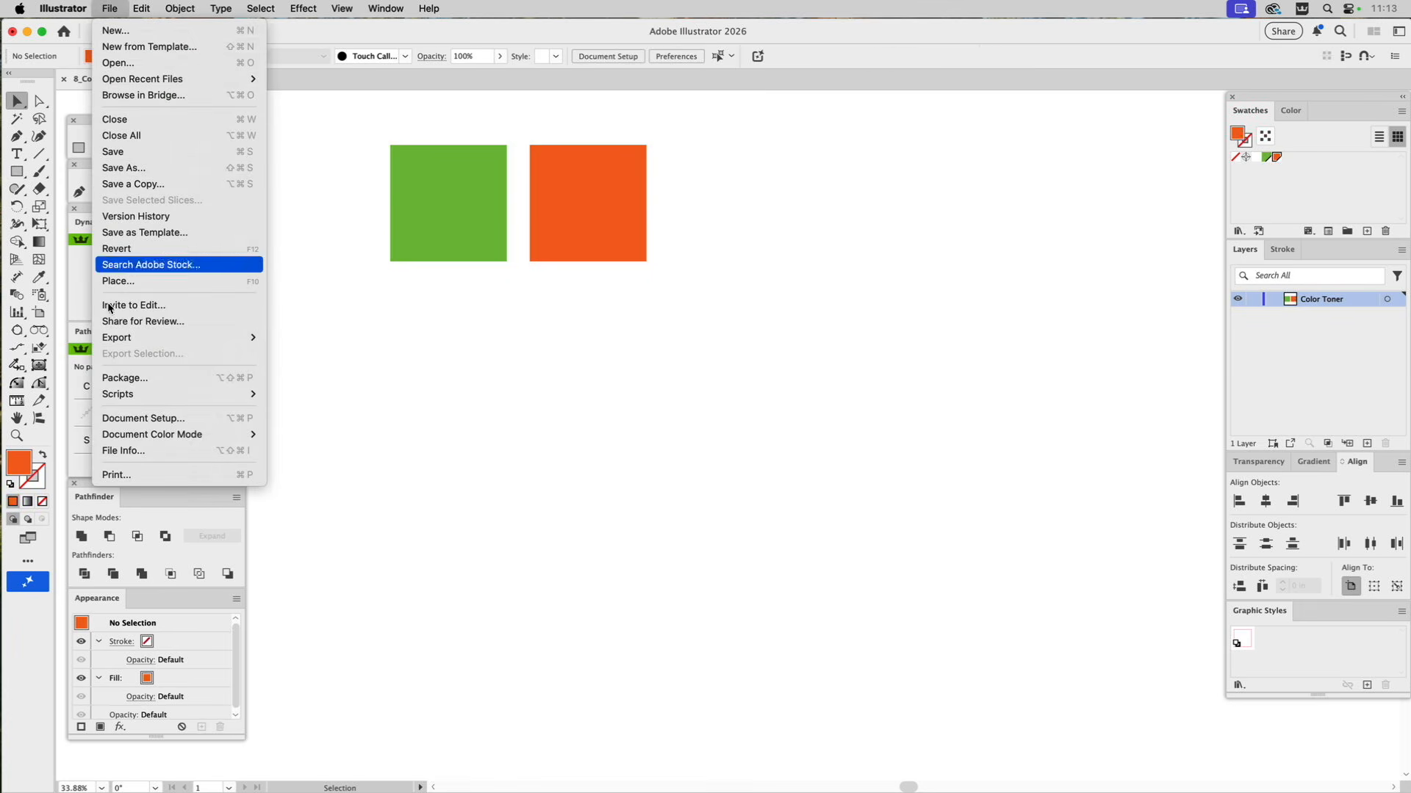
mouse_move(123, 397)
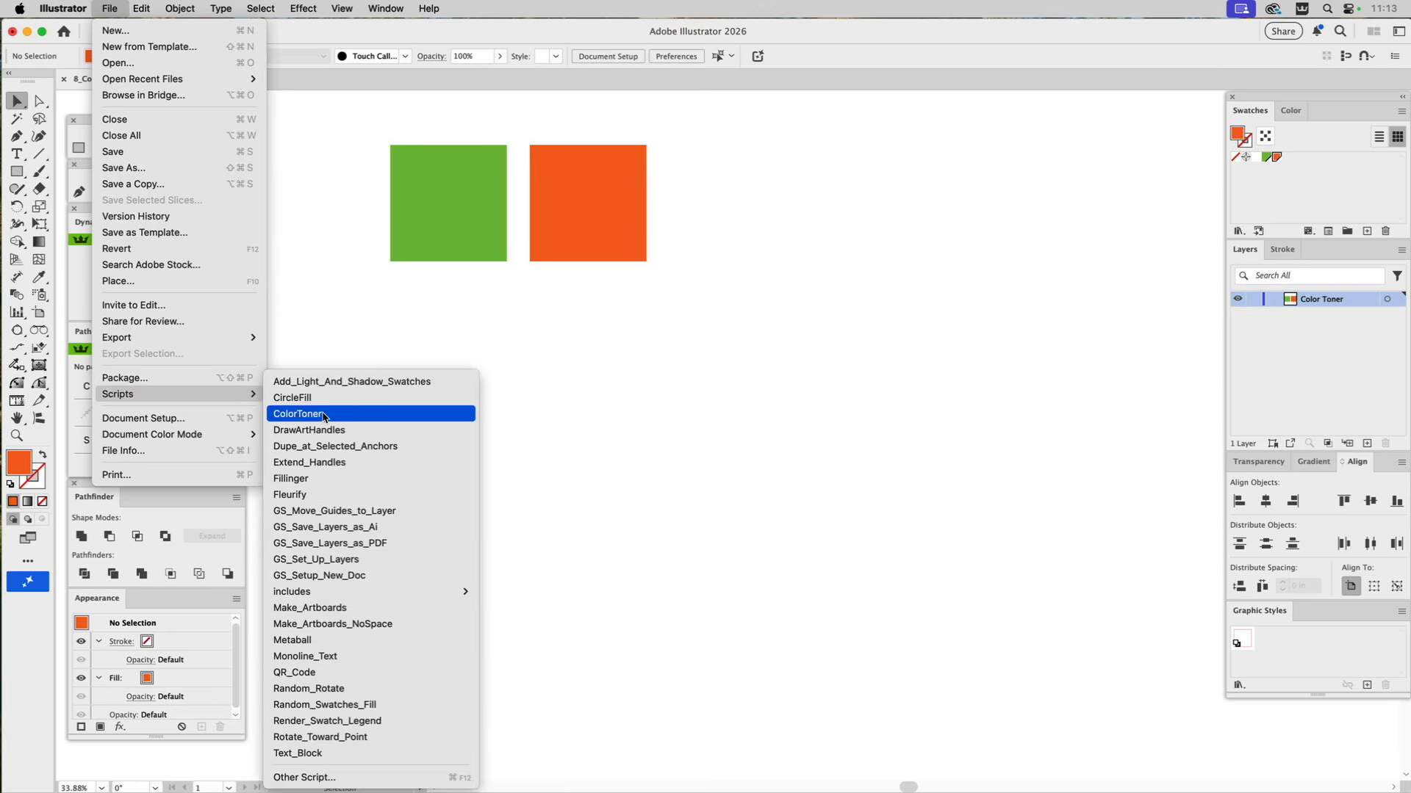
left_click(351, 411)
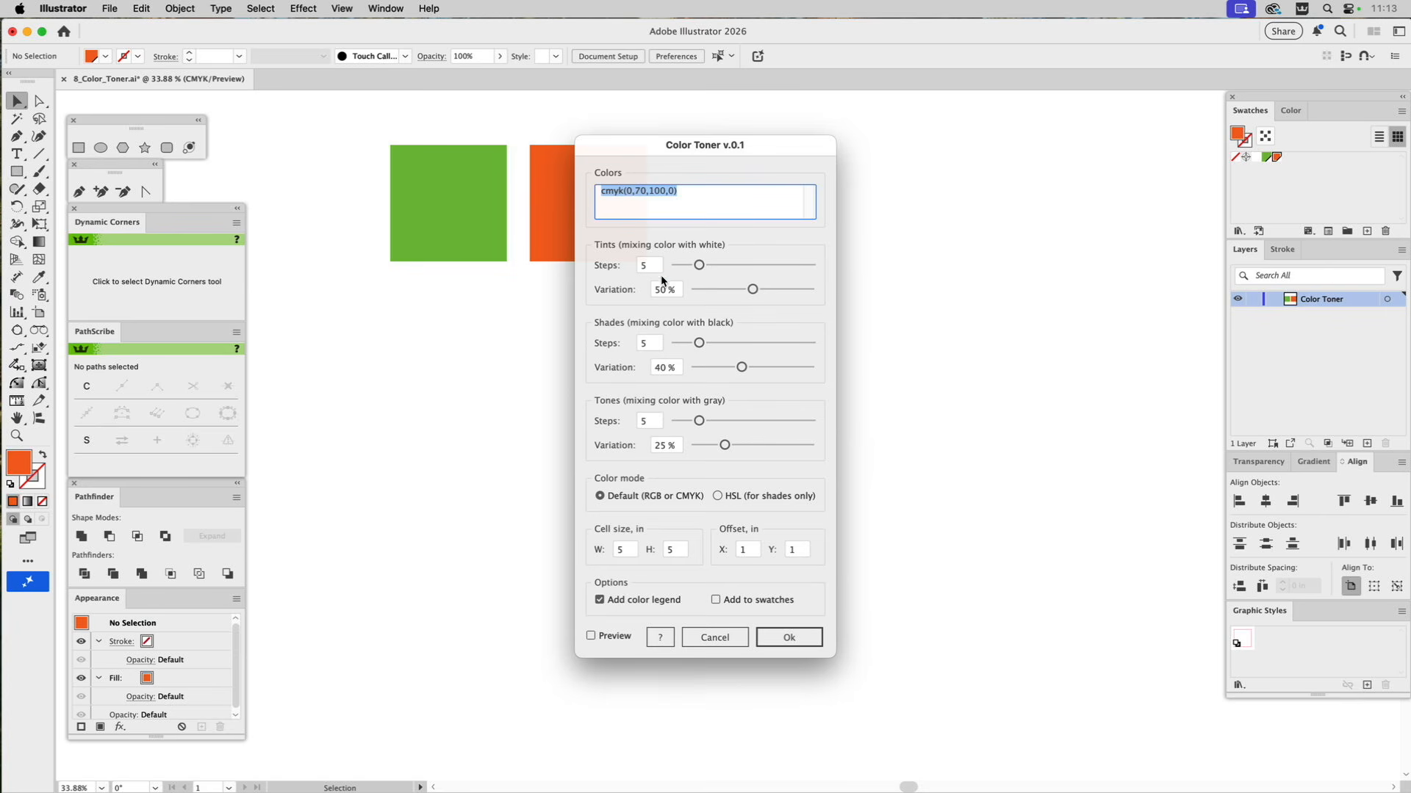
Set the variation to 20% for tints, 55% for shades and 70% for tones.
double_click(666, 291)
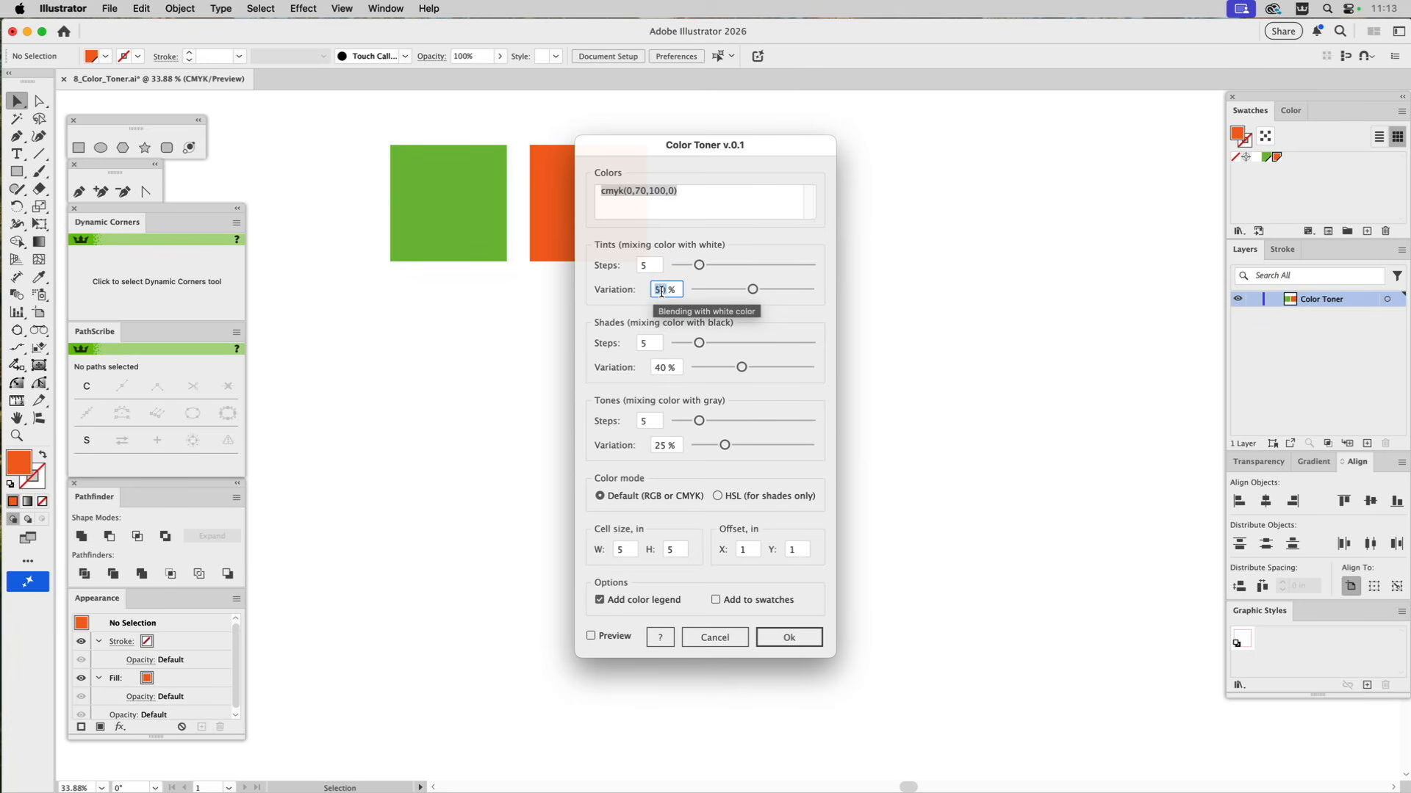
type("20")
double_click(664, 368)
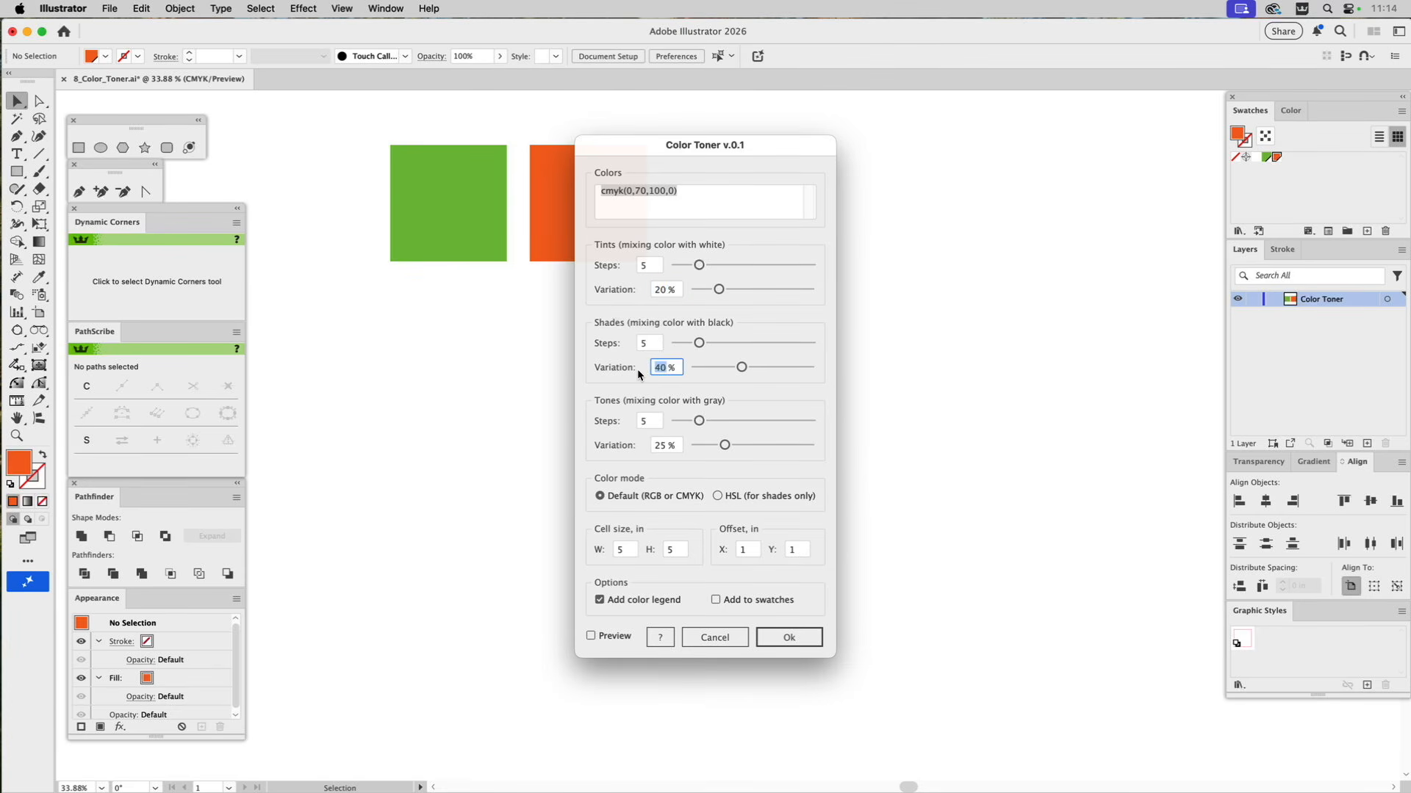
type("55")
double_click(653, 446)
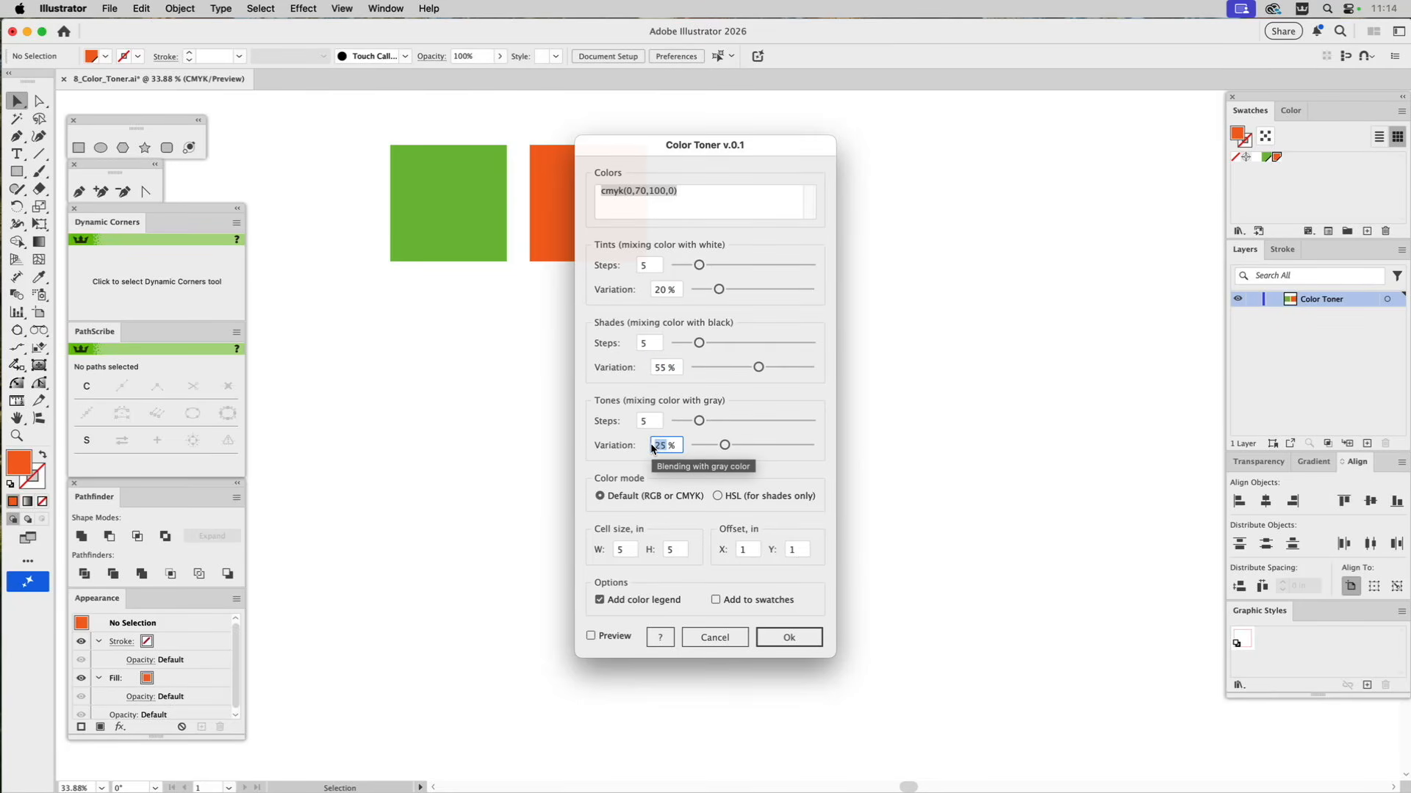
type("70")
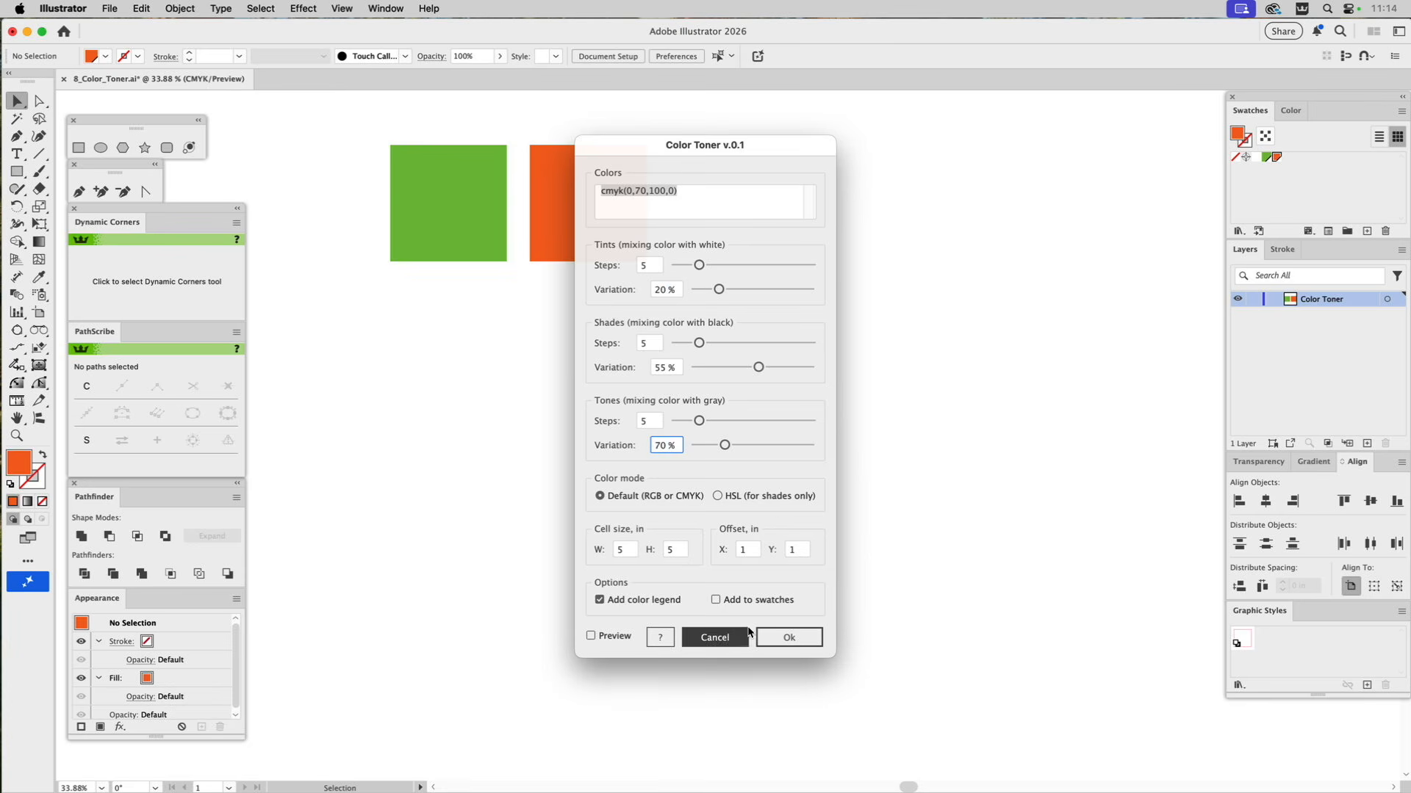
Turn on adding the colors to the swatches, preview the result, and generate the orange color chart.
left_click(716, 600)
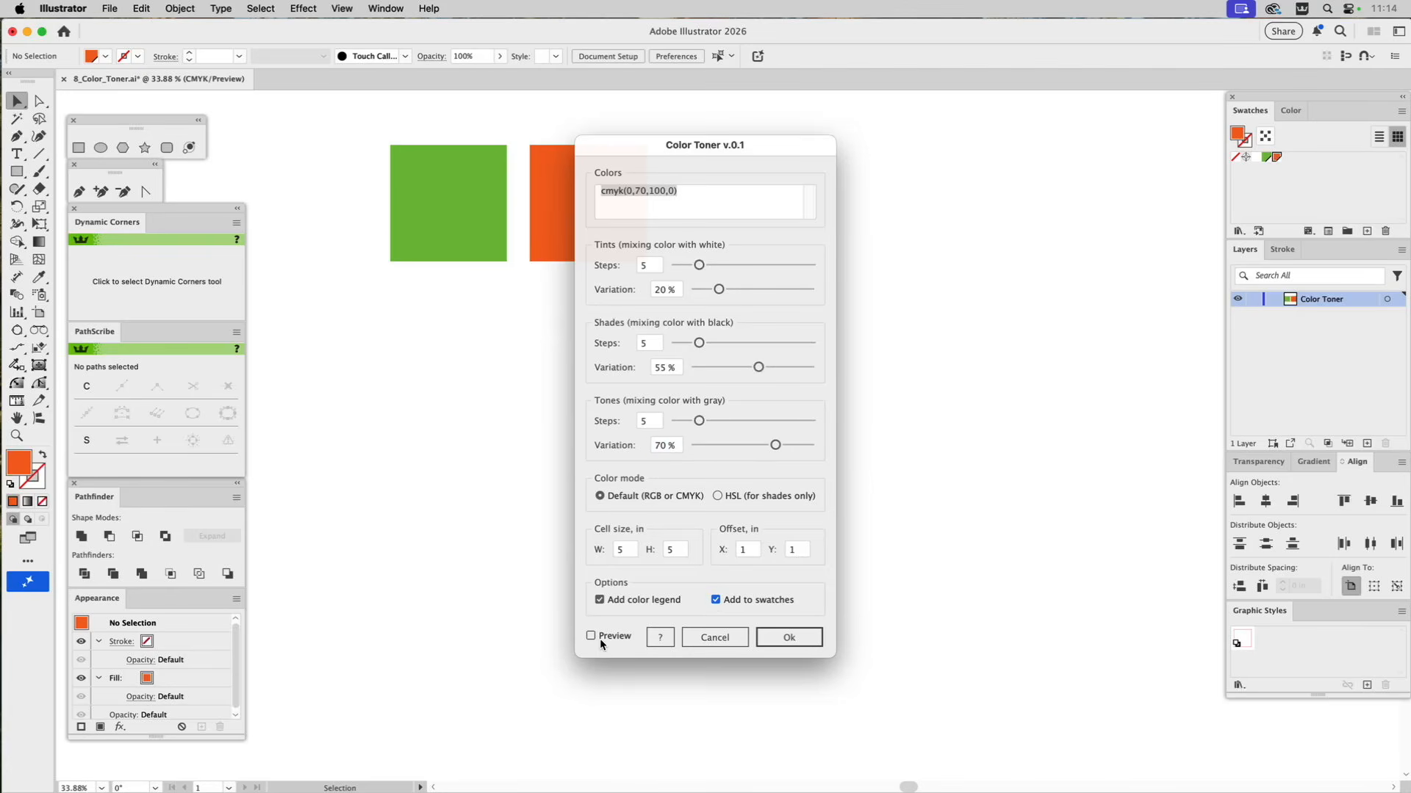
left_click_drag(726, 150, 1079, 170)
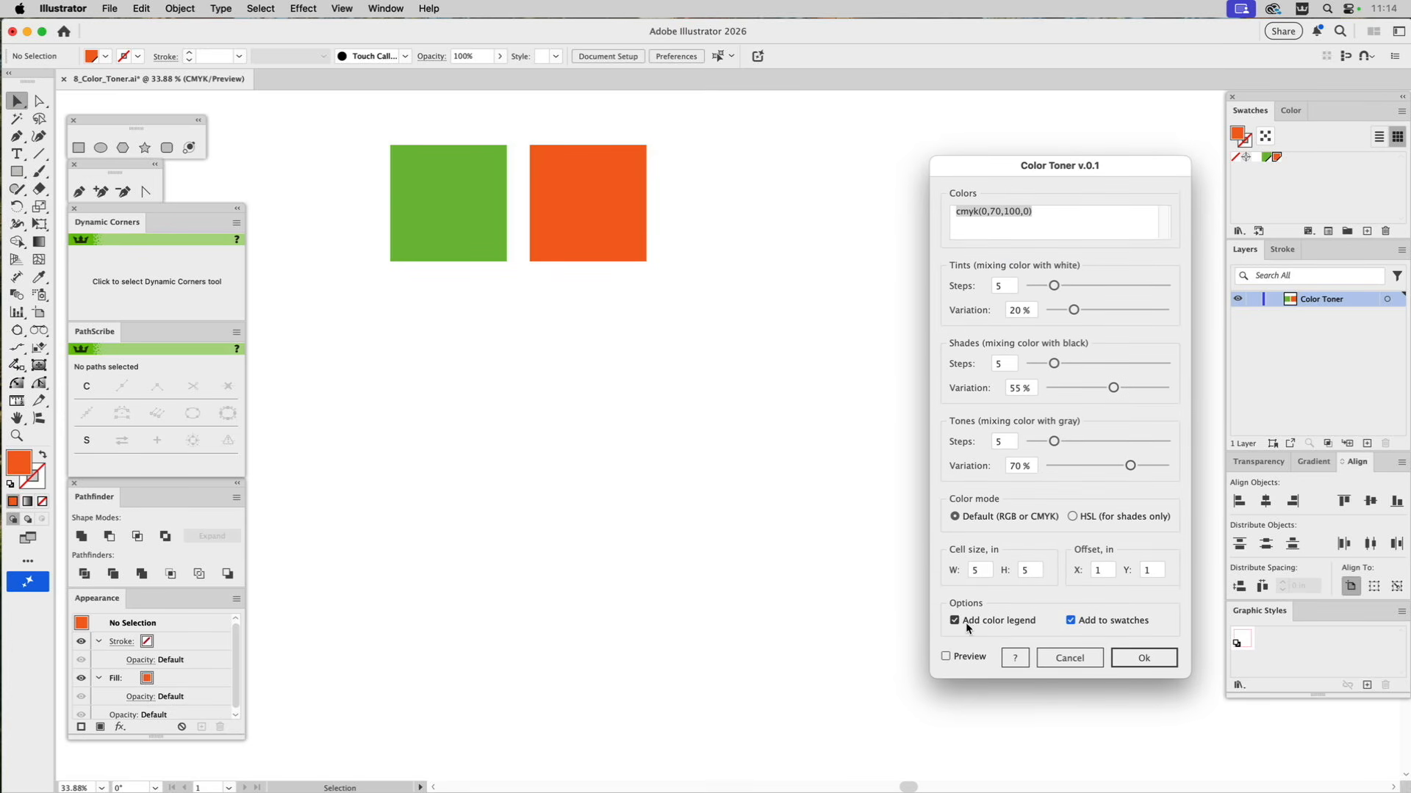
left_click(947, 656)
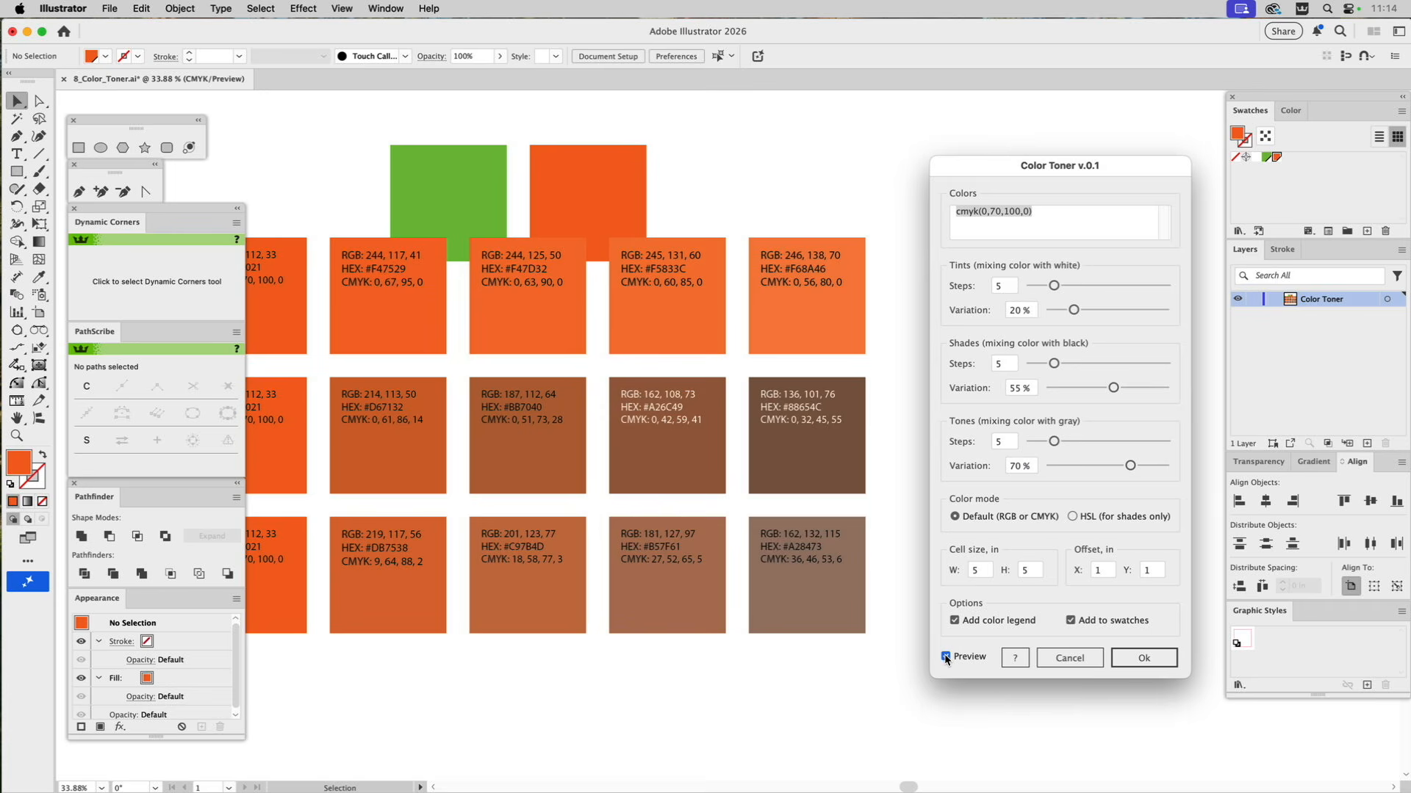
left_click(946, 656)
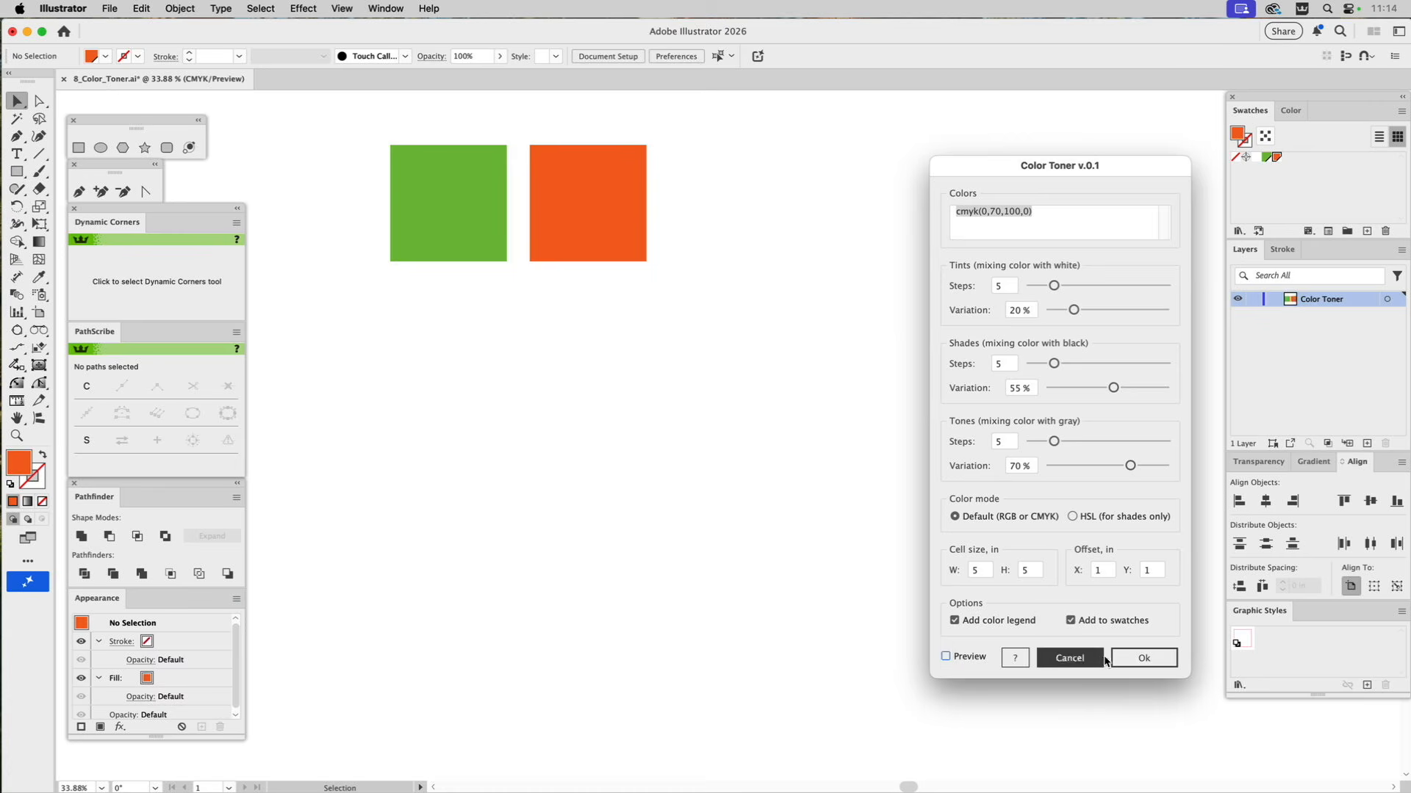
left_click(1126, 658)
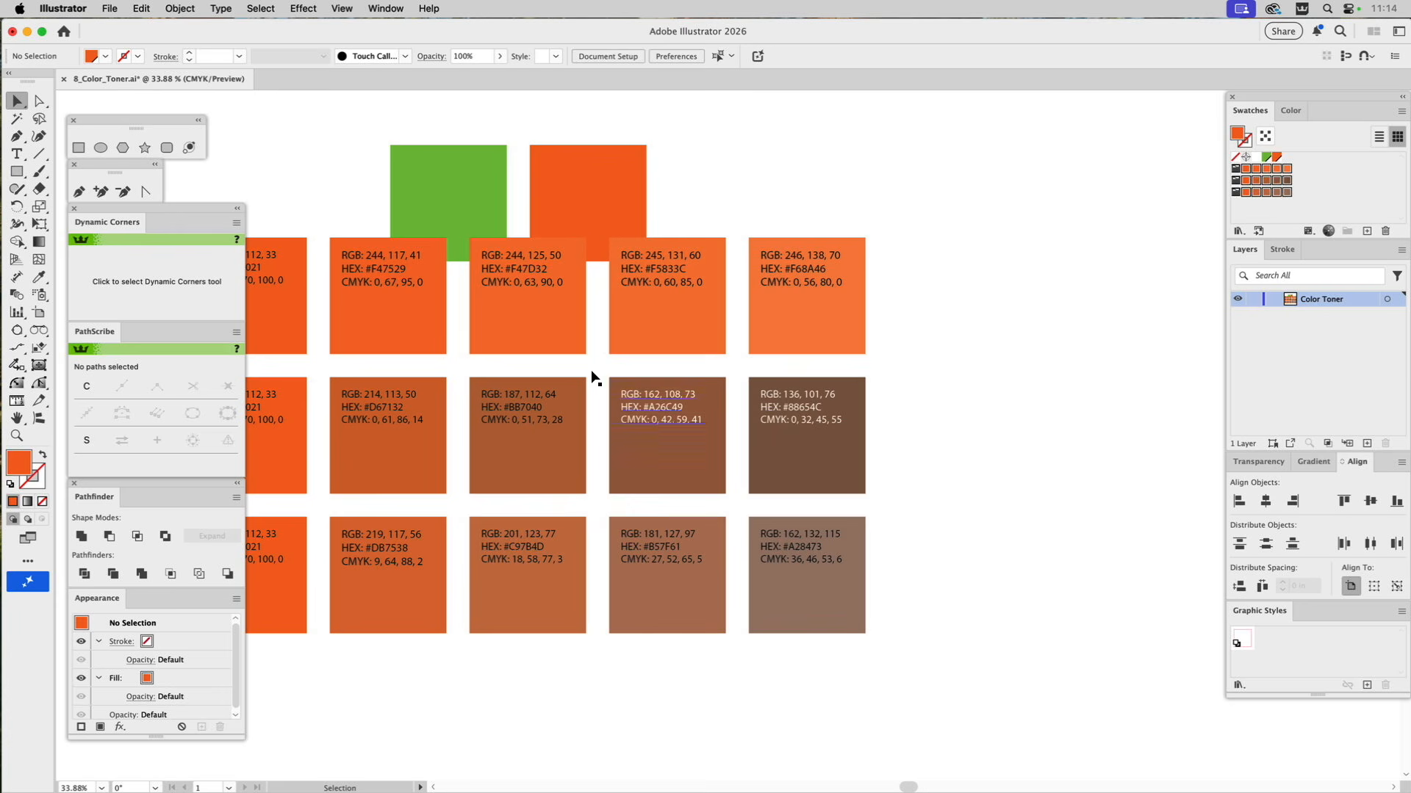
Position the orange color chart just below the orange square, aligned with it, and deselect the chart.
left_click_drag(519, 328, 868, 402)
left_click(658, 285)
left_click_drag(654, 310, 623, 326)
scroll(771, 350, "right", 3)
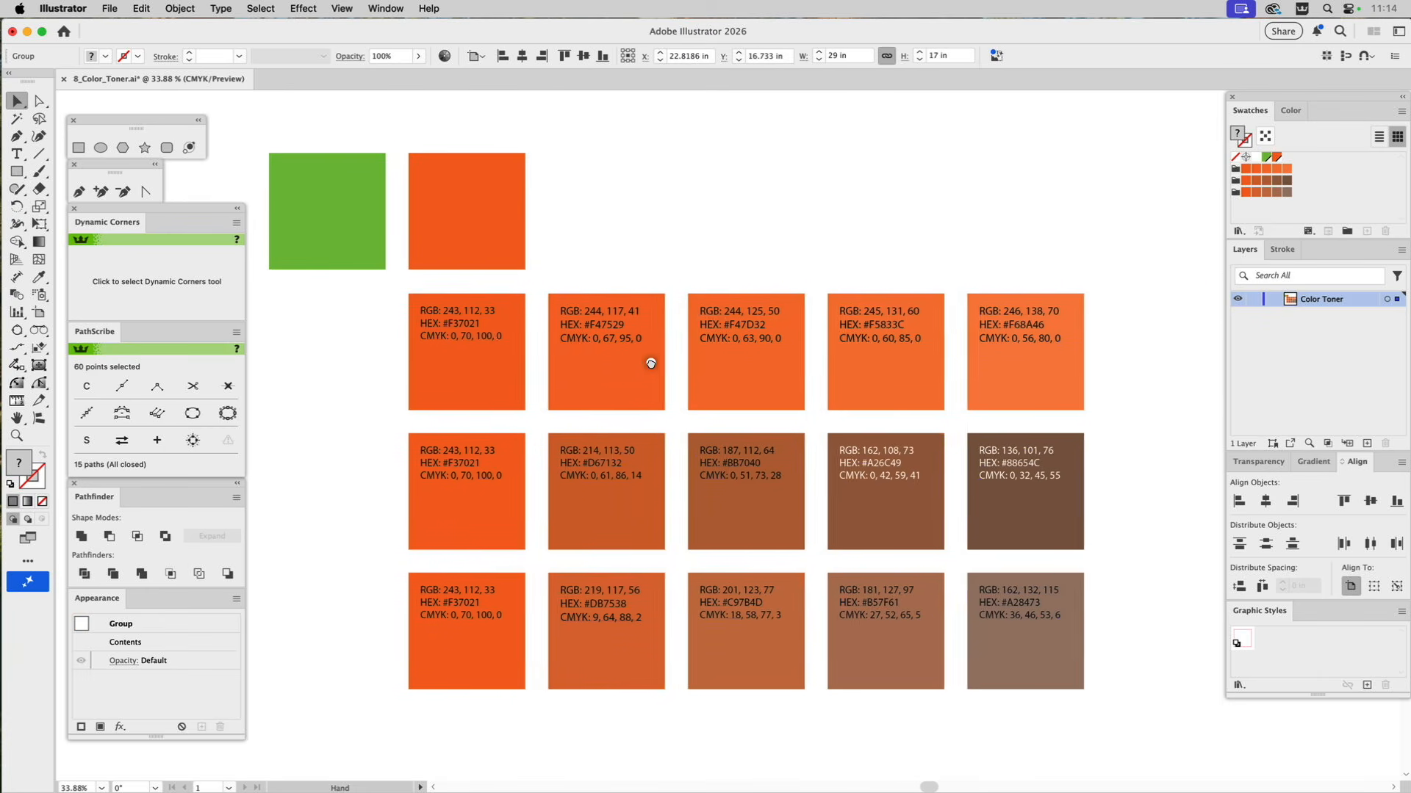
left_click(844, 230)
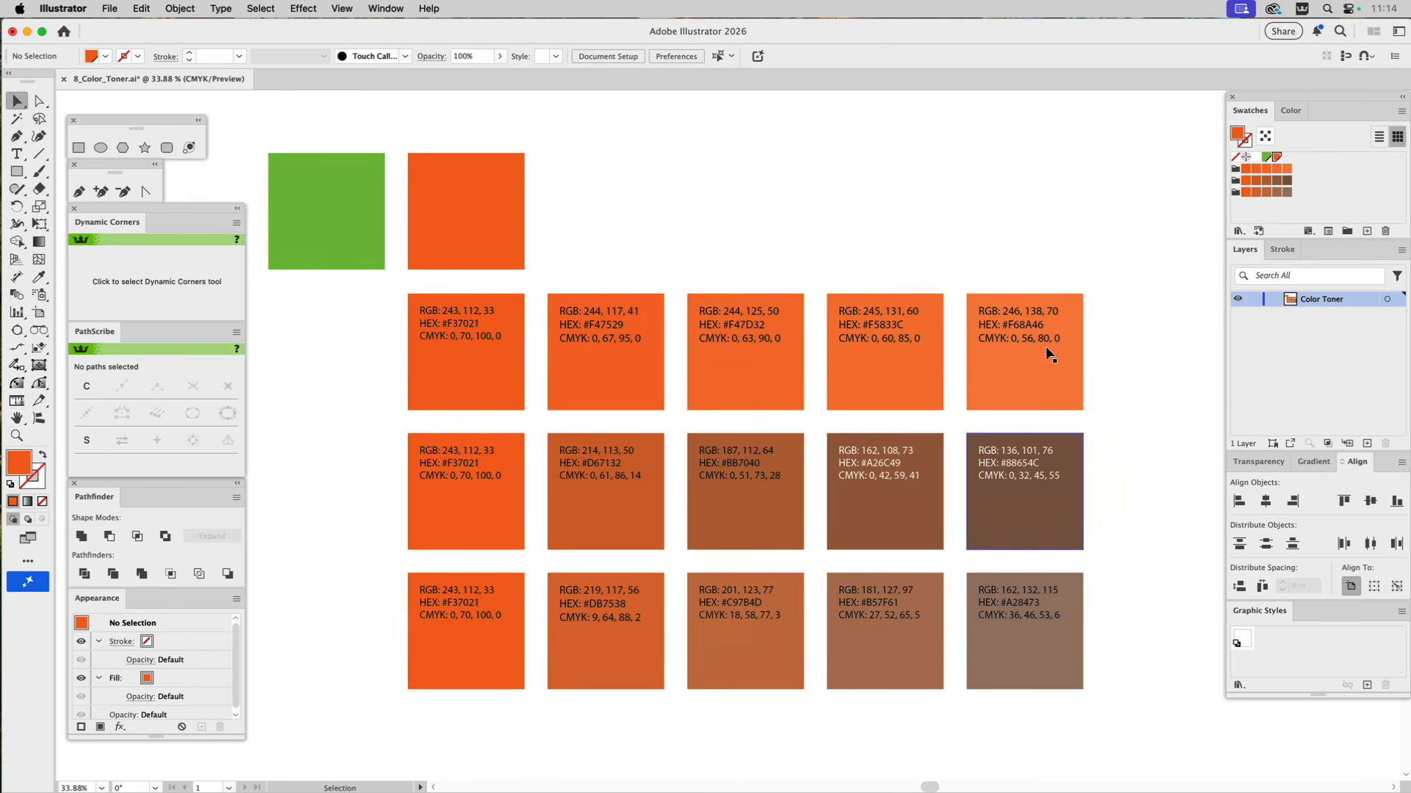
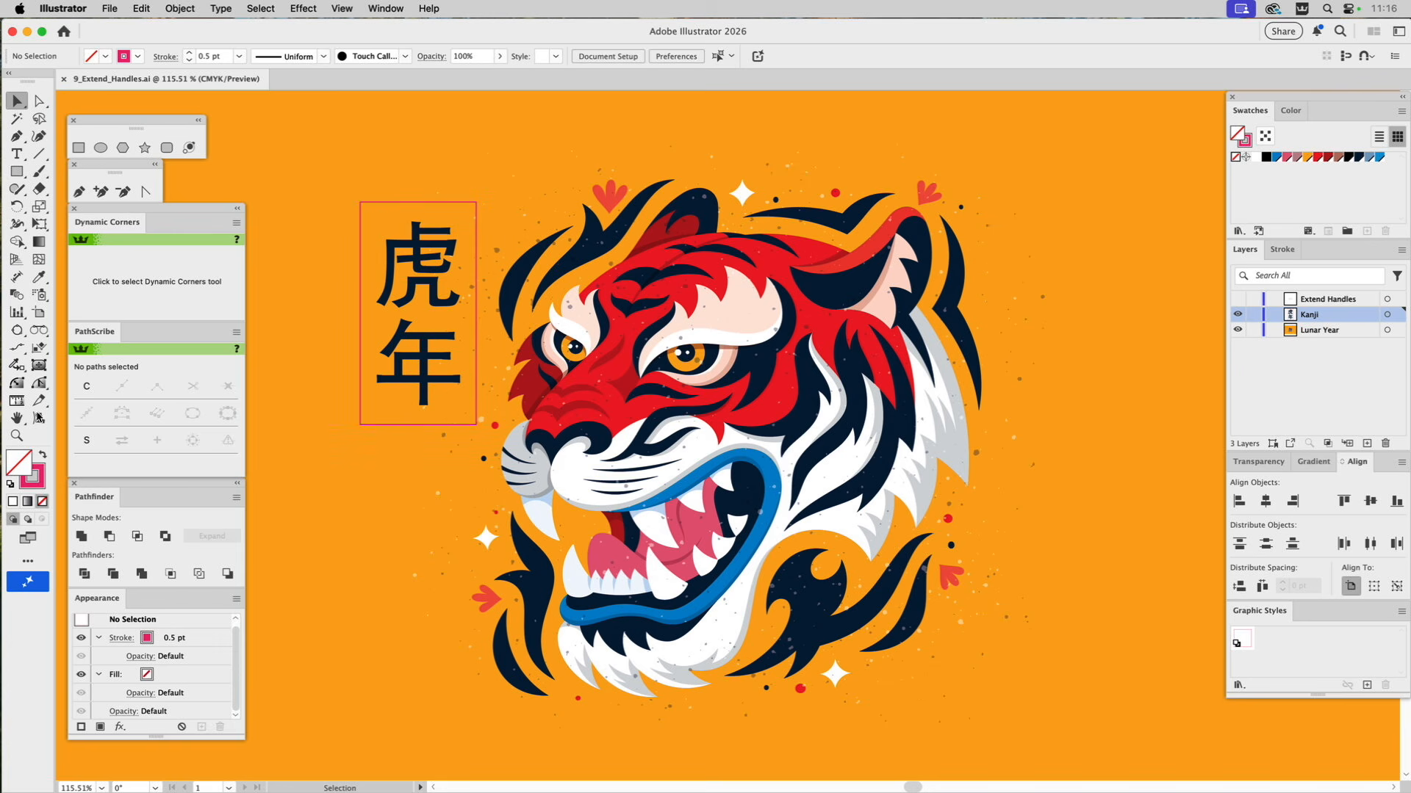
Draw an ellipse about 105 by 202 pt that fits exactly inside the rectangle around the kanji.
left_click(17, 437)
left_click_drag(297, 173, 585, 513)
left_click(102, 147)
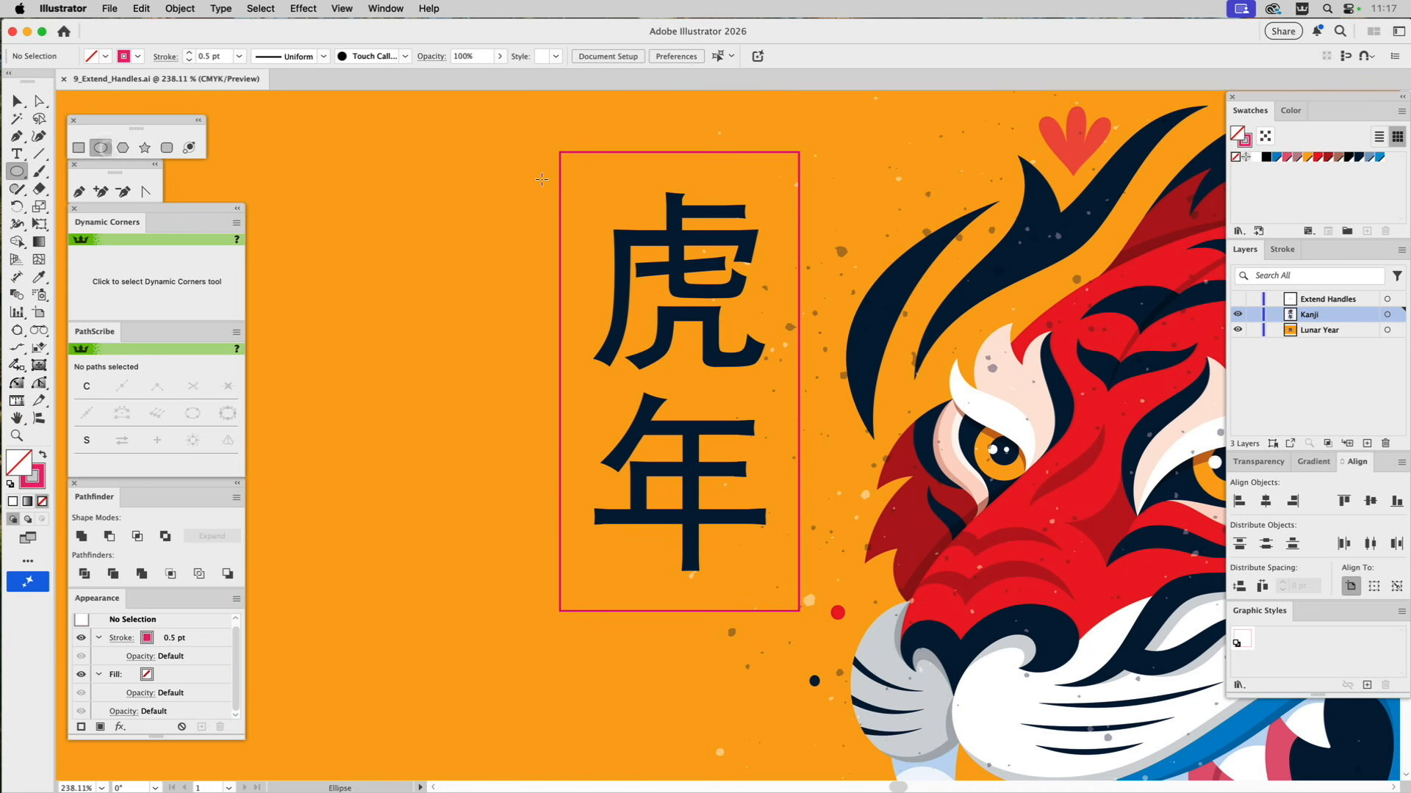
left_click_drag(561, 153, 800, 610)
key("v")
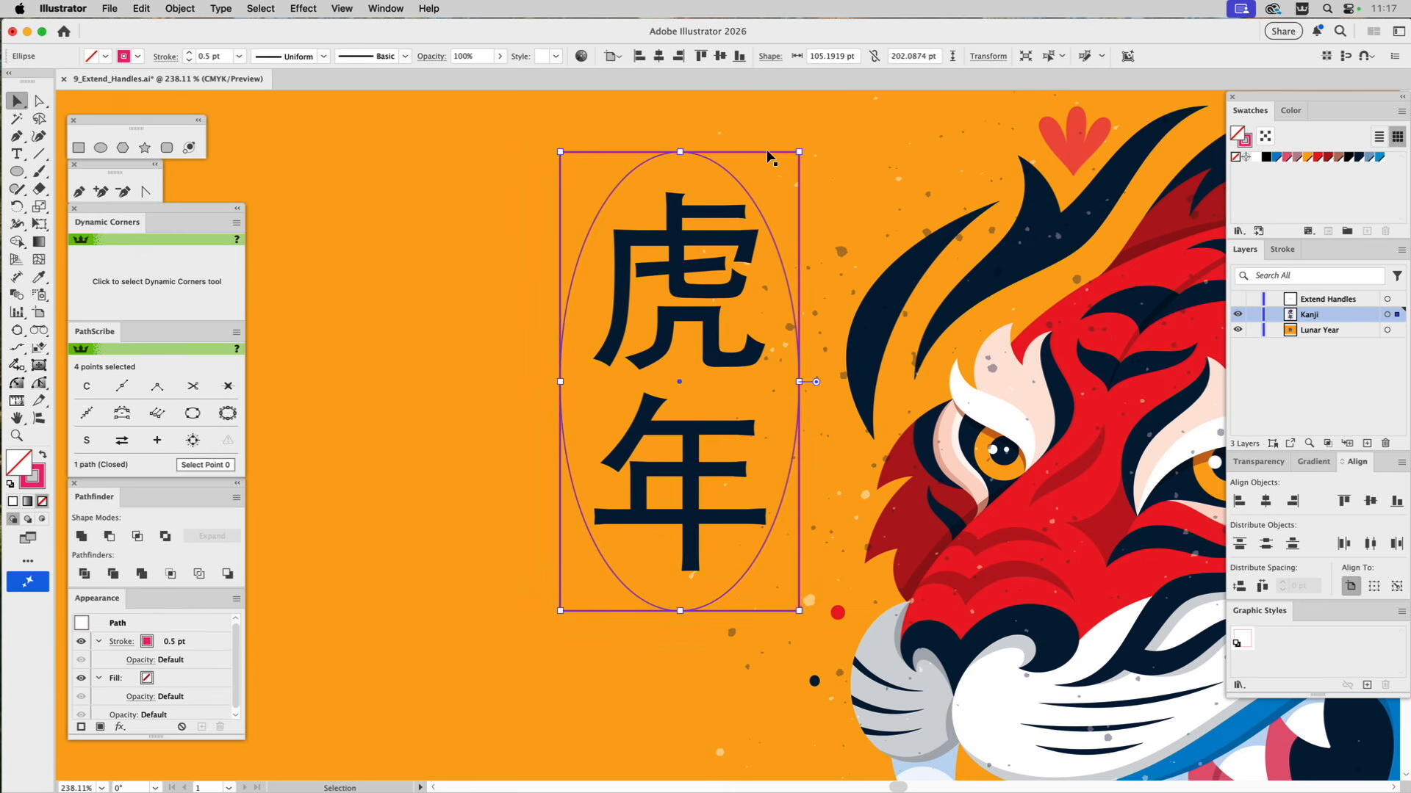
Delete the rectangle around the kanji, keeping the ellipse.
left_click(771, 171)
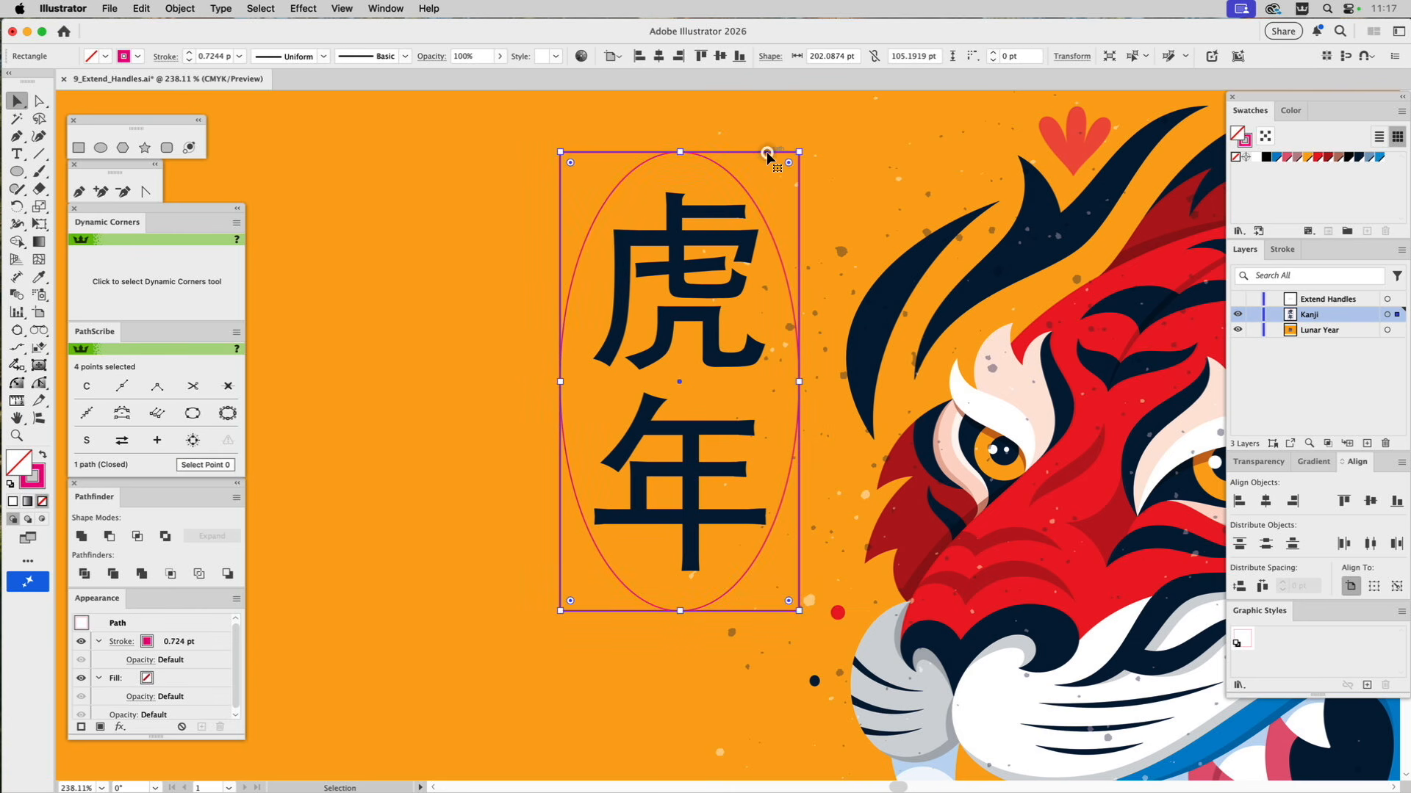
key("super+shift+a")
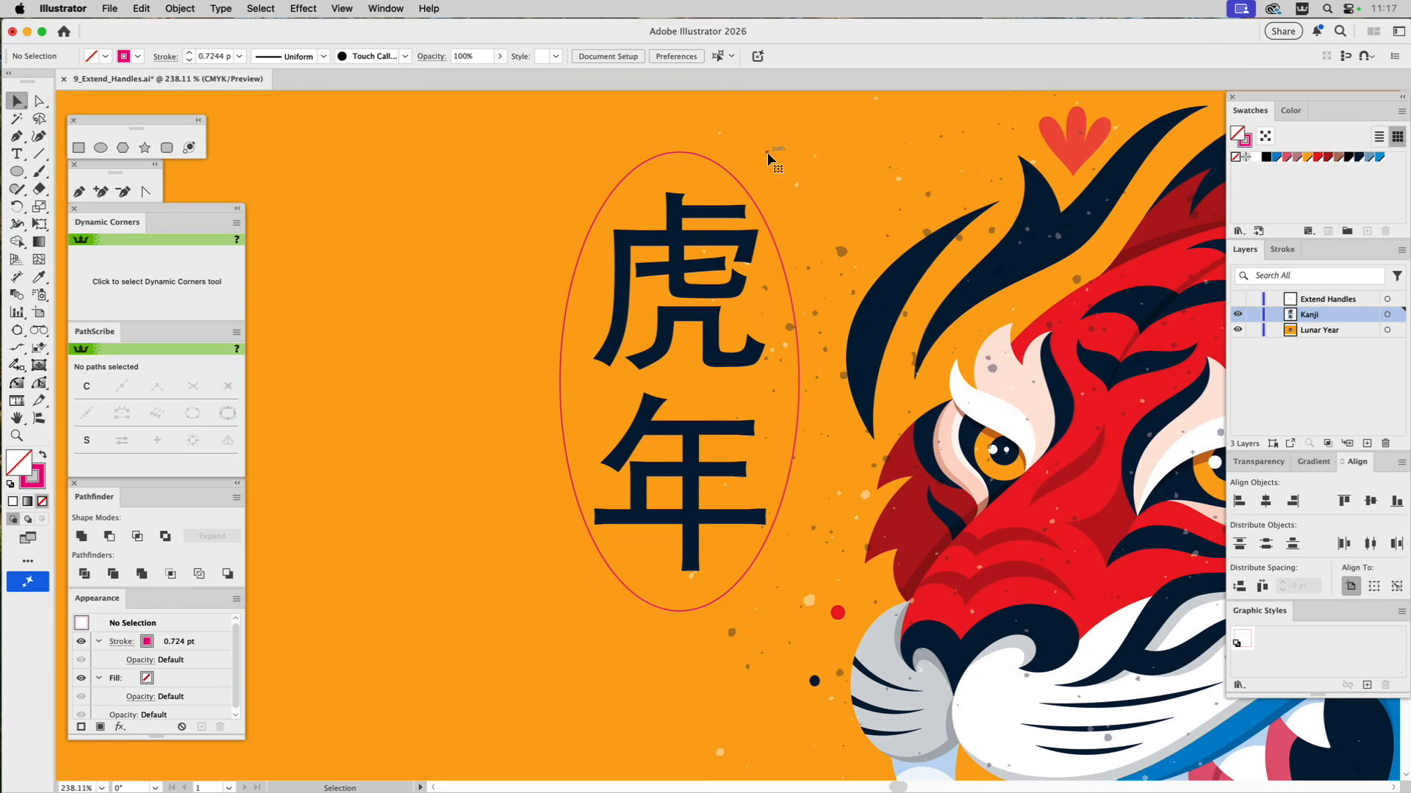
Scale the ellipse's top and bottom anchor points together to extend their horizontal handles almost to the ellipse's full width.
left_click(711, 157)
key("a")
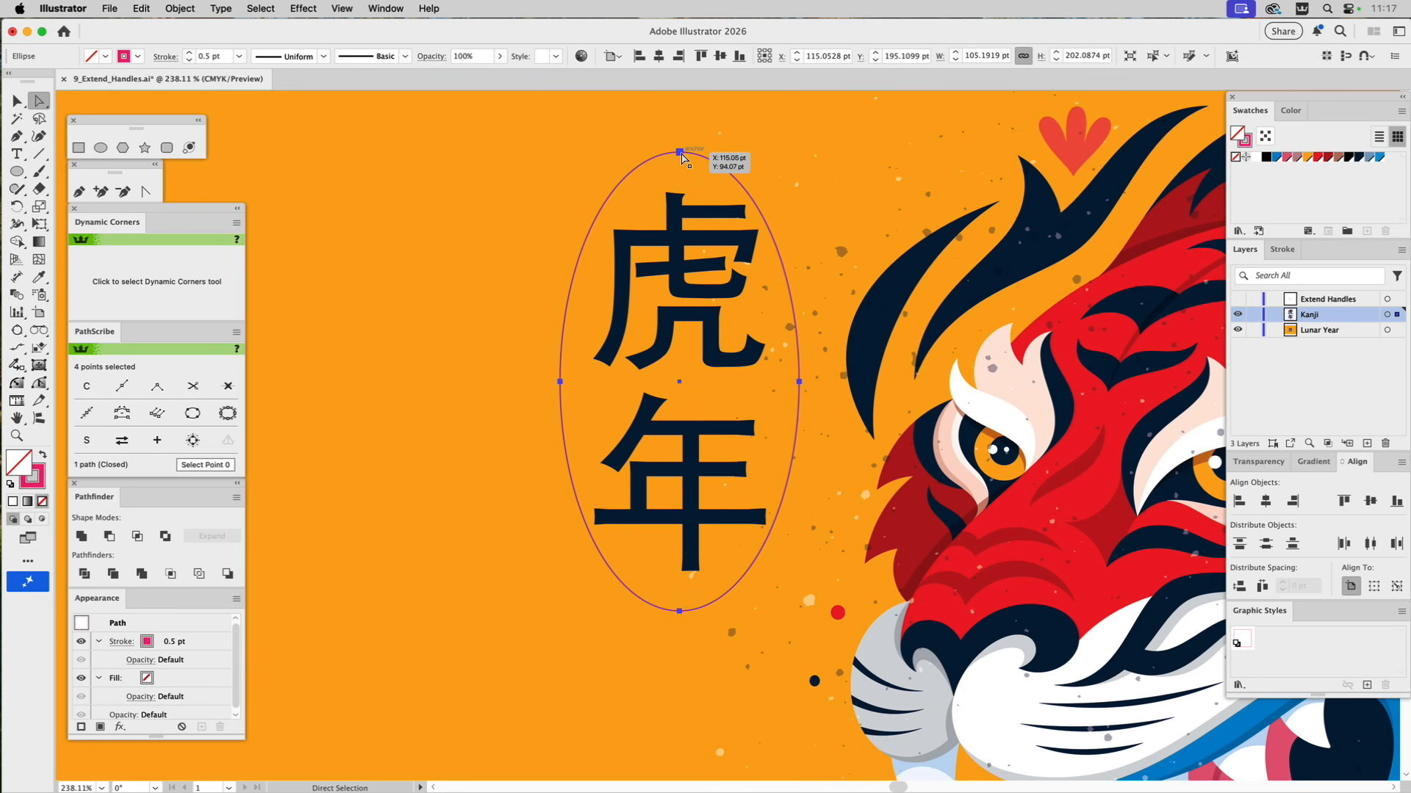
left_click(680, 153)
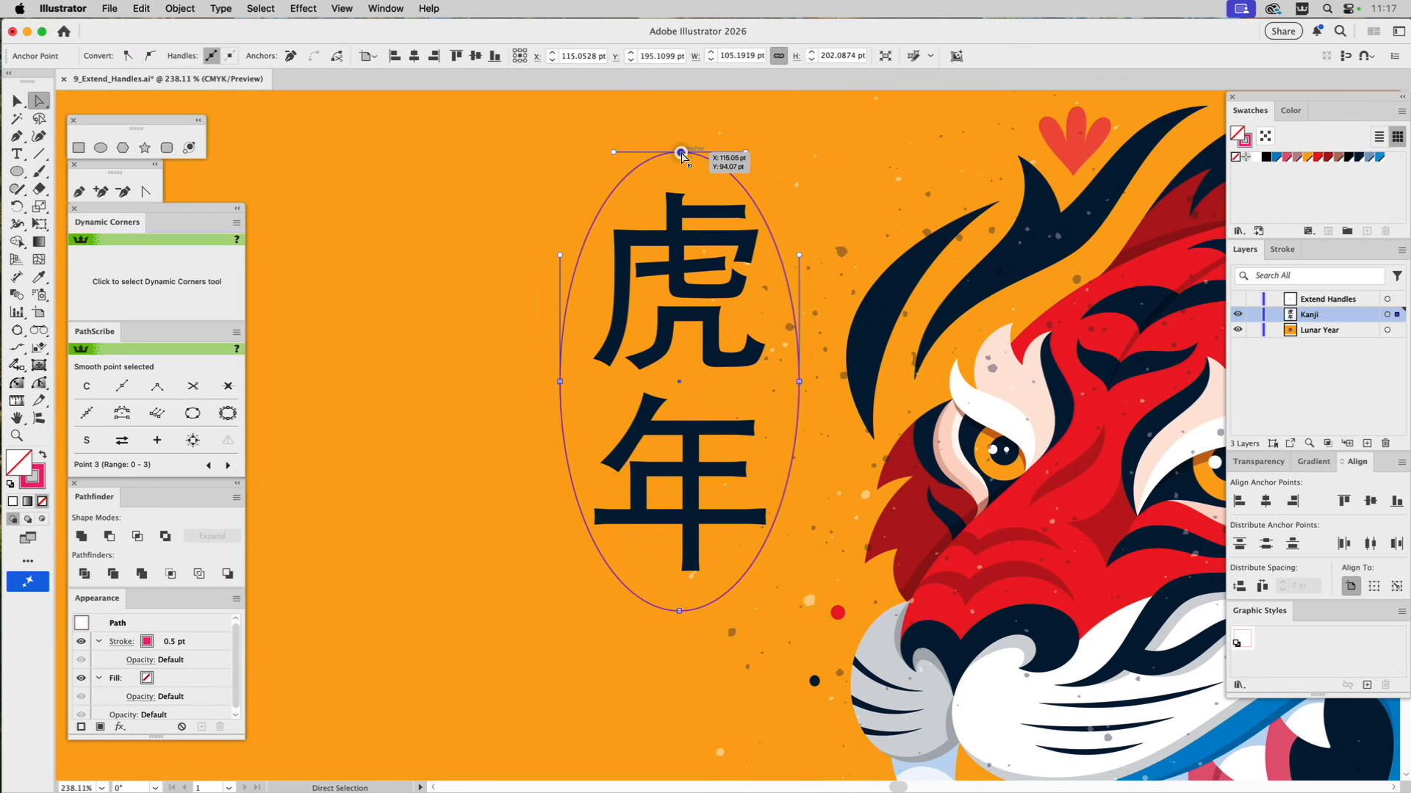
left_click(679, 610, "shift")
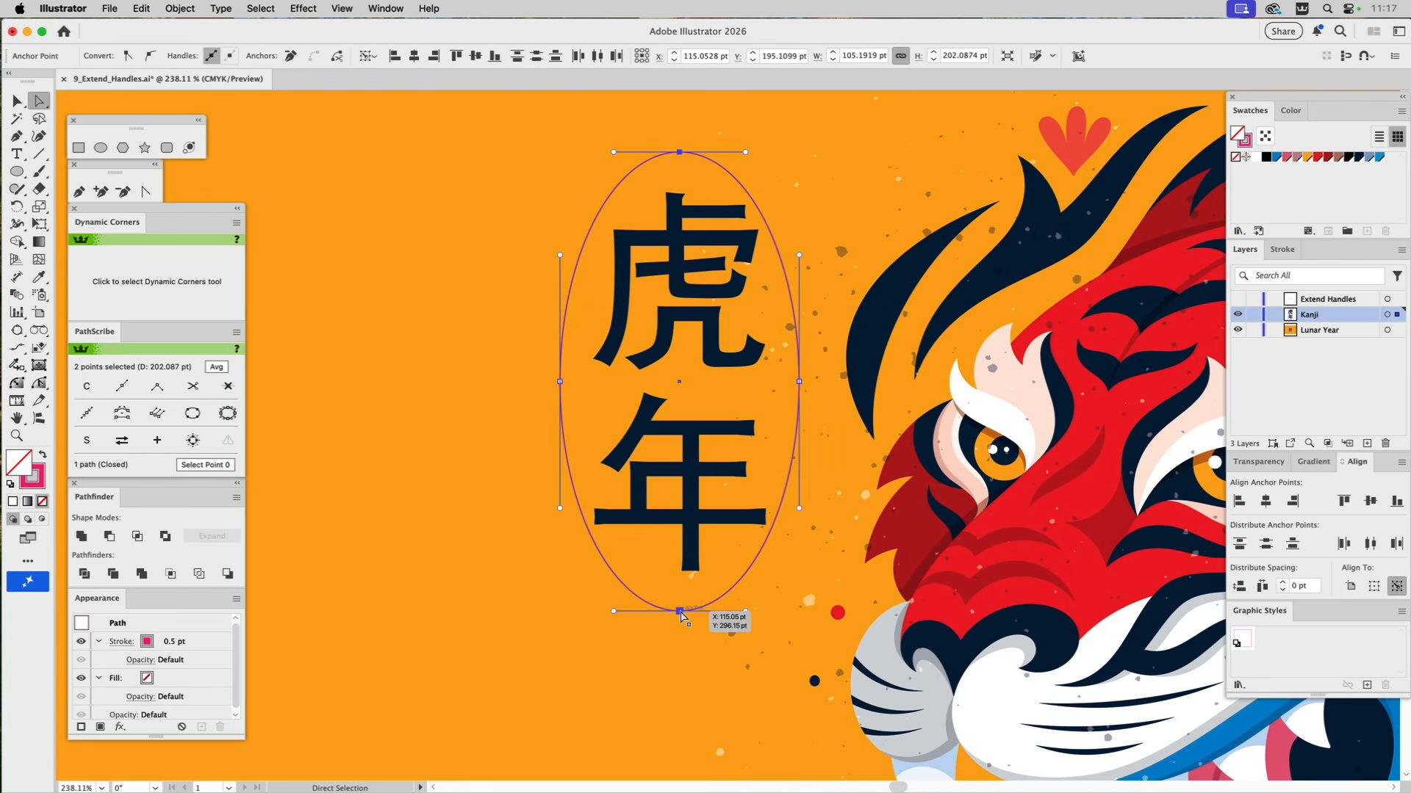
key("s")
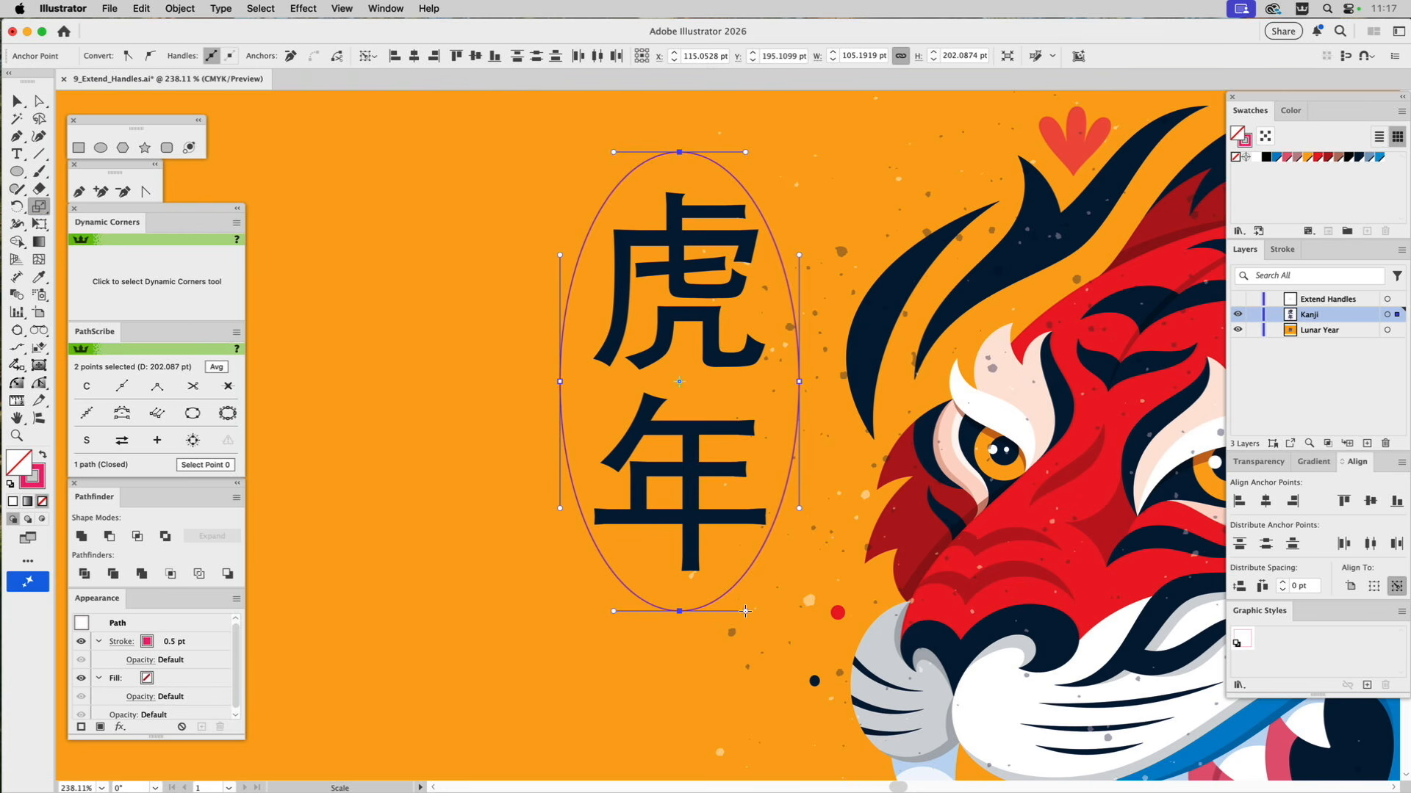
left_click_drag(745, 611, 795, 607)
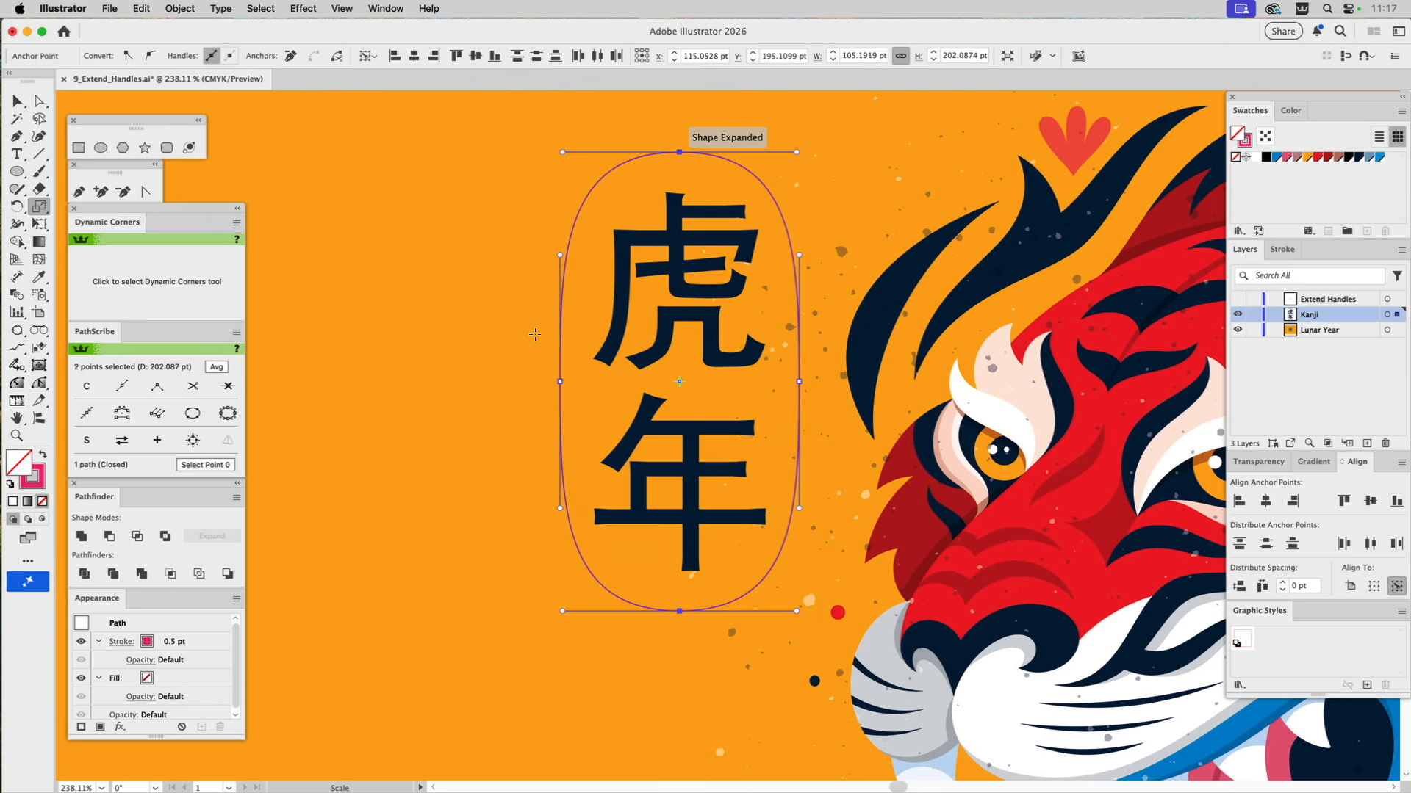
Scale the left and right anchor points together to lengthen their vertical handles and square off the shape.
key("a")
left_click(560, 382)
left_click(800, 381, "shift")
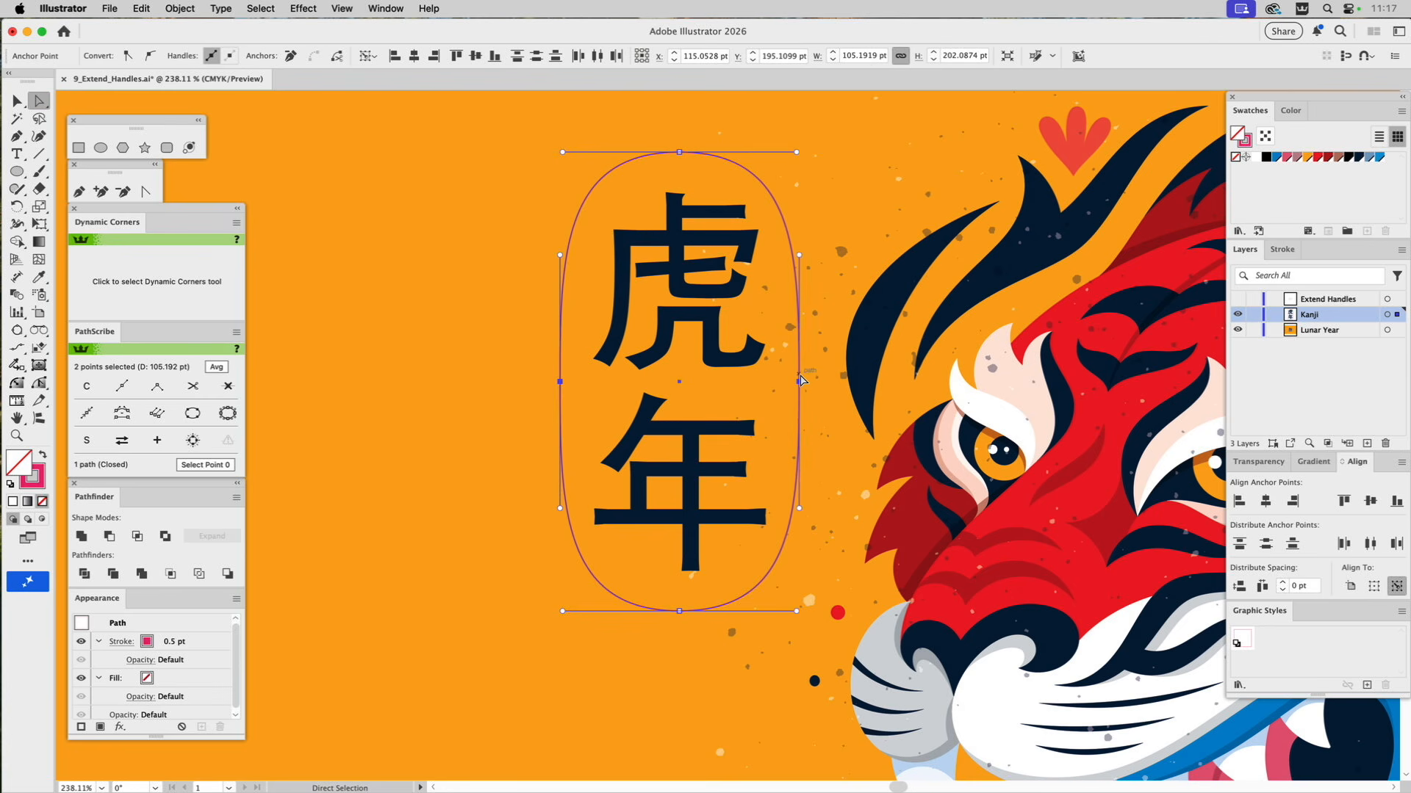
key("s")
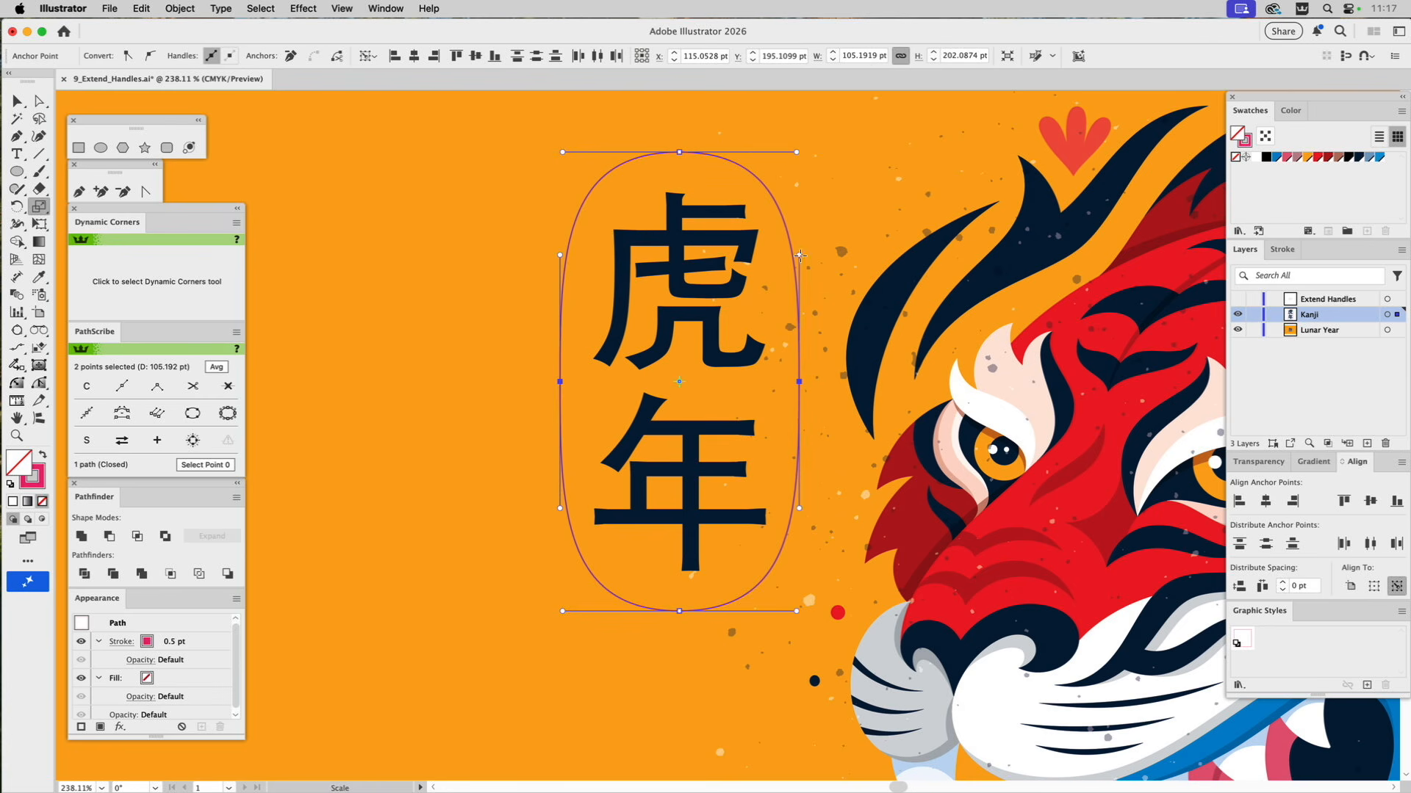
left_click_drag(799, 255, 801, 178)
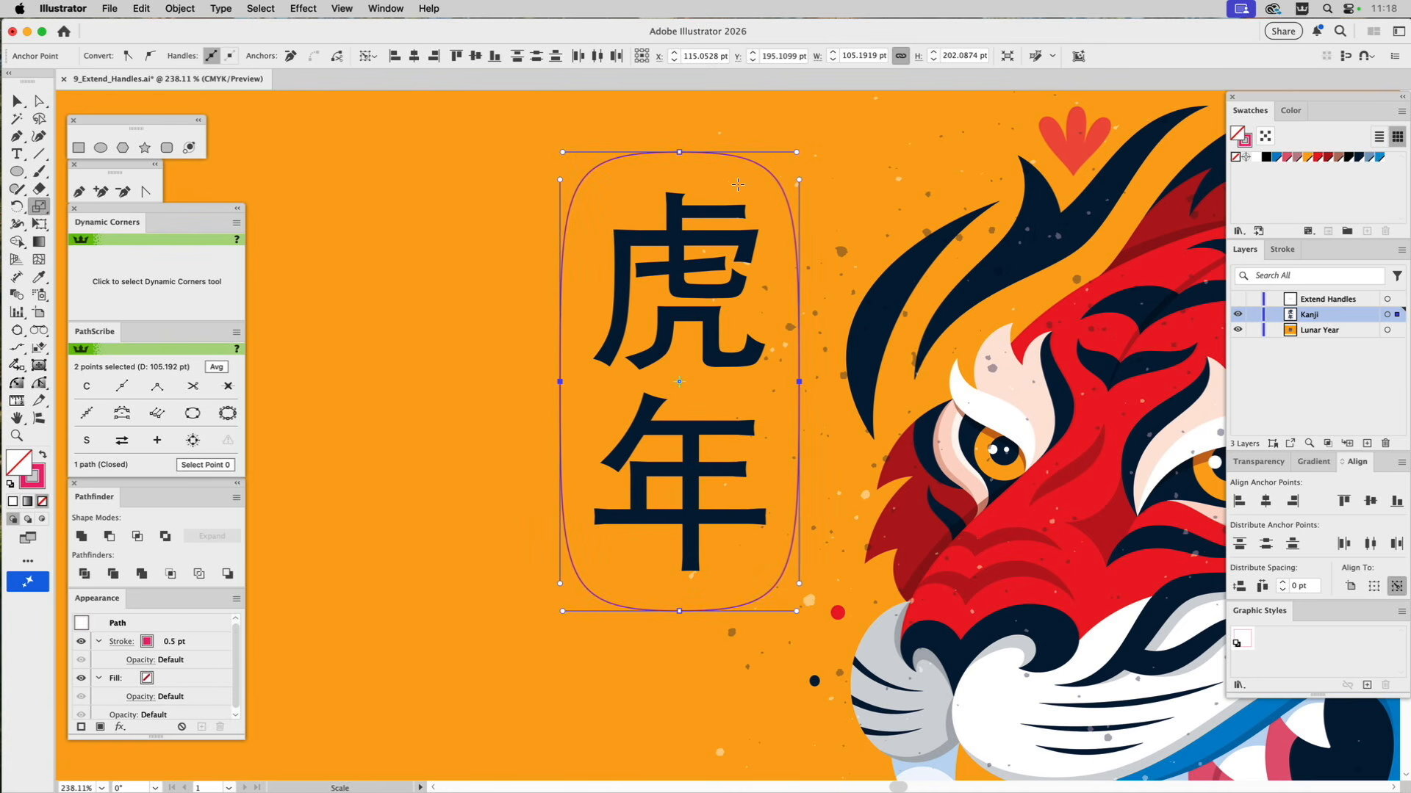
Give the rounded shape a red fill and no stroke.
key("v")
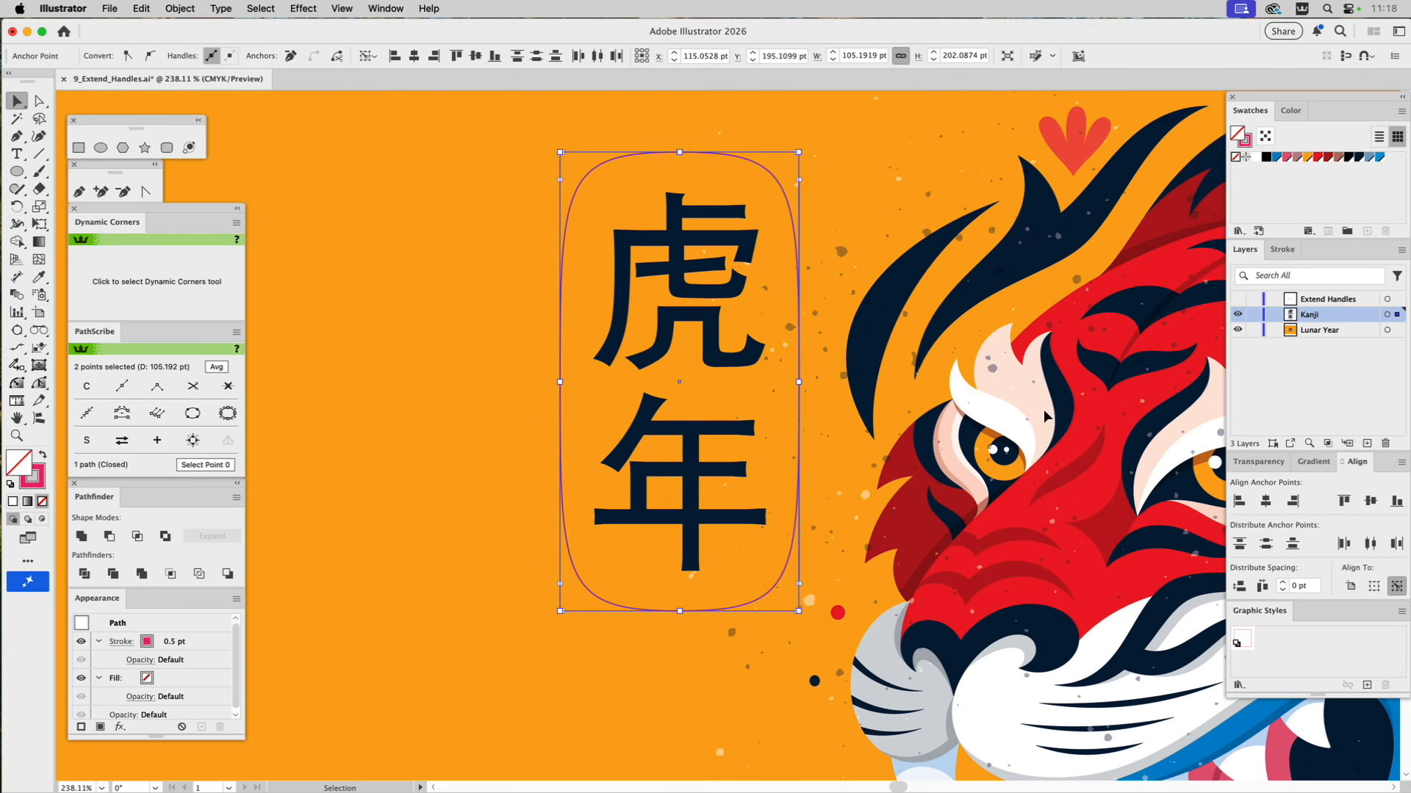
left_click(1318, 159)
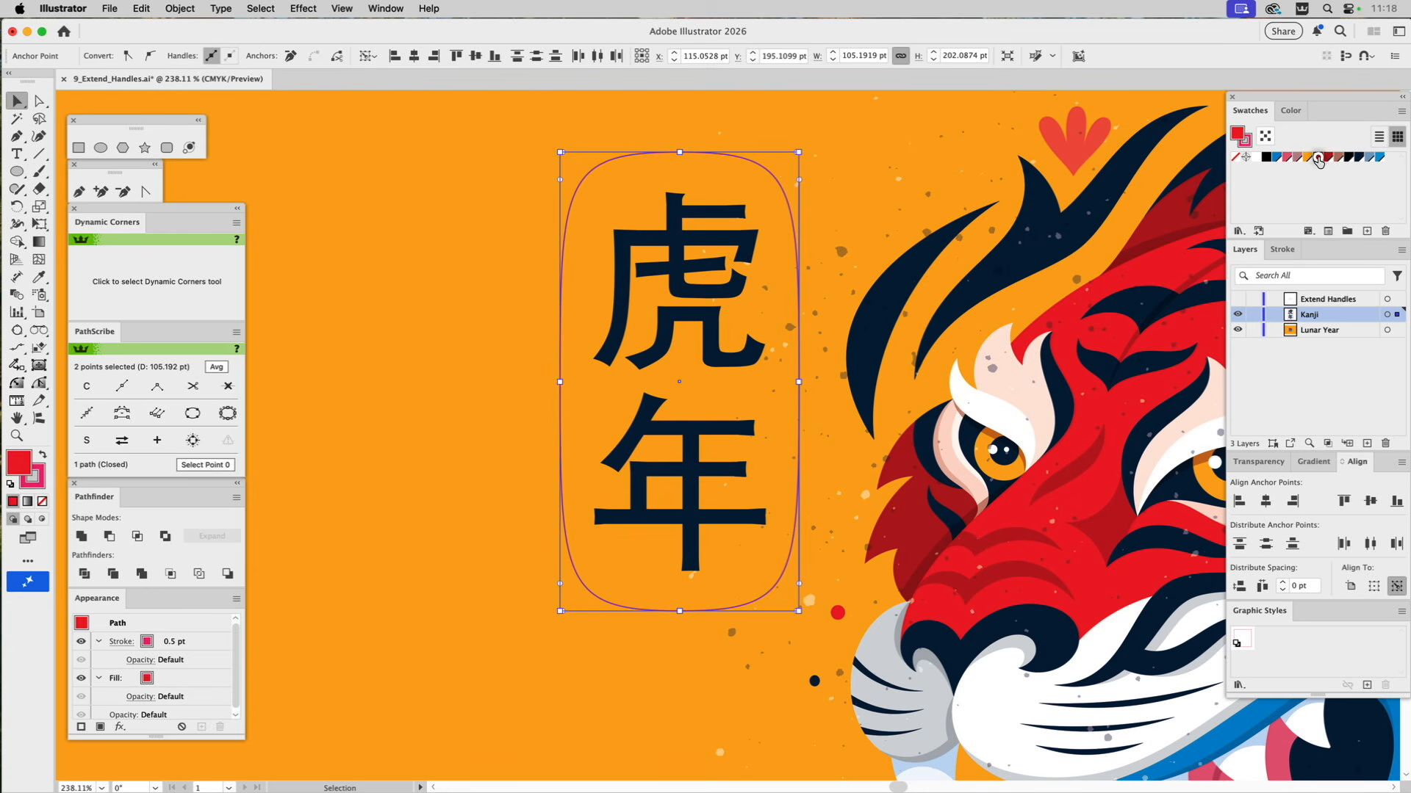
left_click(1235, 156)
left_click(1246, 145)
left_click(1235, 156)
left_click(1236, 133)
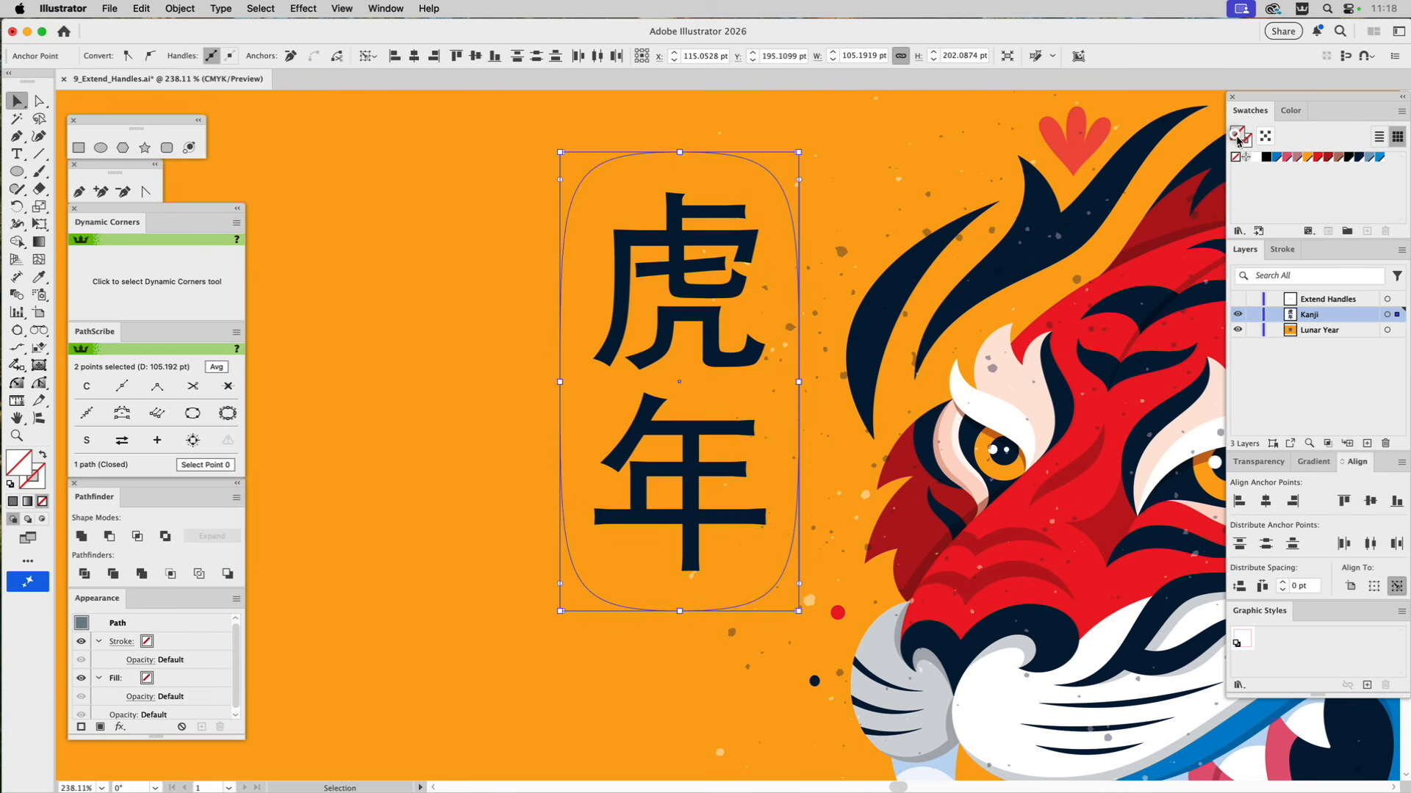
left_click(1319, 159)
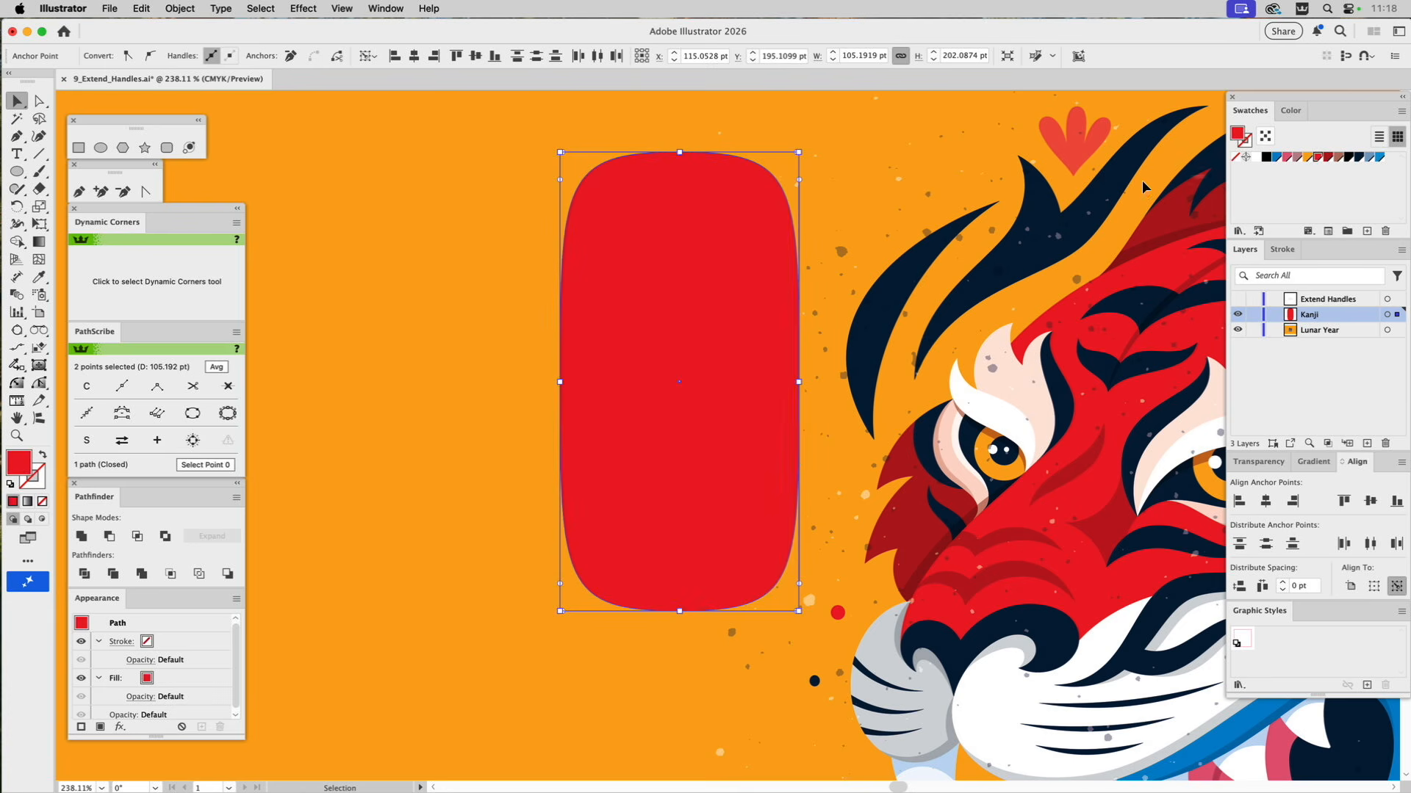
Cut the whole red shape and paste it behind the kanji characters.
key("super+x")
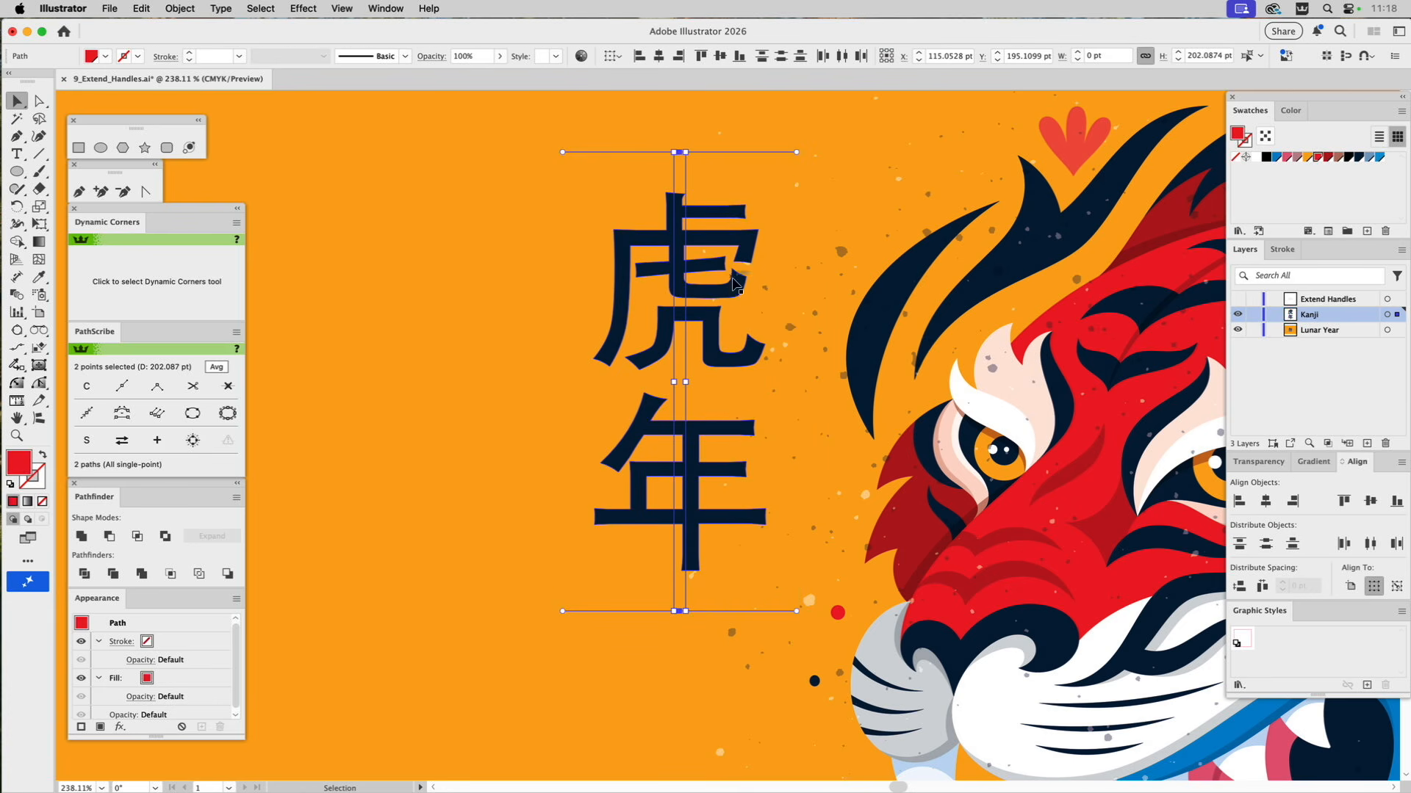
key("super+z")
left_click(826, 214)
left_click(771, 246)
key("BackSpace")
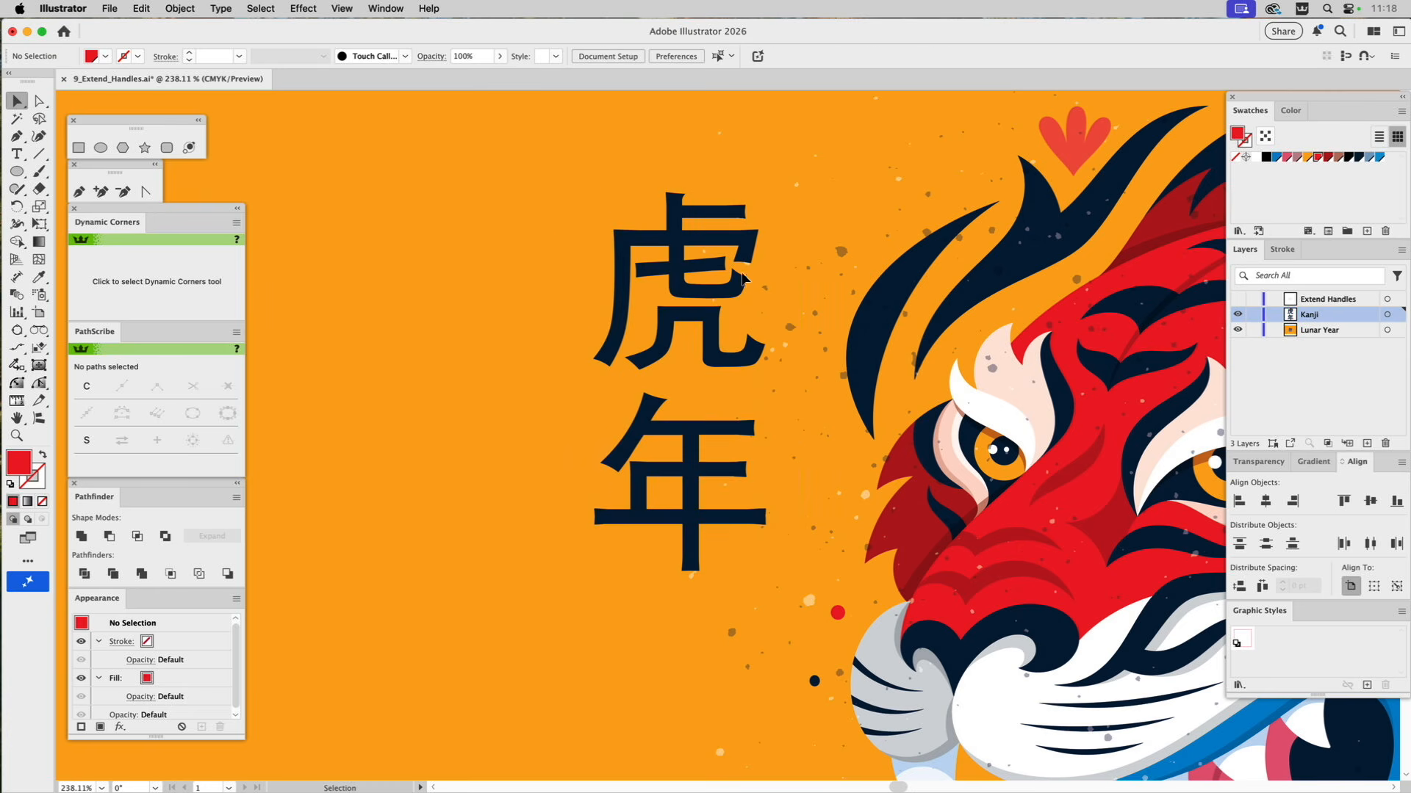
left_click(737, 279)
key("super+z")
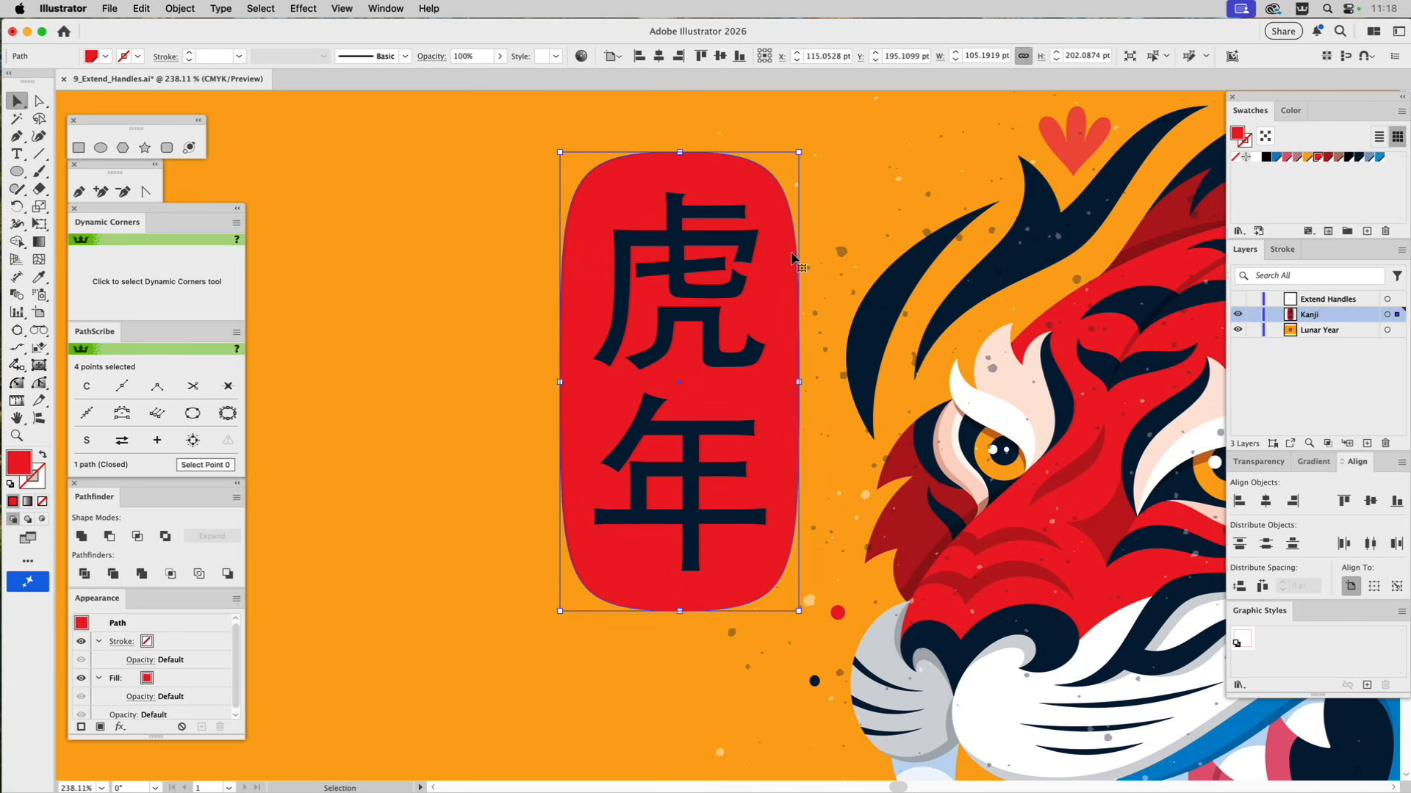
Fill the kanji characters with the orange swatch and deselect them.
key("z")
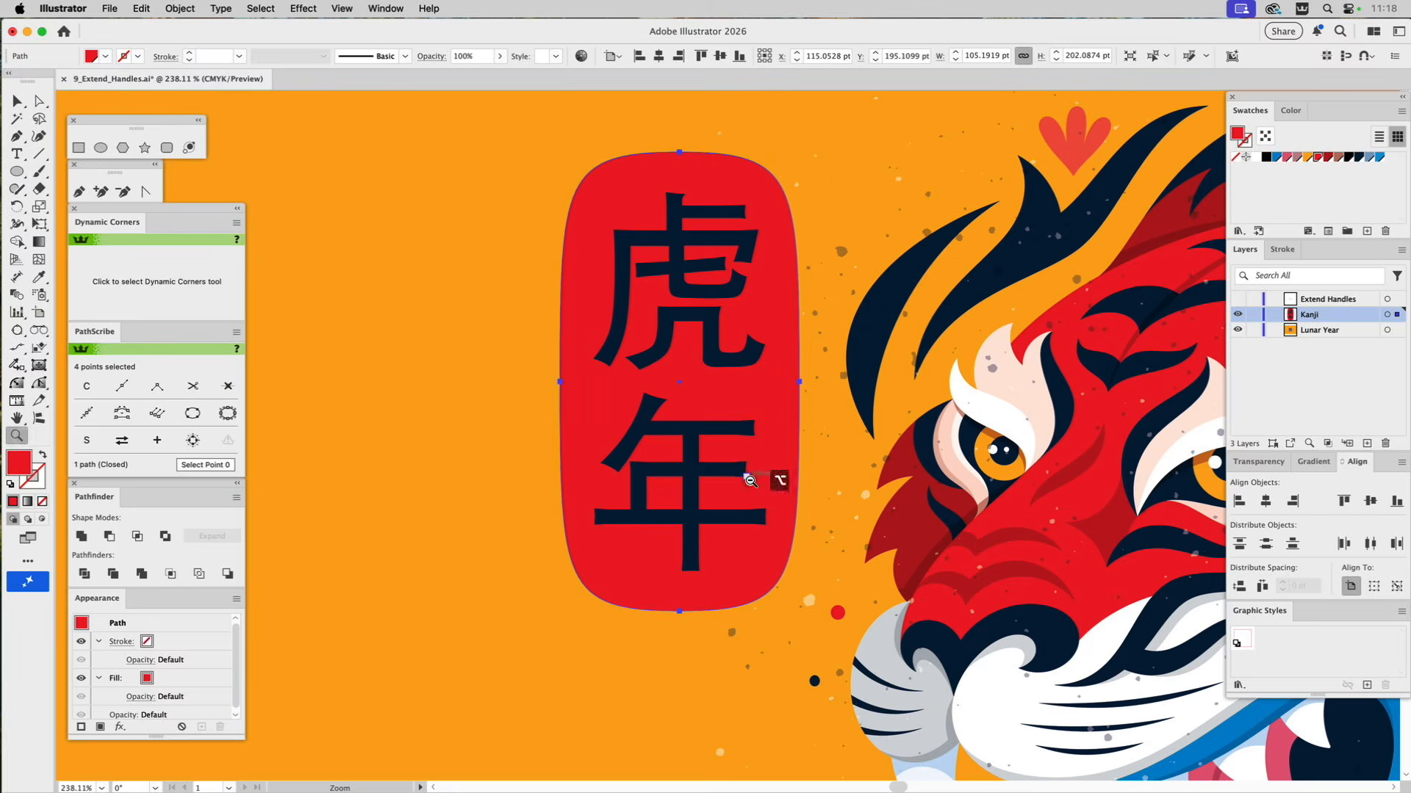
left_click(750, 482, "alt")
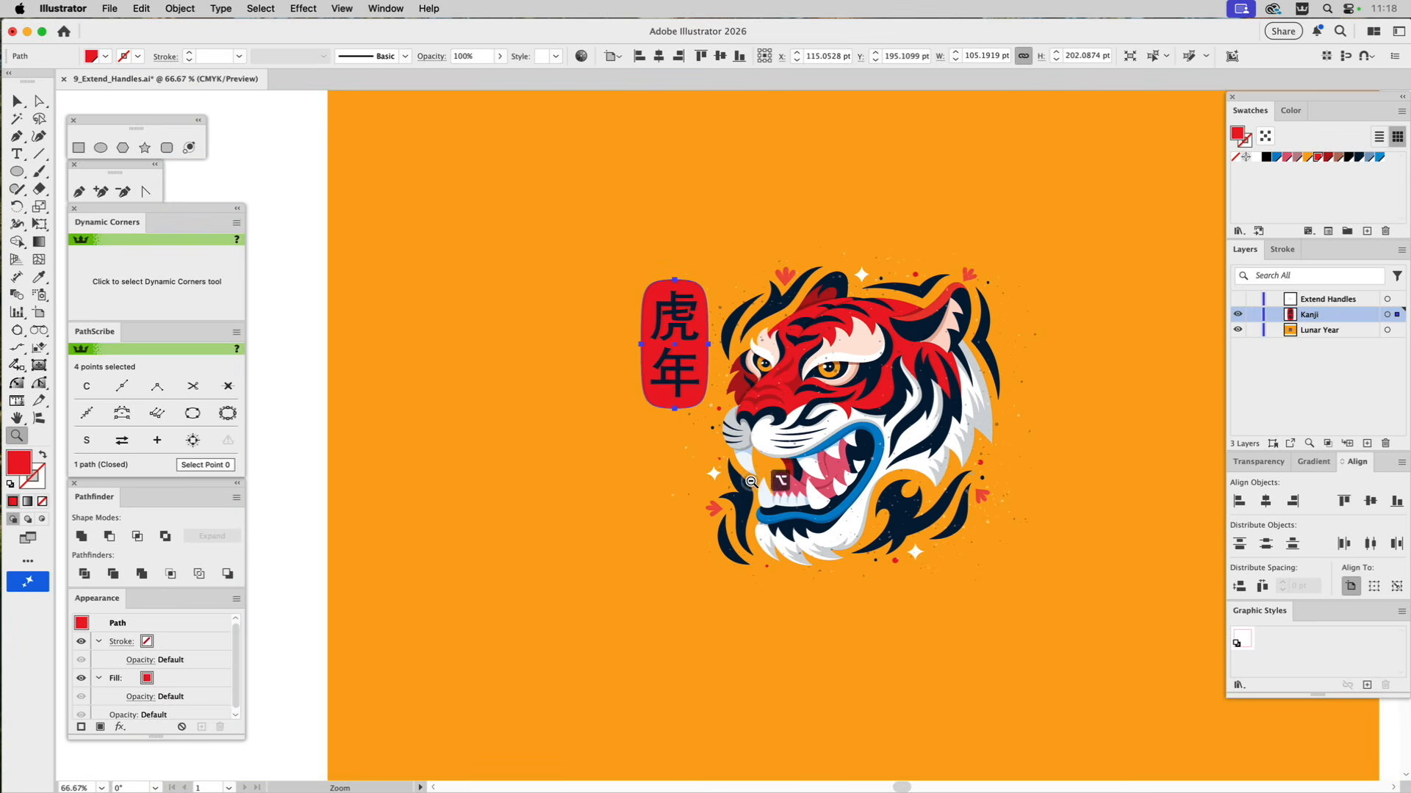
left_click(804, 461)
key("super")
left_click(529, 176, "super")
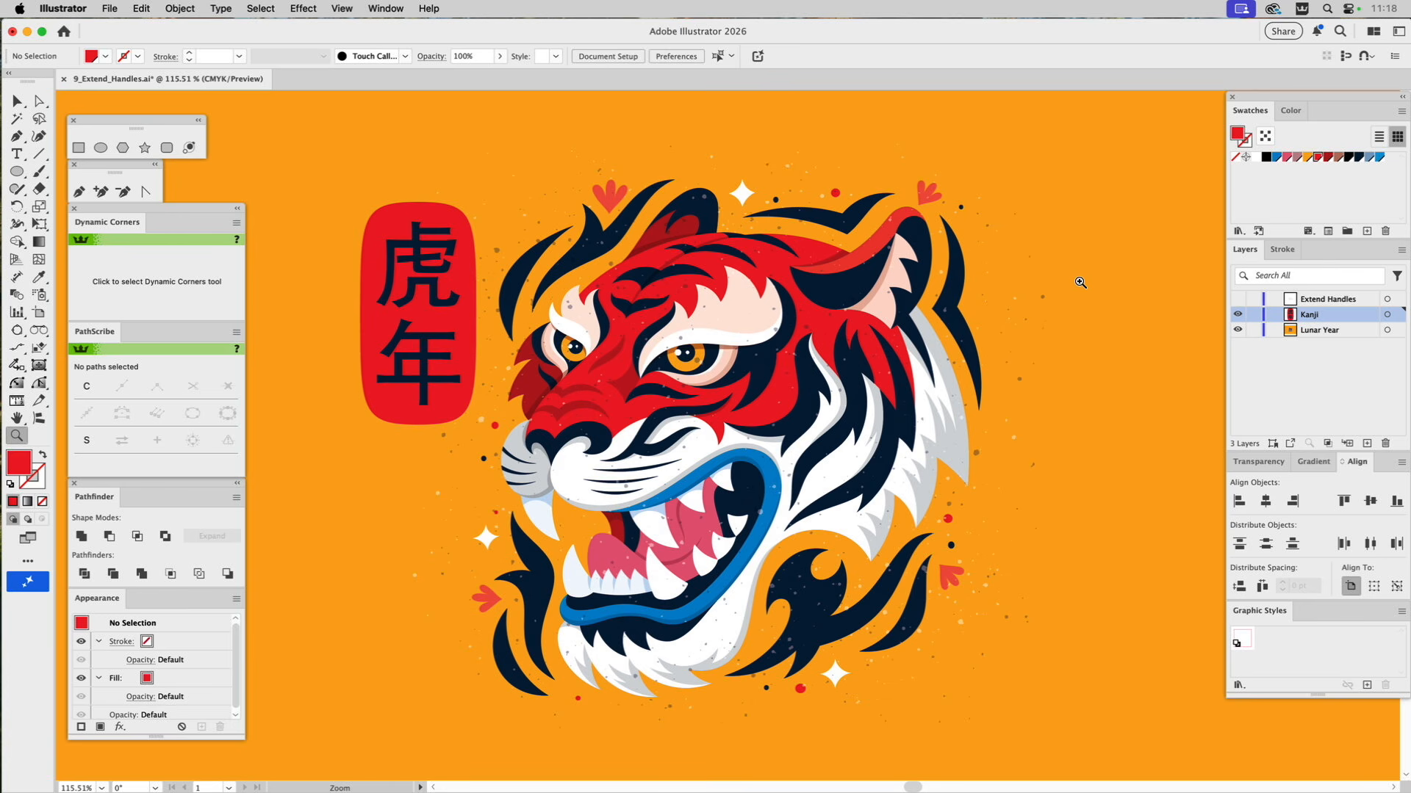
key("super")
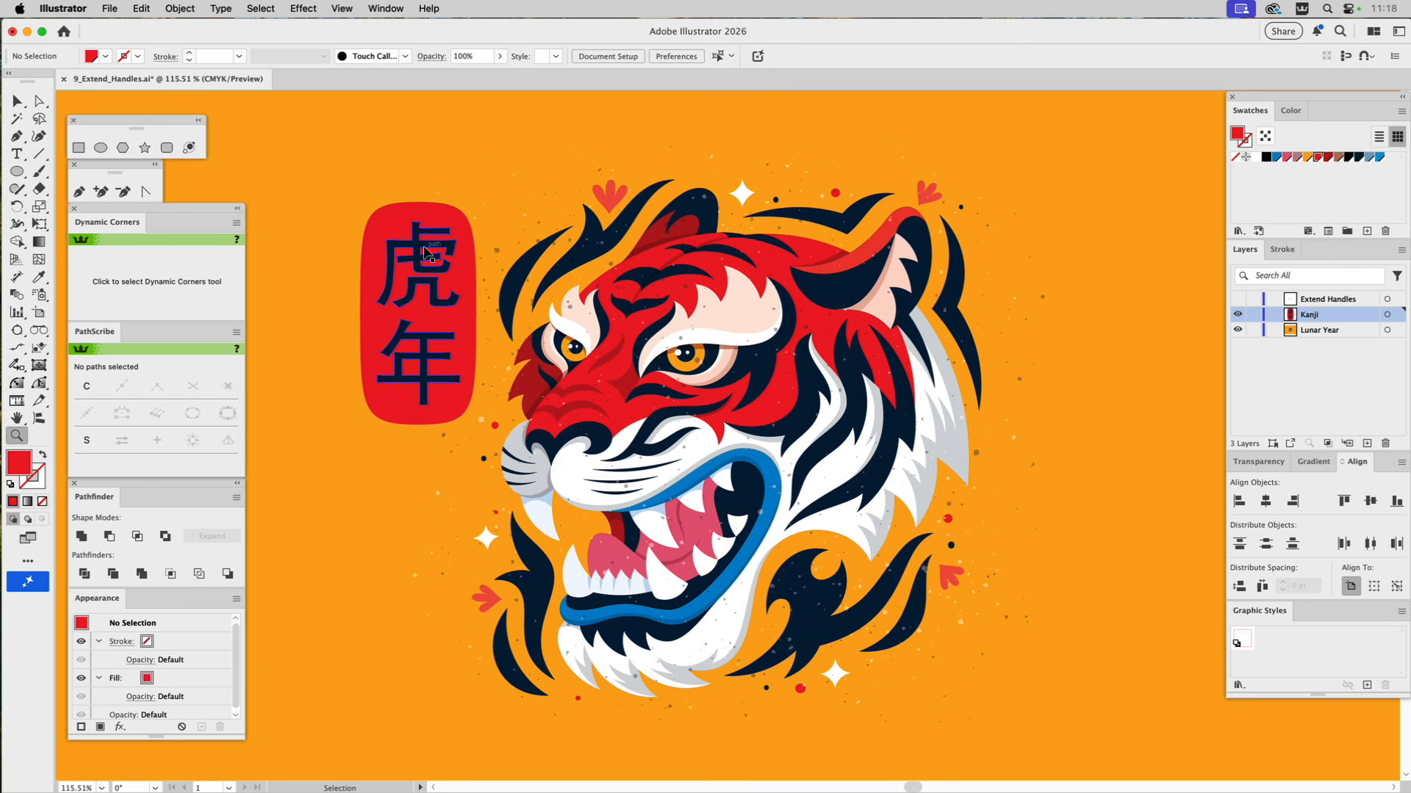
left_click(425, 252, "super")
left_click(1308, 159)
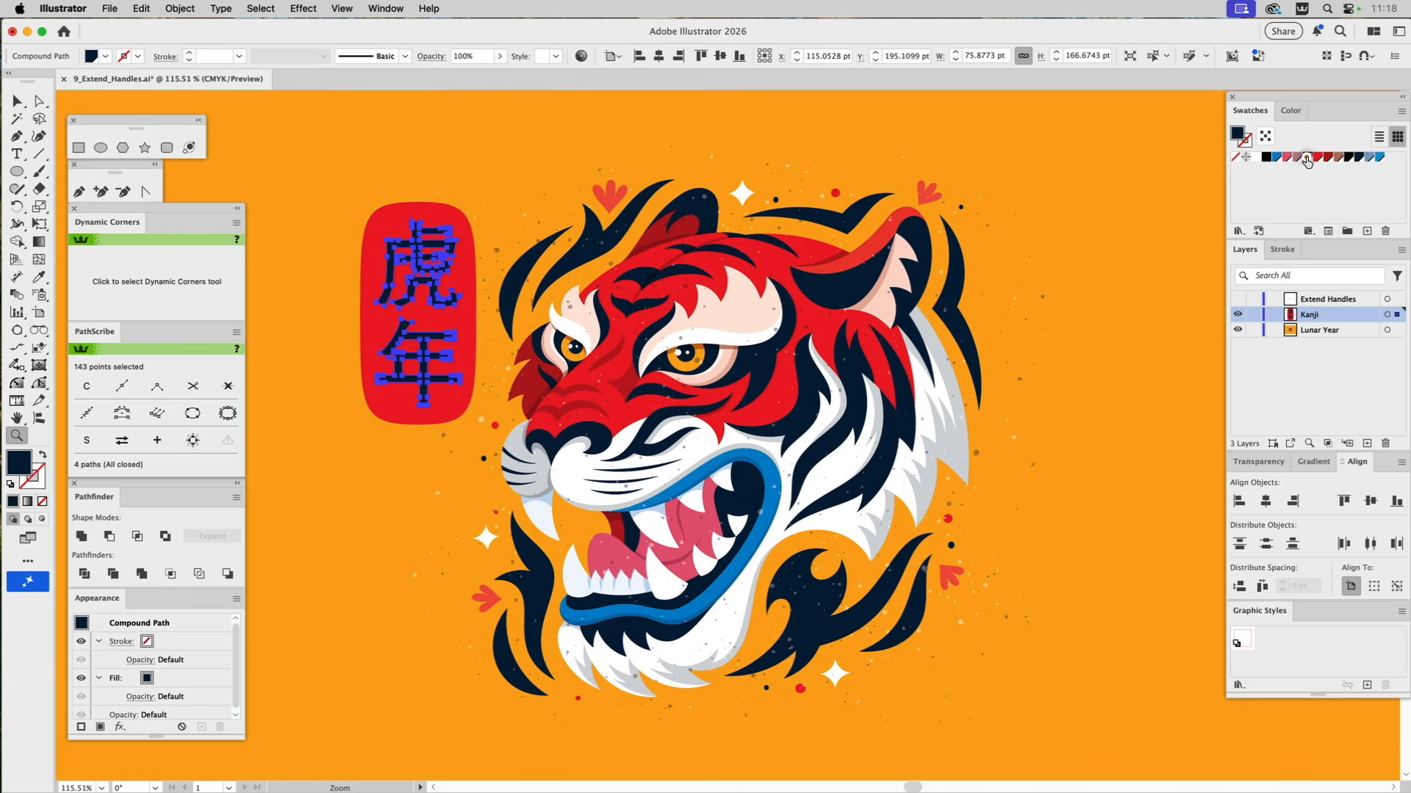
left_click(1123, 197, "super")
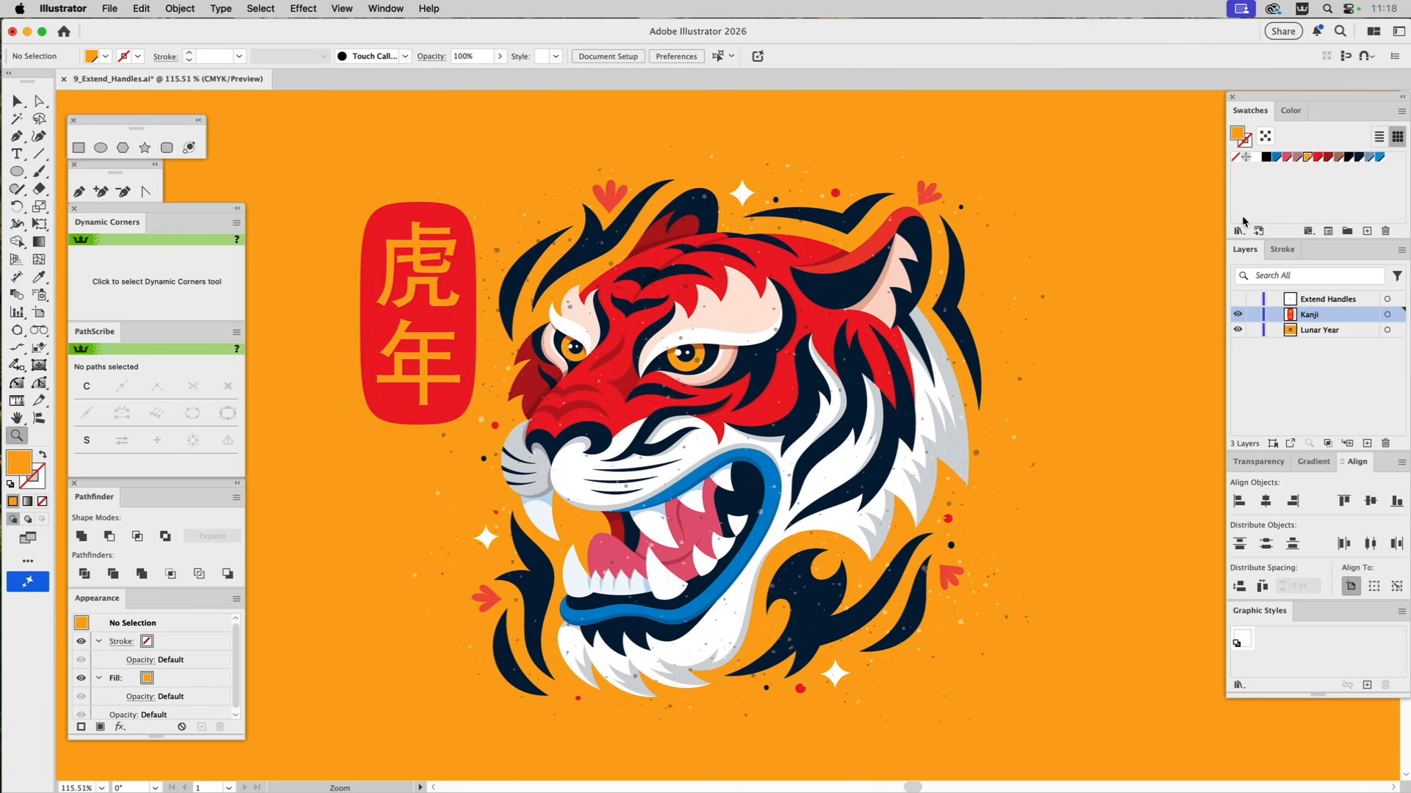
Show only the Extend Handles layer and narrow the circle from its center into an upright ellipse about 119 pt wide.
left_click(1238, 303, "alt")
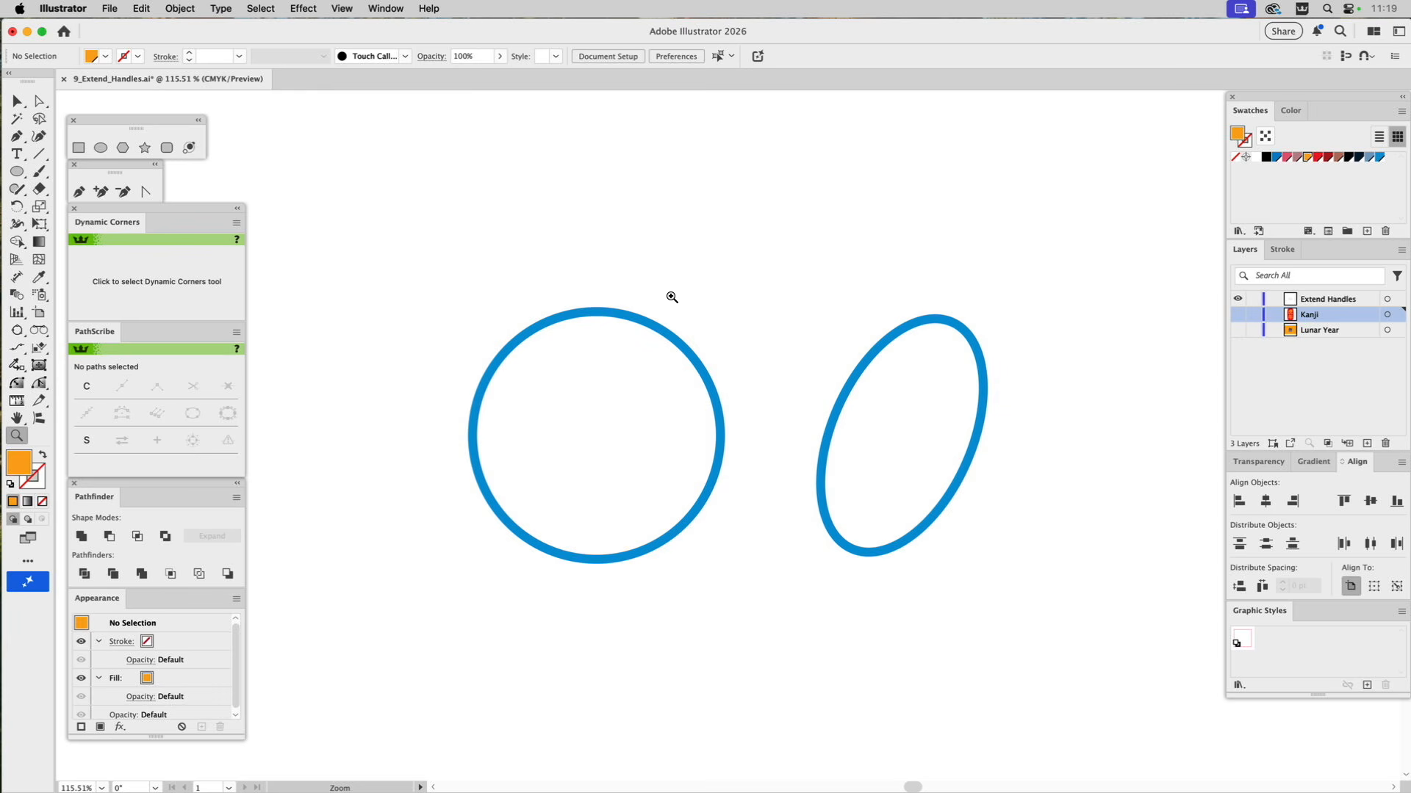
key("v")
left_click(720, 470)
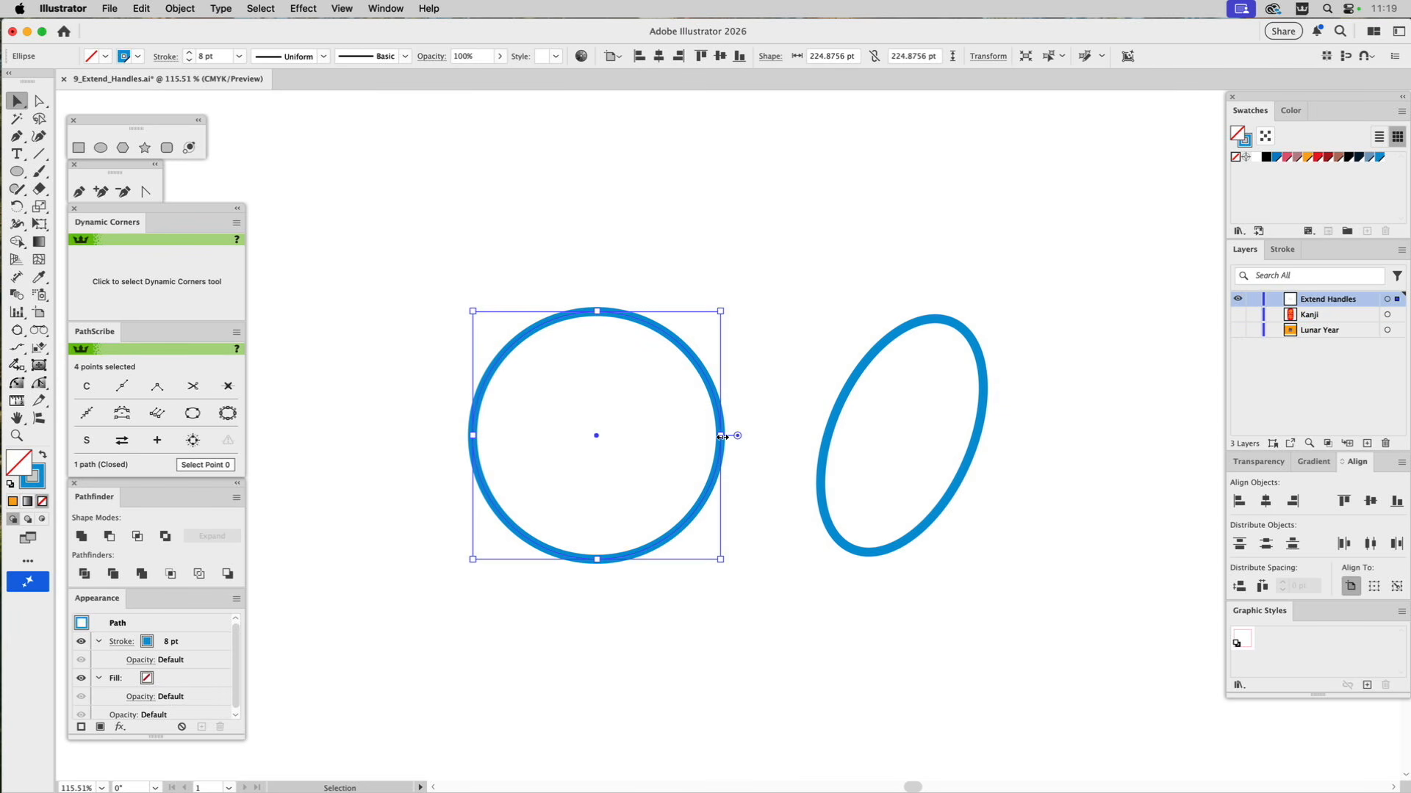
left_click_drag(720, 436, 663, 431)
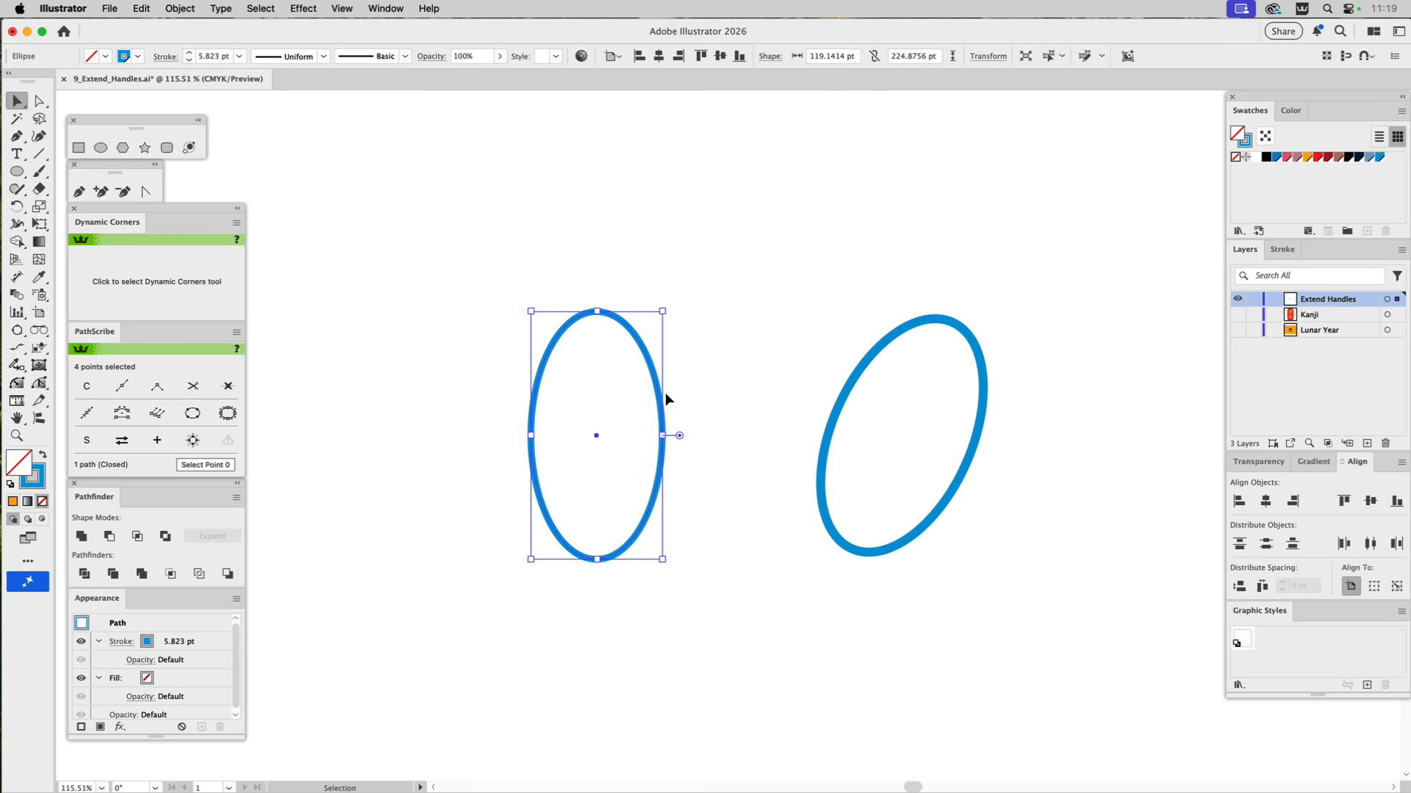
Draw a guide square centered on the upright ellipse's top anchor point.
key("a")
left_click_drag(579, 300, 620, 327)
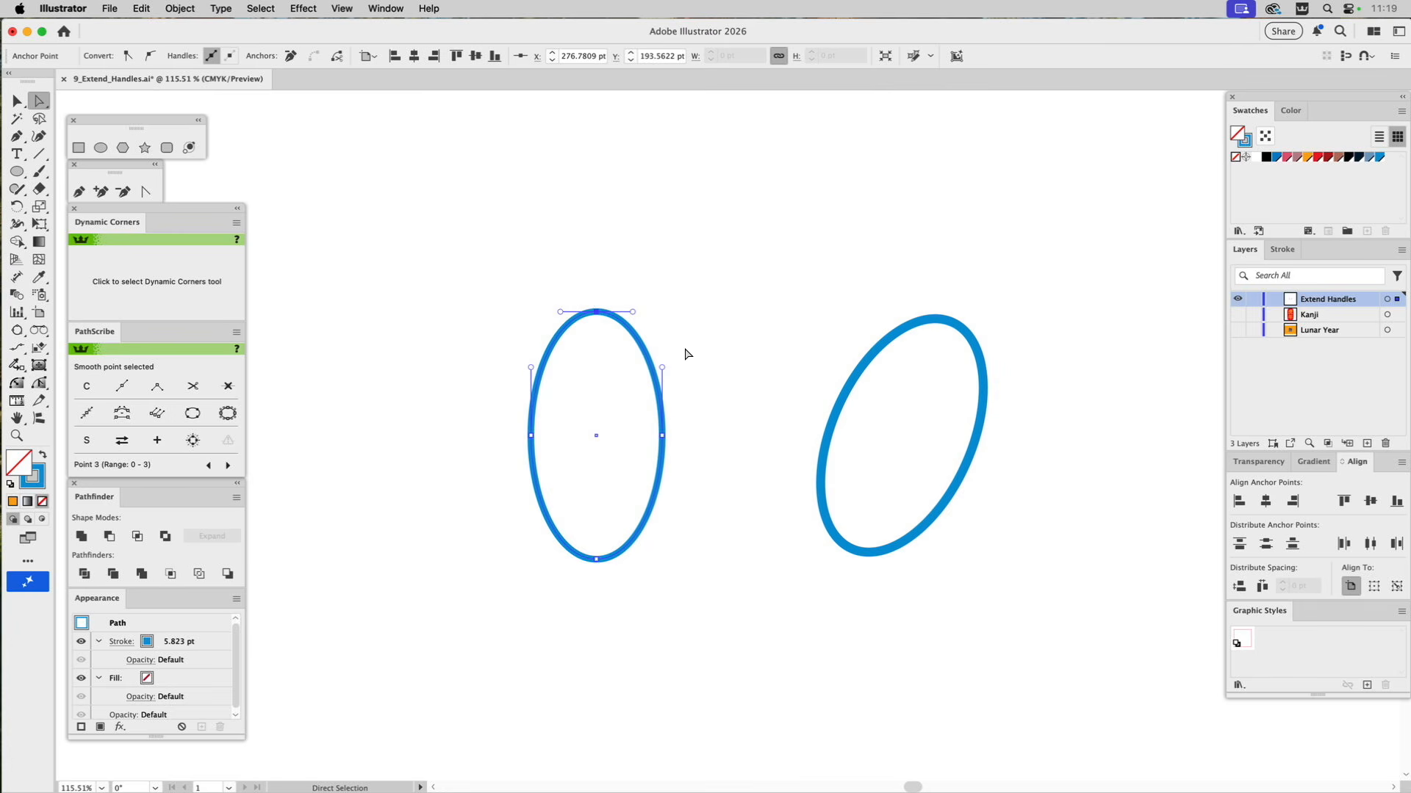
left_click(79, 147)
key("super")
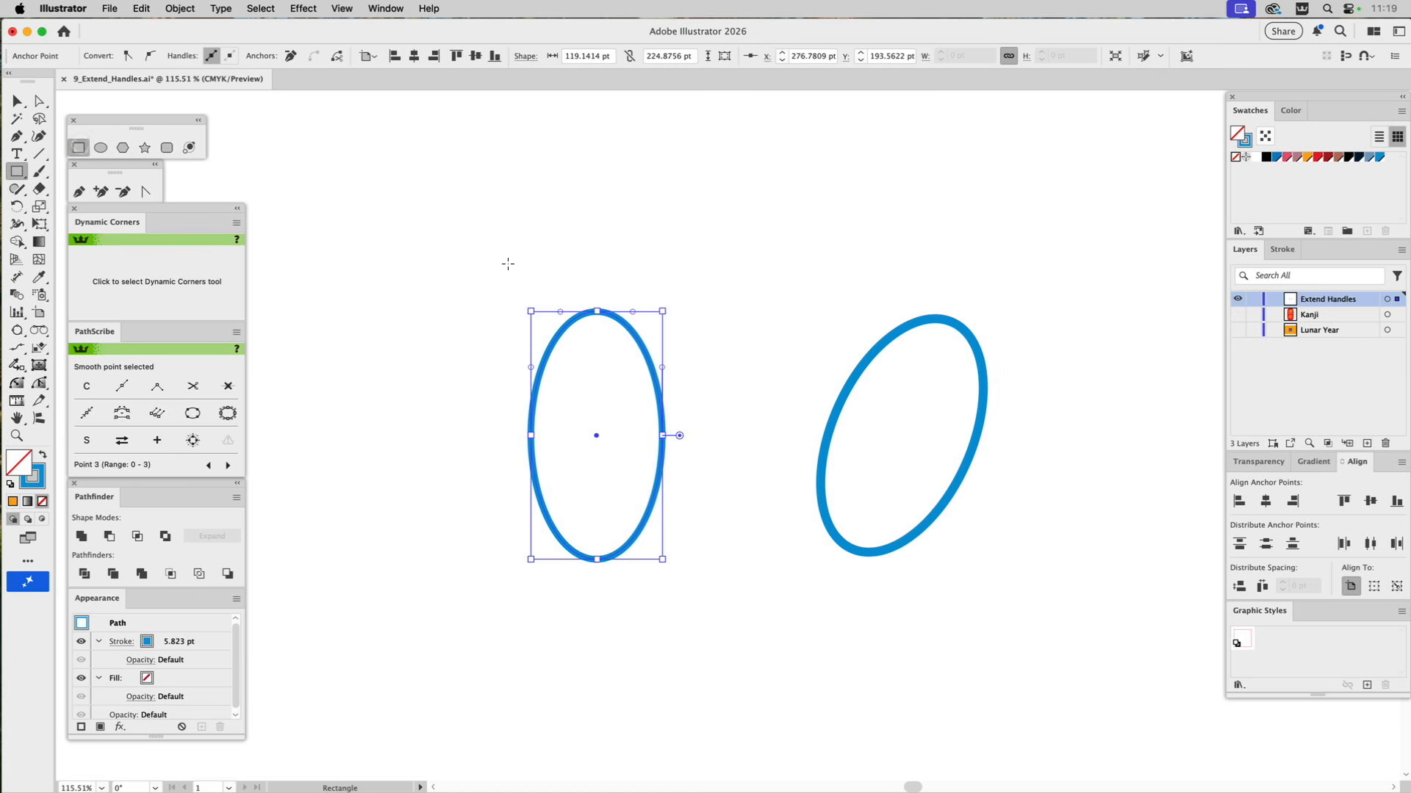
left_click(584, 285, "super")
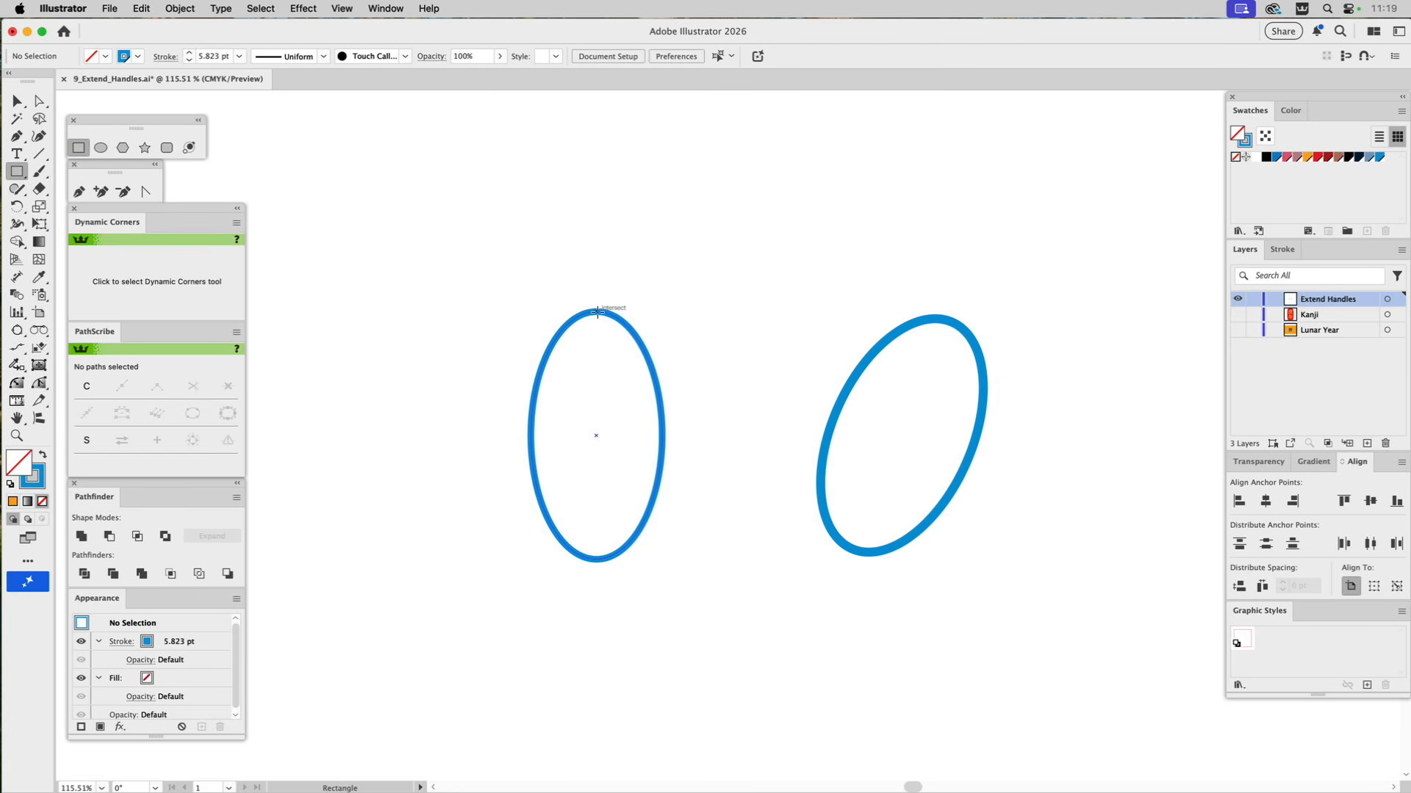
left_click_drag(597, 312, 650, 364)
Try to extend the top anchor point's two handles one at a time to the sides of the guide square.
key("a")
mouse_move(615, 302)
left_mouse_down()
mouse_move(588, 329)
mouse_move(650, 311)
left_mouse_up()
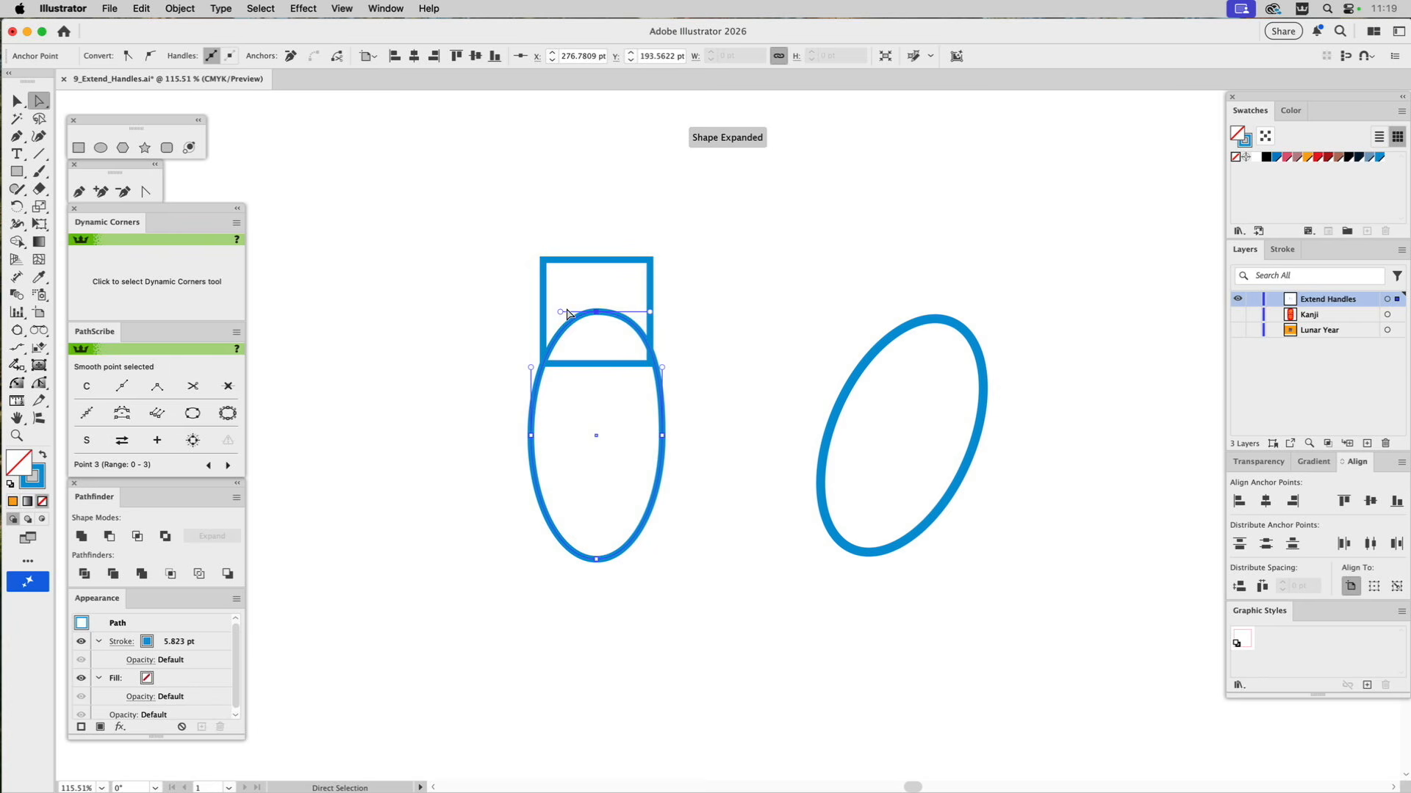
left_click_drag(561, 312, 543, 313)
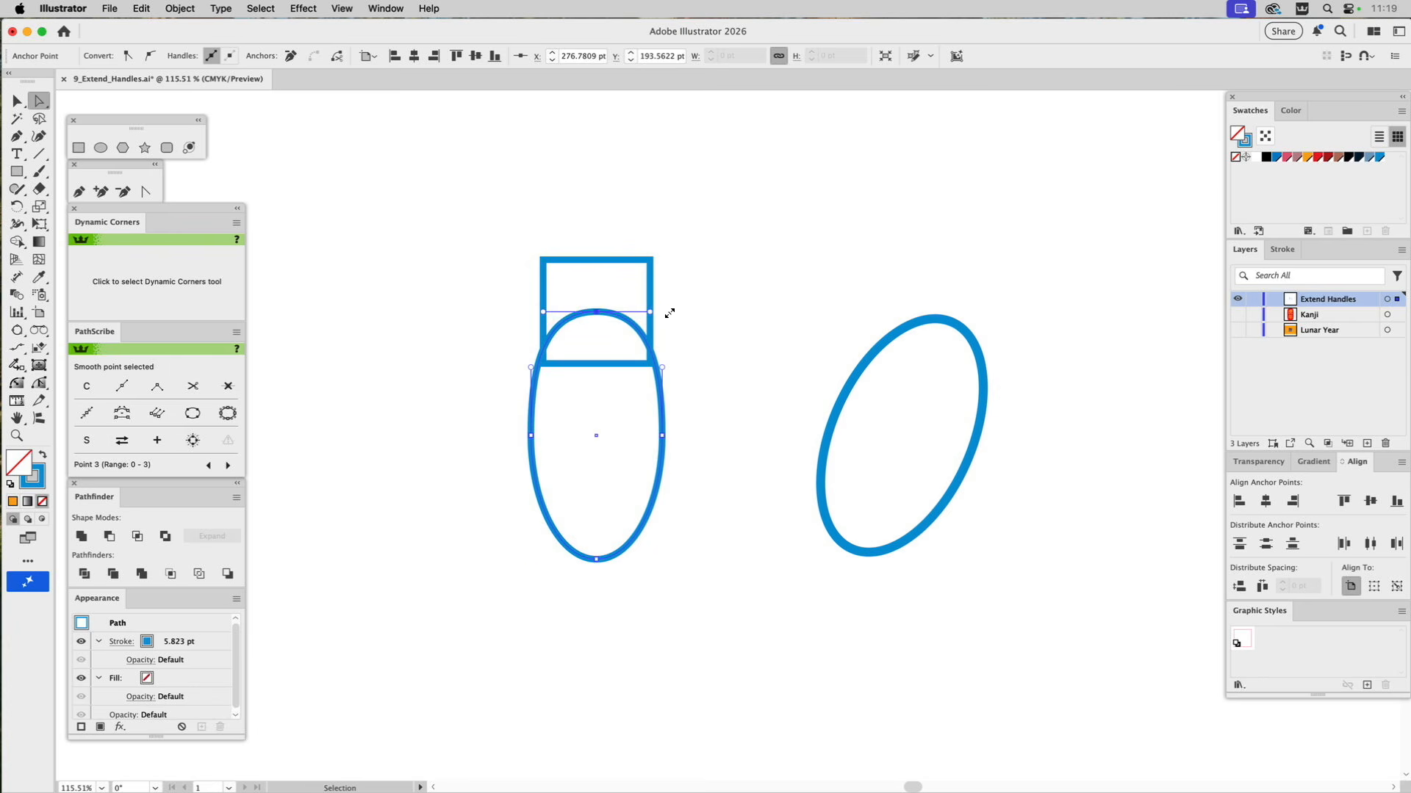
key("super+z")
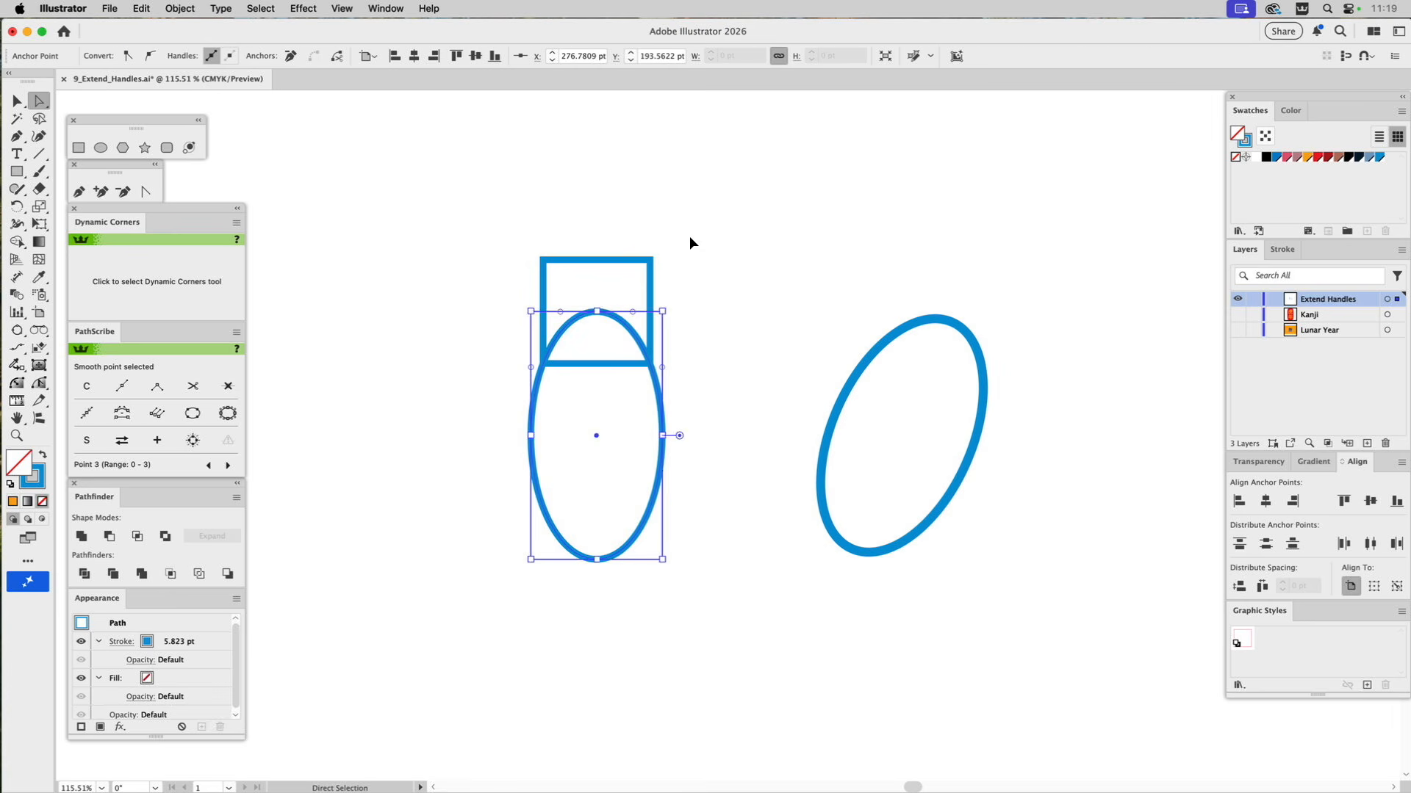
Delete the guide square above the upright ellipse.
key("v")
left_click(688, 237)
left_click_drag(673, 240, 625, 277)
key("Delete")
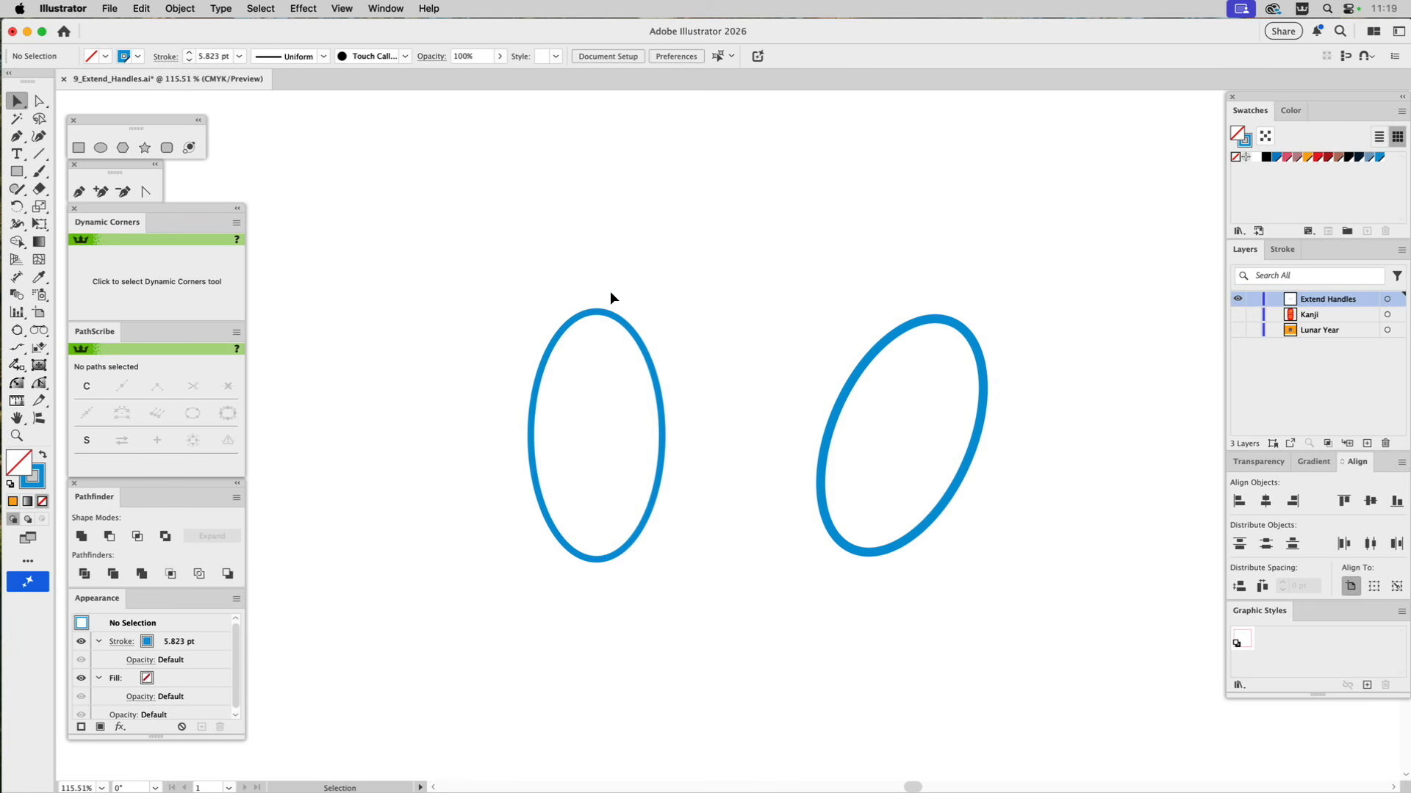
Try extending the handles of the upright ellipse's top and bottom anchor points with the Extend_Handles script and undo it.
key("a")
left_click_drag(615, 297, 583, 327)
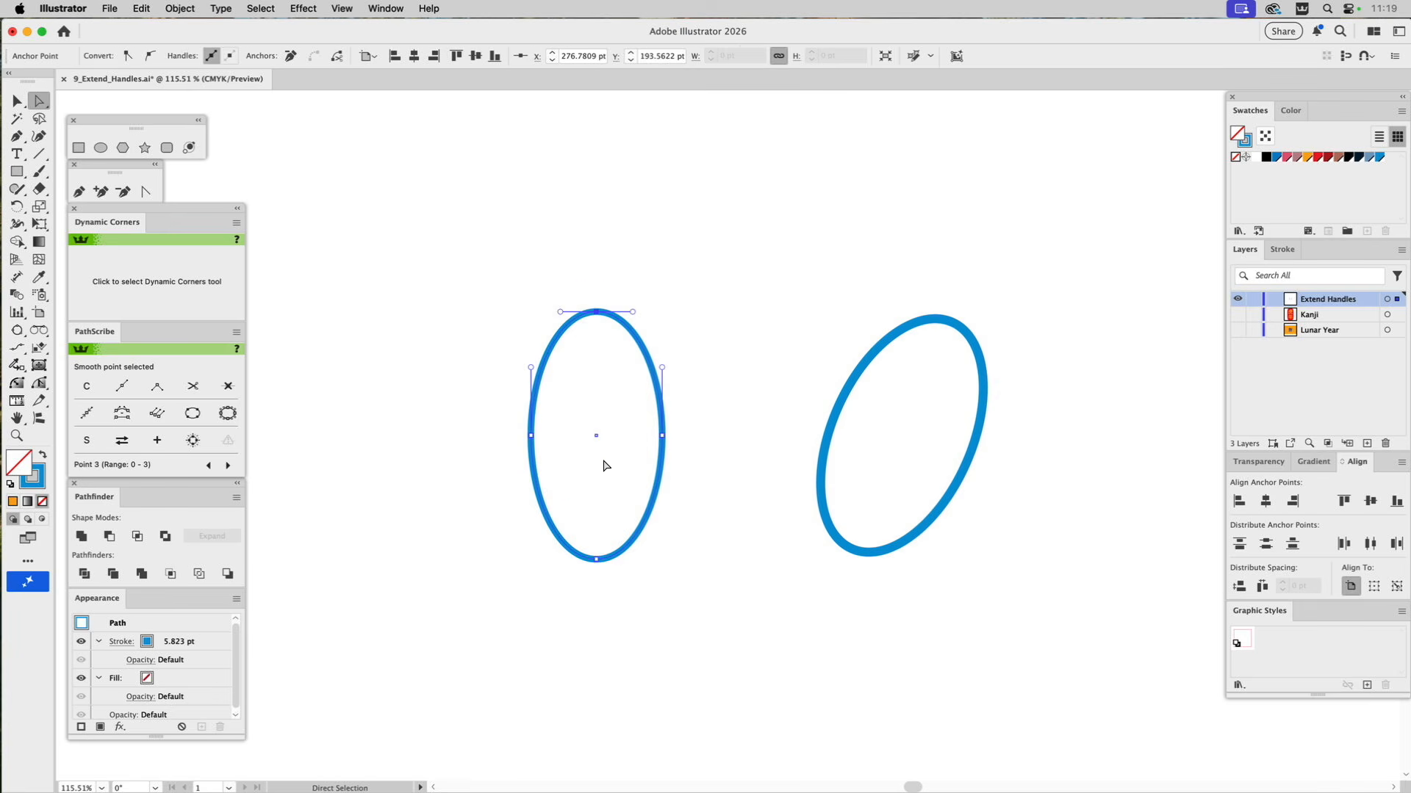
left_click_drag(630, 547, 577, 593)
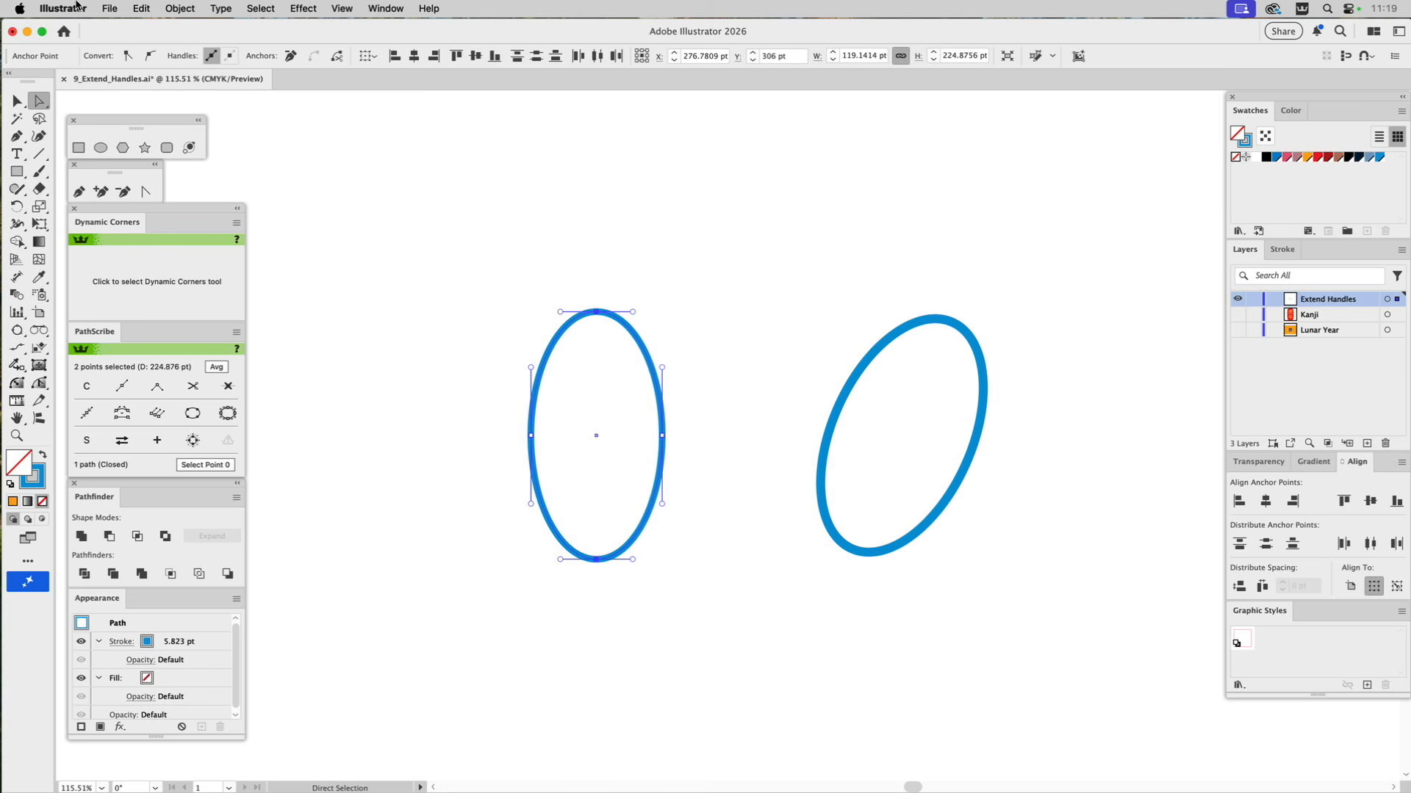
left_click(100, 9)
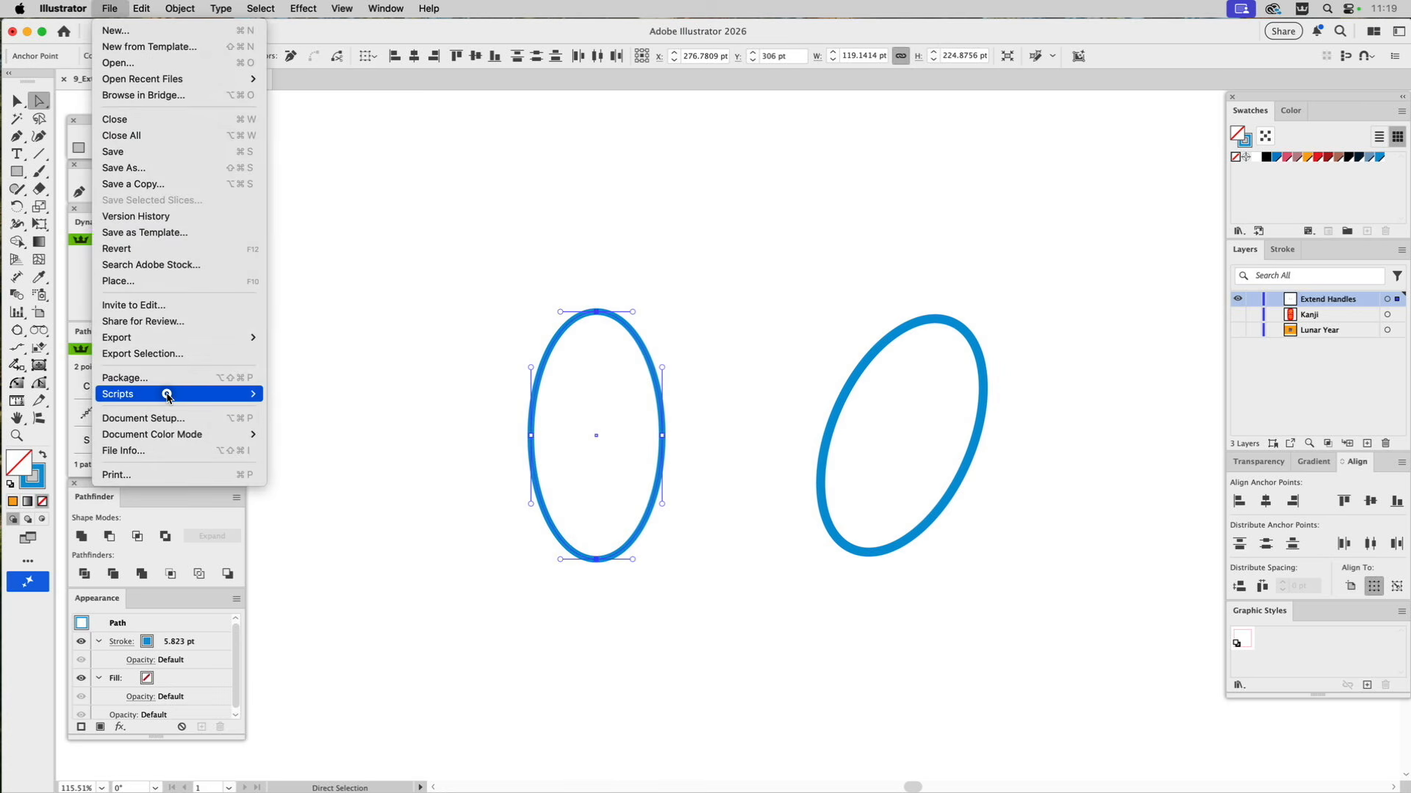
mouse_move(173, 395)
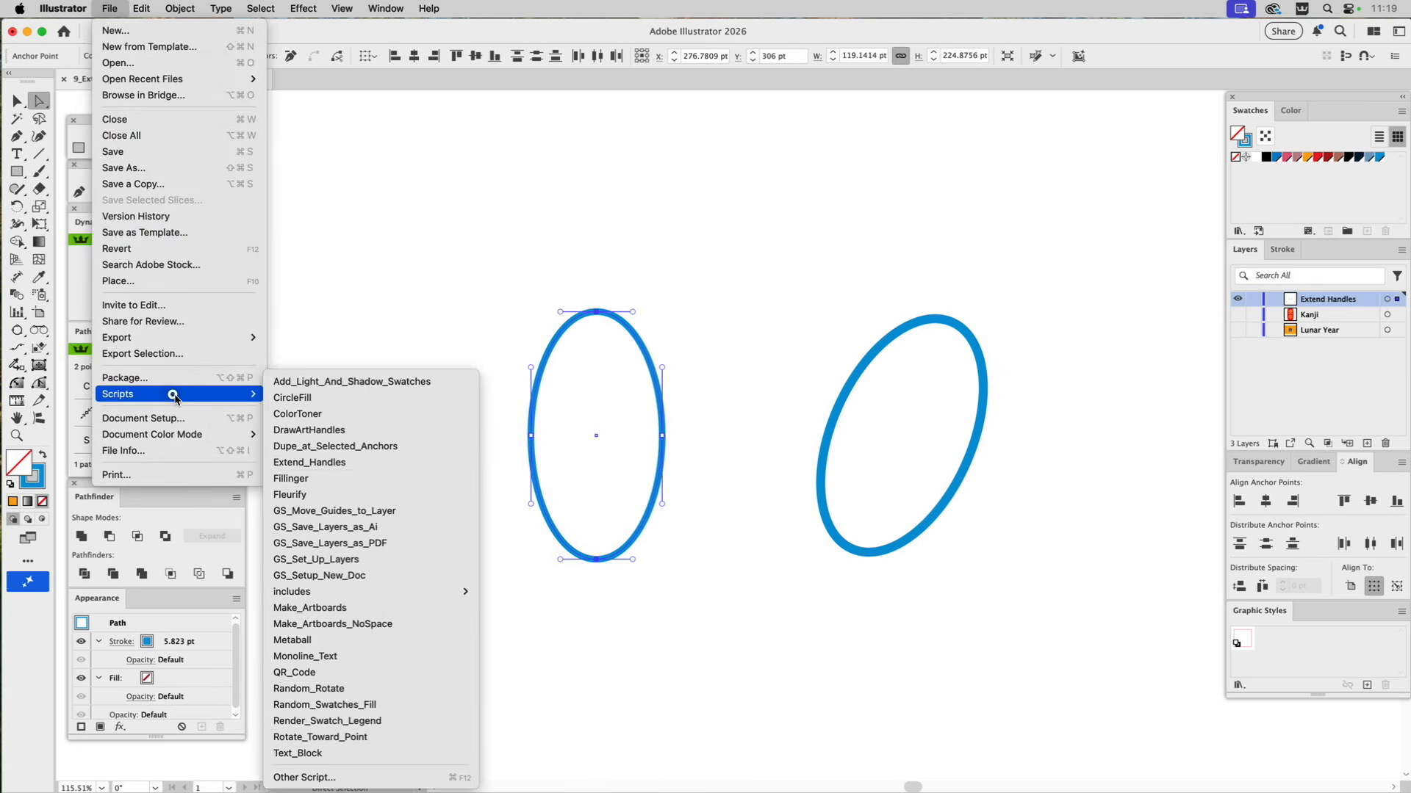
left_click(314, 463)
left_click_drag(704, 183, 782, 173)
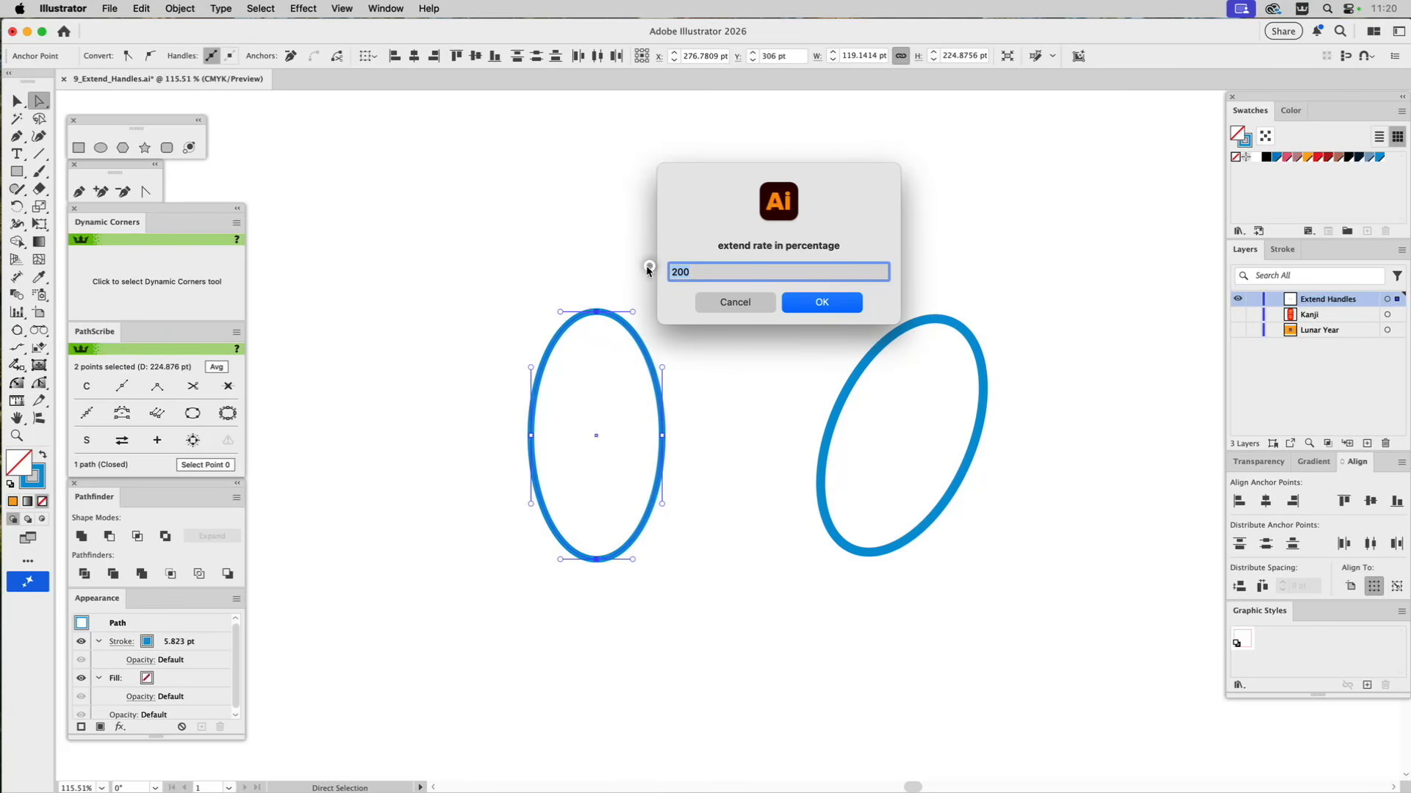
type("1")
left_click(819, 304)
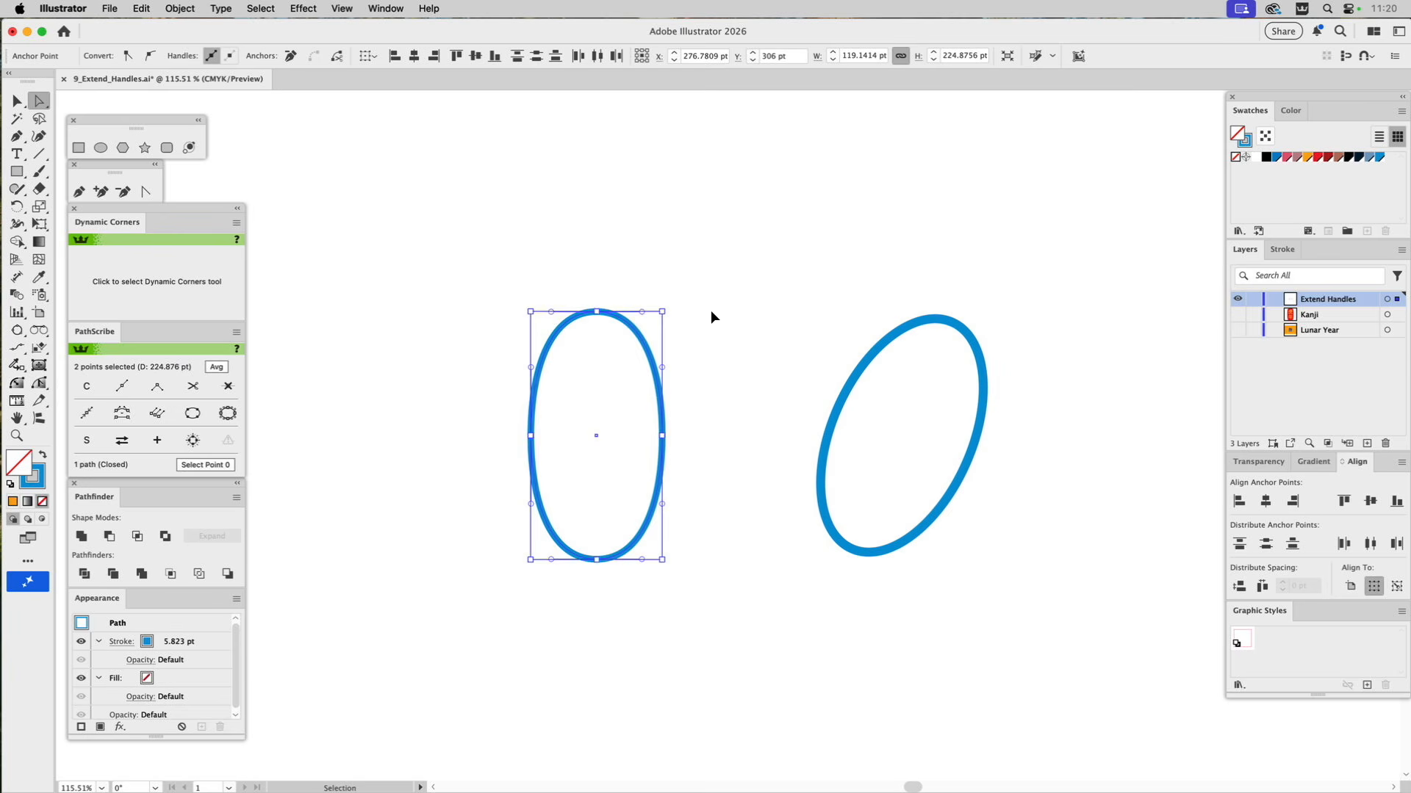
key("super+z")
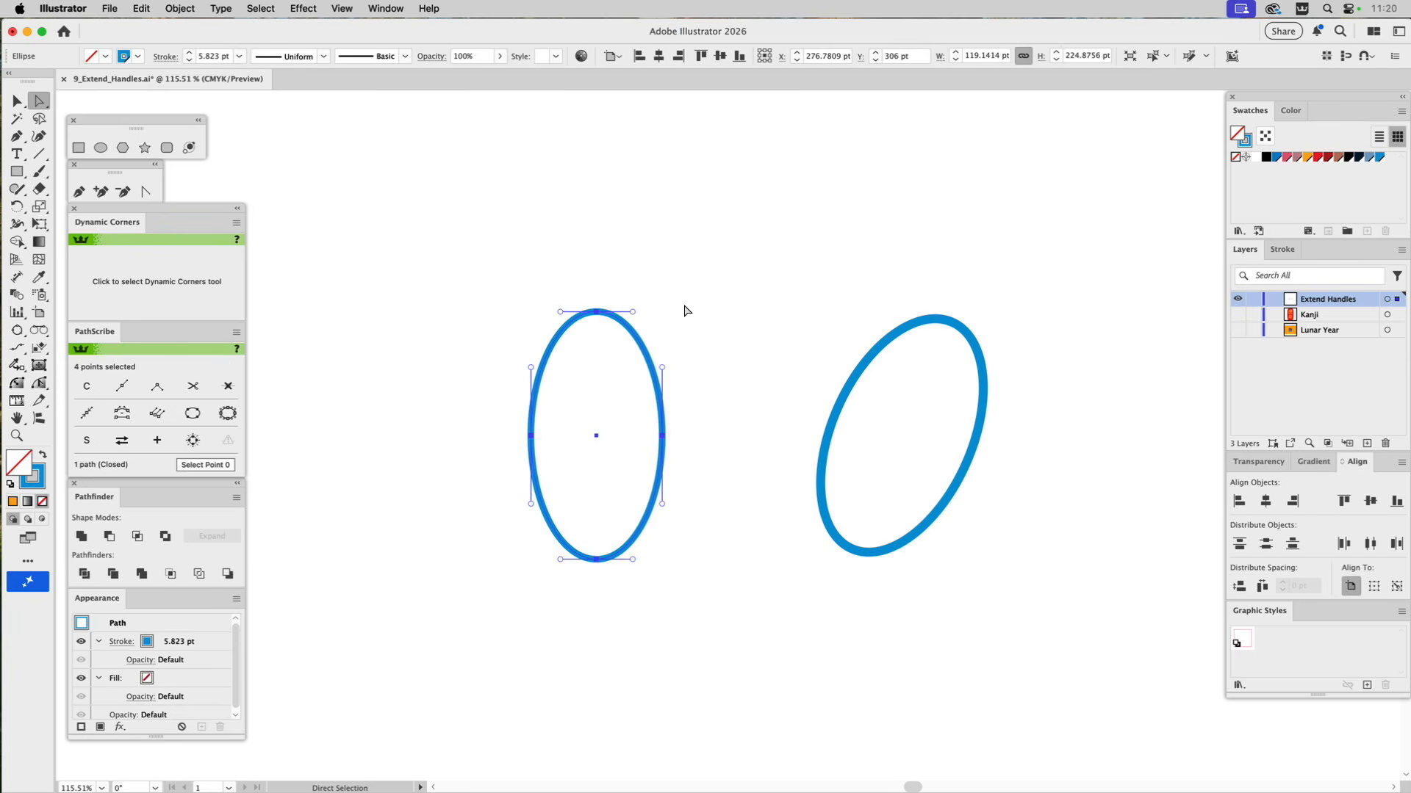
Extend the handles of all four anchor points of the upright ellipse at a rate of 140 percent with the Extend_Handles script.
left_click(108, 9)
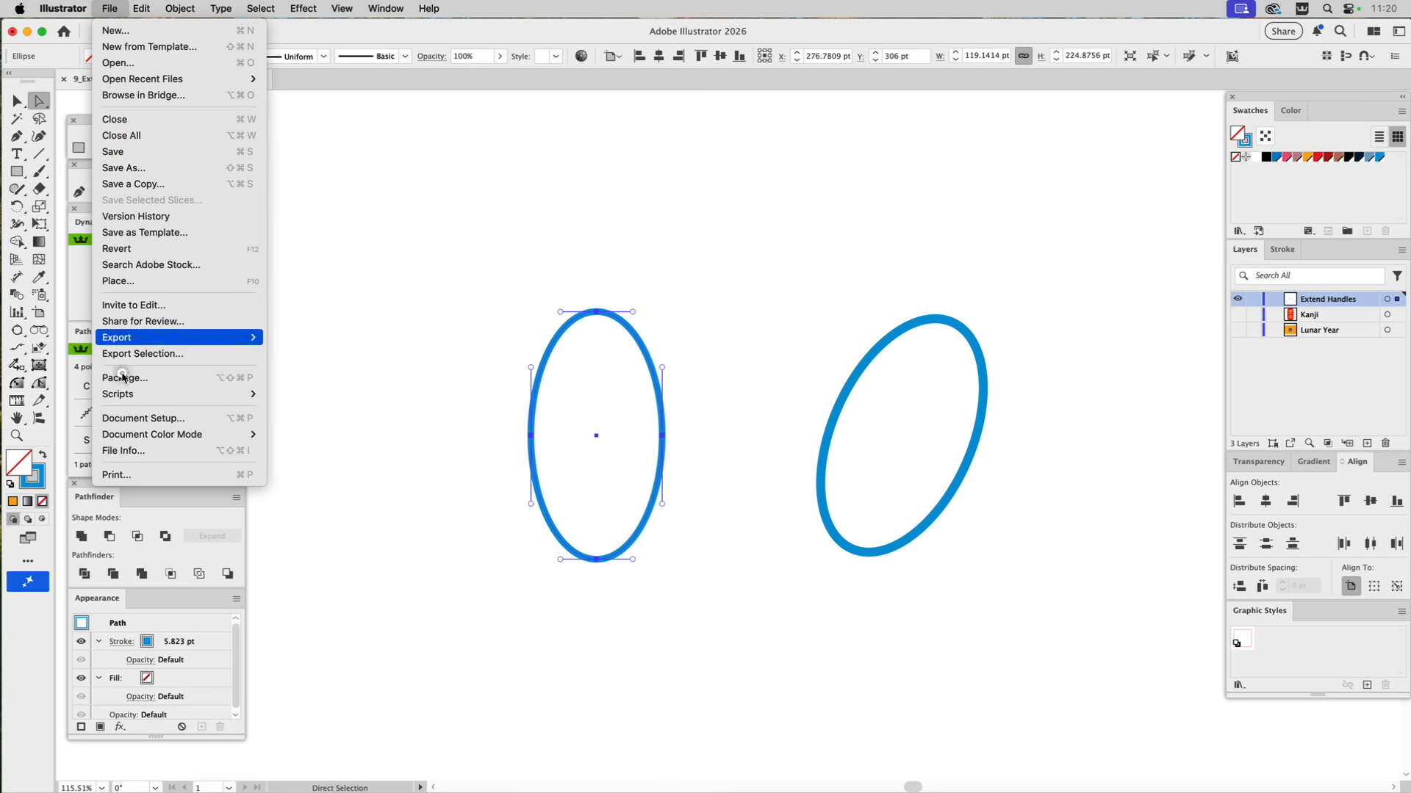
mouse_move(122, 394)
left_click(342, 463)
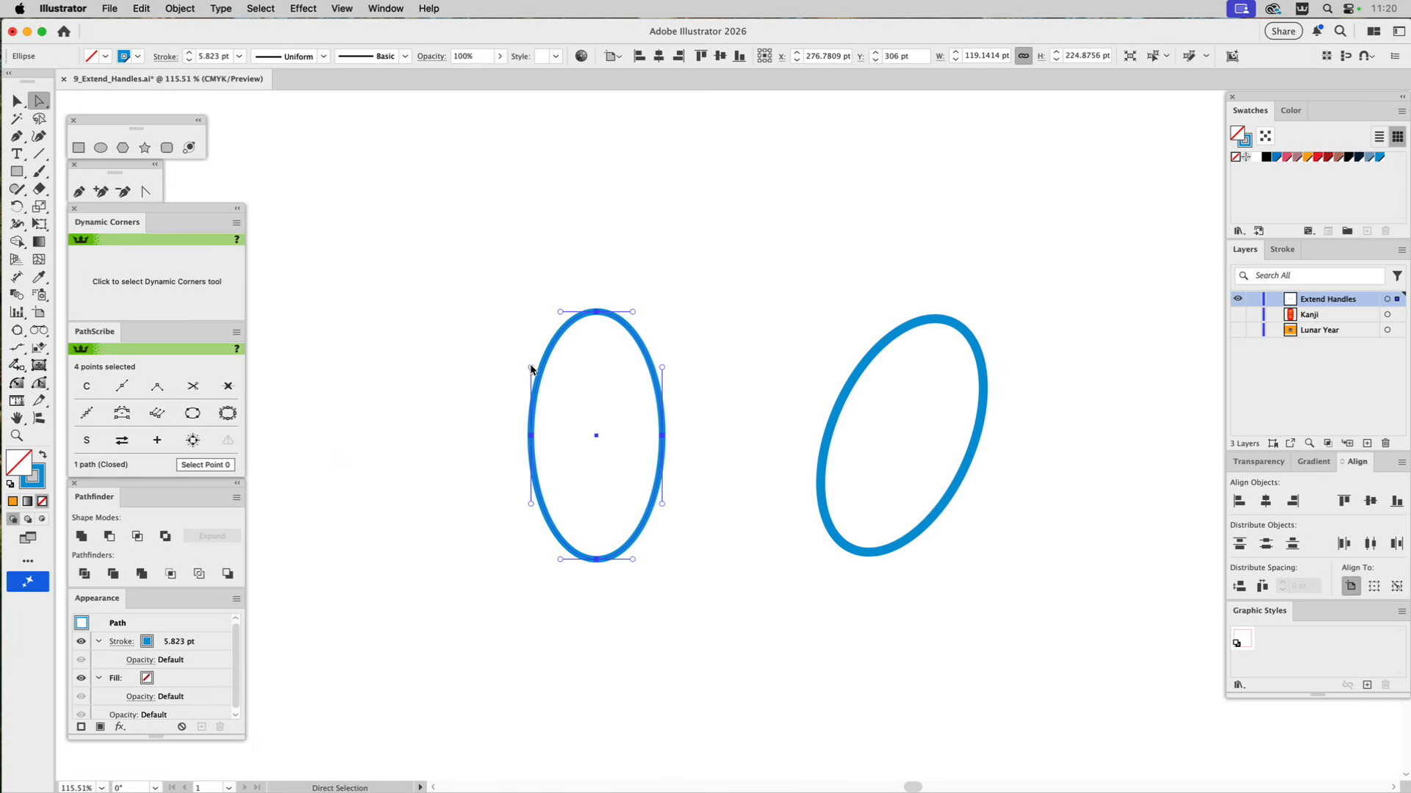
key("BackSpace")
type("140")
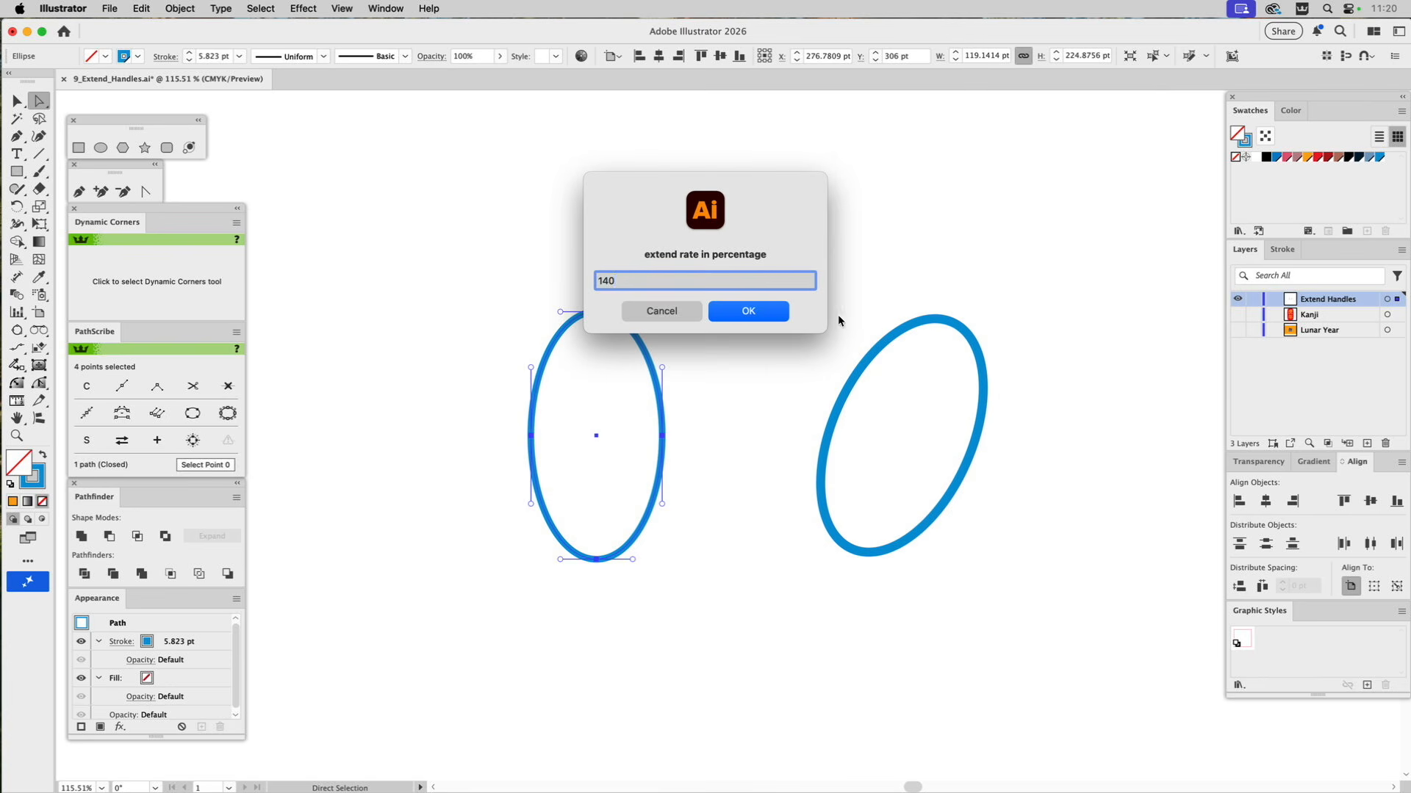
left_click(761, 316)
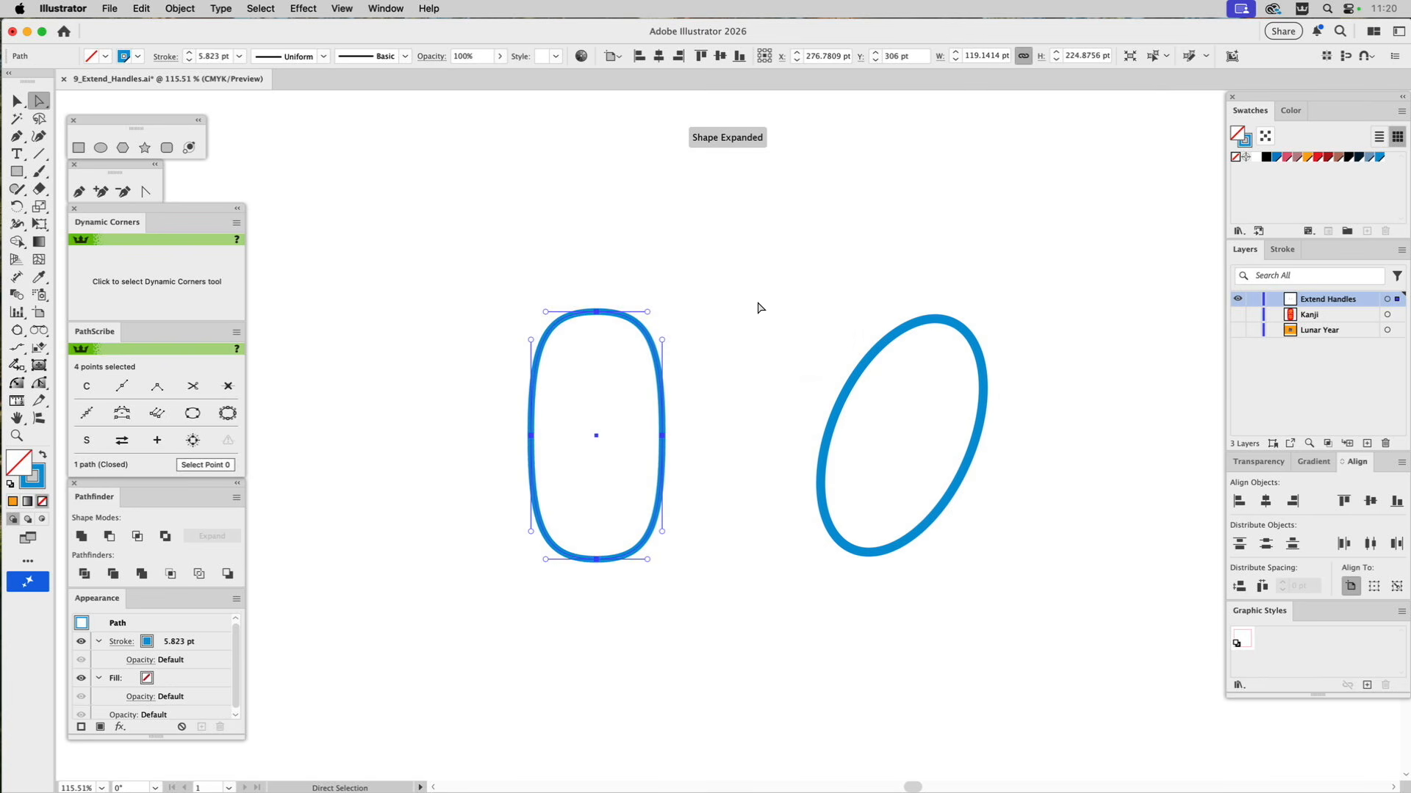
left_click(760, 307)
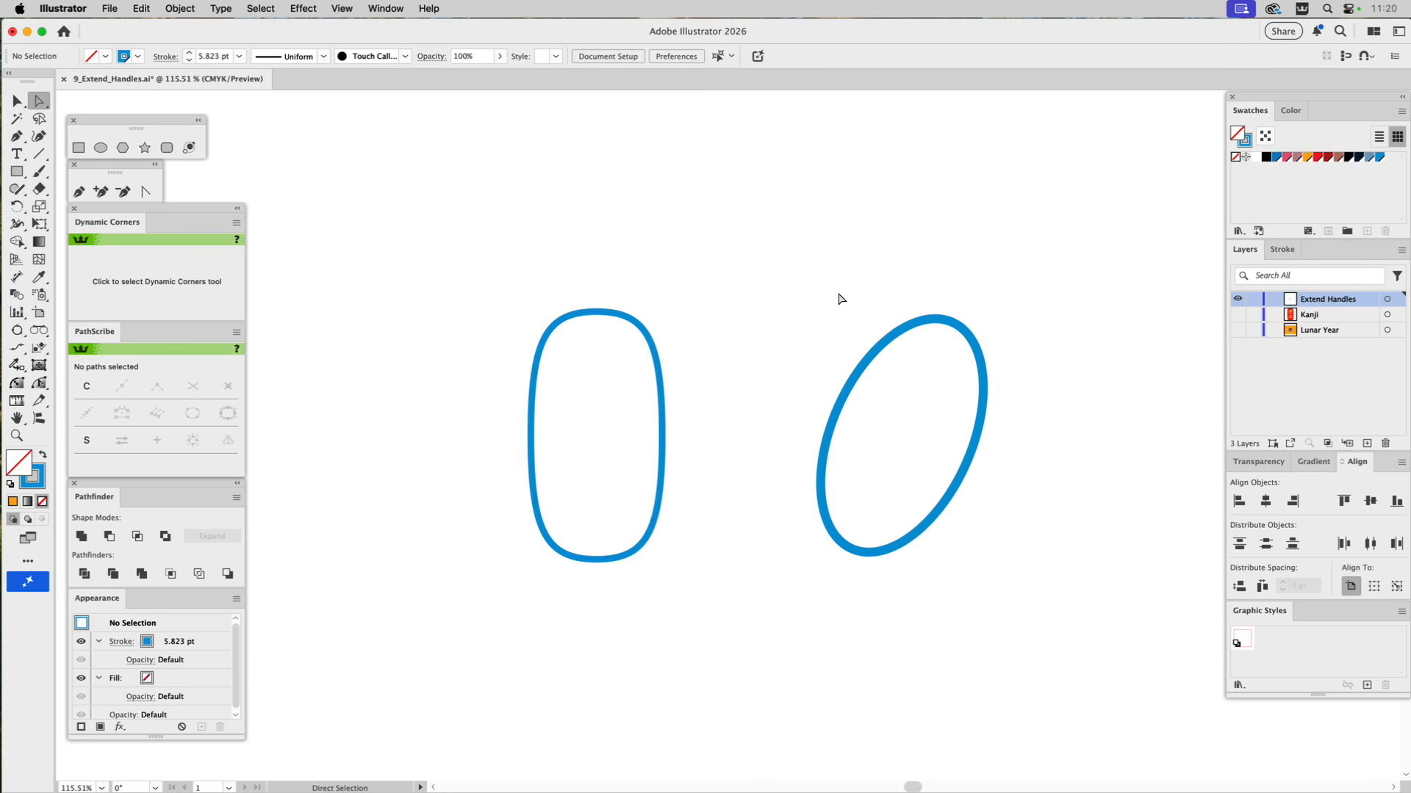
Select the anchor points at both ends of the tilted ellipse and try extending their handles with the Scale tool.
key("v")
left_click_drag(906, 381, 907, 380)
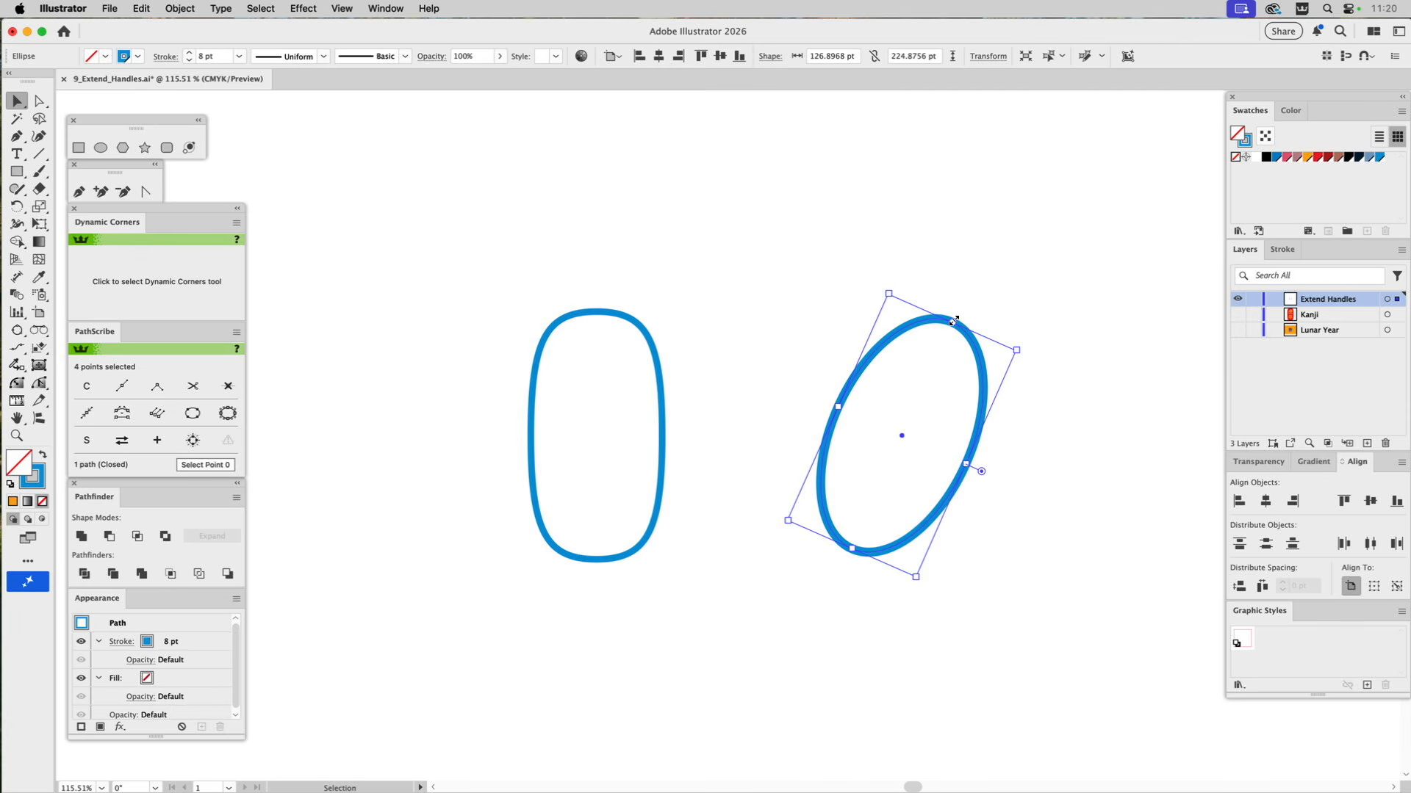
key("a")
left_click_drag(968, 309, 943, 361)
left_click_drag(844, 561, 867, 530)
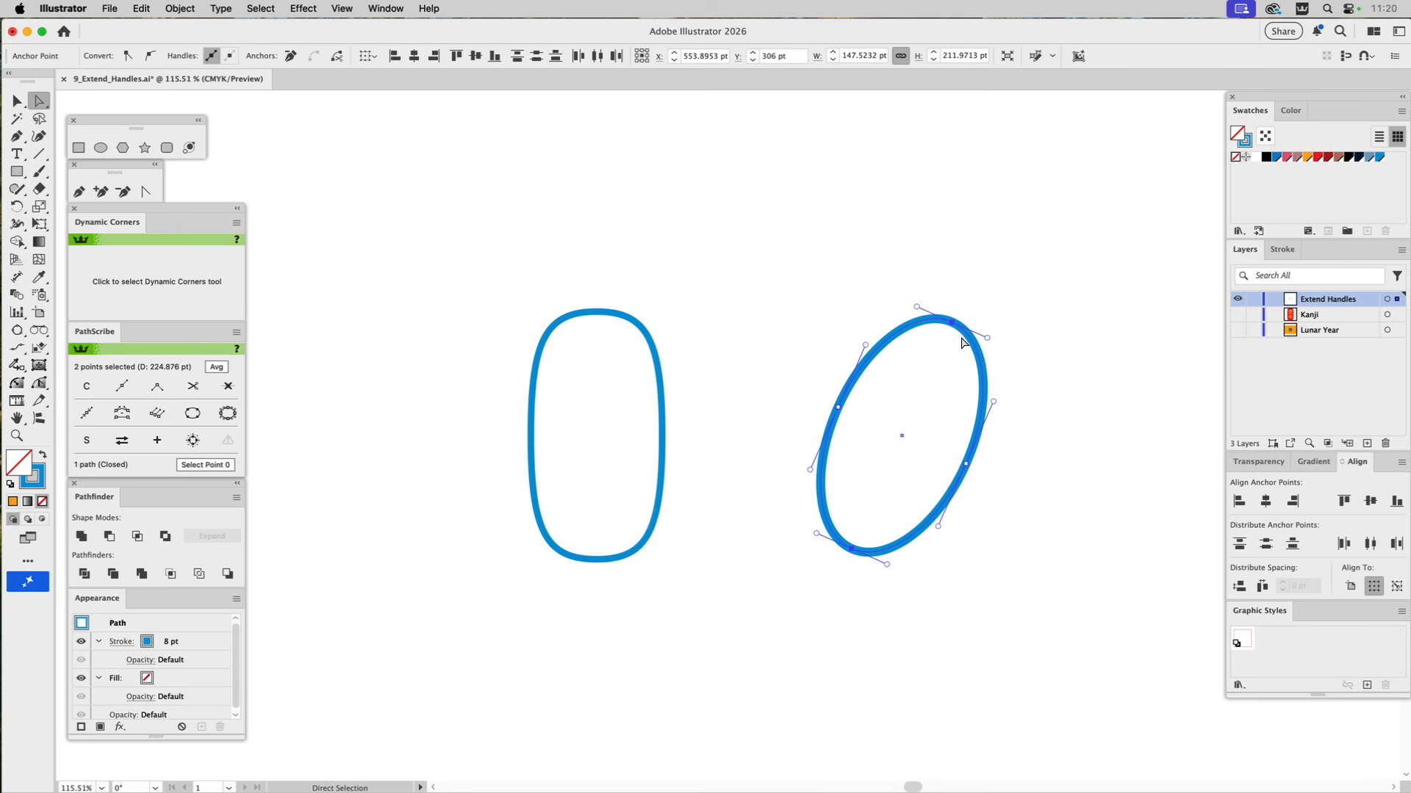
key("s")
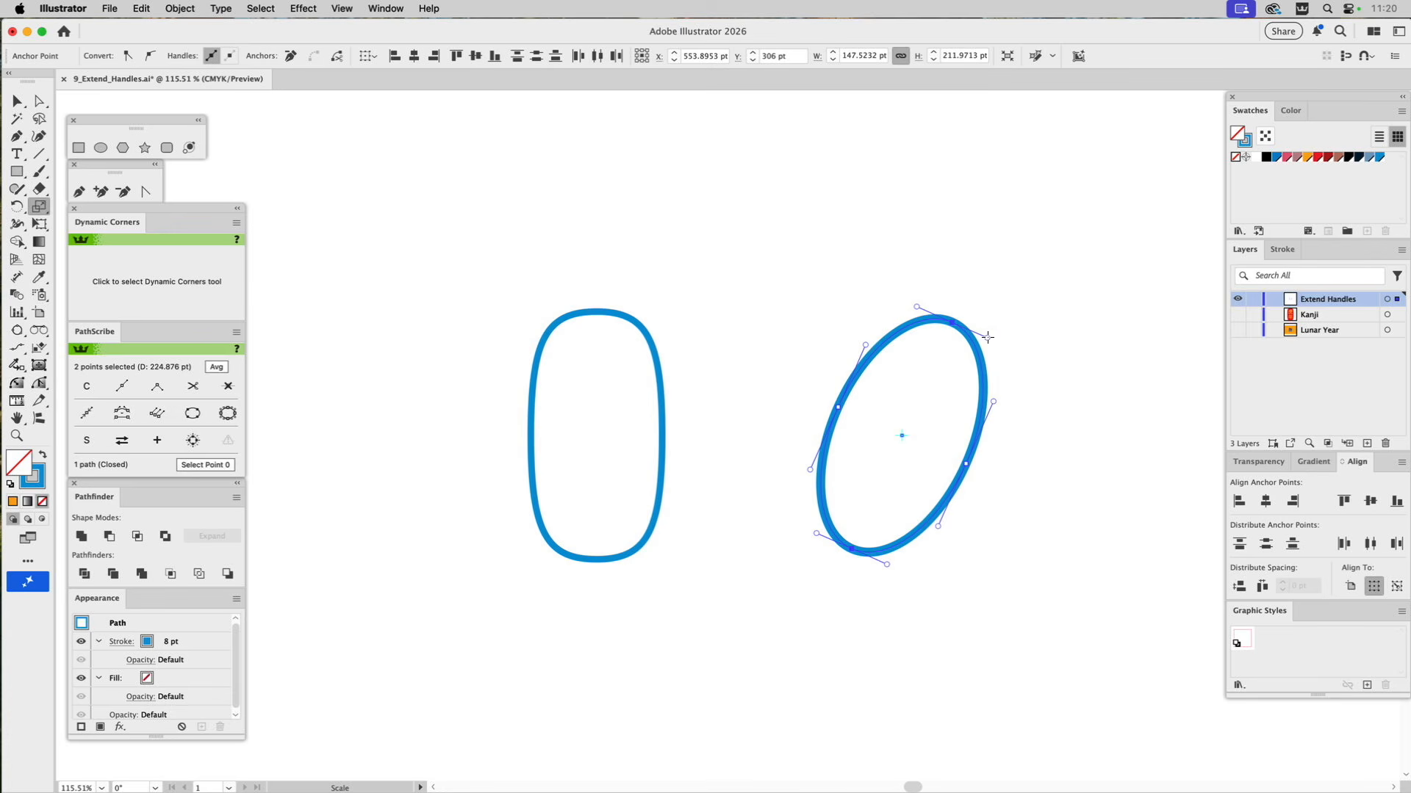
mouse_move(991, 338)
left_mouse_down()
mouse_move(1034, 363)
mouse_move(977, 329)
mouse_move(999, 336)
left_mouse_up()
Run the Extend_Handles script at 140 percent on the tilted ellipse's two selected end anchor points.
left_click(120, 8)
mouse_move(158, 394)
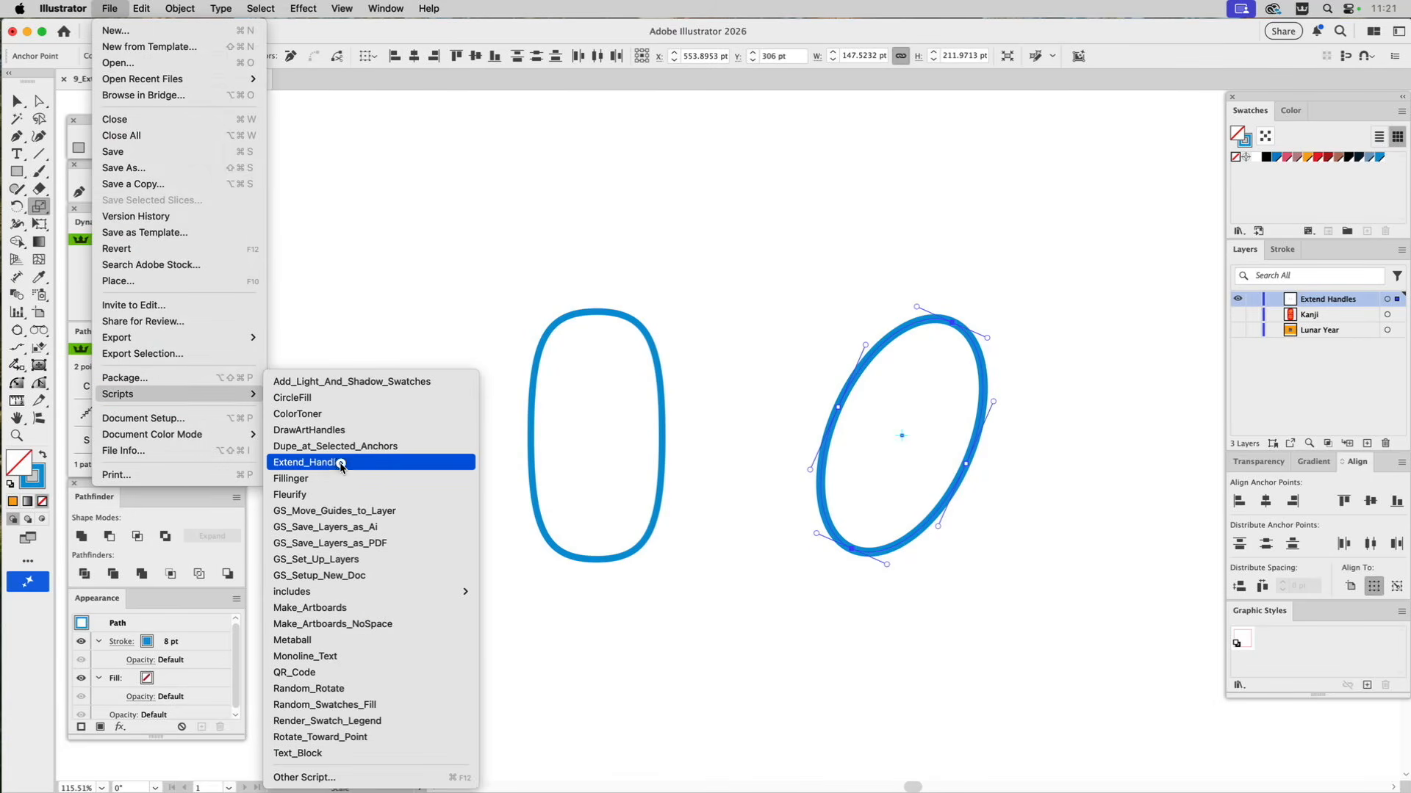
left_click(338, 465)
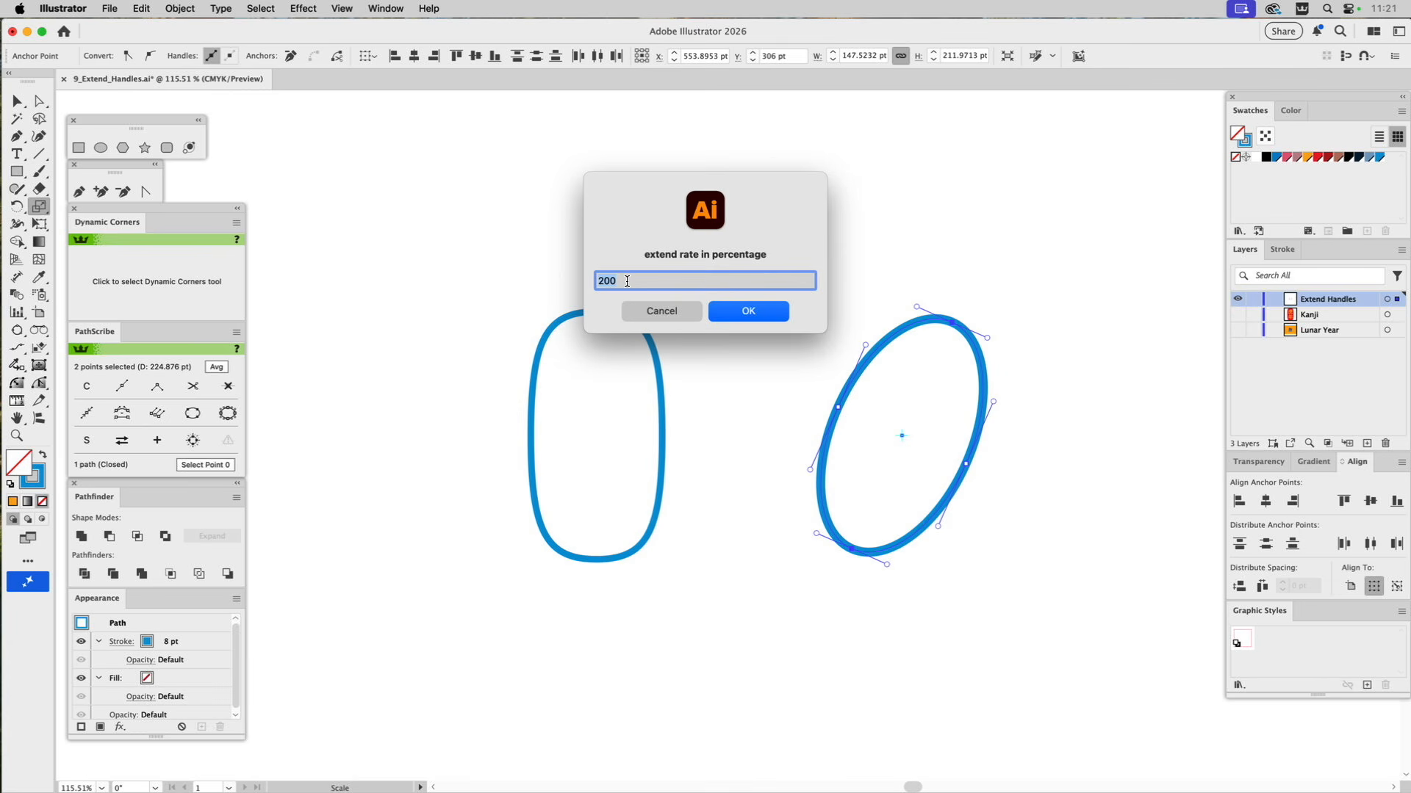
type("140")
left_click(754, 314)
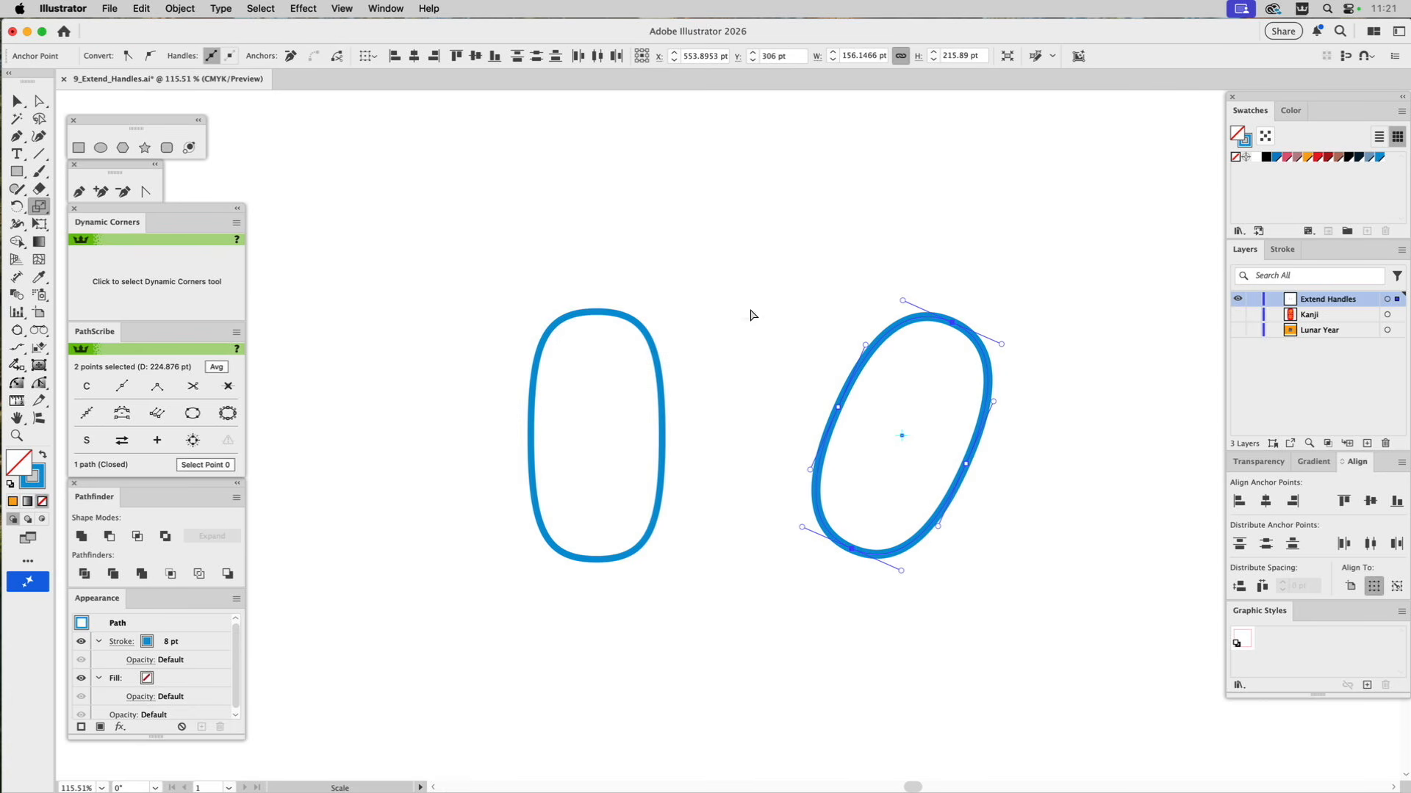
left_click(746, 308)
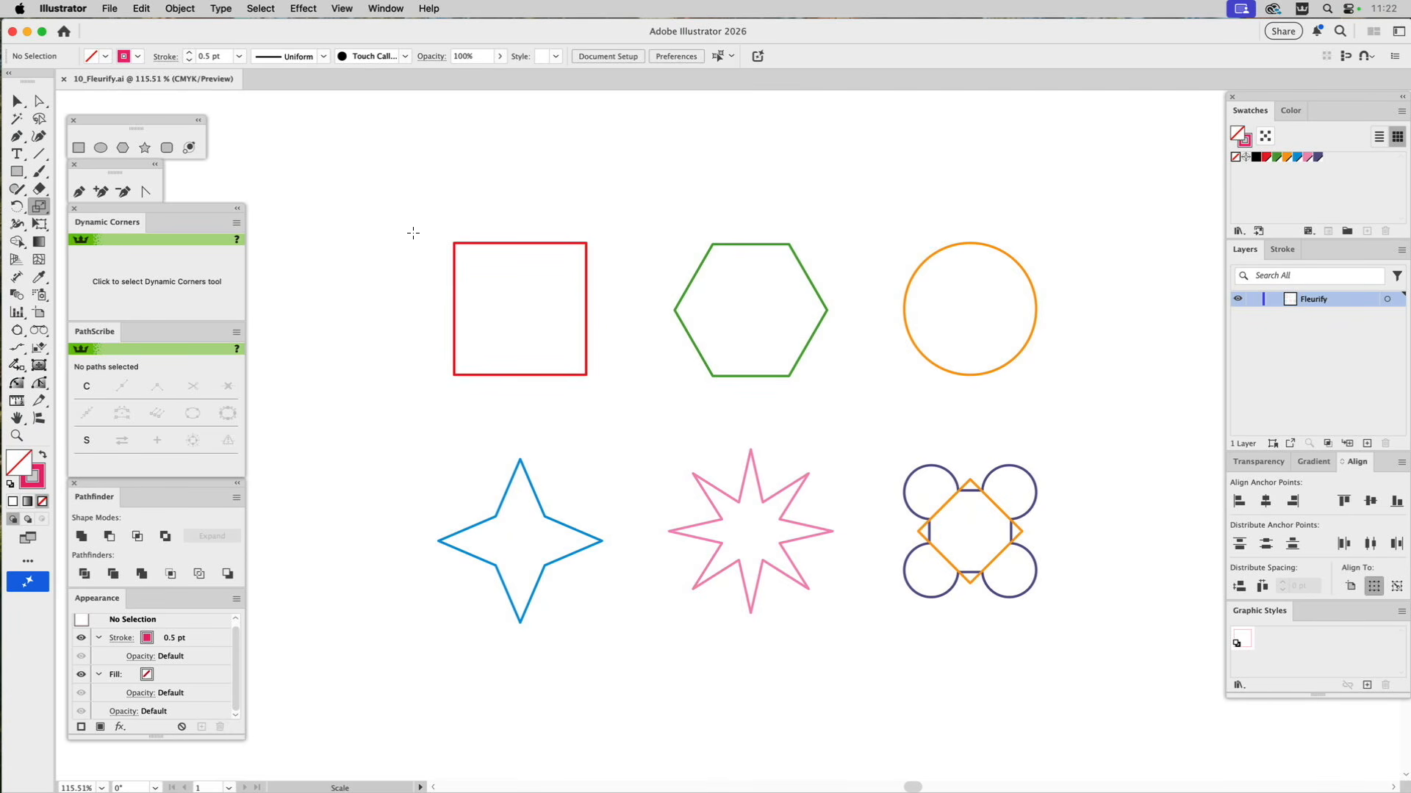
Select all anchor points of the red square and apply the Fleurify script at 70 percent.
key("a")
left_click_drag(418, 226, 615, 417)
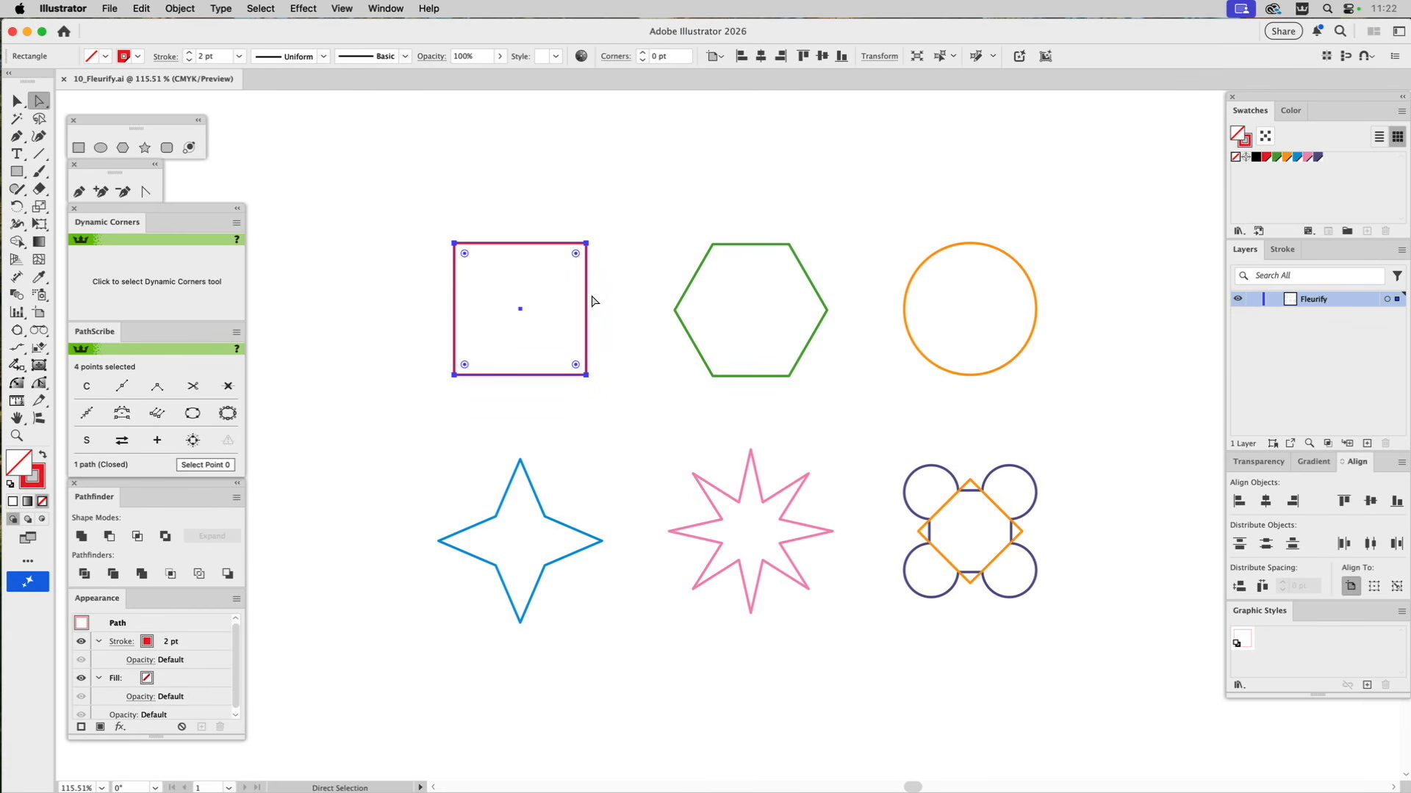
left_click(108, 8)
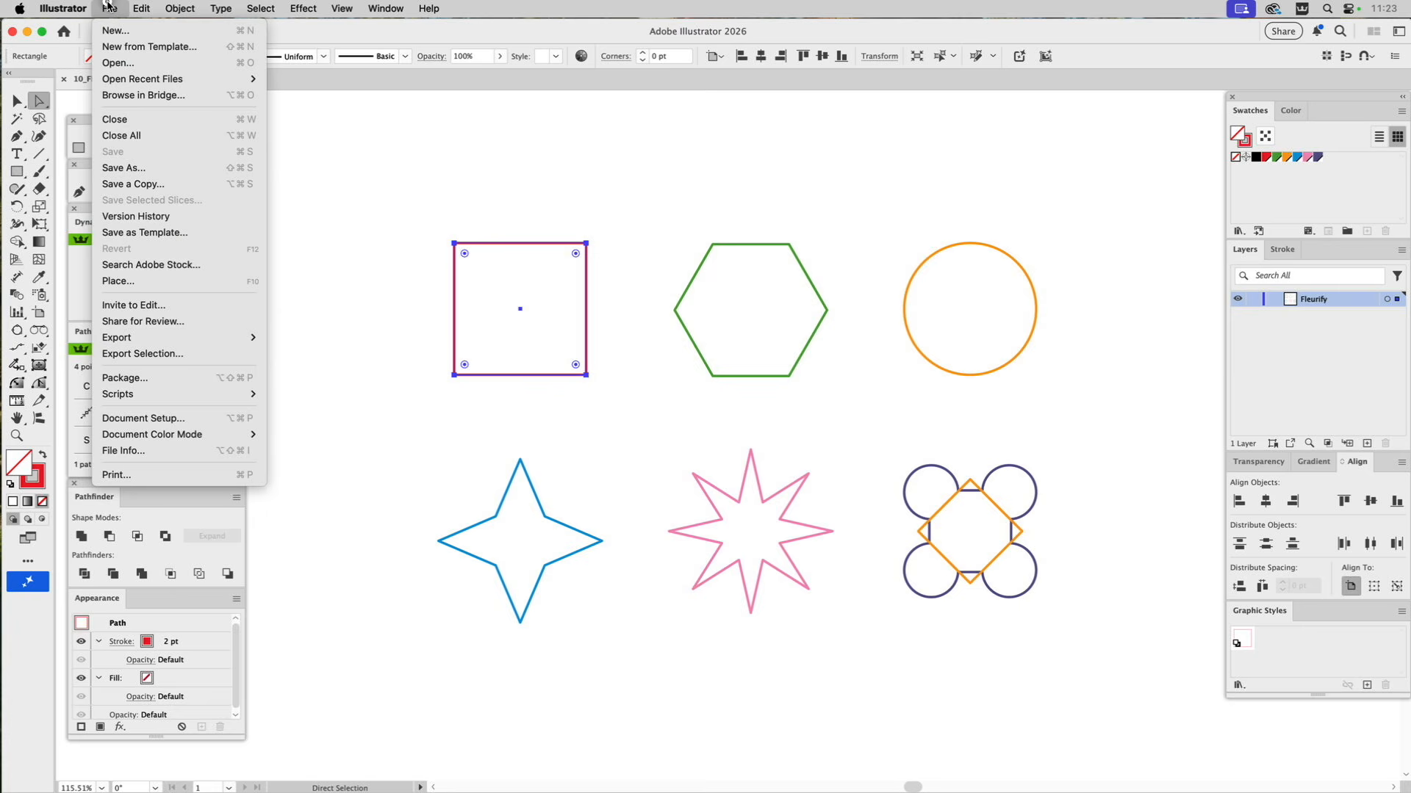
mouse_move(136, 394)
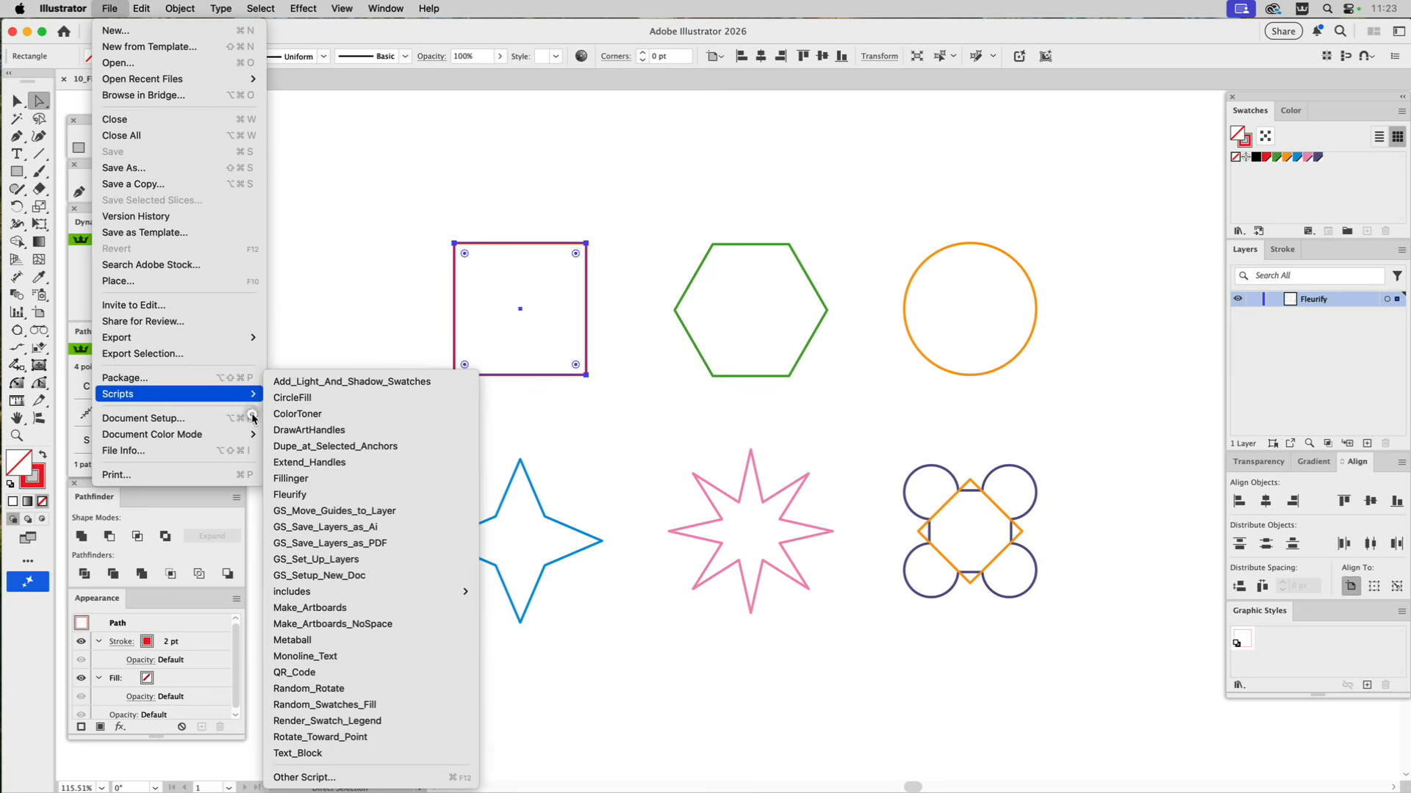
left_click(310, 494)
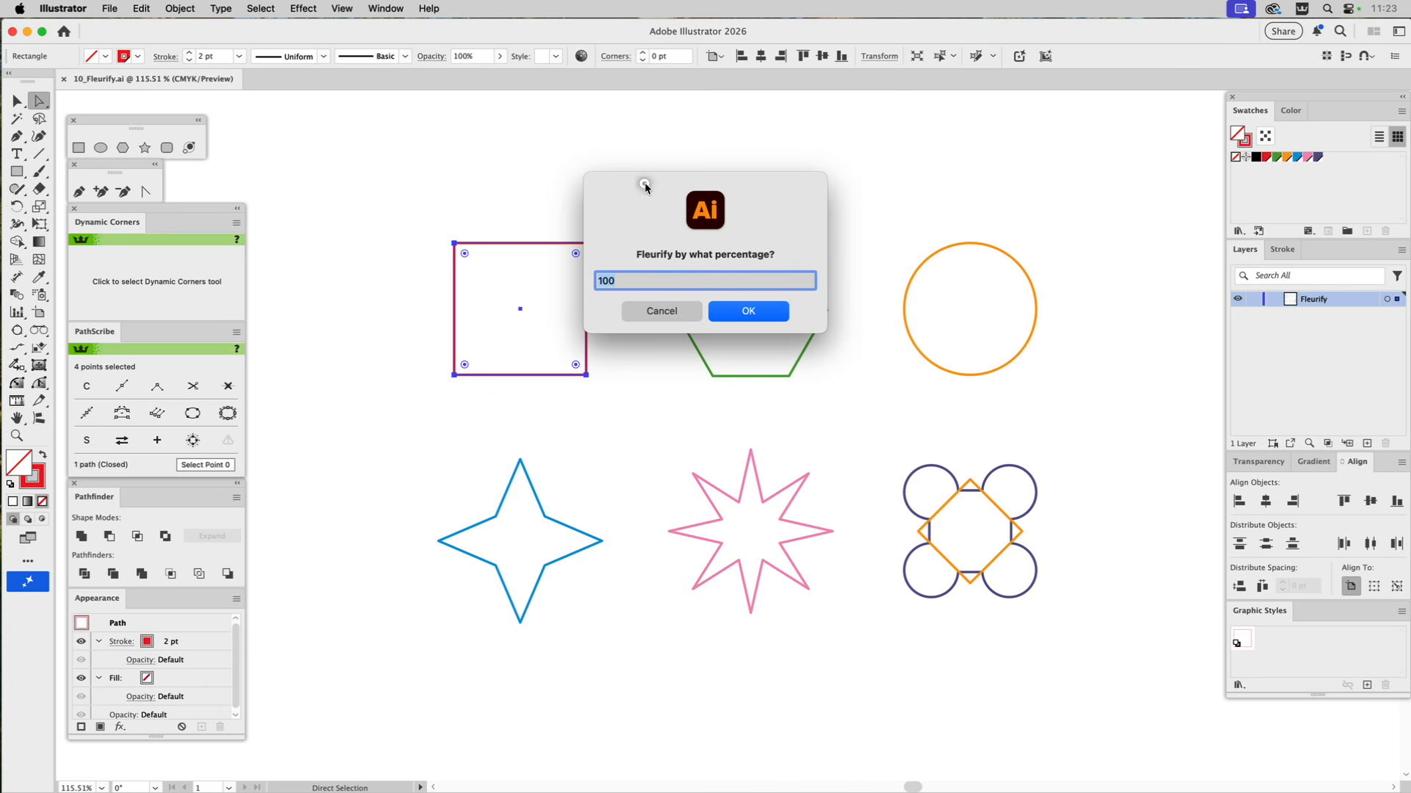
left_click_drag(643, 182, 694, 173)
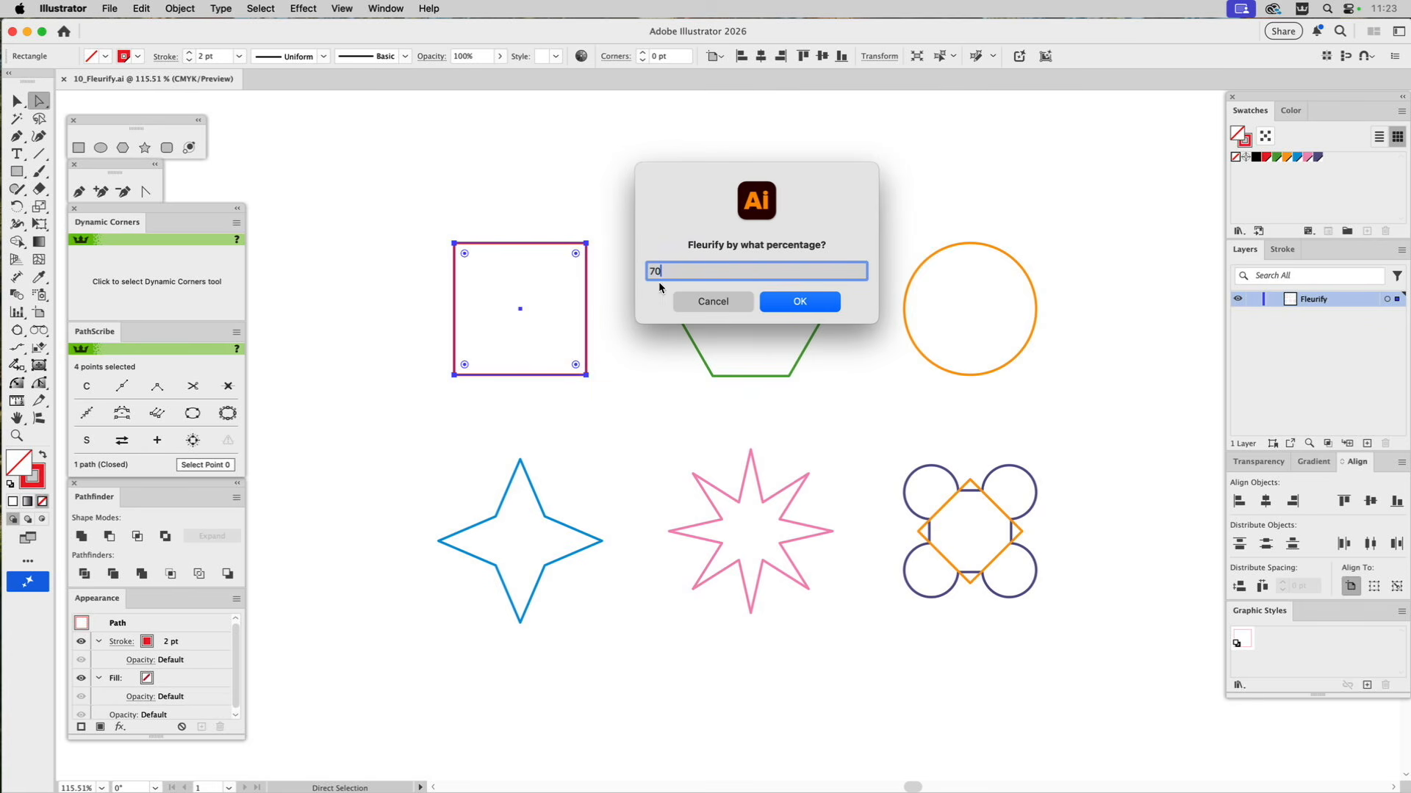
type("5")
left_click(800, 303)
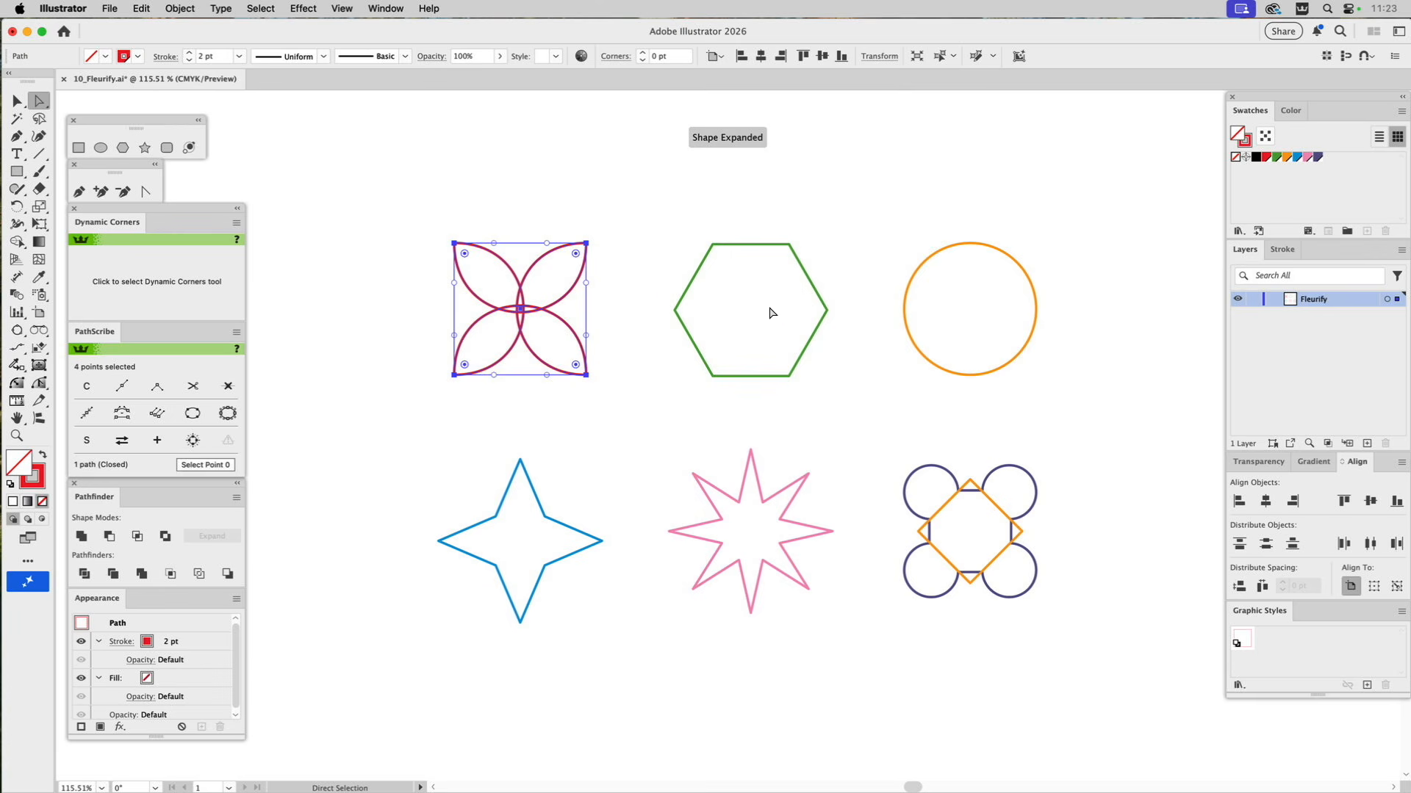
left_click(636, 298)
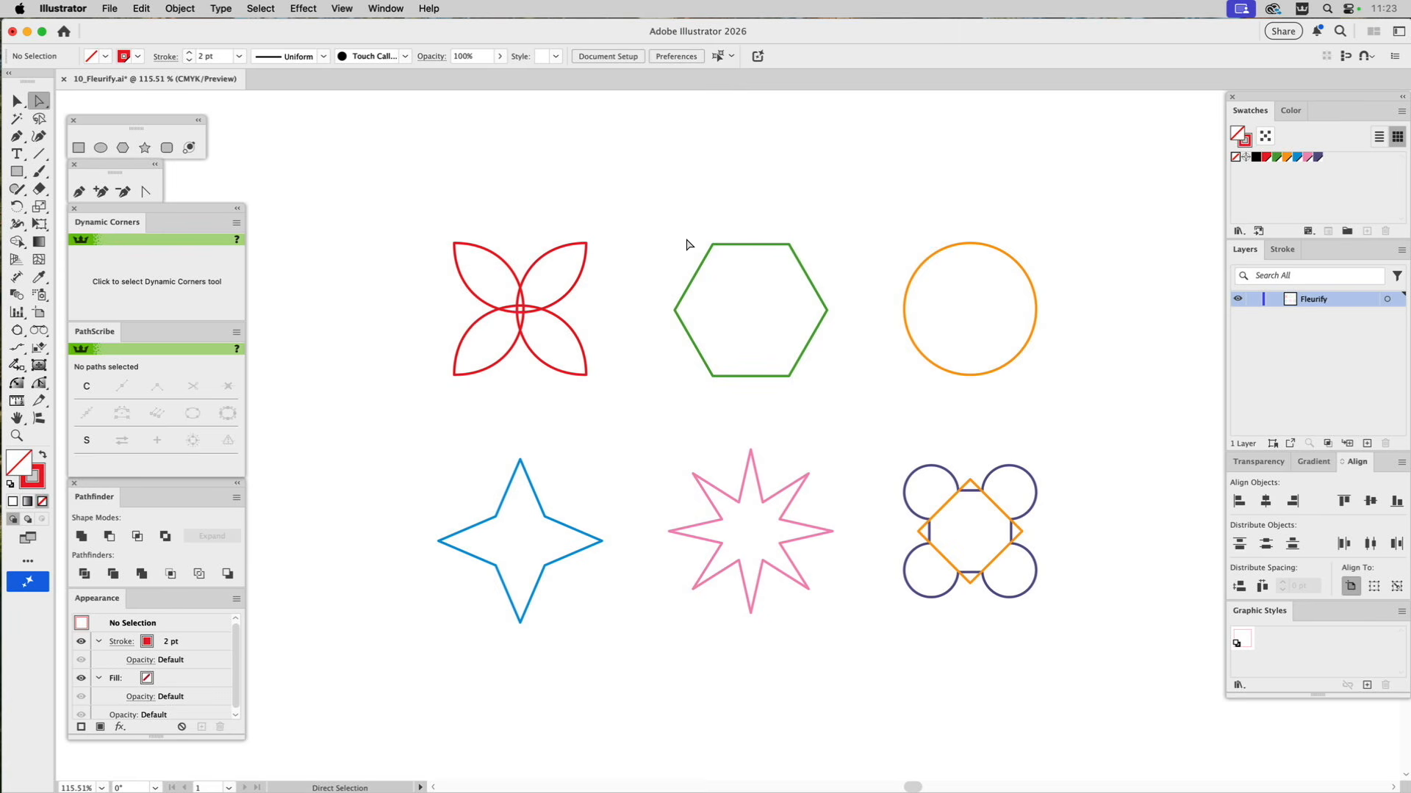
Try the Fleurify script at 15 percent on all anchor points of the green hexagon and undo it.
key("super")
left_click_drag(672, 263, 828, 407)
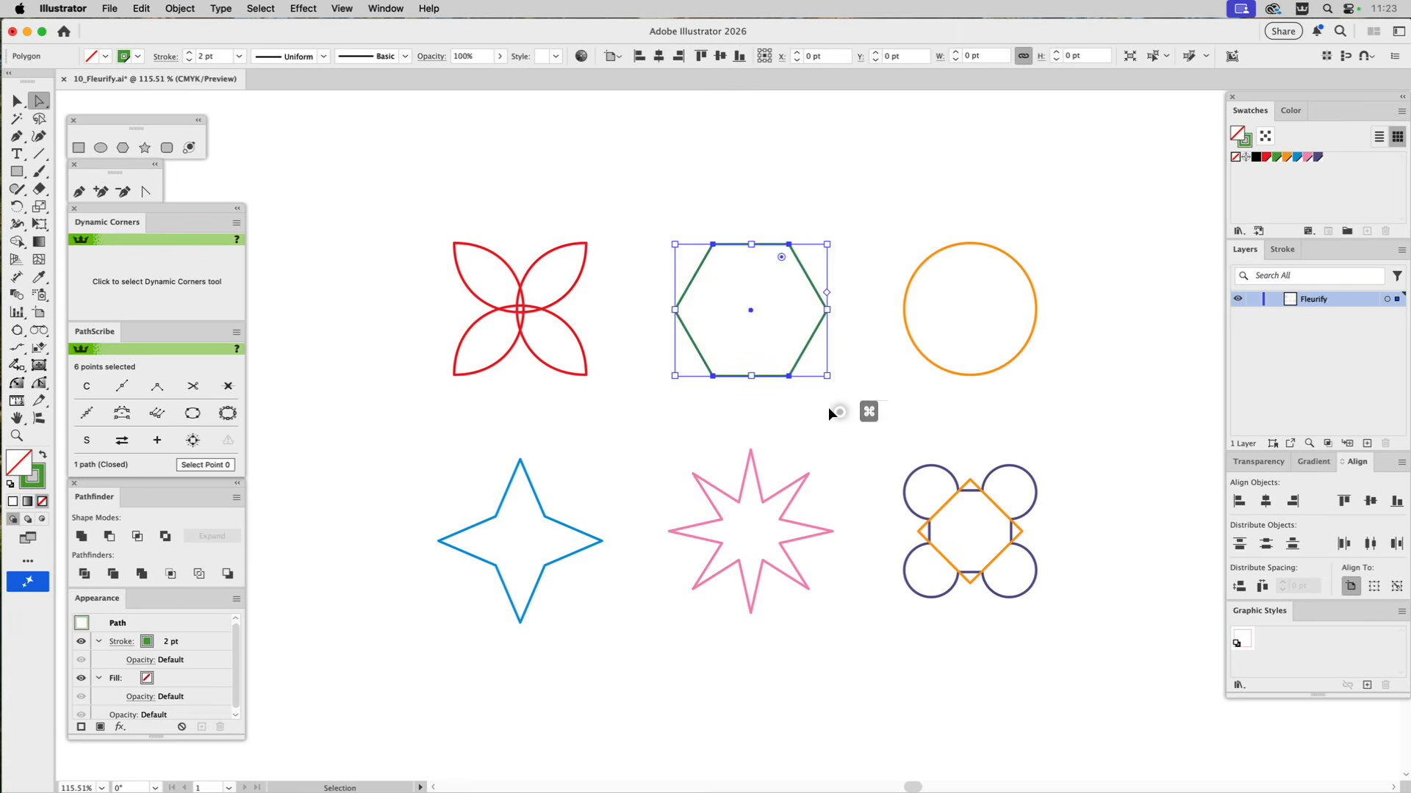
left_click(109, 8)
mouse_move(139, 395)
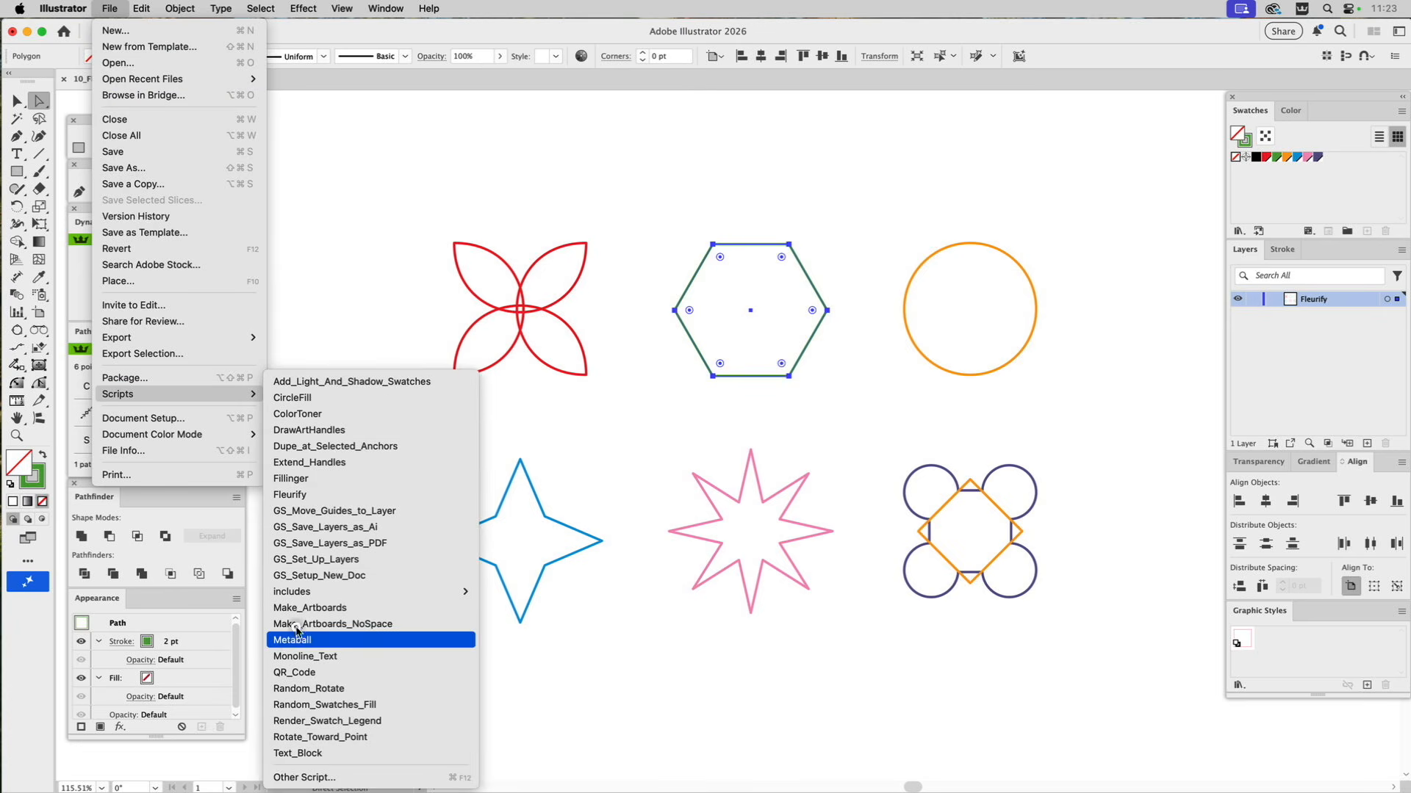
left_click(315, 495)
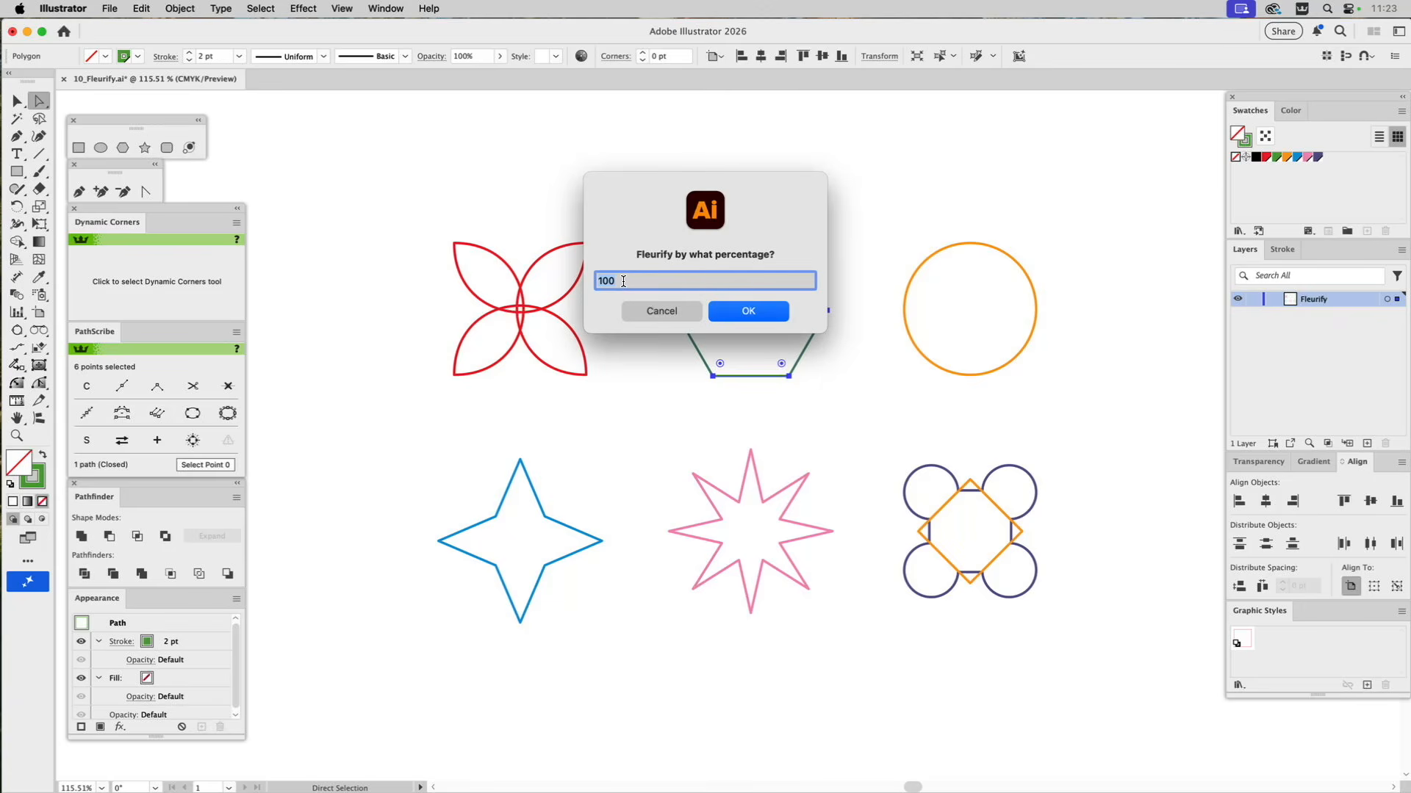
type("4")
type("5")
type("15")
left_click(749, 312)
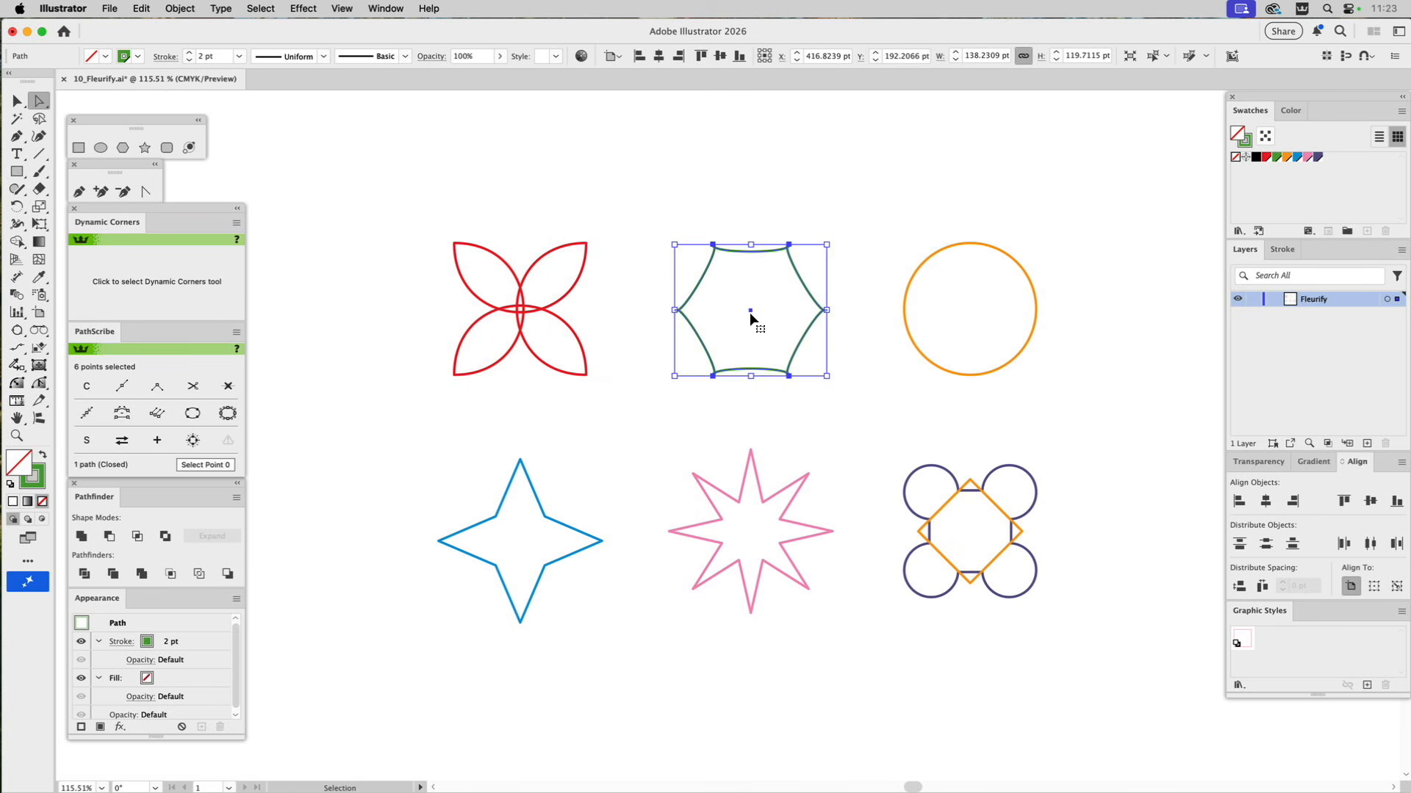
key("a")
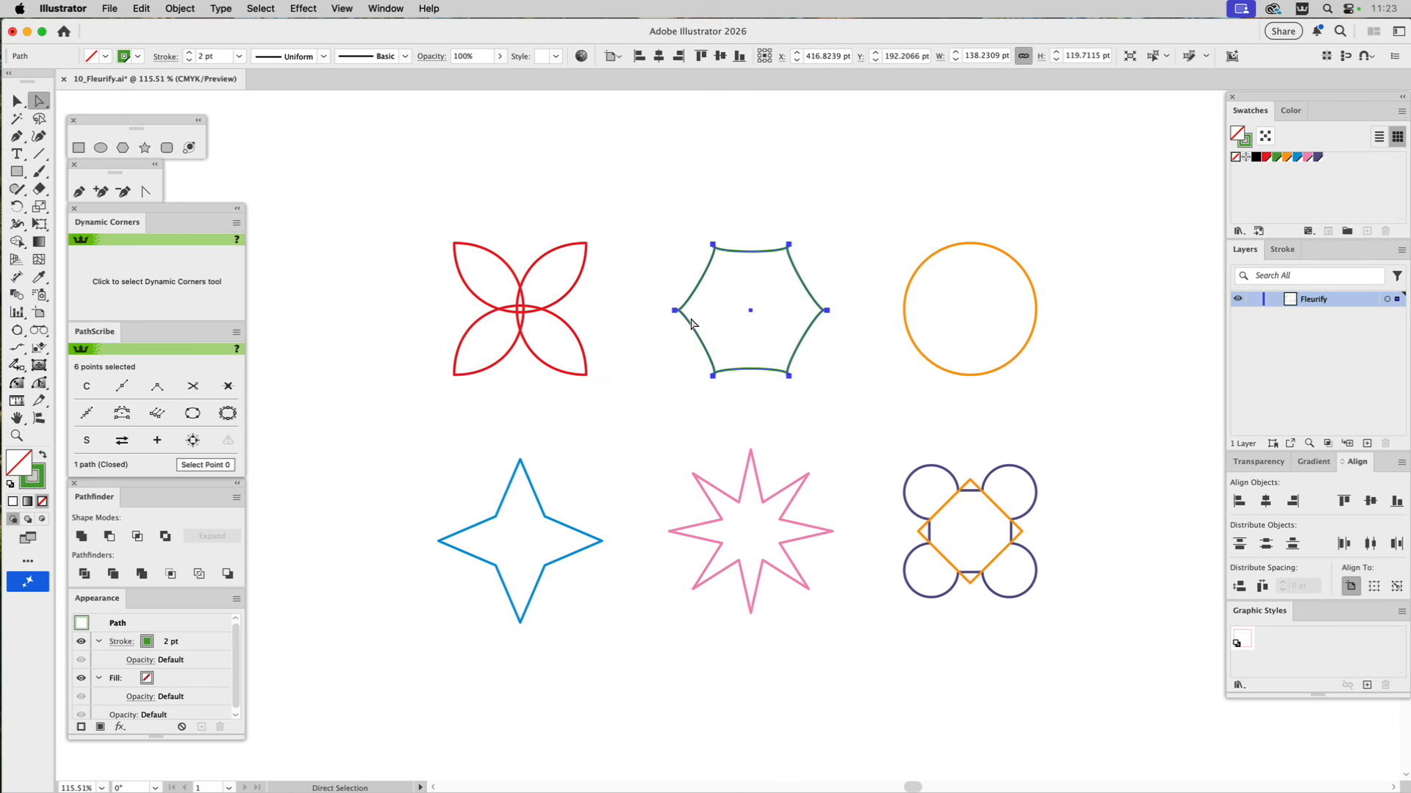
key("super+z")
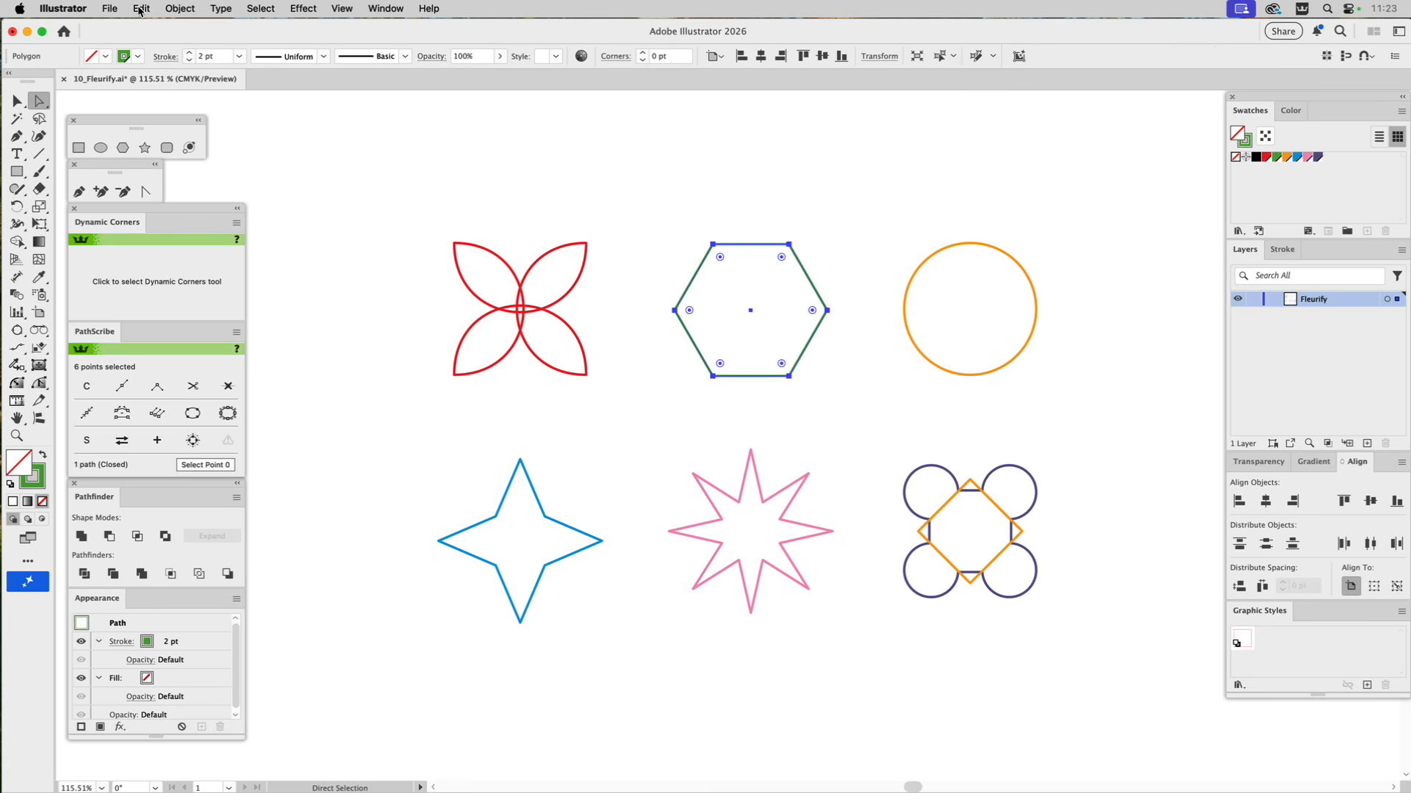
Apply the Fleurify script at 40 percent to the green hexagon.
left_click(111, 8)
mouse_move(209, 395)
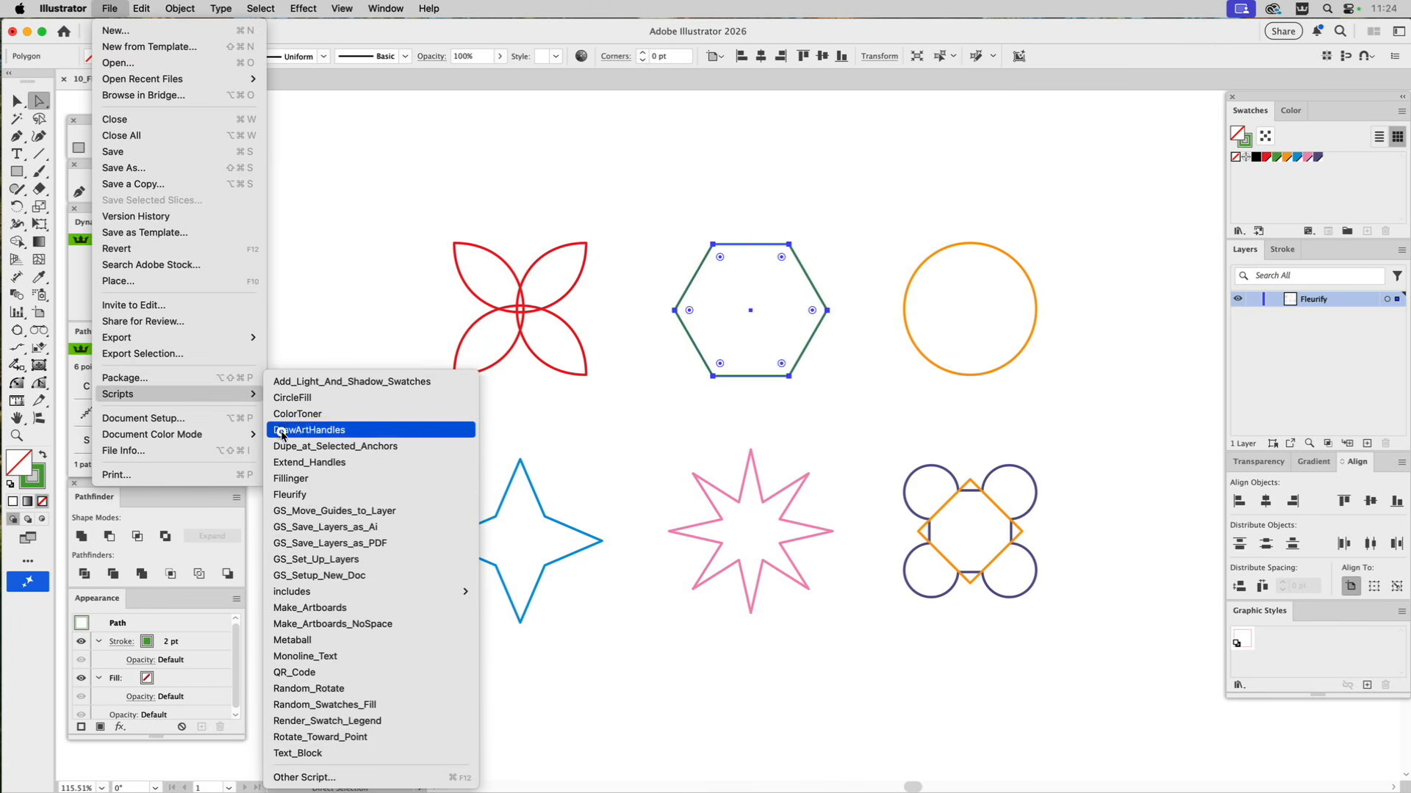
left_click(308, 496)
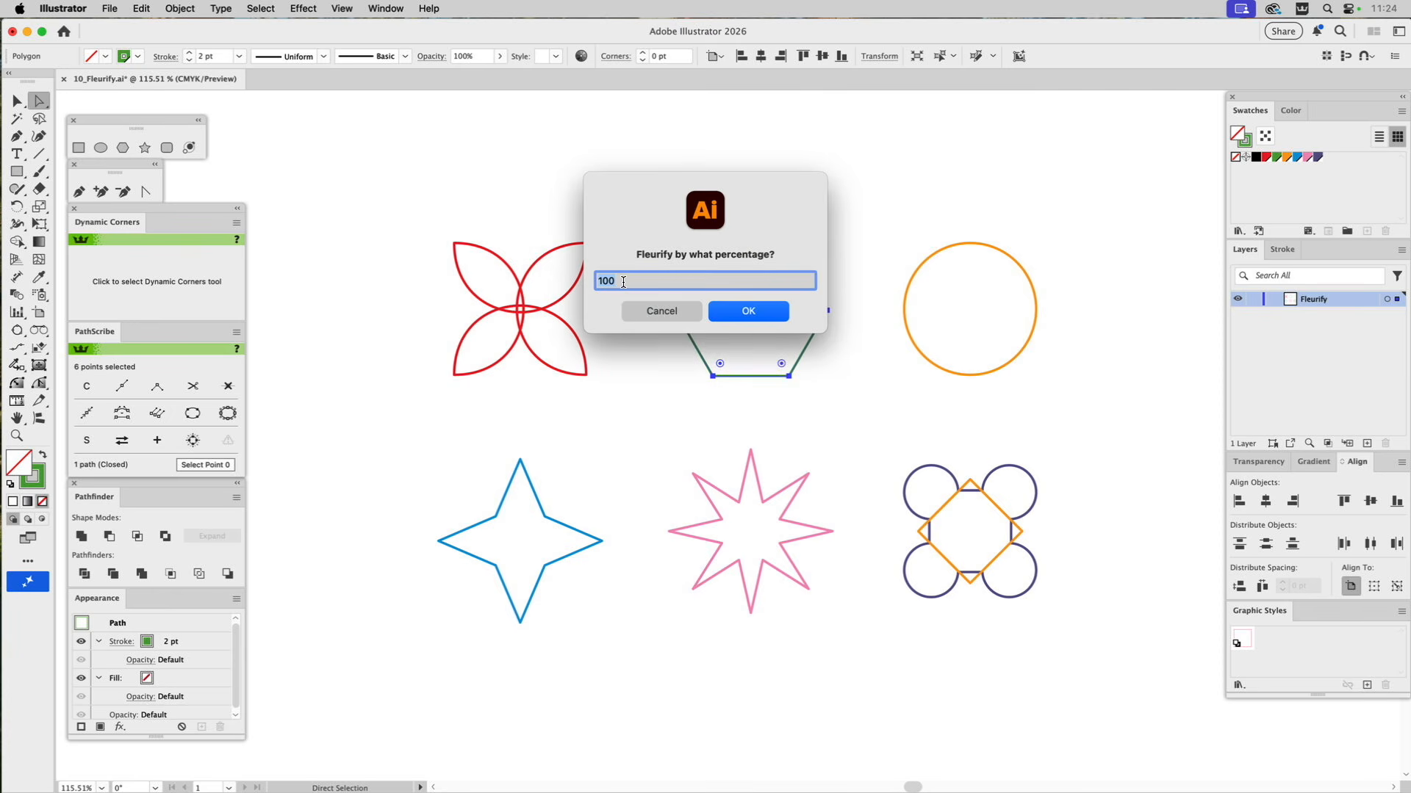
type("40")
left_click(748, 312)
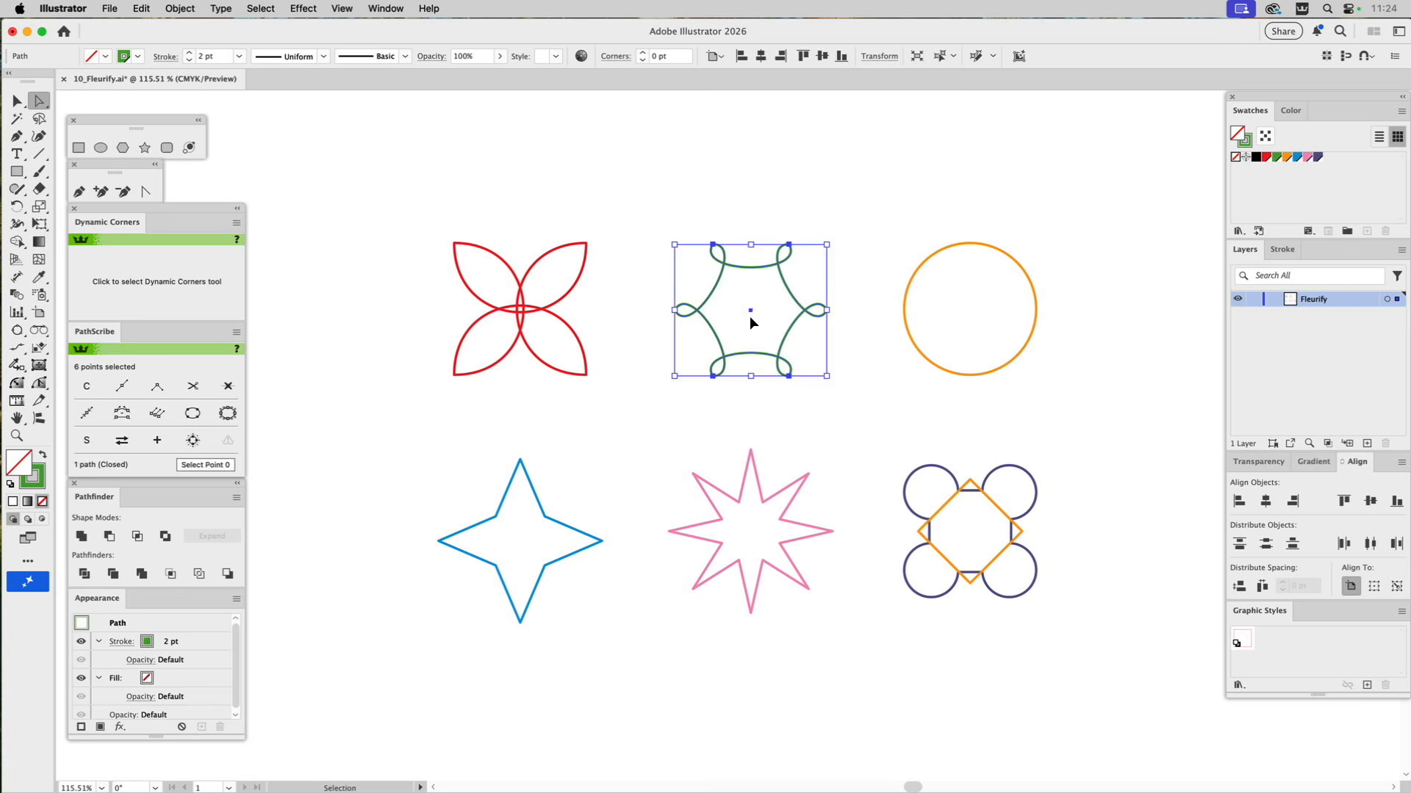
Undo the last Fleurify on the green hexagon, and try the script at 122 percent before undoing that too.
key("super+z")
left_click(110, 8)
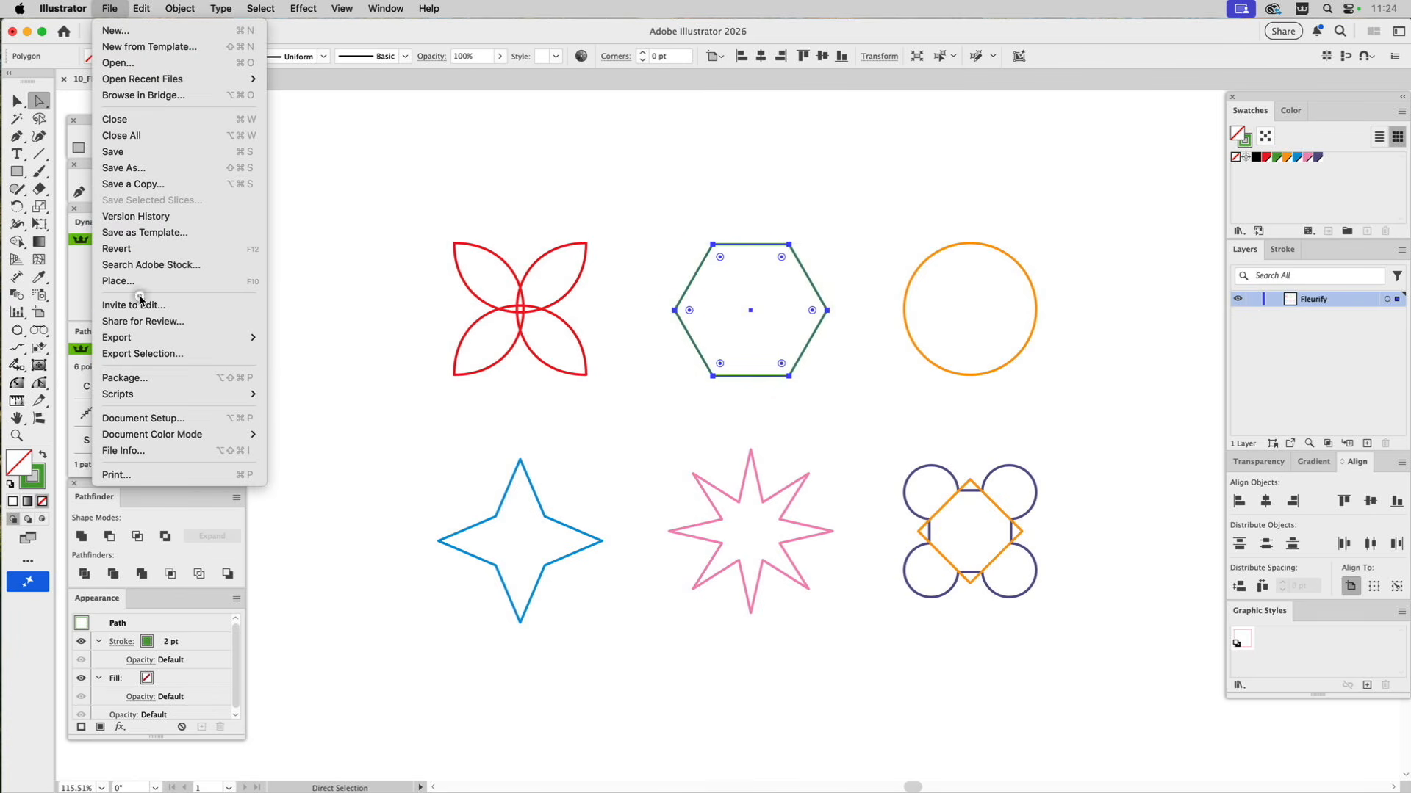
mouse_move(118, 394)
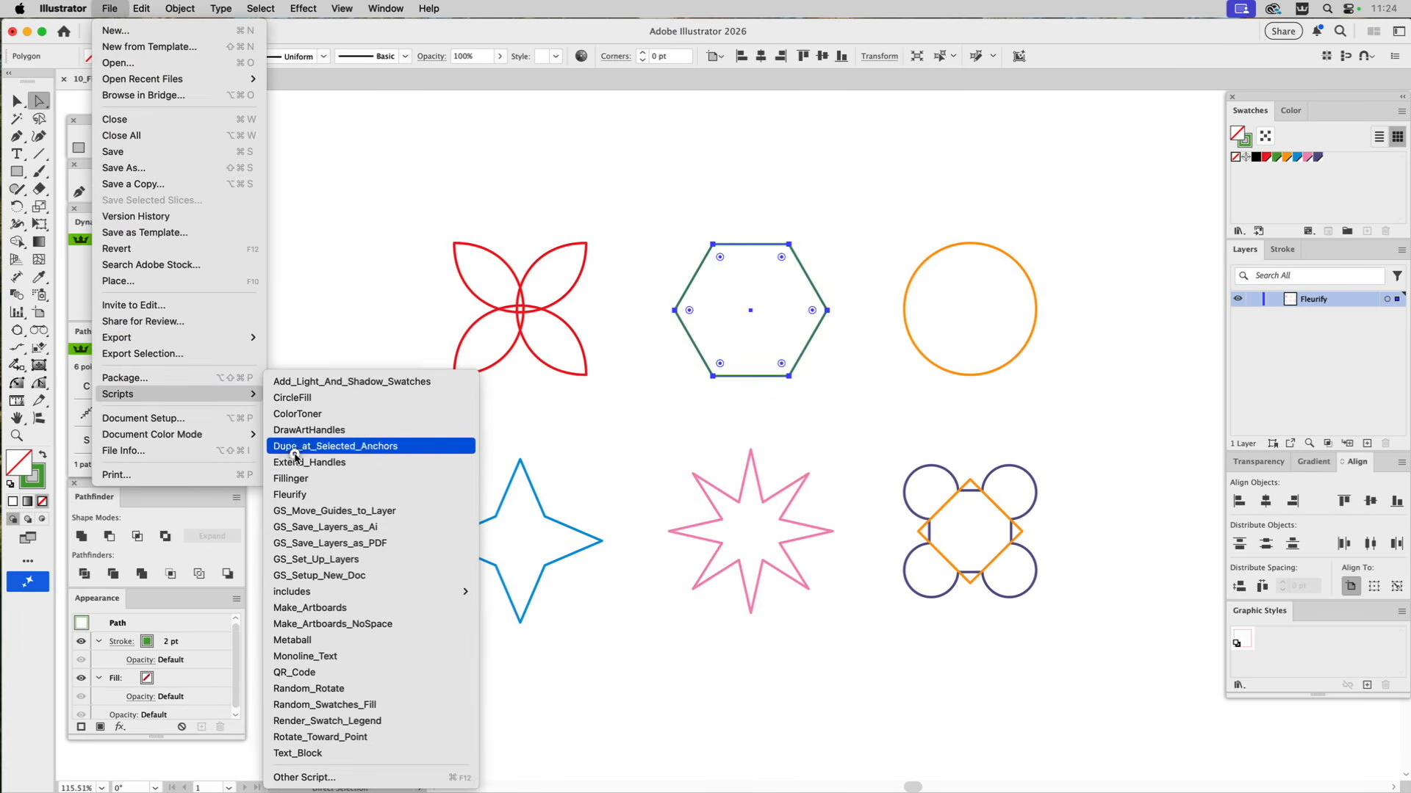
left_click(318, 490)
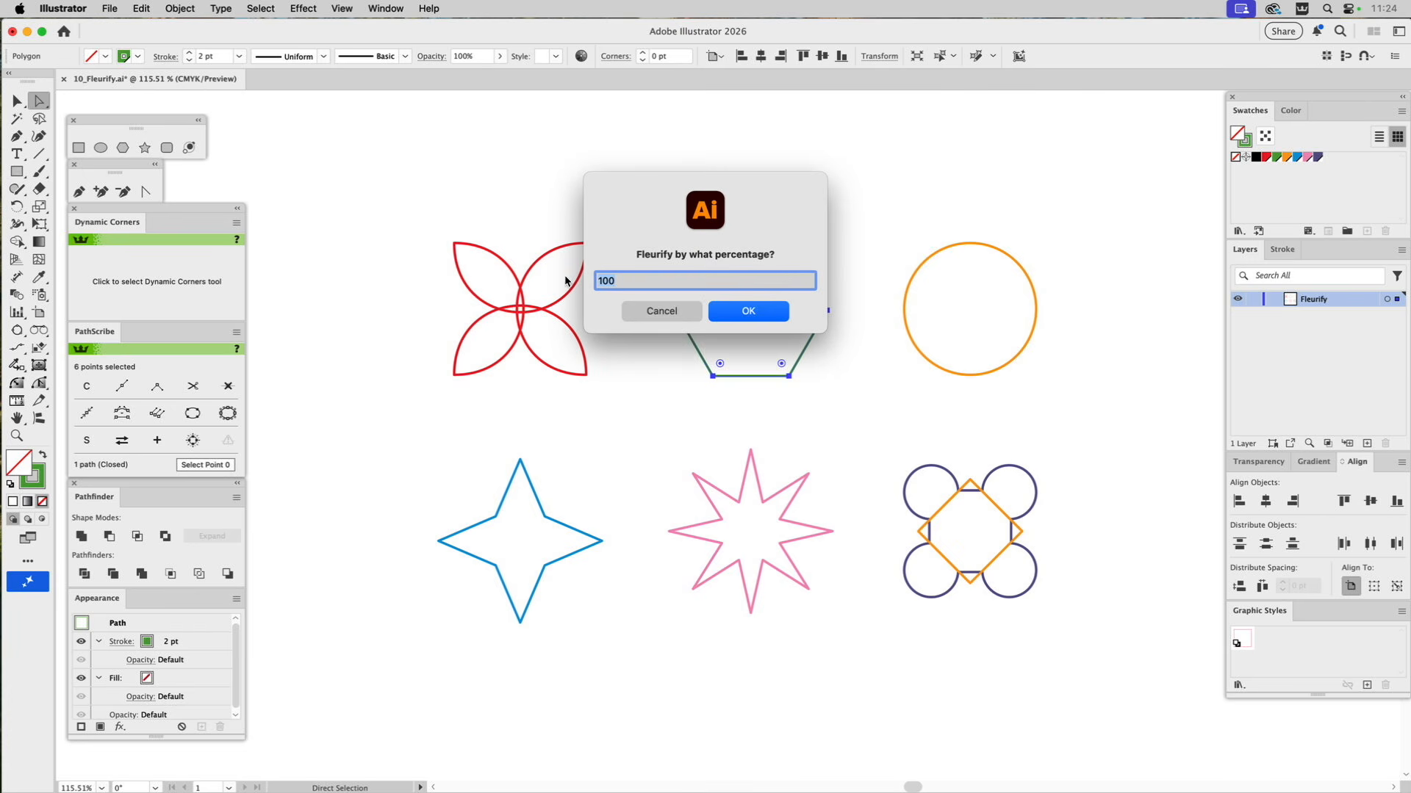
type("122")
left_click(759, 311)
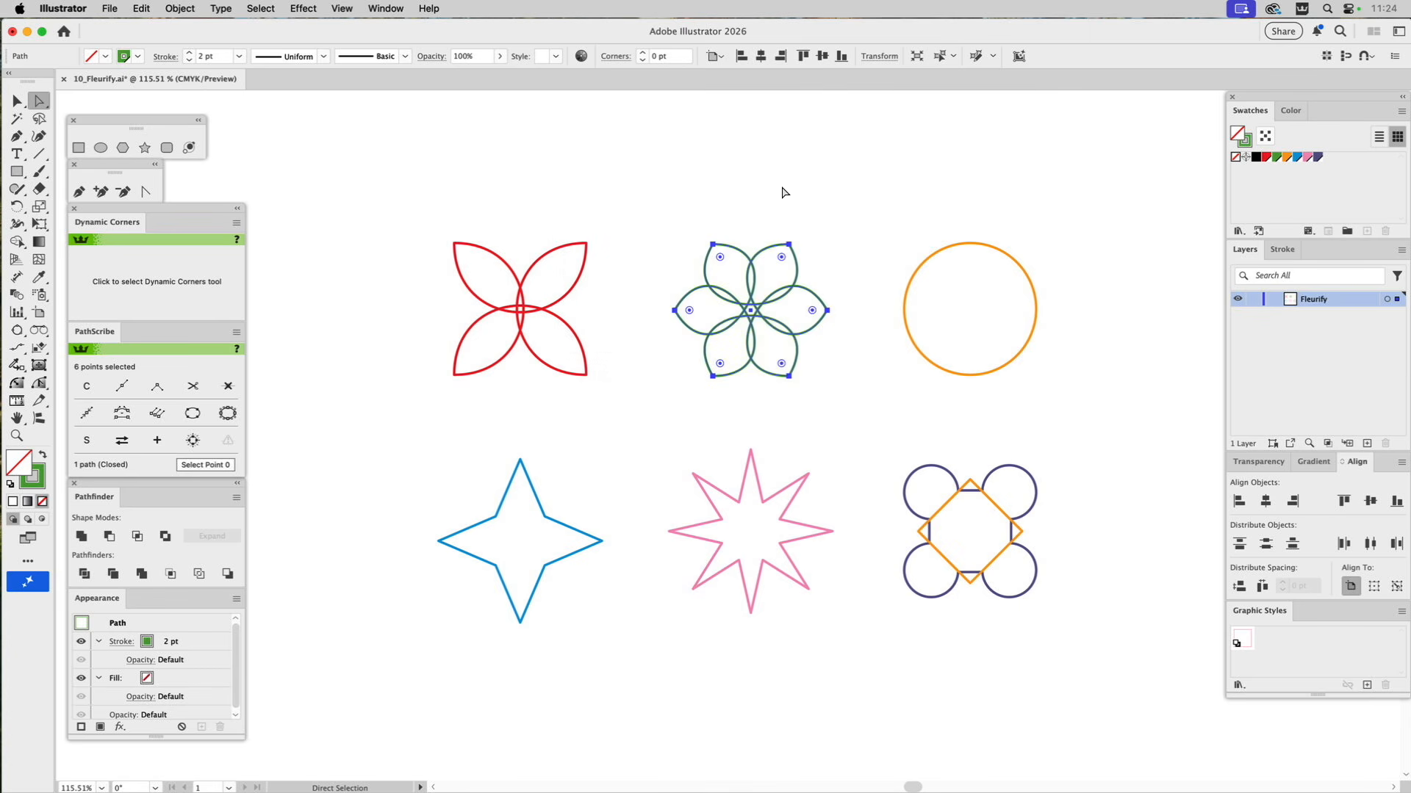
key("super+z")
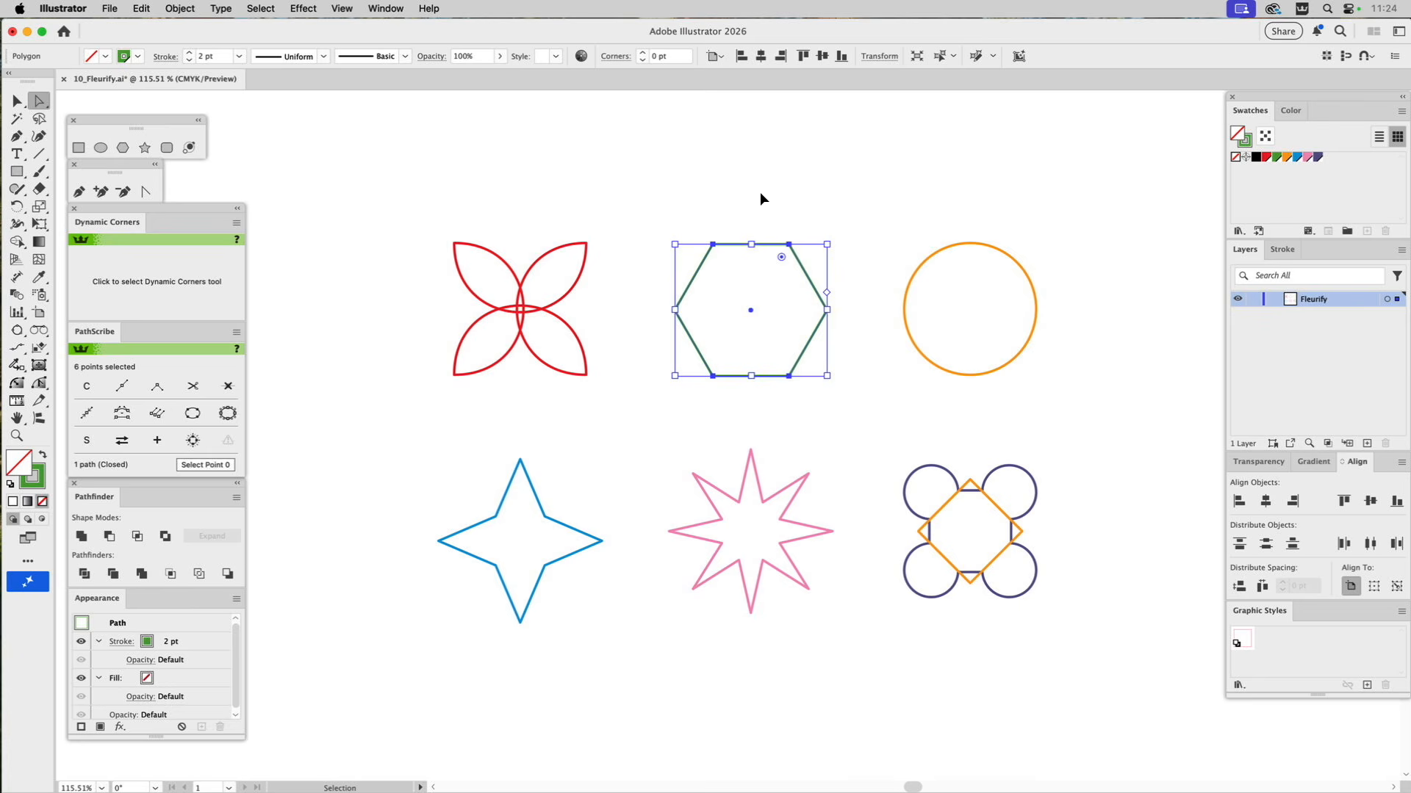
Apply the Fleurify script at 78 percent to the green hexagon and deselect it.
left_click(116, 8)
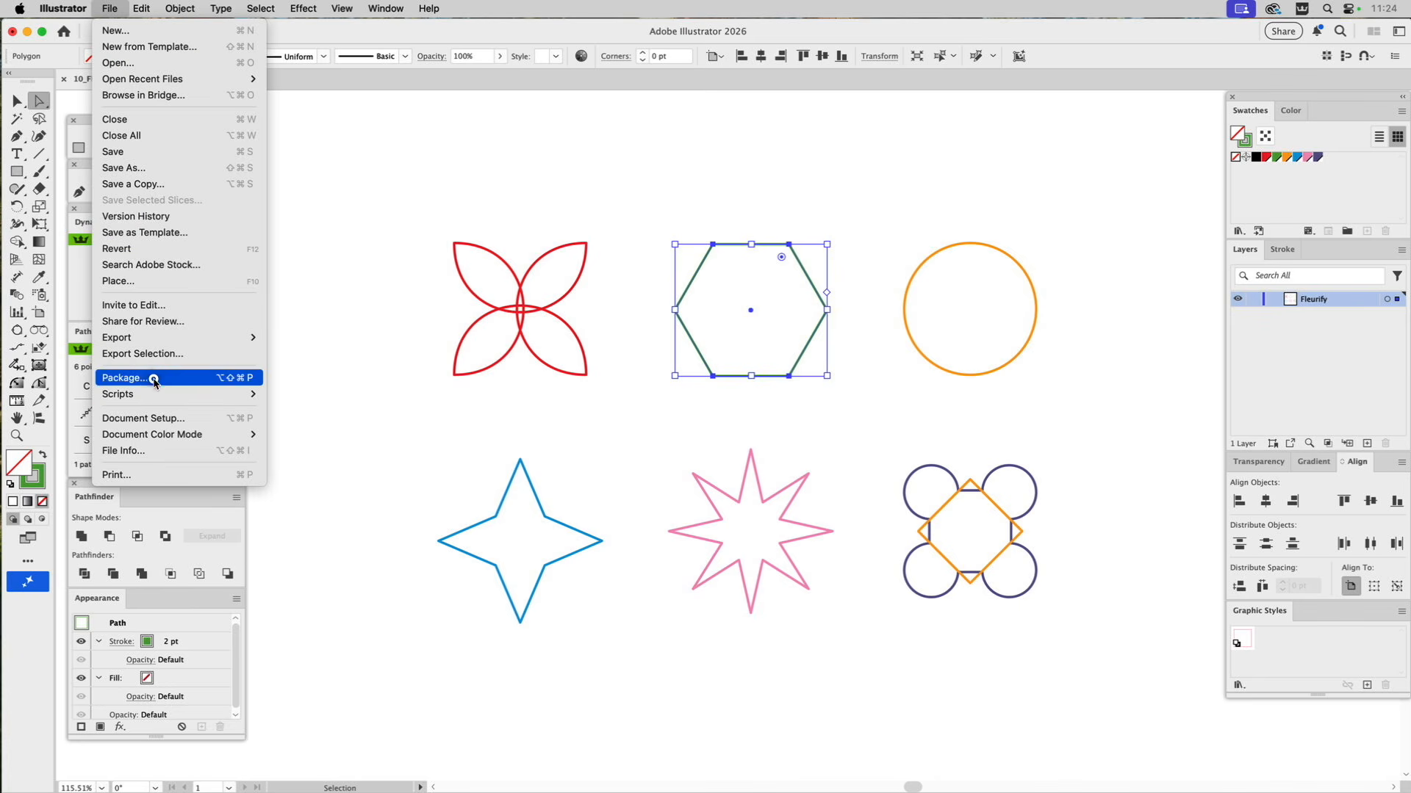
mouse_move(143, 395)
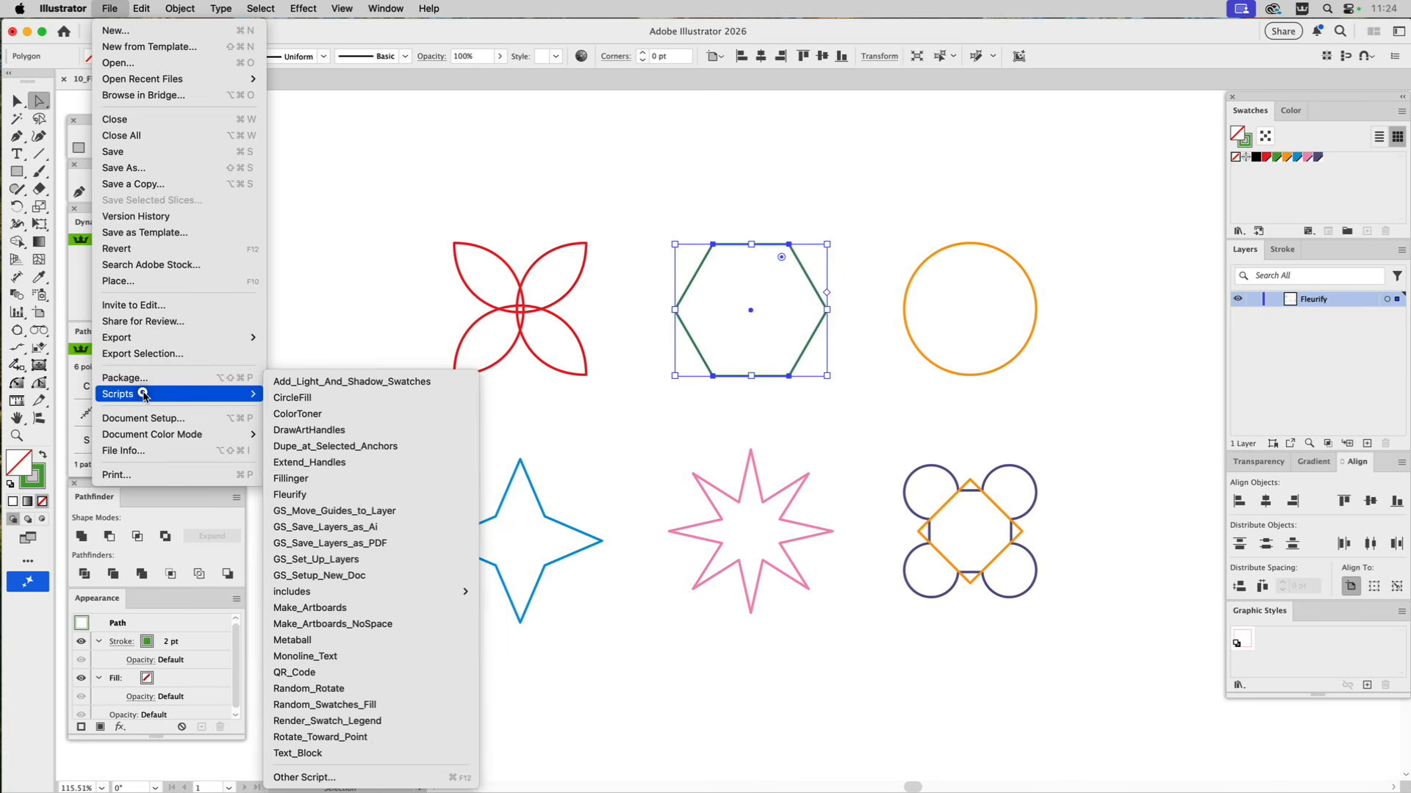
left_click(289, 494)
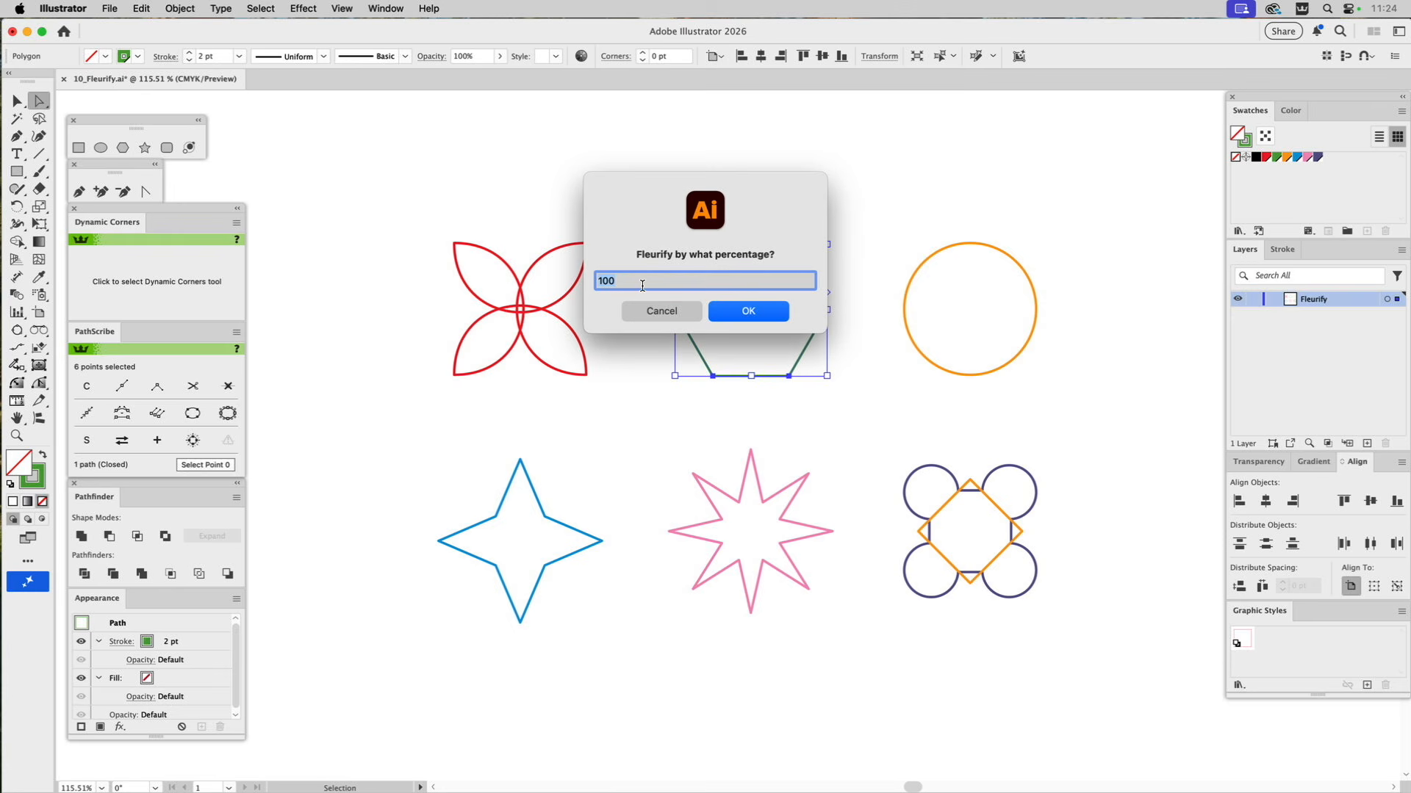
type("78")
left_click(761, 310)
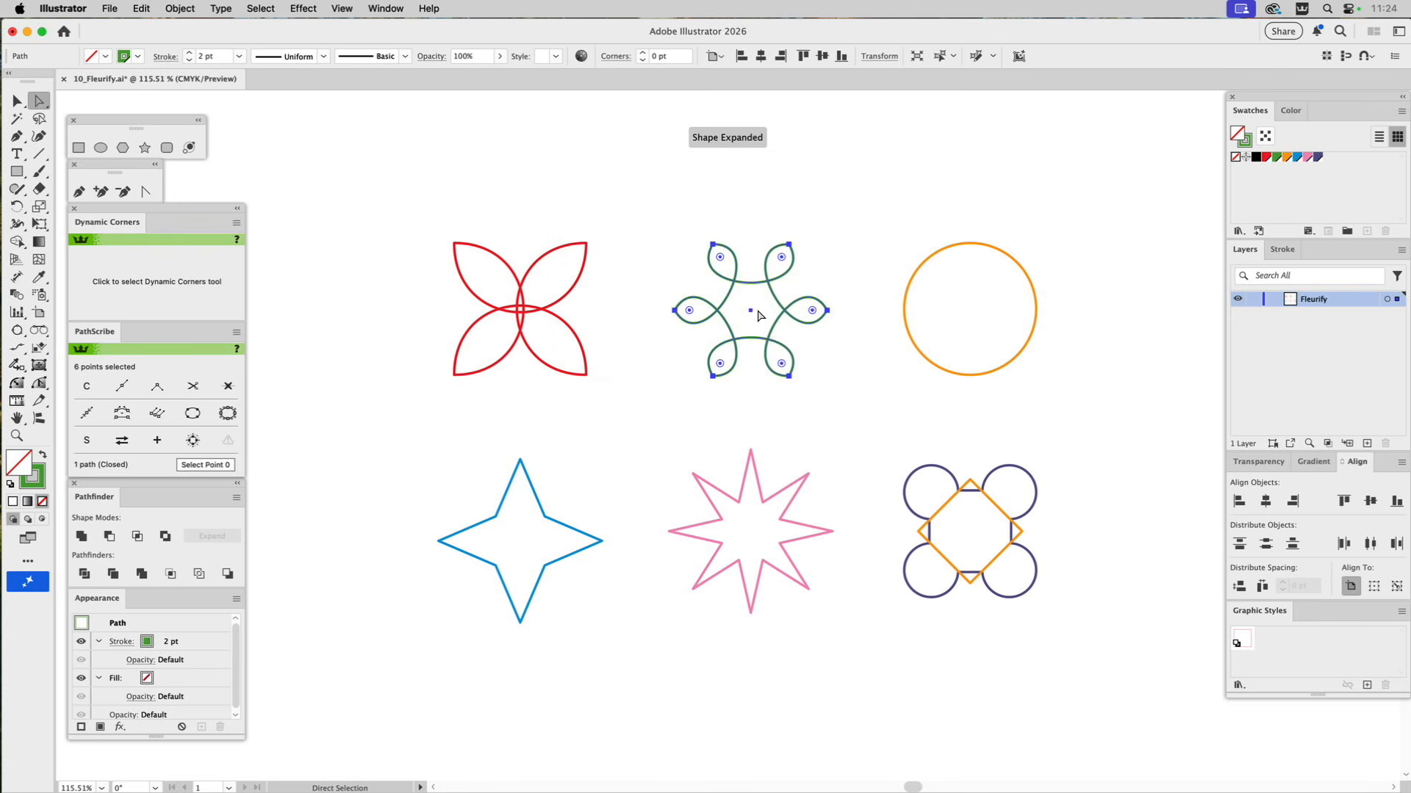
left_click(858, 180)
Select the whole orange circle and apply the Fleurify script to it.
key("v")
left_click_drag(864, 216, 1073, 417)
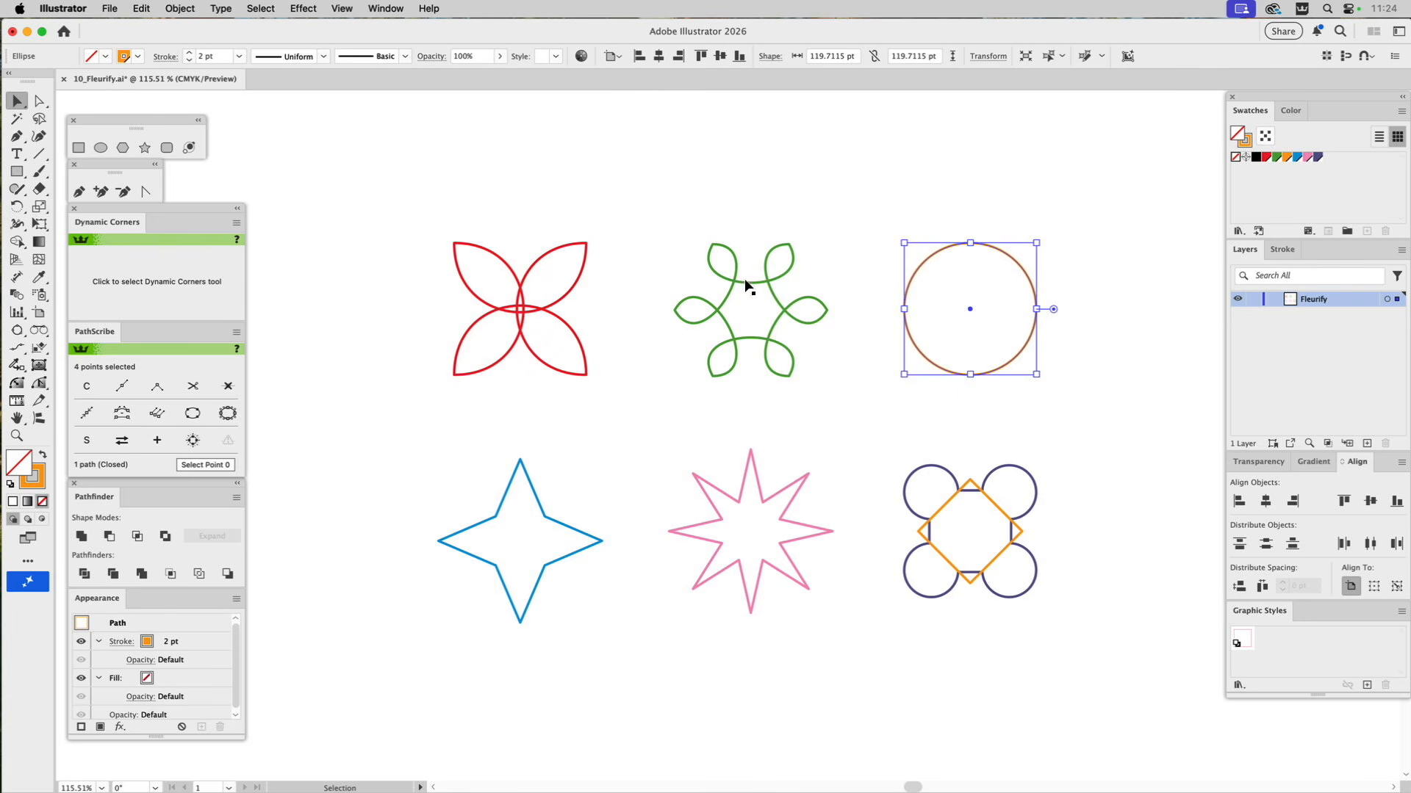
left_click(111, 8)
mouse_move(136, 394)
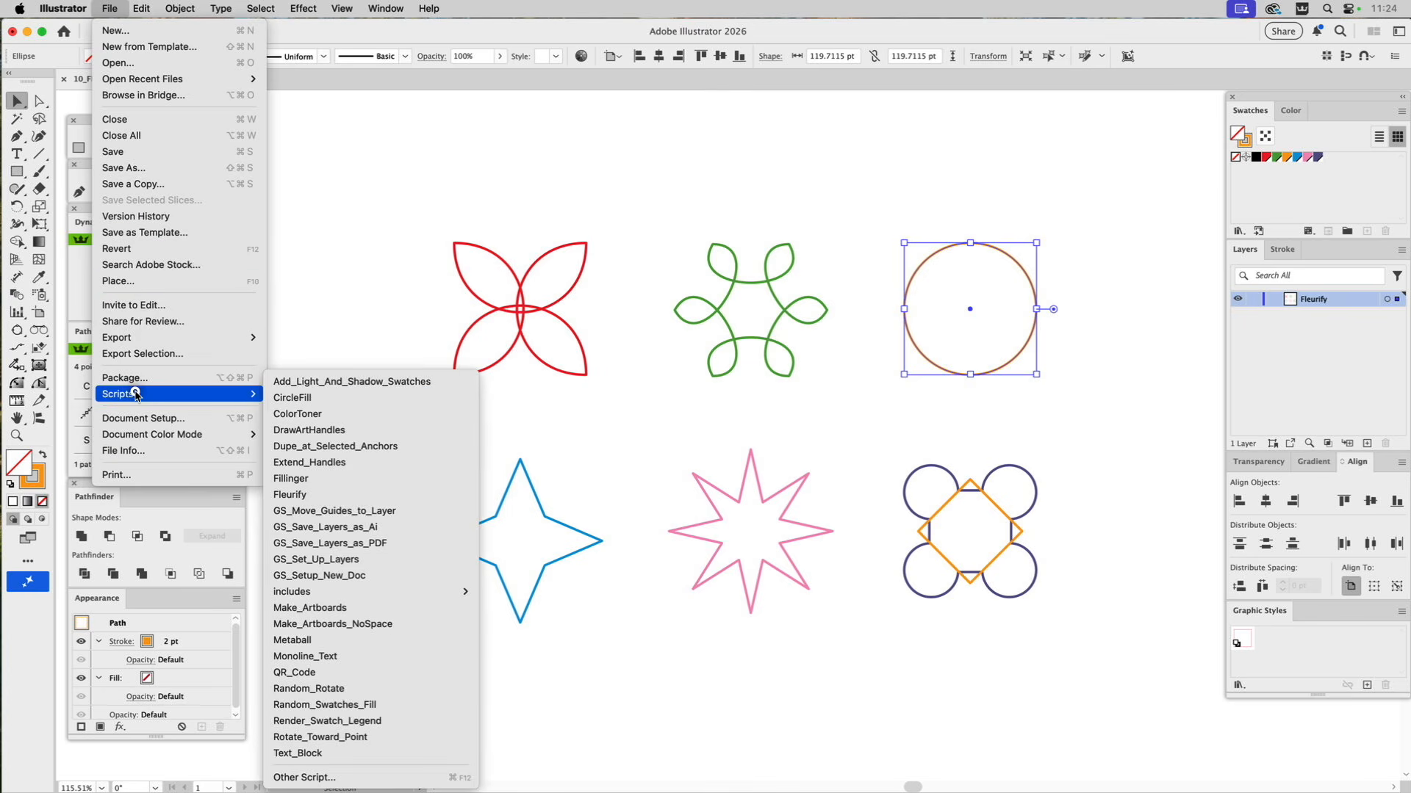
left_click(308, 496)
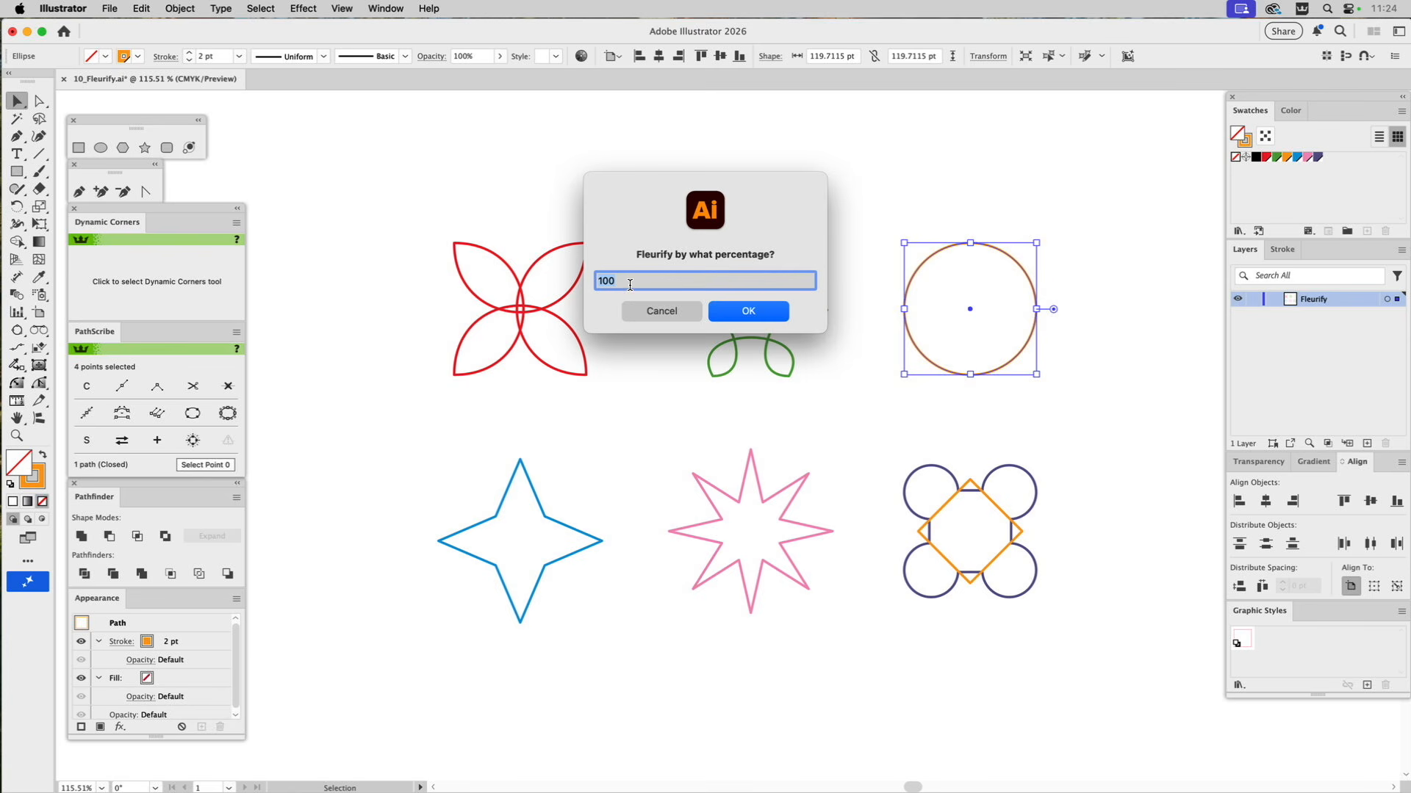
left_click(762, 311)
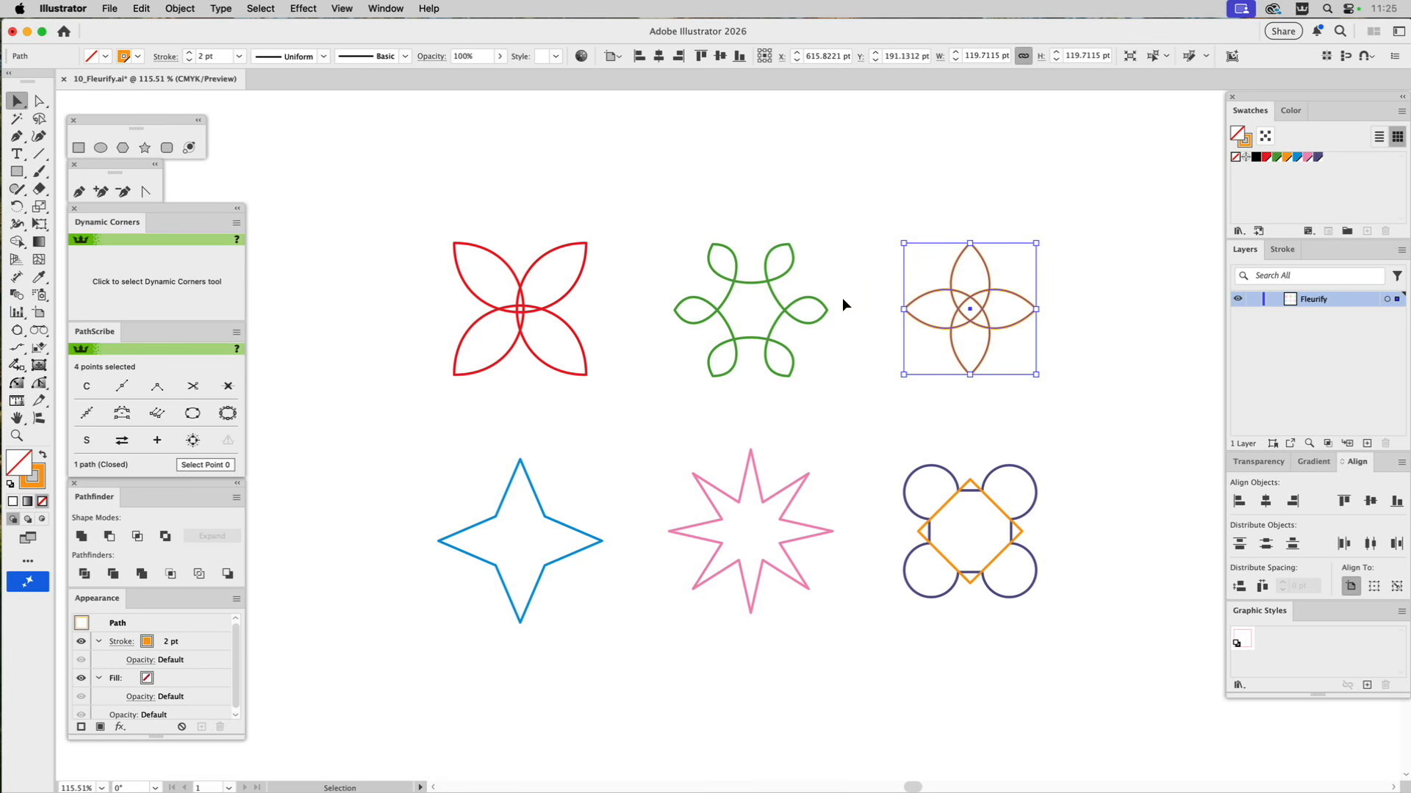
Select the blue four-pointed star, apply the Fleurify script at 23 percent, and clear the selection.
left_click_drag(565, 499, 435, 592)
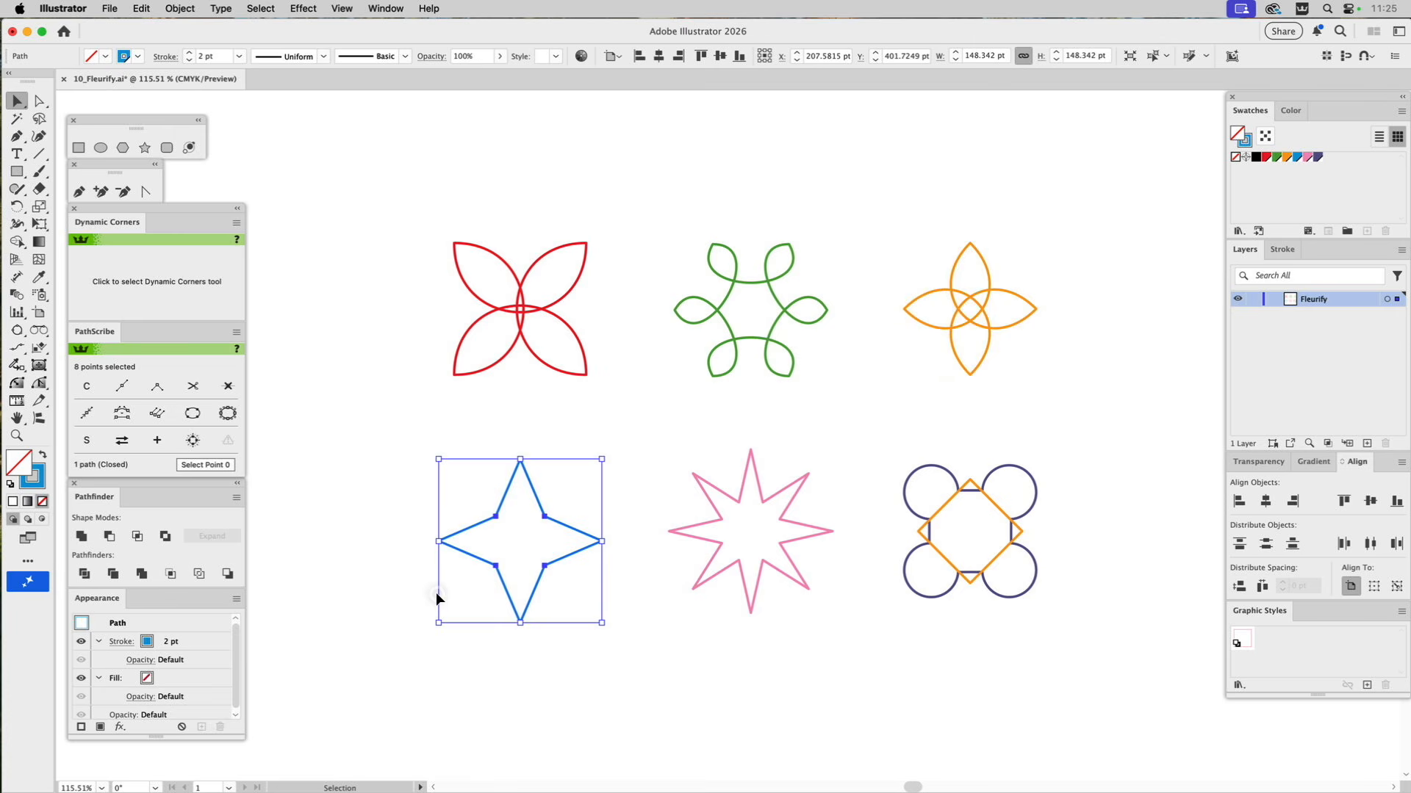
left_click(110, 7)
mouse_move(147, 394)
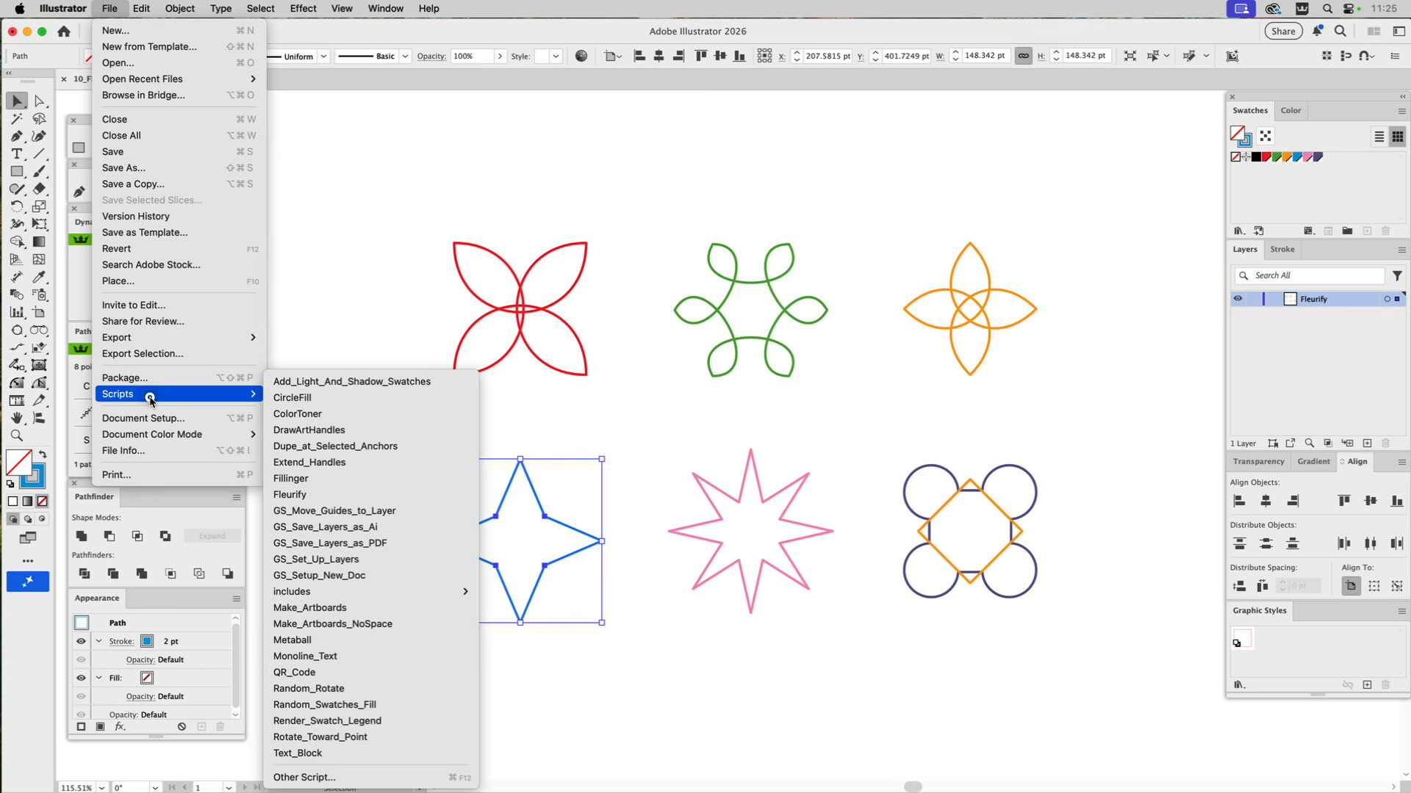
left_click(321, 495)
type("23")
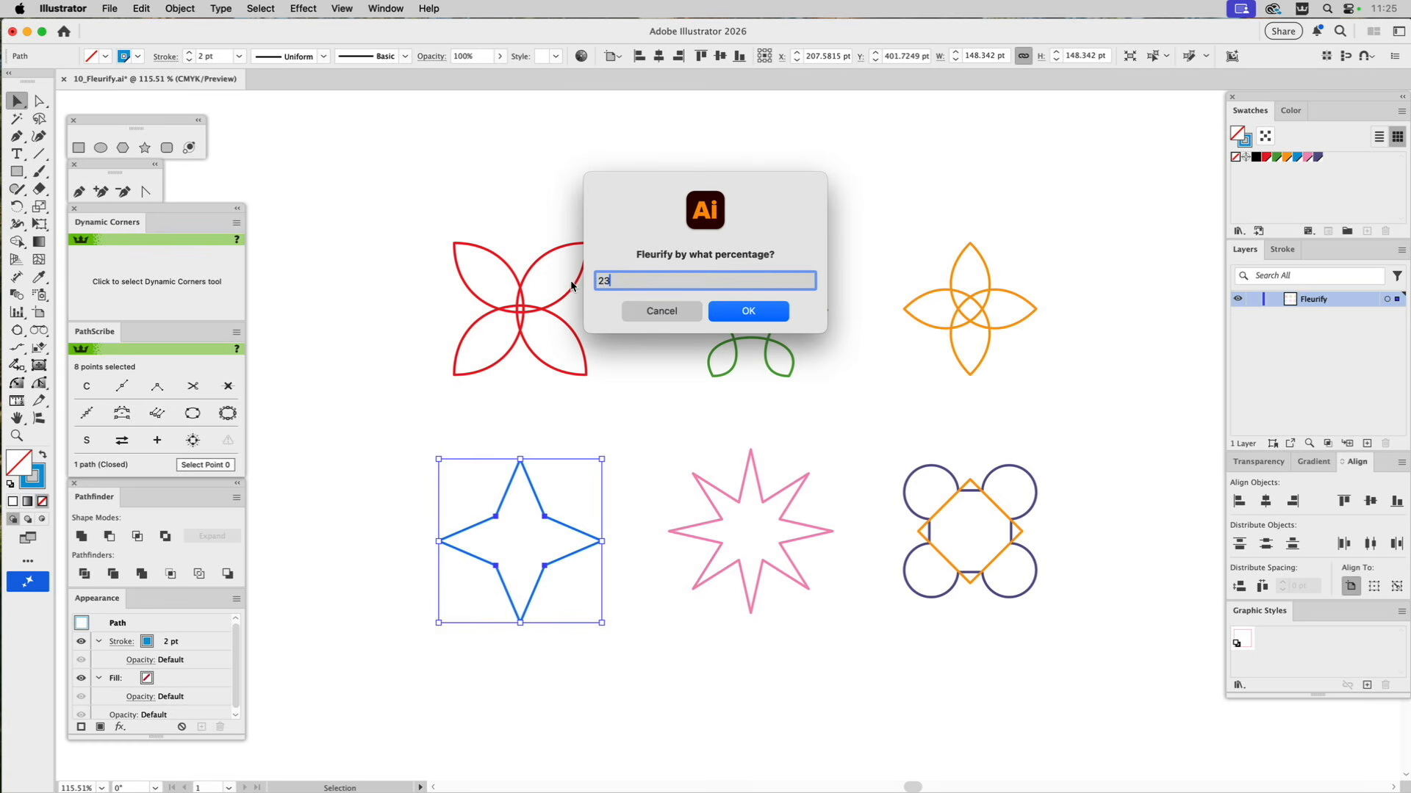
left_click(727, 314)
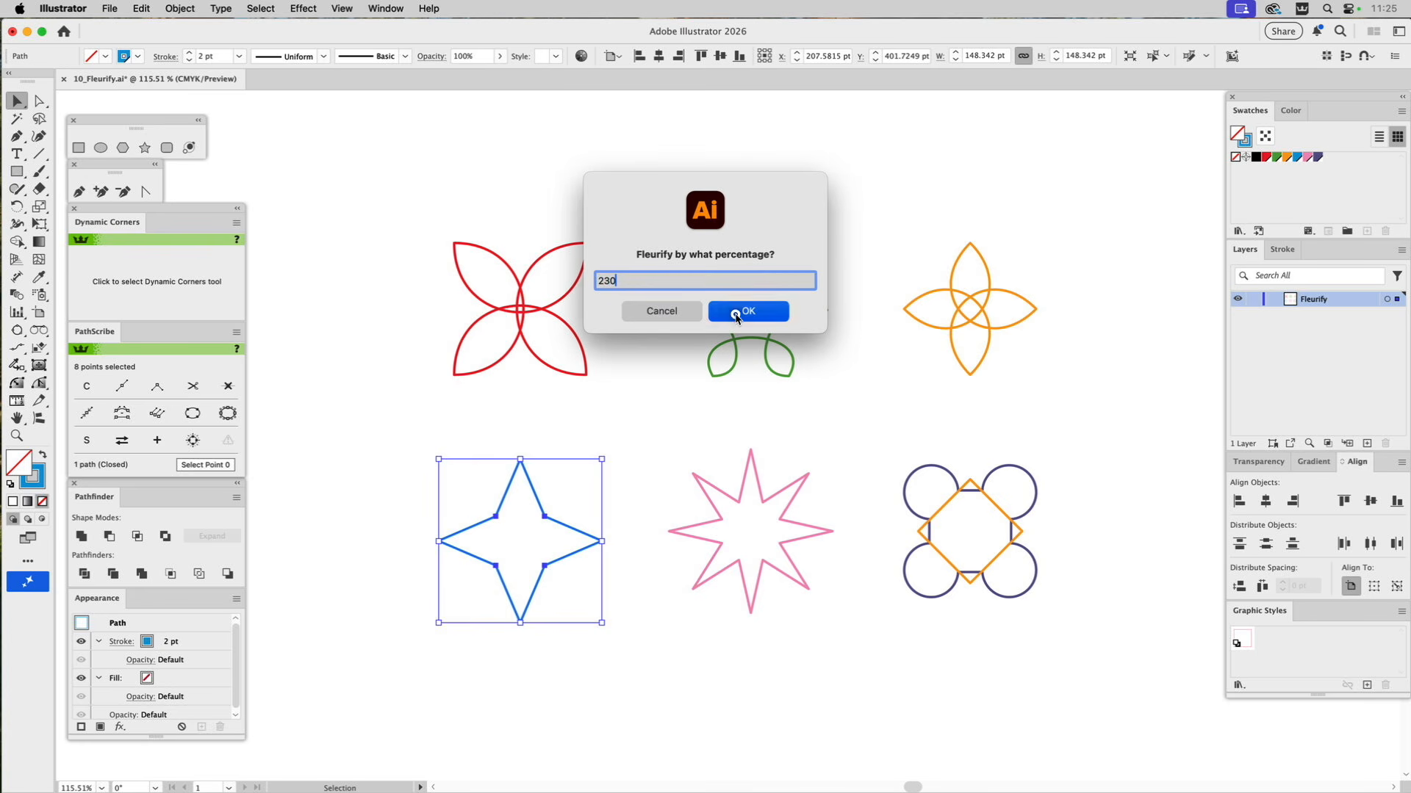
left_click(648, 479)
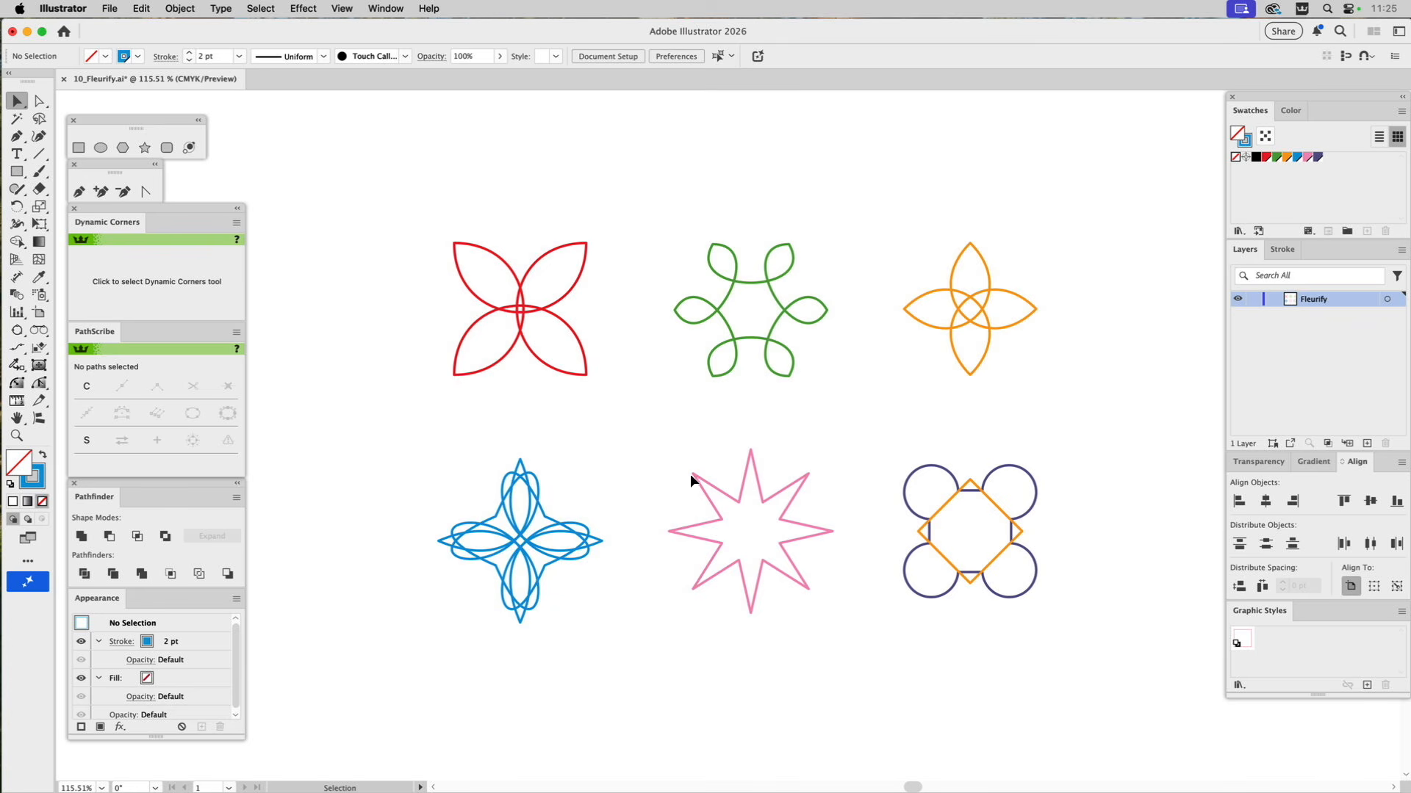
Select the pink eight-pointed star and try the Fleurify script on it at 90 percent.
left_click(808, 588)
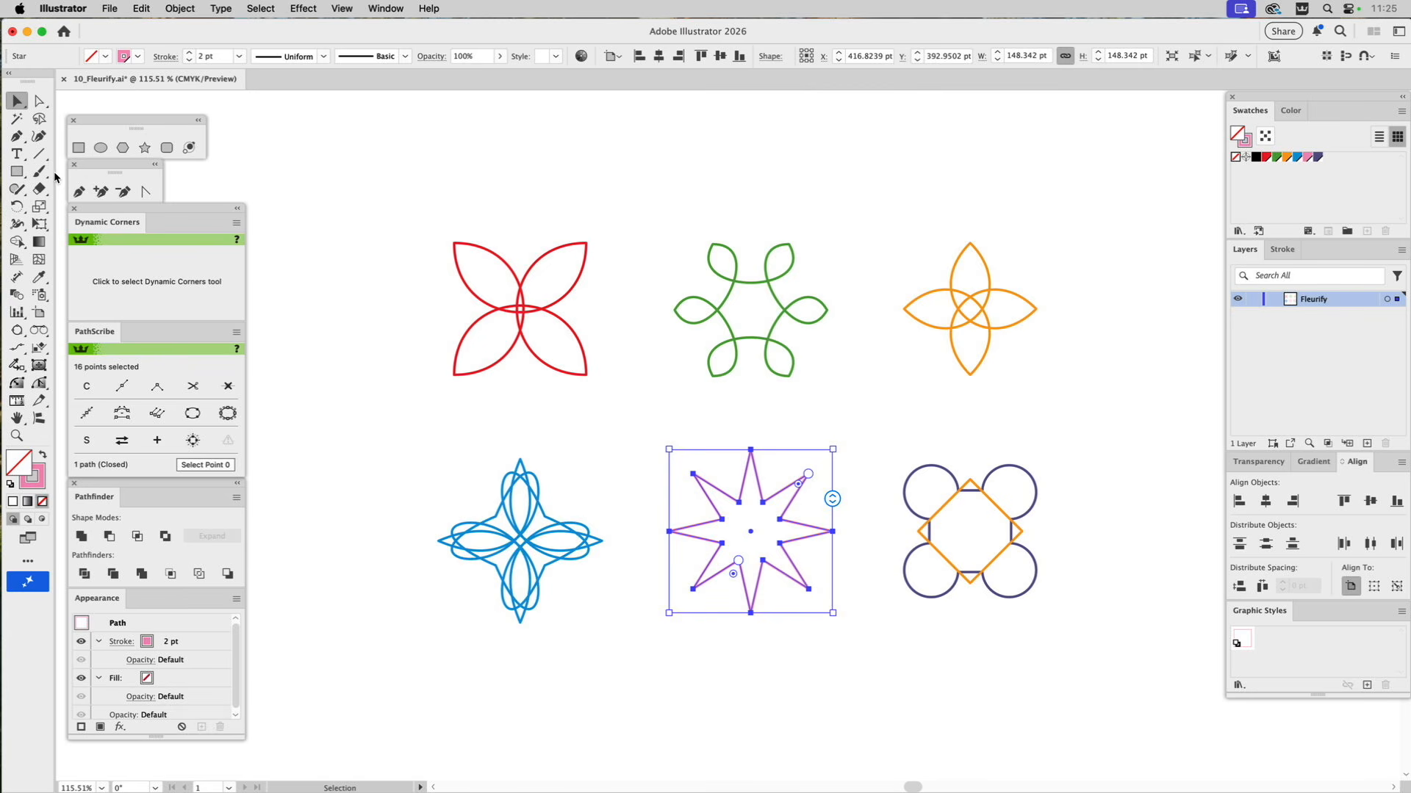
left_click(108, 8)
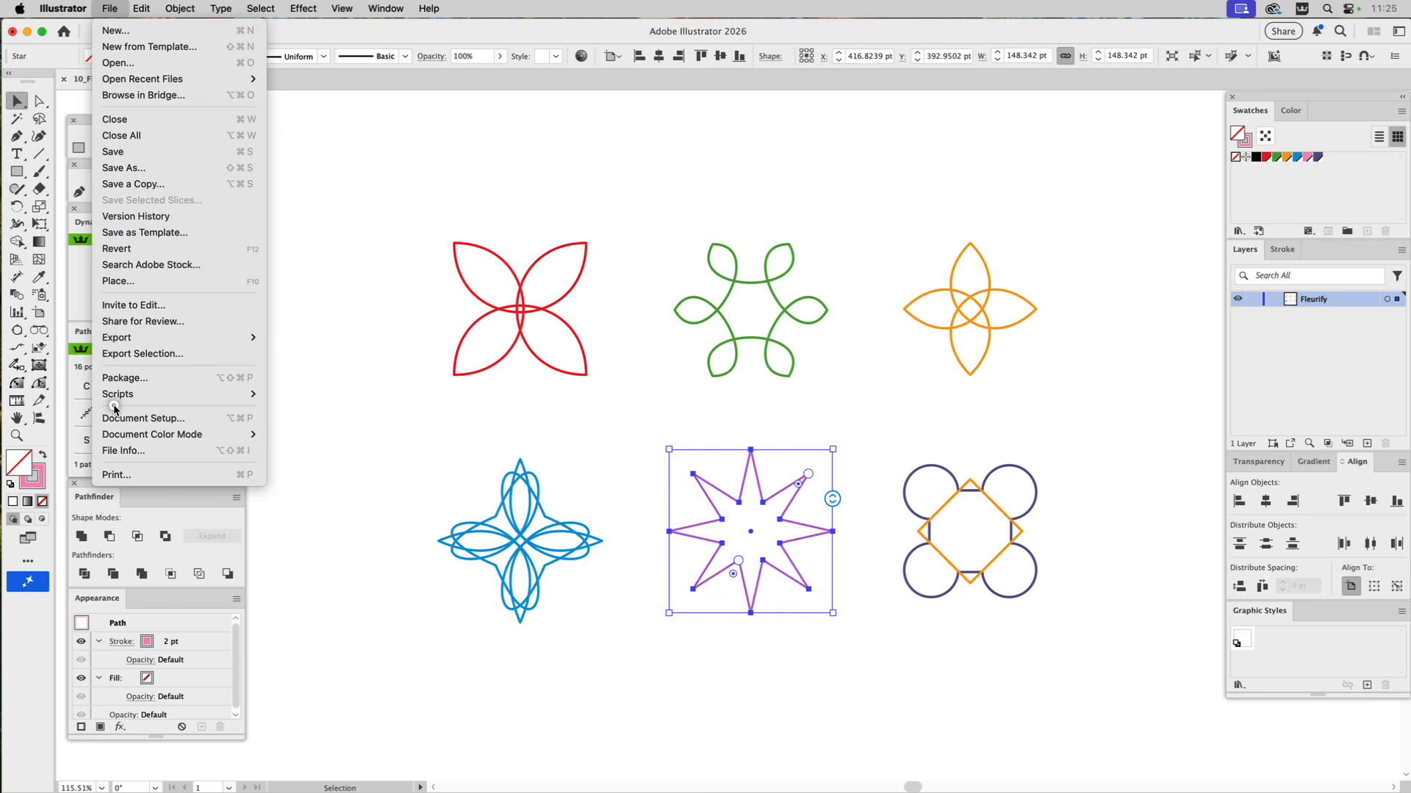
mouse_move(121, 395)
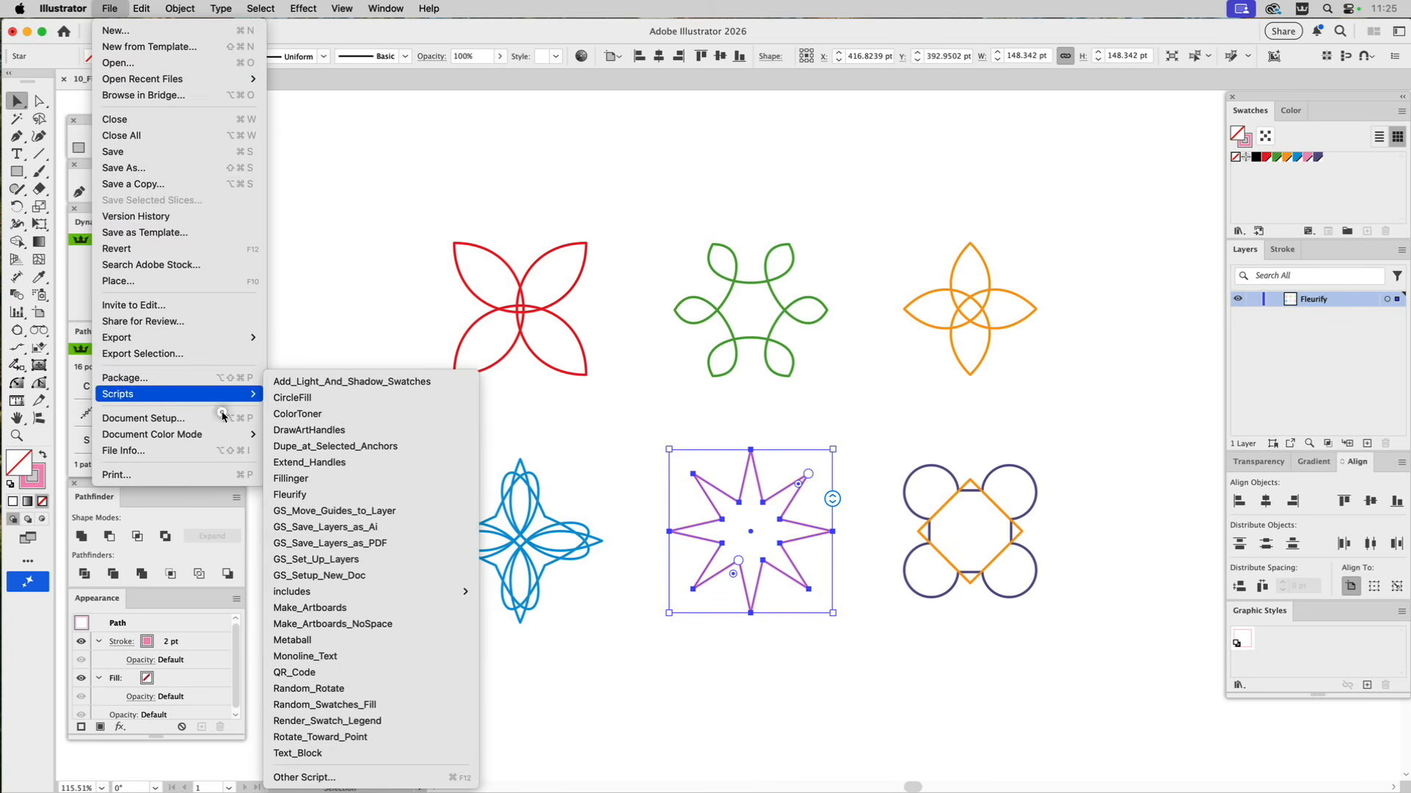
left_click(299, 500)
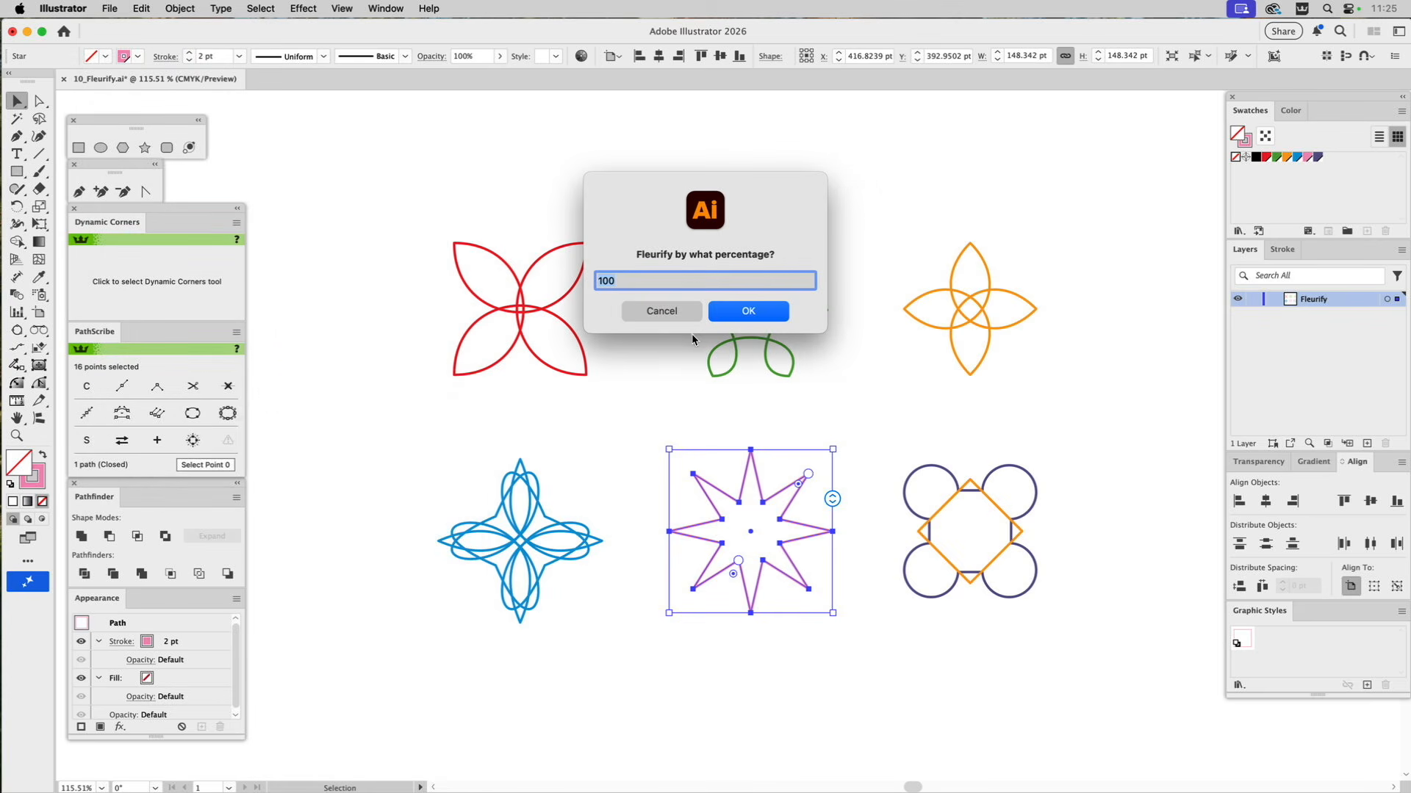
type("90")
left_click(743, 314)
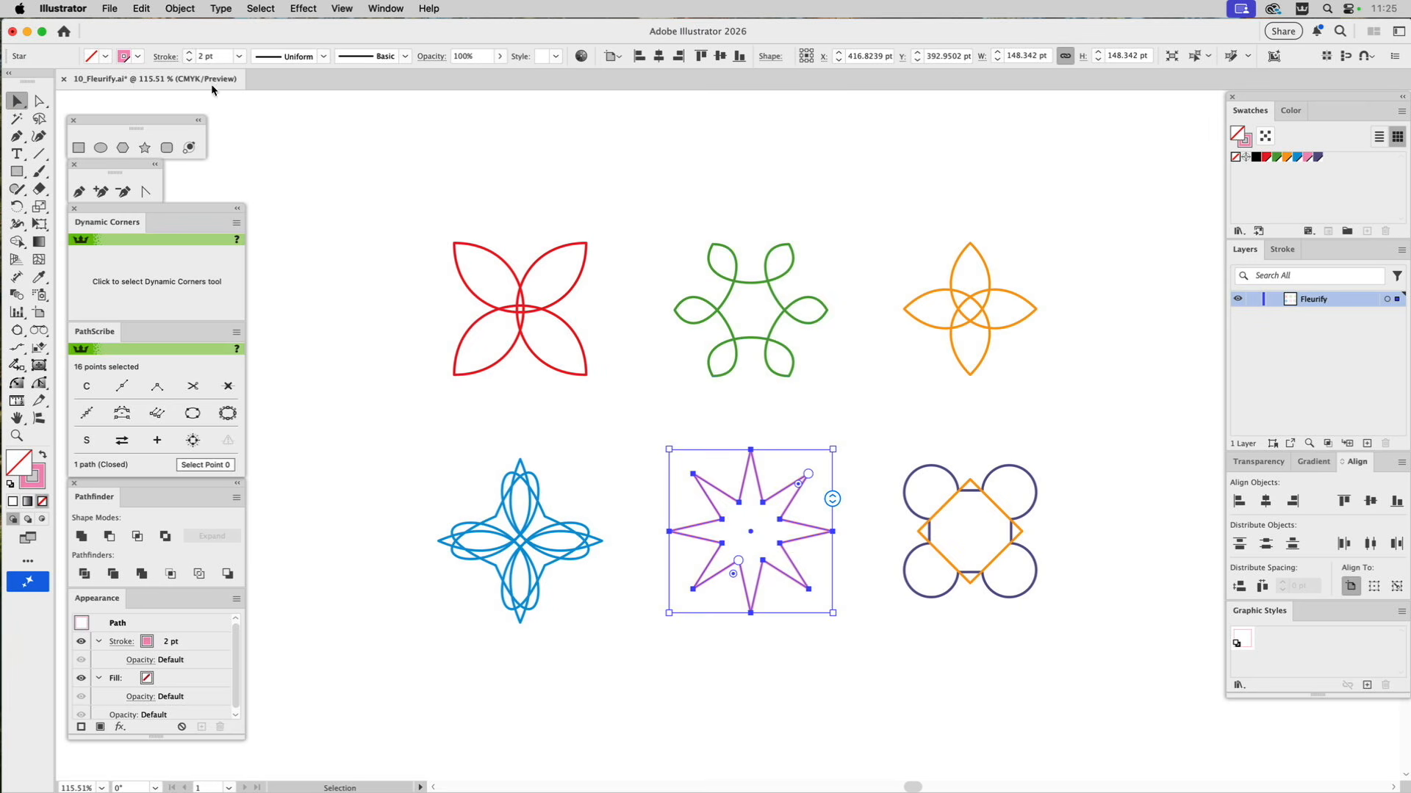
Apply the Fleurify script at 133 percent to the selected pink star and deselect it.
left_click(110, 8)
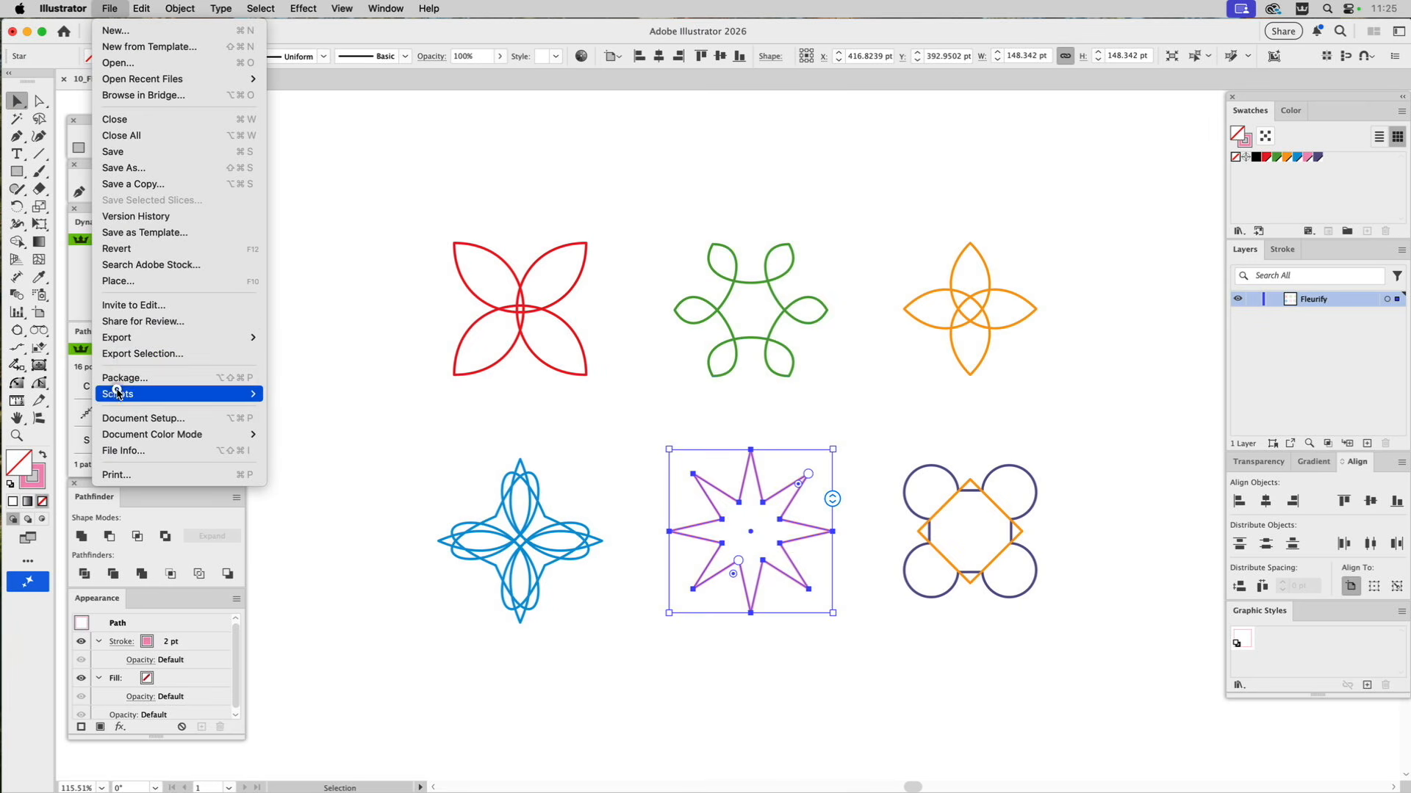
mouse_move(117, 394)
left_click(290, 494)
type("133")
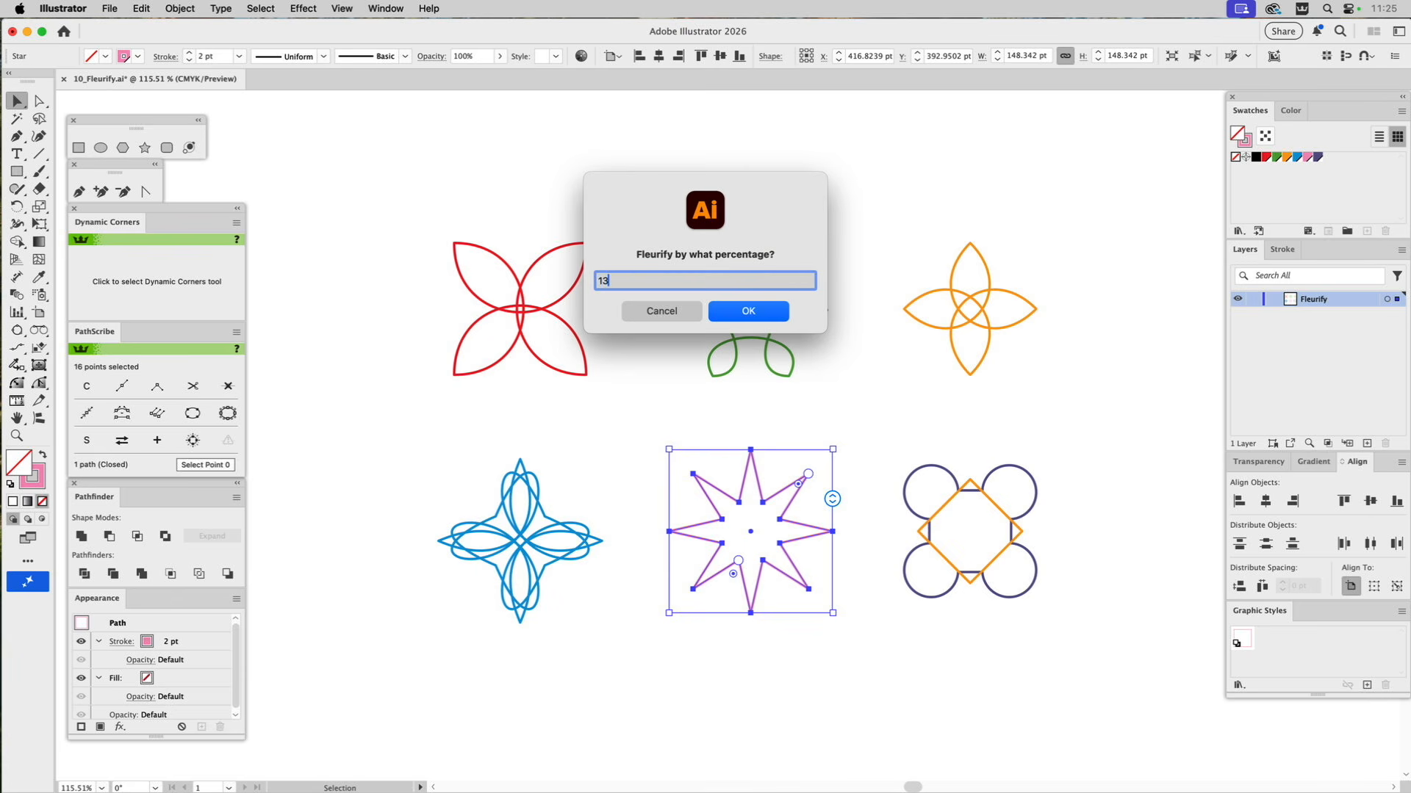
left_click(759, 319)
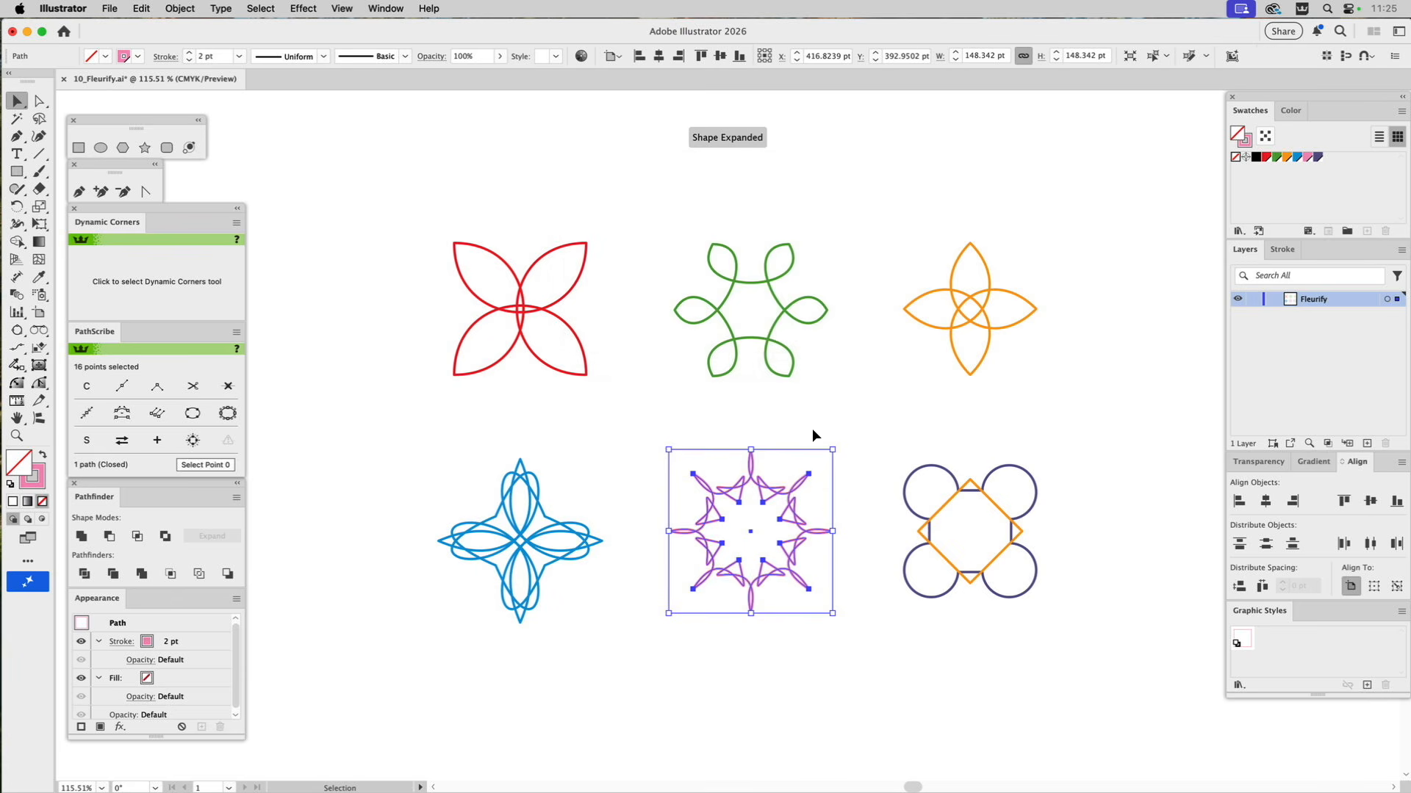
left_click(869, 415)
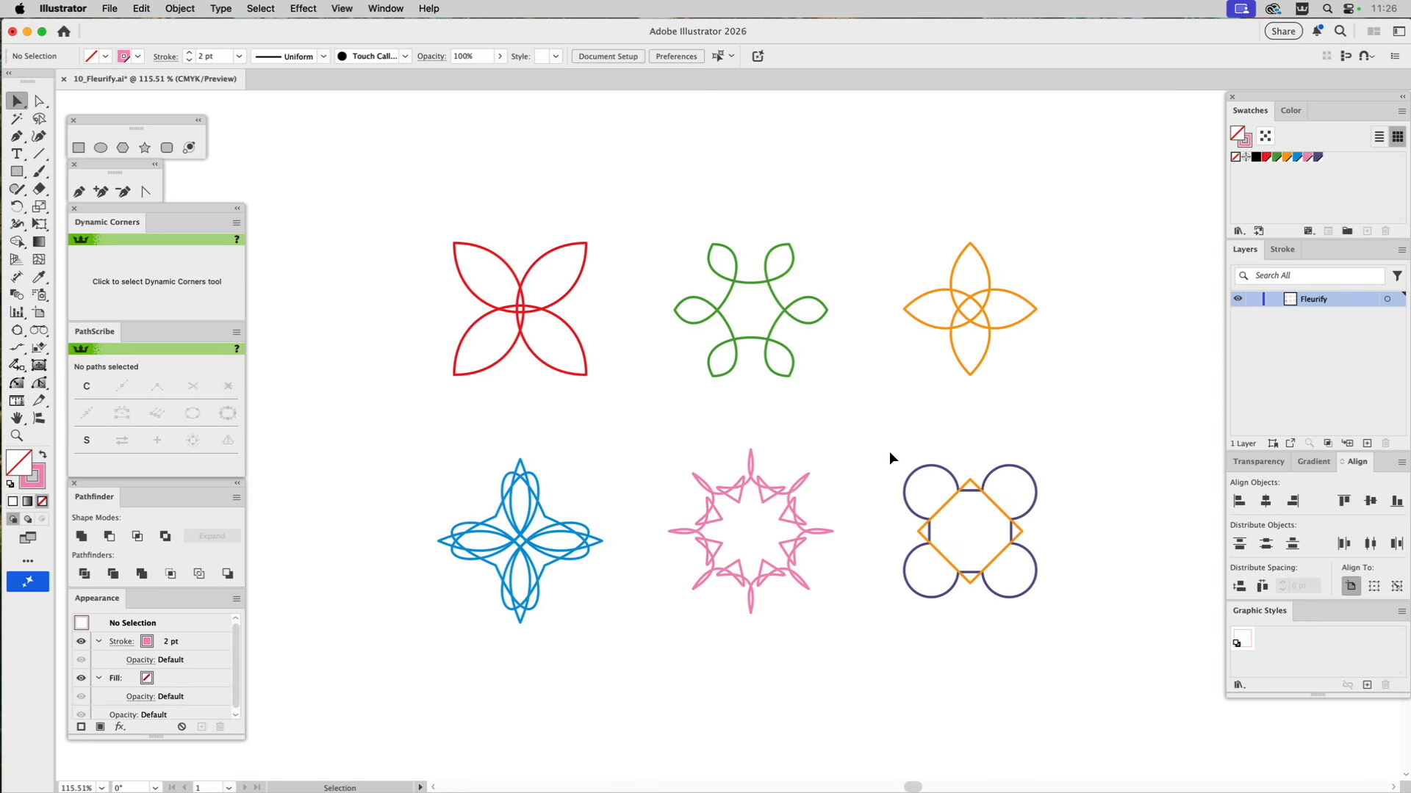
Try the Fleurify script at 129 percent on the purple four-circle path and orange inner path together, and undo it.
left_click_drag(885, 452, 1077, 651)
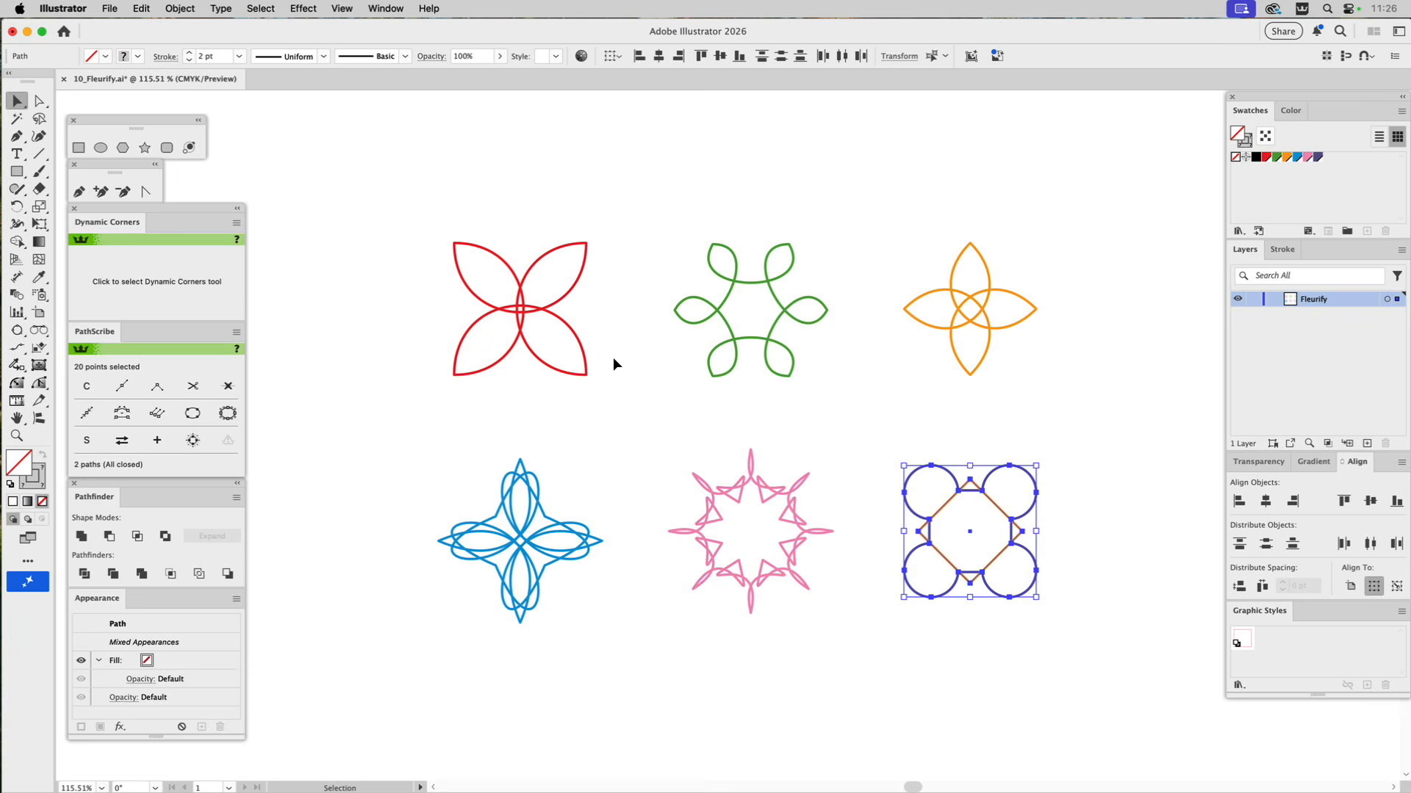
left_click(114, 7)
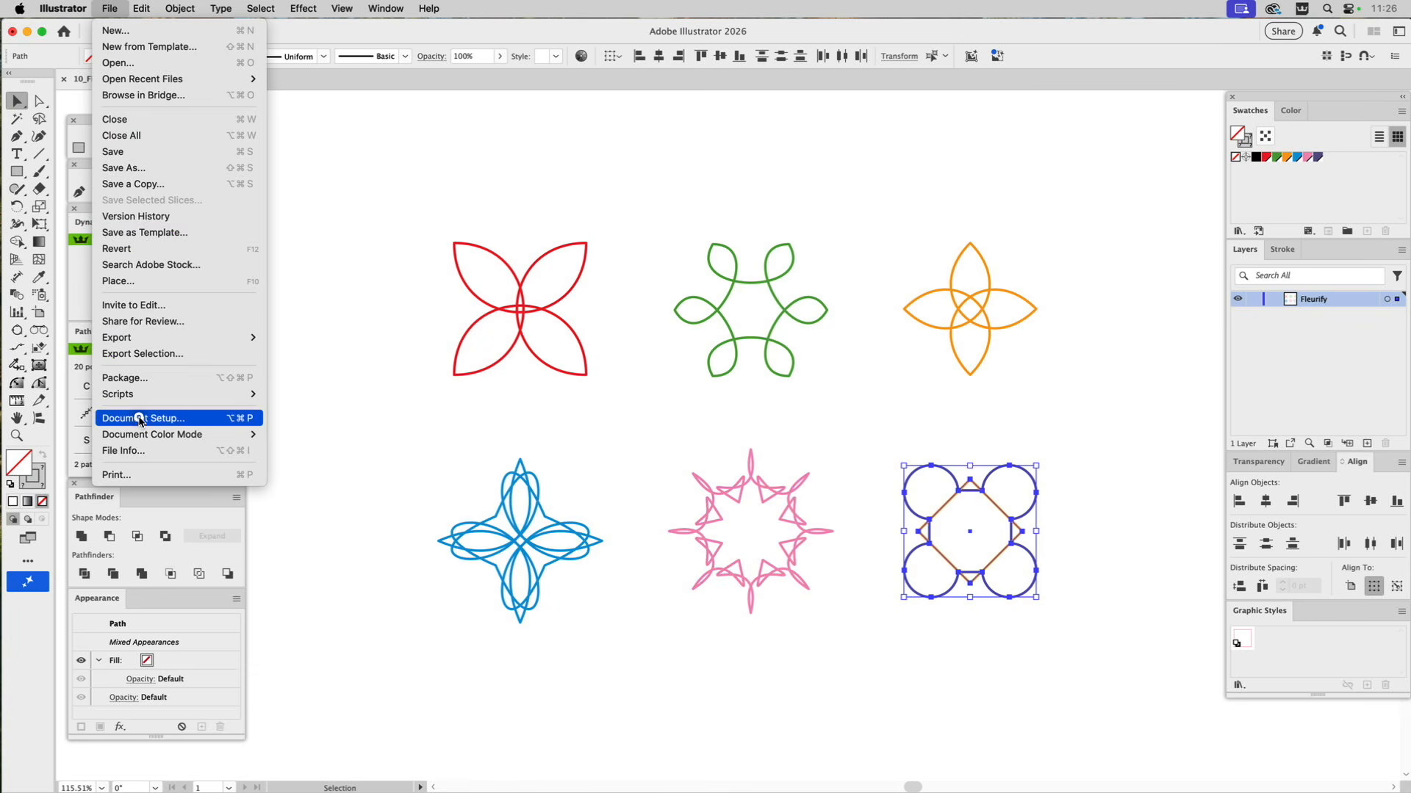
mouse_move(242, 395)
left_click(330, 496)
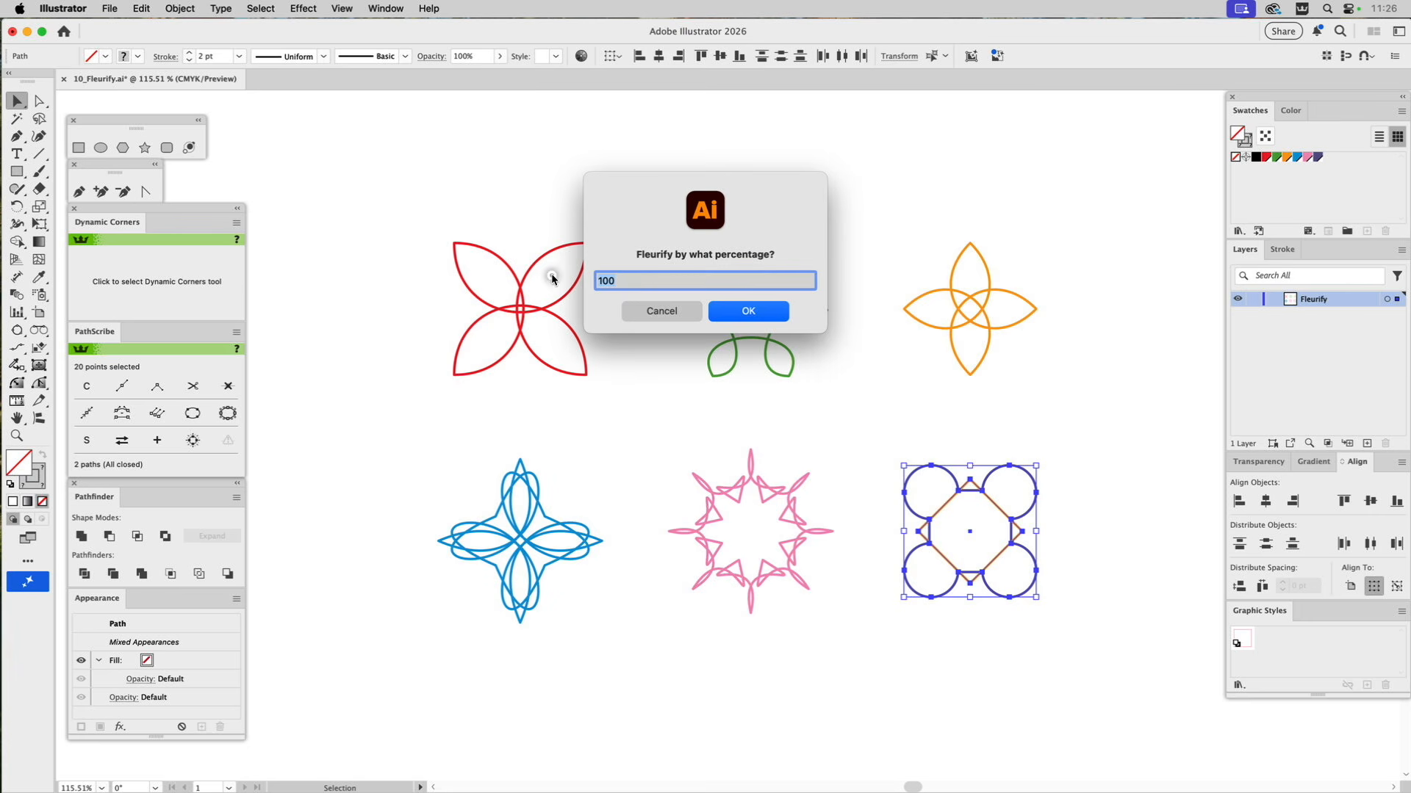
type("129")
left_click(749, 311)
left_click(954, 393)
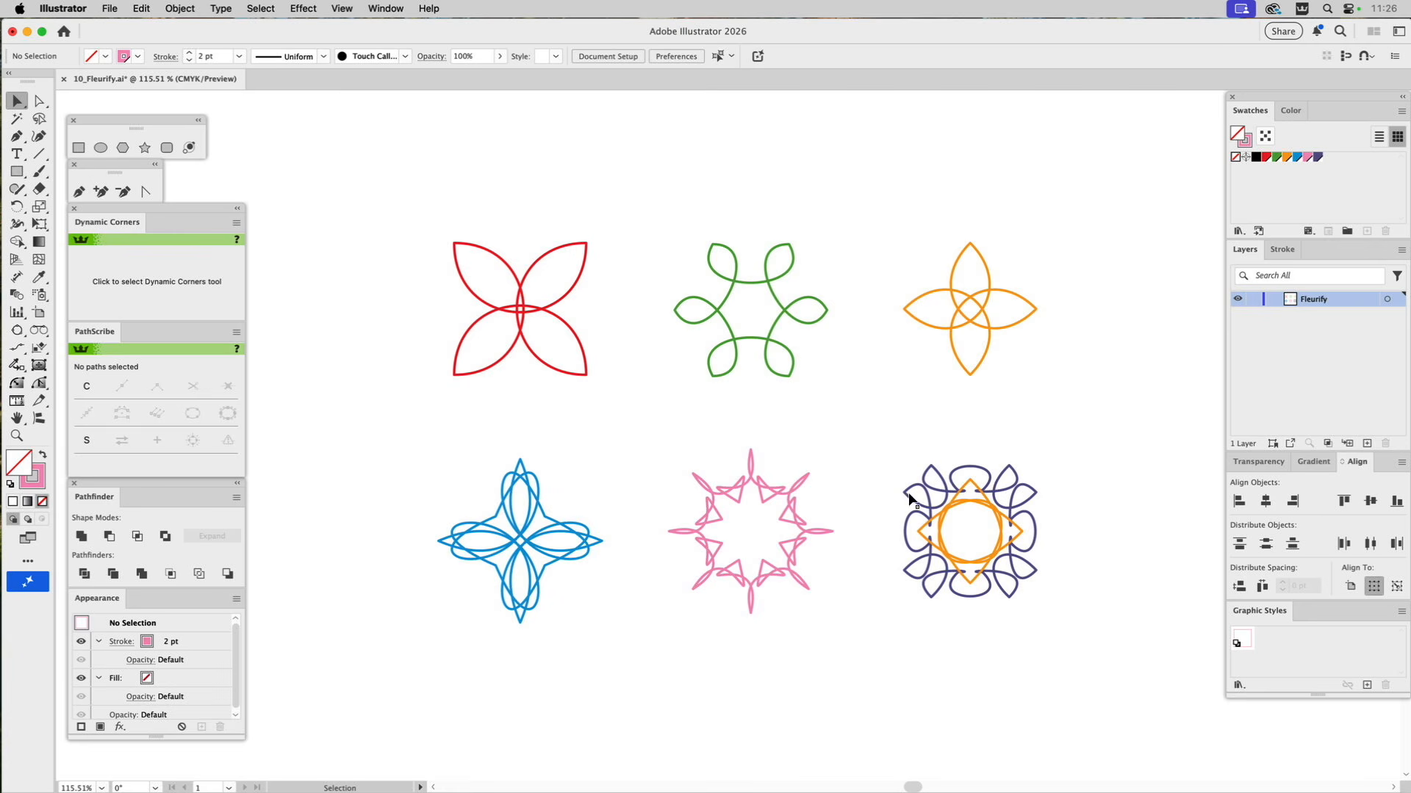
key("super+z")
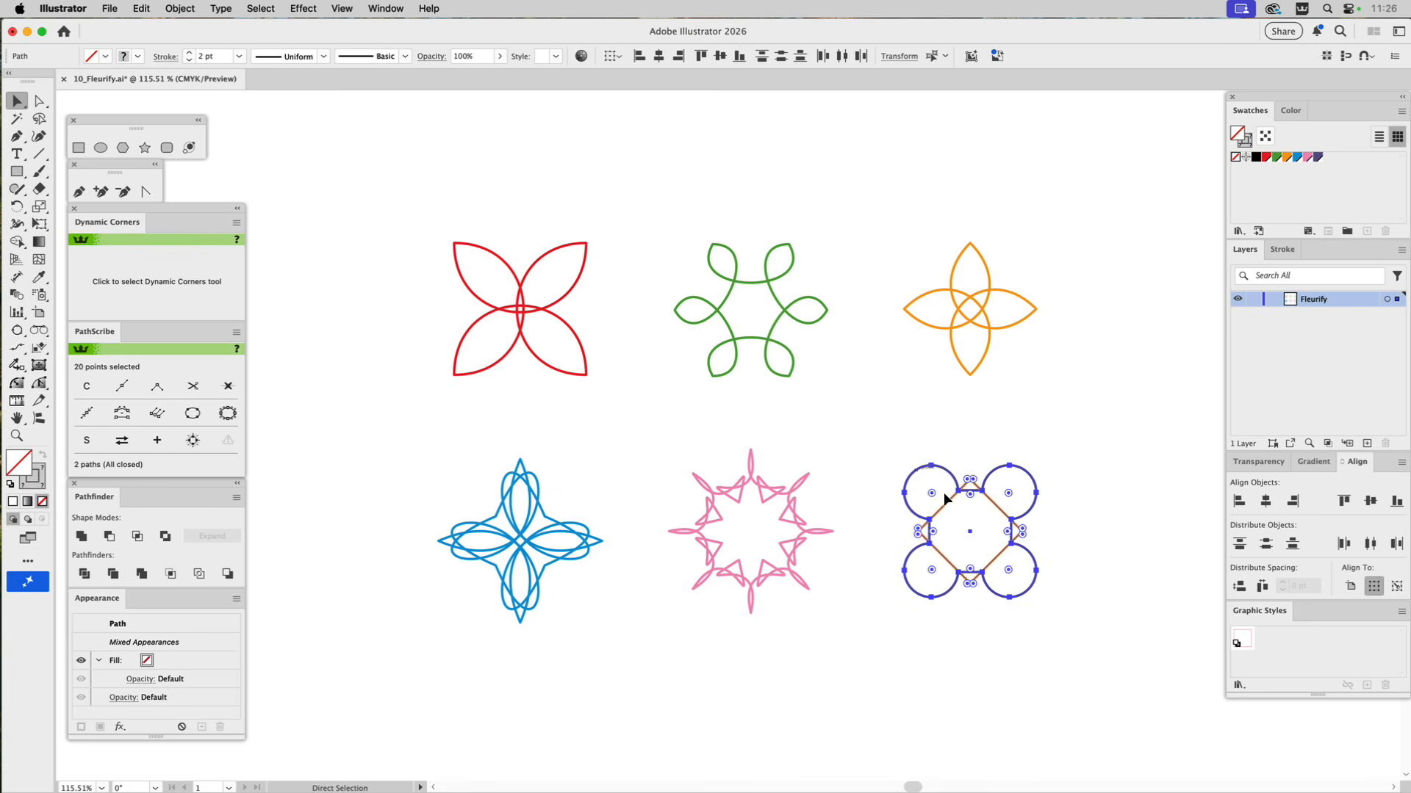
Apply the Fleurify script at 129 percent to the purple four-circle path alone and clear the selection.
left_click(939, 442)
left_click(924, 467)
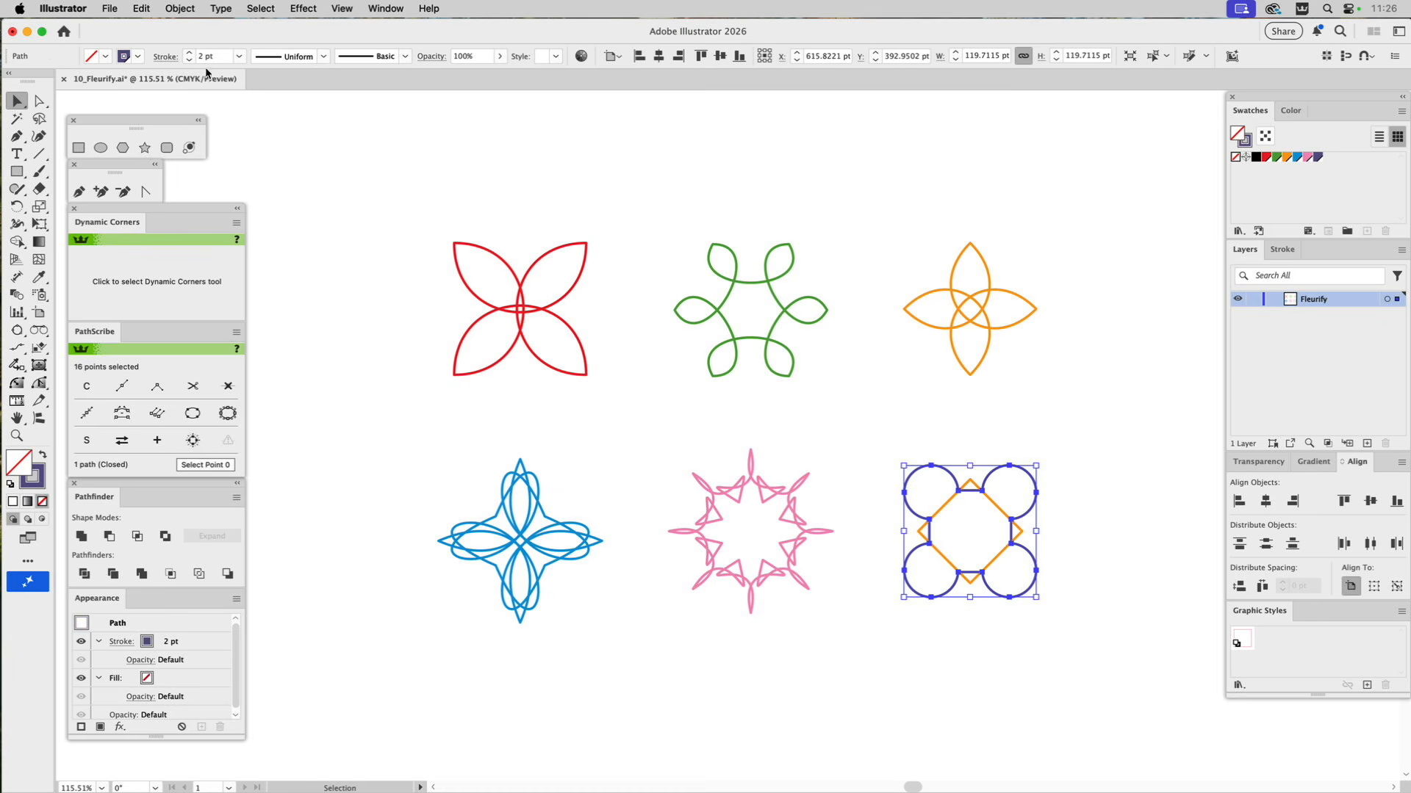
left_click(118, 9)
mouse_move(125, 394)
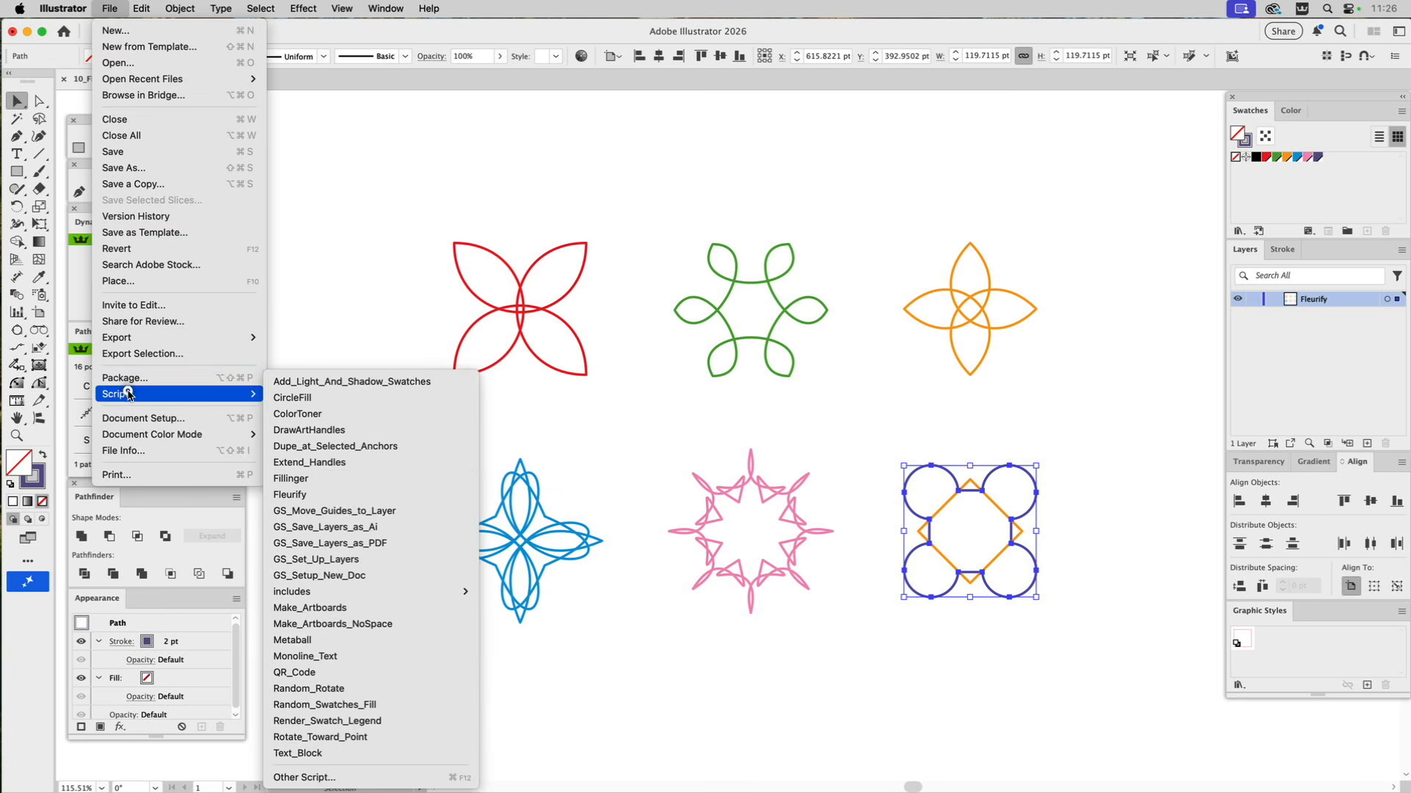
left_click(294, 494)
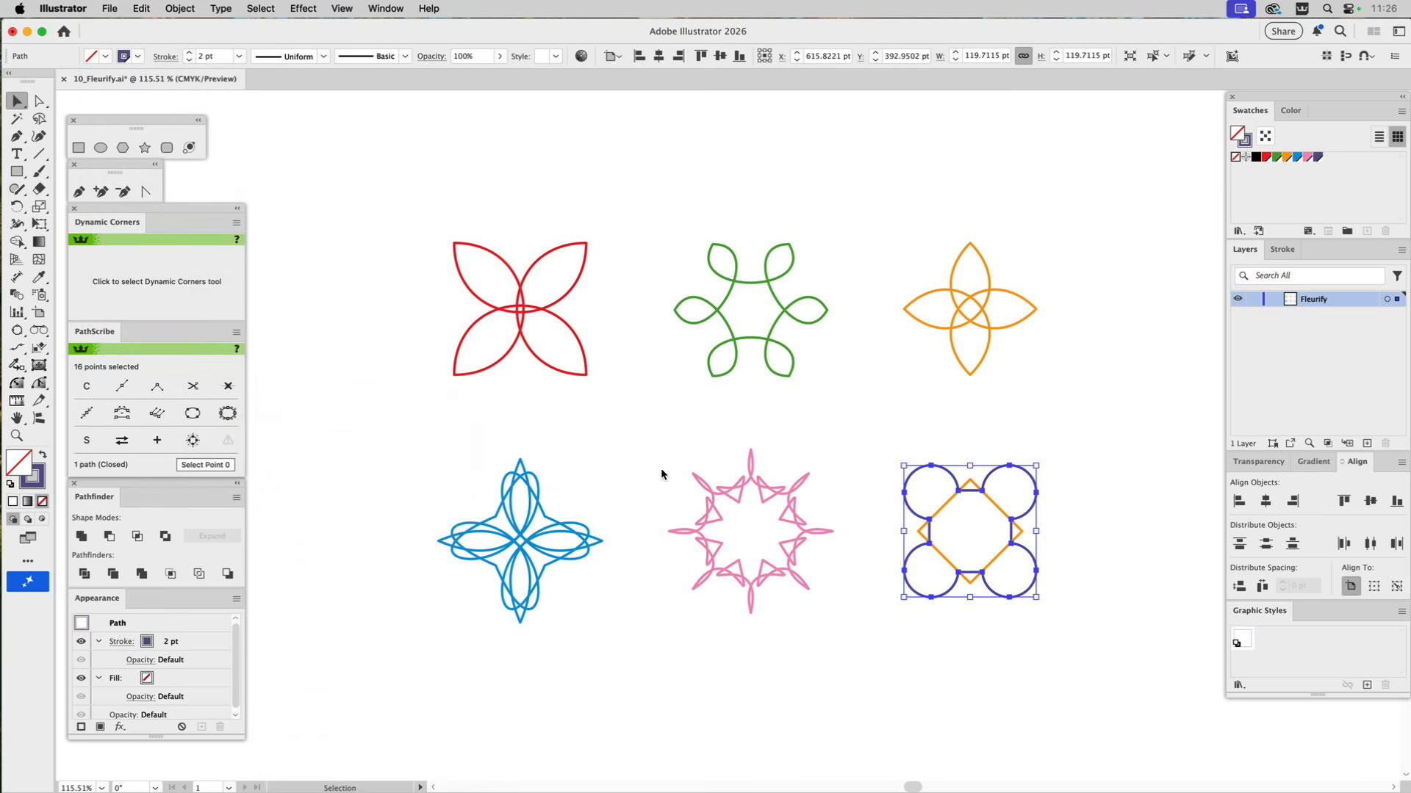
type("129")
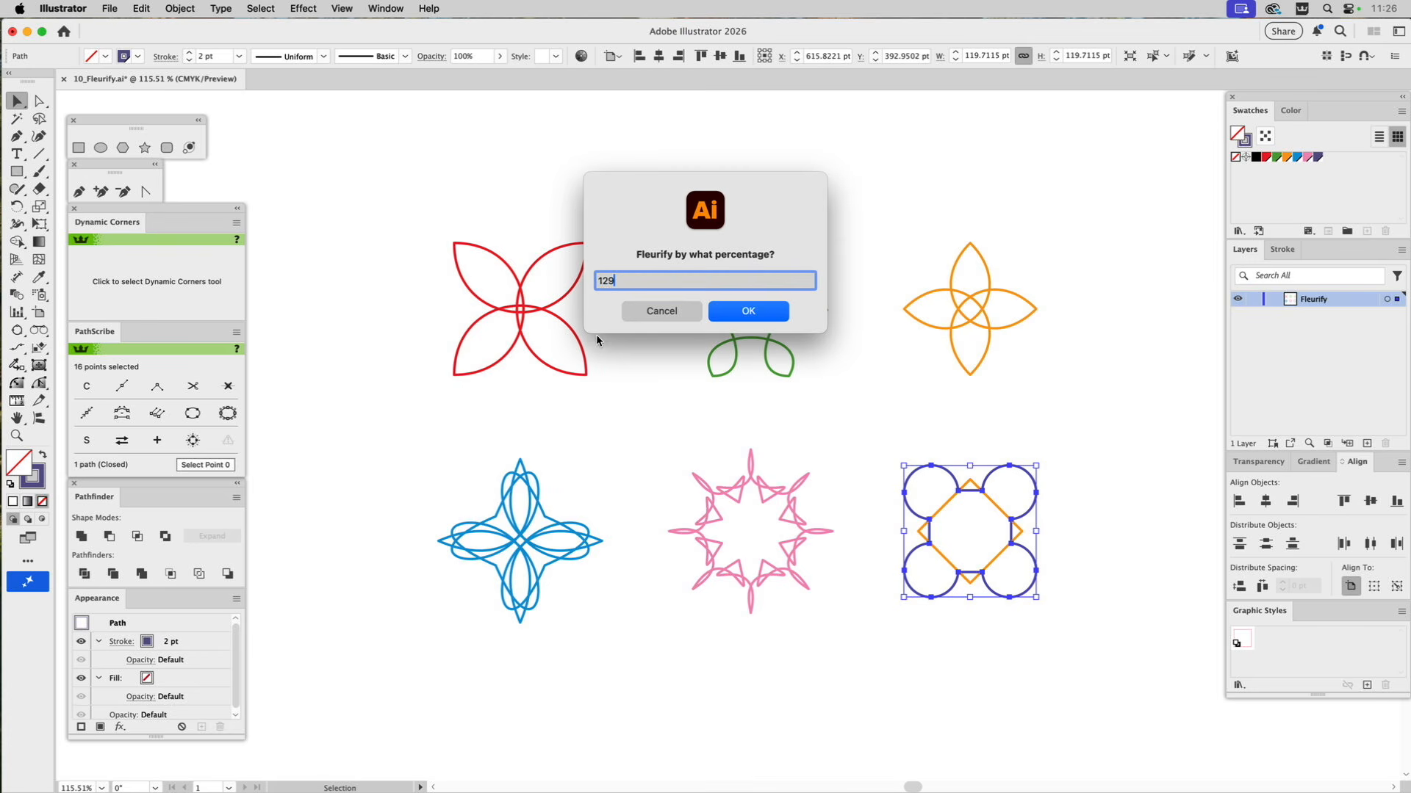
left_click(771, 312)
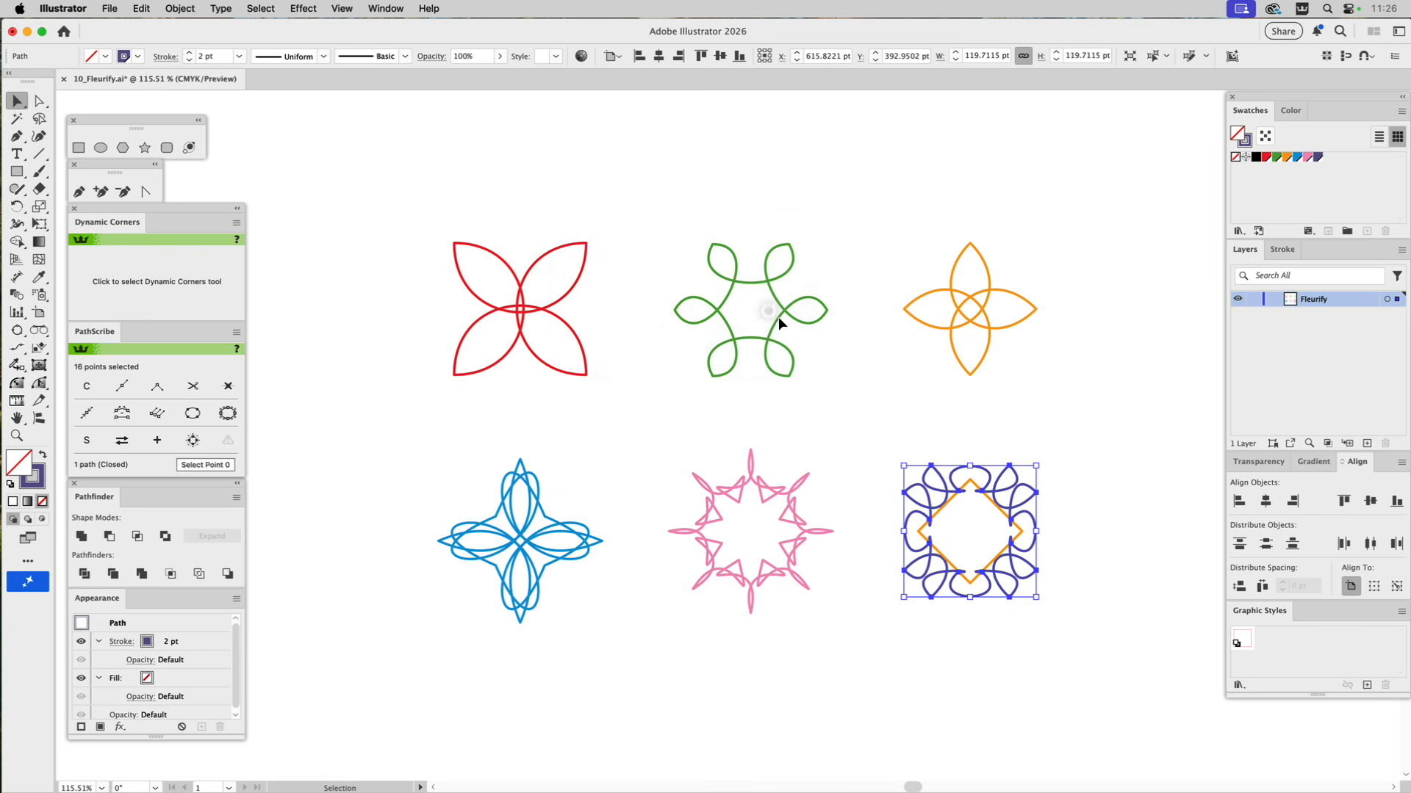
left_click(958, 428)
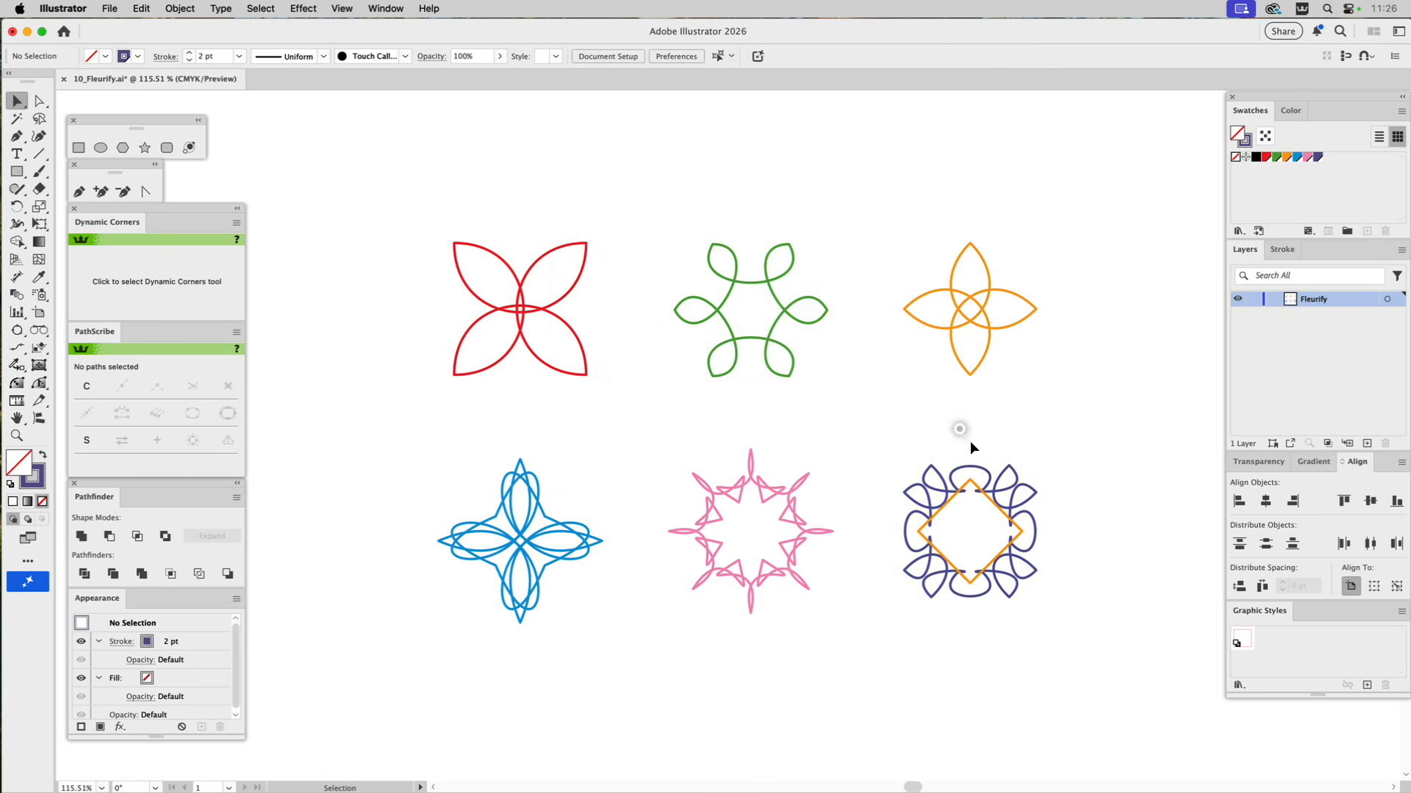
Apply the Fleurify script at 77 percent to the orange square inside the purple shape and deselect it.
left_click(987, 497)
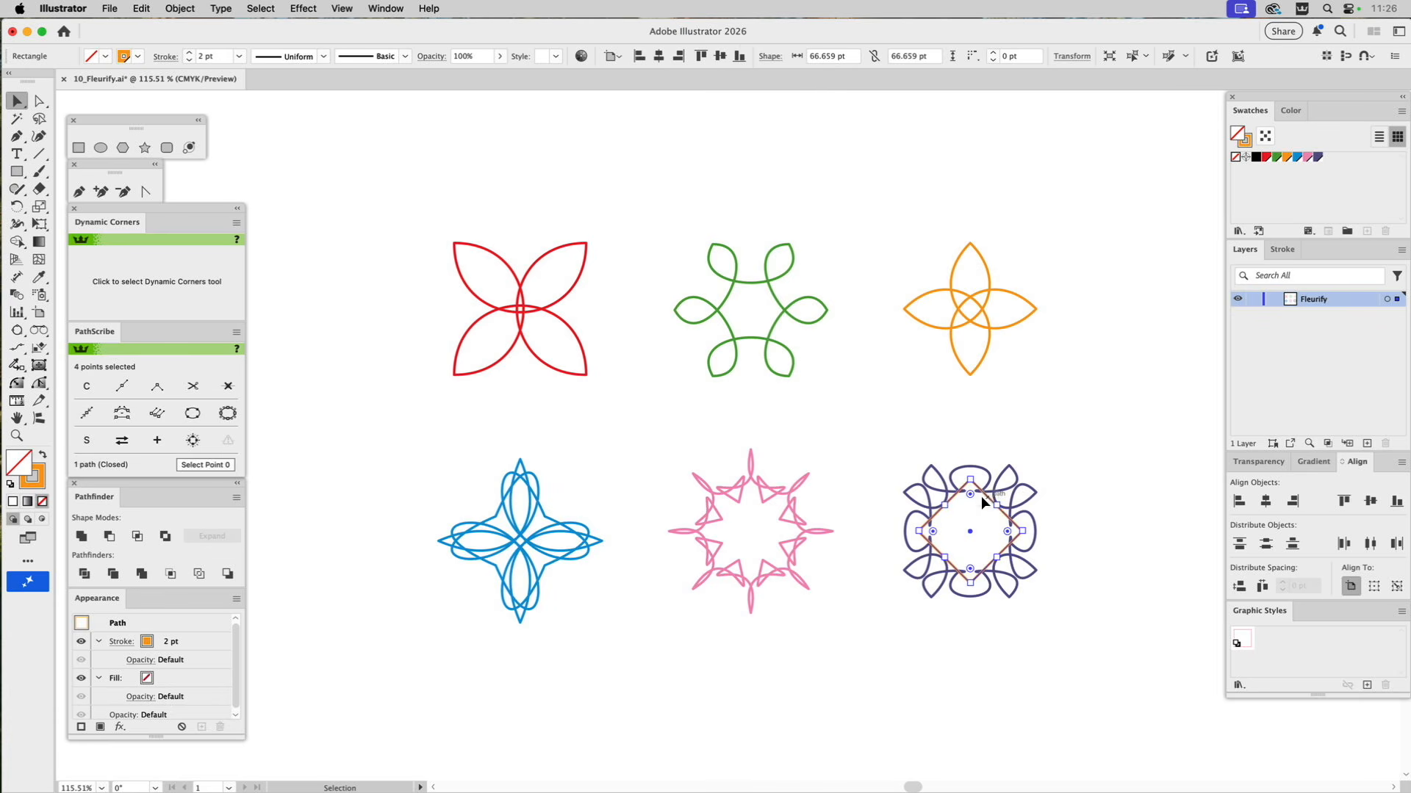
left_click(110, 8)
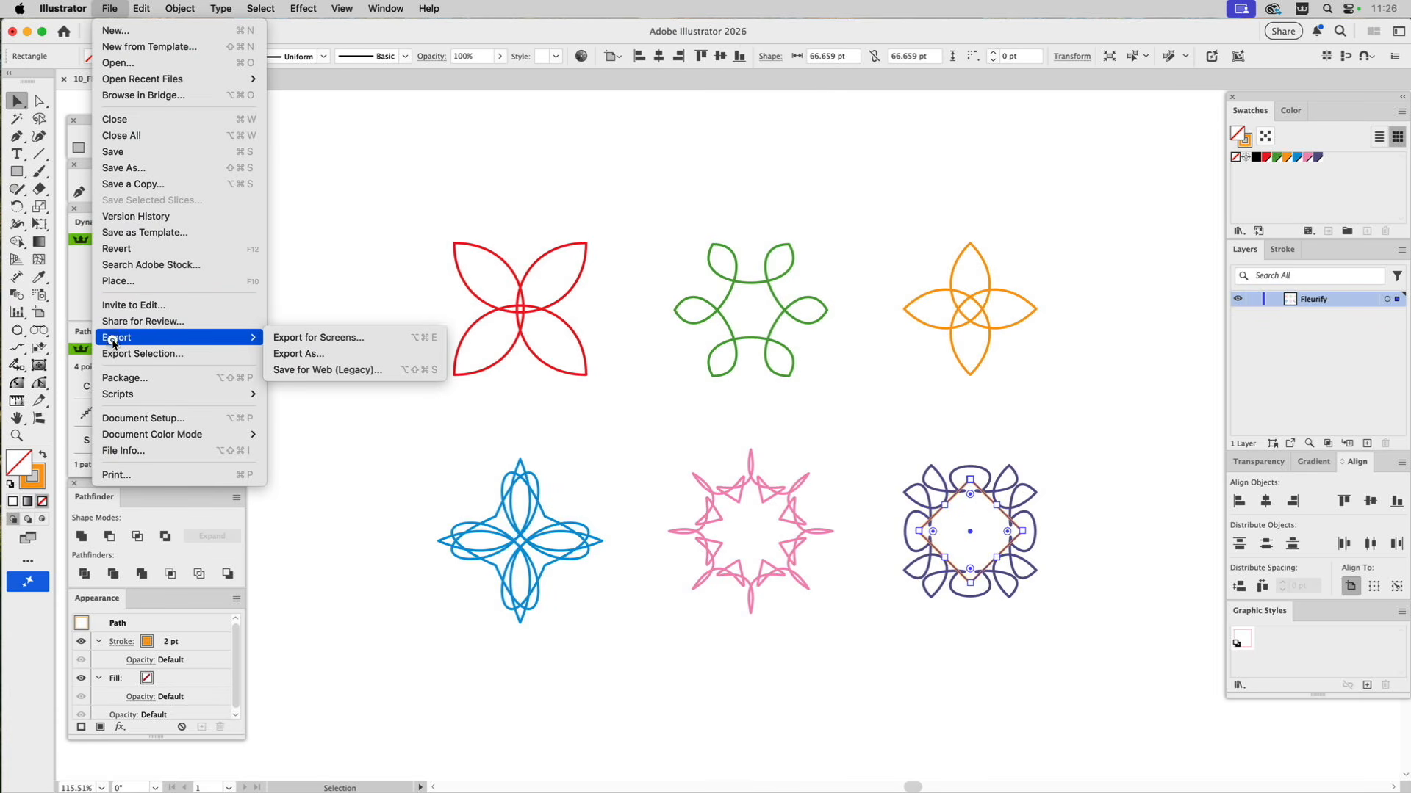
mouse_move(115, 394)
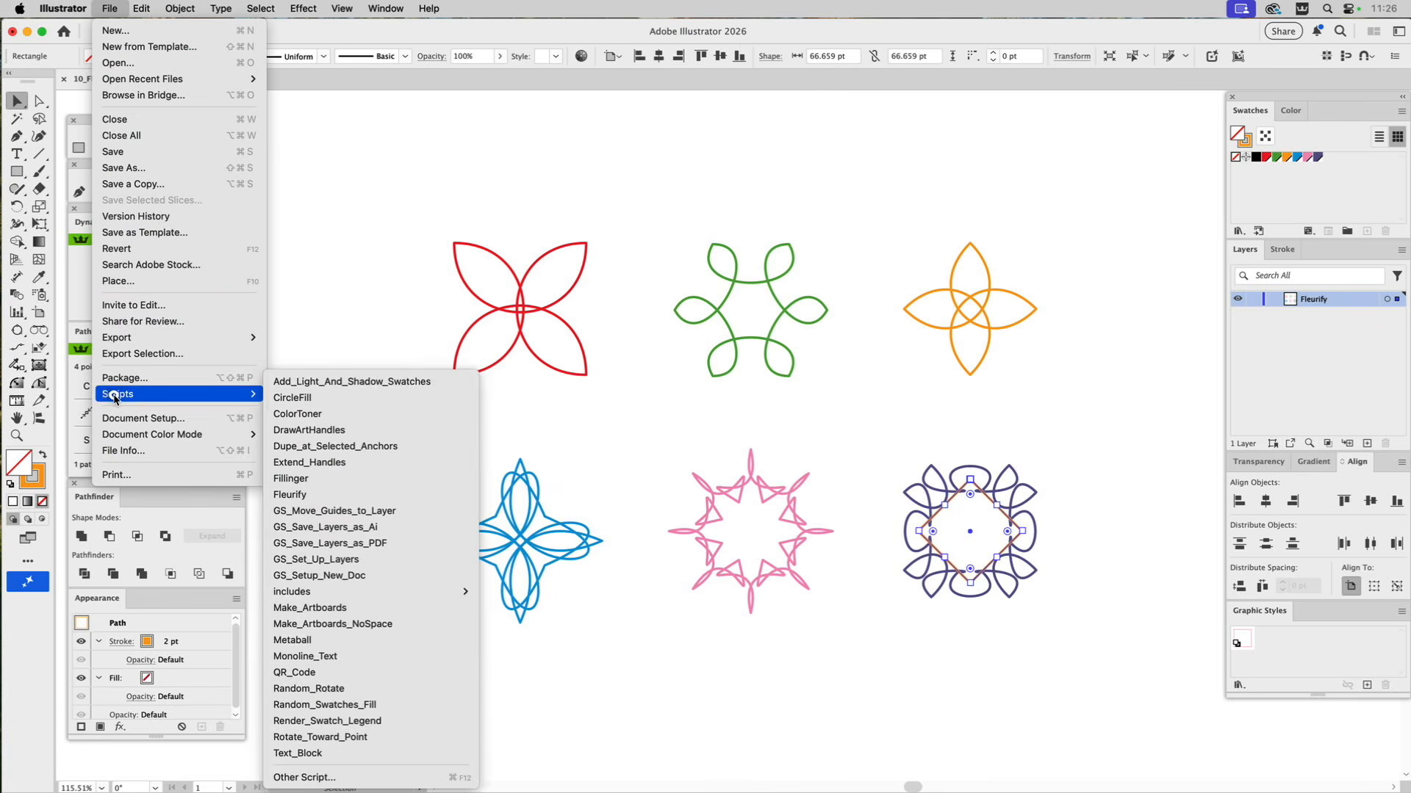
left_click(302, 495)
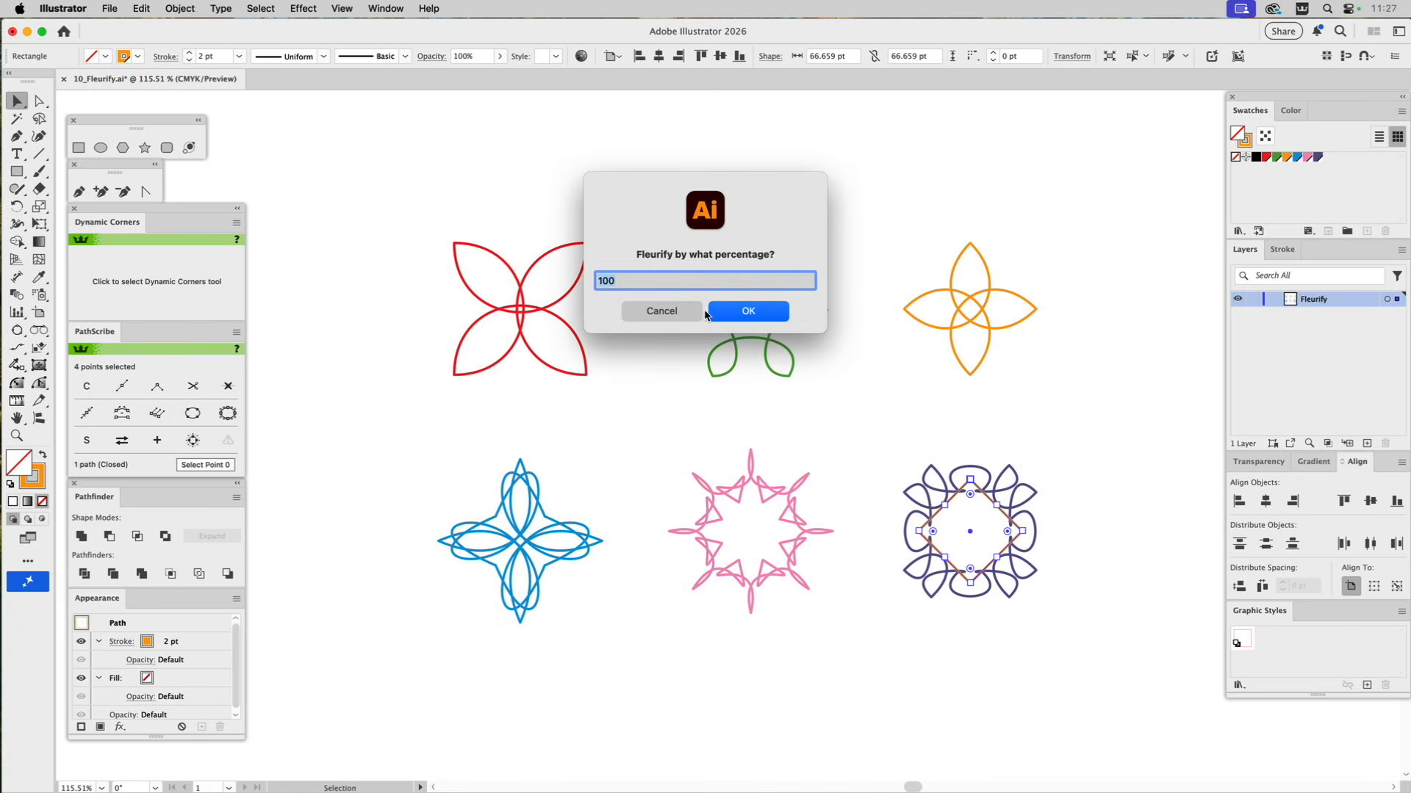
type("77")
left_click(746, 317)
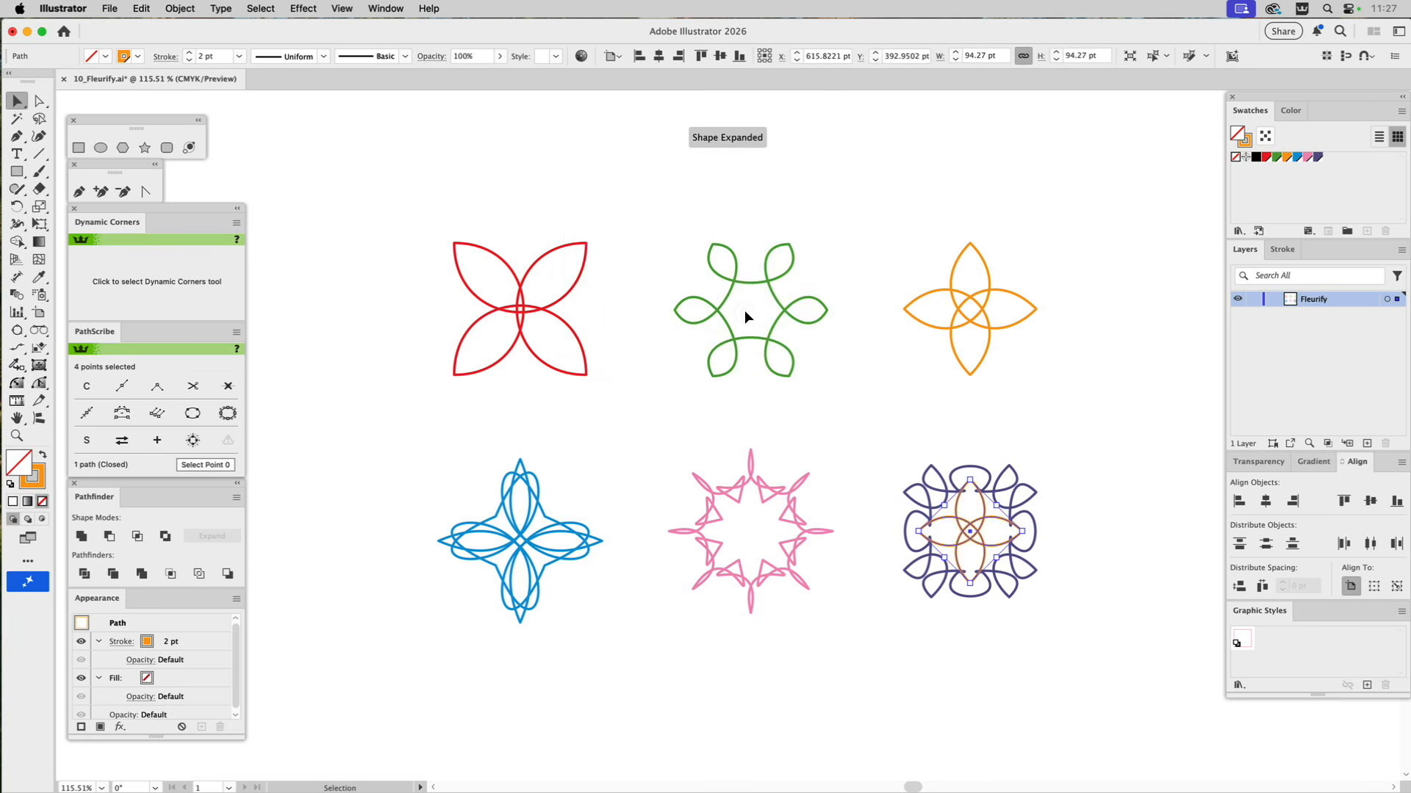
left_click(1027, 385)
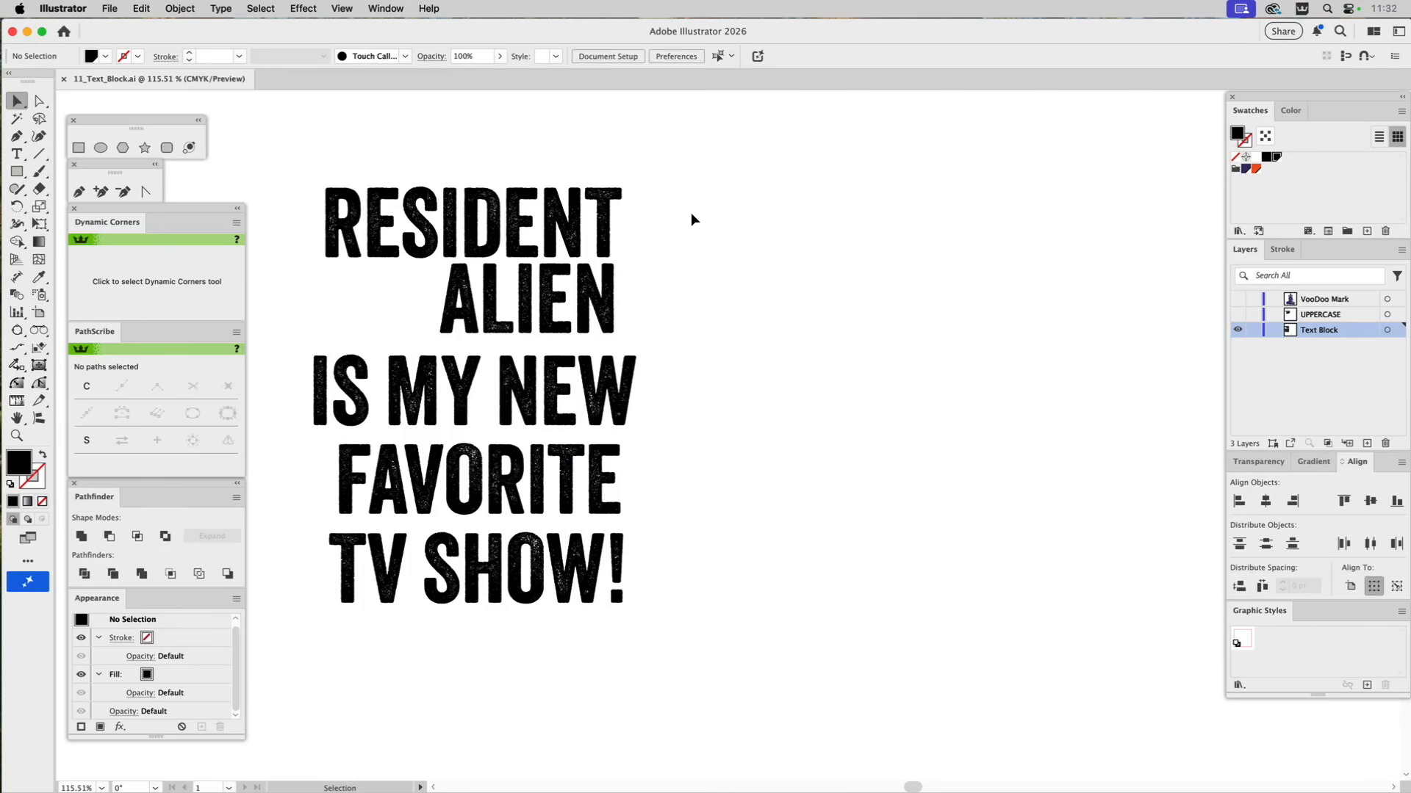
Check the lines of the RESIDENT ALIEN phrase as separate text objects and select all five together.
left_click(570, 209)
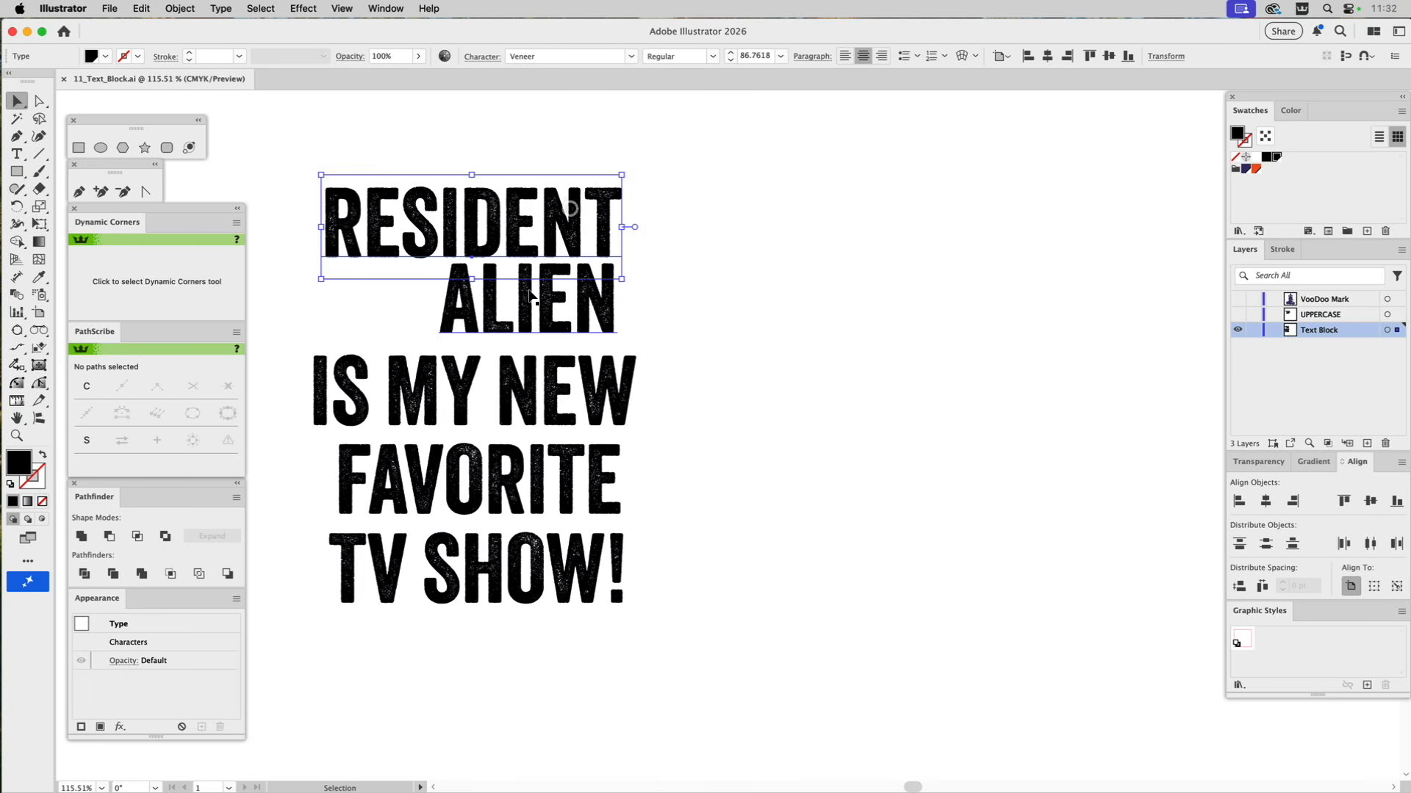
left_click(520, 300)
left_click(467, 384)
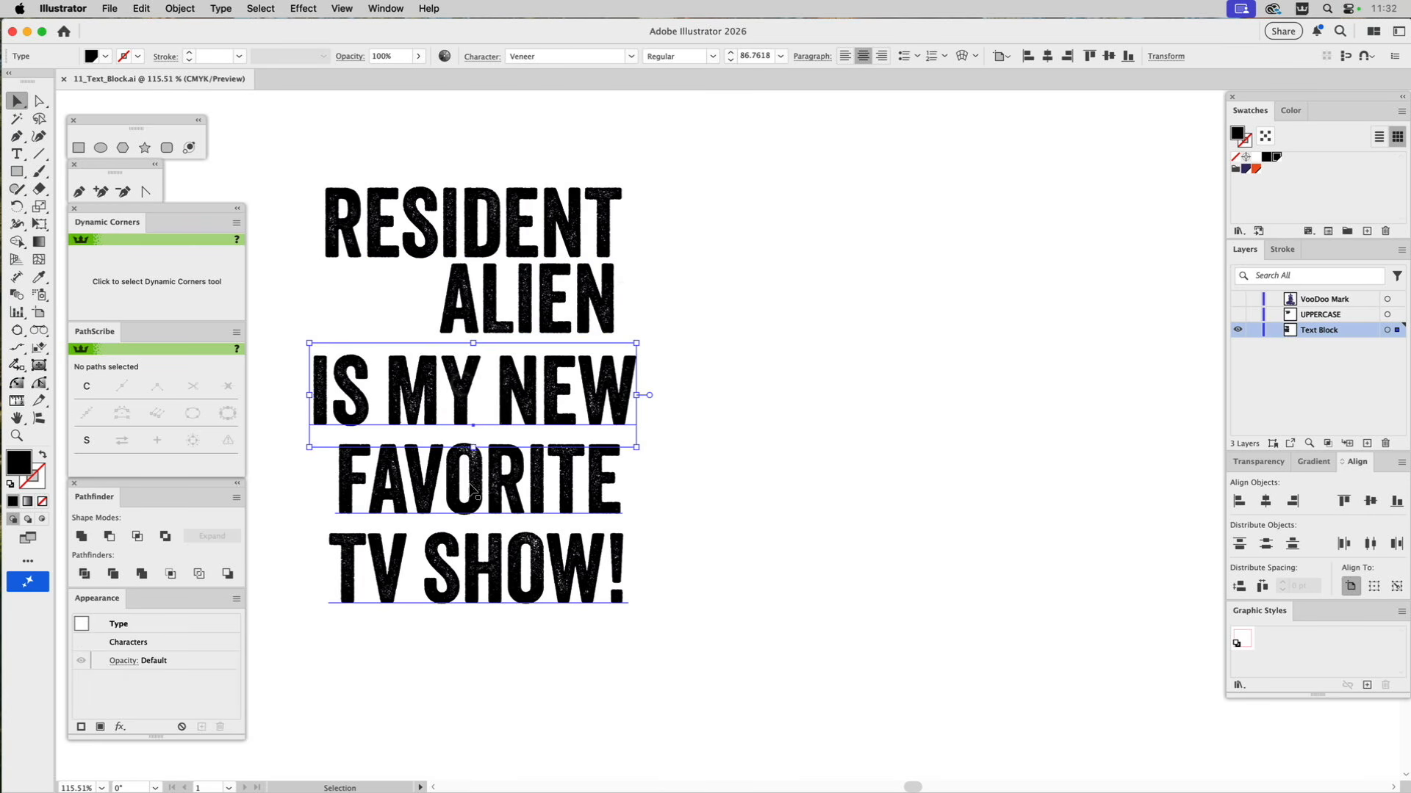
left_click(471, 488)
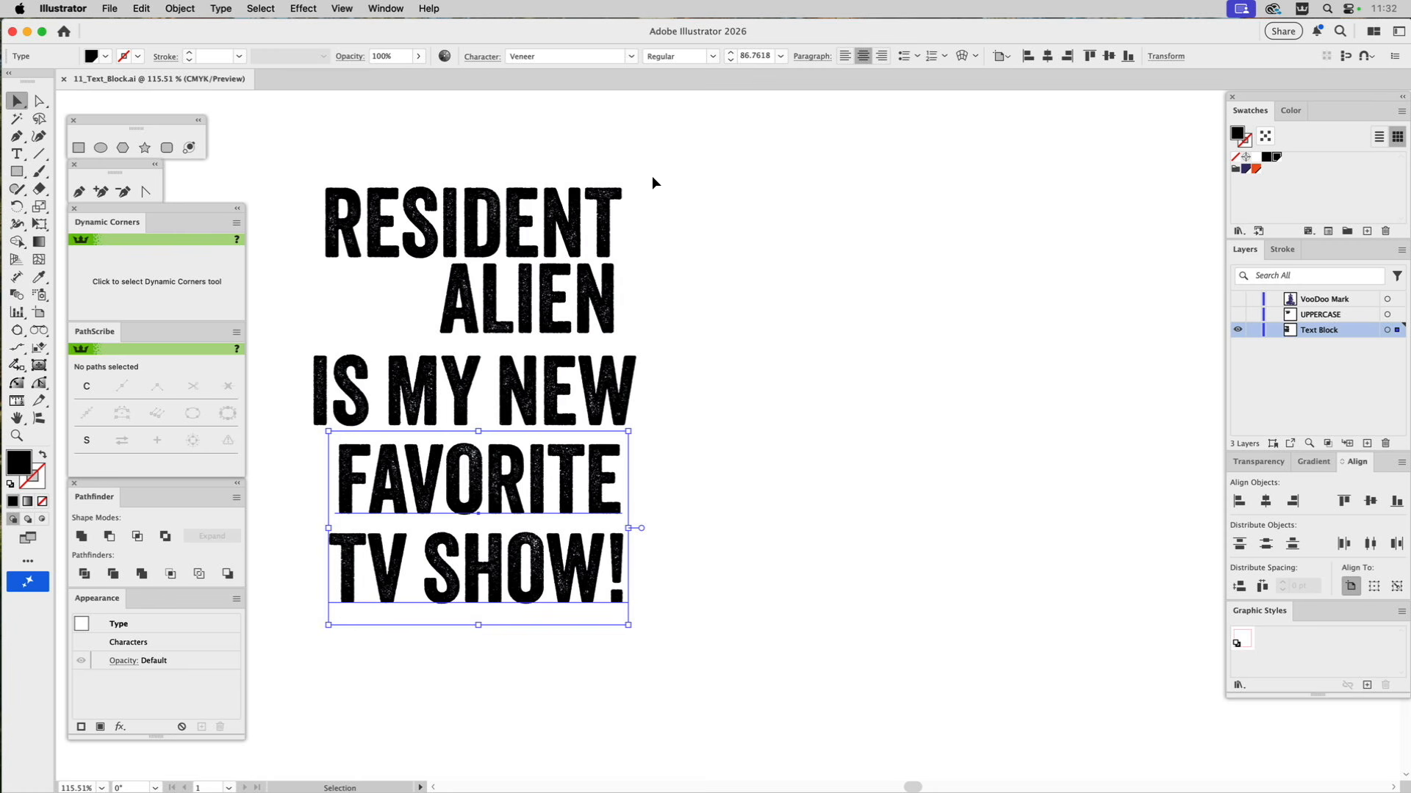
left_click_drag(651, 176, 414, 593)
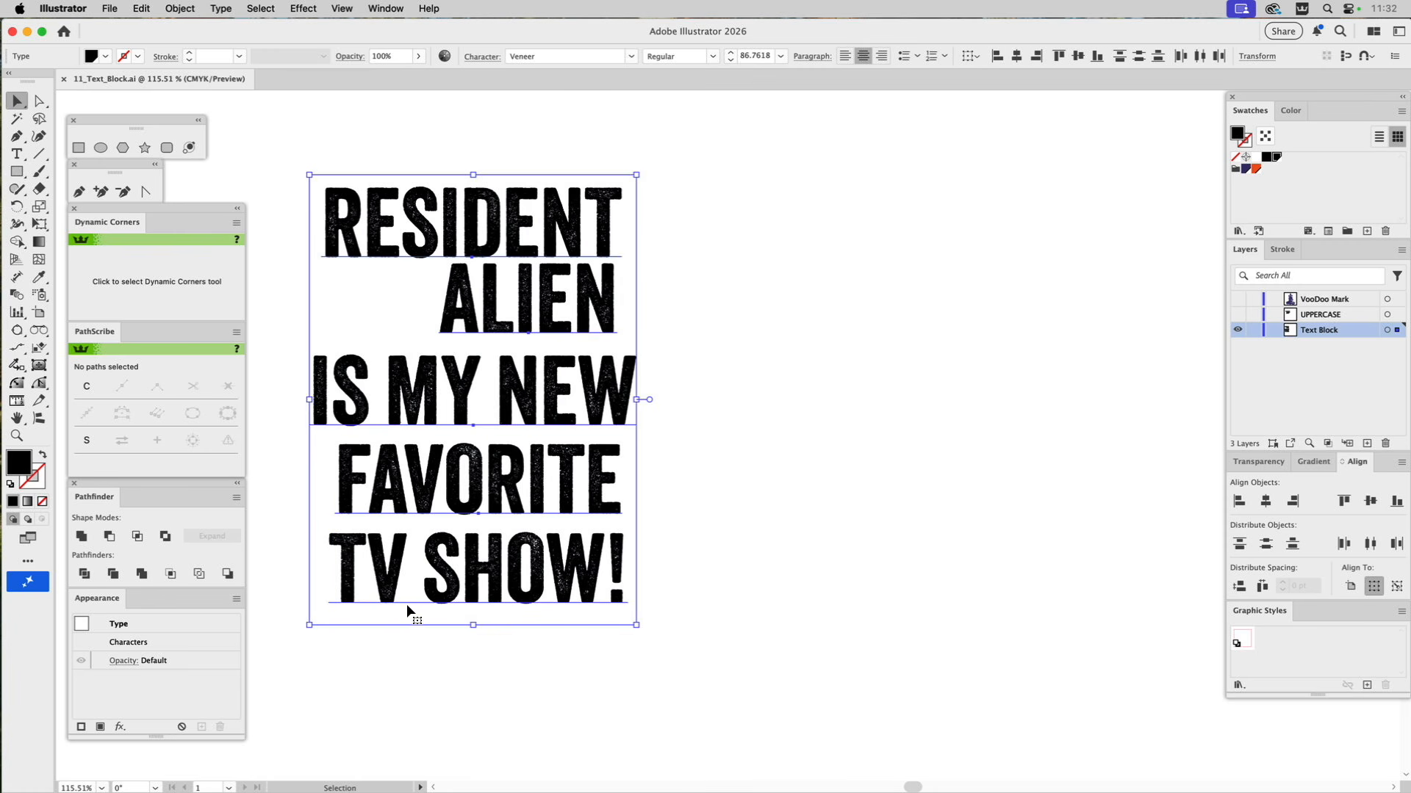
Try the Text_Block script on the five selected lines with 200 pt width and 7 mm spacing, and delete the resulting block.
left_click(110, 7)
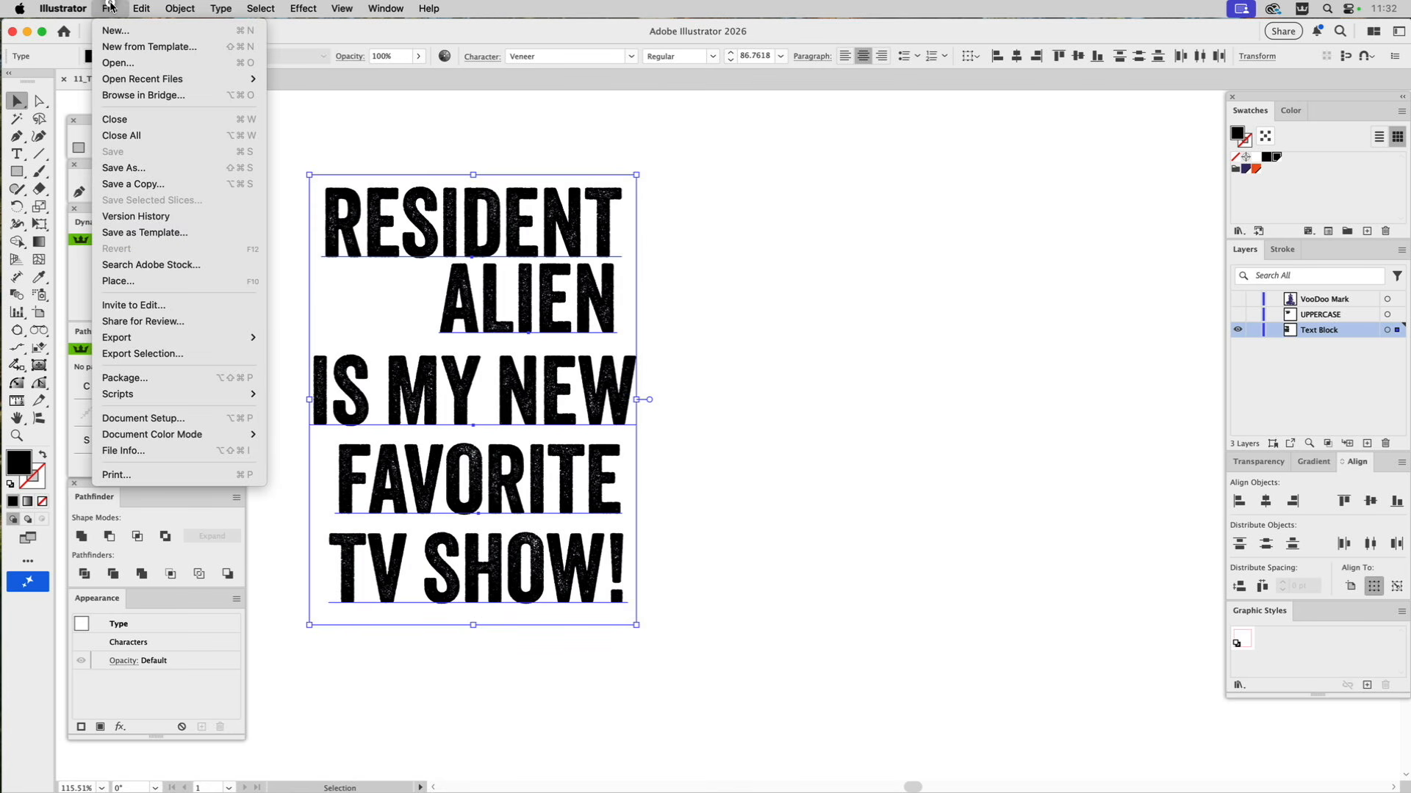
mouse_move(119, 393)
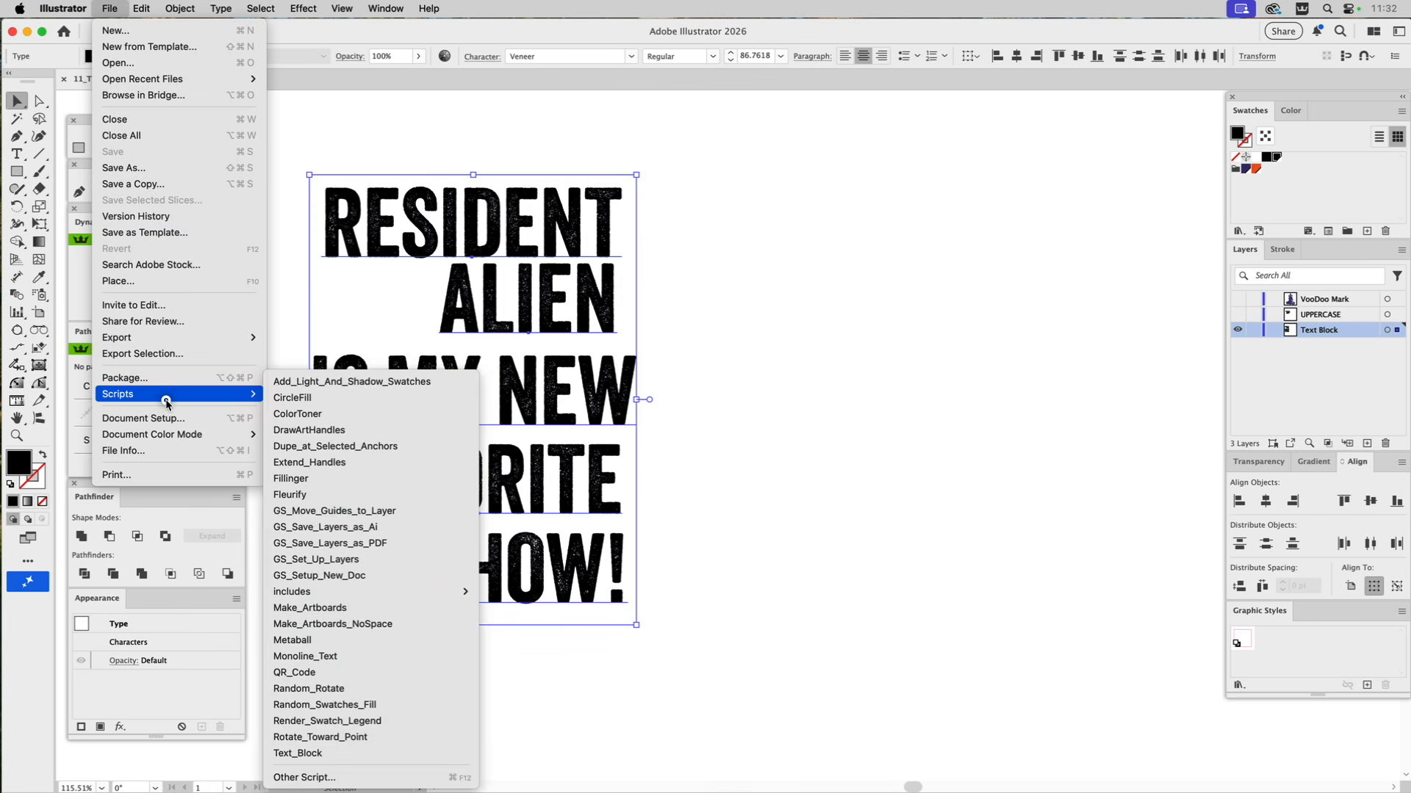
left_click(297, 753)
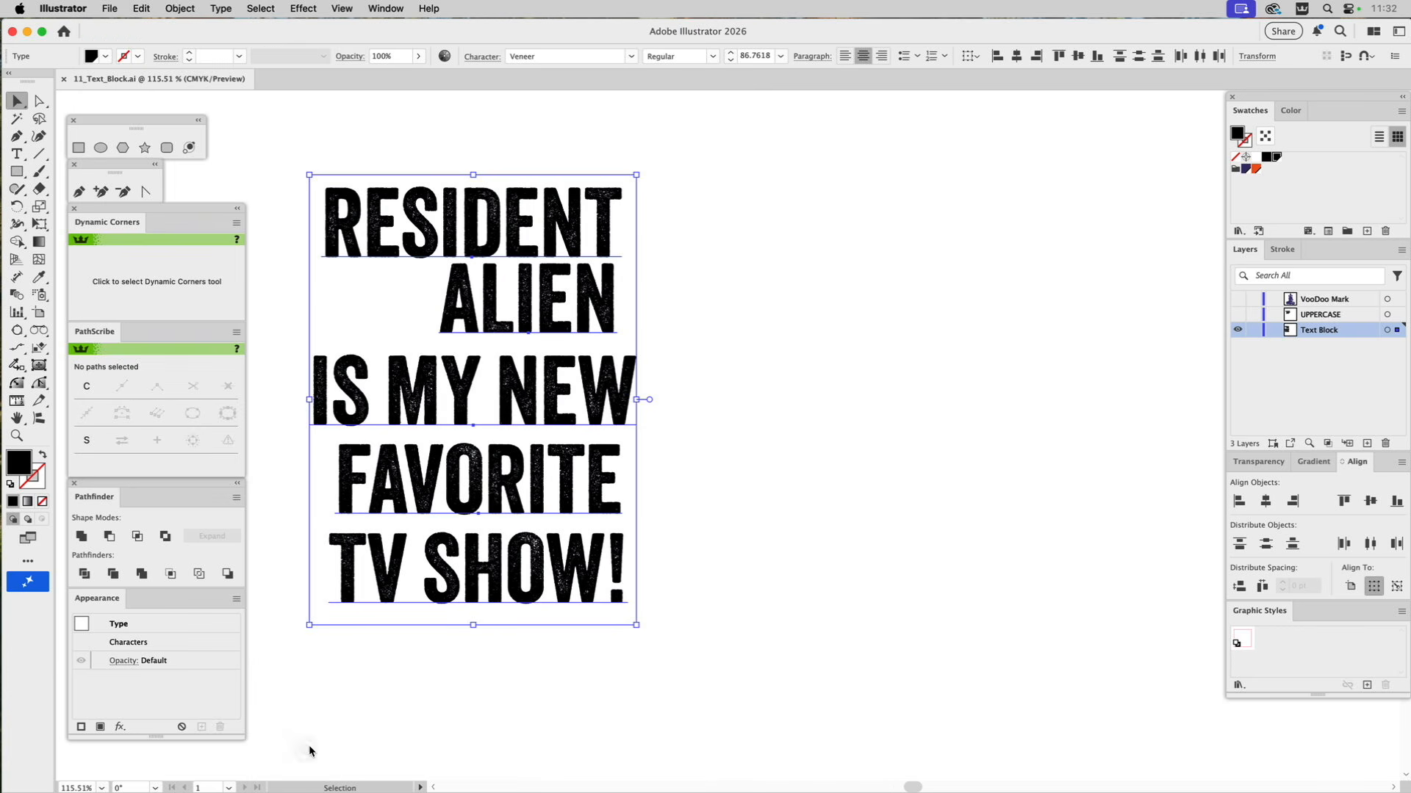
left_click(616, 290)
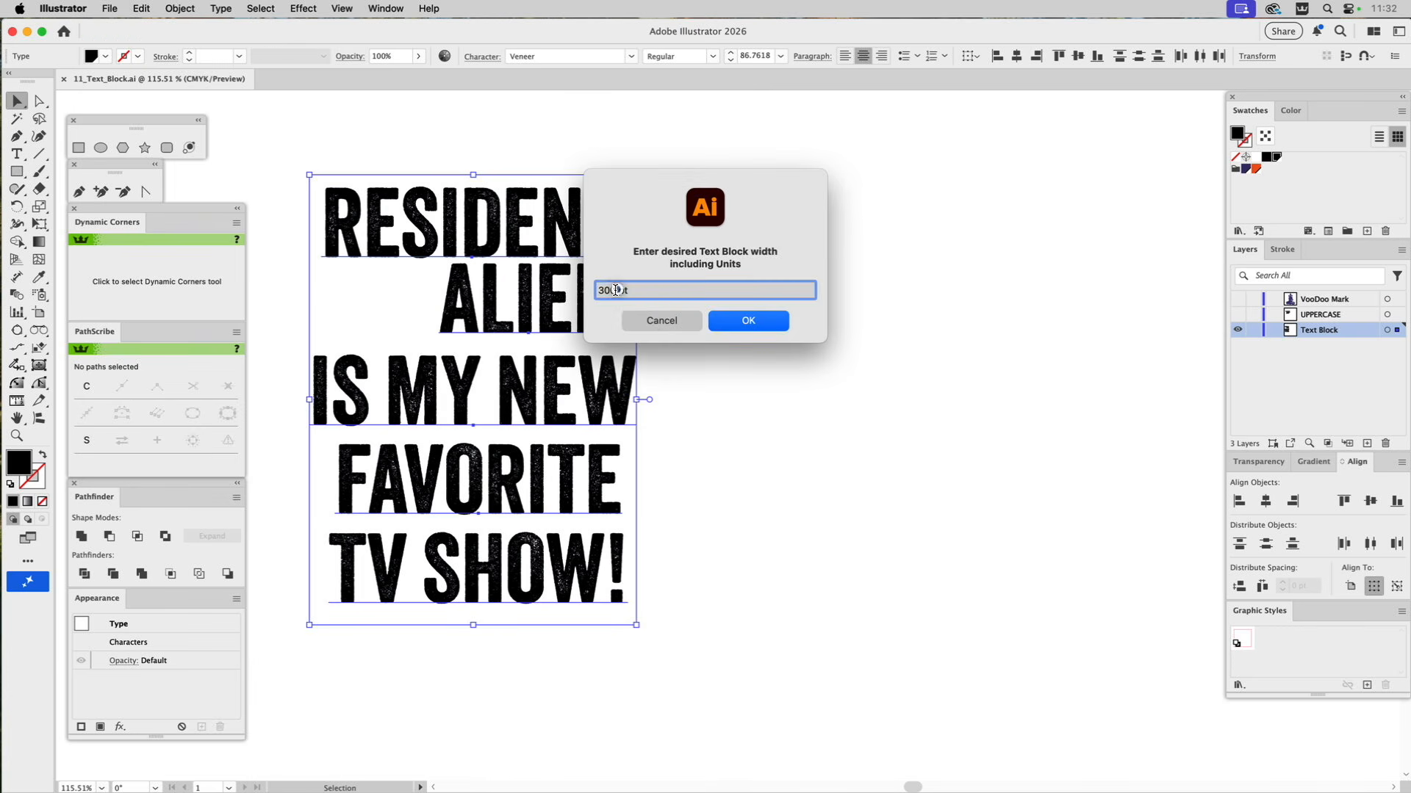
left_click_drag(625, 290, 575, 286)
type("200")
left_click(722, 323)
left_click(604, 283)
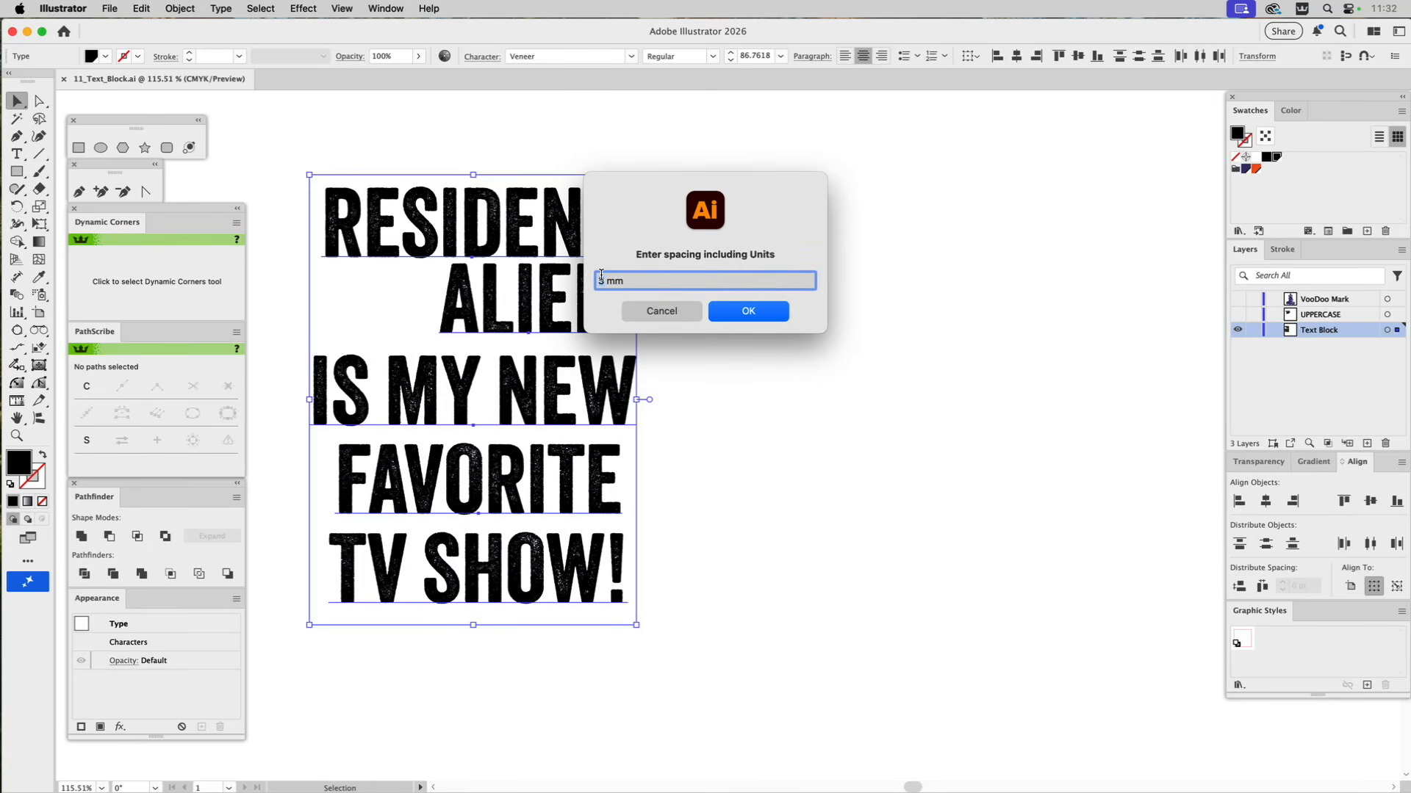
key("BackSpace")
type("7")
left_click(747, 314)
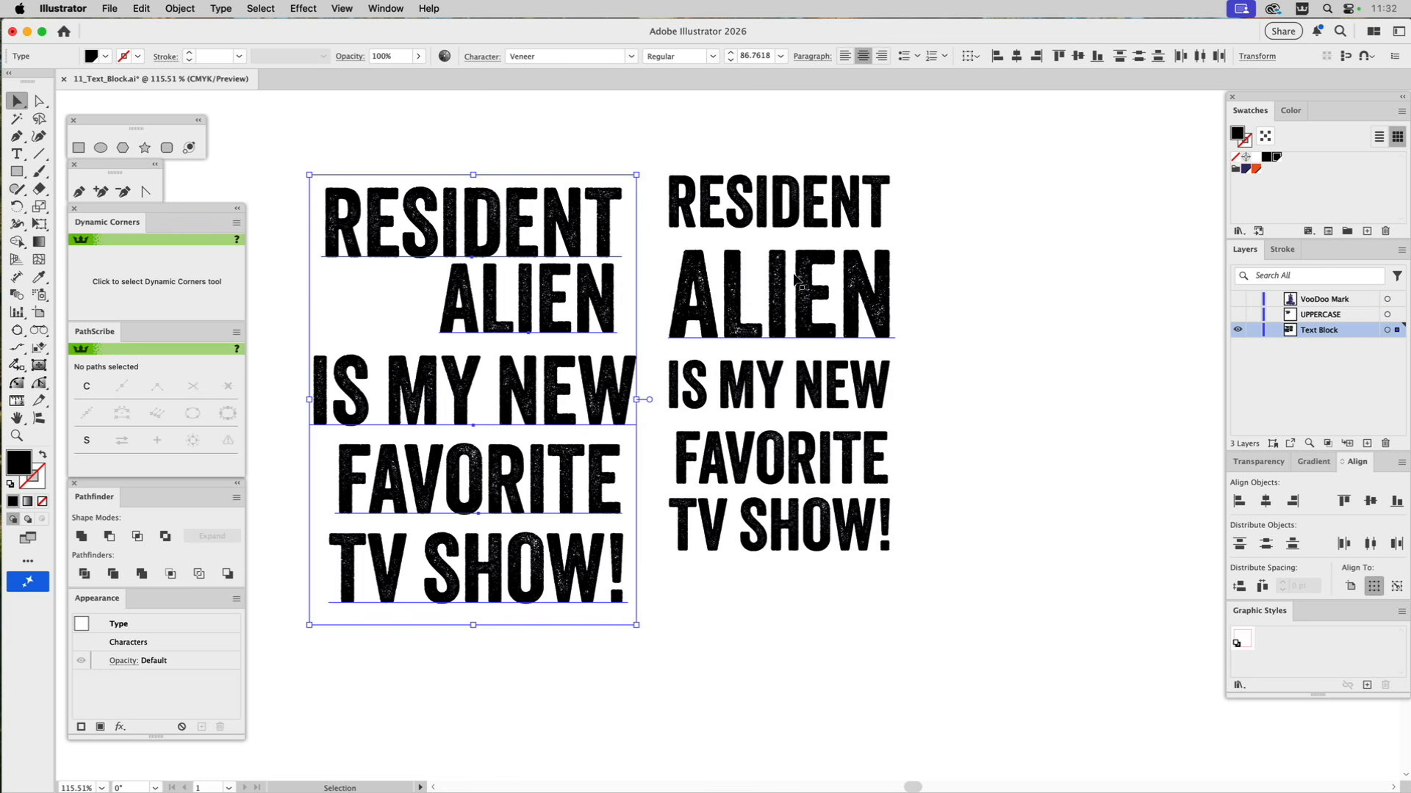
left_click_drag(796, 278, 903, 312)
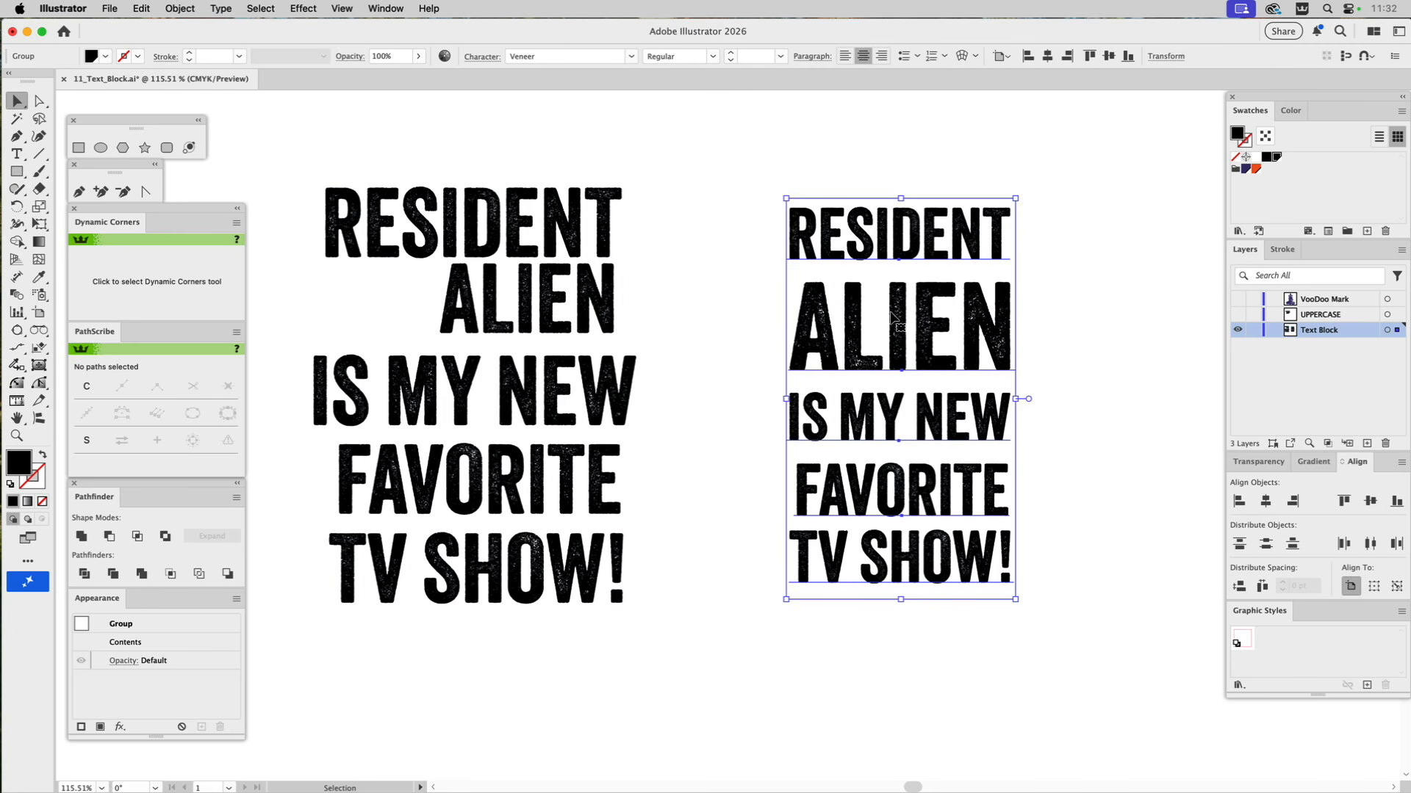
key("Delete")
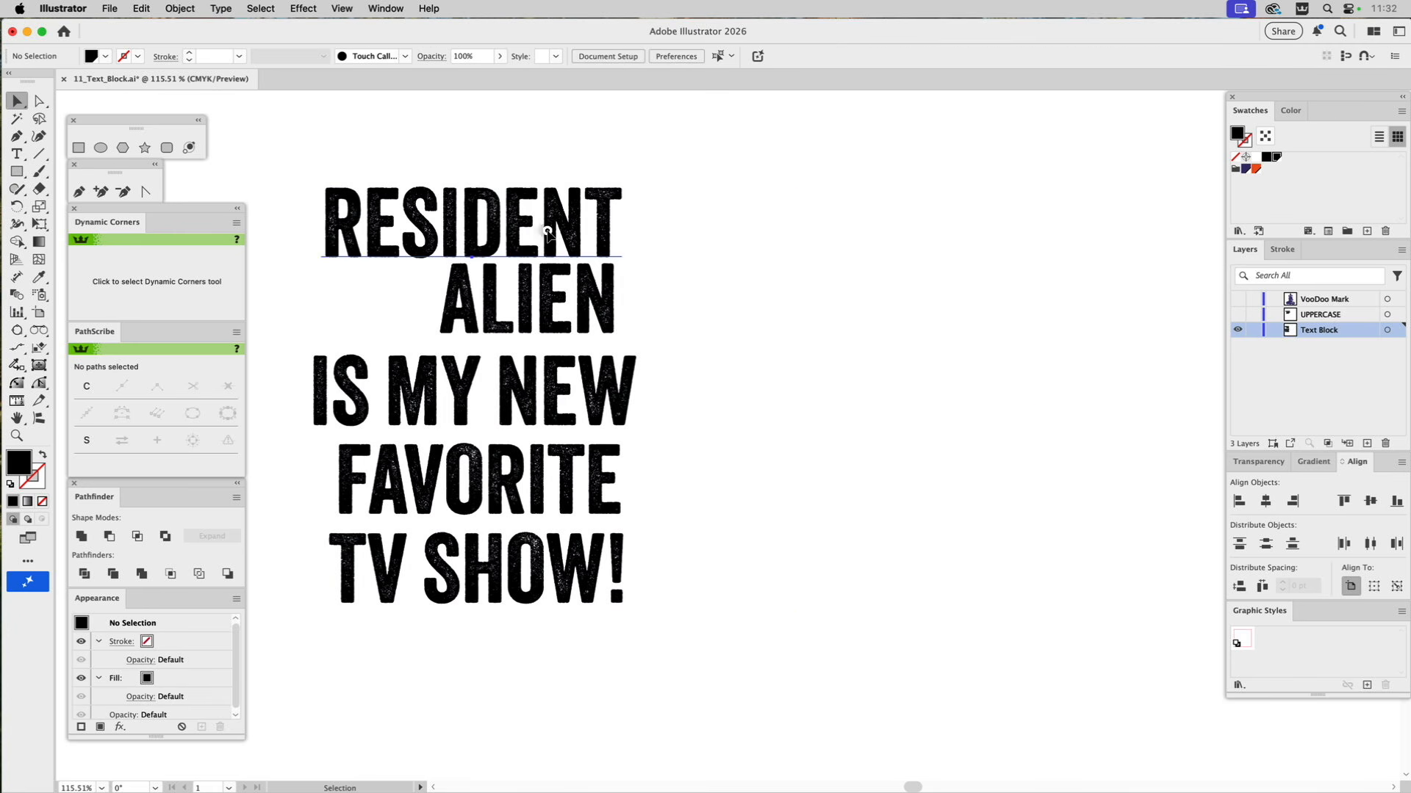
Run the Text_Block script on all five text lines with a 200 pt block width and 3 mm spacing.
left_click(551, 228)
key("super+a")
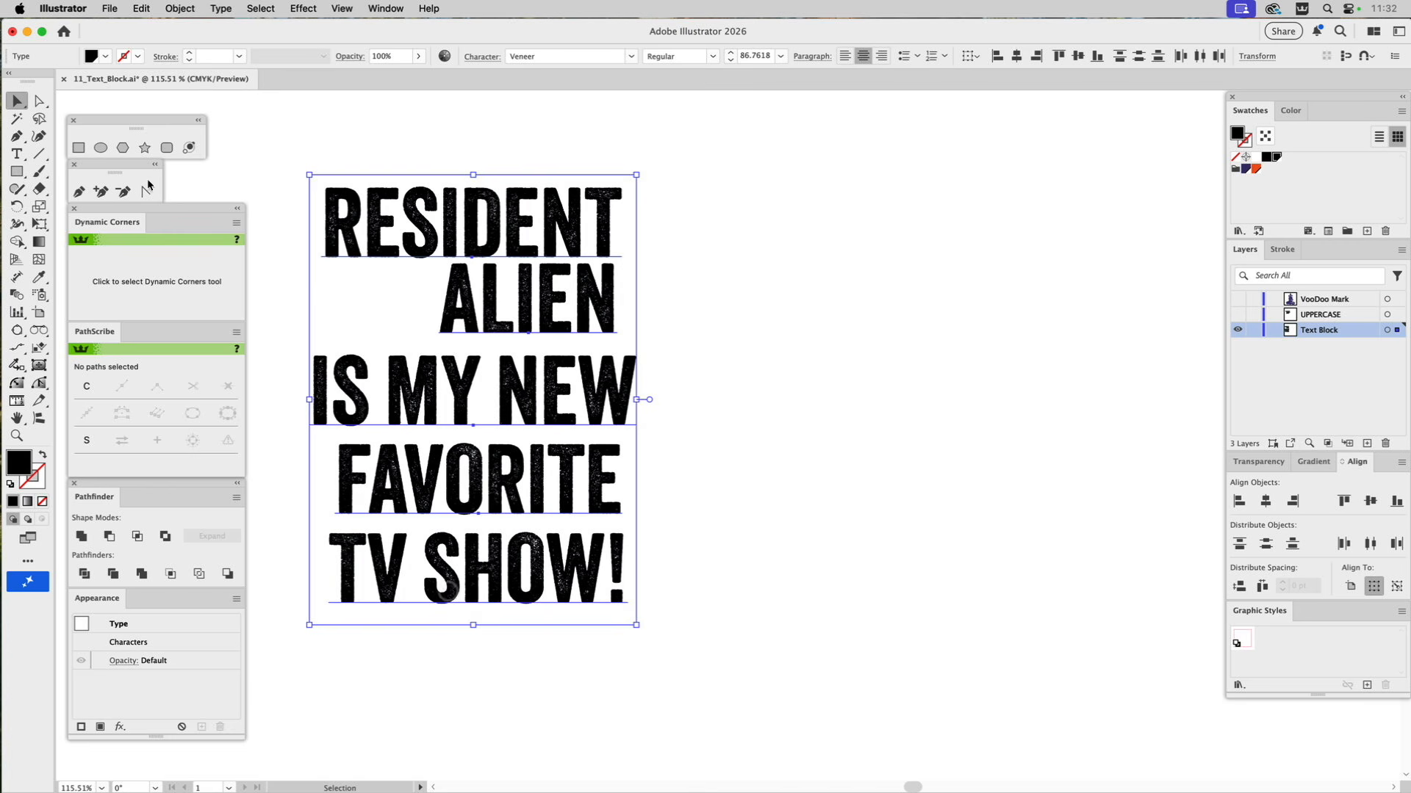
left_click(109, 8)
mouse_move(137, 394)
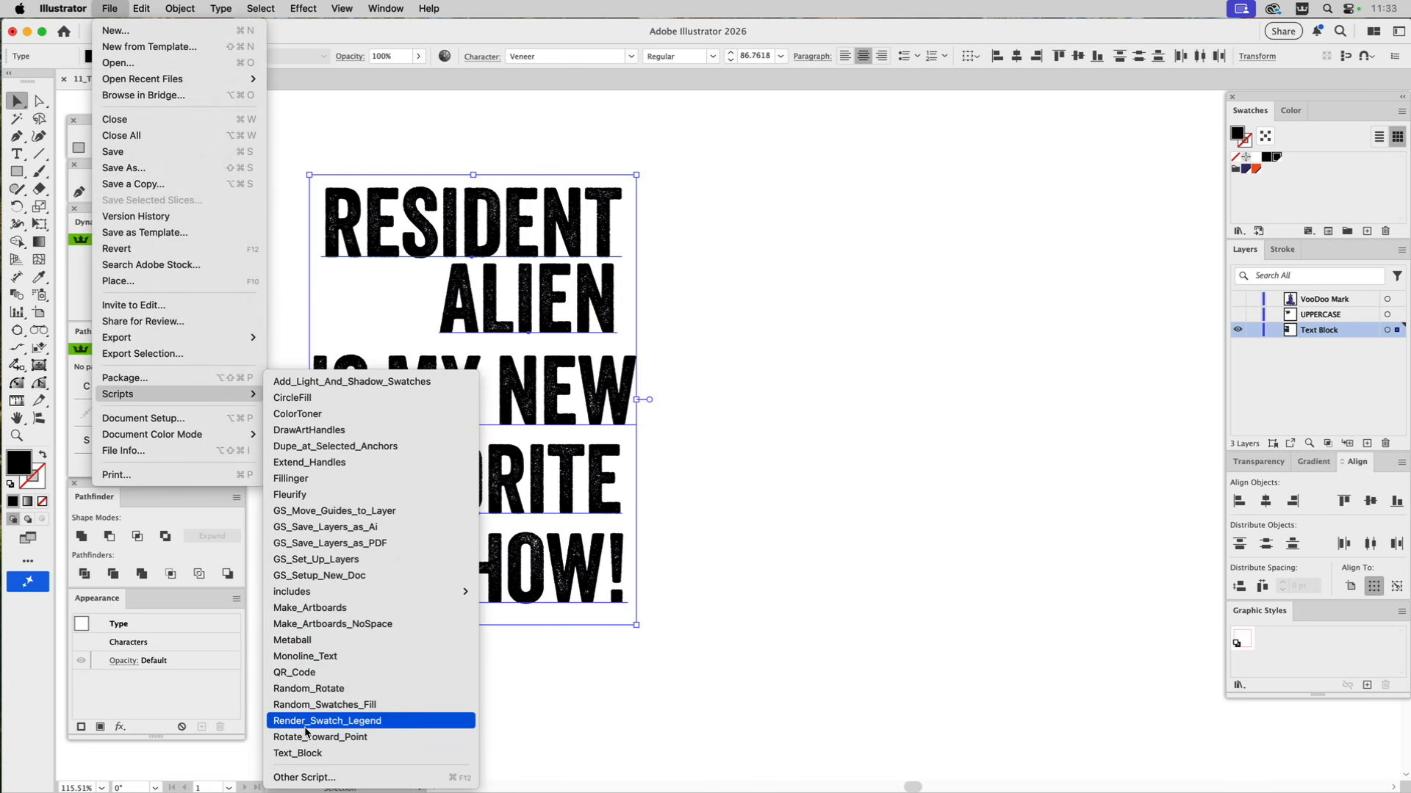
left_click(313, 753)
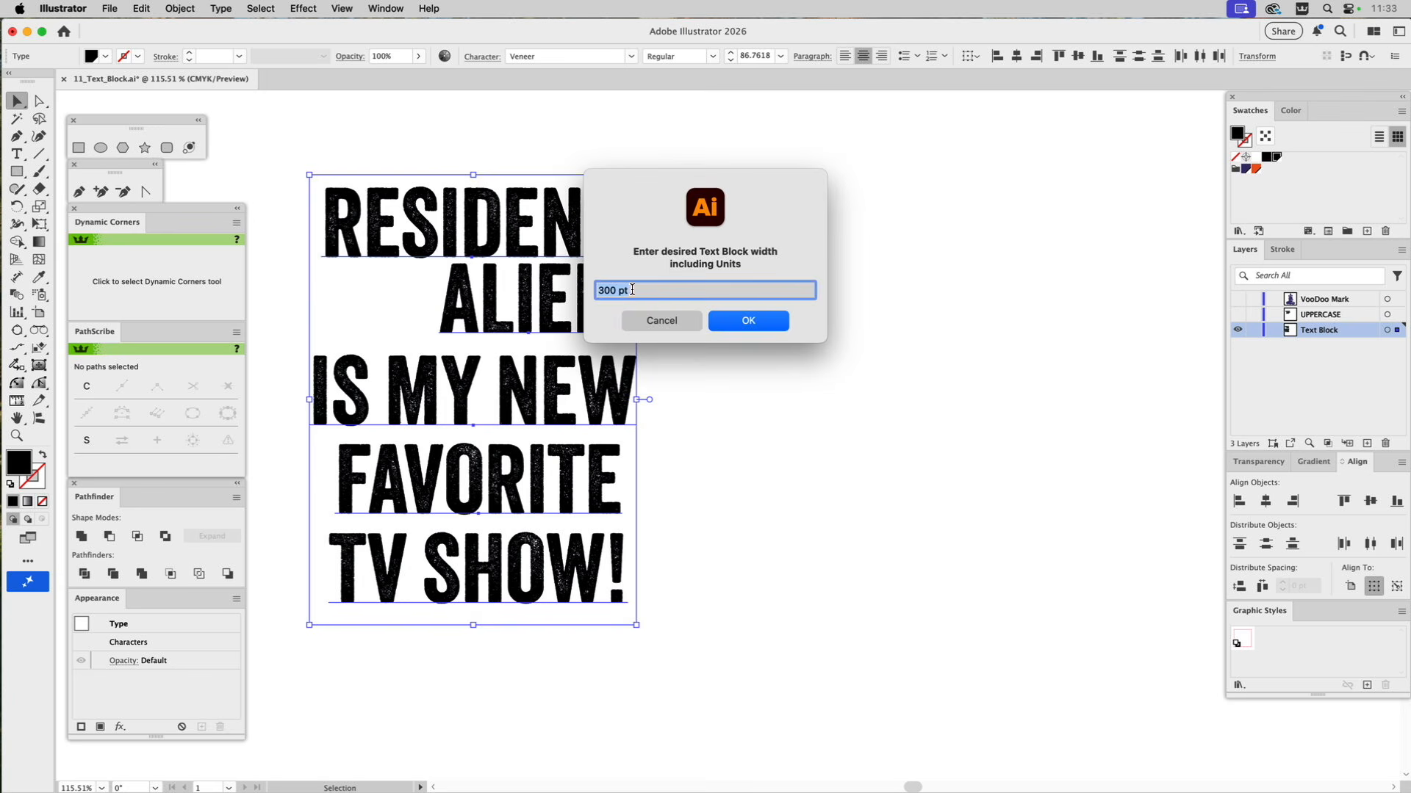
left_click(615, 290)
key("BackSpace")
key("BackSpace")
key("BackSpace")
type("200")
left_click(724, 320)
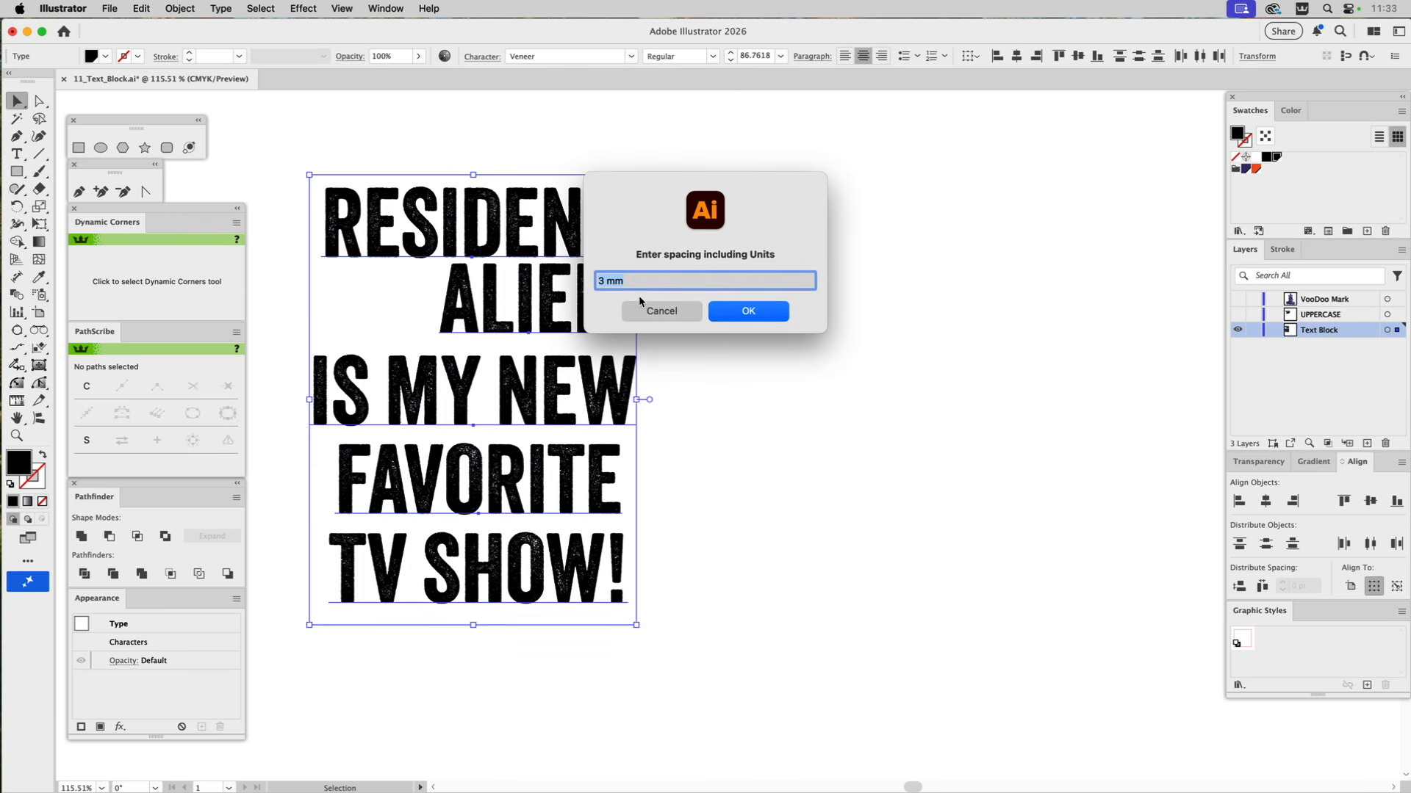
left_click(749, 311)
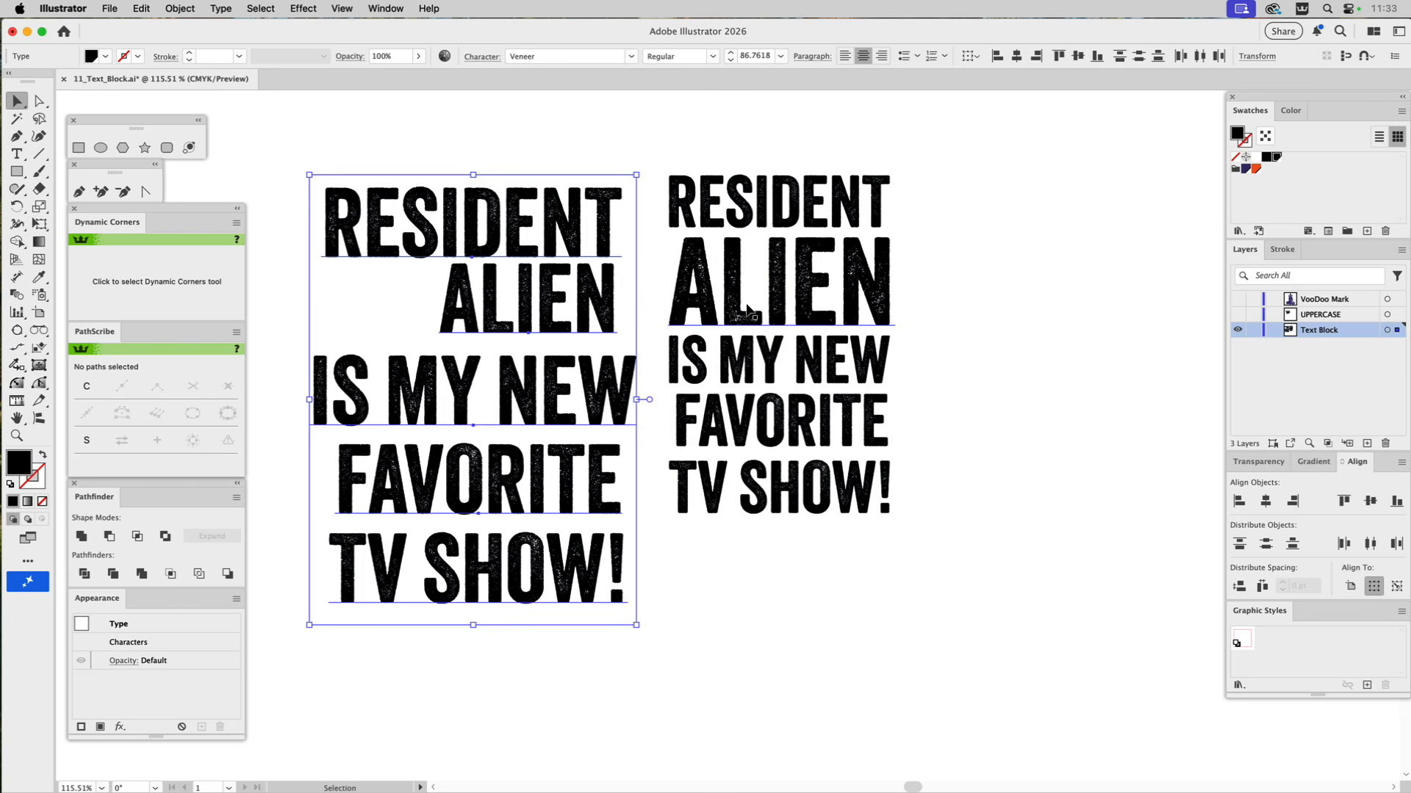
Move the new text block farther from the original lines, enlarge it proportionally, and deselect it.
left_click_drag(742, 284, 788, 290)
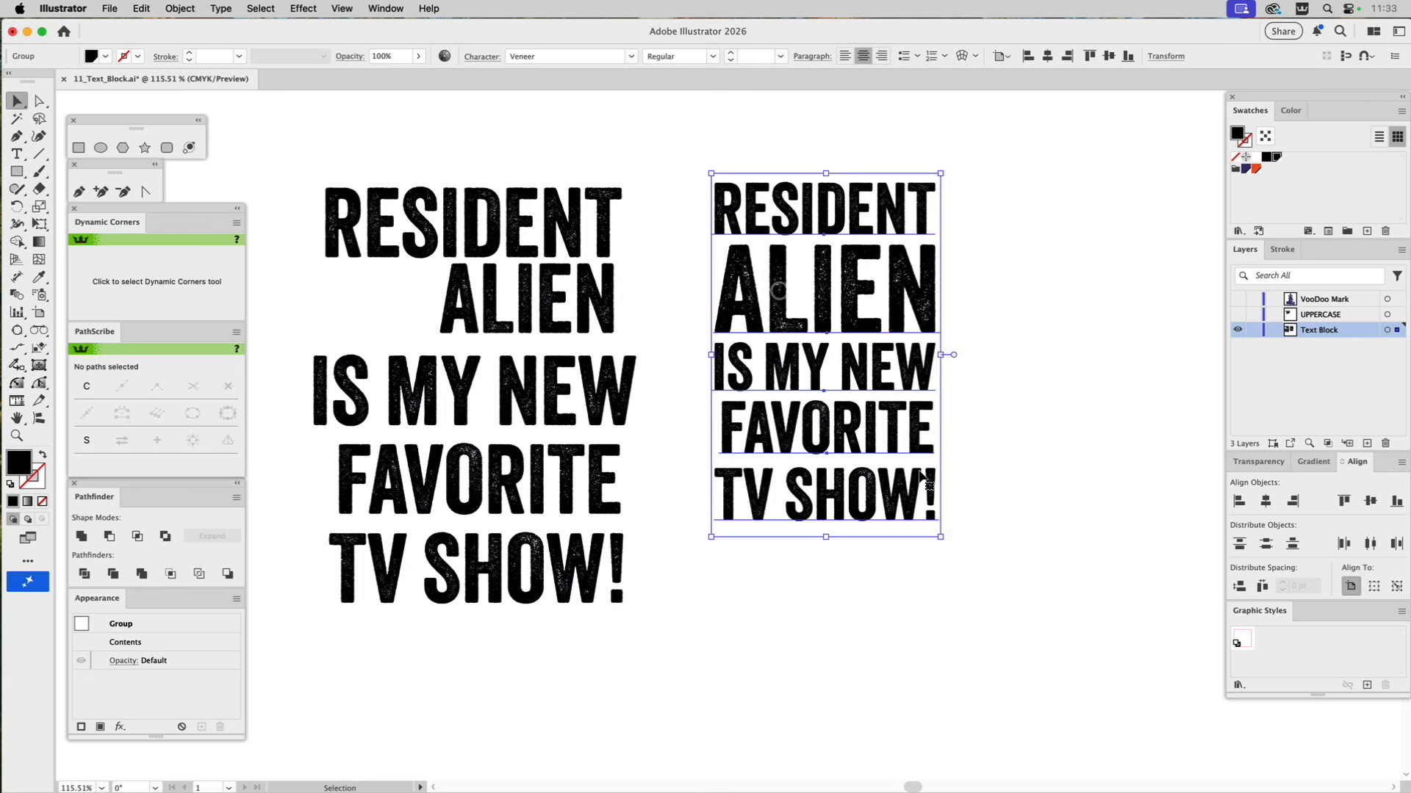
left_click_drag(942, 537, 1037, 682)
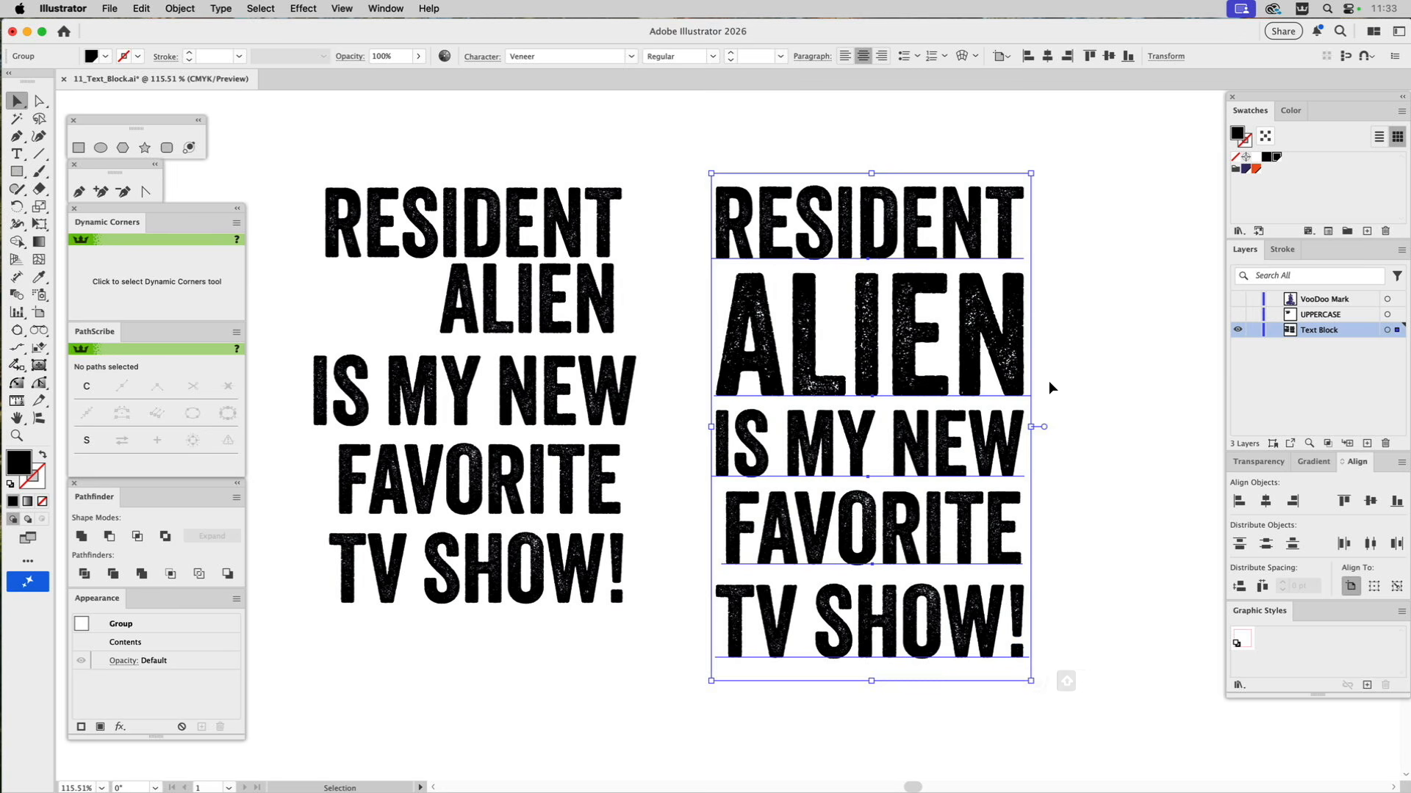
left_click(1071, 355)
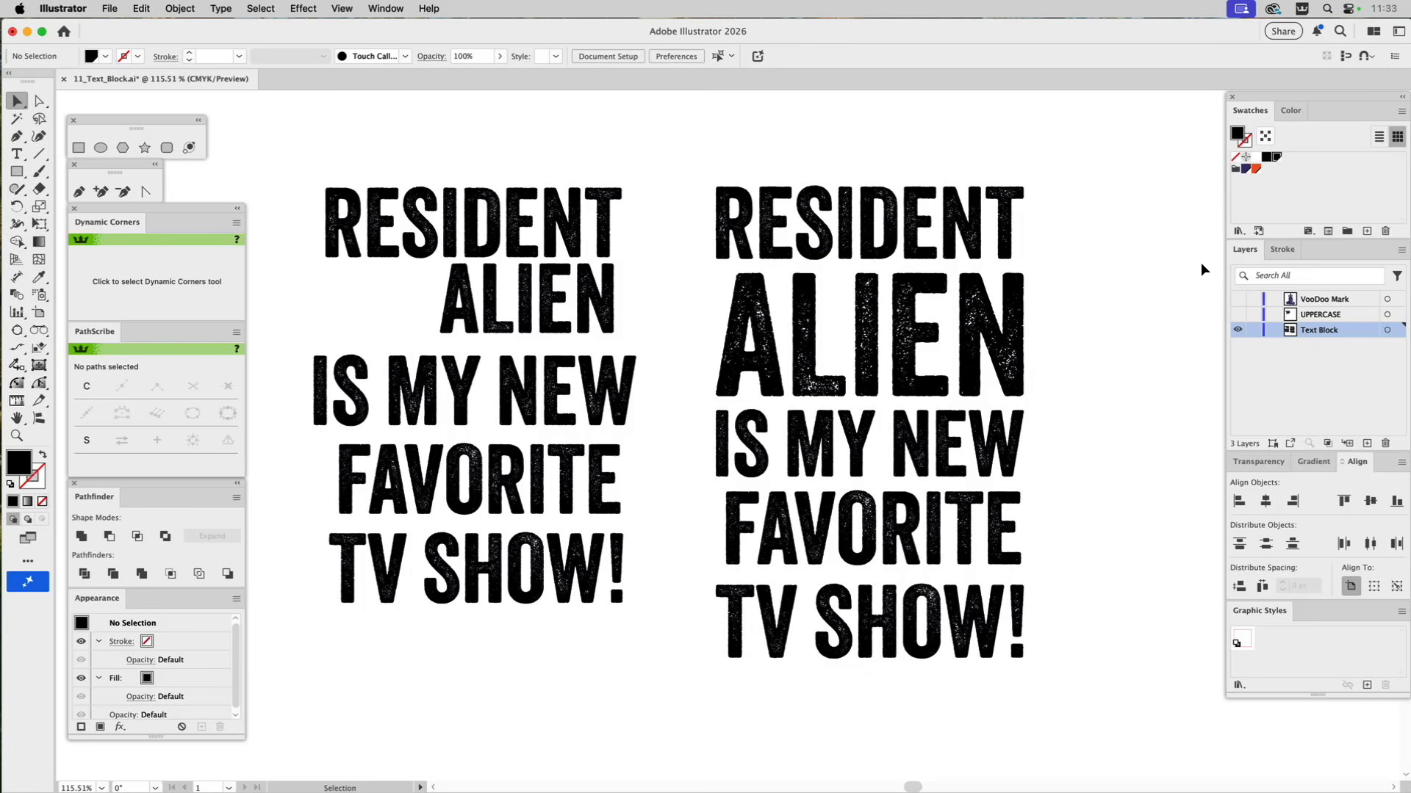
Hide the Text Block layer and show the UPPERCASE layer with the VOODOO DONUT SHOP text.
left_click(1238, 331)
left_click(1238, 315)
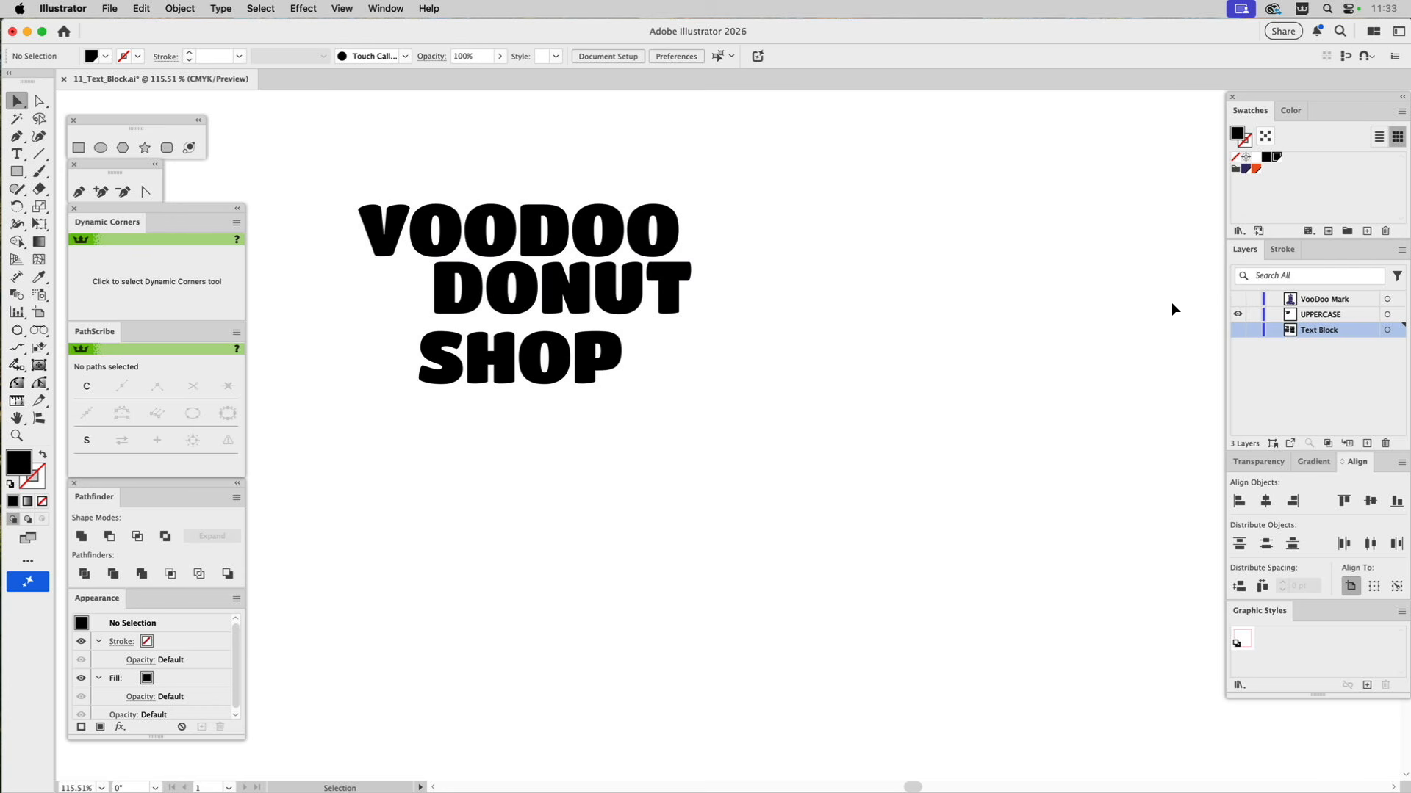
left_click(1237, 314)
left_click(1238, 330)
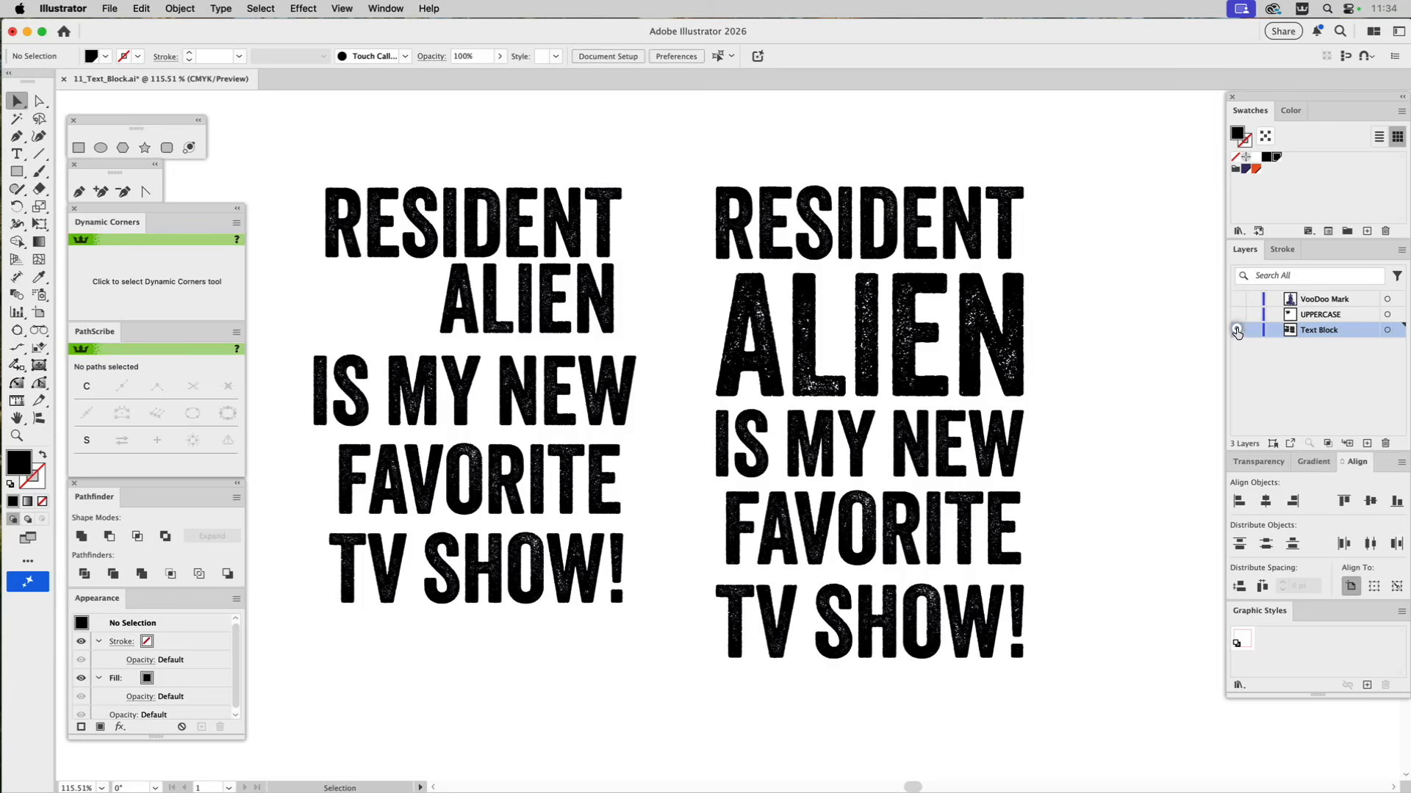
left_click(1237, 331)
left_click(1237, 314)
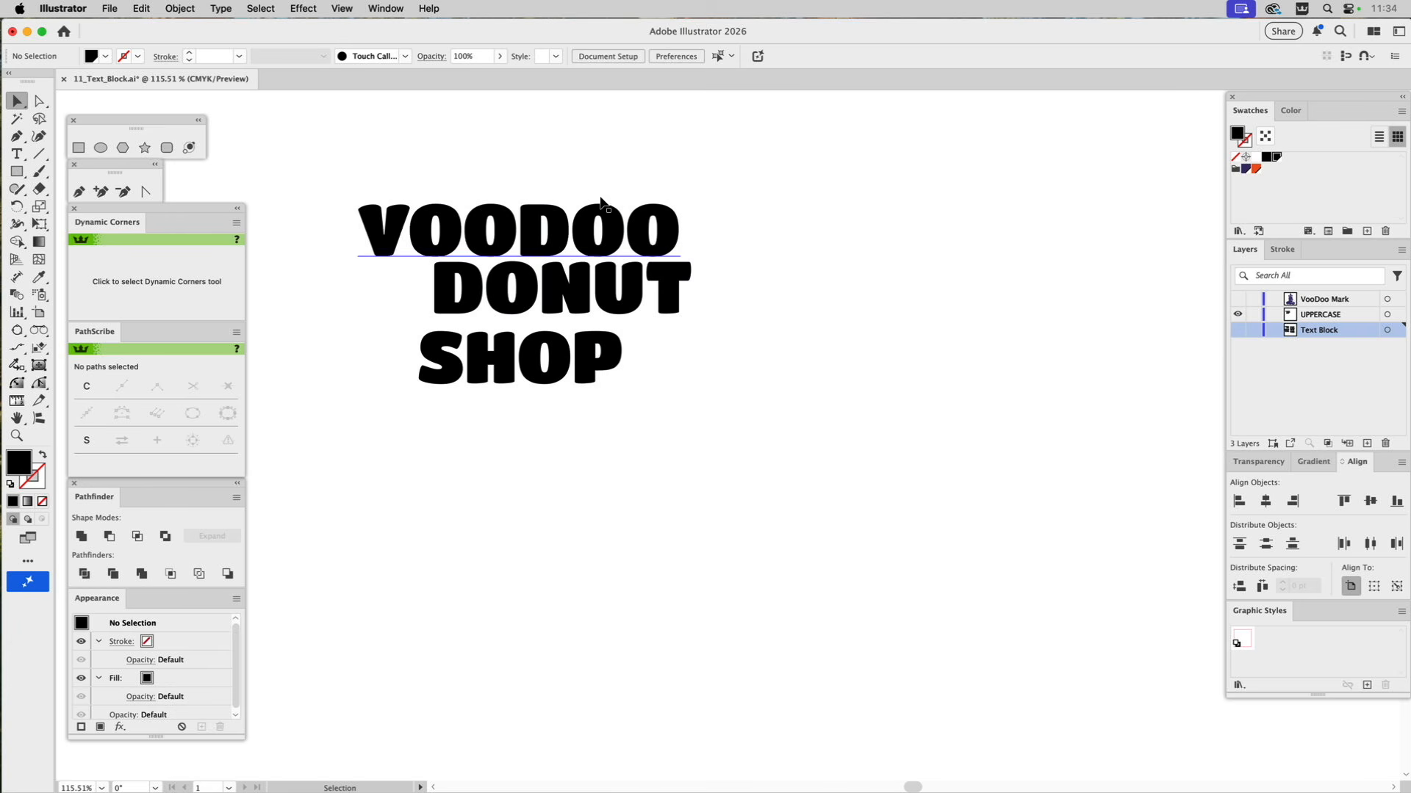
Select the VOODOO, DONUT and SHOP text lines and move them slightly aside to make room for a text block.
left_click(582, 218)
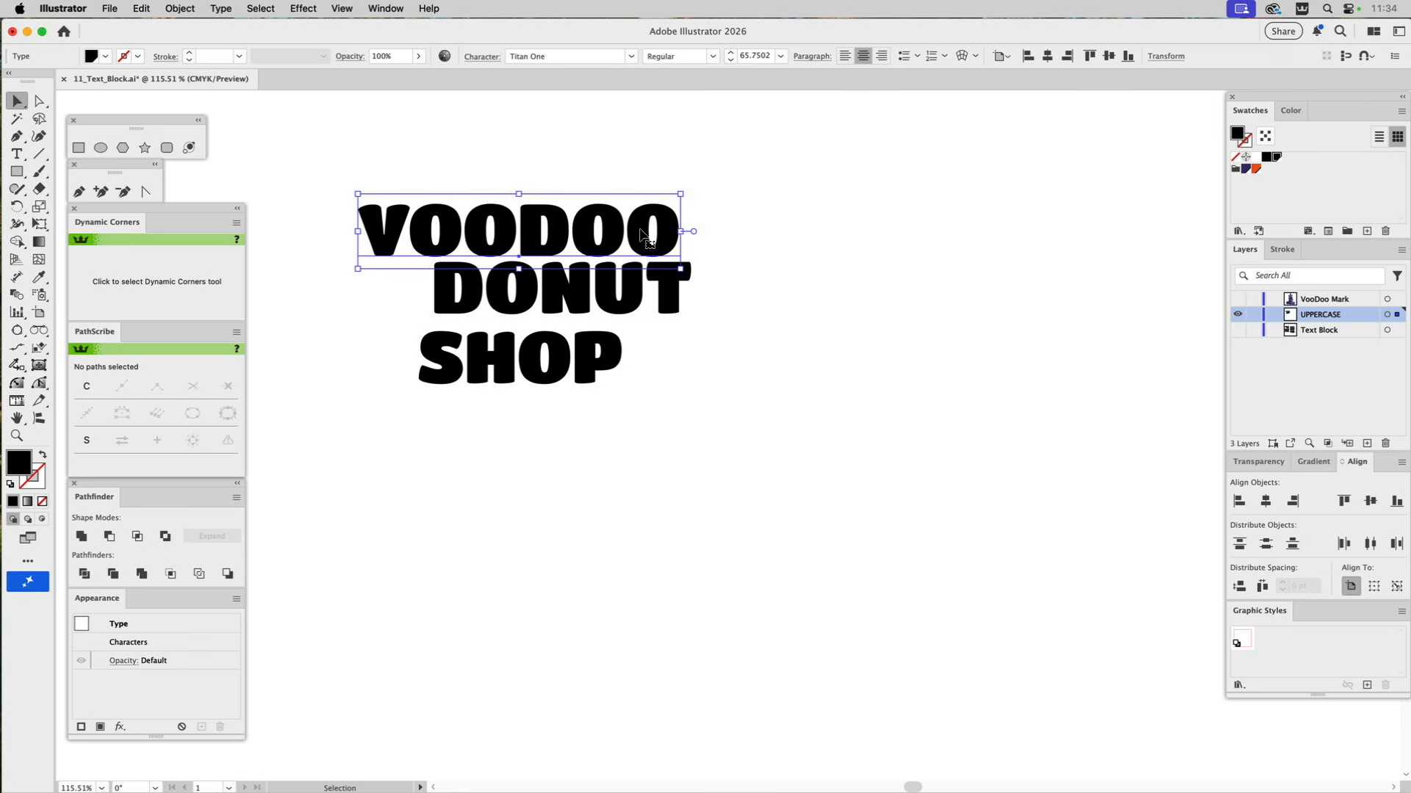
left_click_drag(622, 170, 470, 398)
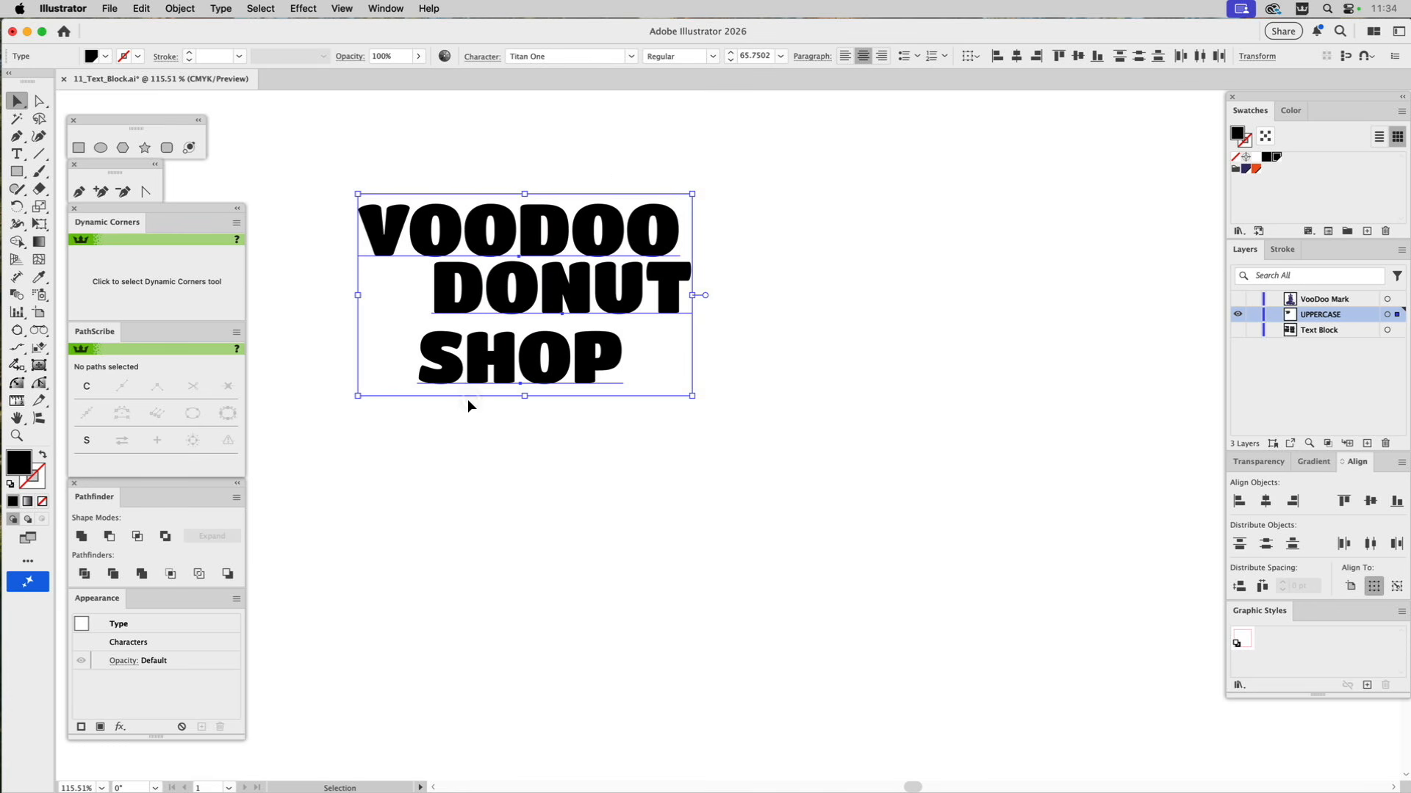
left_click_drag(565, 294, 528, 287)
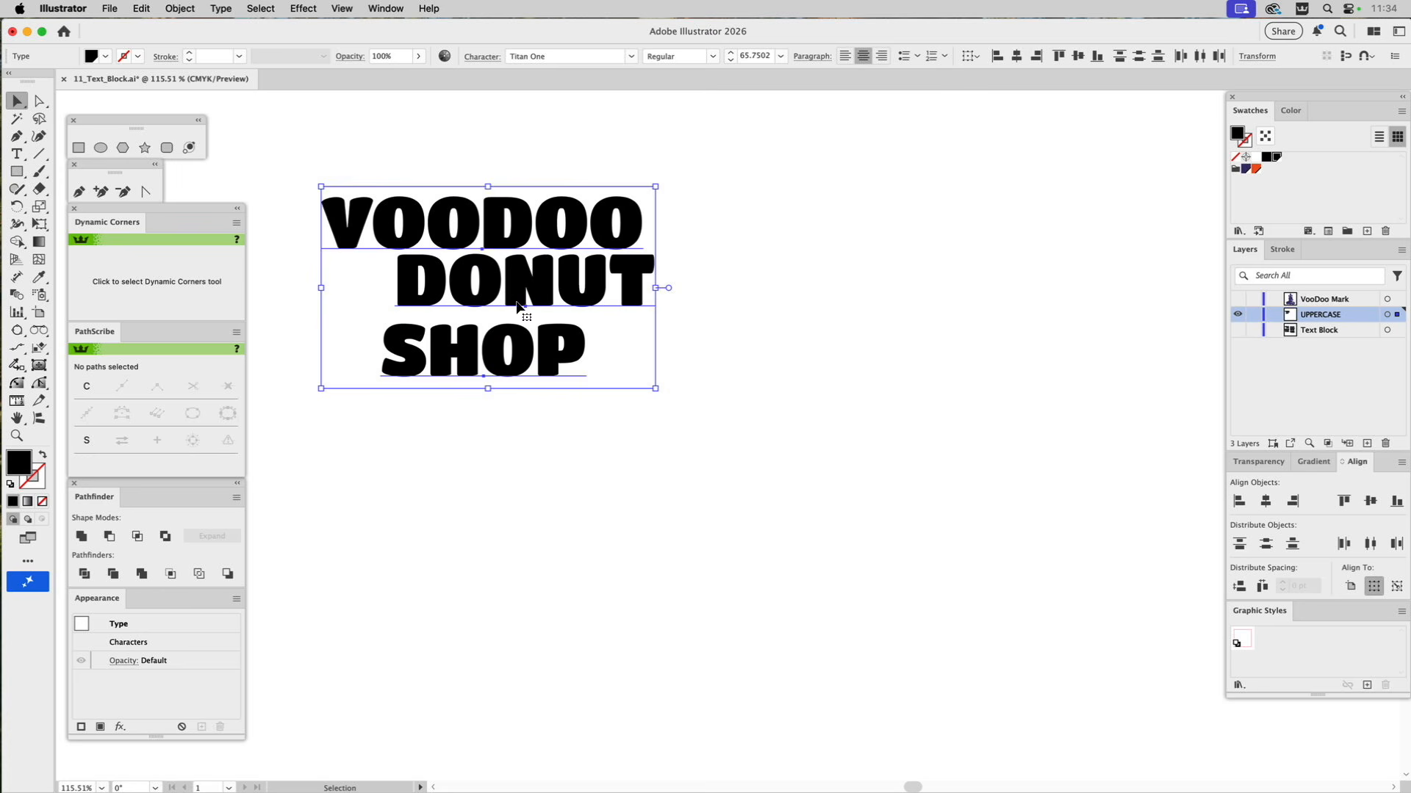
Try running the Text_Block script on the three selected text lines.
left_click(108, 8)
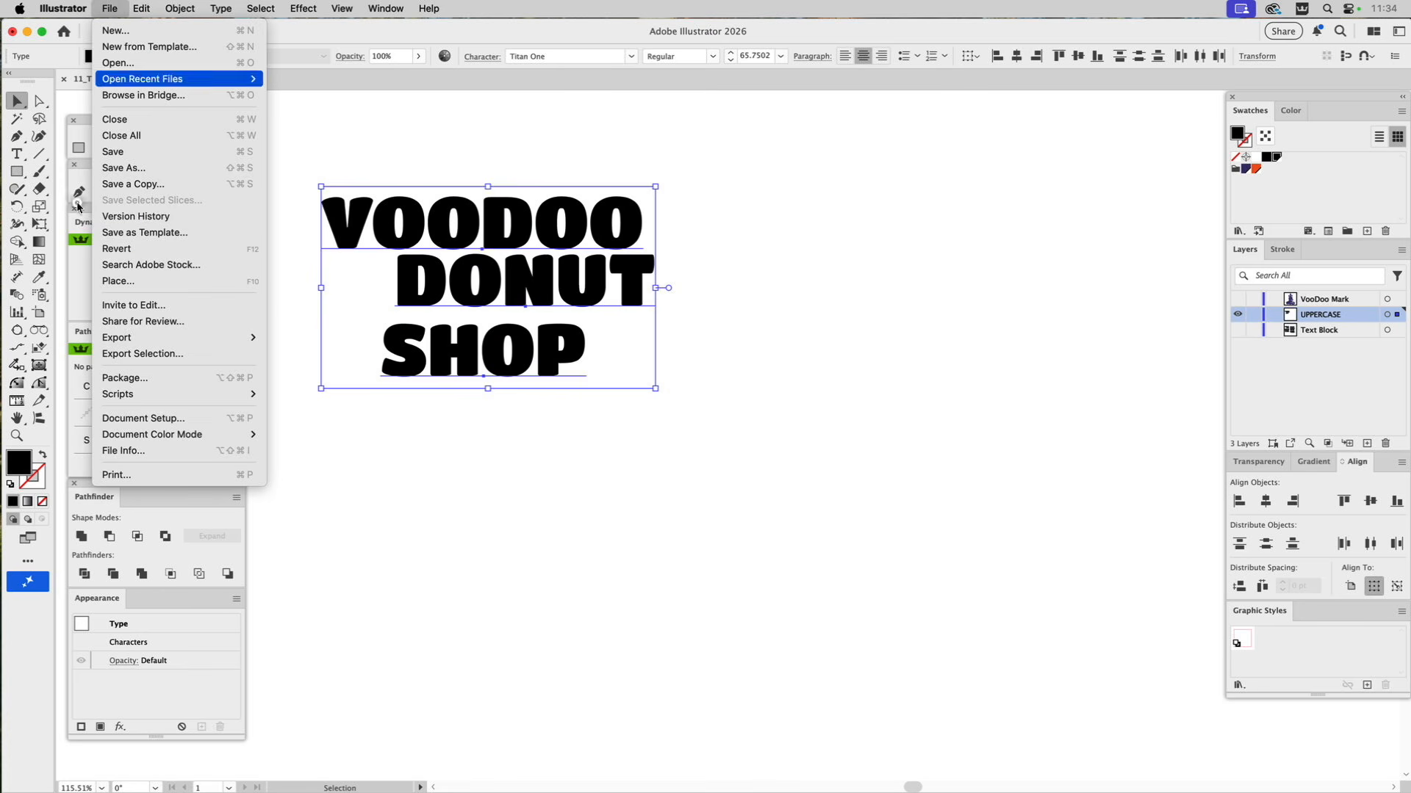
mouse_move(125, 400)
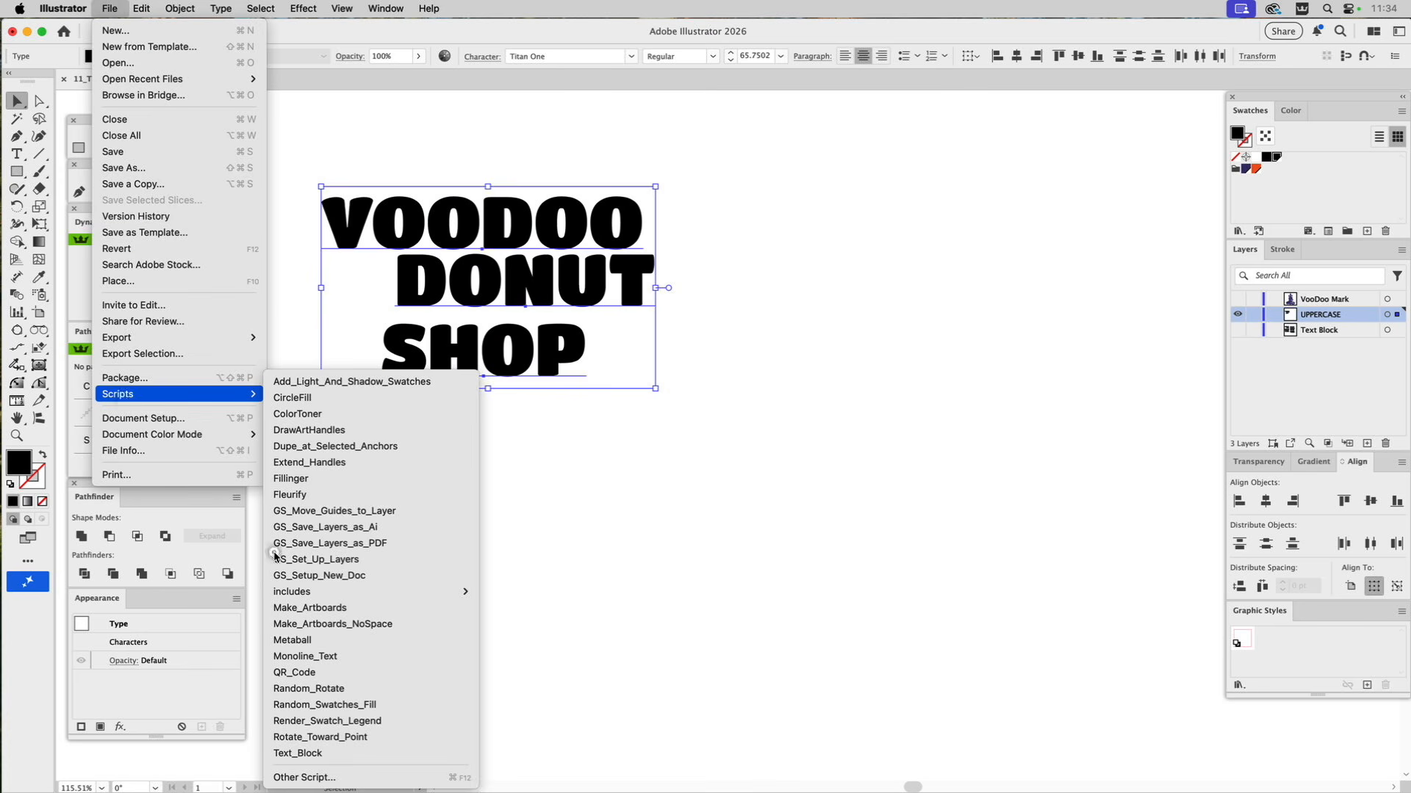
left_click(294, 754)
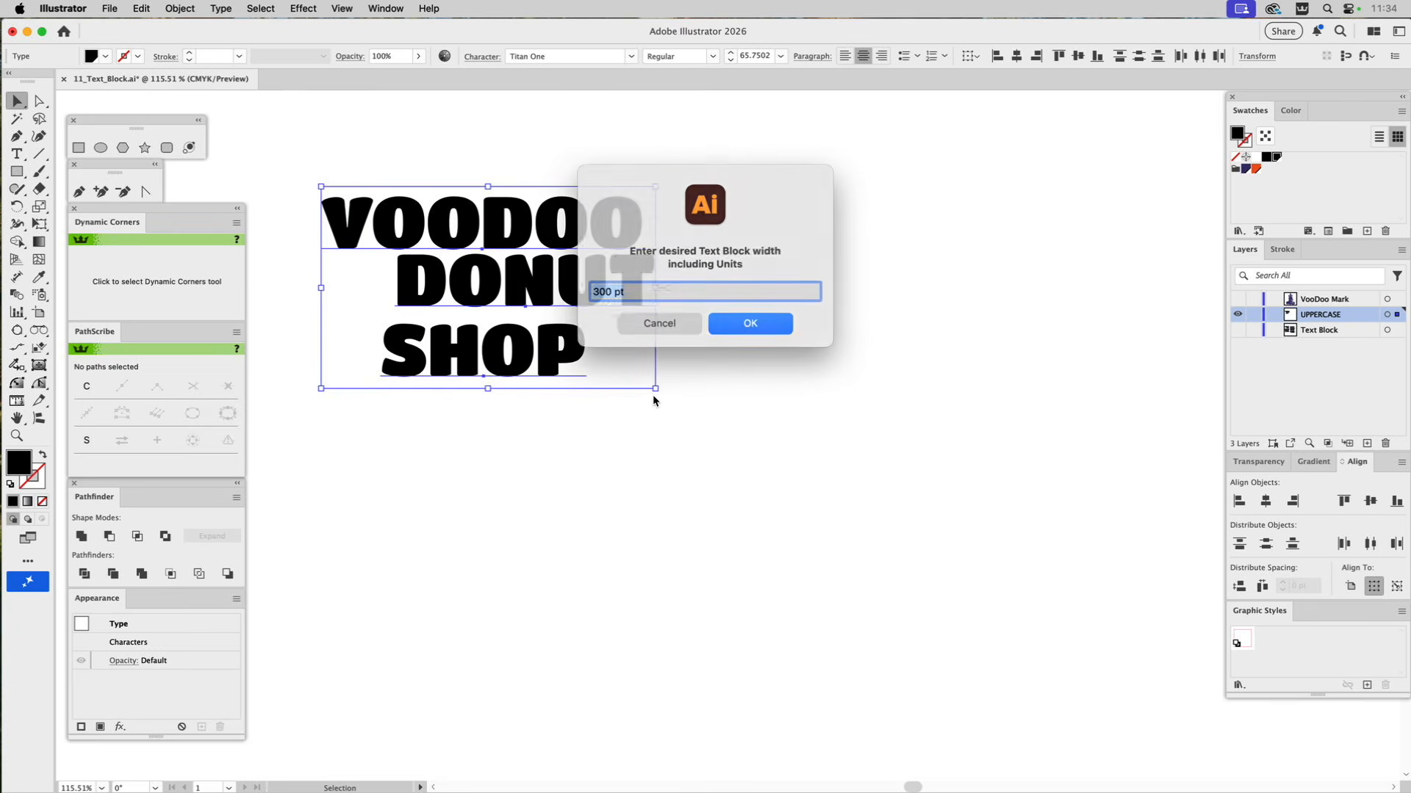
left_click(726, 321)
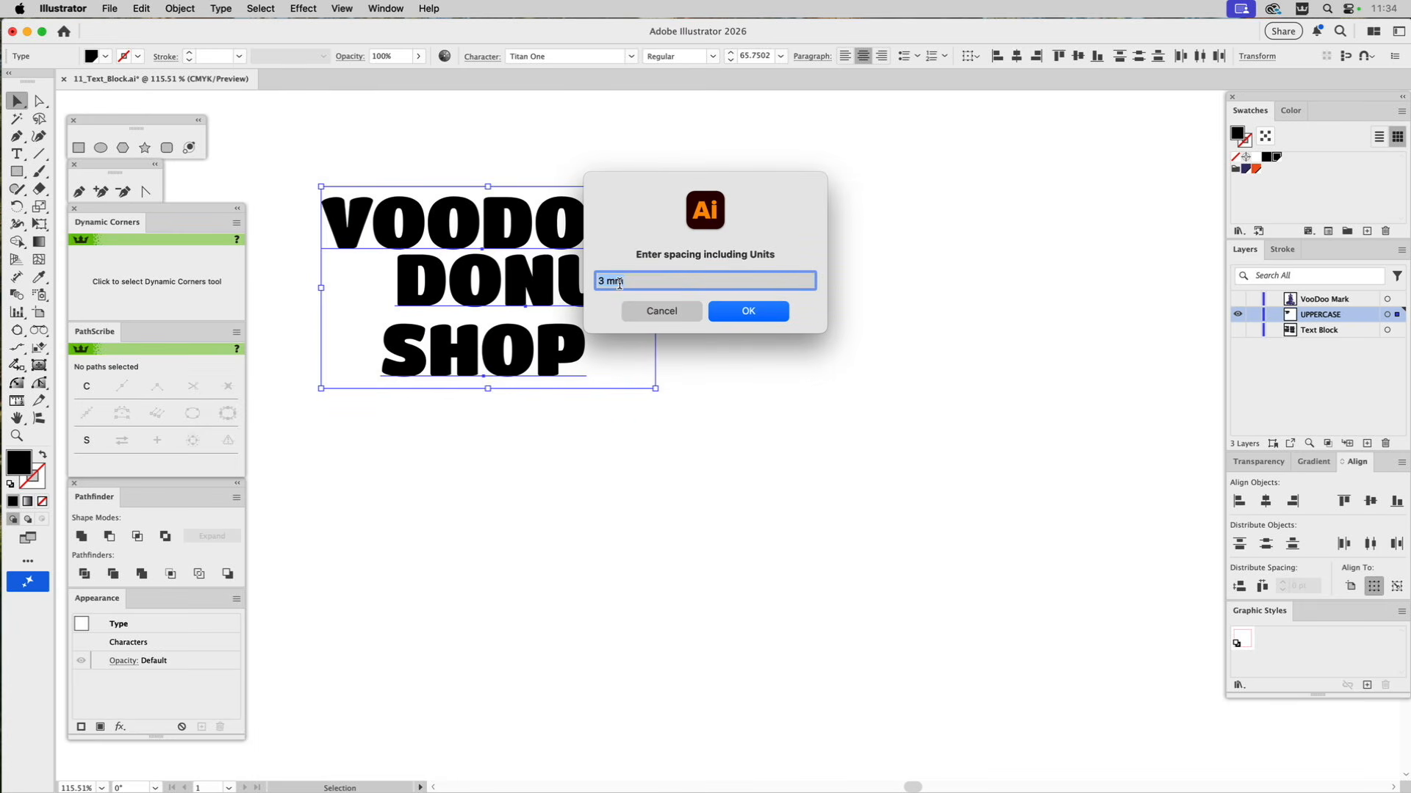
left_click(756, 315)
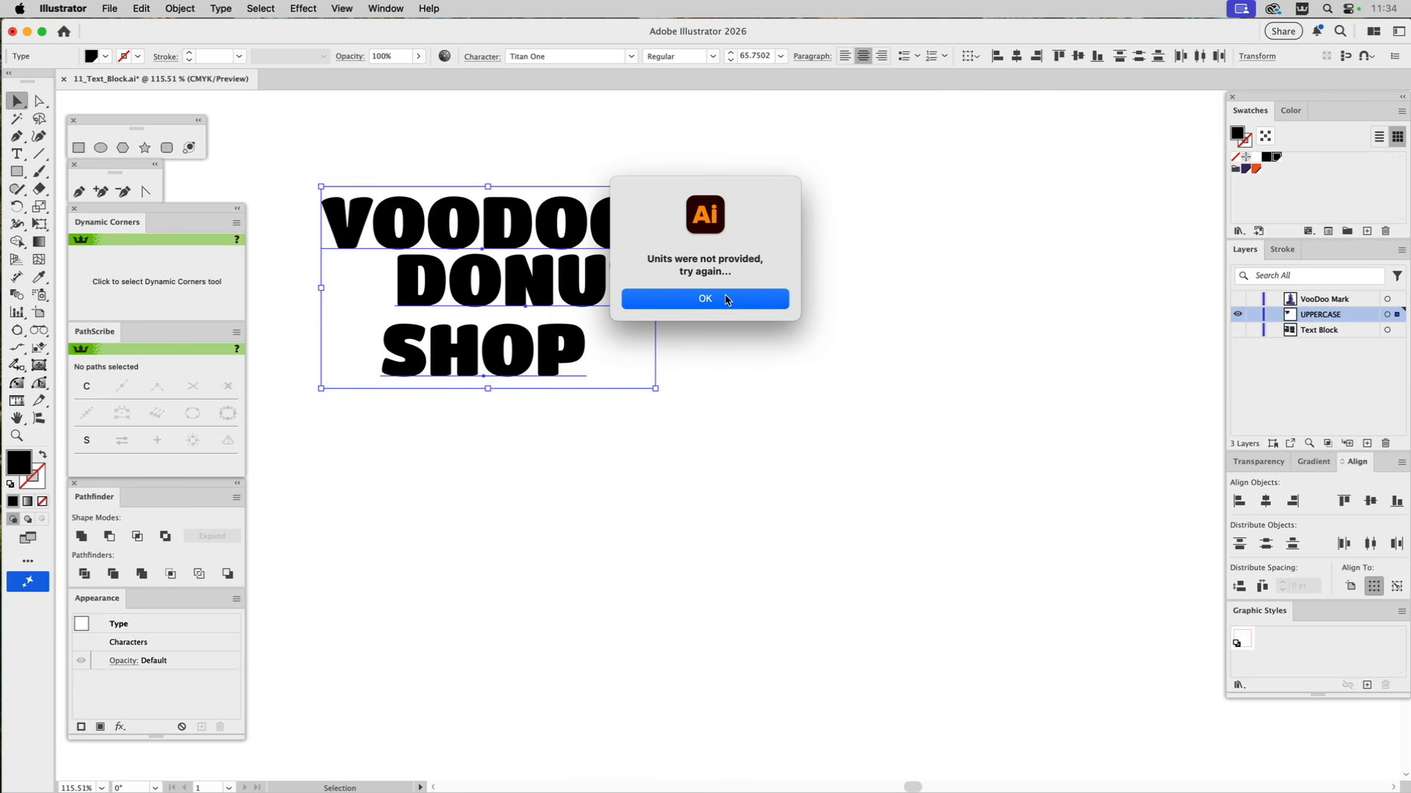
left_click(726, 299)
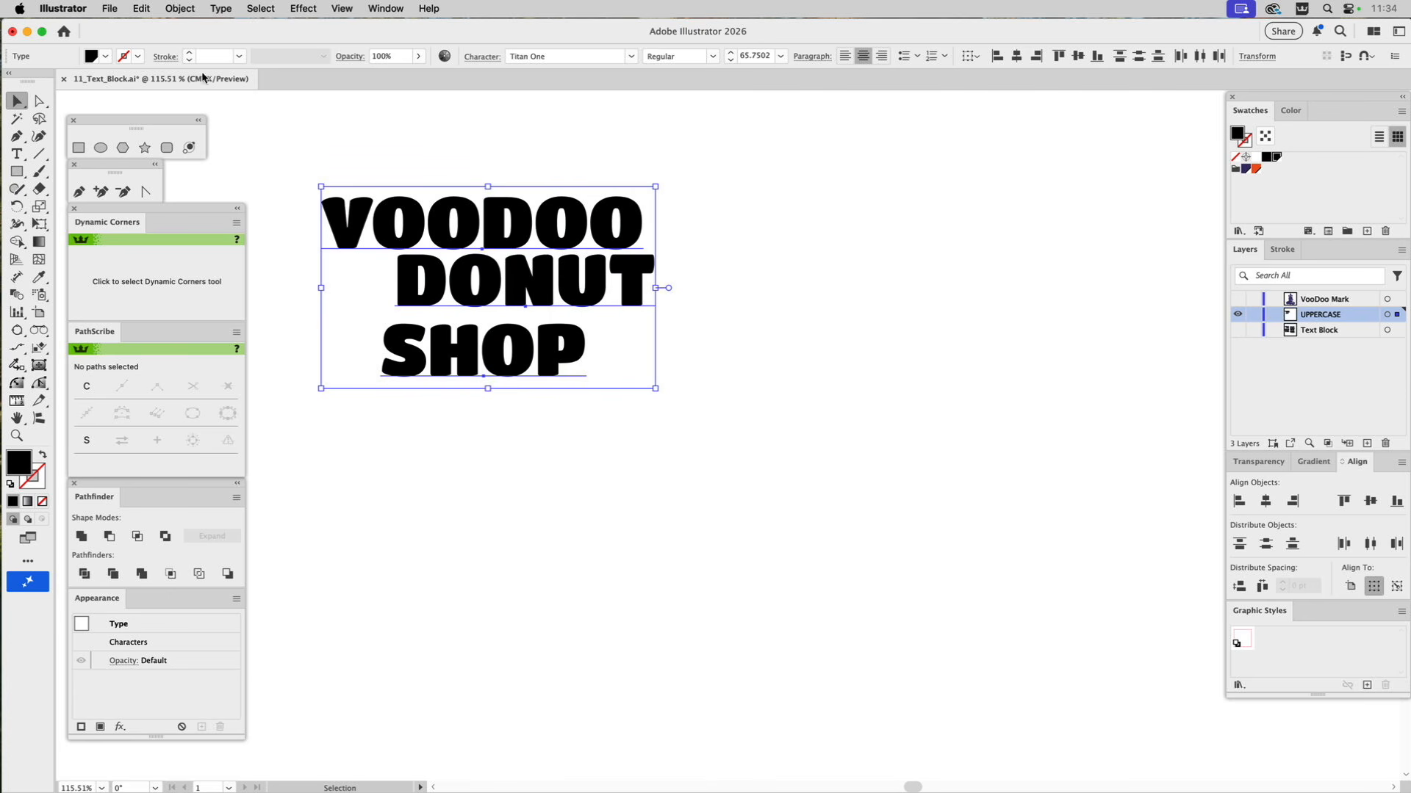
Run the Text_Block script on the three selected lines with a smaller block width in points and 7 mm spacing.
left_click(112, 8)
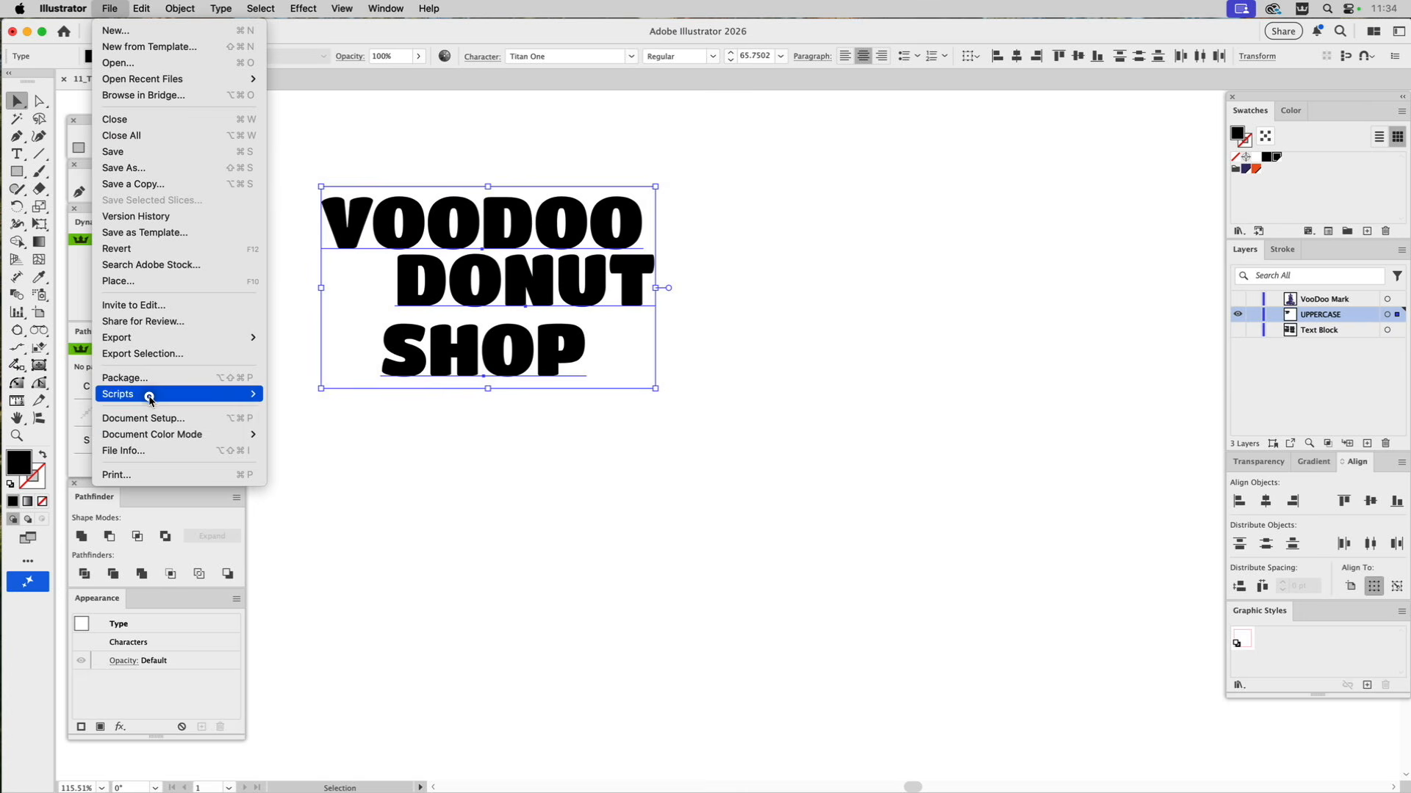
mouse_move(147, 395)
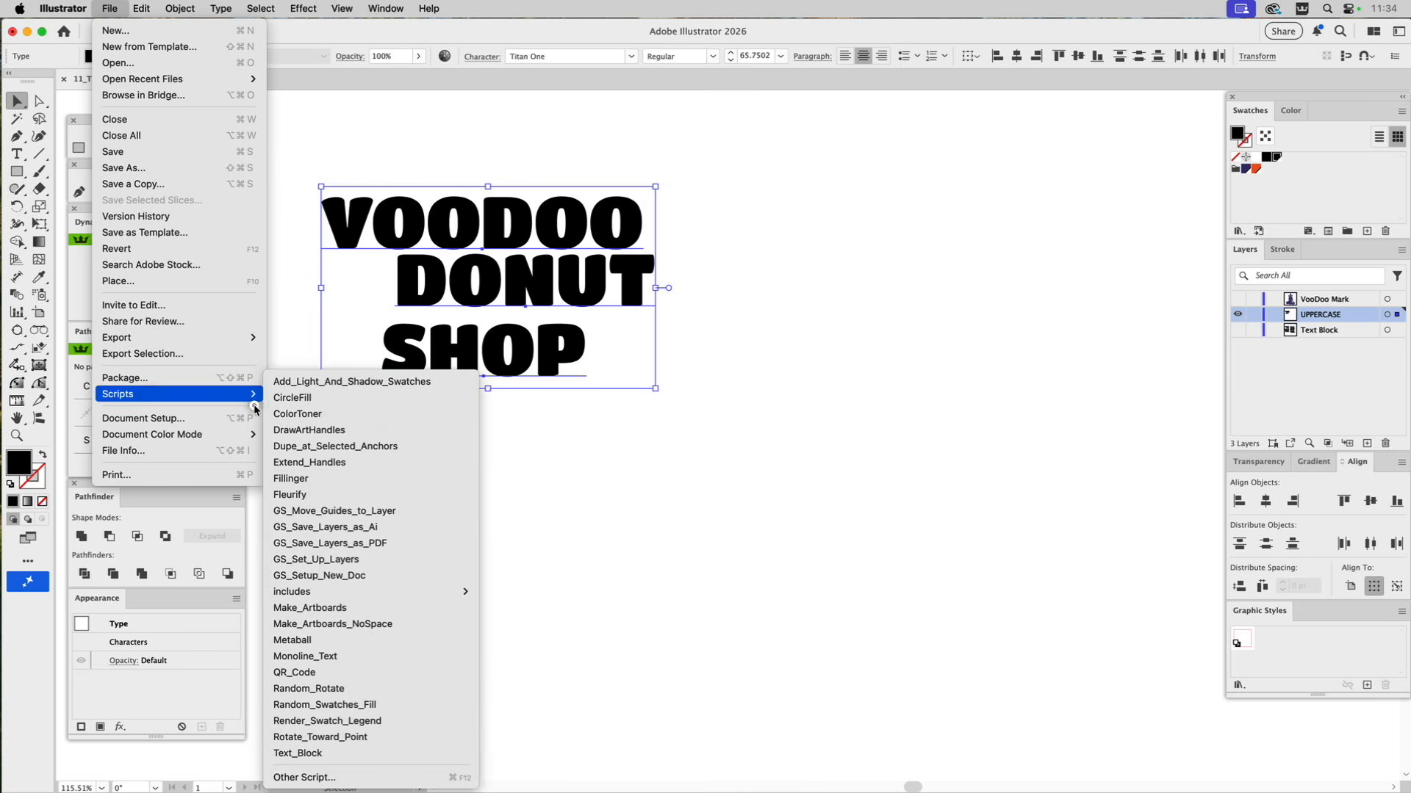
left_click(311, 755)
double_click(610, 292)
type("200")
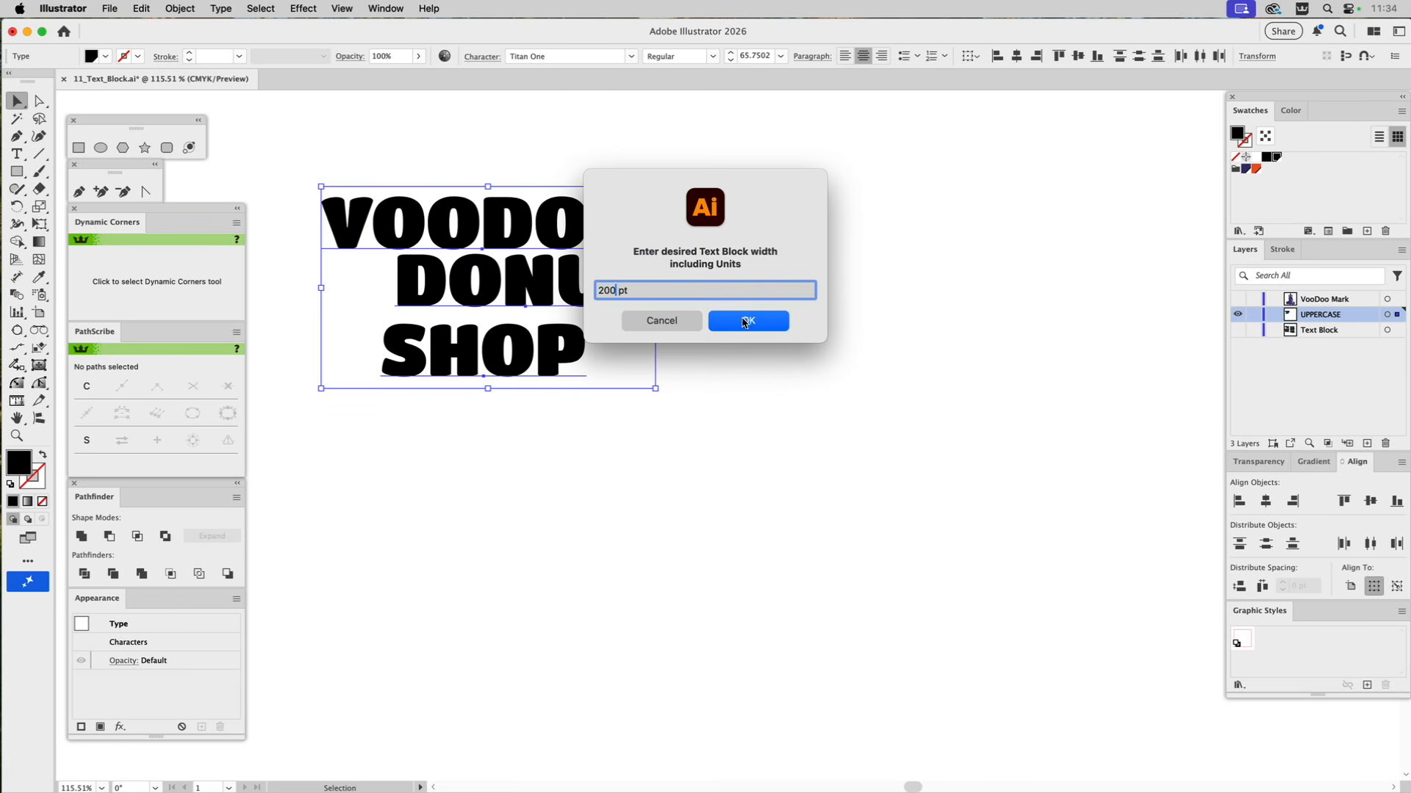
left_click(747, 320)
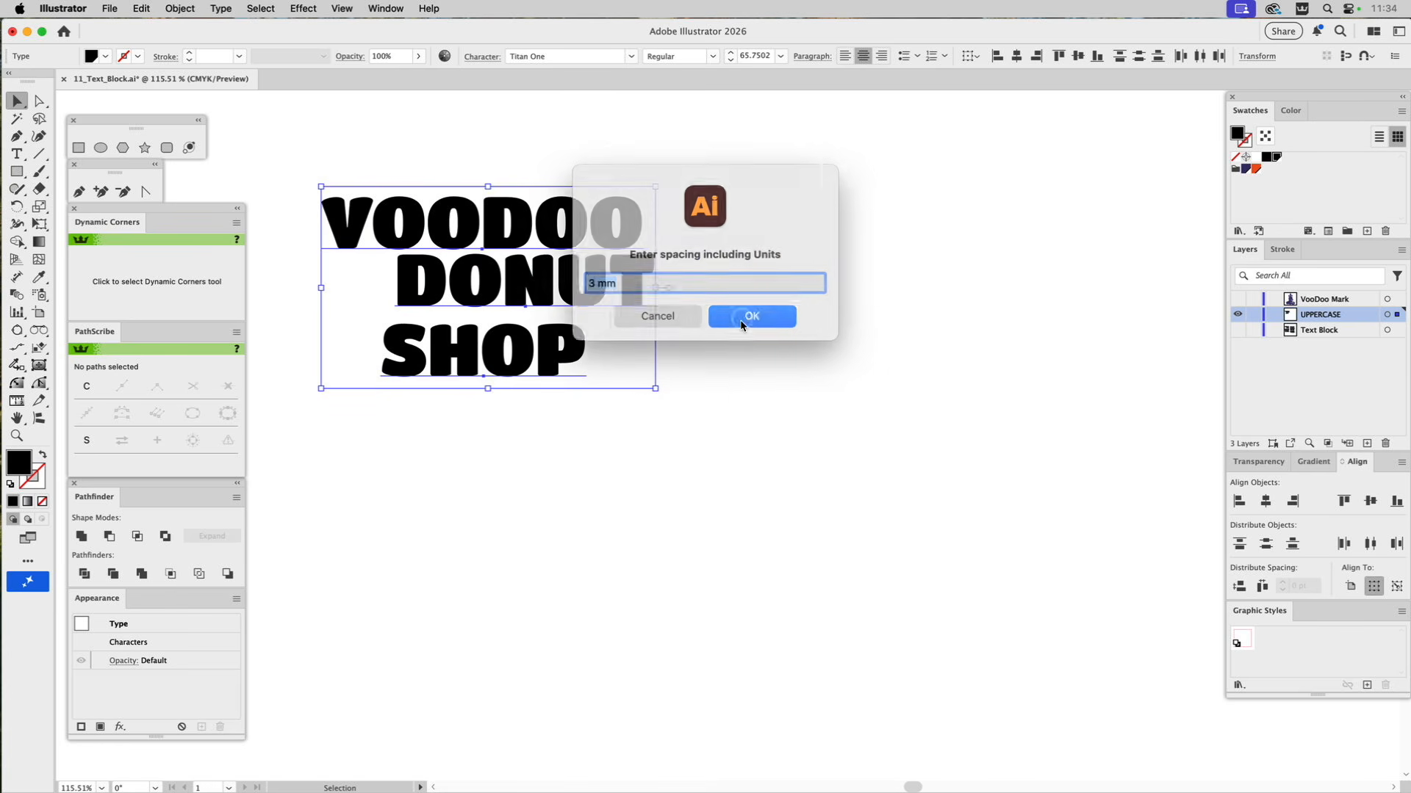
left_click(604, 280)
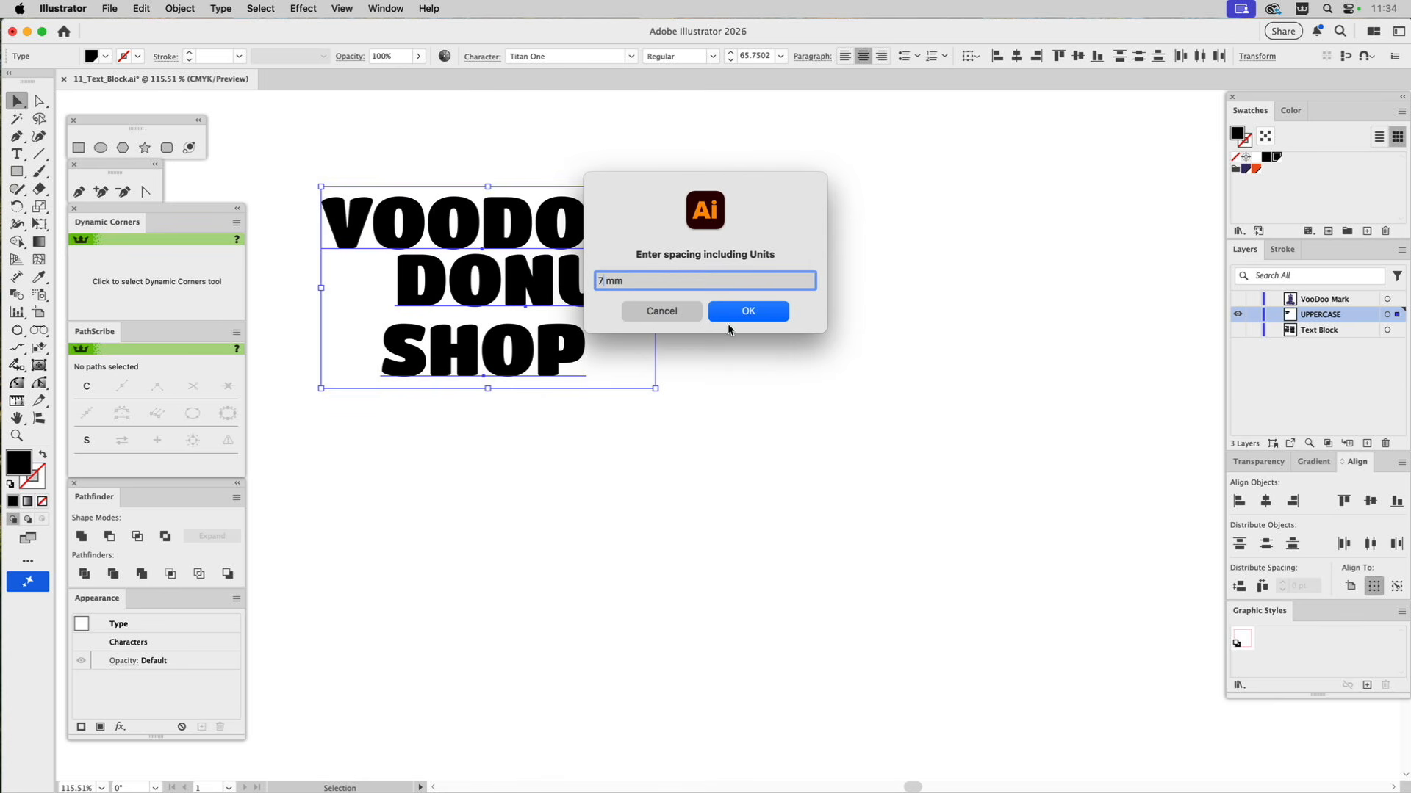
left_click(745, 313)
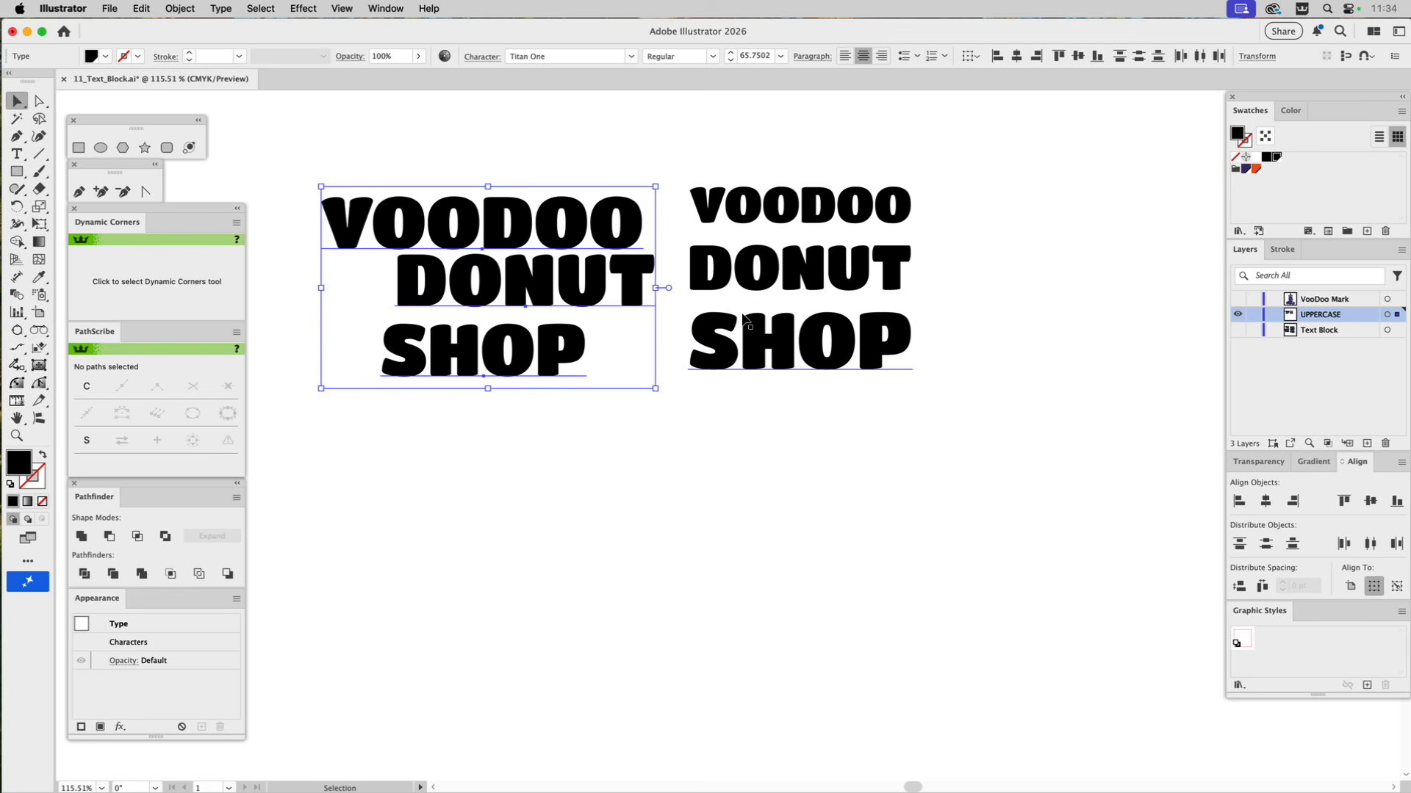
Move the new text block clear of the originals and, inside its group, nudge DONUT and SHOP up close beneath VOODOO.
left_click_drag(802, 274, 823, 360)
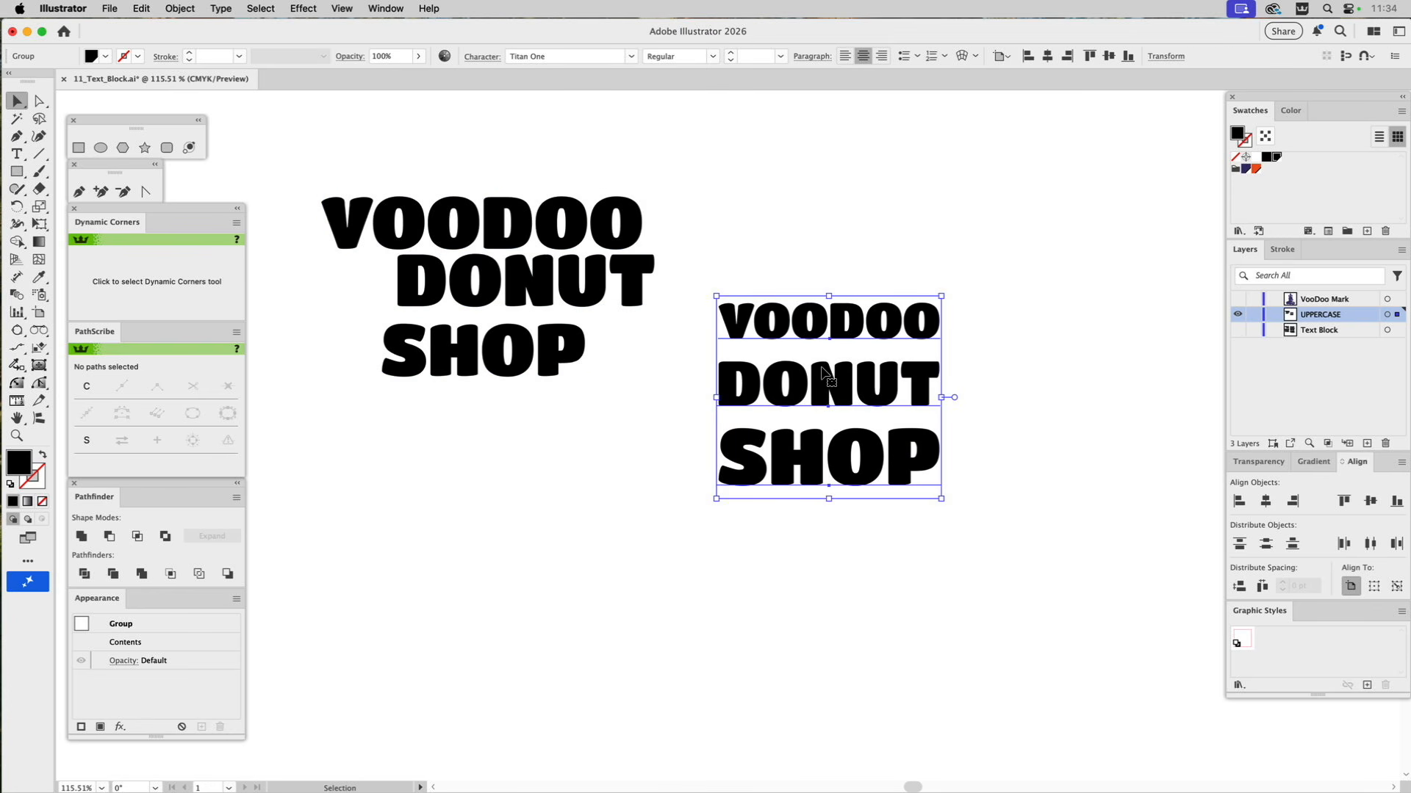
double_click(823, 371)
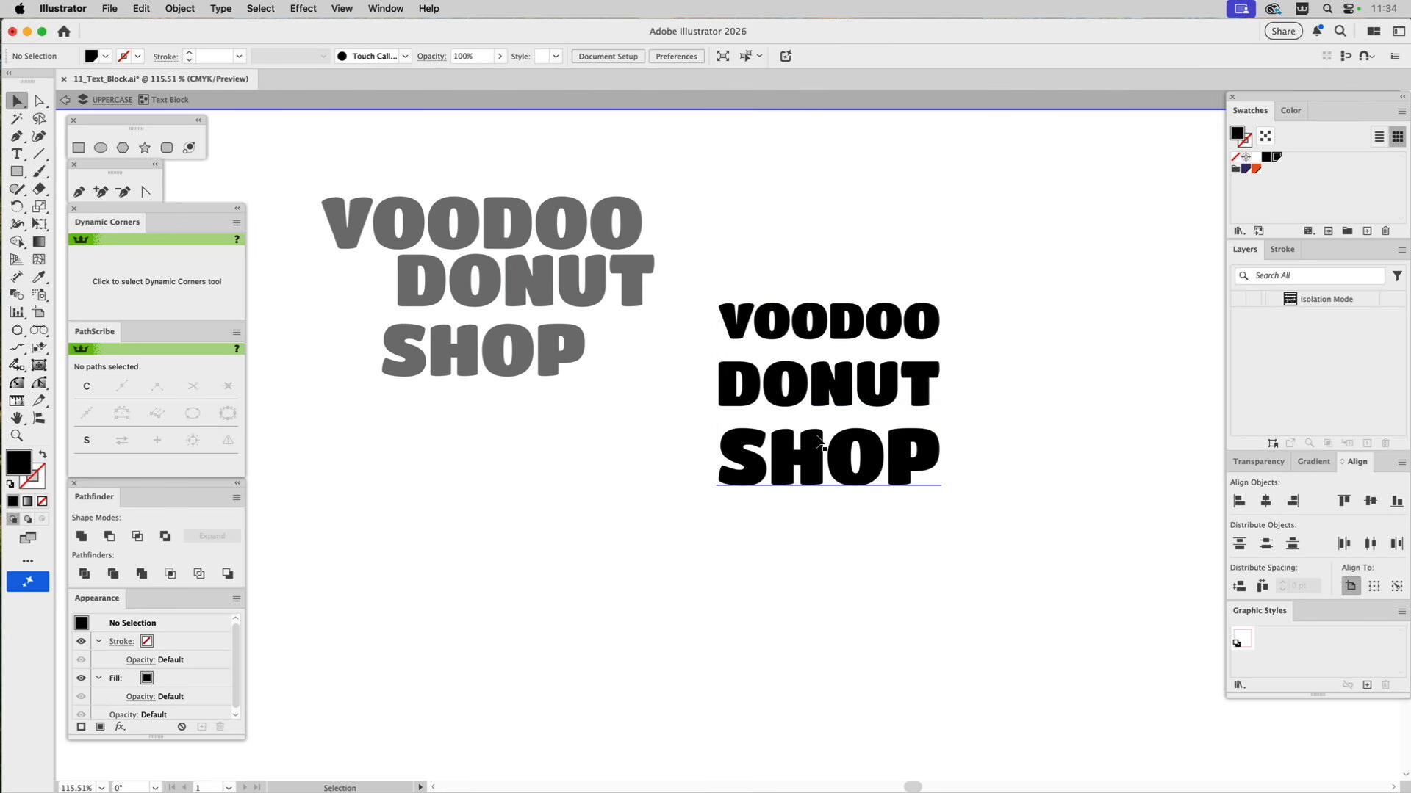
left_click(817, 437)
left_click(821, 383, "shift")
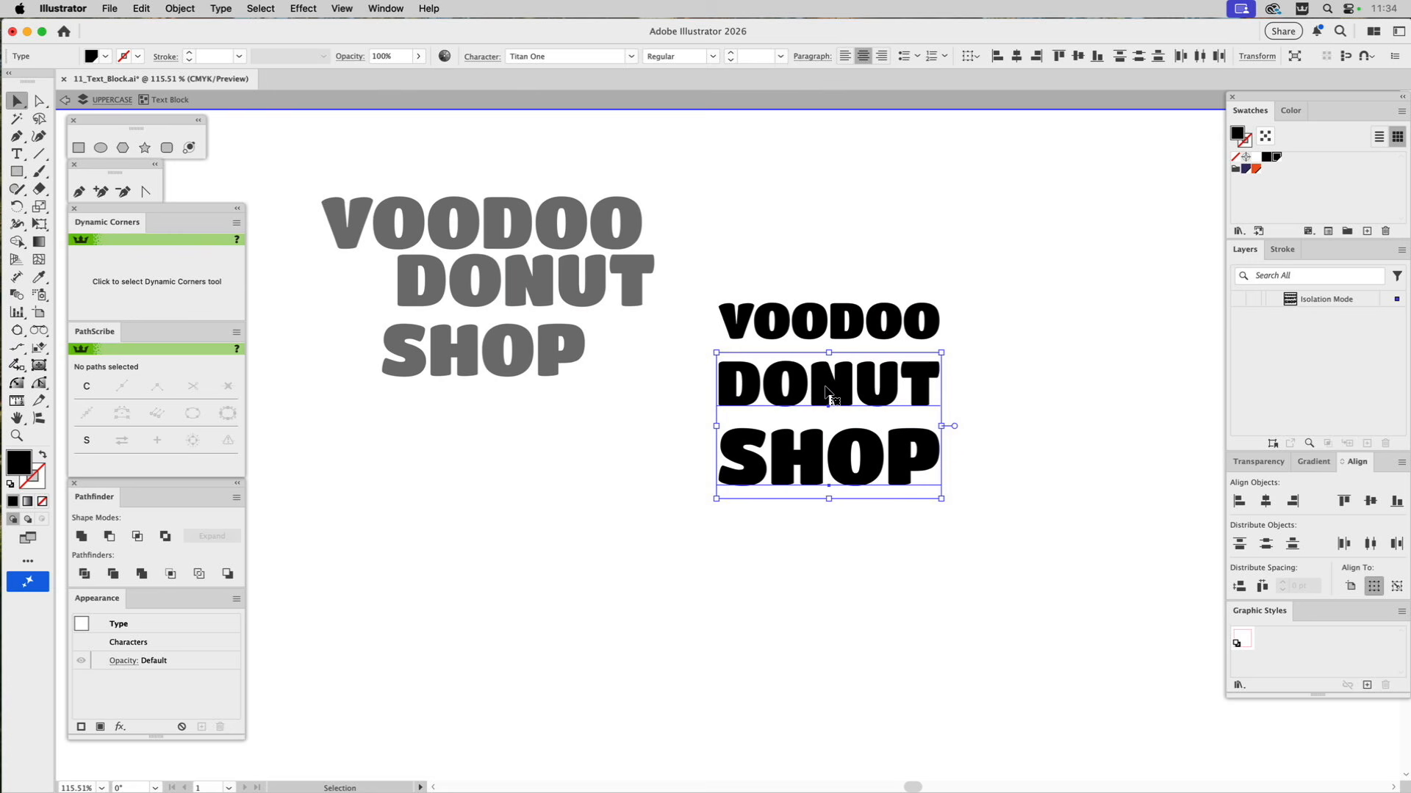
key("Up")
key("Up")
key("Up")
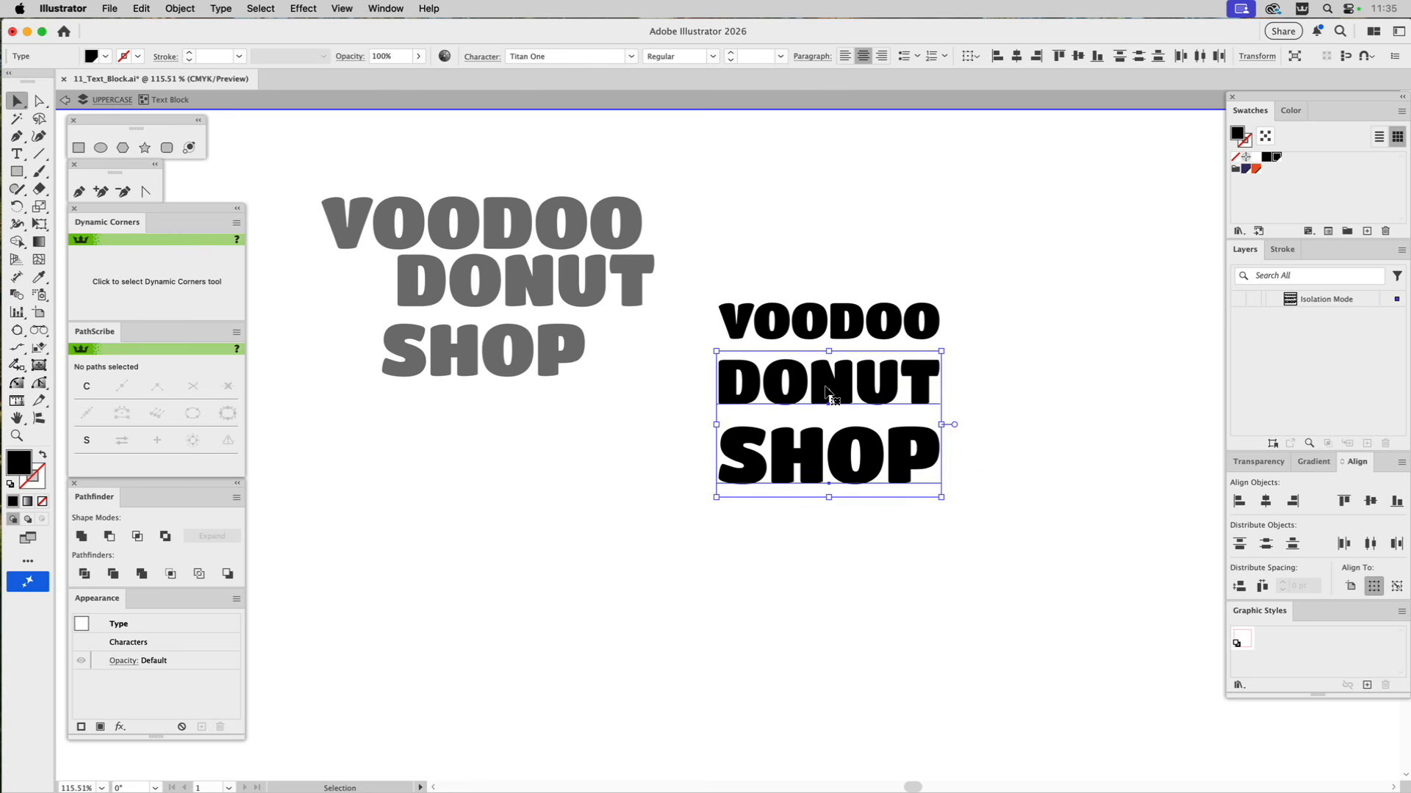
key("Up")
key("Up")
key("Up")
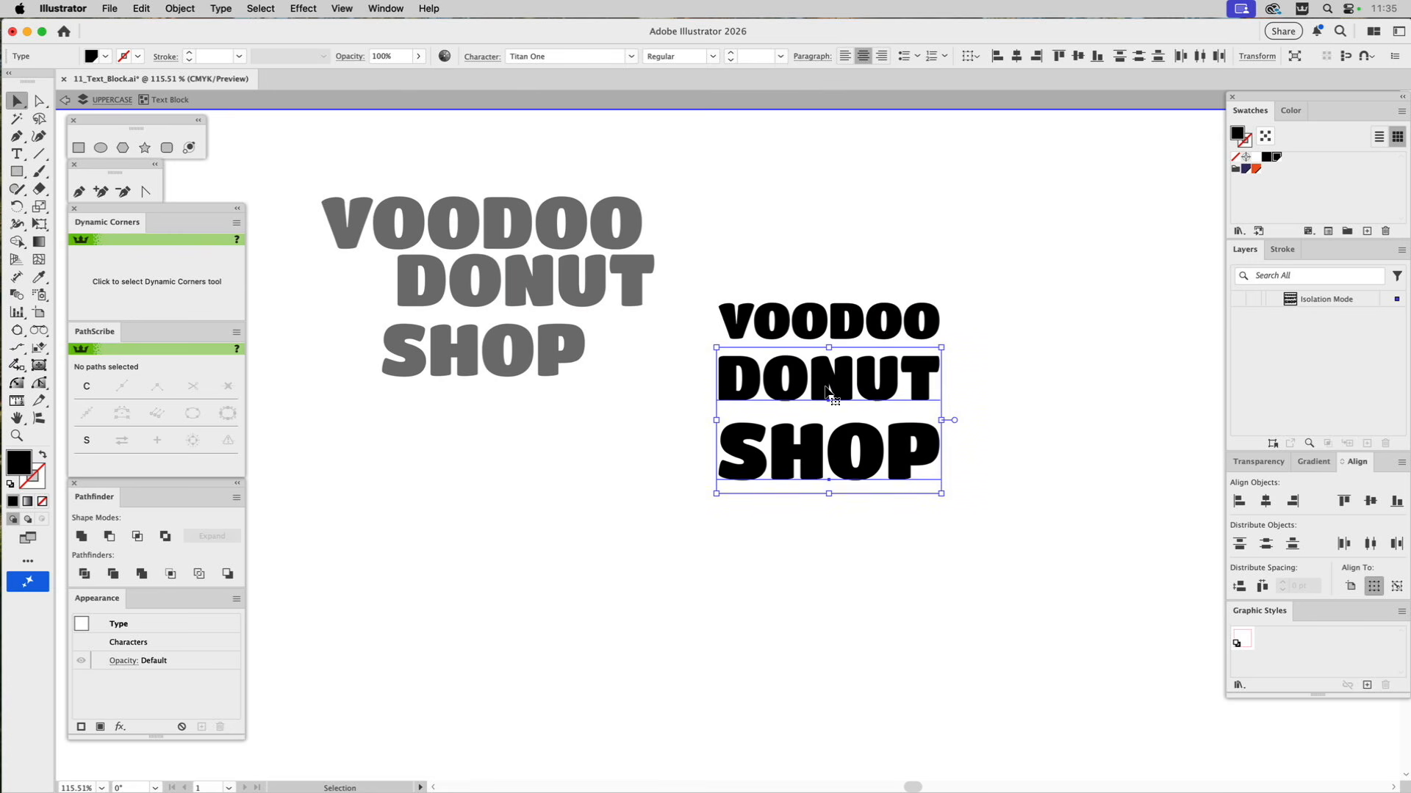
key("Up")
key("Up")
key("Up")
key("Up")
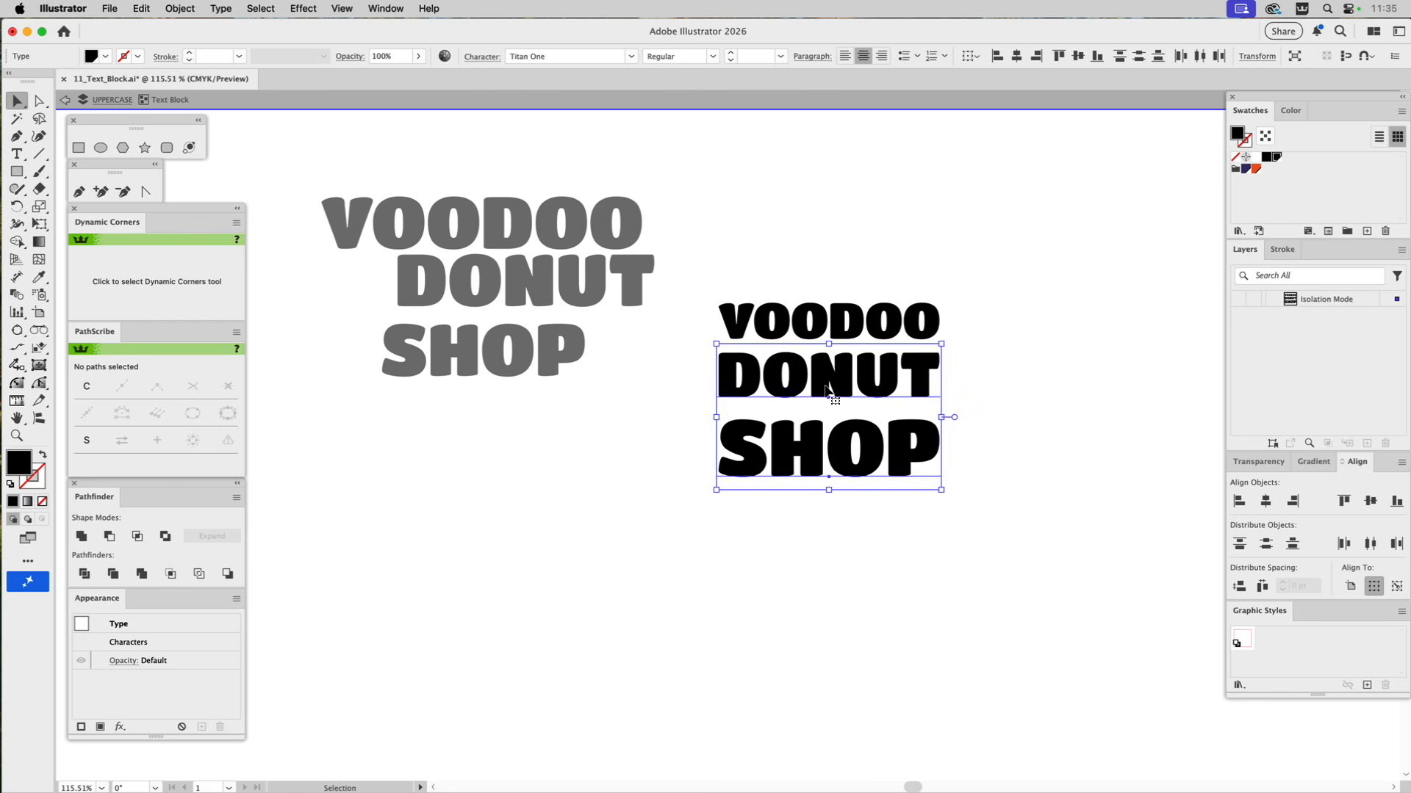
key("Up")
key("Up")
key("Up")
key("Up")
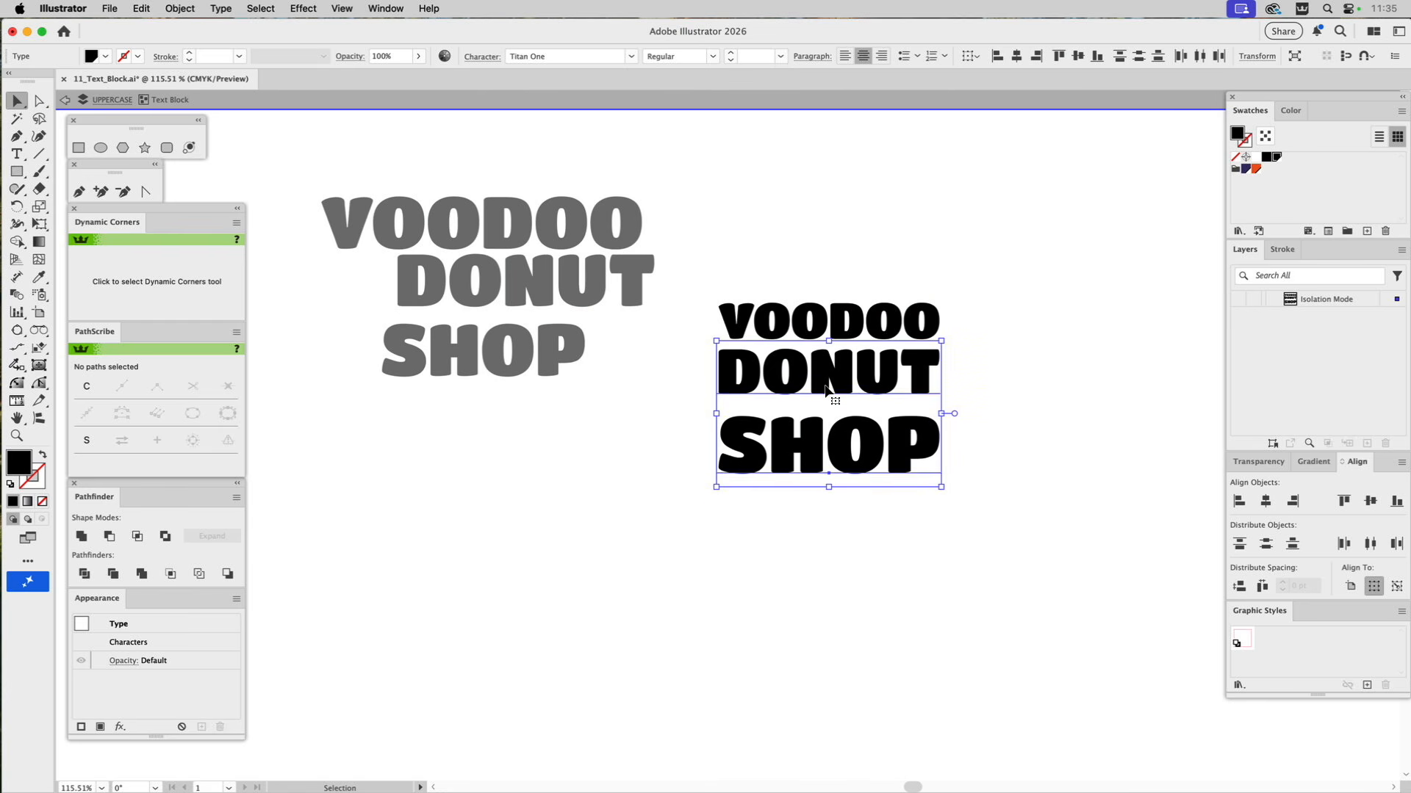
key("Up")
key("Up")
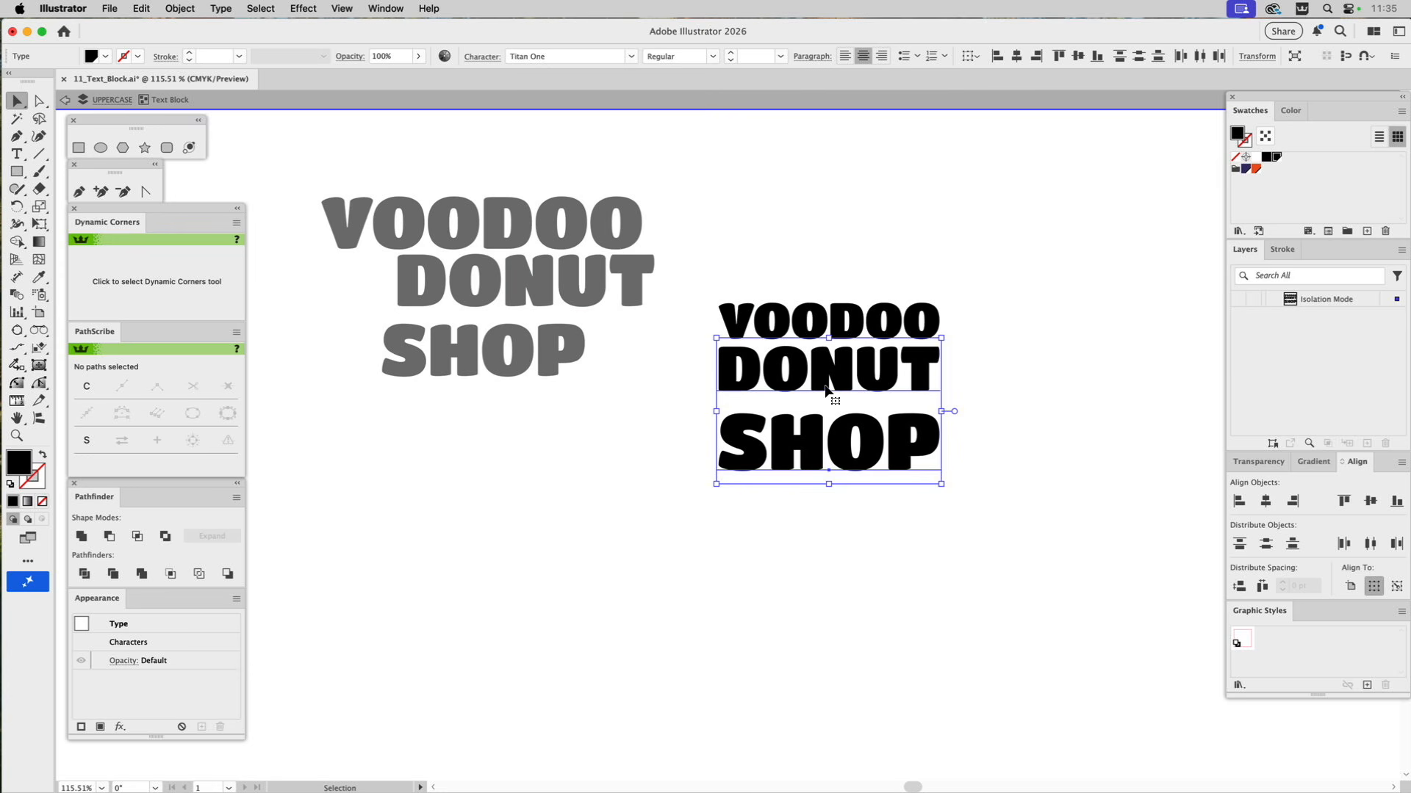
Move SHOP straight up until it sits close beneath DONUT, and exit the group's isolation mode.
left_click(838, 378, "shift")
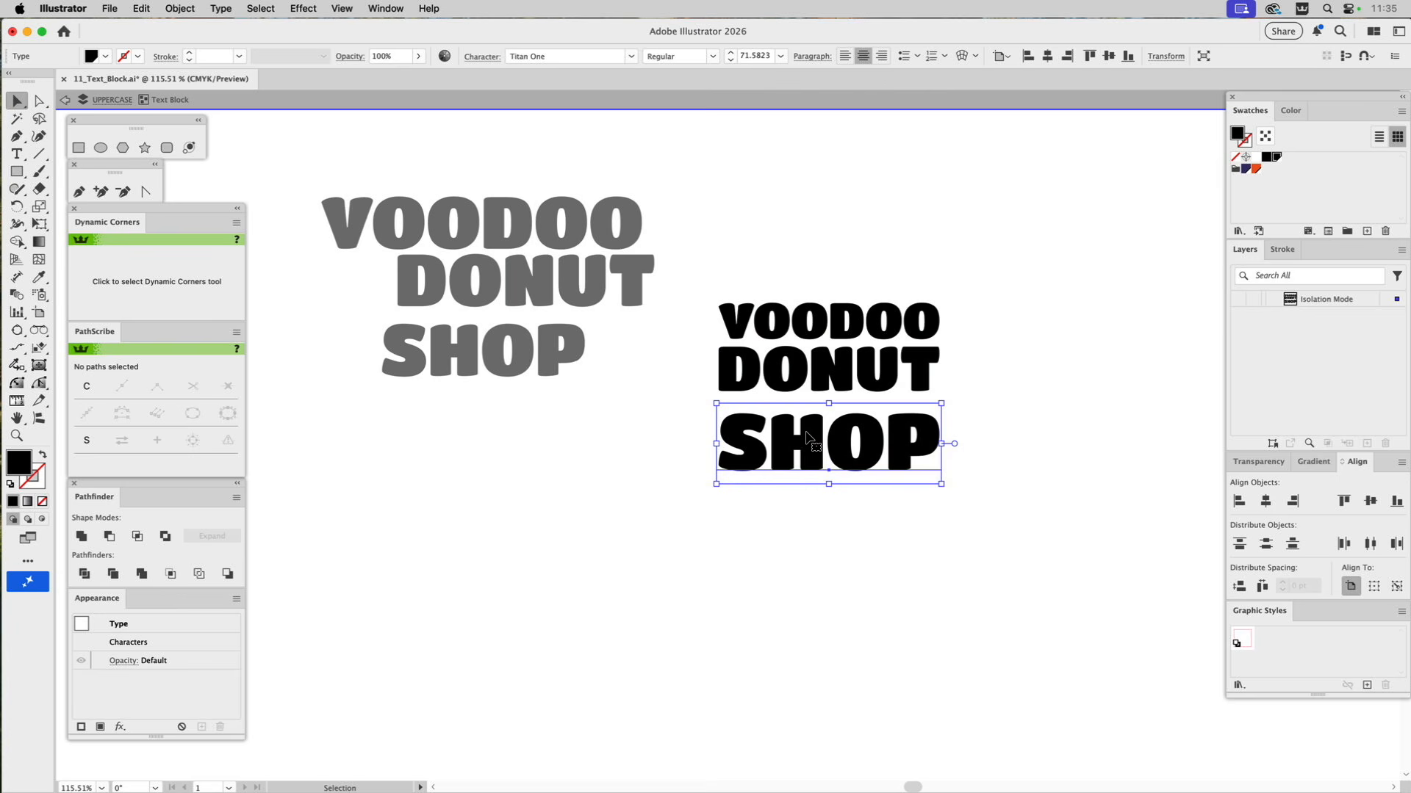
left_click_drag(806, 438, 807, 419)
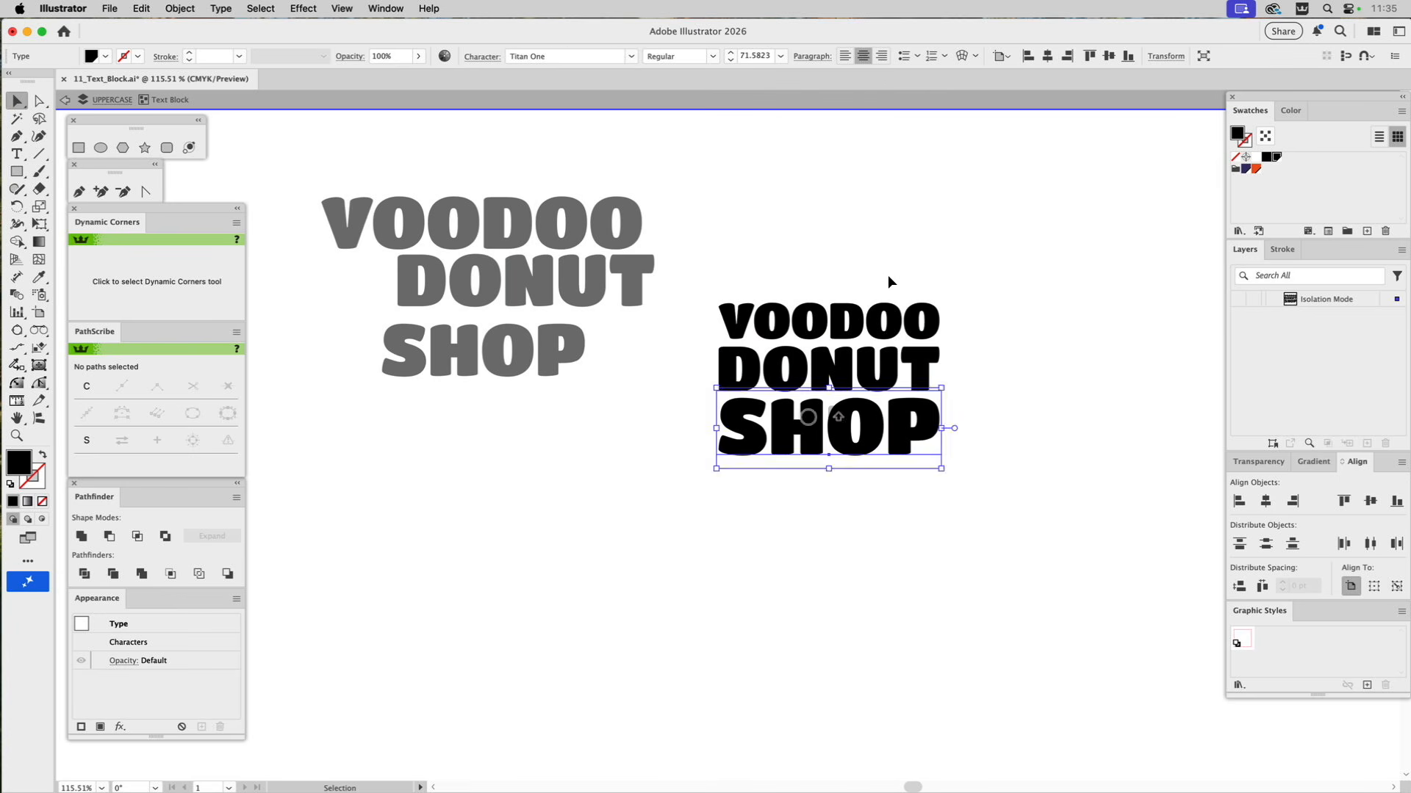
left_click(887, 236)
double_click(886, 237)
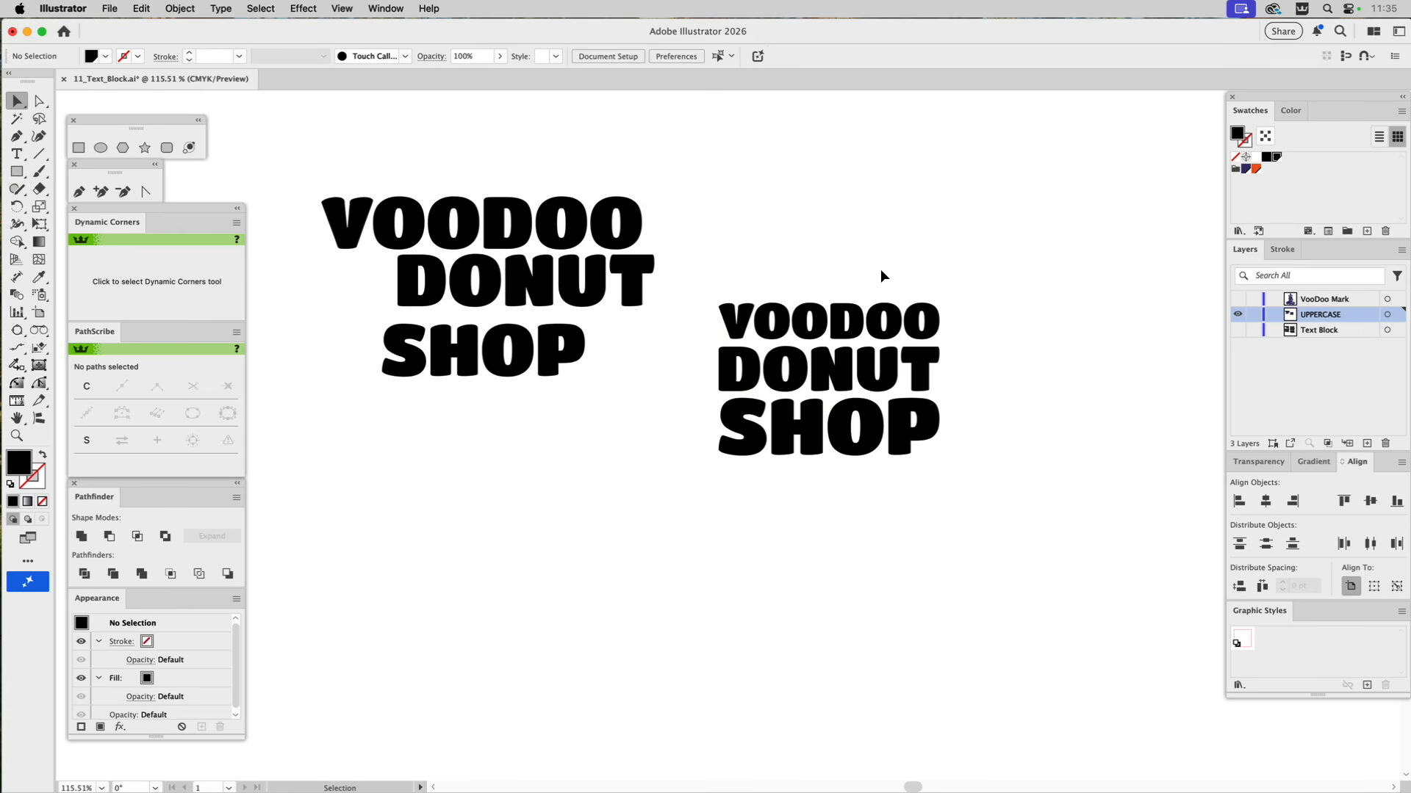
Delete the three original text lines and move the text block toward the middle of the canvas.
left_click_drag(621, 164, 403, 392)
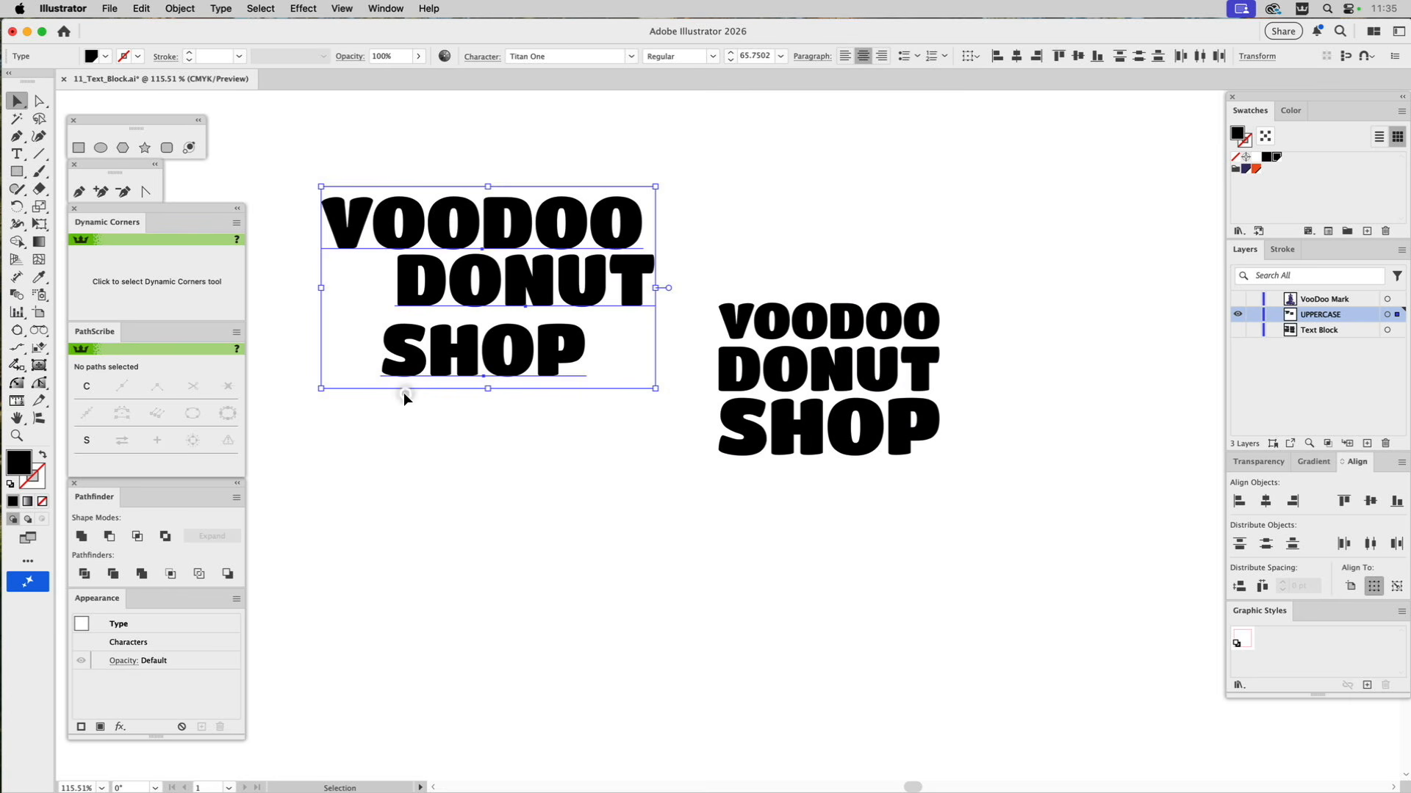
key("Delete")
left_click_drag(776, 319, 606, 300)
Show the VooDoo Mark layer, then enlarge the text block proportionally and position it beside the character's head.
left_click(1237, 299)
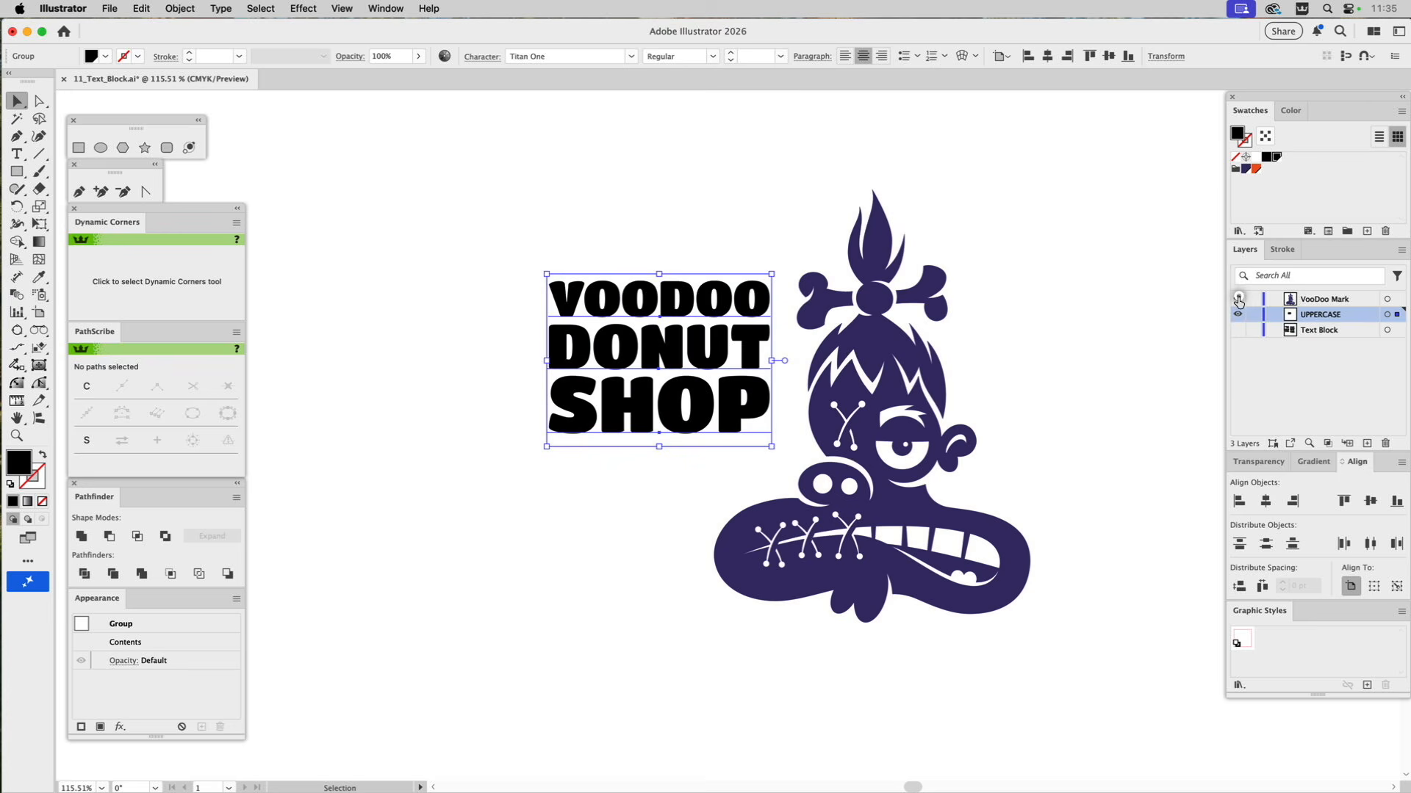
left_click_drag(752, 331, 778, 391)
left_click_drag(573, 332, 488, 287)
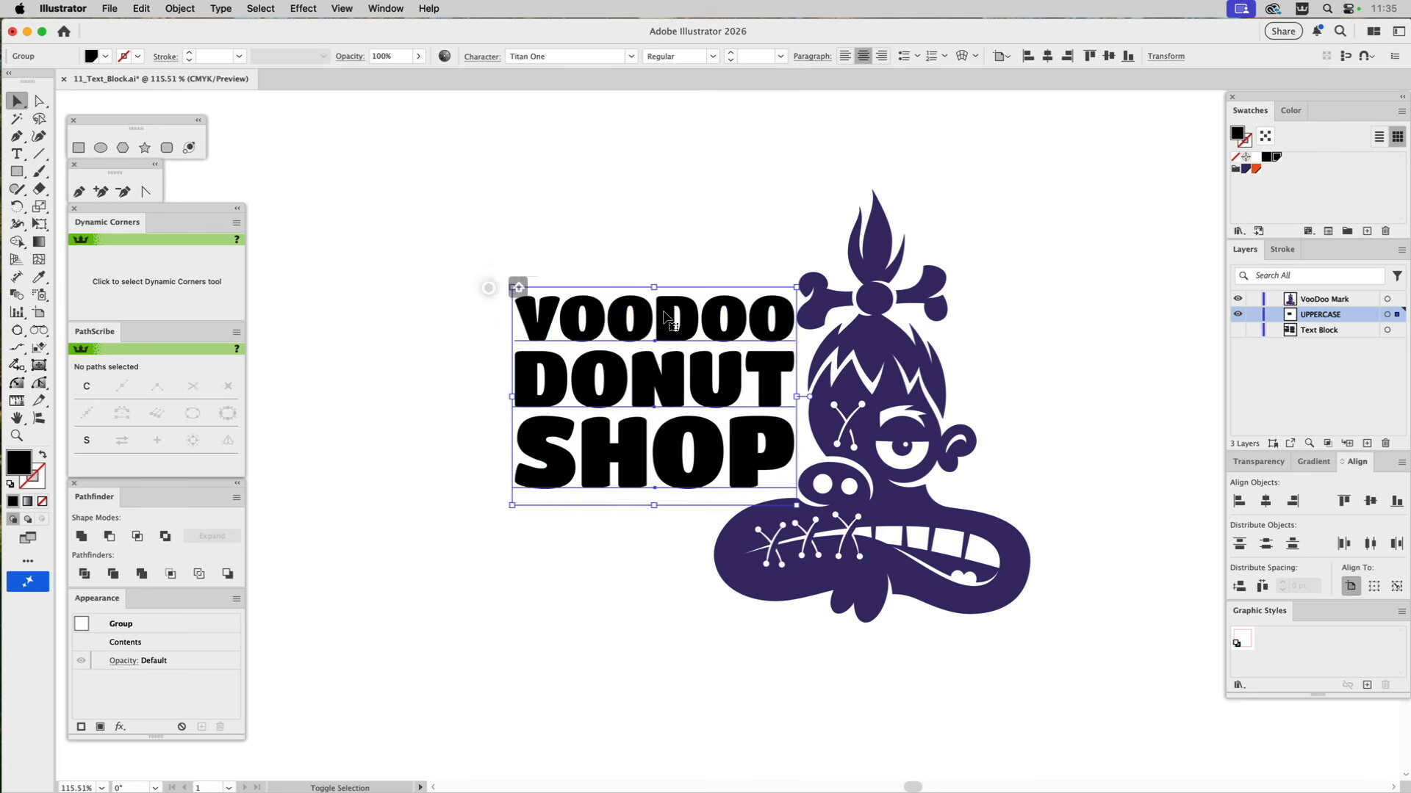
left_click_drag(759, 321, 755, 323)
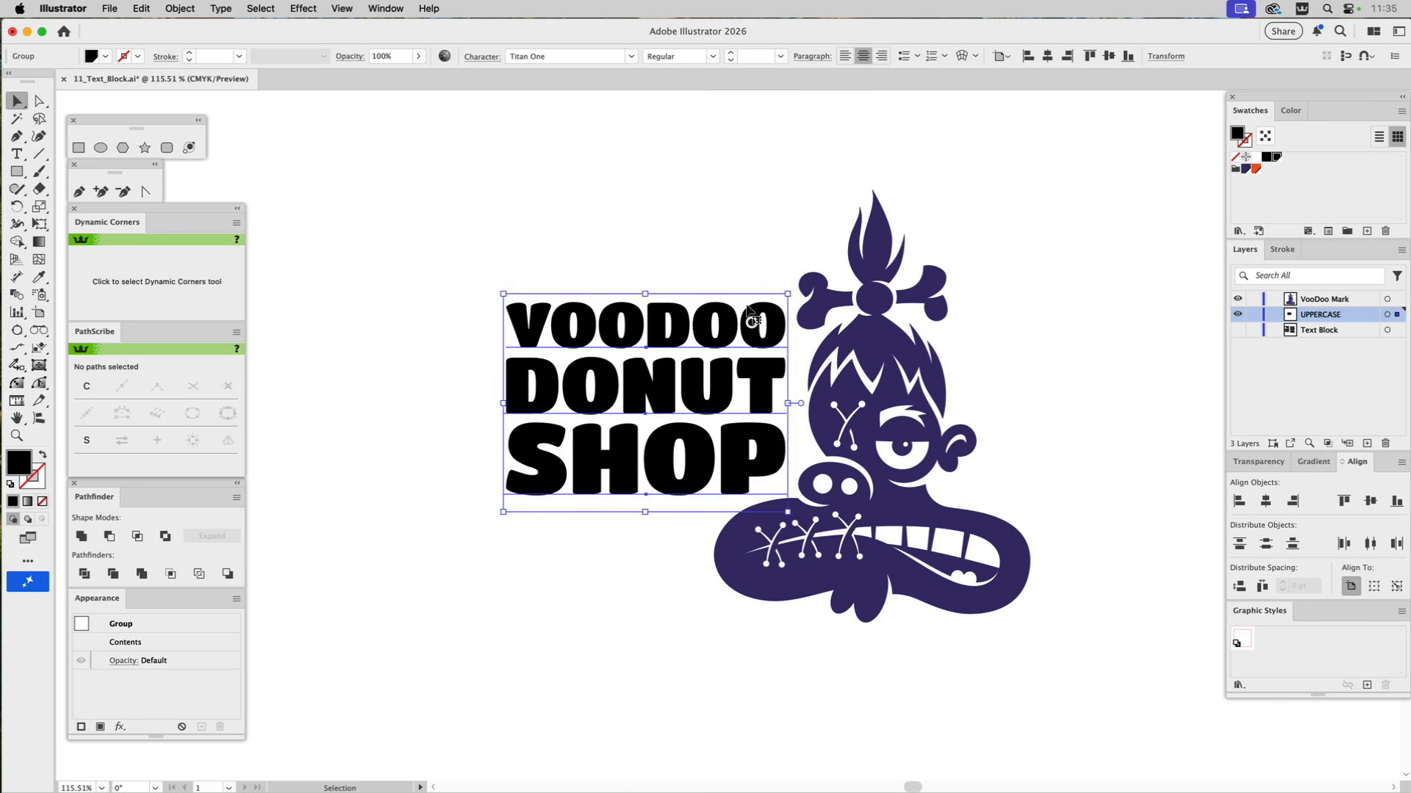
left_click(726, 247)
Fill the whole text block with the dark blue swatch matching the mark, and deselect it.
left_click(717, 314)
left_click(1246, 169)
left_click(679, 208)
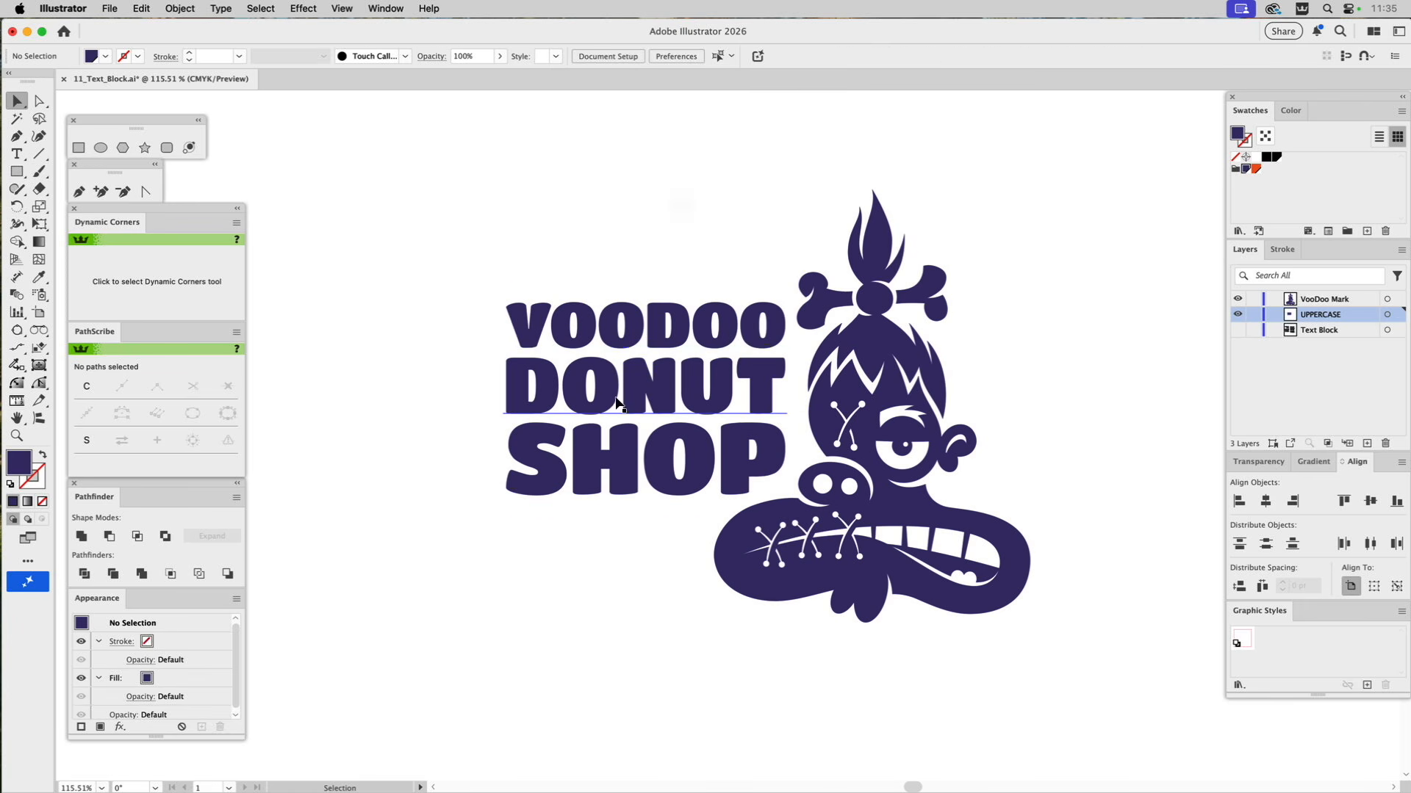
Recolor only the word DONUT inside the text block with the orange-red swatch, and deselect it.
key("a")
left_click(617, 403)
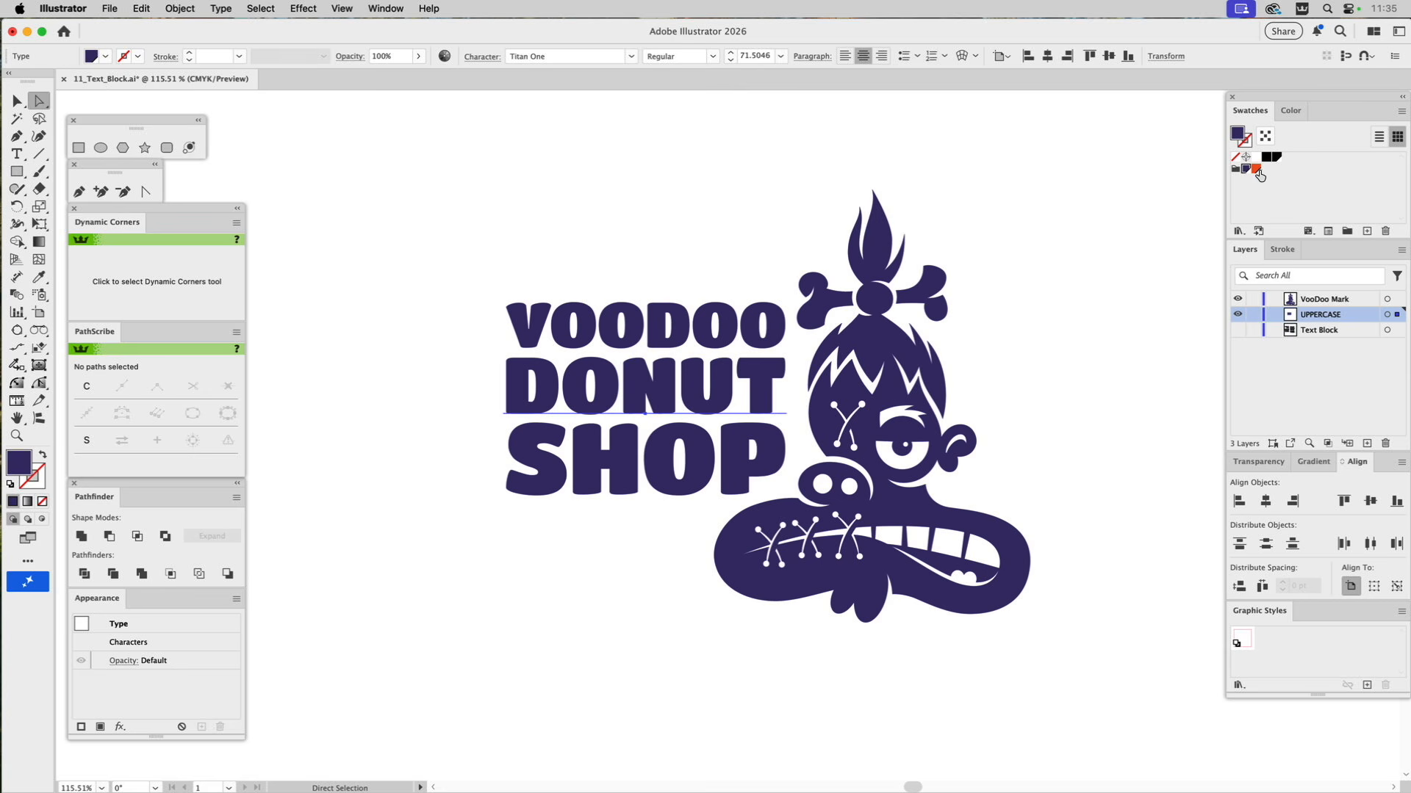
left_click(1256, 169)
left_click(758, 147)
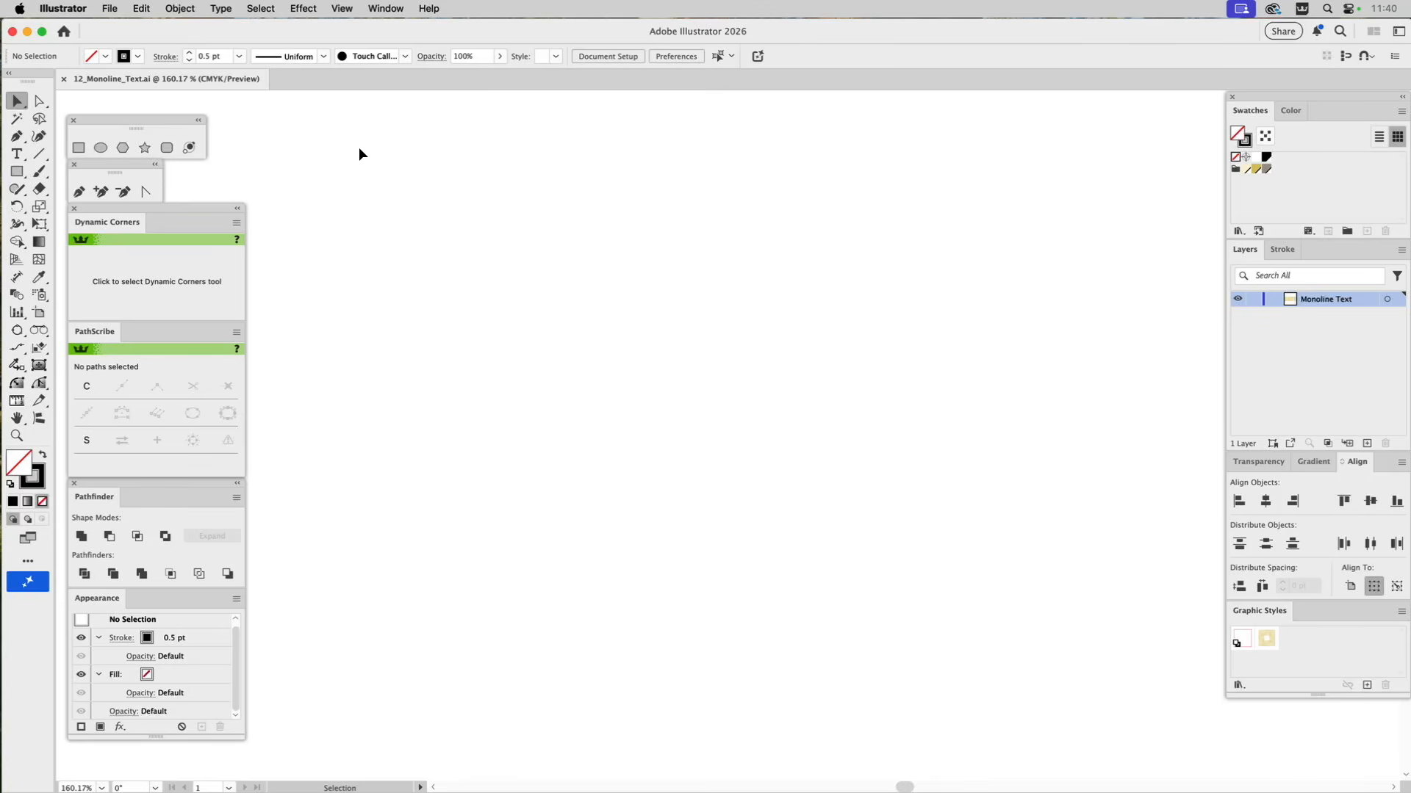
Run the Monoline_Text script with a font size of 68 pt and the text "MoonBASE 712".
left_click(108, 8)
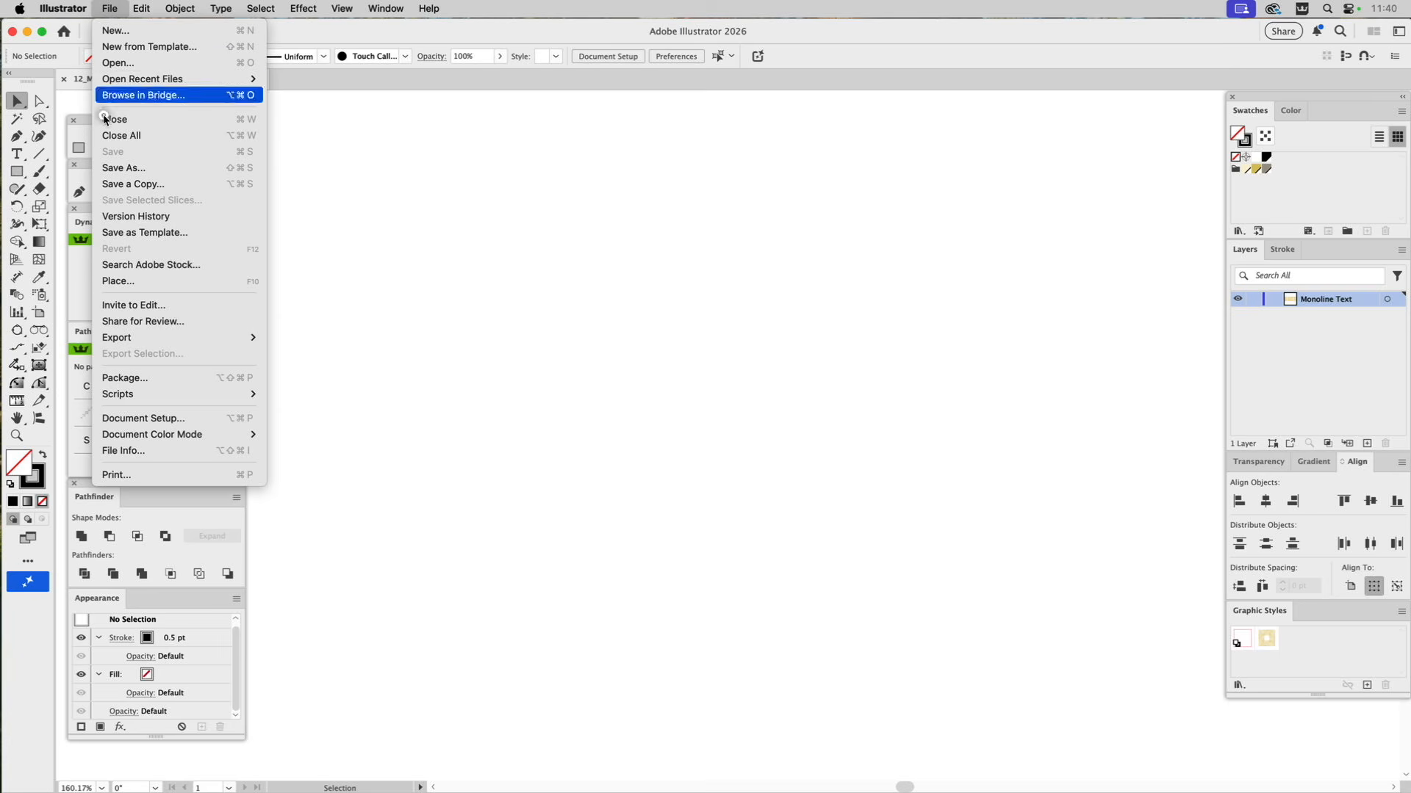
mouse_move(119, 395)
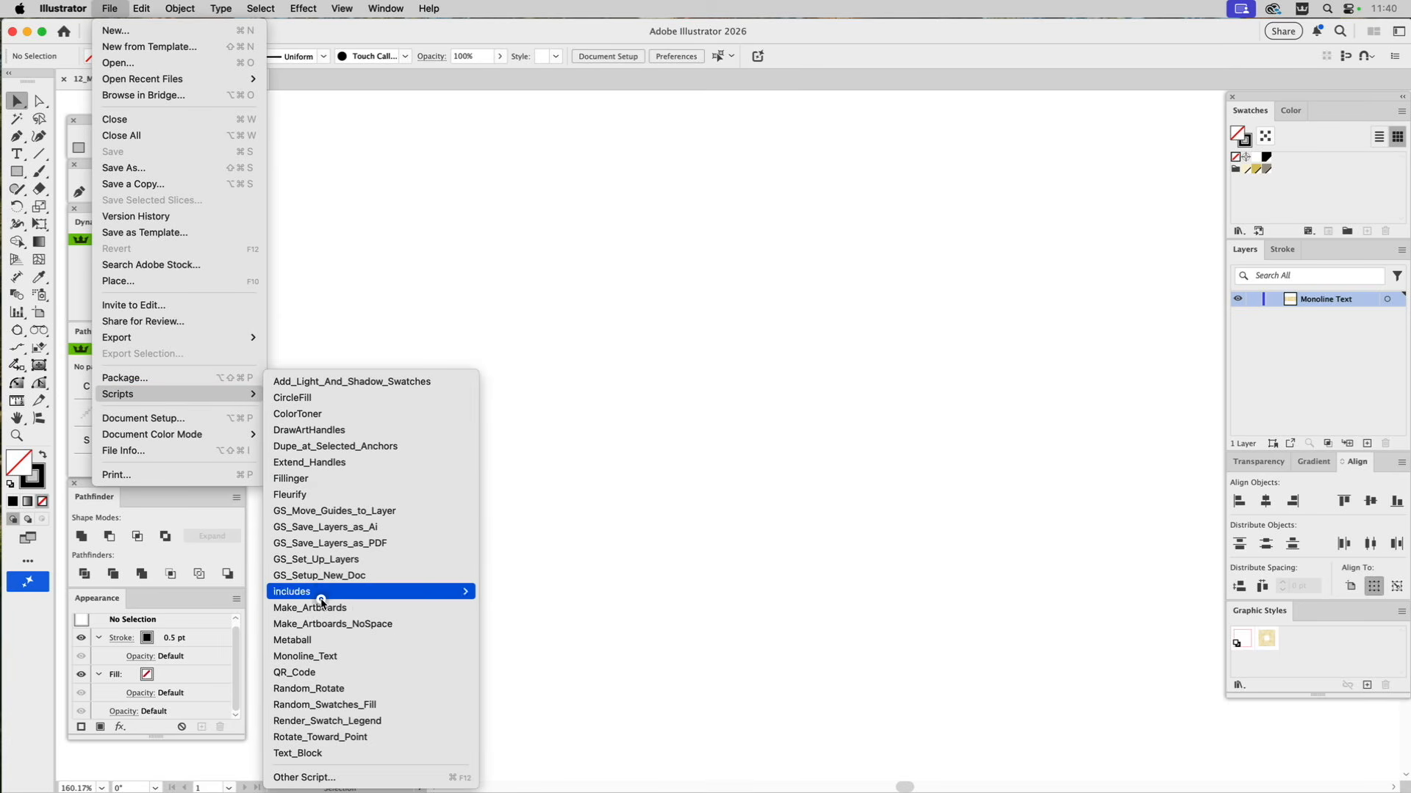
left_click(315, 658)
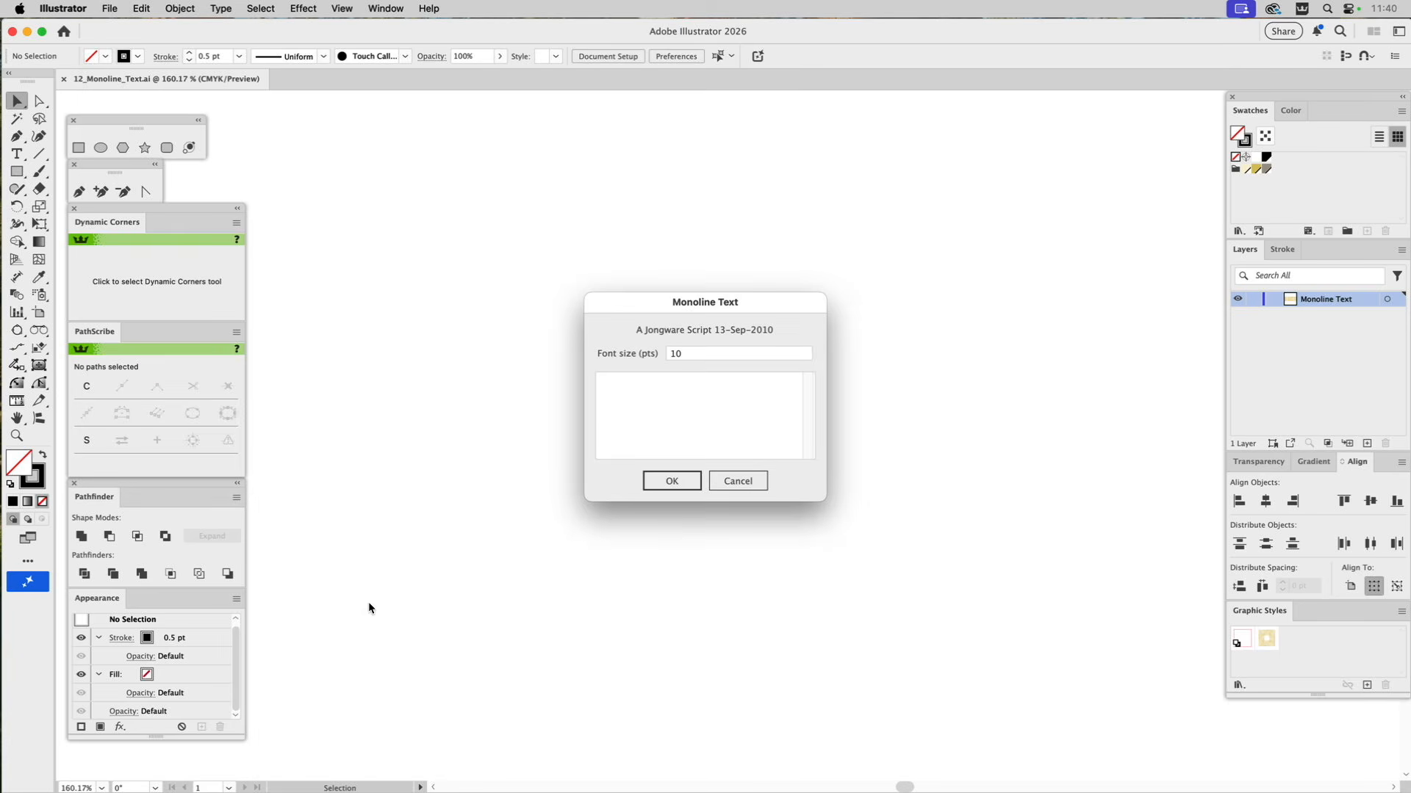
left_click(694, 351)
type("68")
left_click(642, 385)
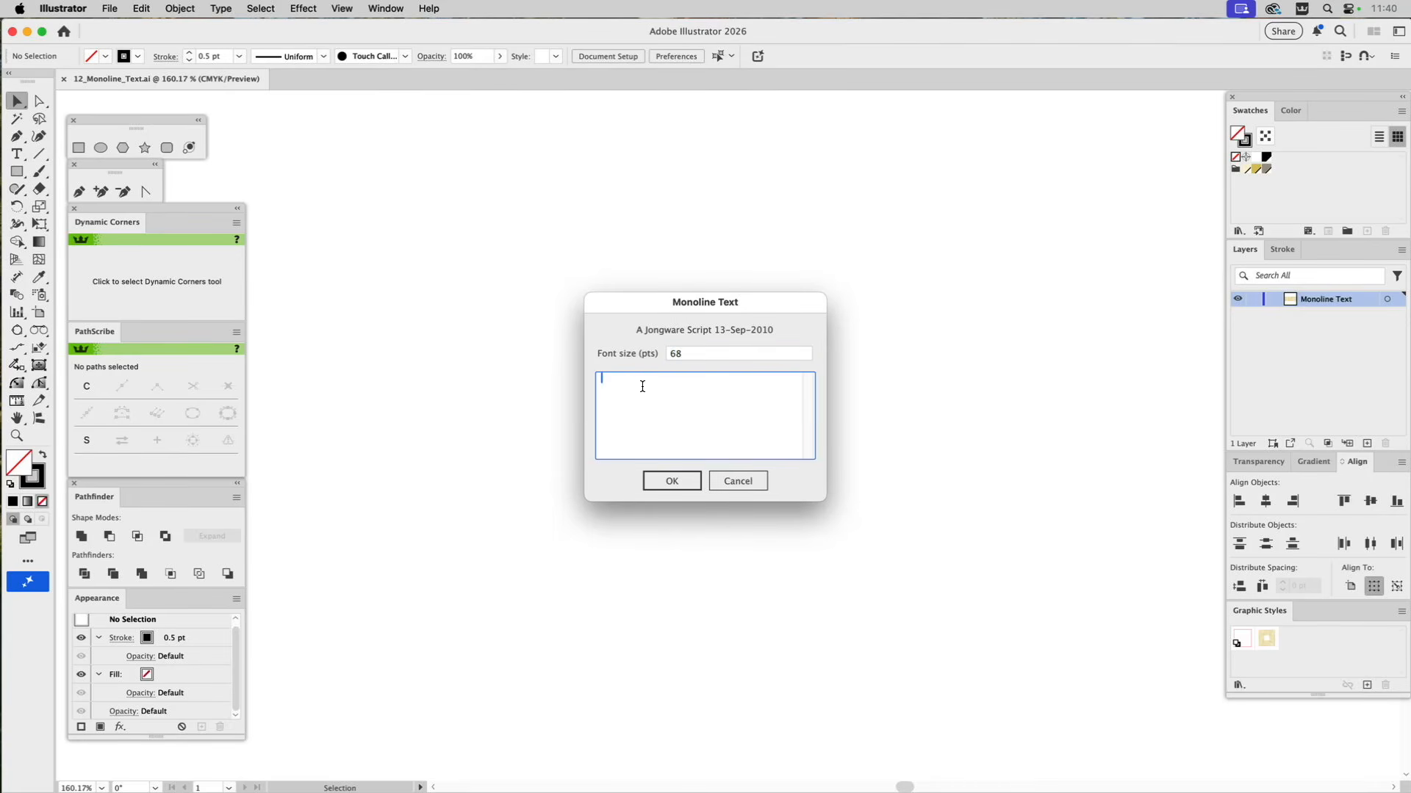
type("Mon")
key("BackSpace")
type("onBASE 712")
left_click(674, 484)
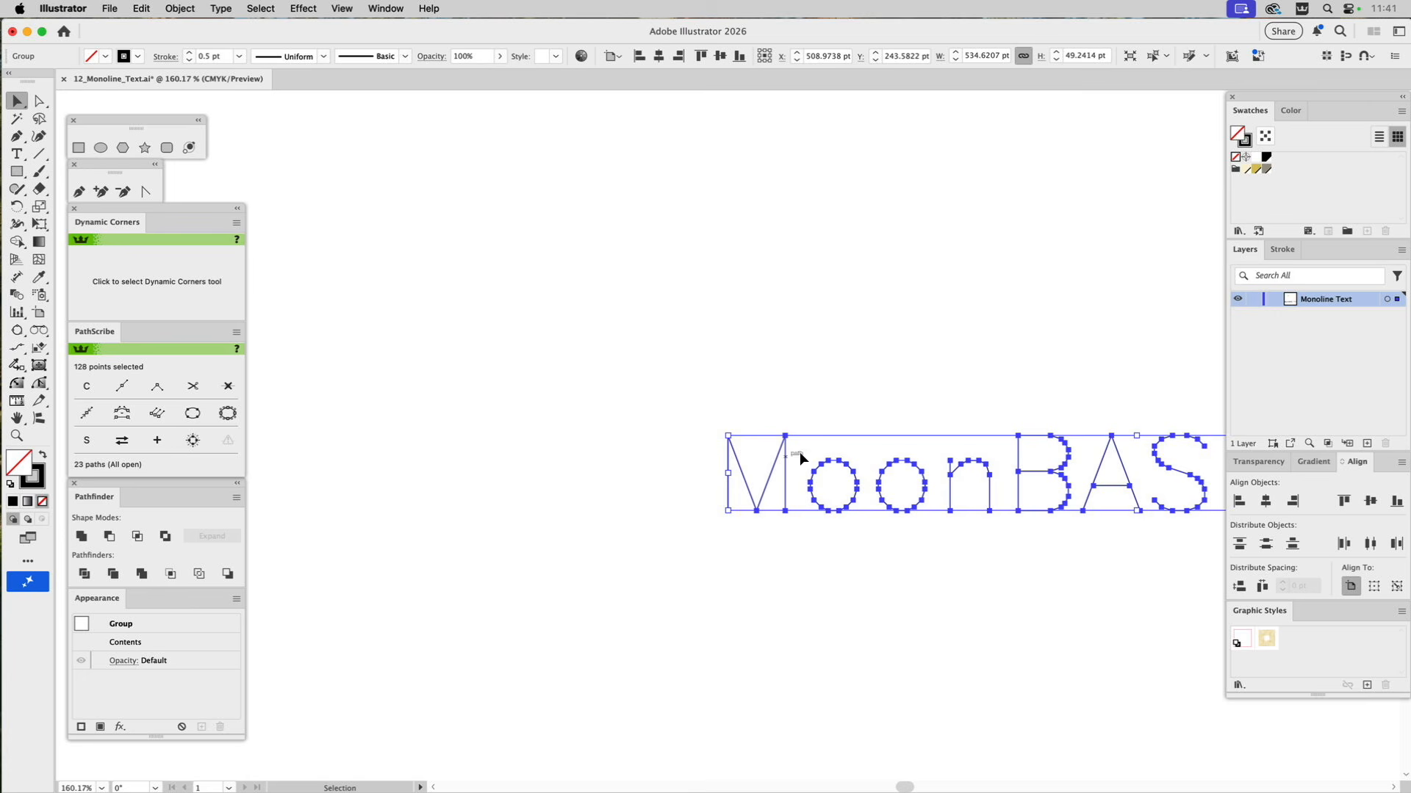
Move the monoline lettering left toward the middle of the canvas and deselect it.
key("super+0")
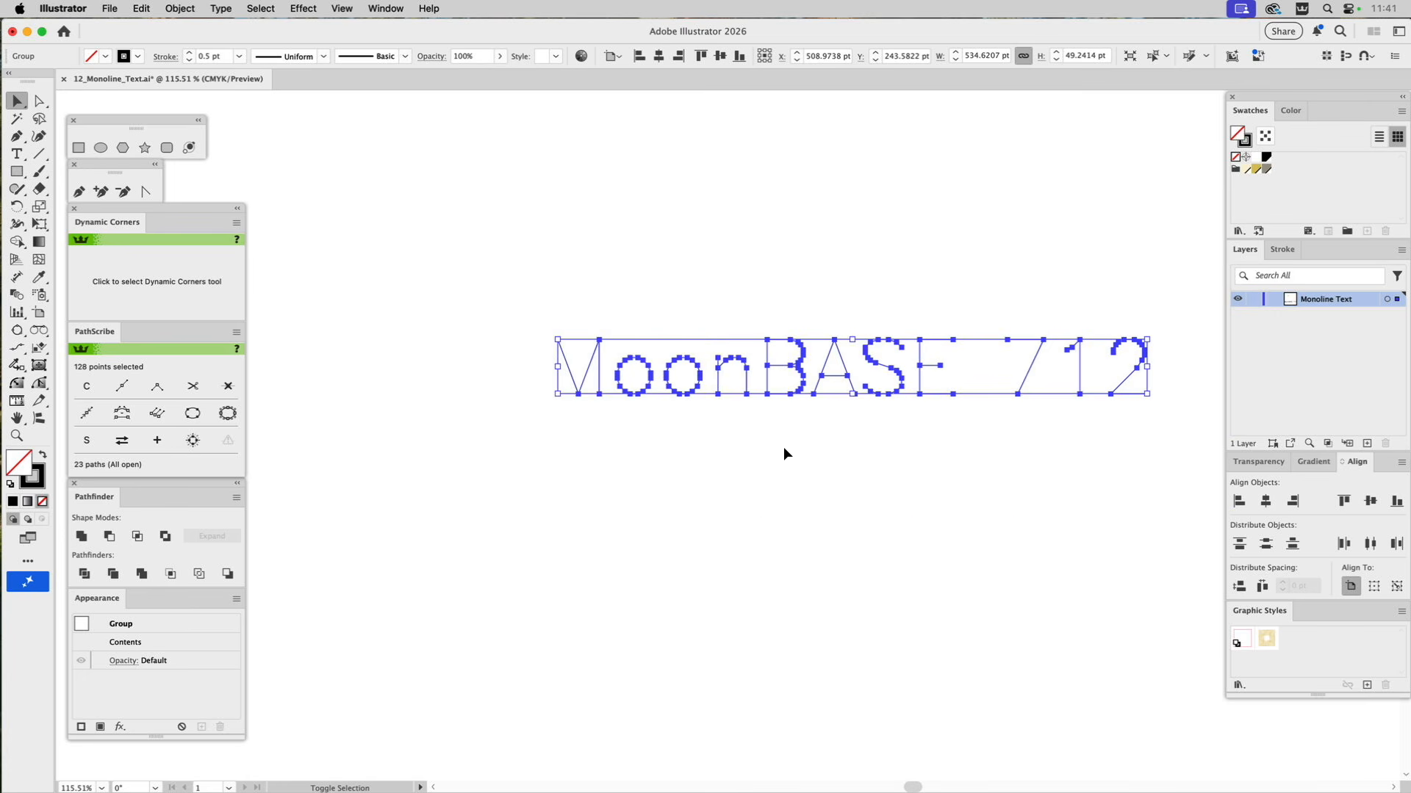
left_click_drag(716, 375, 595, 387)
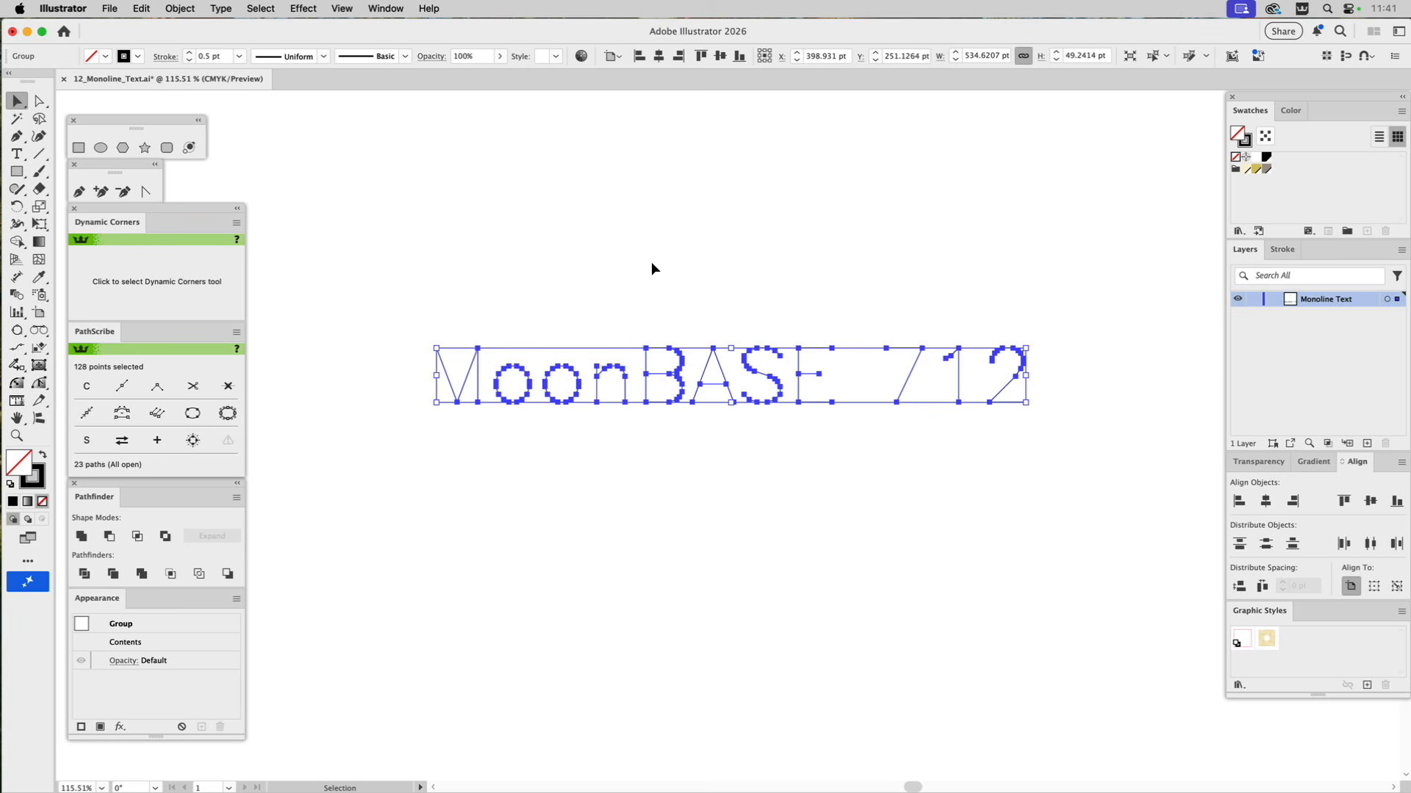
left_click(664, 270)
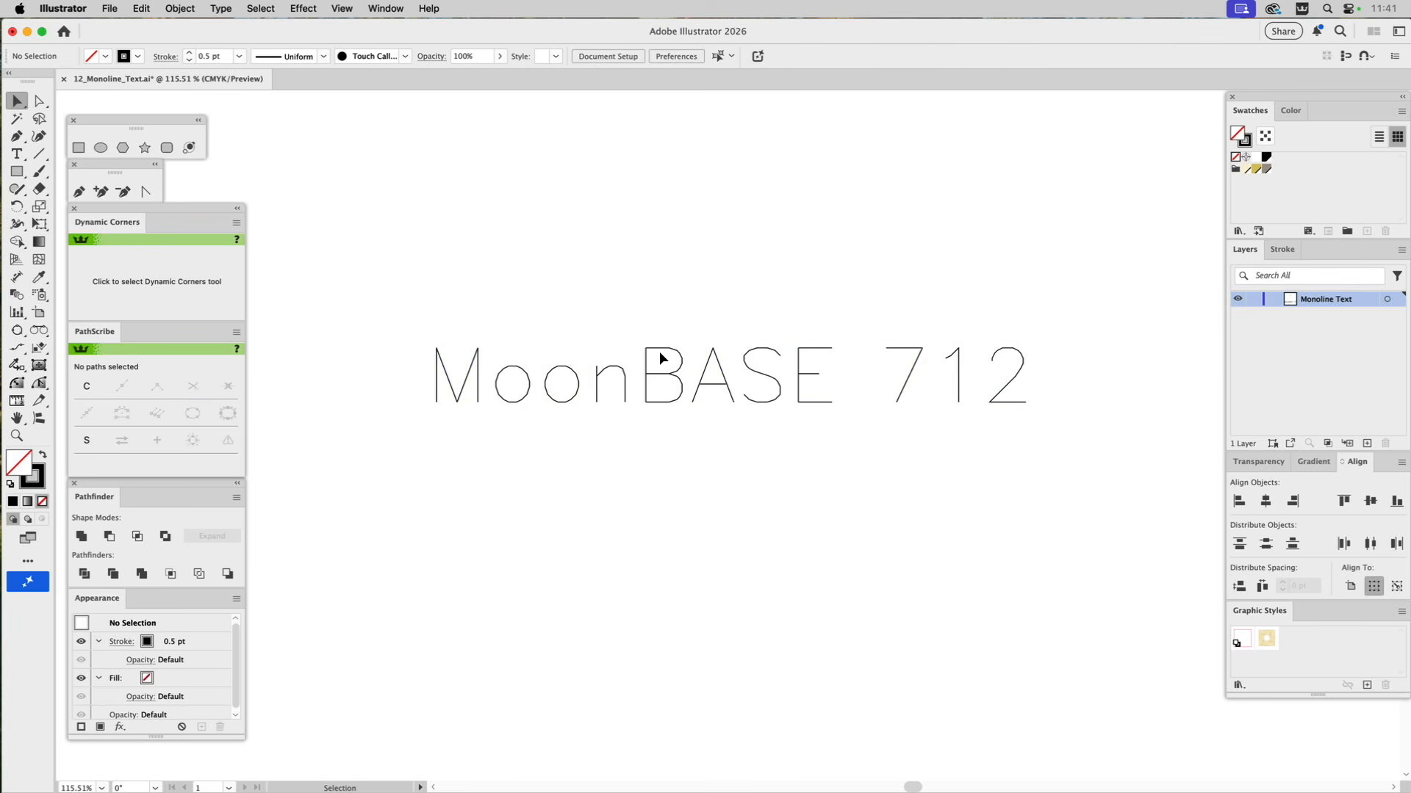
Try moving the right stem of the letter M about 5 pt to the right, undo the move, and deselect.
key("z")
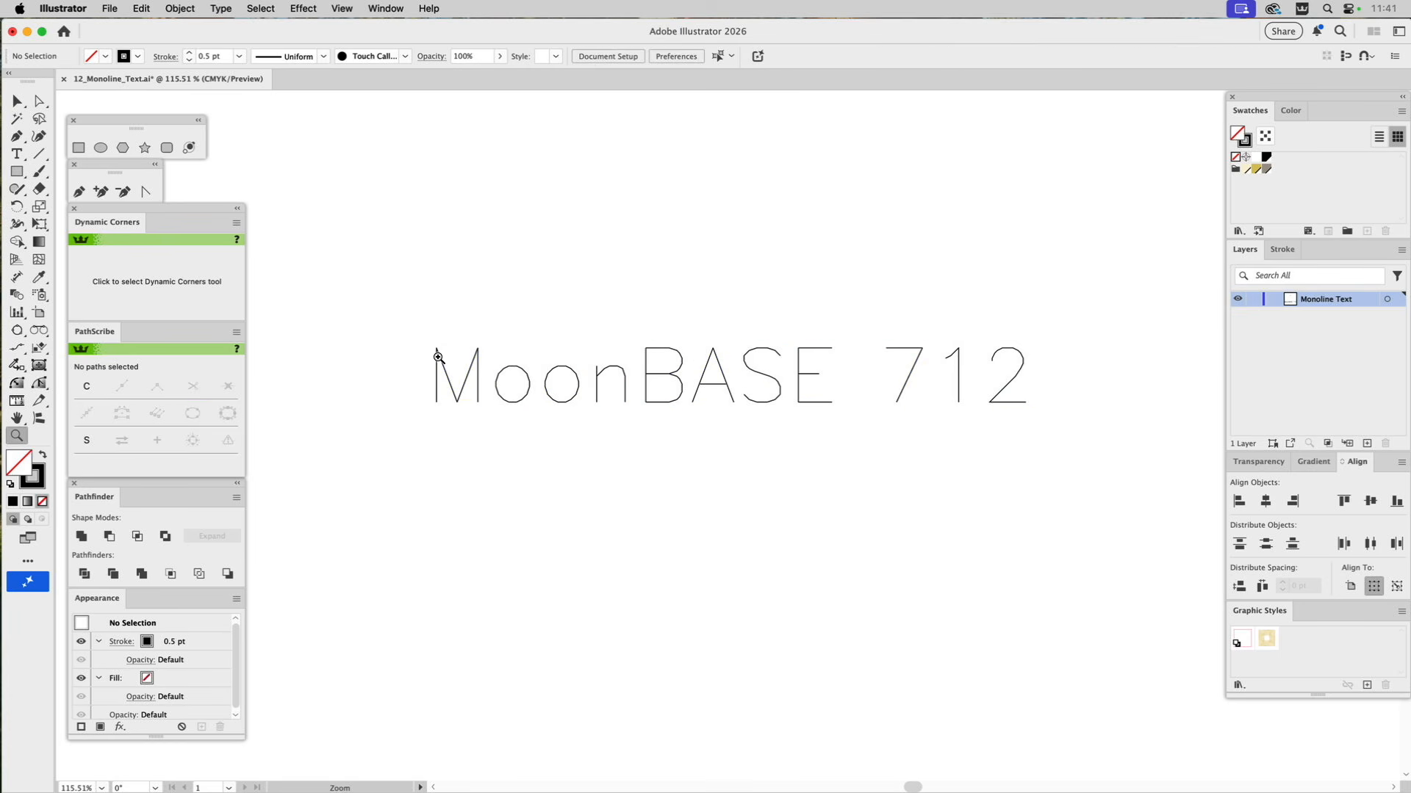
left_click_drag(403, 324, 528, 454)
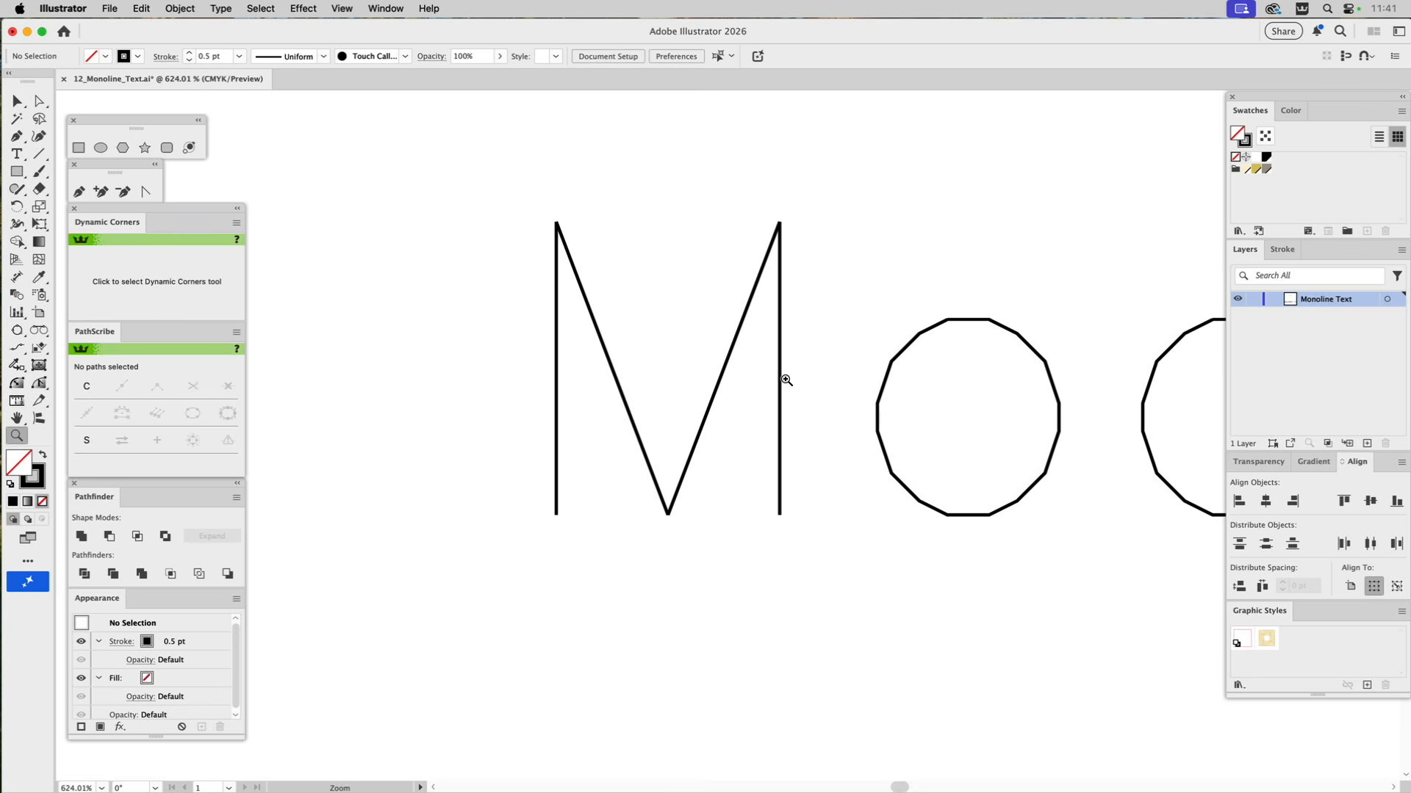
key("v")
left_click_drag(782, 371, 810, 370)
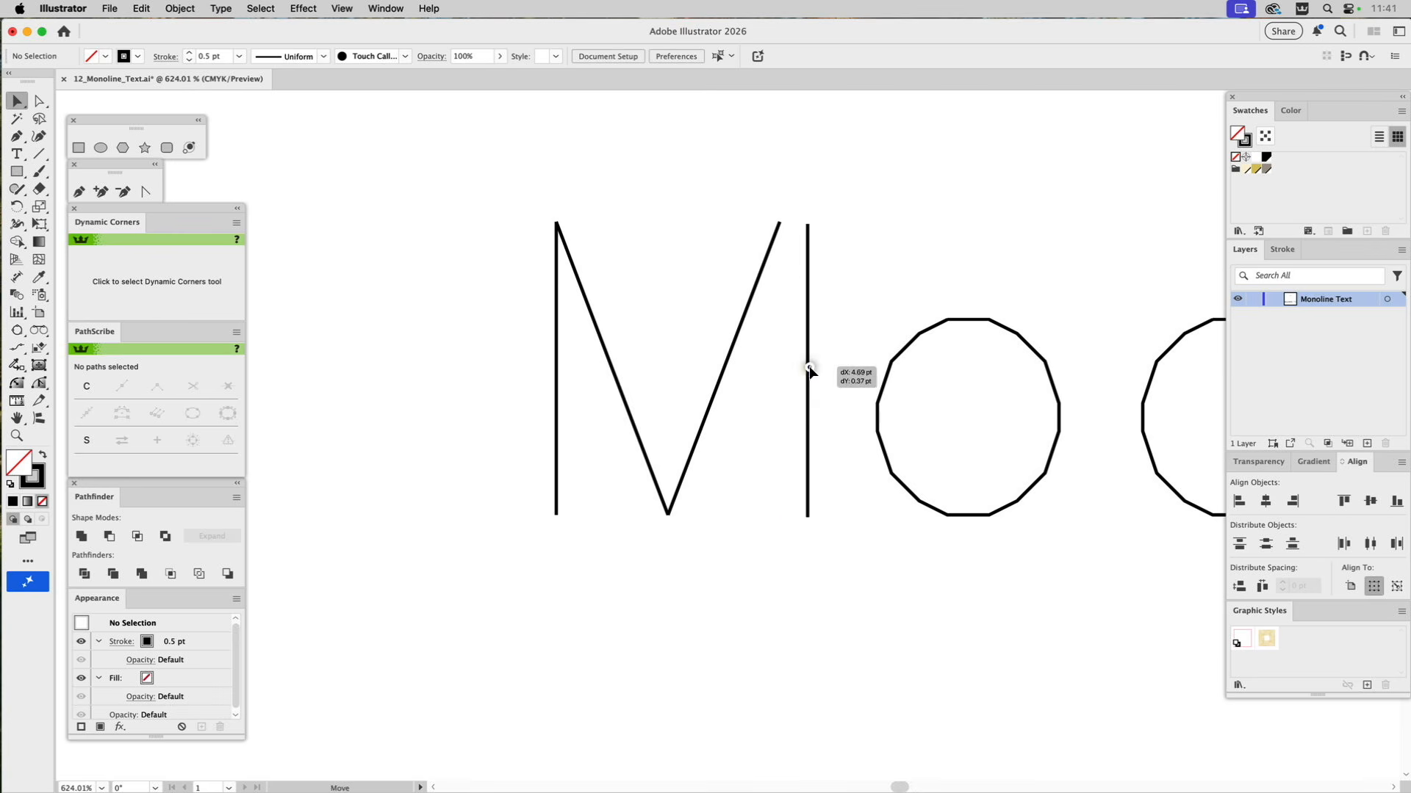
key("super+z")
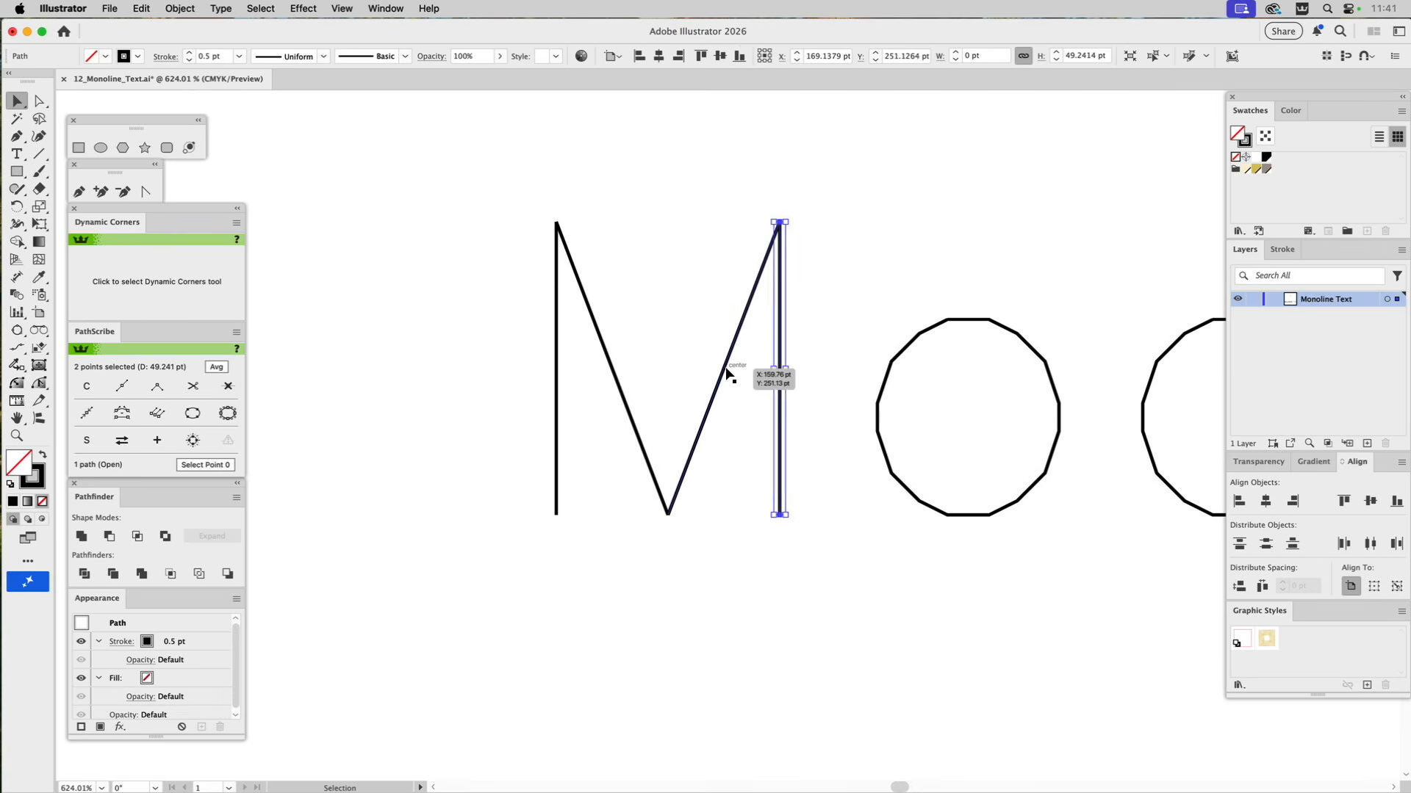
left_click(725, 368)
key("a")
key("v")
left_click(826, 400)
Select the coincident end points atop the first letter o and set its stroke weight to 4 pt.
left_click_drag(906, 403, 698, 401)
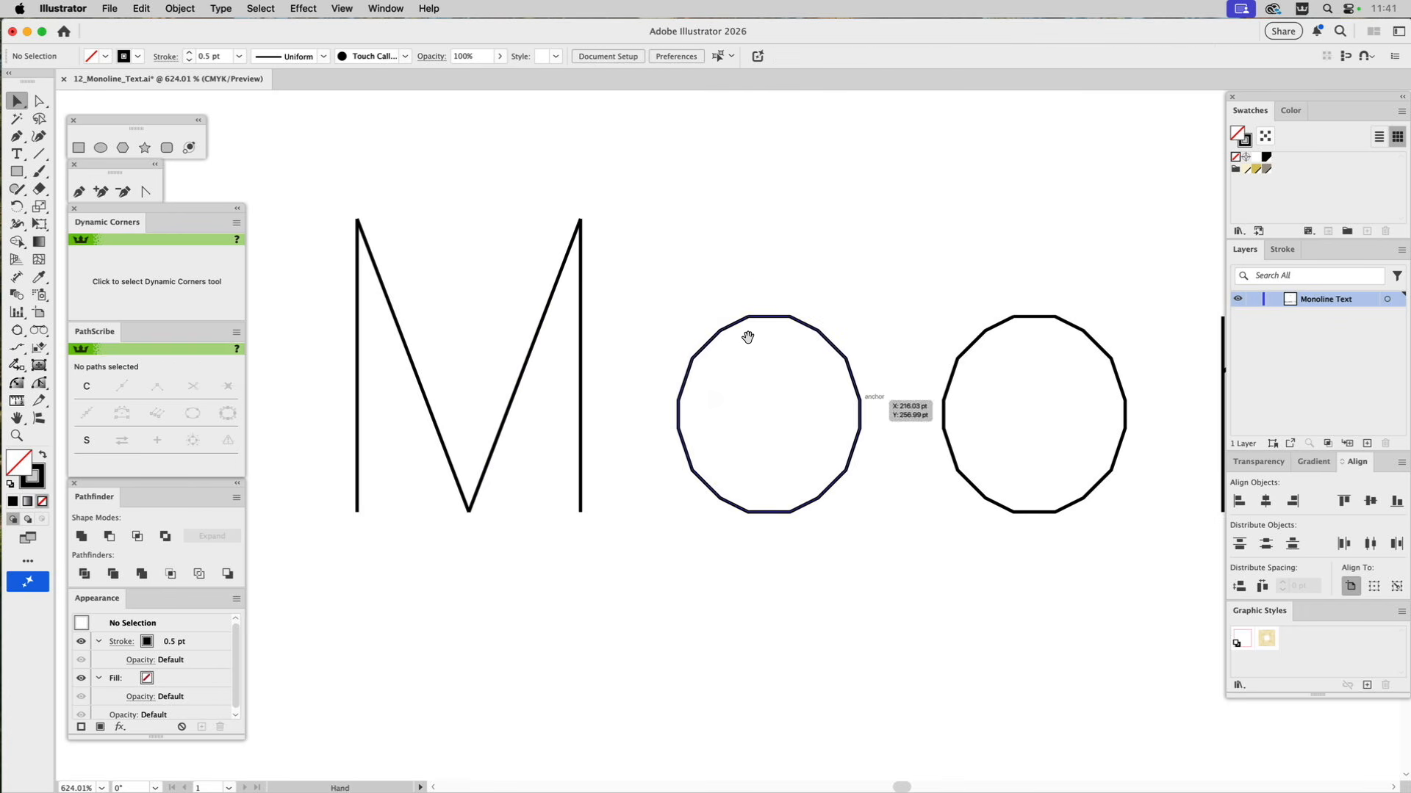
left_click(817, 332)
left_click(770, 297)
key("a")
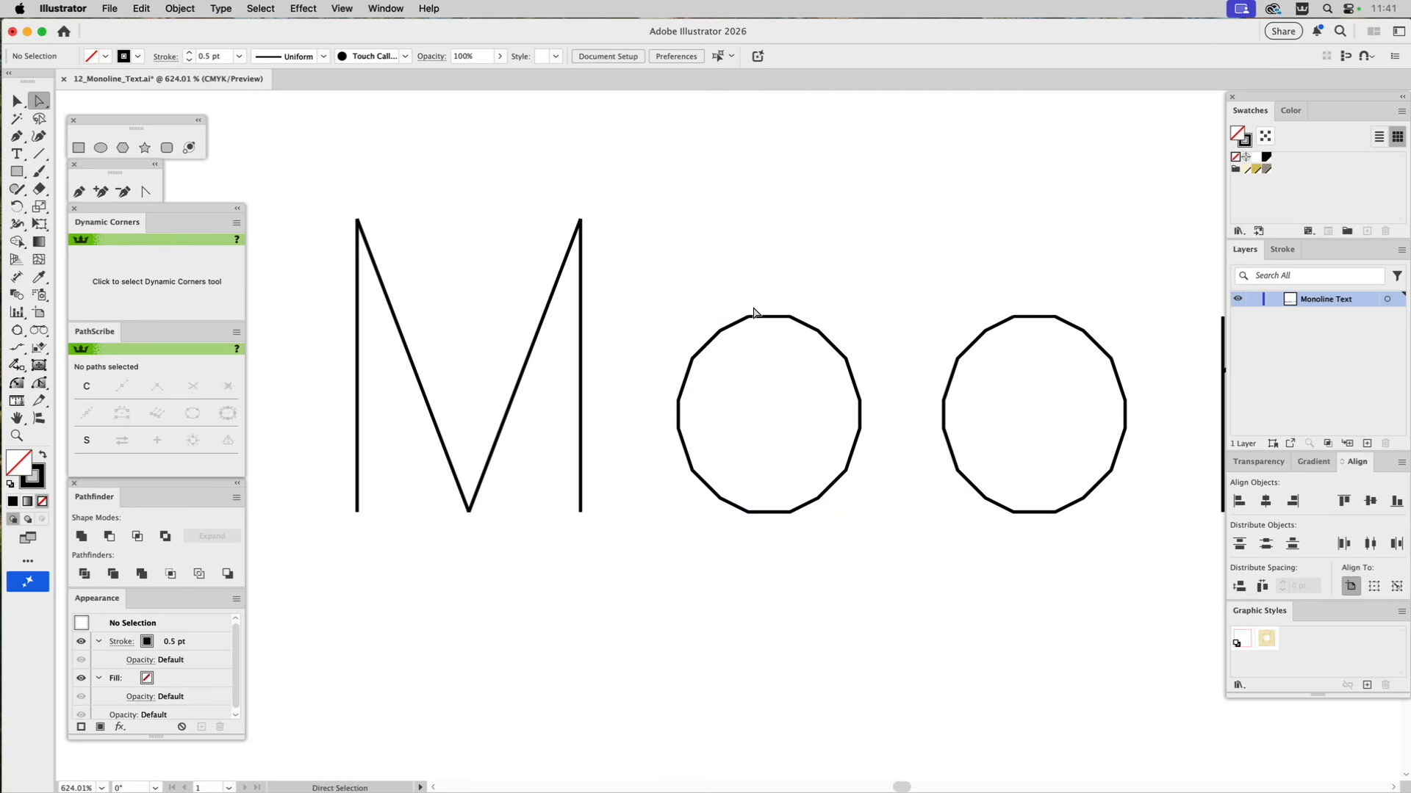
left_click_drag(755, 305, 739, 323)
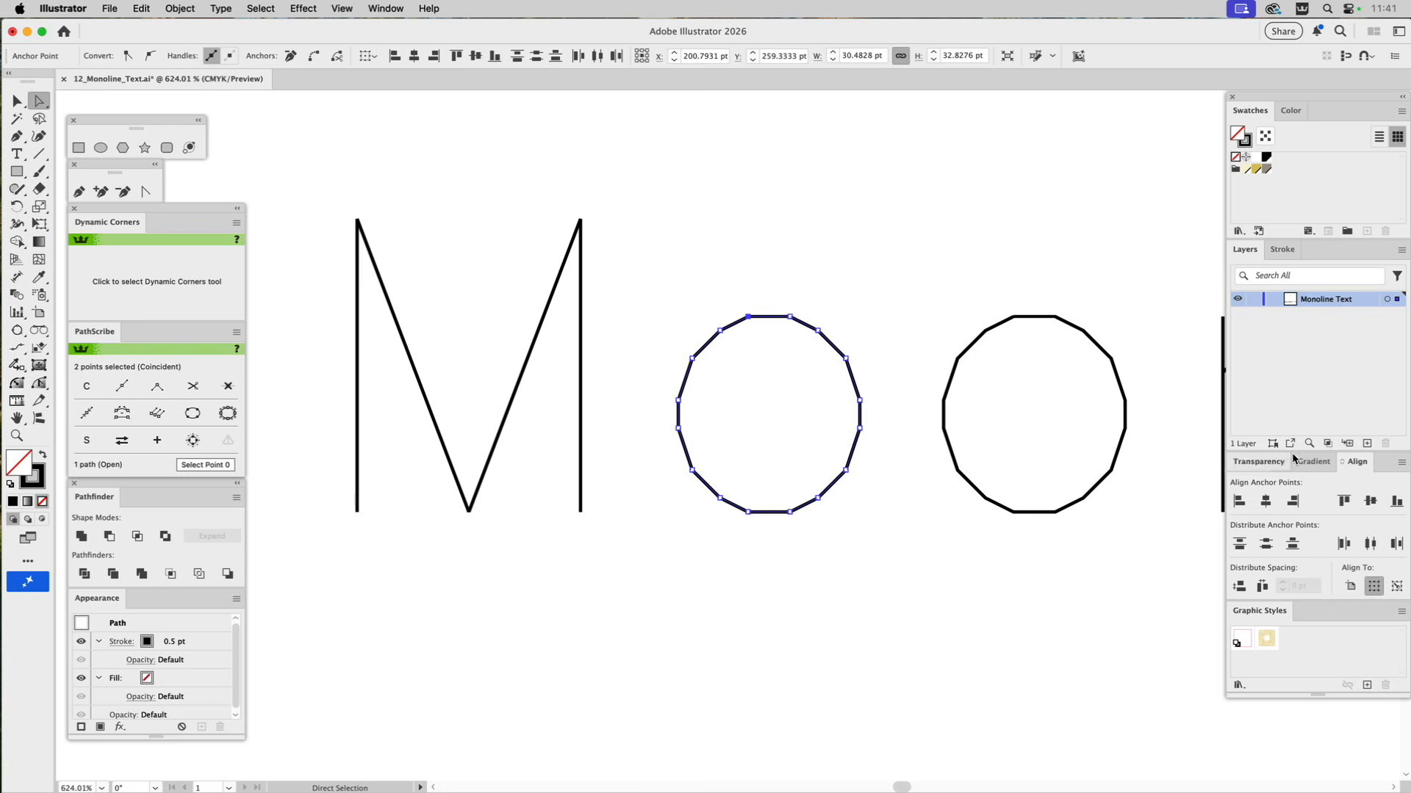
left_click(1282, 250)
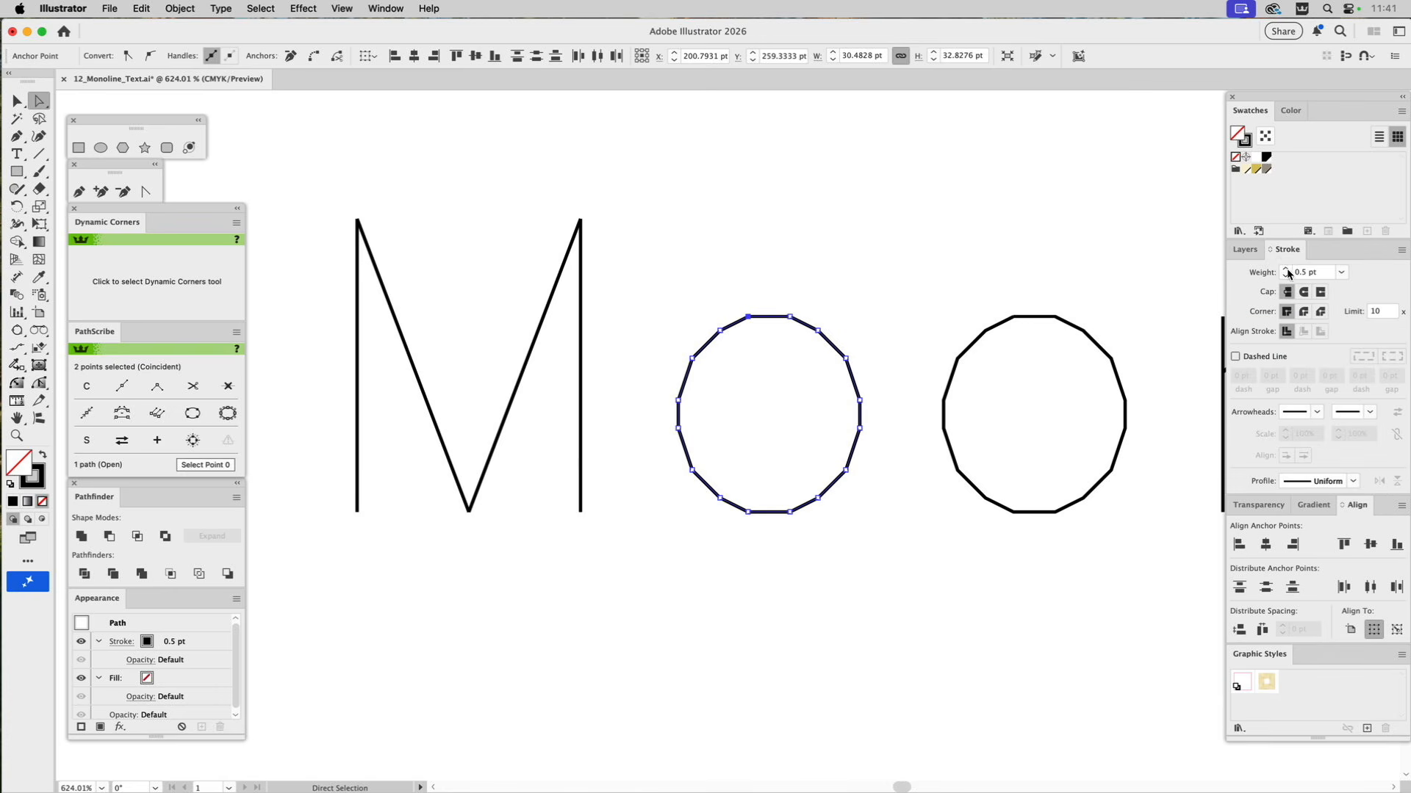
left_click(1285, 267)
left_click(1285, 268)
left_click(1285, 268)
left_click(1285, 268)
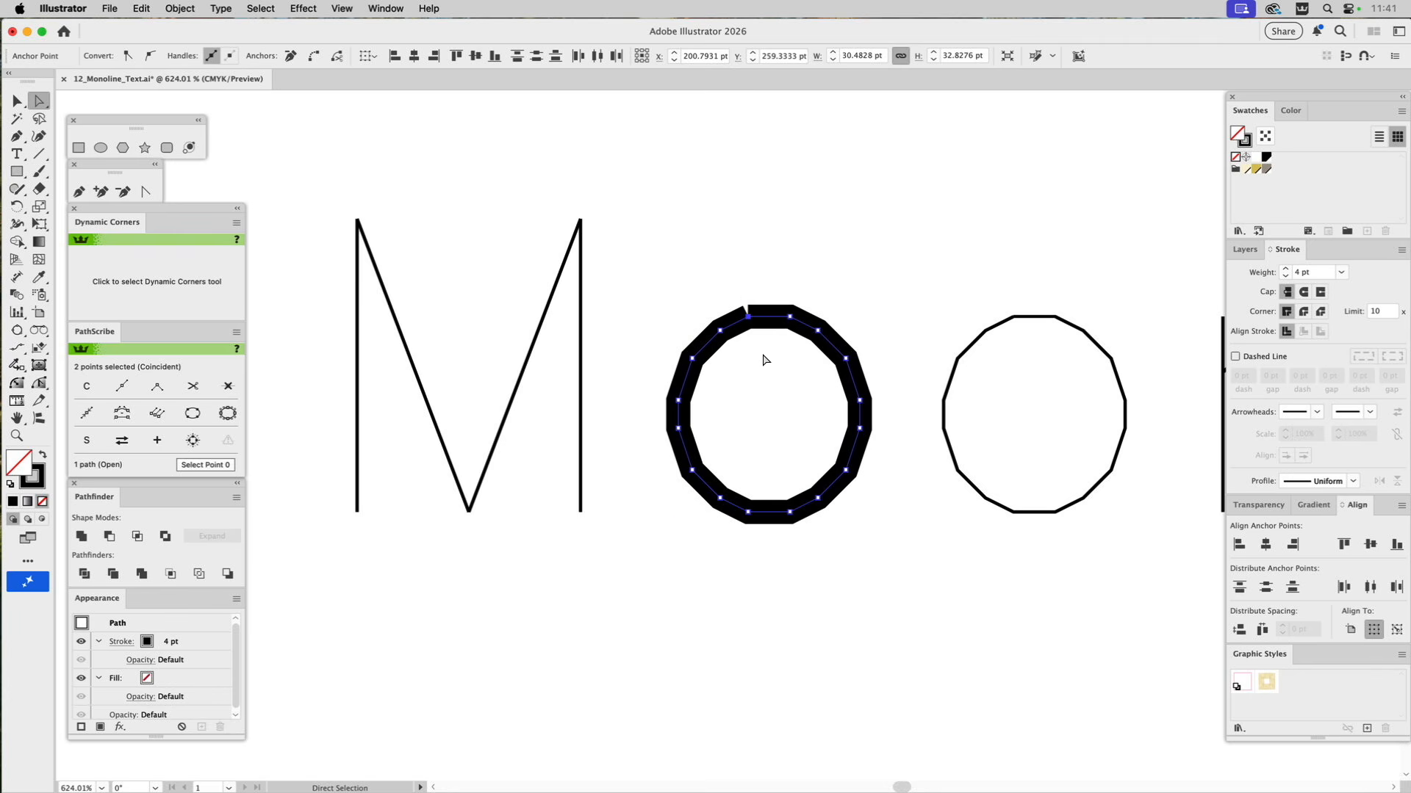
Join the open end points at the top of the first and second letter o paths.
key("v")
key("super+j")
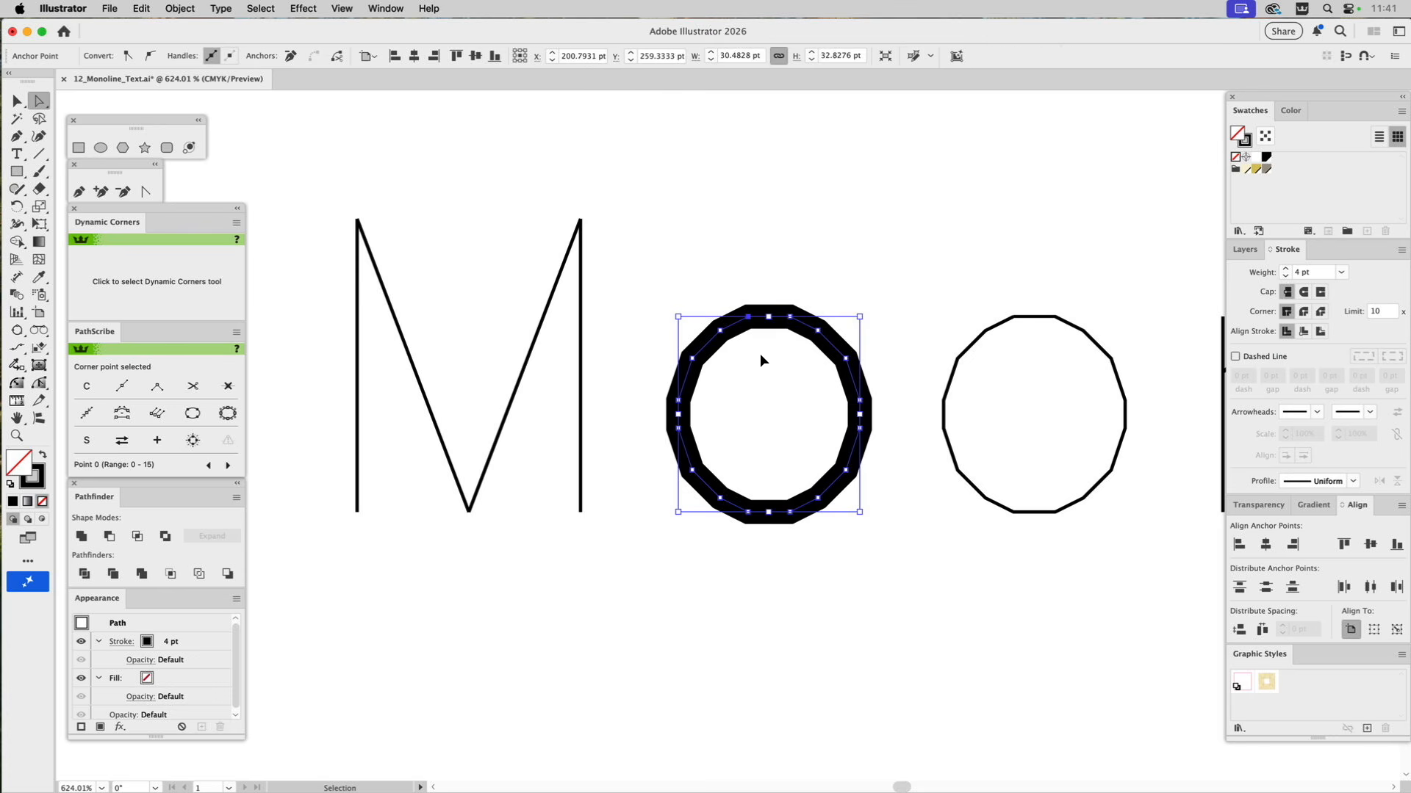
left_click(764, 369)
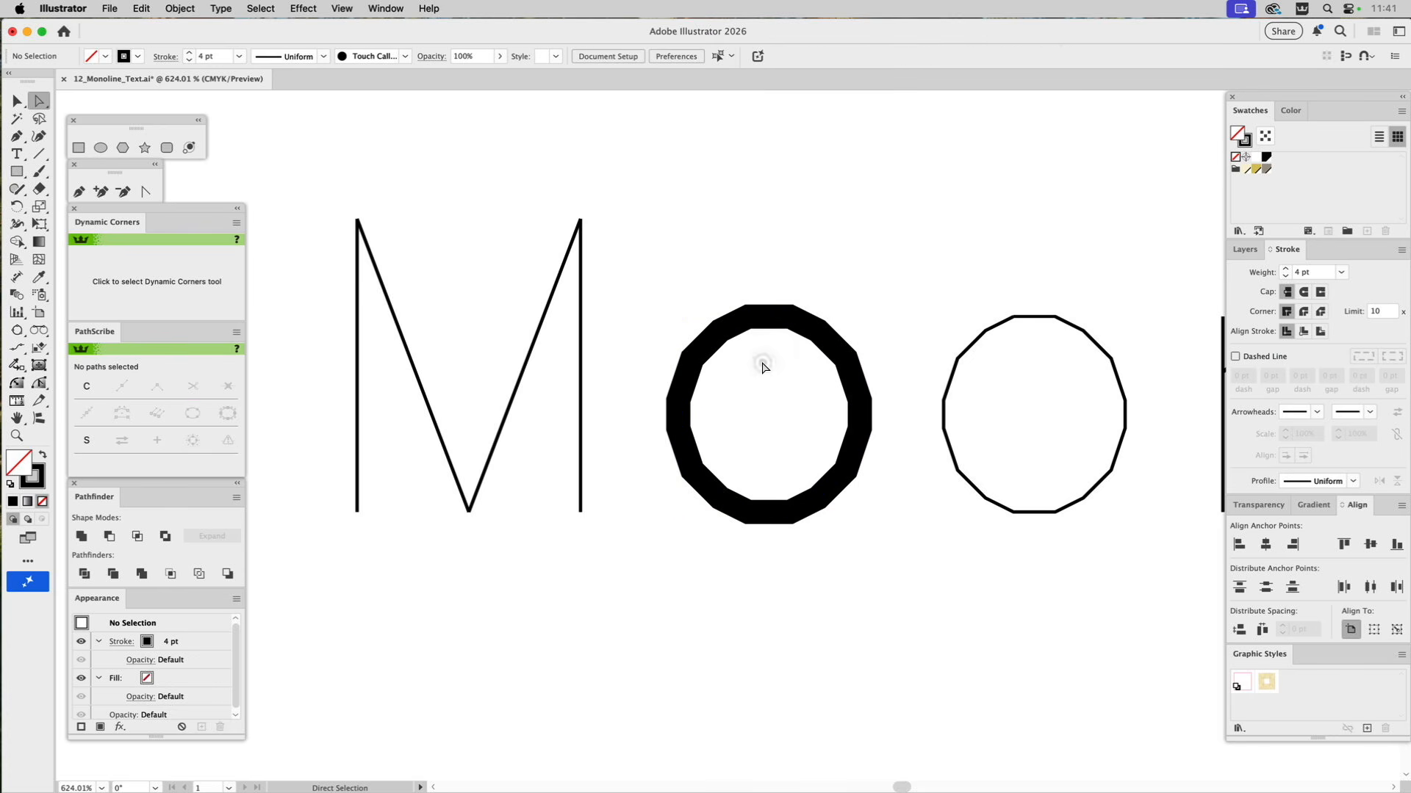
left_click(1010, 314)
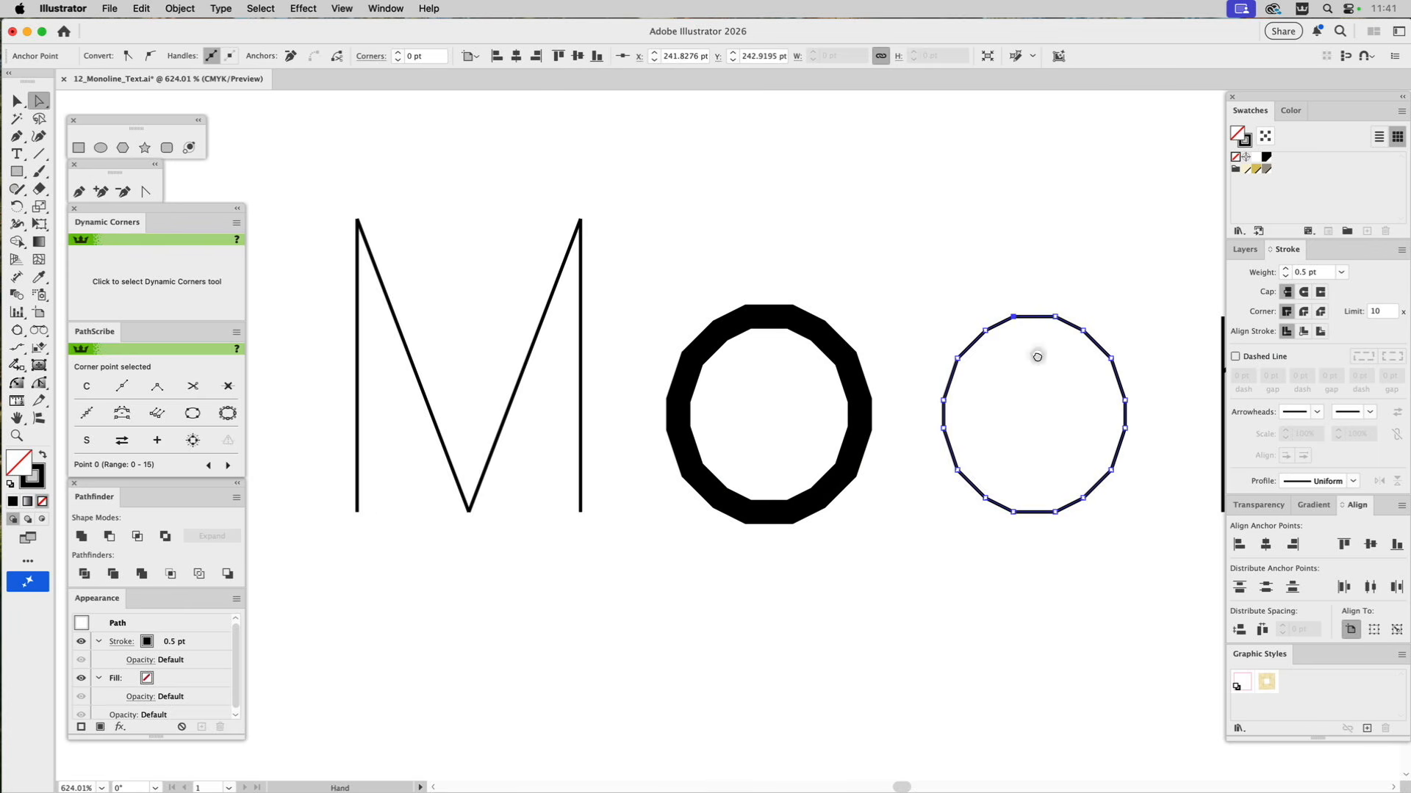
Examine how the strokes of the remaining letters are constructed, ending with the whole lettering in view.
left_click_drag(1050, 353, 680, 372)
left_click_drag(996, 396, 635, 411)
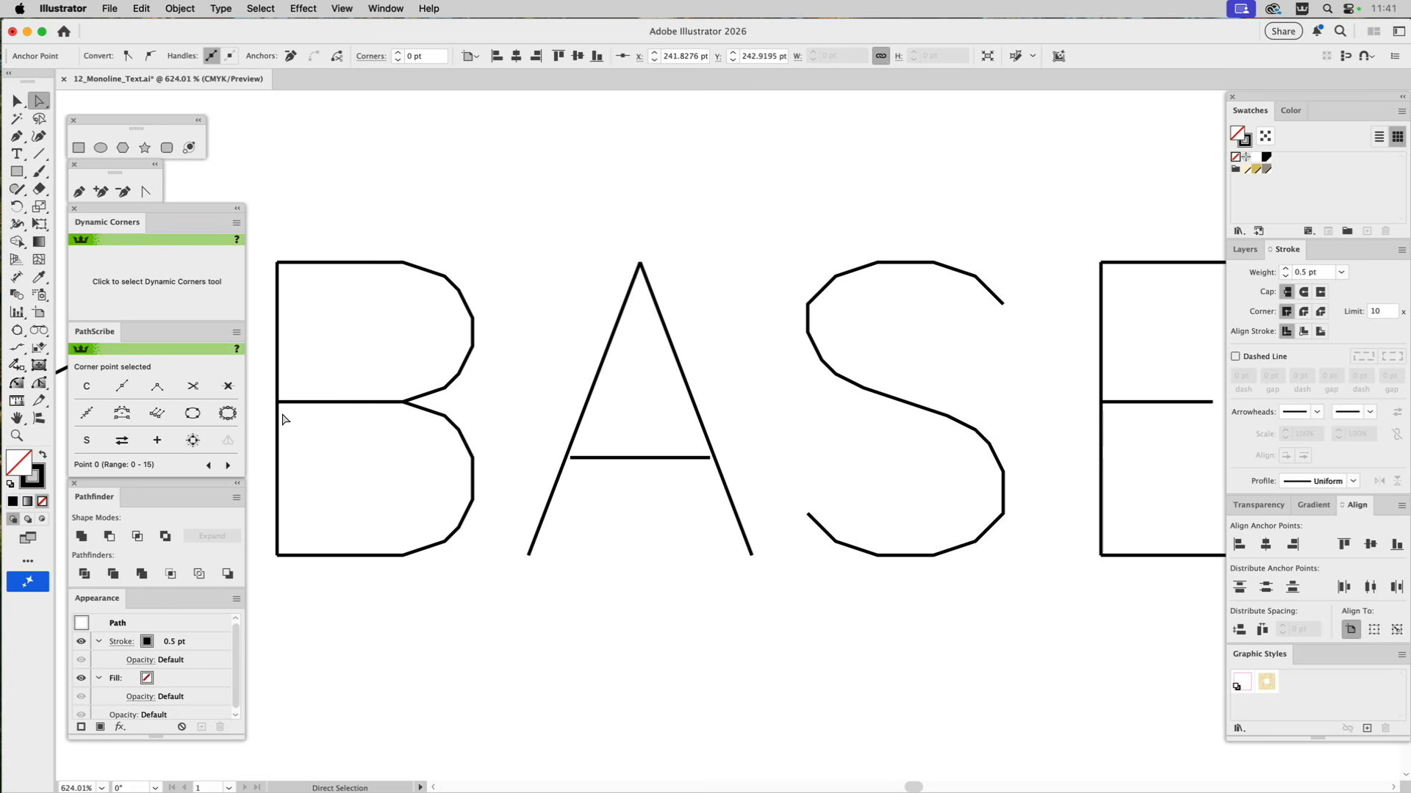
left_click(16, 435)
left_click(468, 478, "alt")
left_click(529, 478, "alt")
left_click(577, 479, "alt")
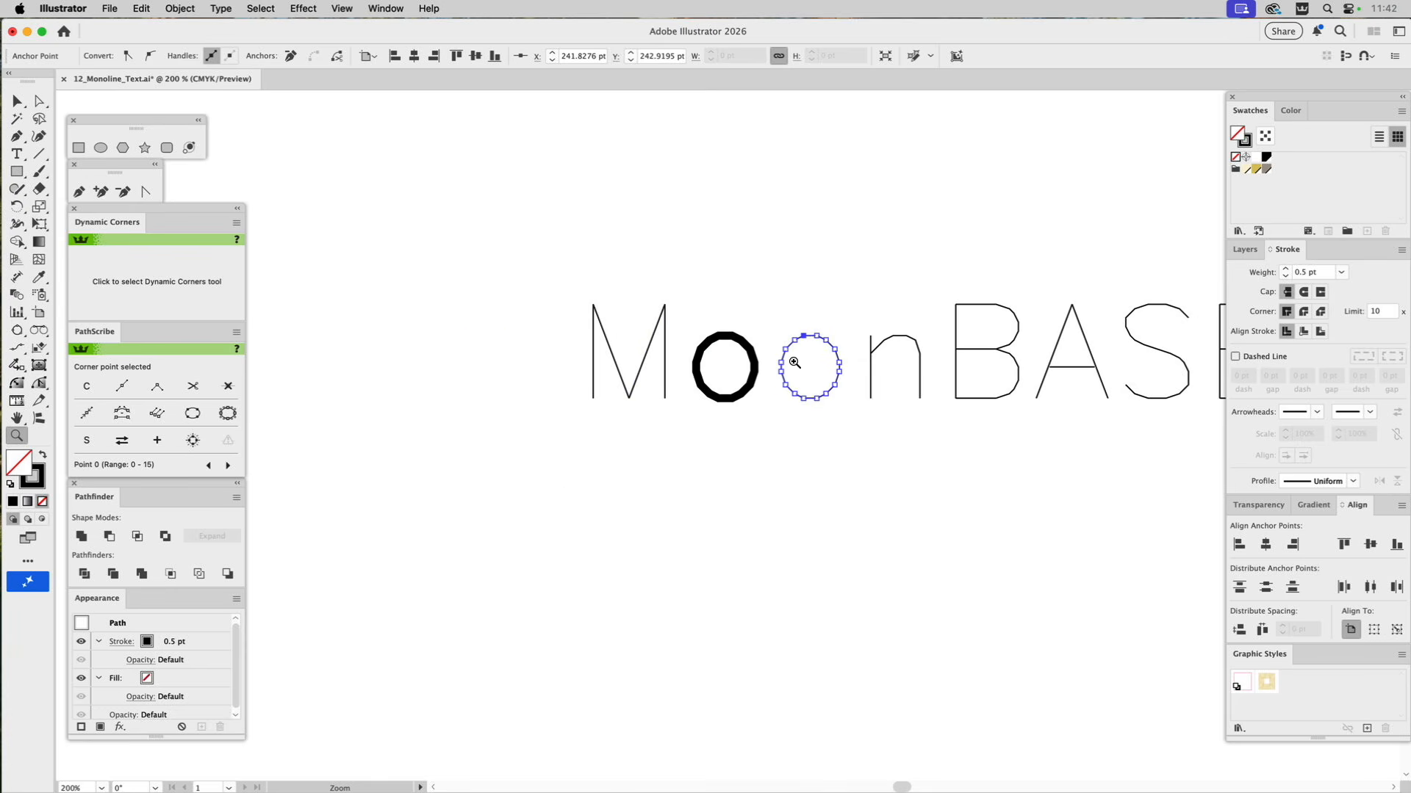
key("super+0")
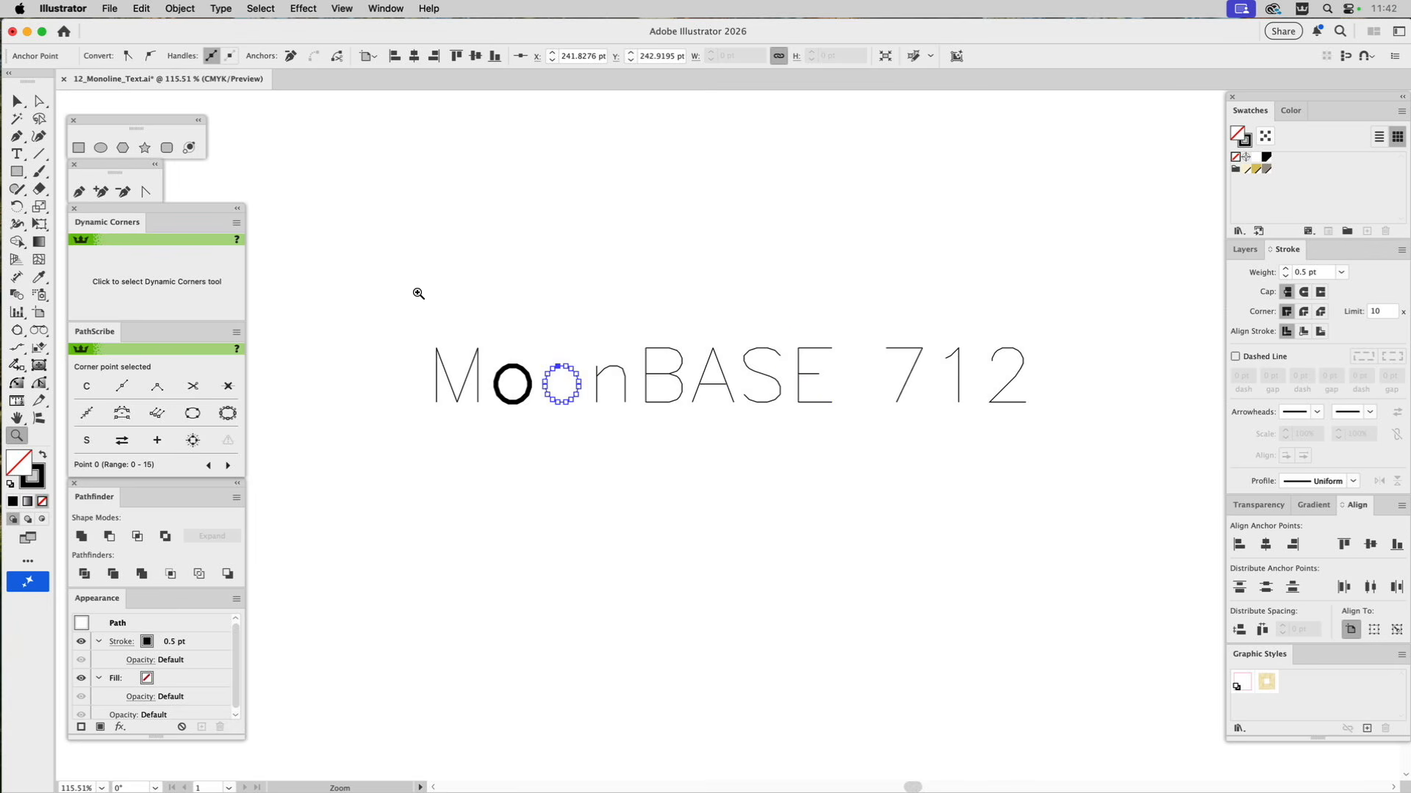
Copy the first letter o's 4 pt stroke to all the letters with the Eyedropper, and deselect them.
key("a")
left_click_drag(372, 309, 1099, 481)
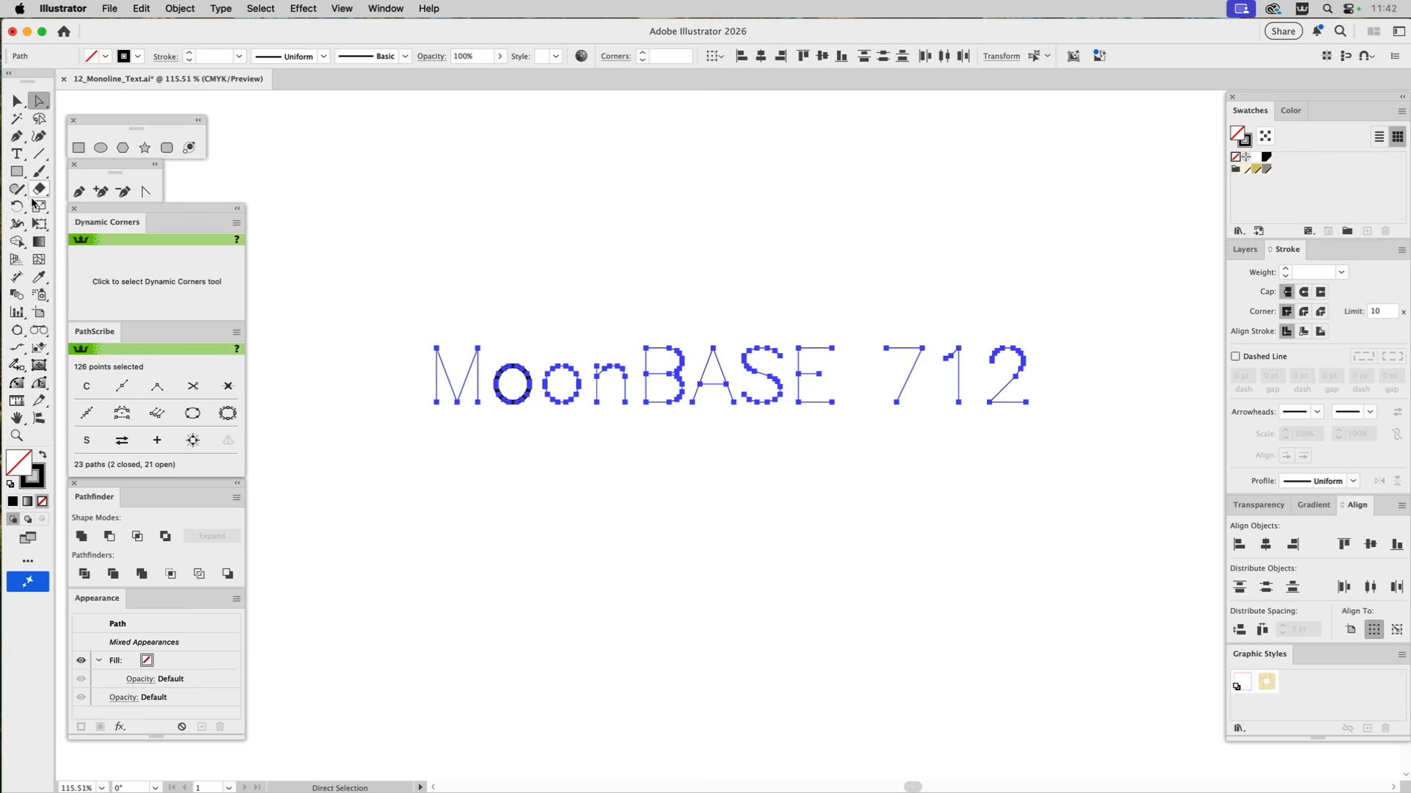
left_click(39, 277)
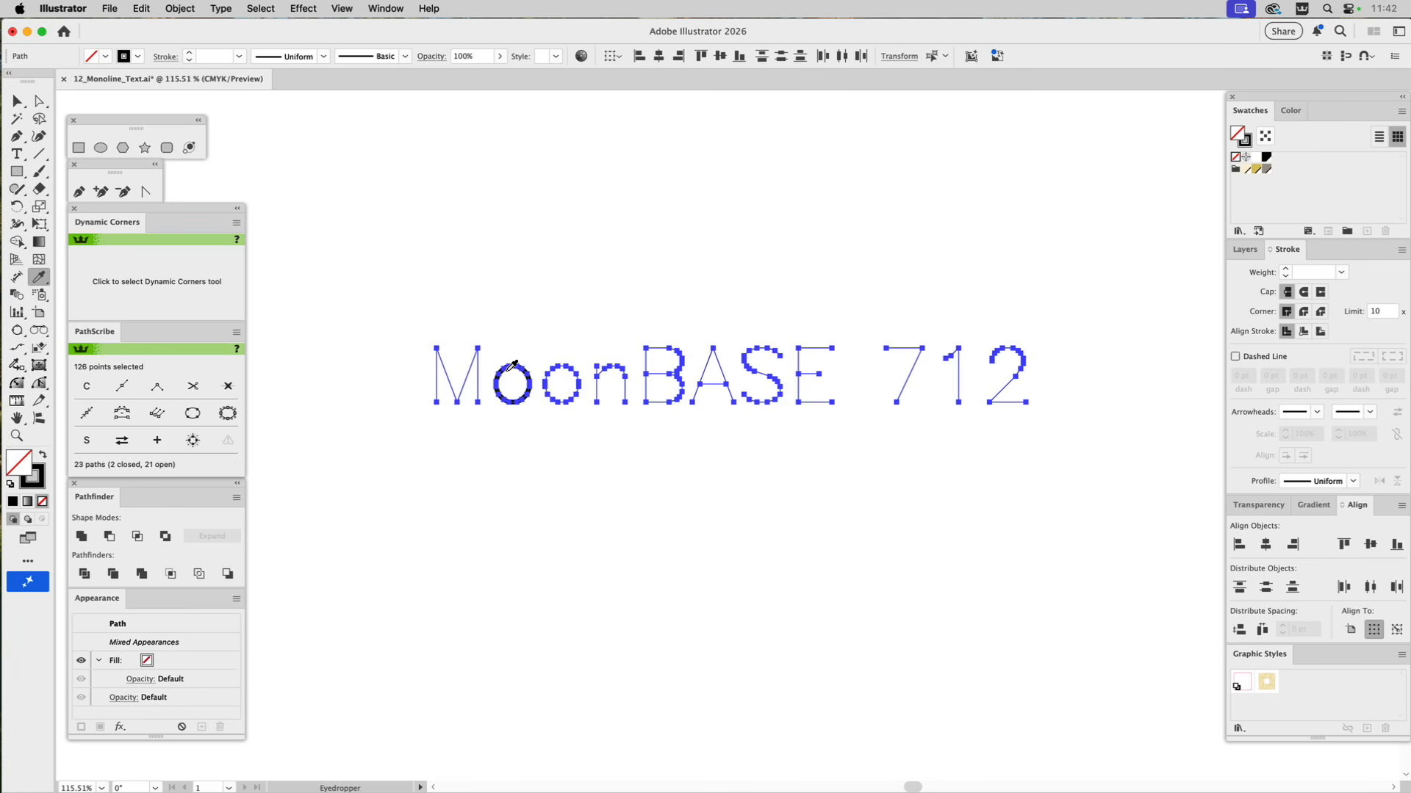
left_click(518, 361)
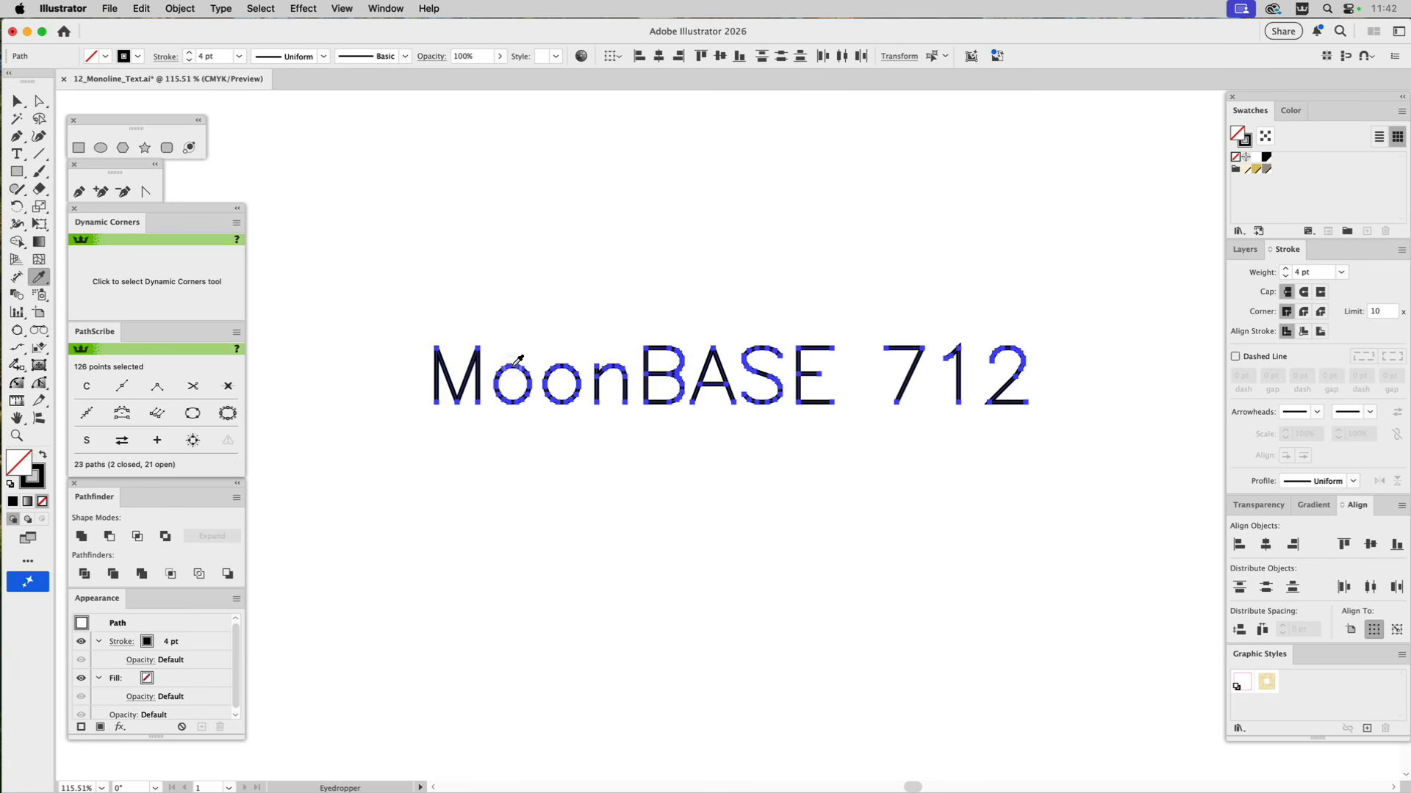
key("a")
left_click(645, 278)
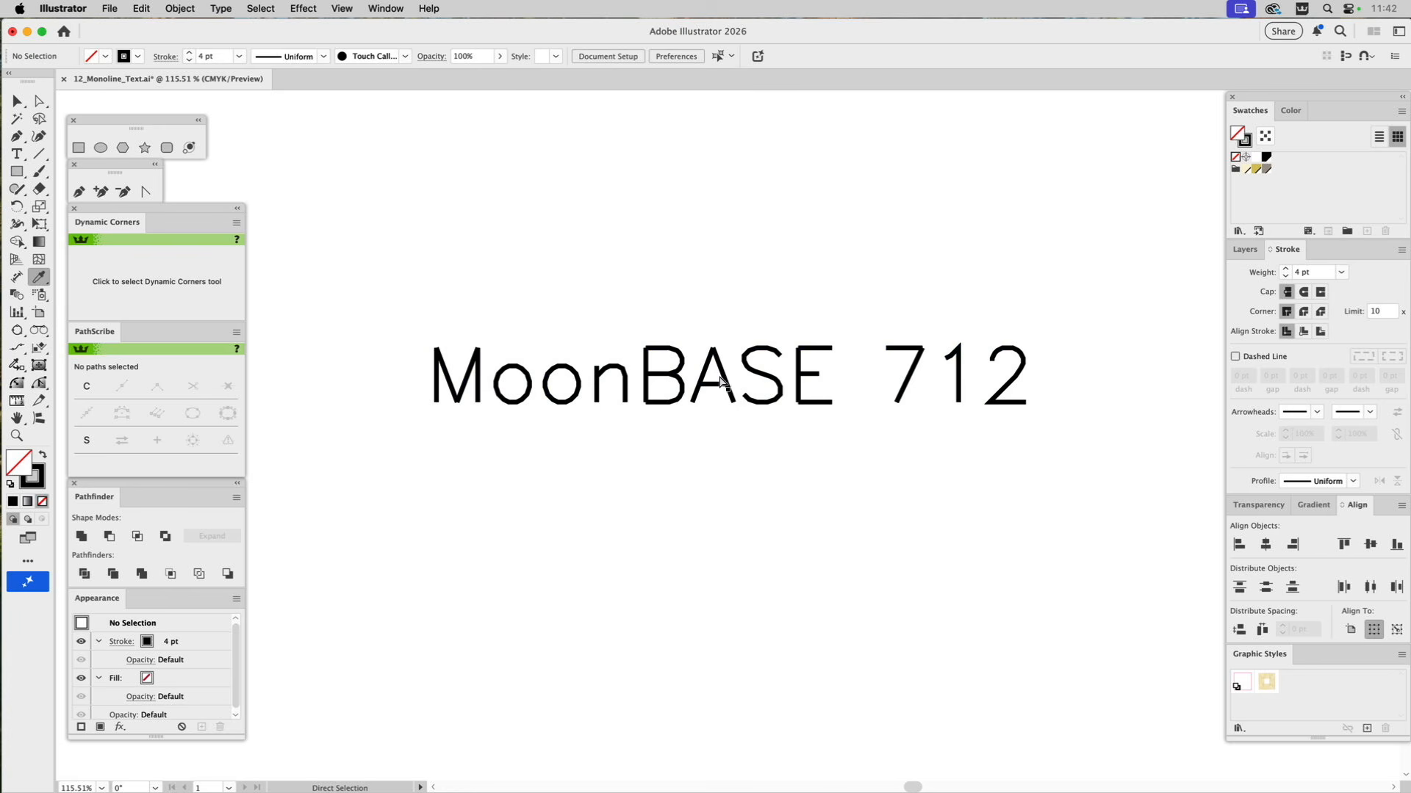
Delete all of the MoonBASE 712 lettering from the canvas.
key("i")
key("v")
left_click_drag(404, 294, 1086, 464)
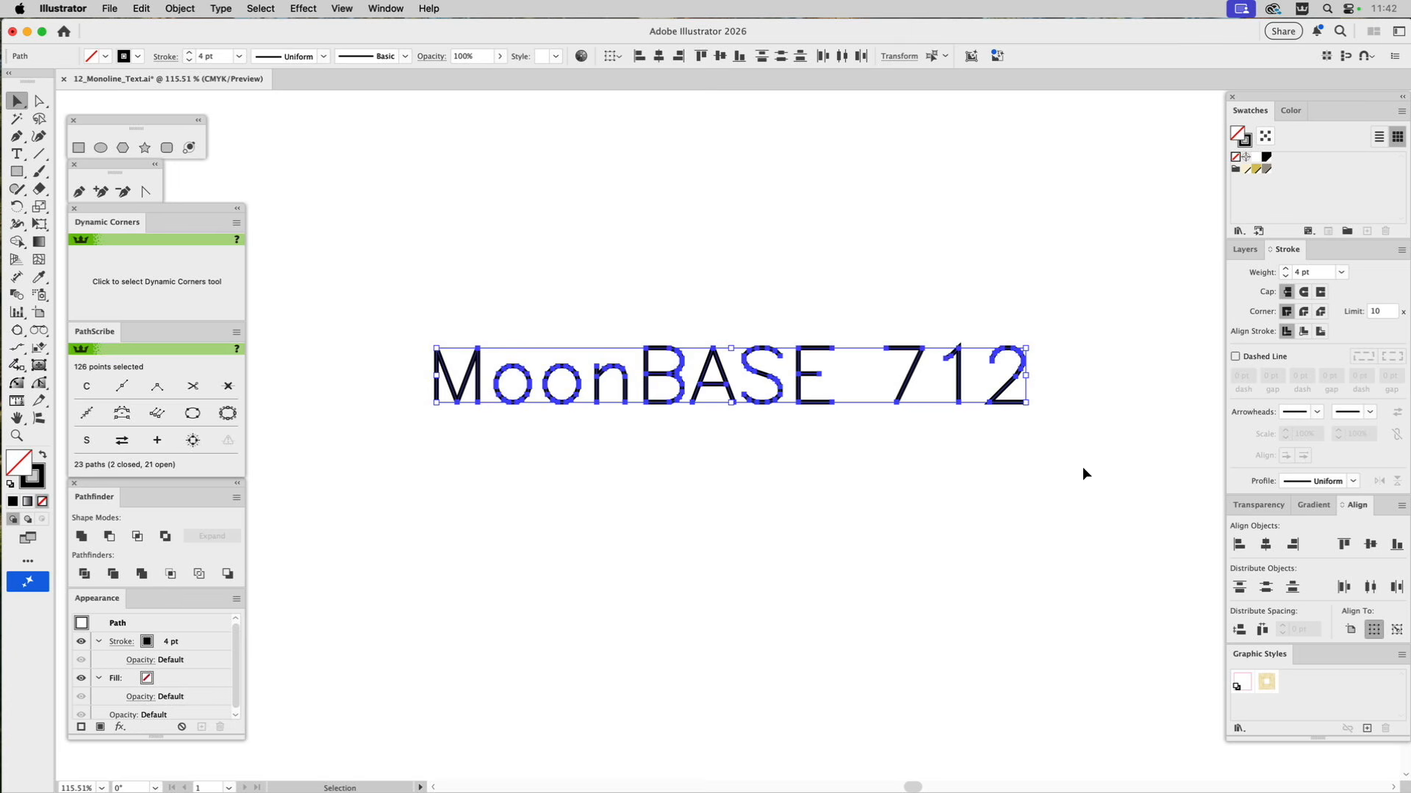
key("Delete")
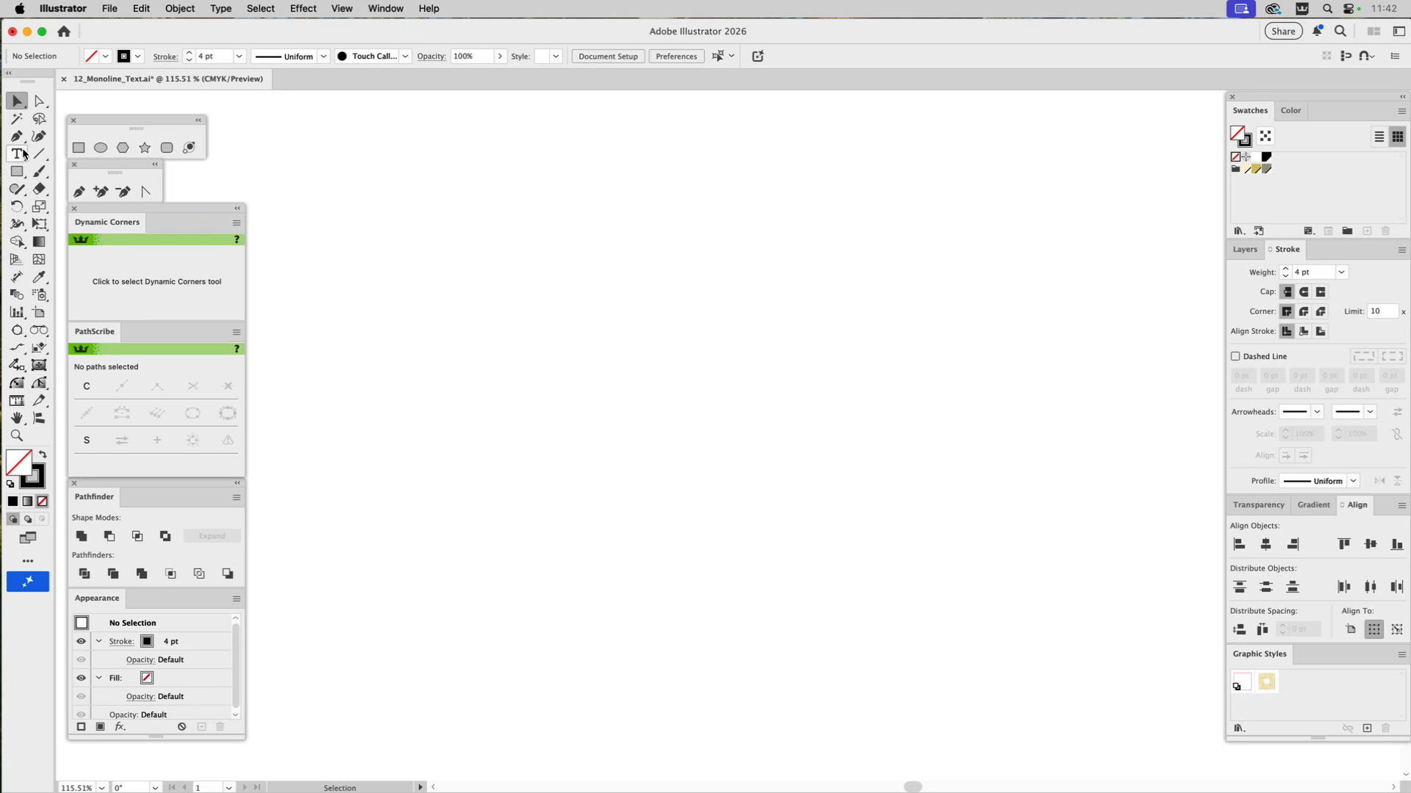
Run the Monoline_Text script at 142 pt with the text "TAPE" and move the lettering toward the middle of the canvas.
left_click(109, 9)
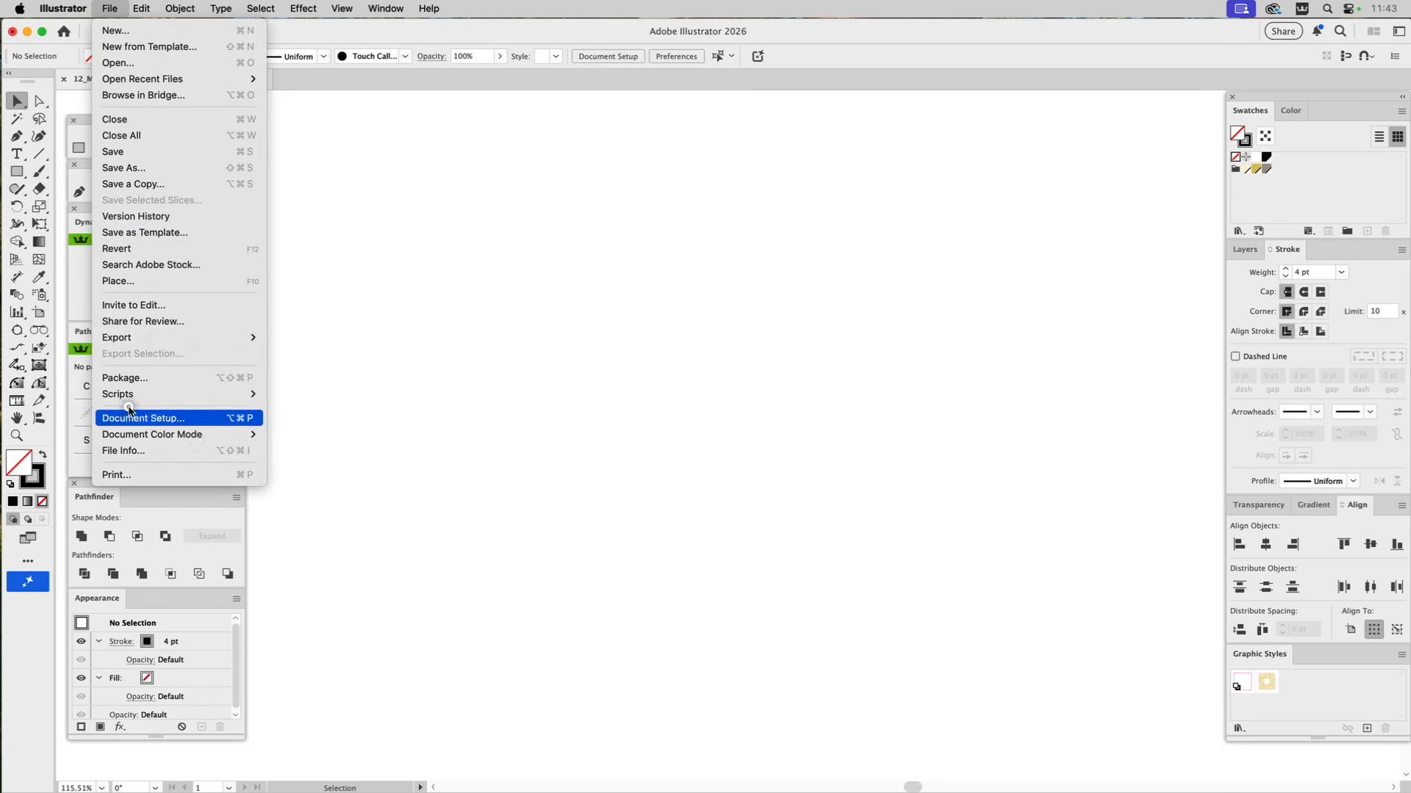
mouse_move(139, 395)
mouse_move(323, 595)
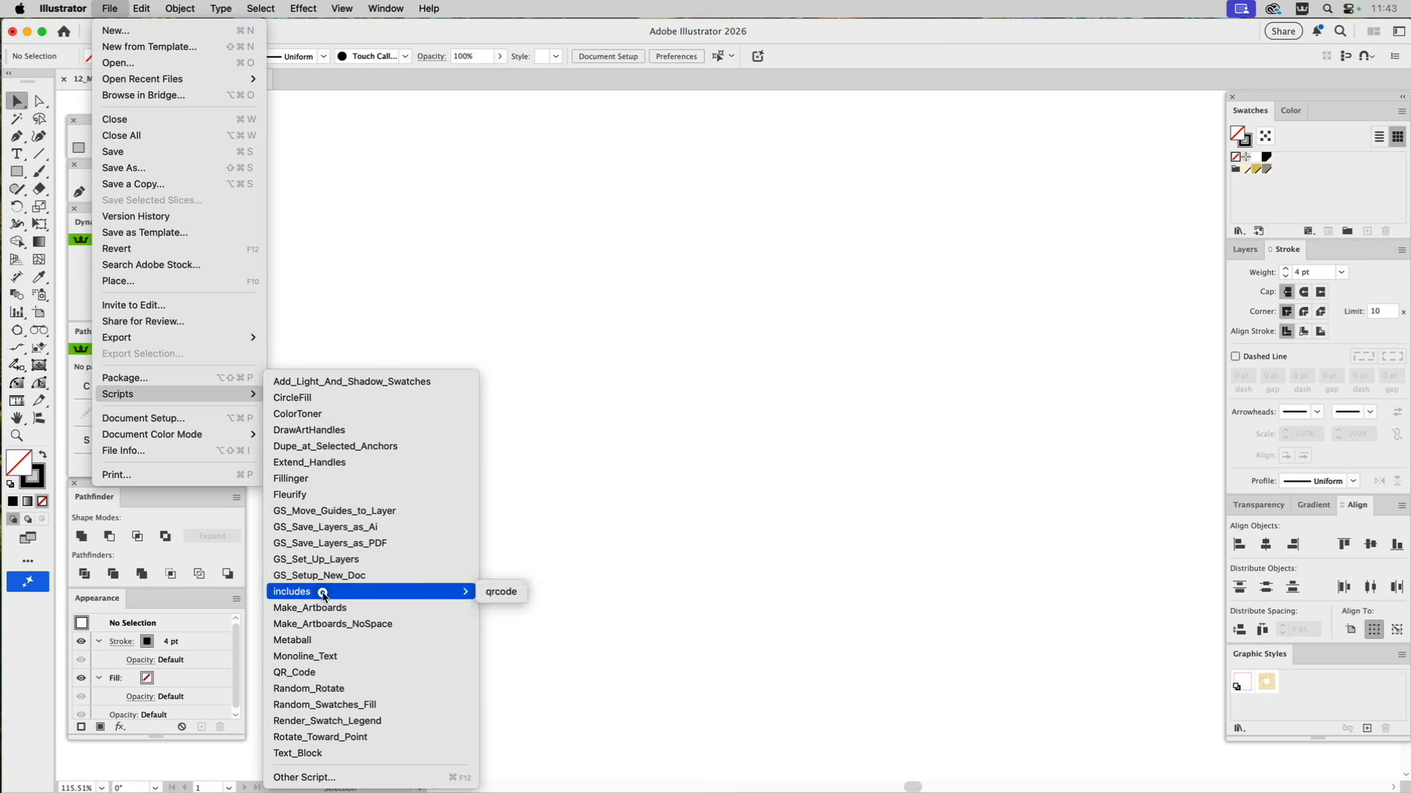
left_click(324, 657)
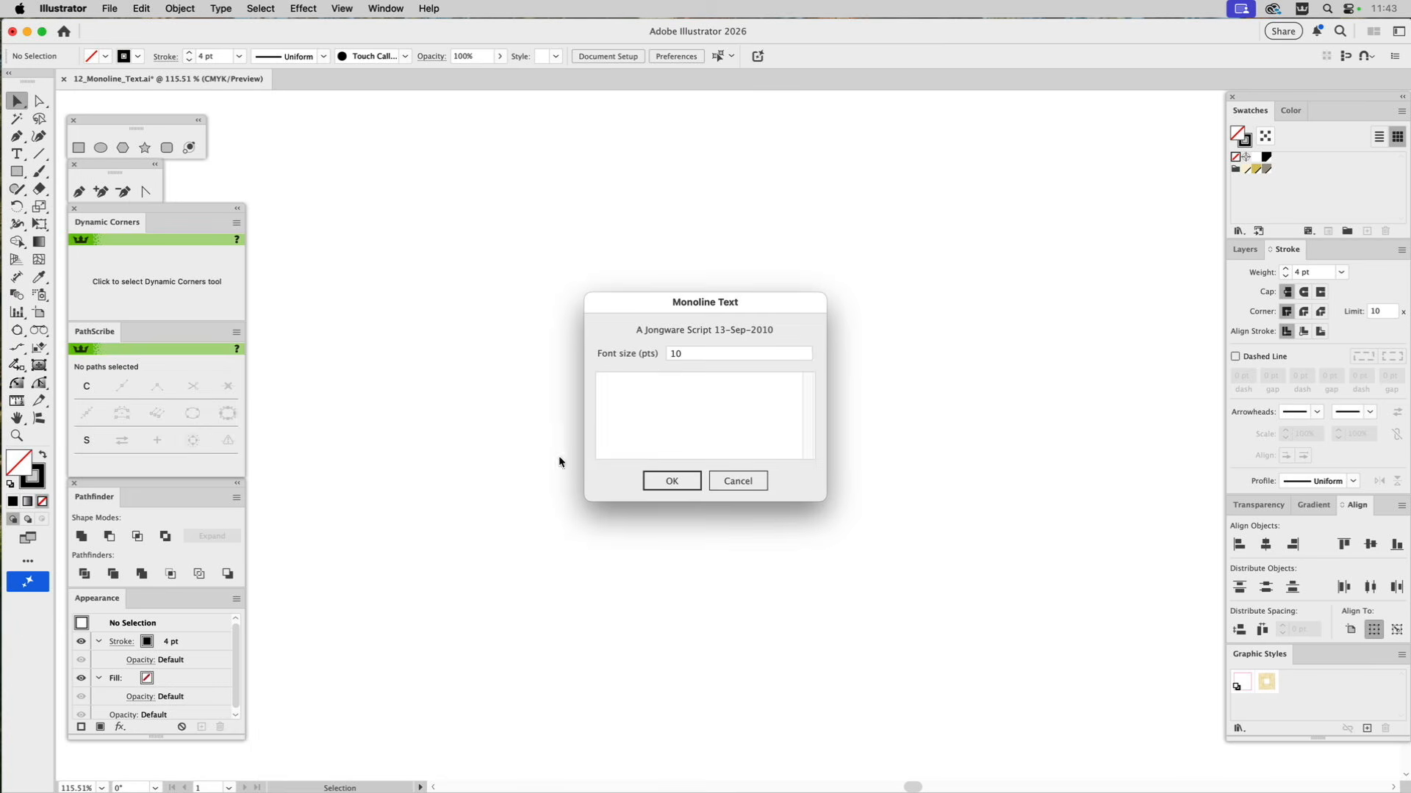
left_click(683, 350)
type("142")
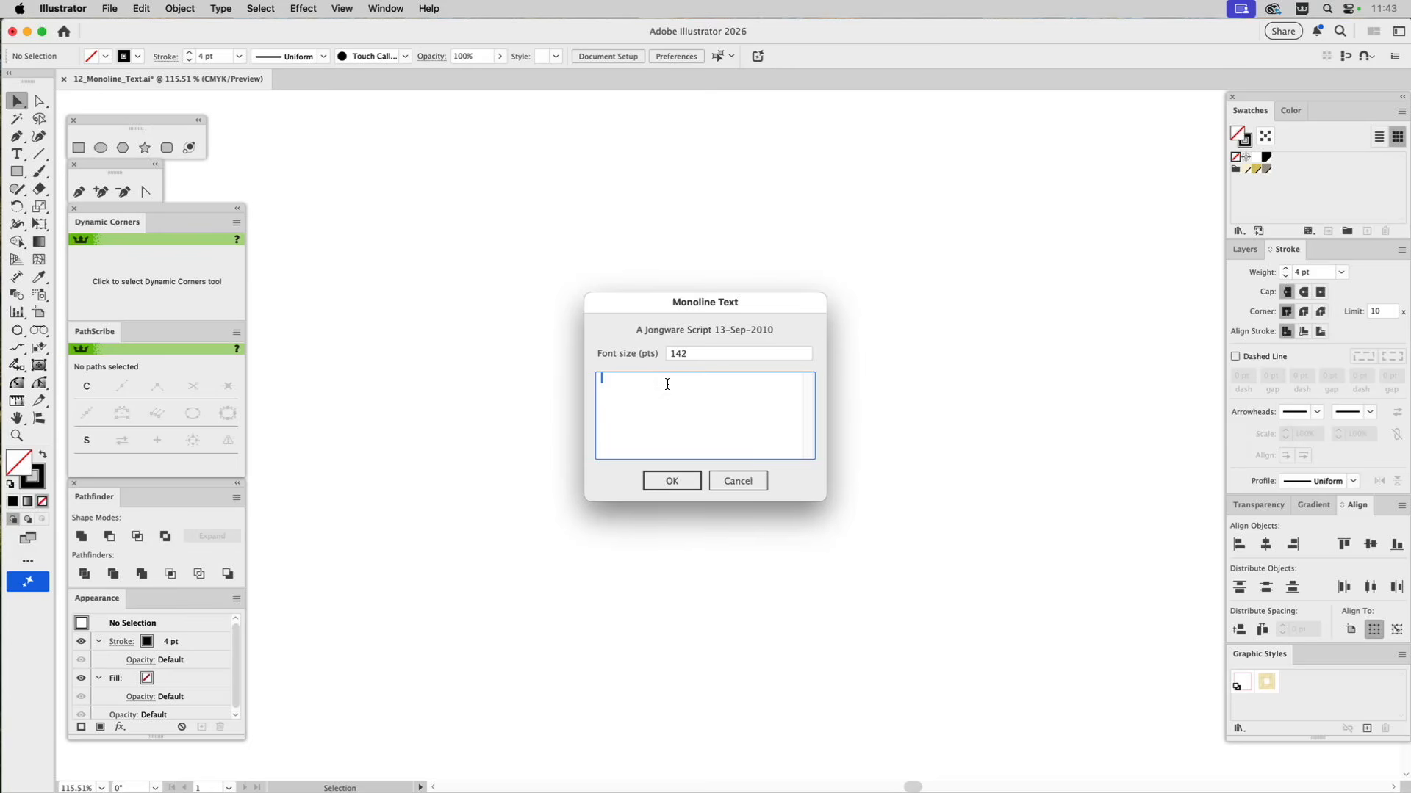
type("TAPE")
left_click(671, 480)
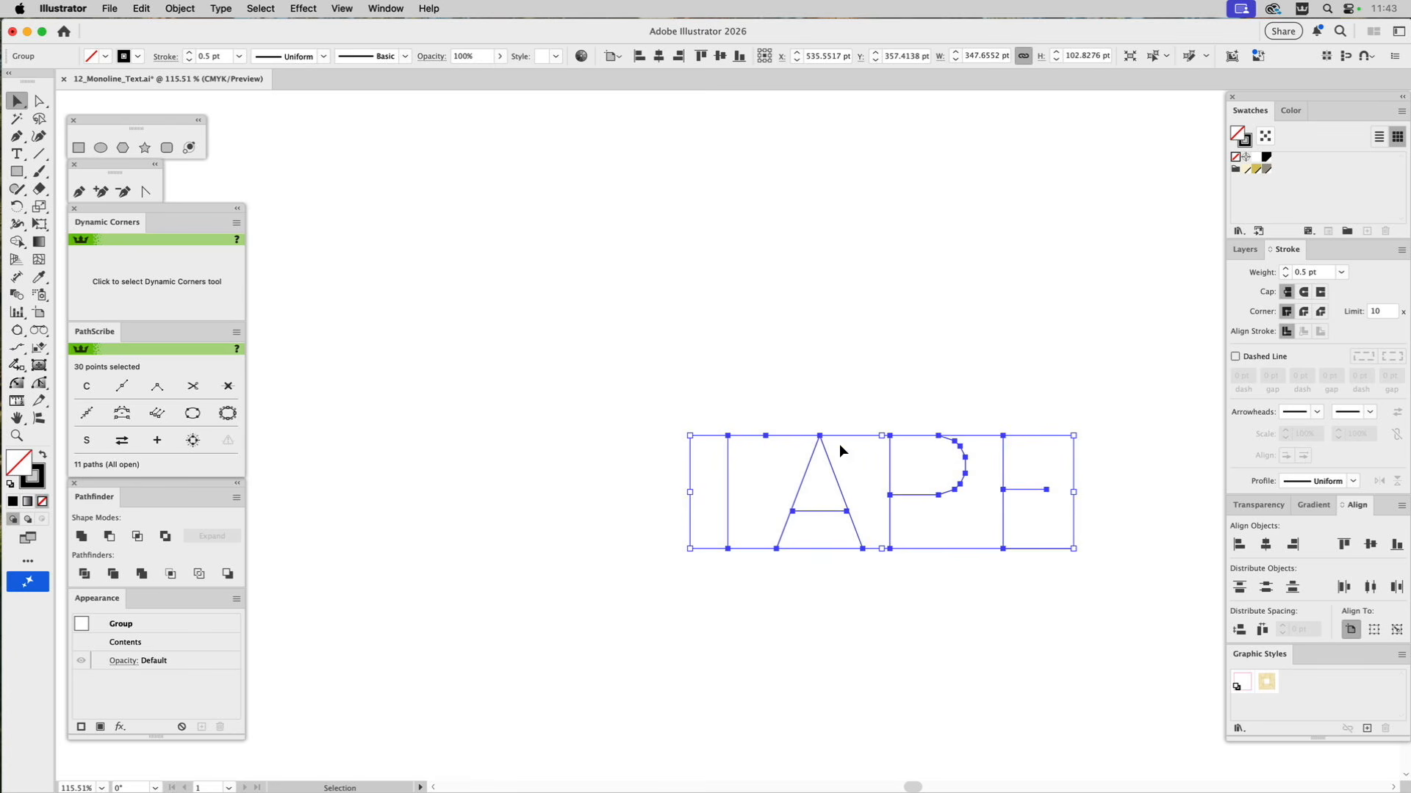
left_click_drag(830, 464, 687, 354)
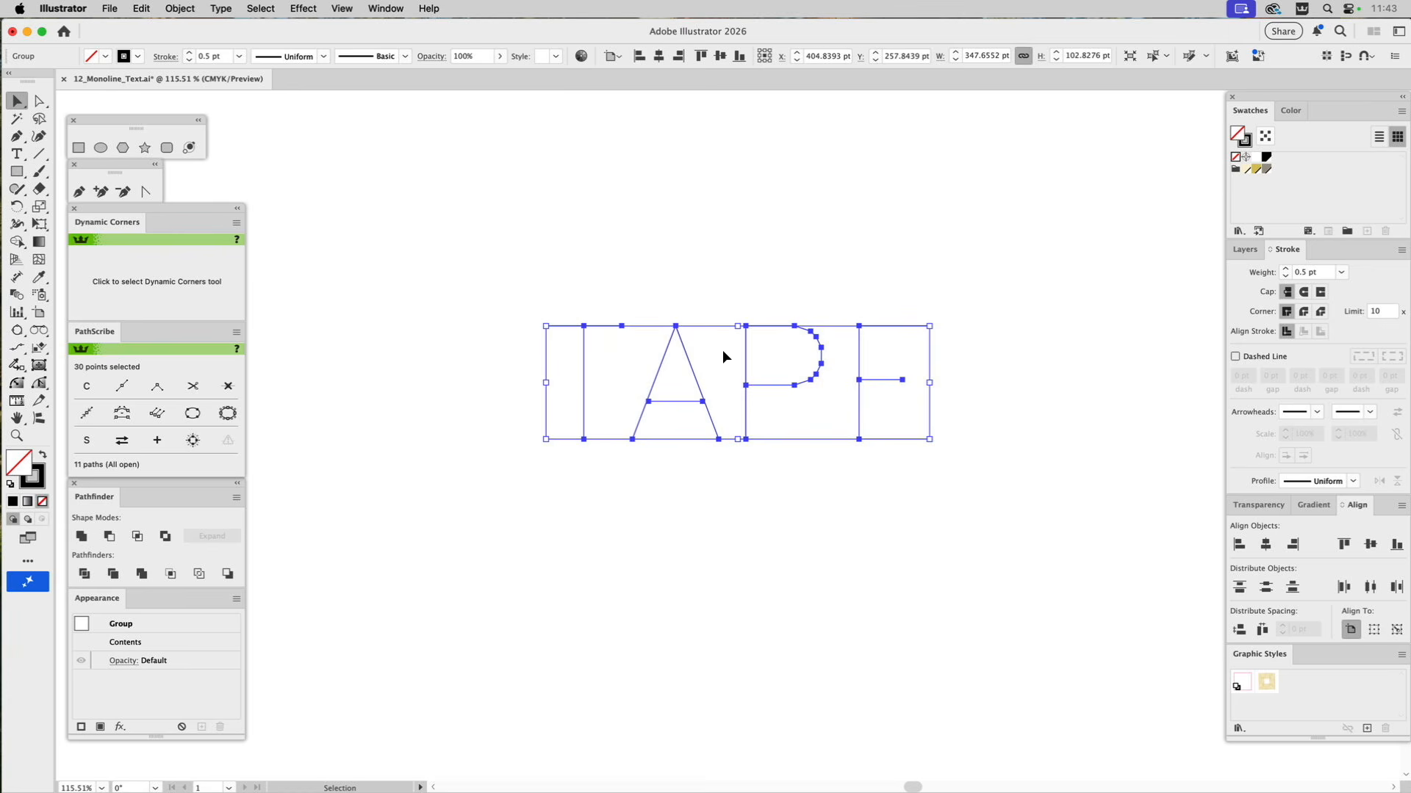
Ungroup the TAPE lettering, set the stroke weight of all its paths to 25 pt, and deselect them.
key("super+shift+g")
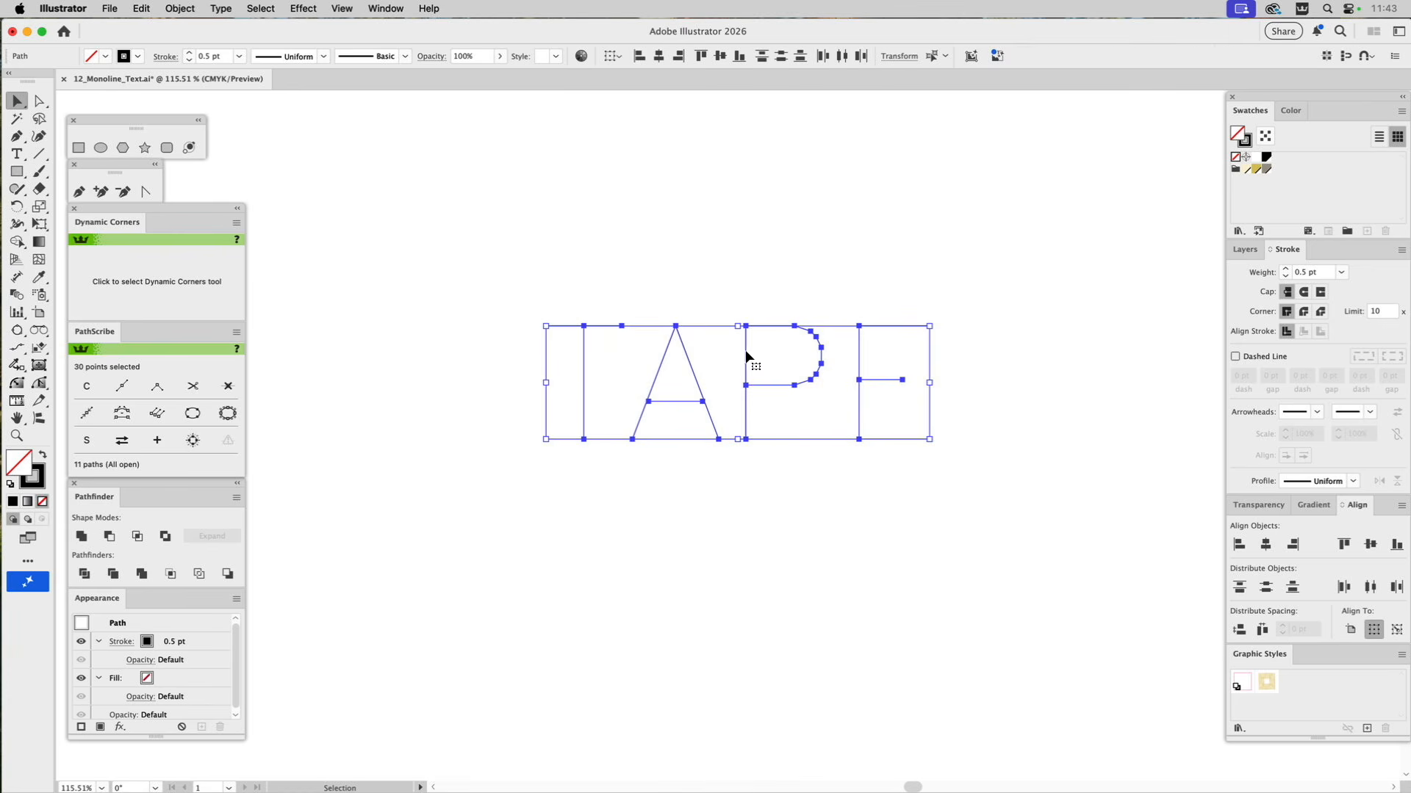
left_click(593, 254)
key("a")
left_click_drag(484, 287, 1001, 523)
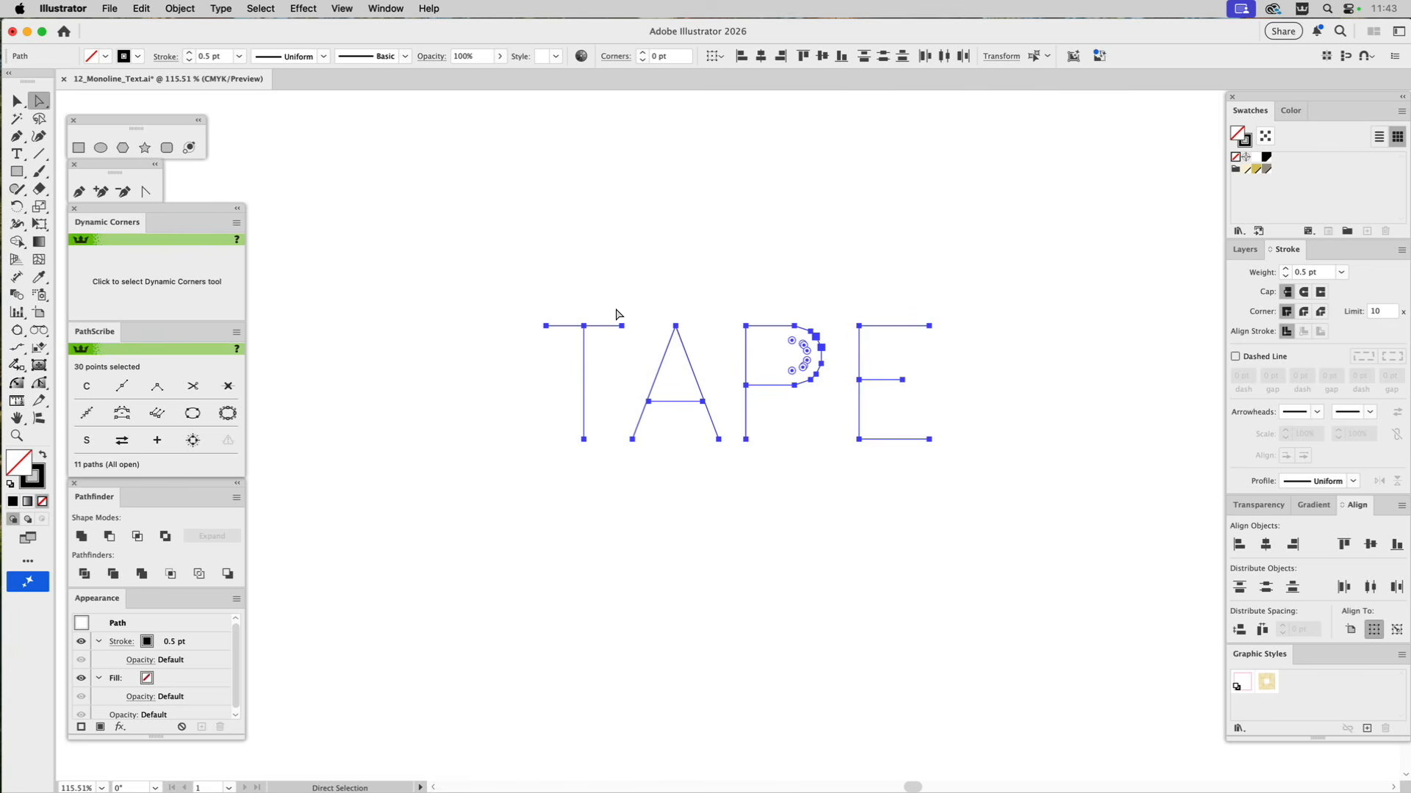
double_click(1303, 272)
type("25")
key("Return")
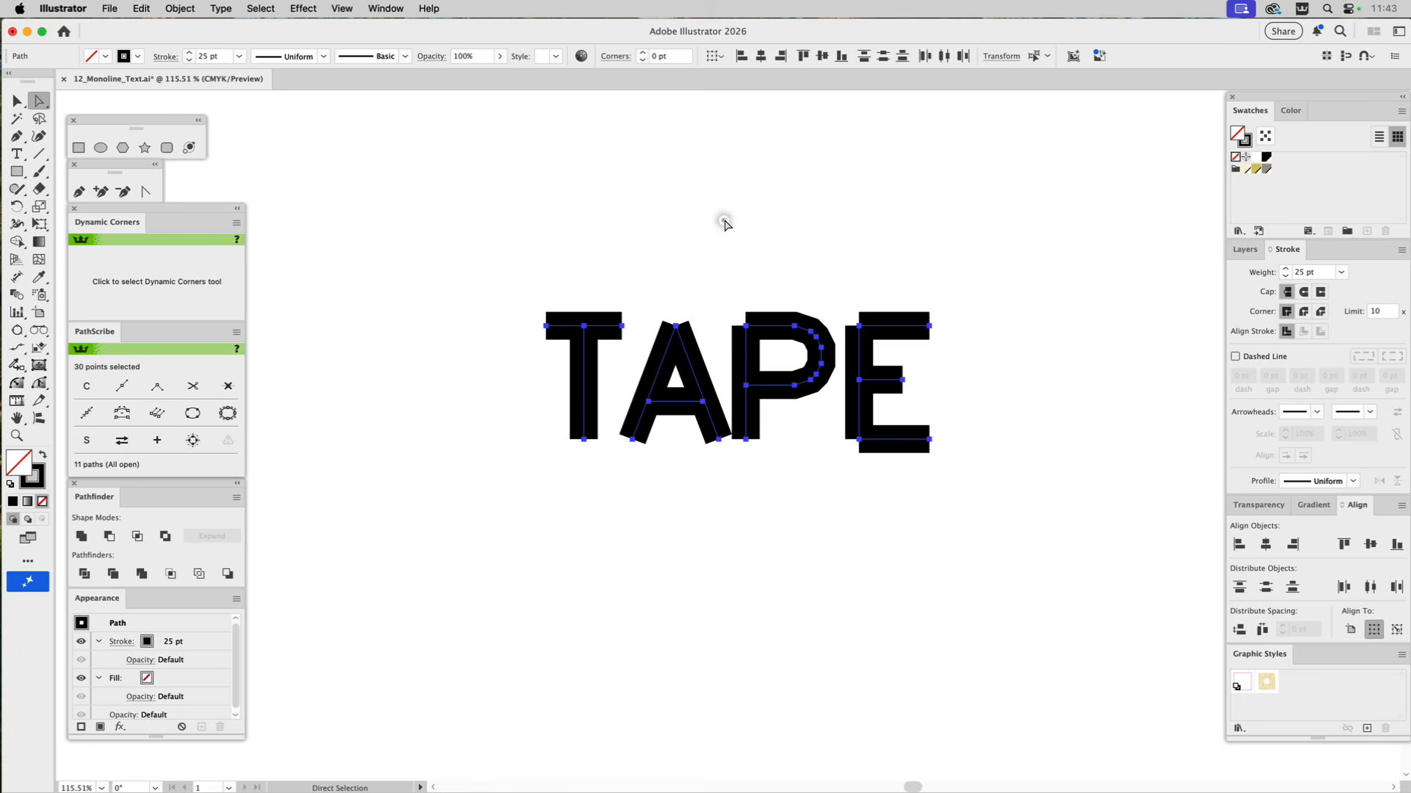
left_click(725, 224)
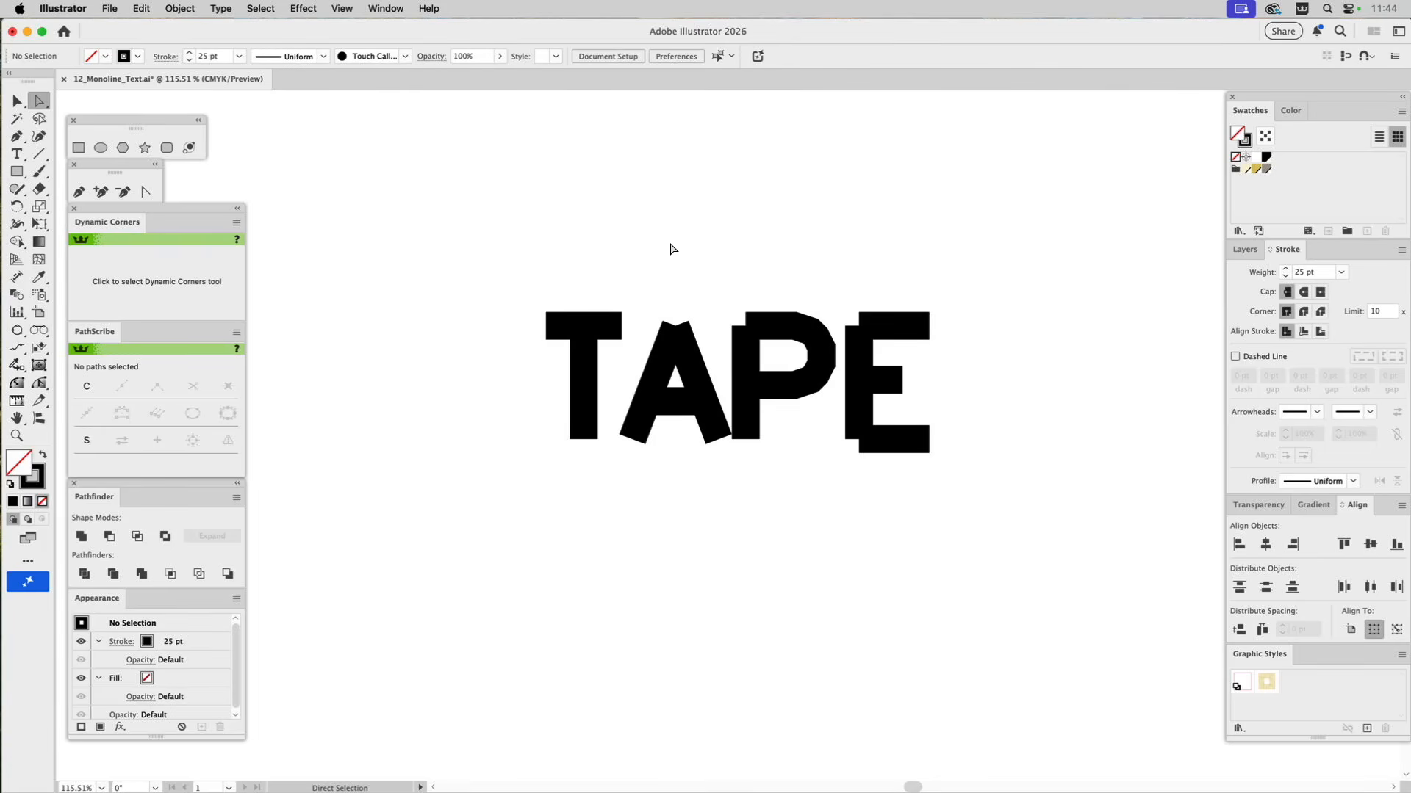
Examine the tape artwork pieces above the lettering and leave them deselected.
key("space")
left_click_drag(806, 185, 806, 265)
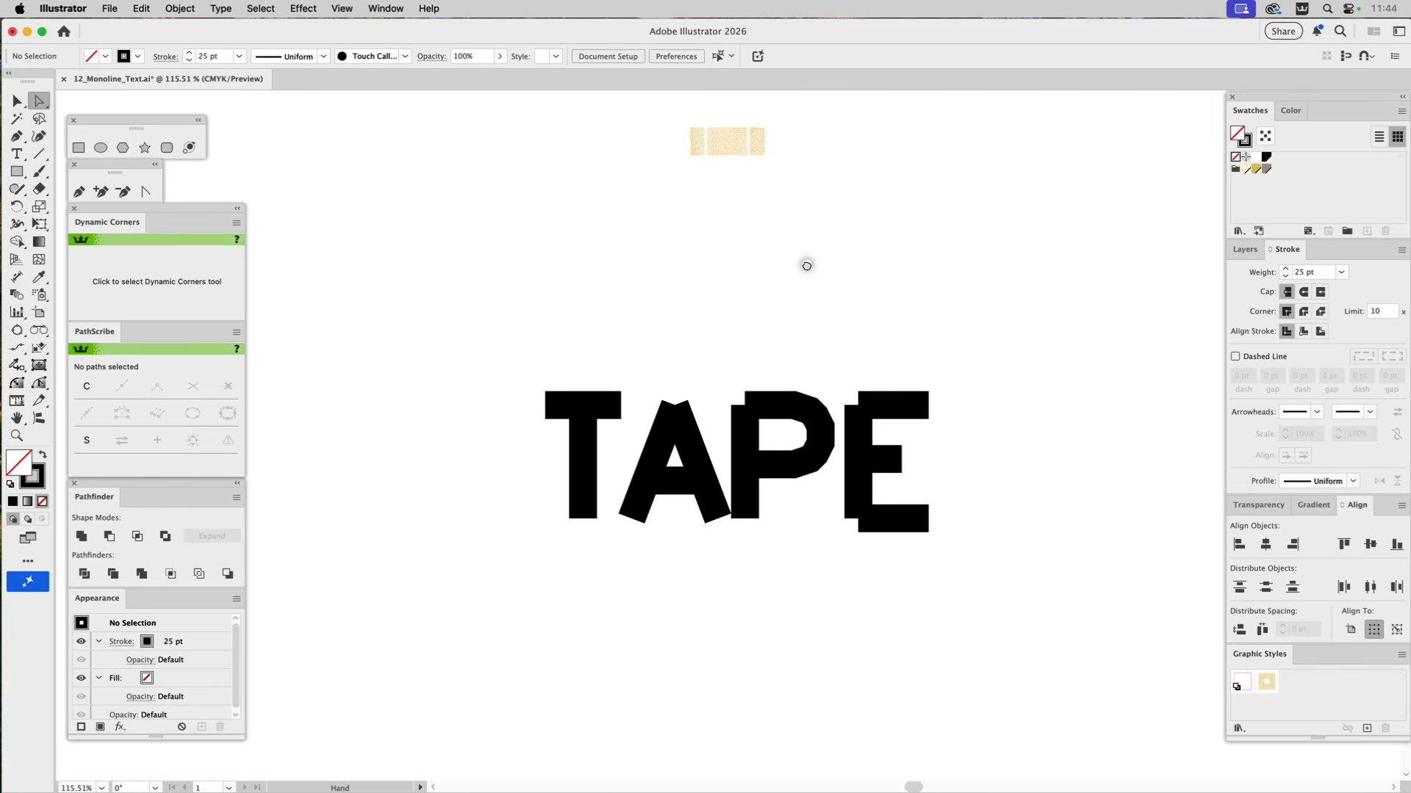
left_click(731, 153)
left_click(718, 195)
key("v")
left_click_drag(711, 151, 716, 148)
left_click(739, 200)
Apply the Tape brush to all the strokes of the TAPE lettering and deselect them.
left_click(385, 8)
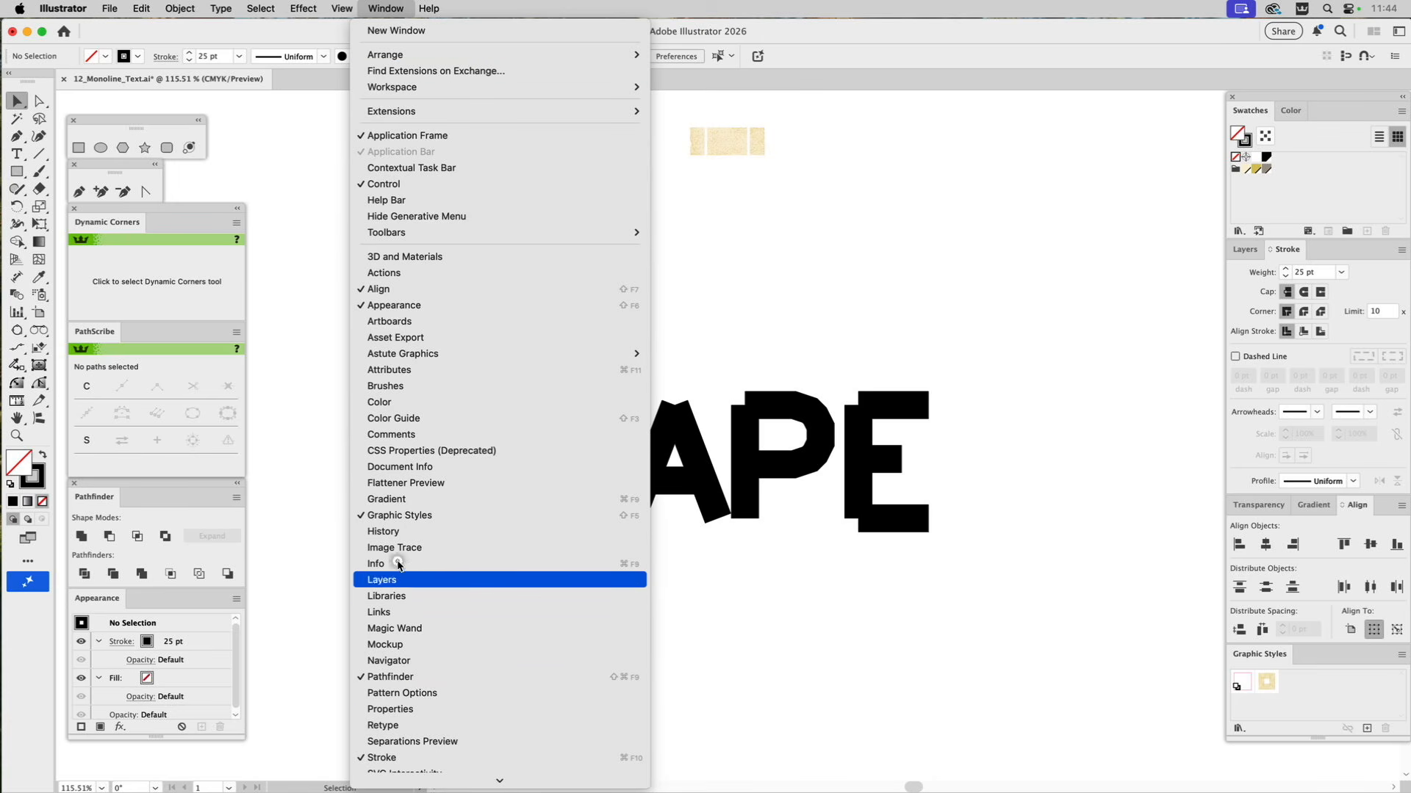
left_click(382, 386)
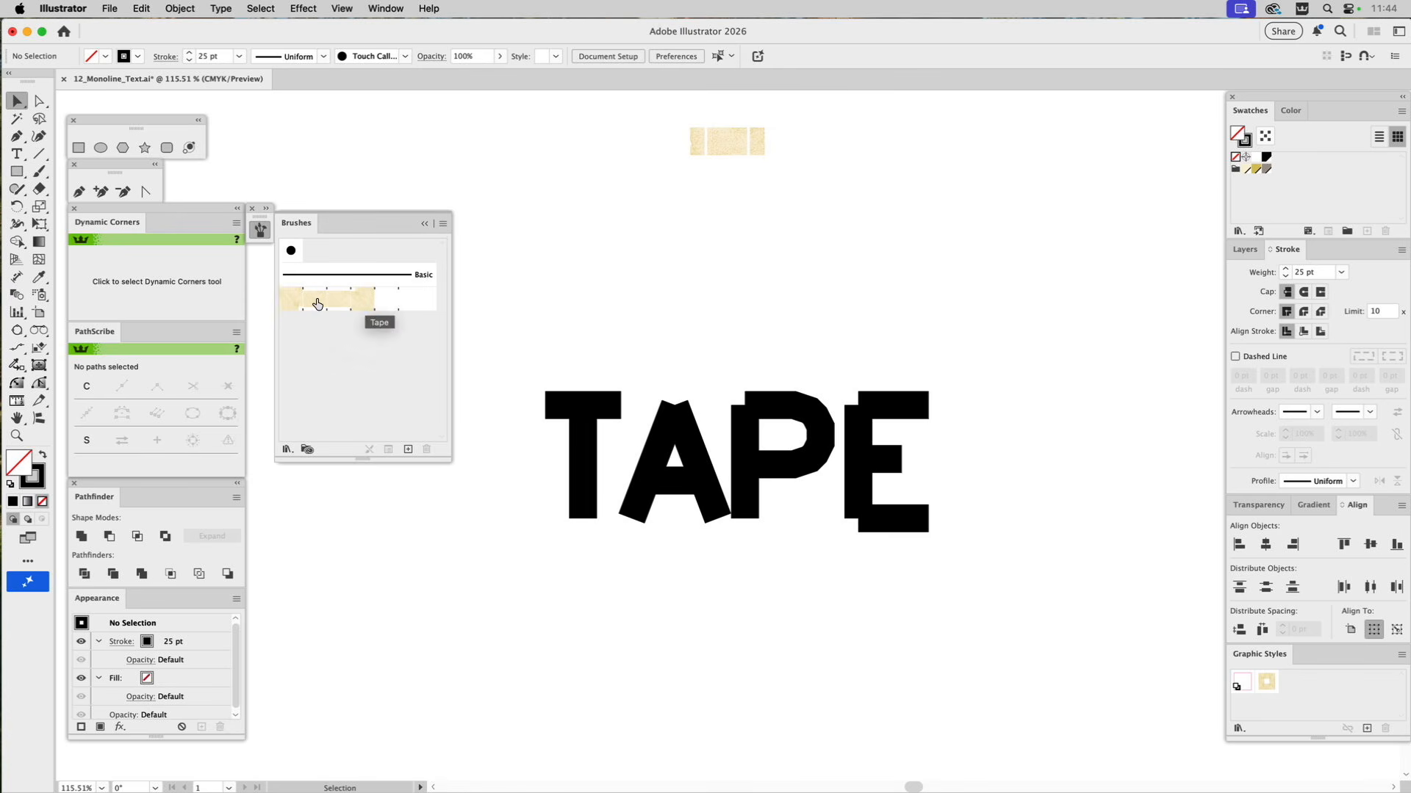
mouse_move(505, 358)
left_mouse_down()
mouse_move(859, 533)
mouse_move(1030, 593)
left_mouse_up()
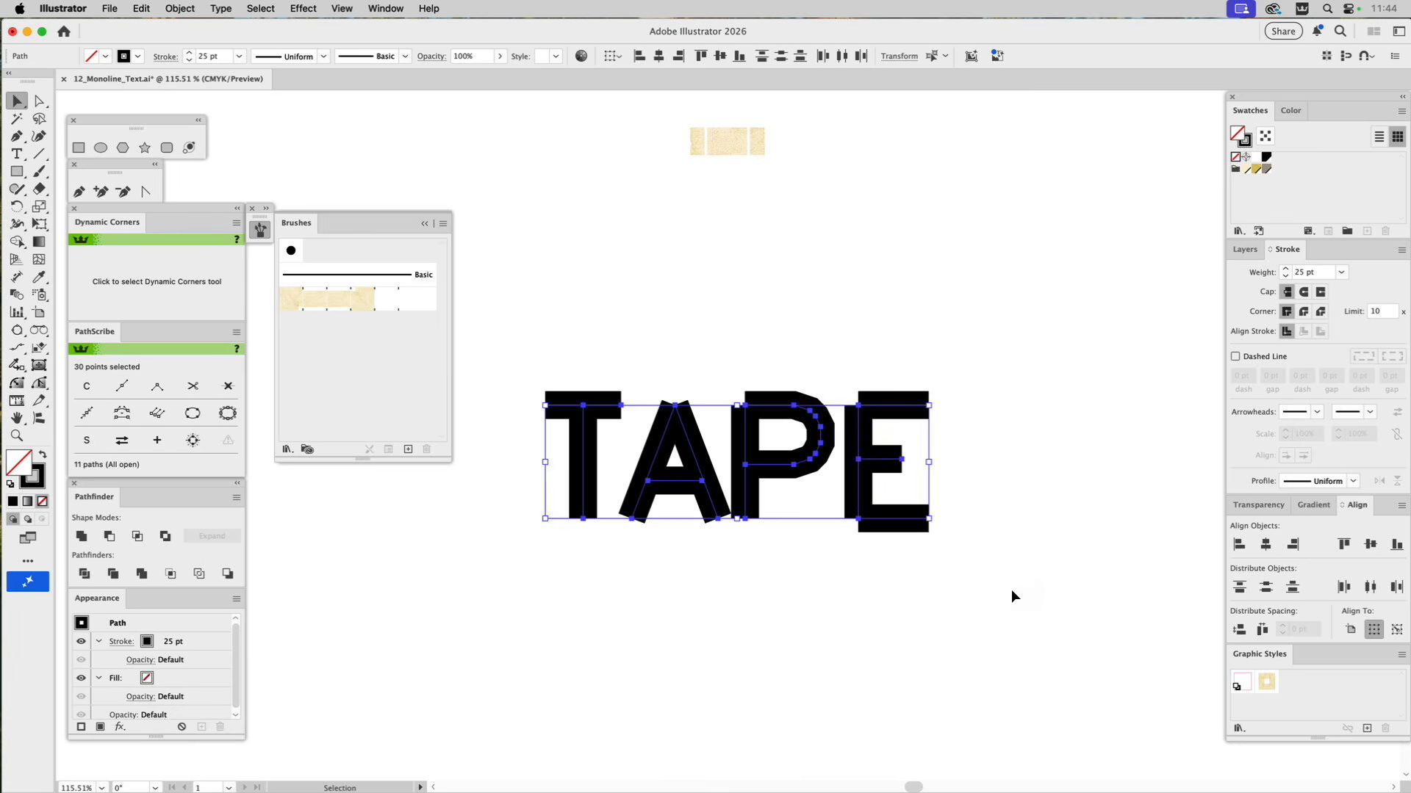
left_click(321, 302)
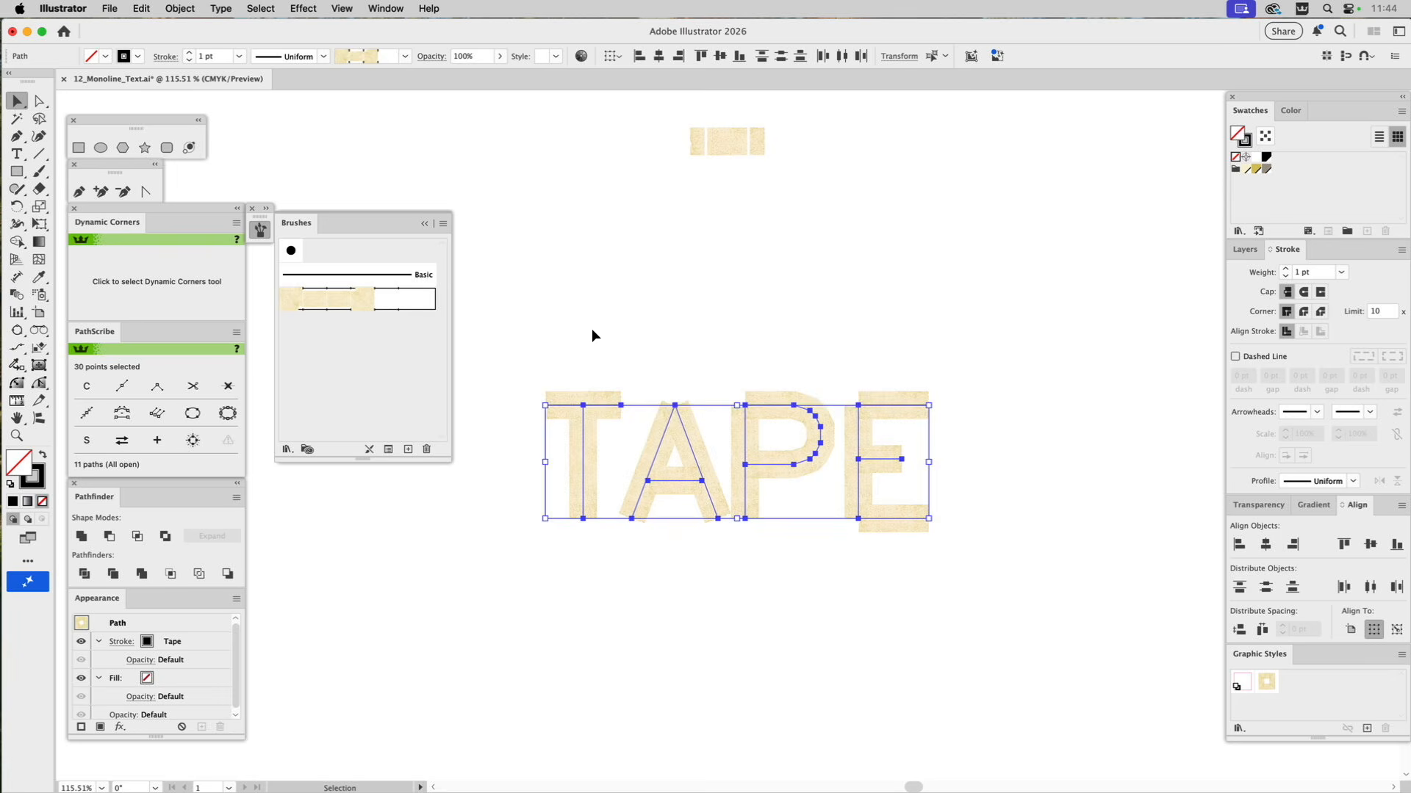
left_click(669, 335)
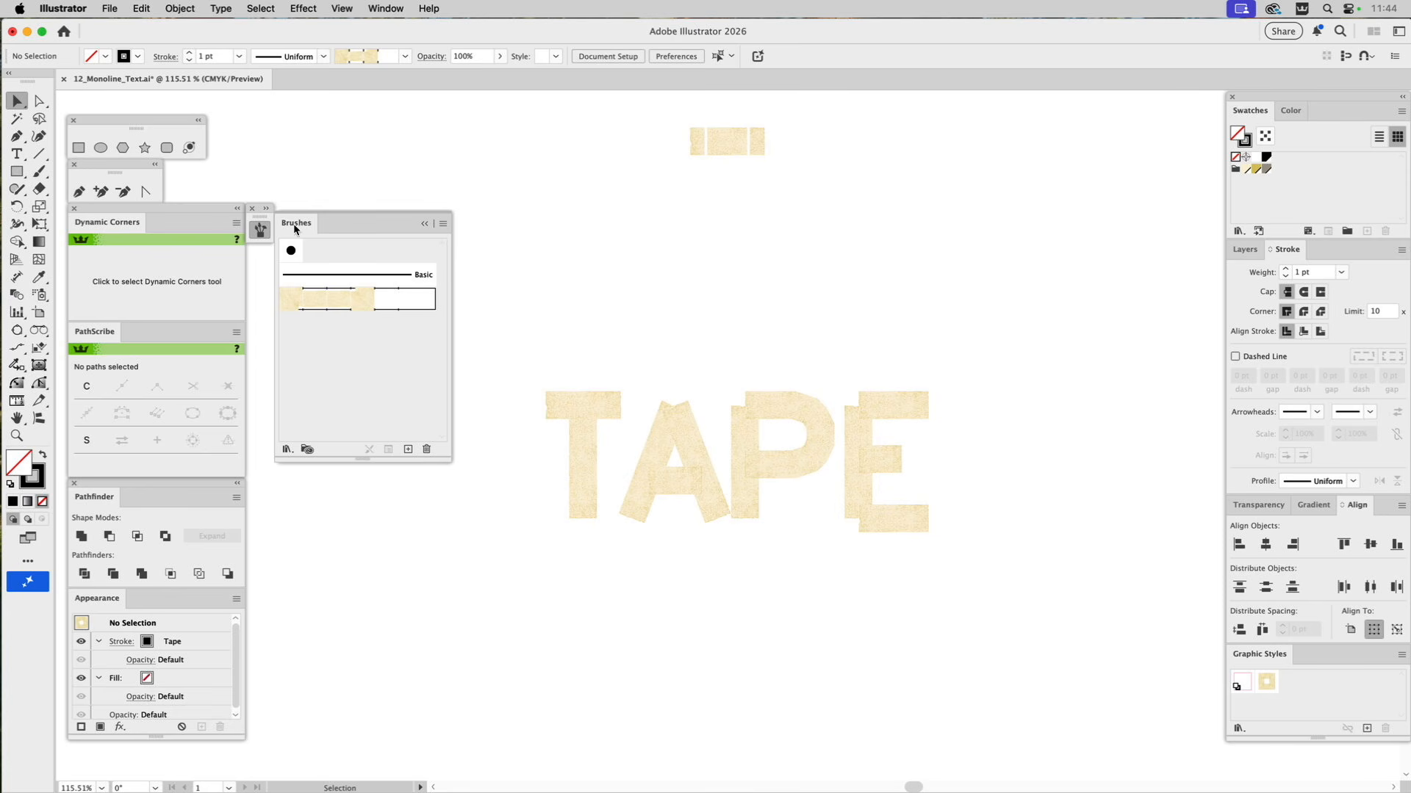
left_click(424, 224)
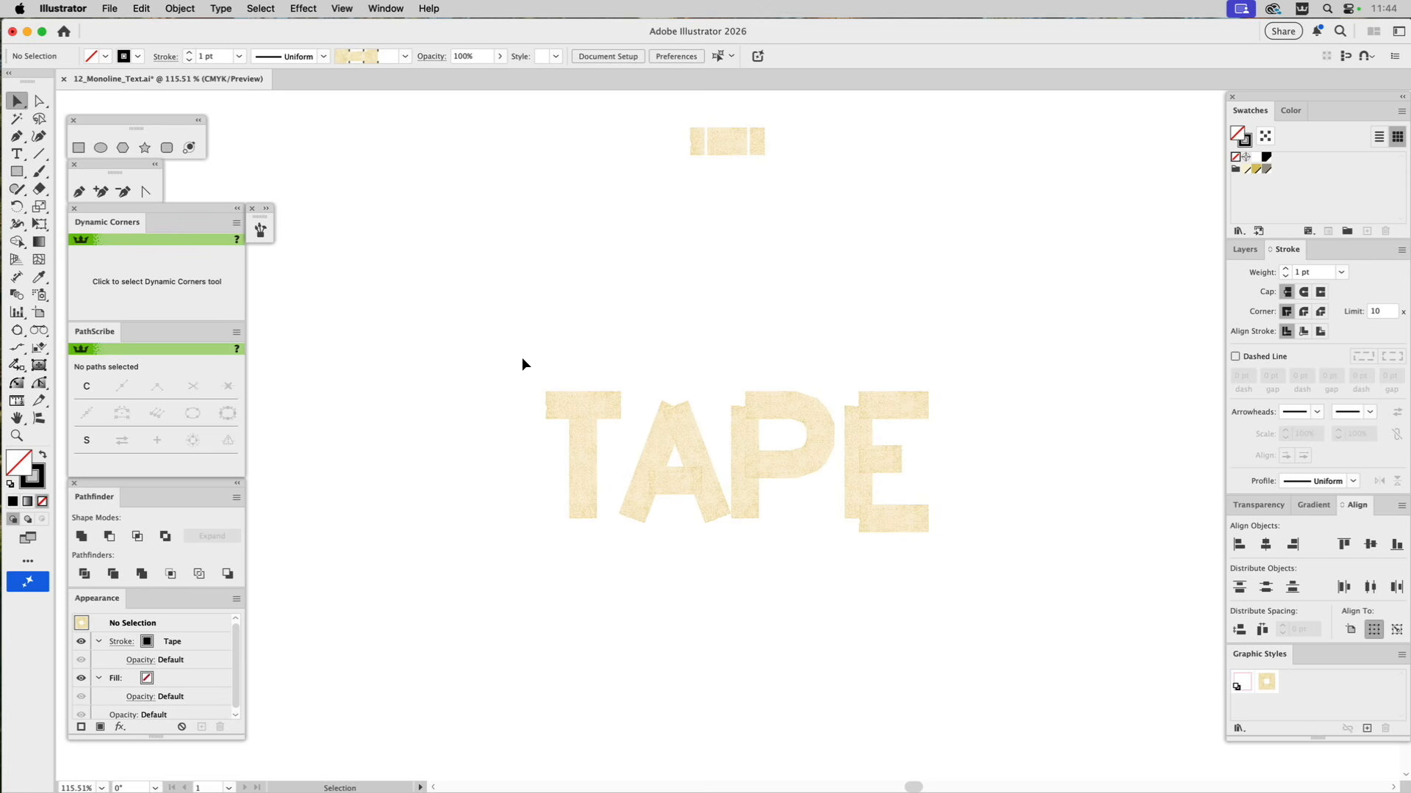
Apply the TAPE graphic style to all the letter strokes and deselect them.
left_click_drag(522, 358, 981, 582)
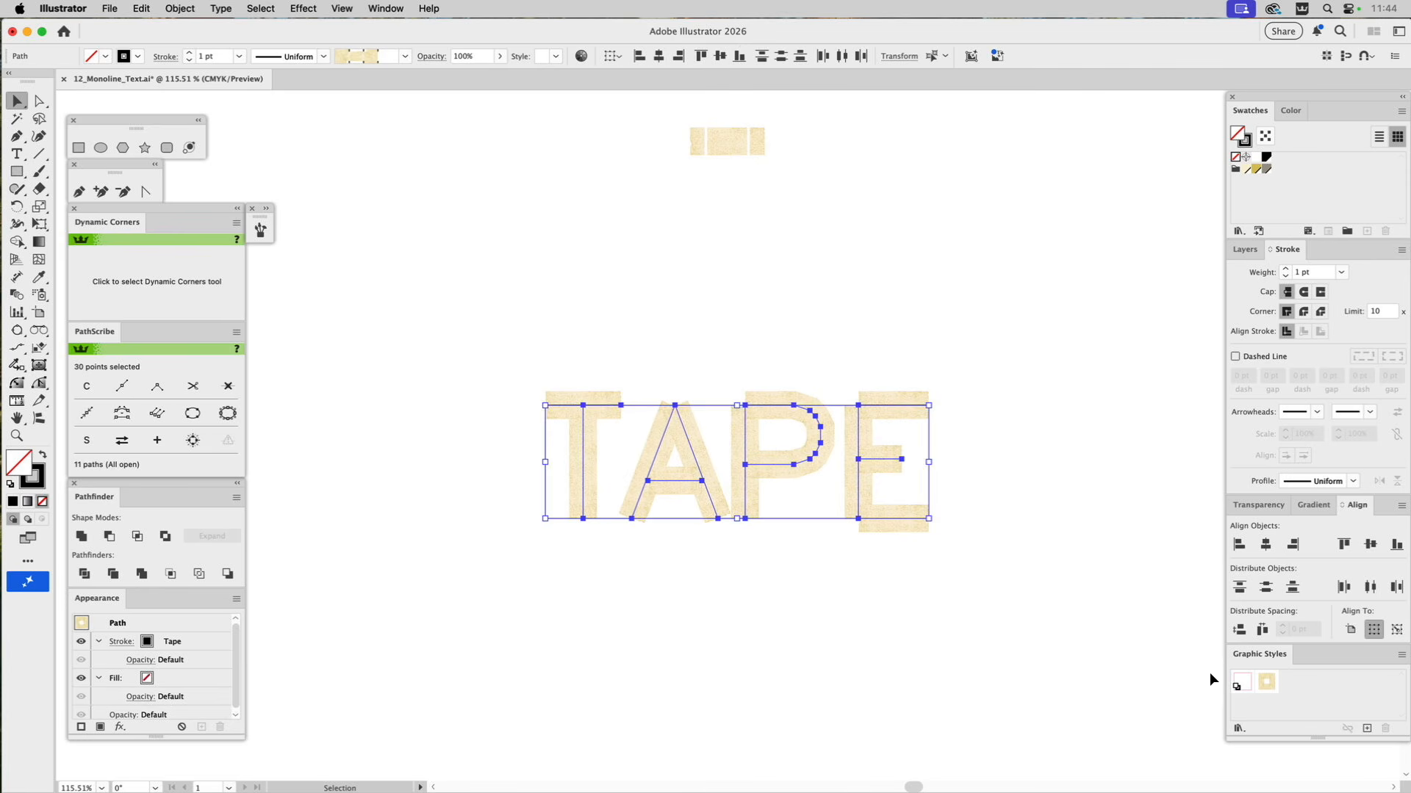
left_click(1266, 685)
left_click(1044, 533)
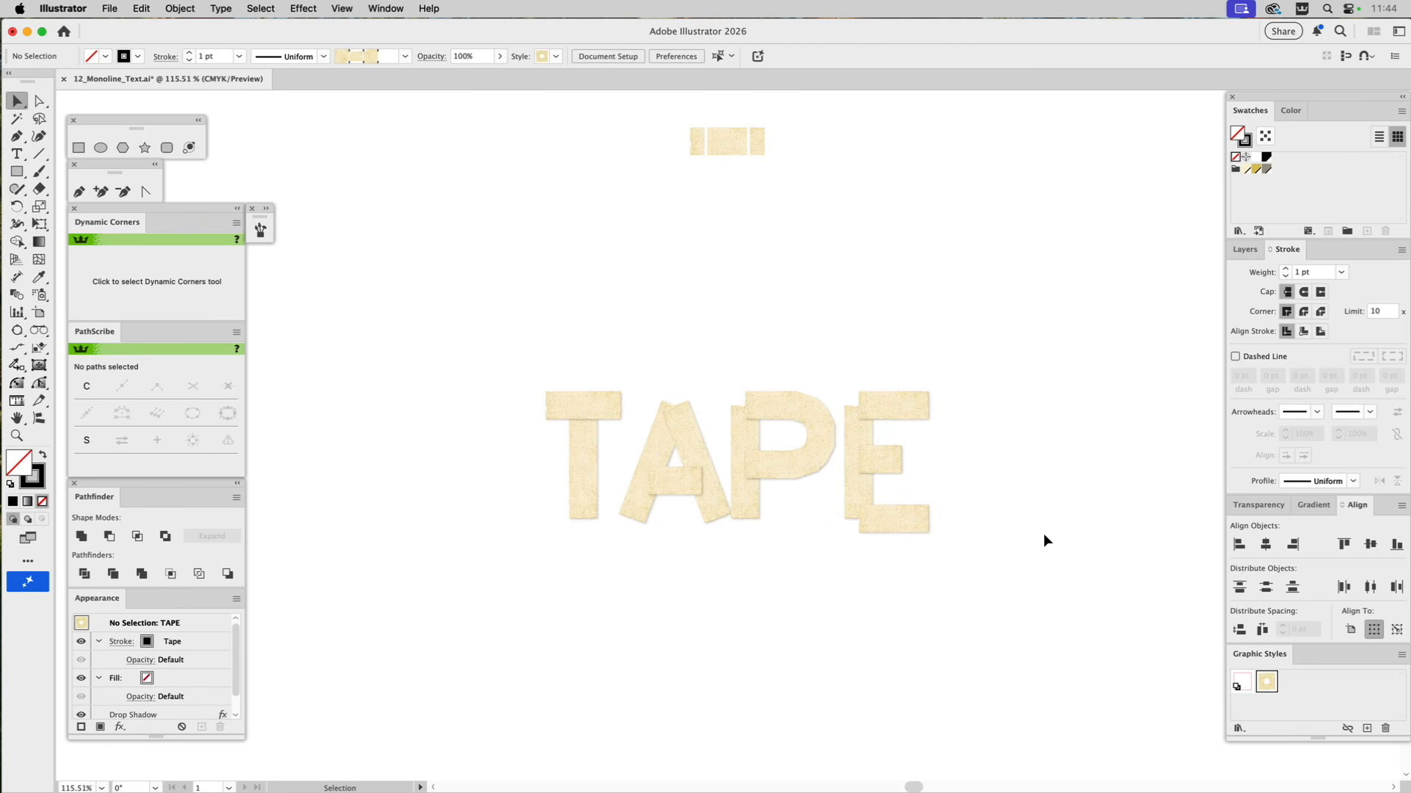
Inspect the taped lettering up close, check its layer, and compare its outline paths with the preview.
key("z")
left_click_drag(443, 300, 1035, 731)
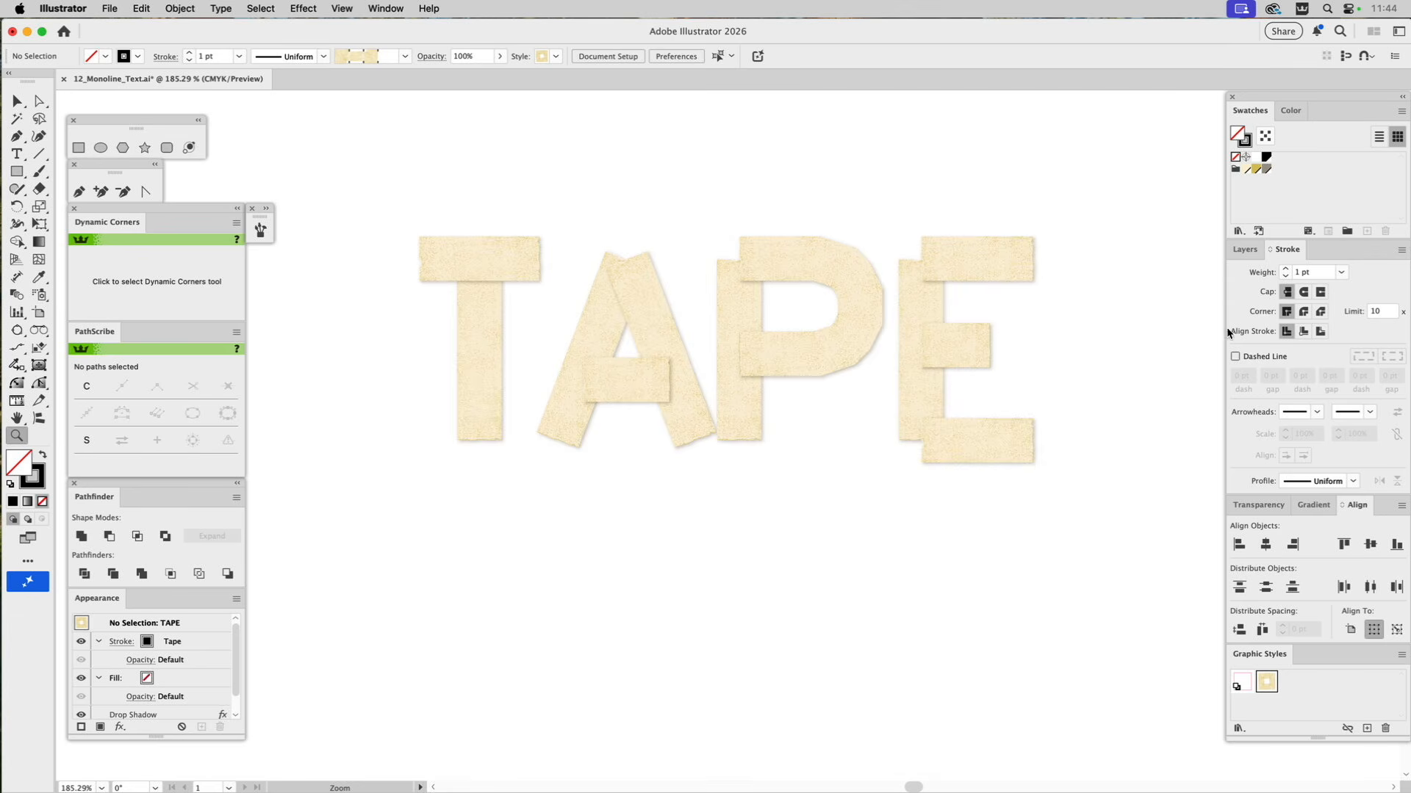
left_click(1243, 250)
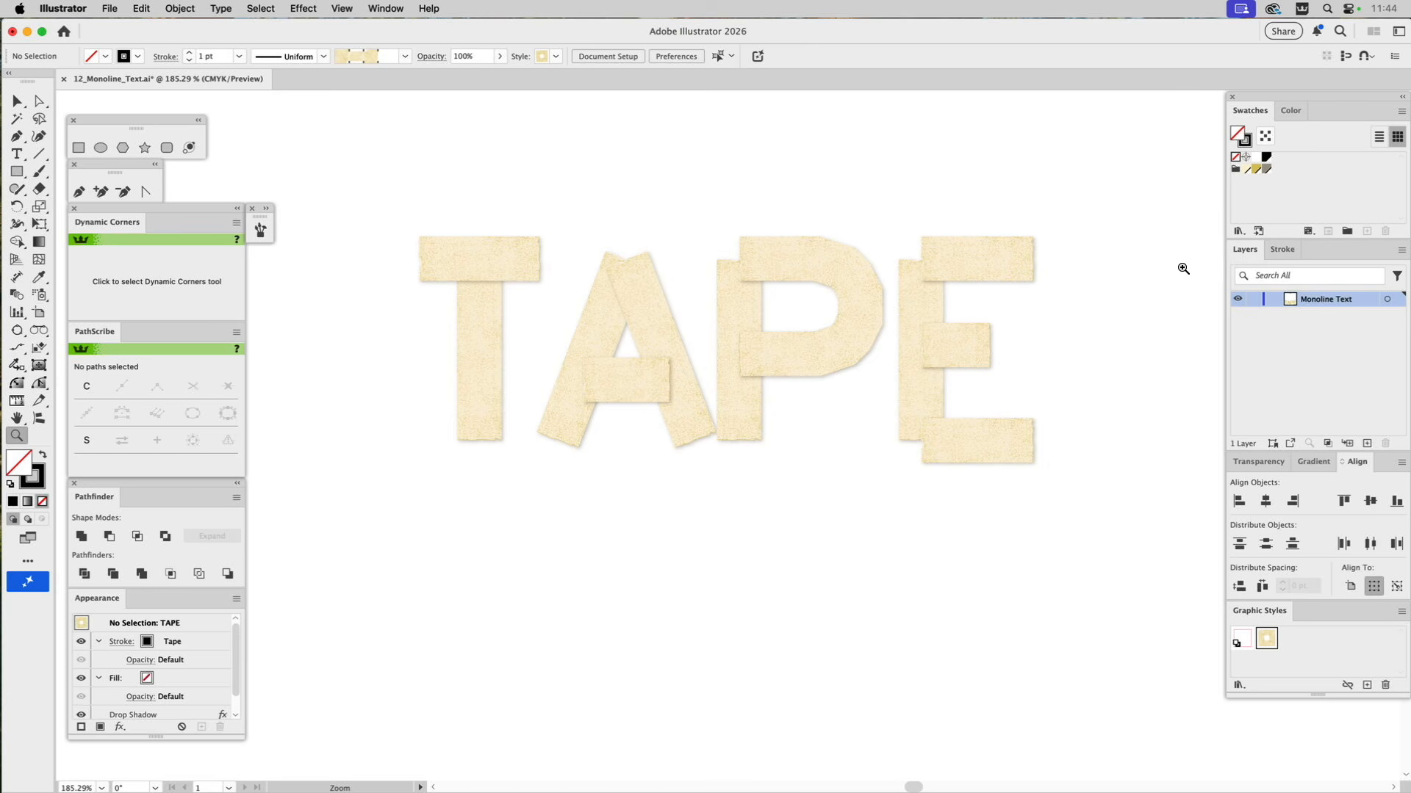
left_click_drag(1118, 297, 1108, 397)
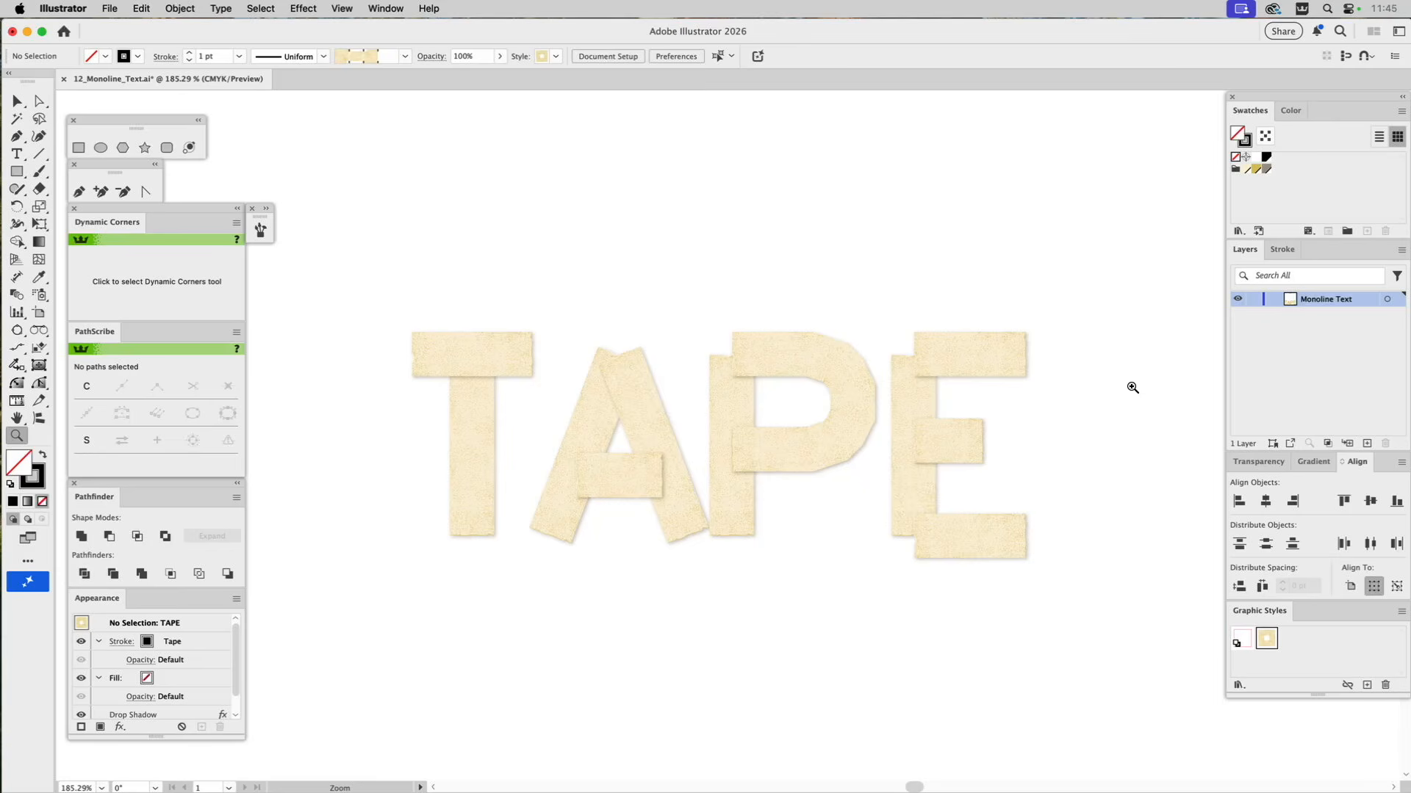
key("super+y")
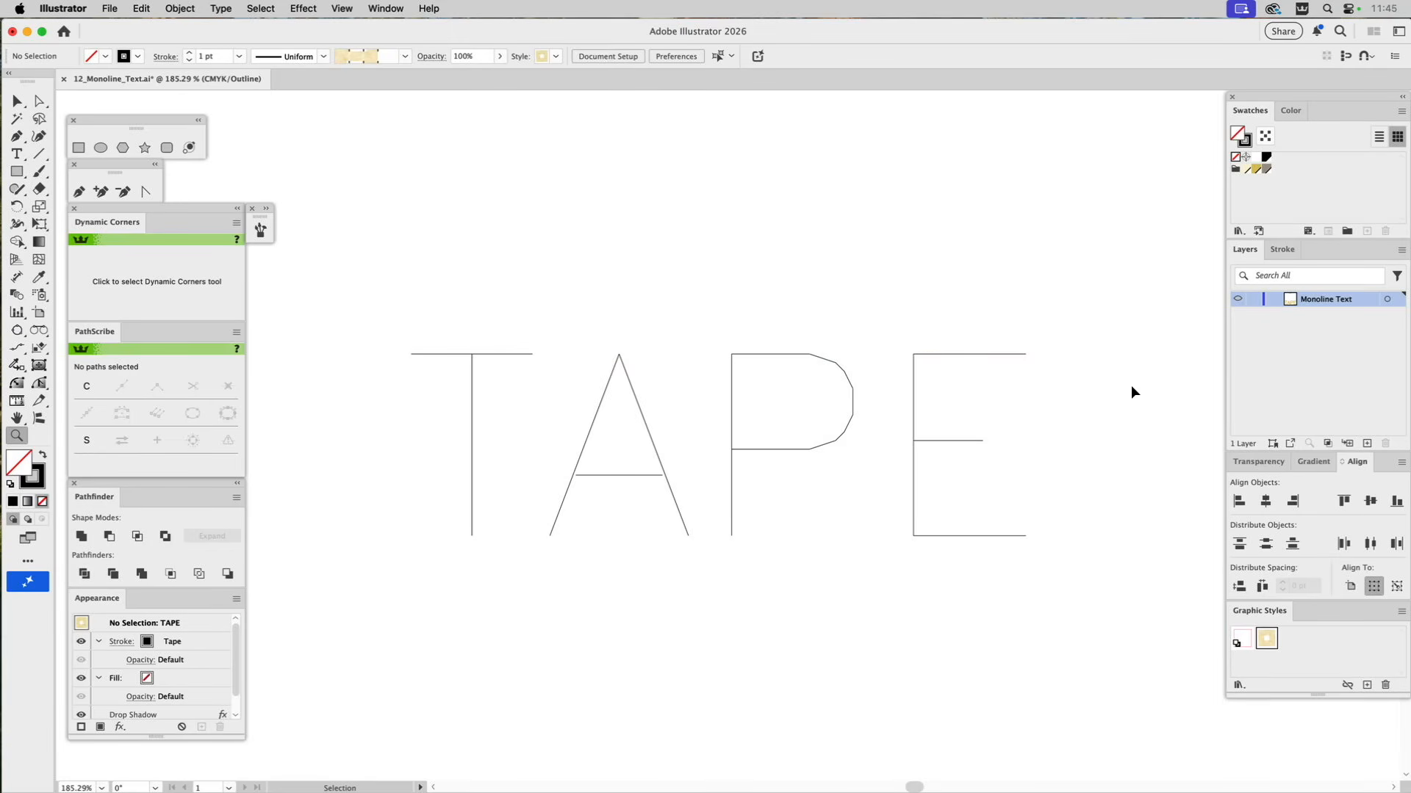
key("super+y")
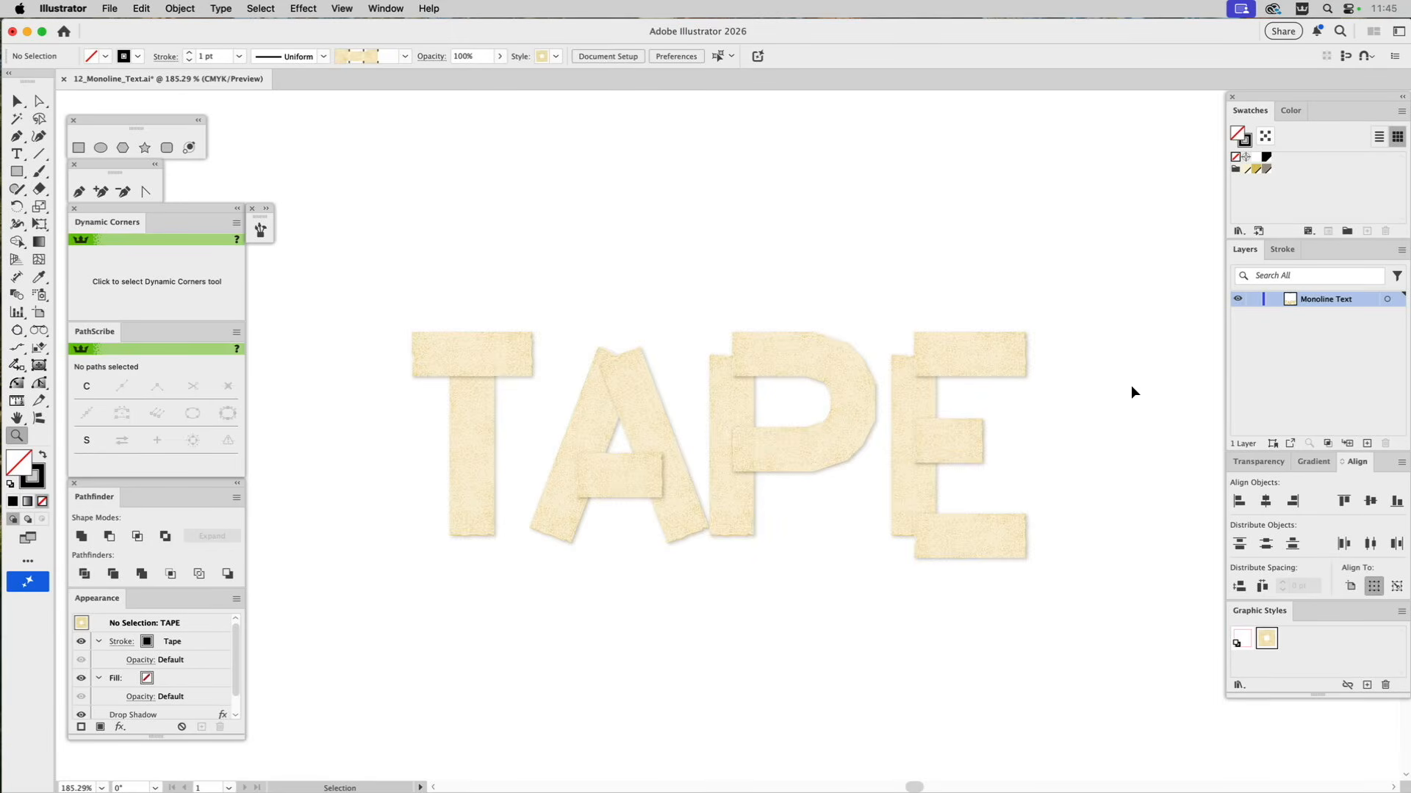
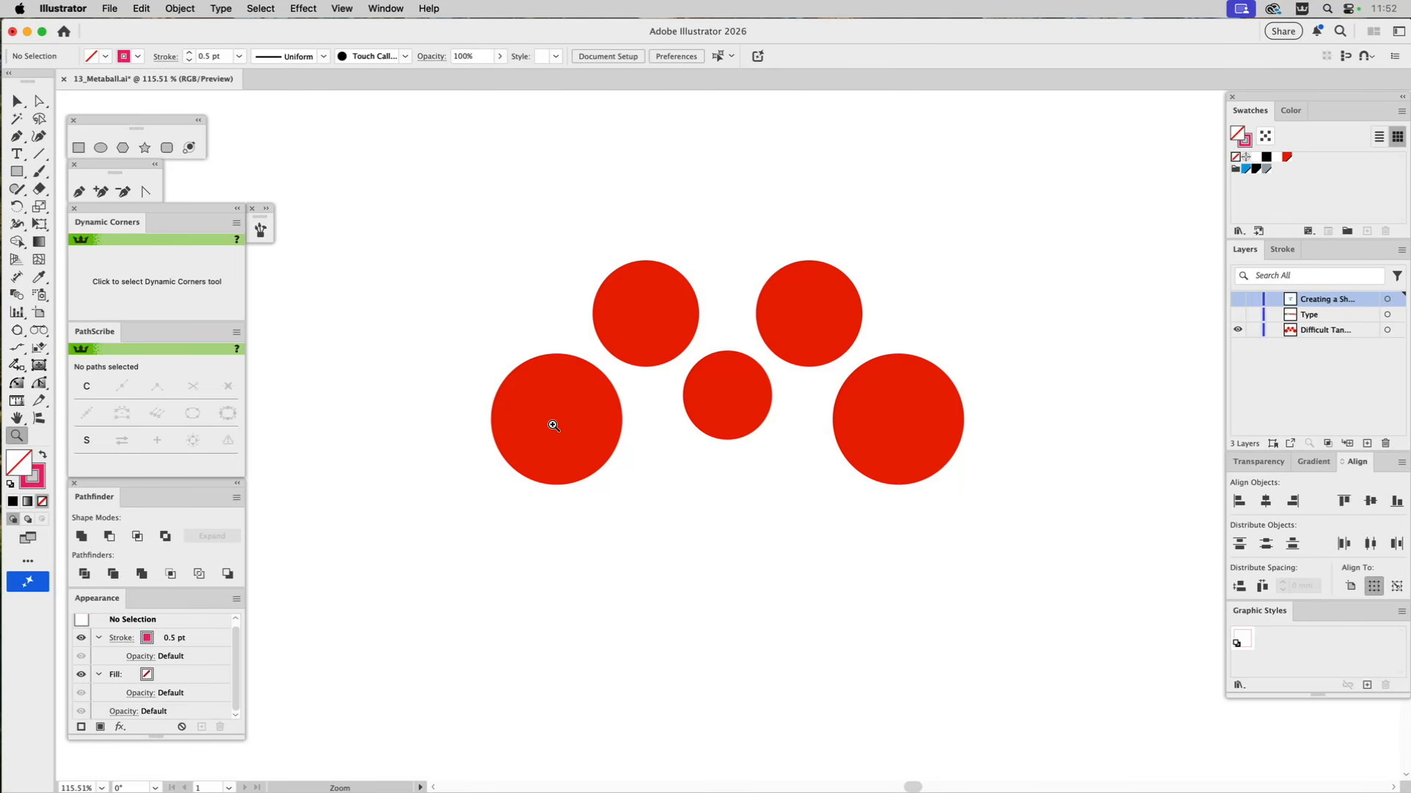
Run the Metaball script on the five red circles with a diameter of 30 mm.
key("v")
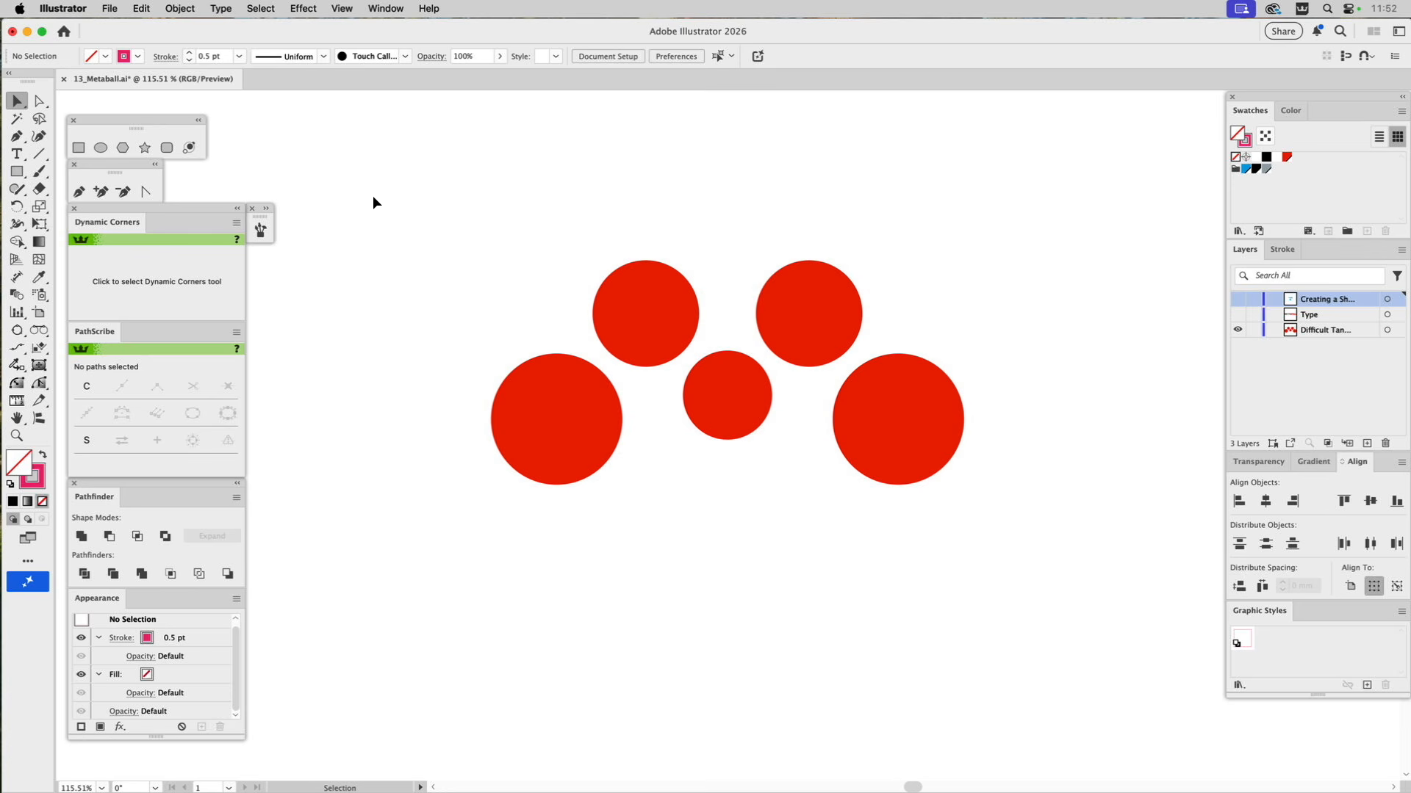
left_click_drag(424, 223, 1032, 547)
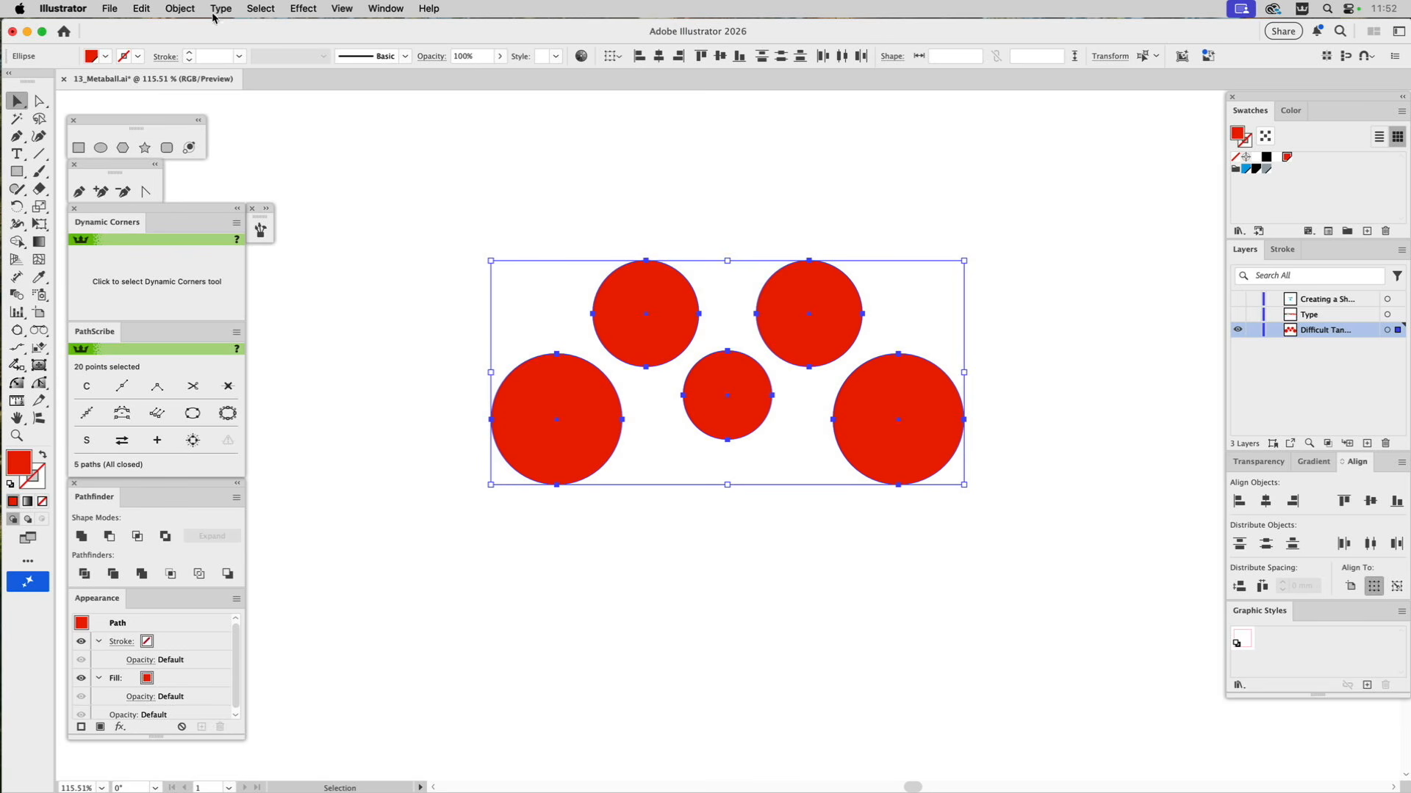
left_click(108, 8)
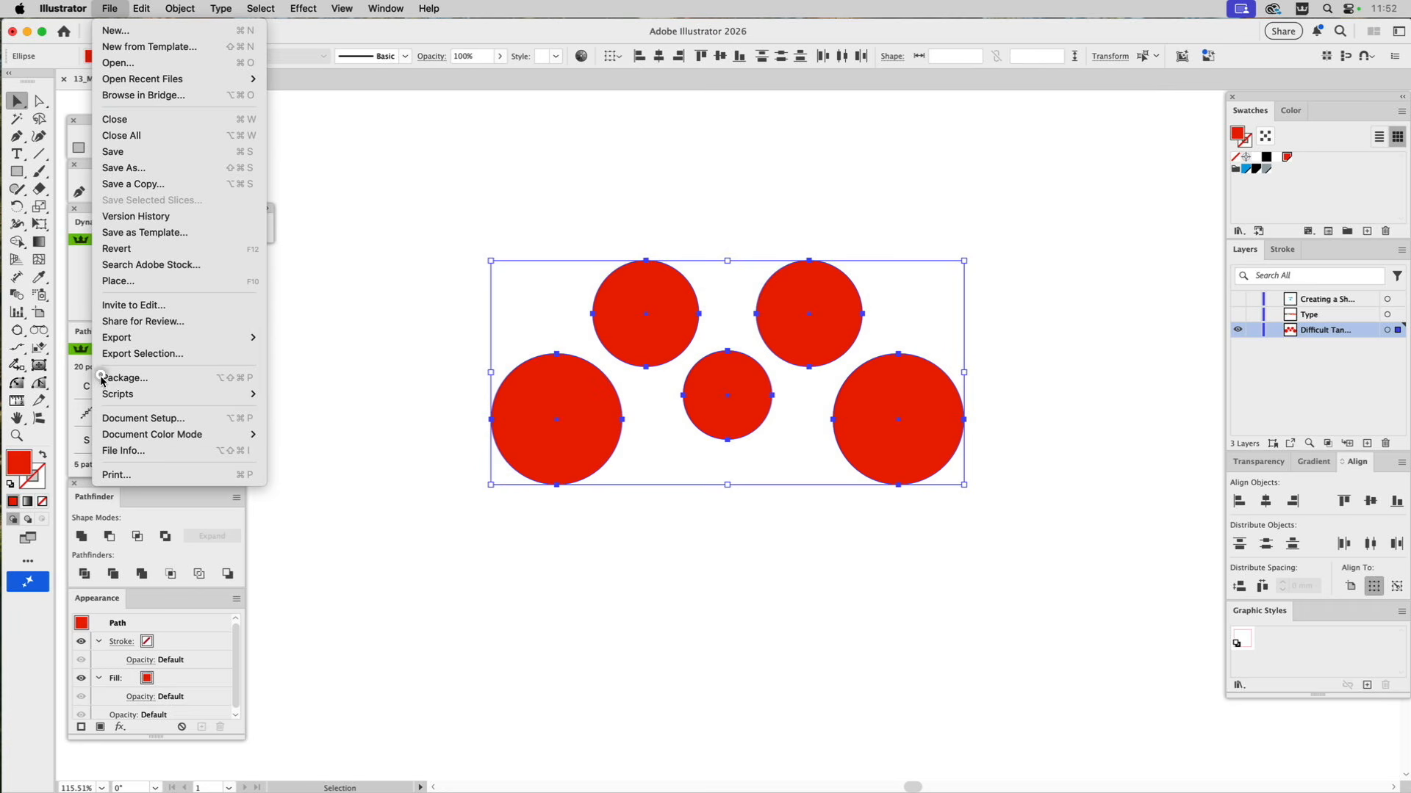
mouse_move(118, 393)
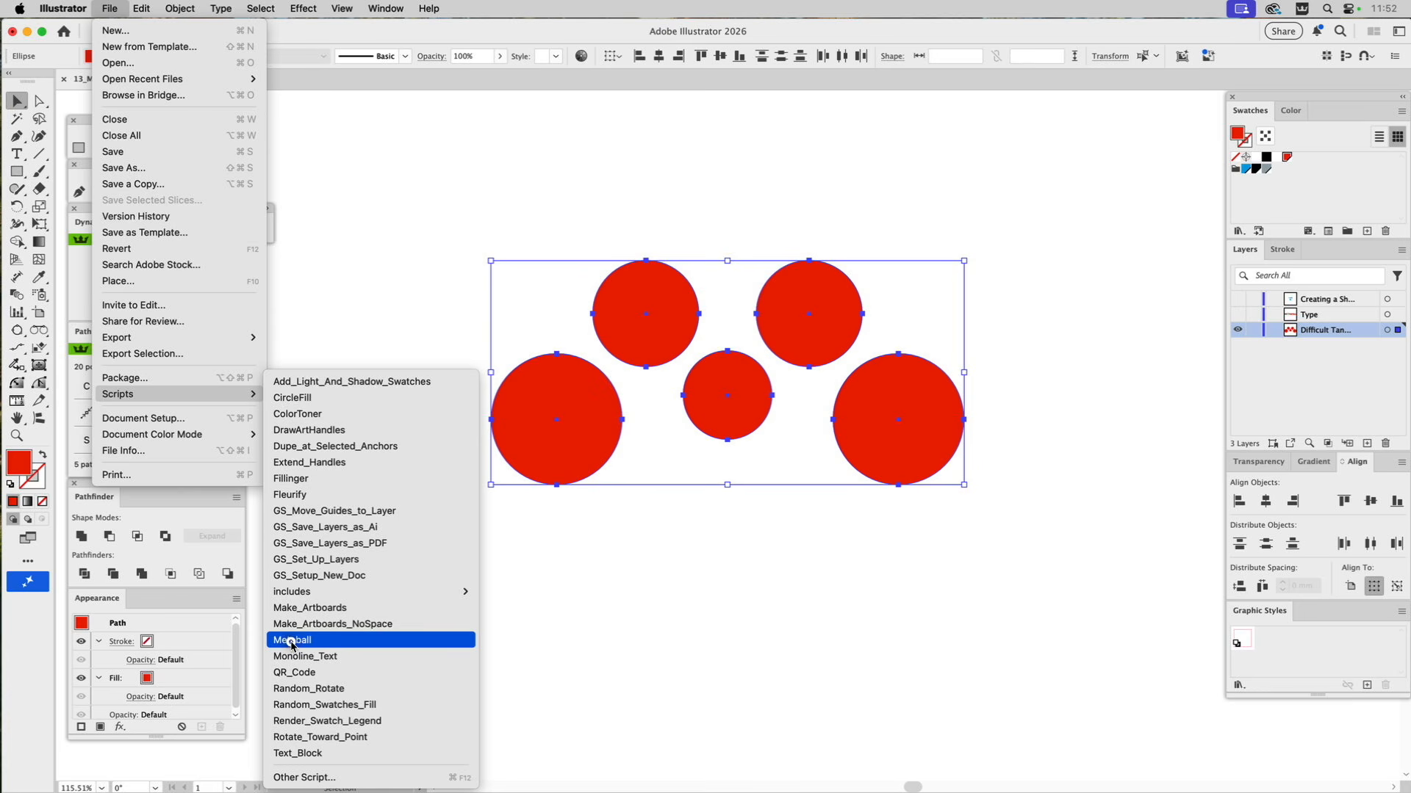
left_click(290, 642)
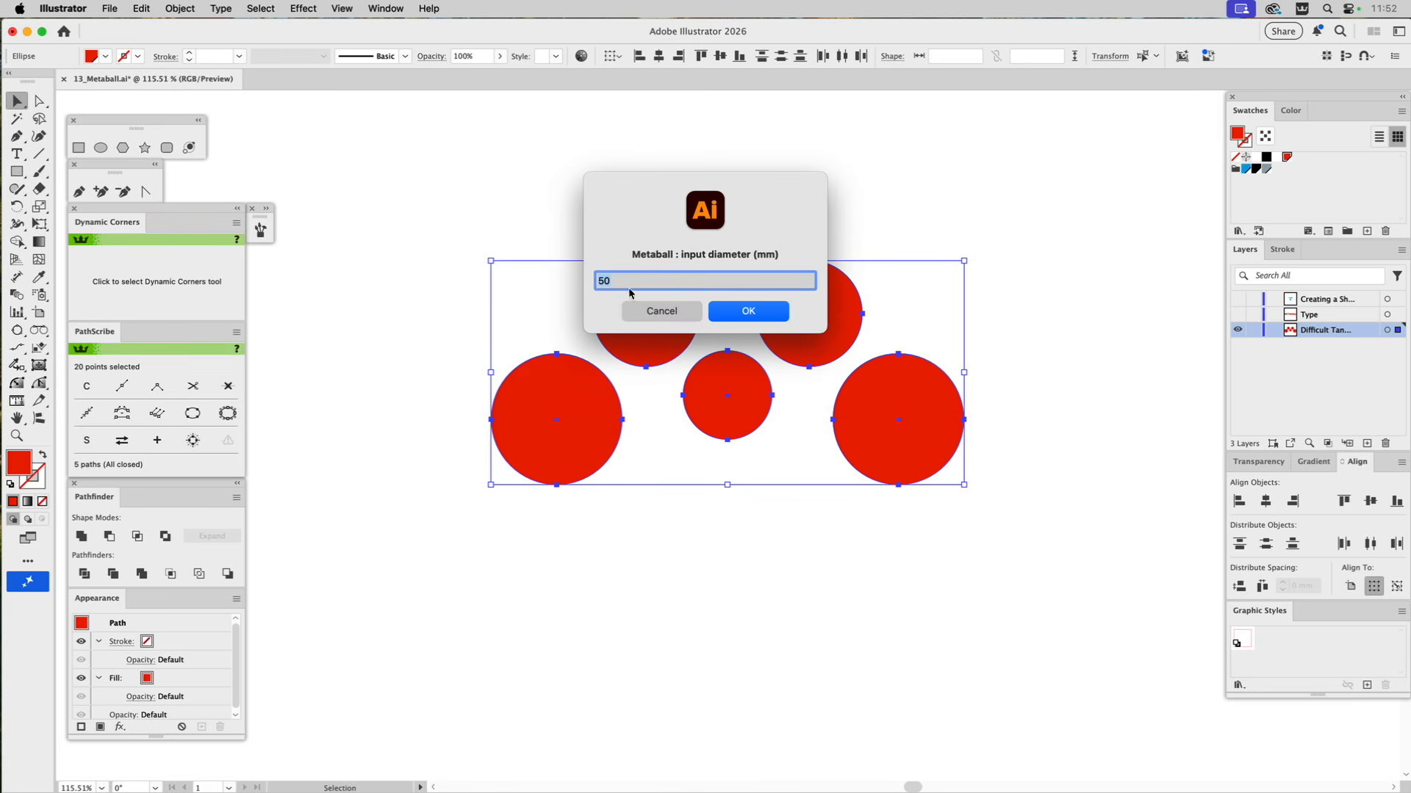
left_click_drag(761, 198, 786, 570)
left_click(640, 664)
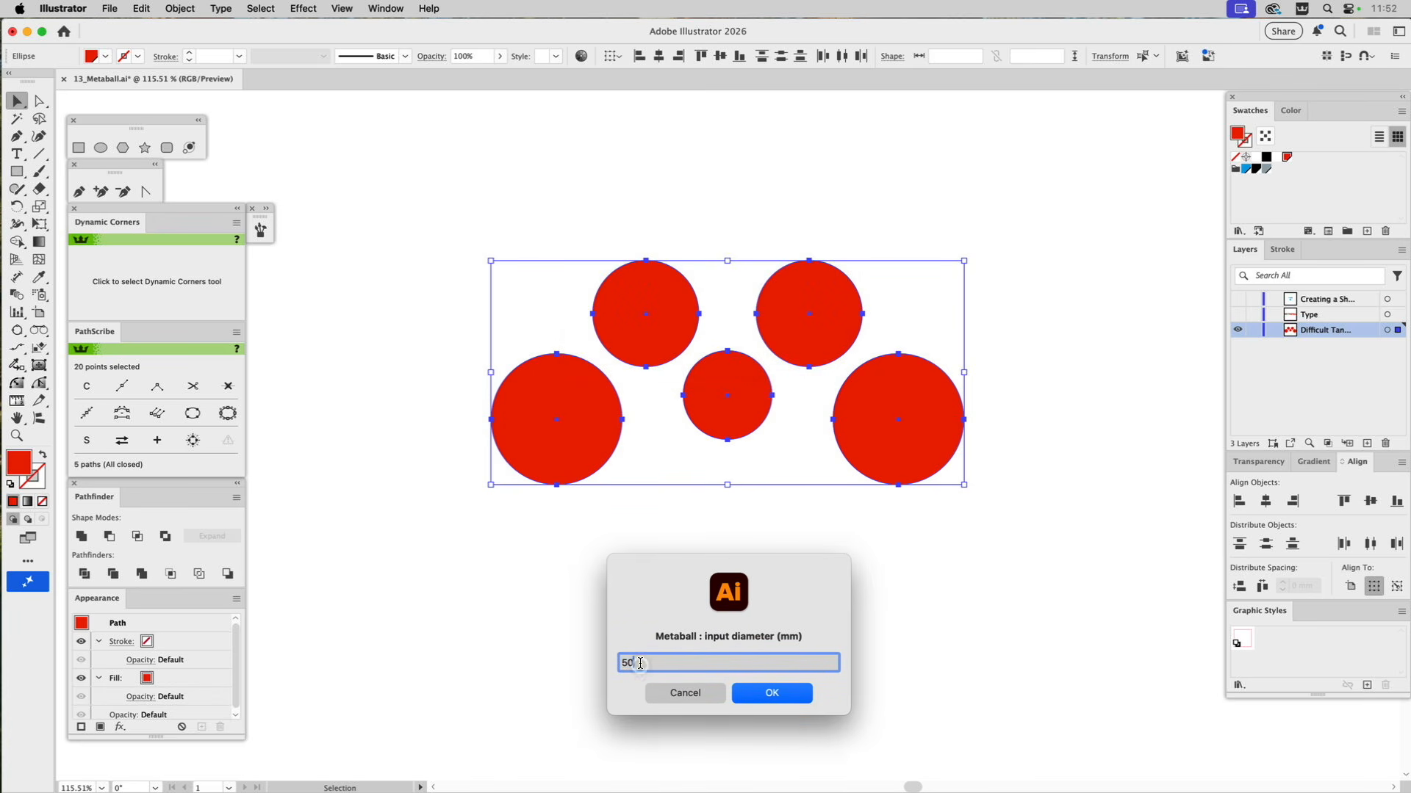
left_click_drag(642, 661, 609, 660)
type("30")
left_click(784, 694)
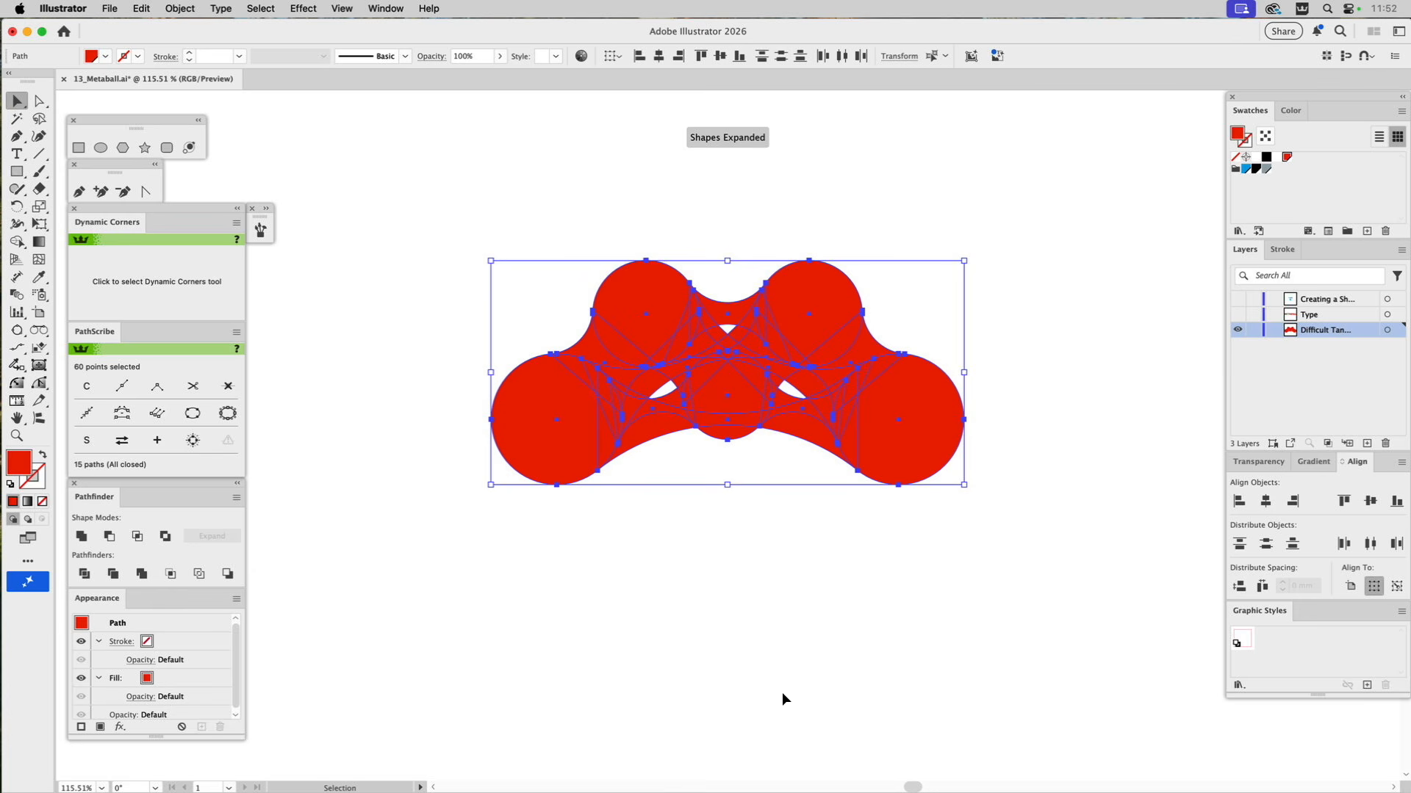
Delete the surplus Metaball connectors from the red shape, keeping only the bridges between neighbouring circles.
left_click(660, 524)
left_click(662, 425)
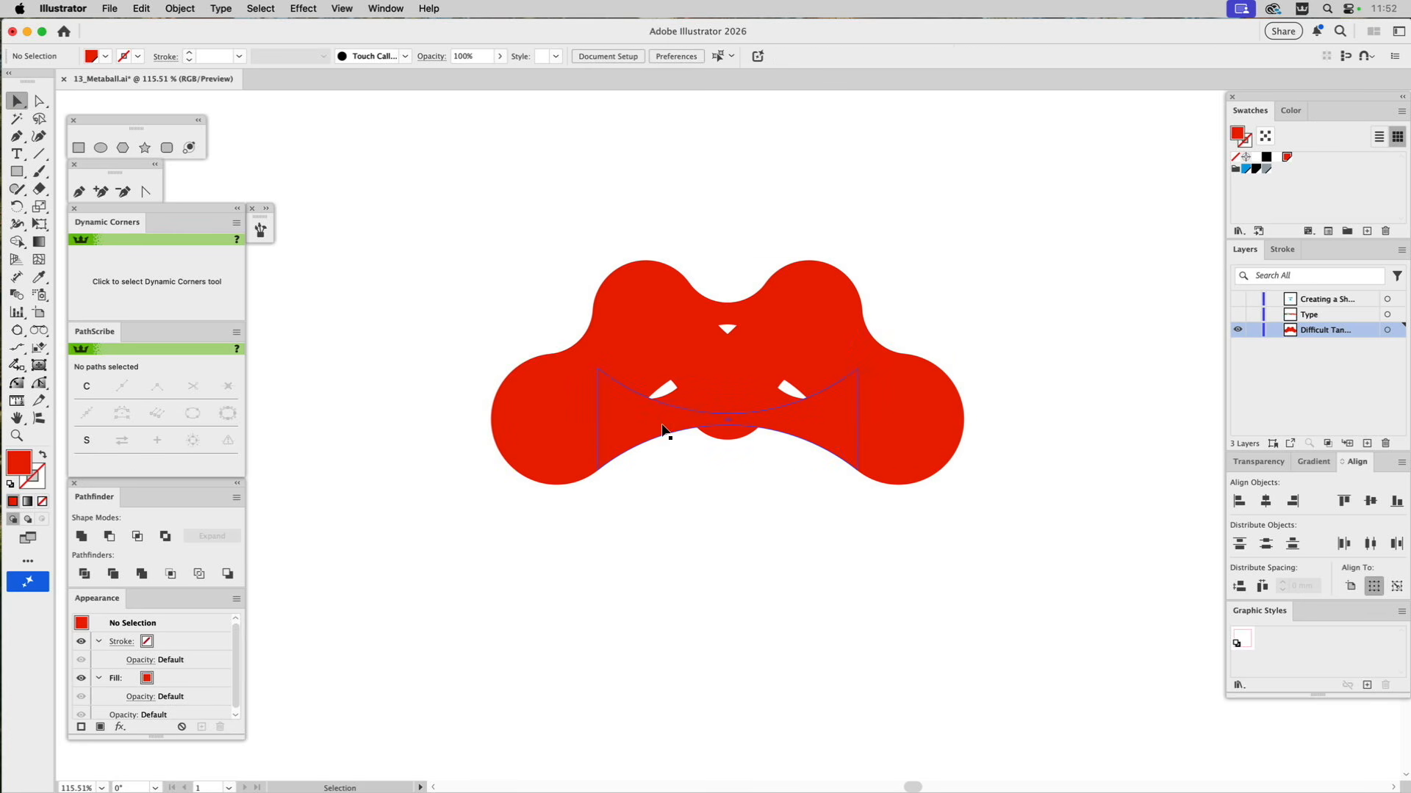
key("Delete")
left_click(667, 413)
key("Delete")
left_click(797, 411)
key("Delete")
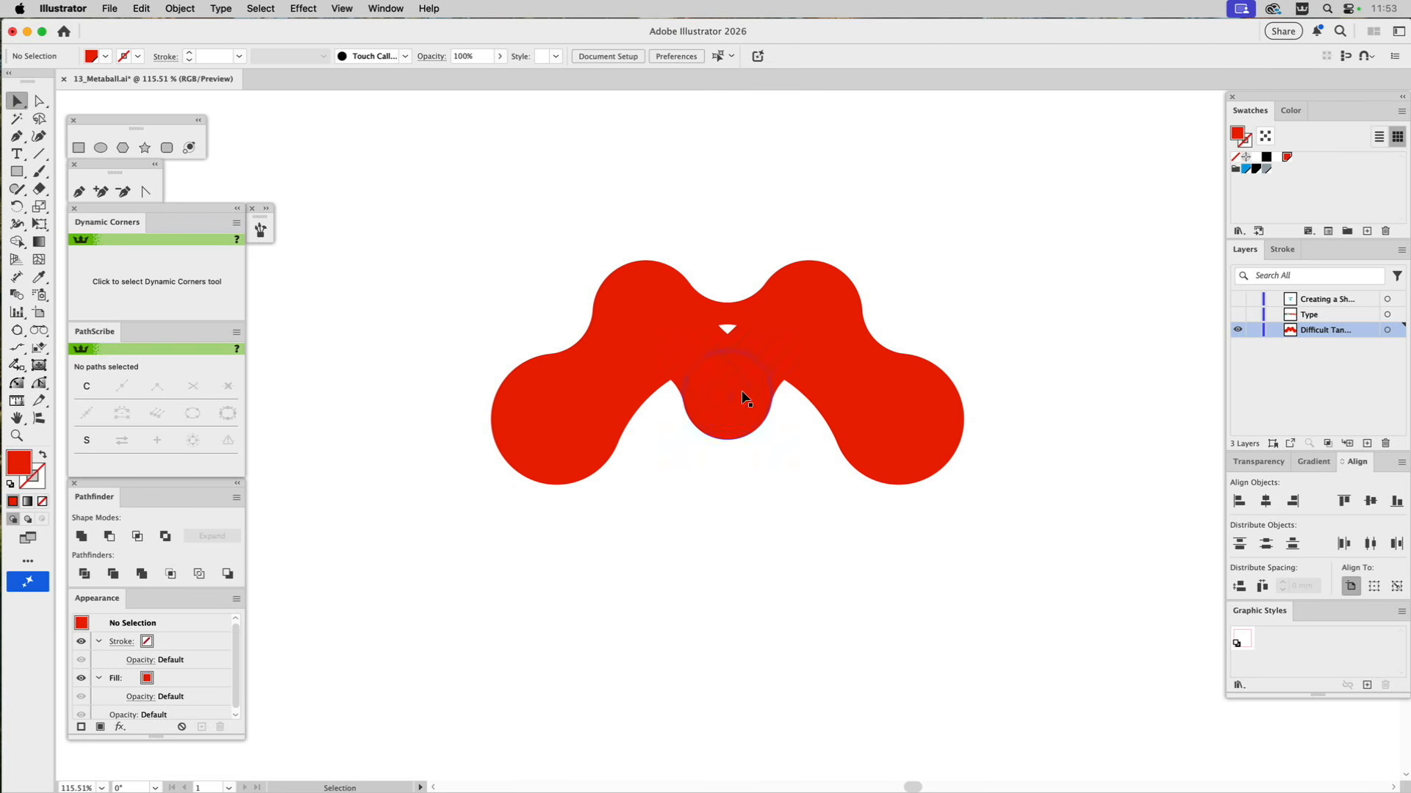
left_click(645, 387)
key("Delete")
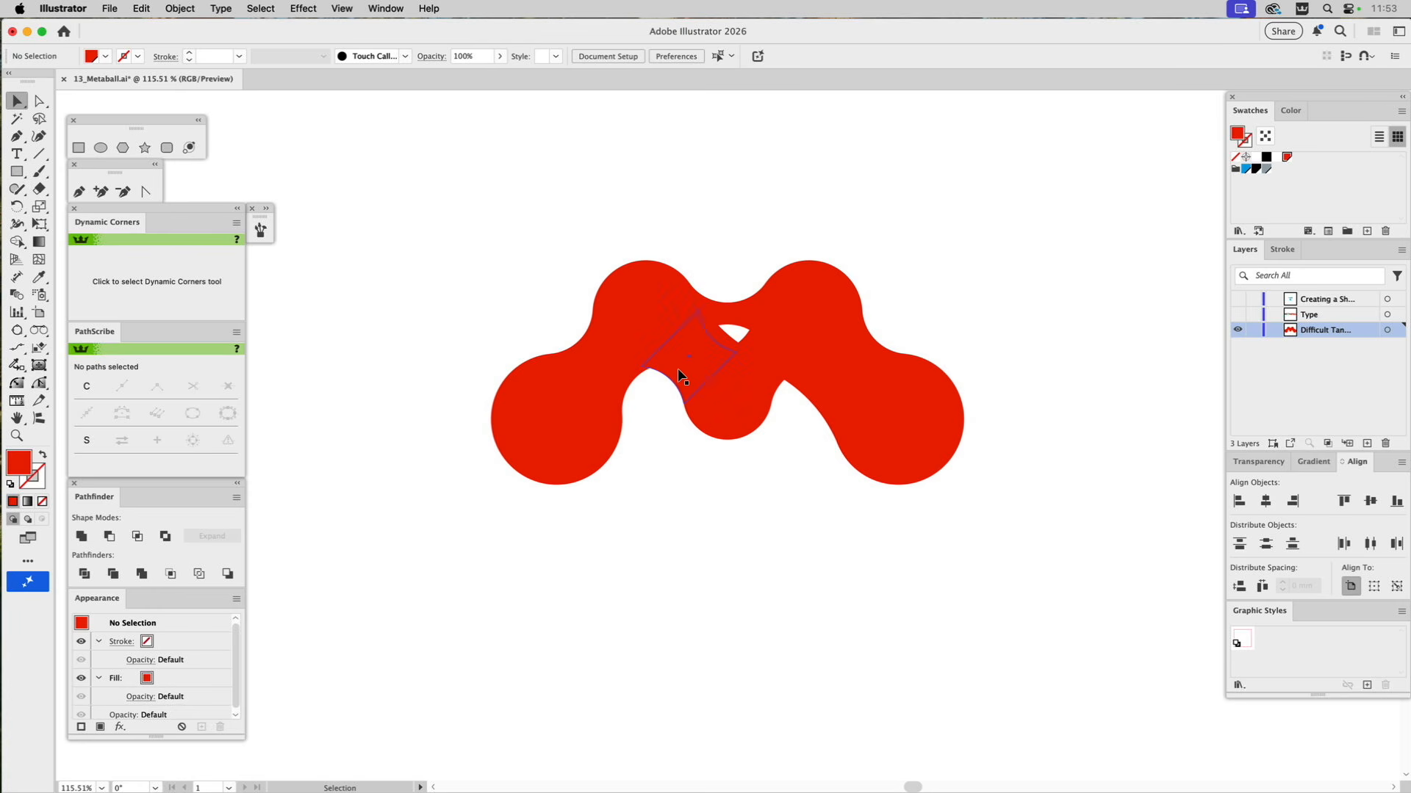
left_click(725, 337)
key("Delete")
left_click(730, 321)
key("Delete")
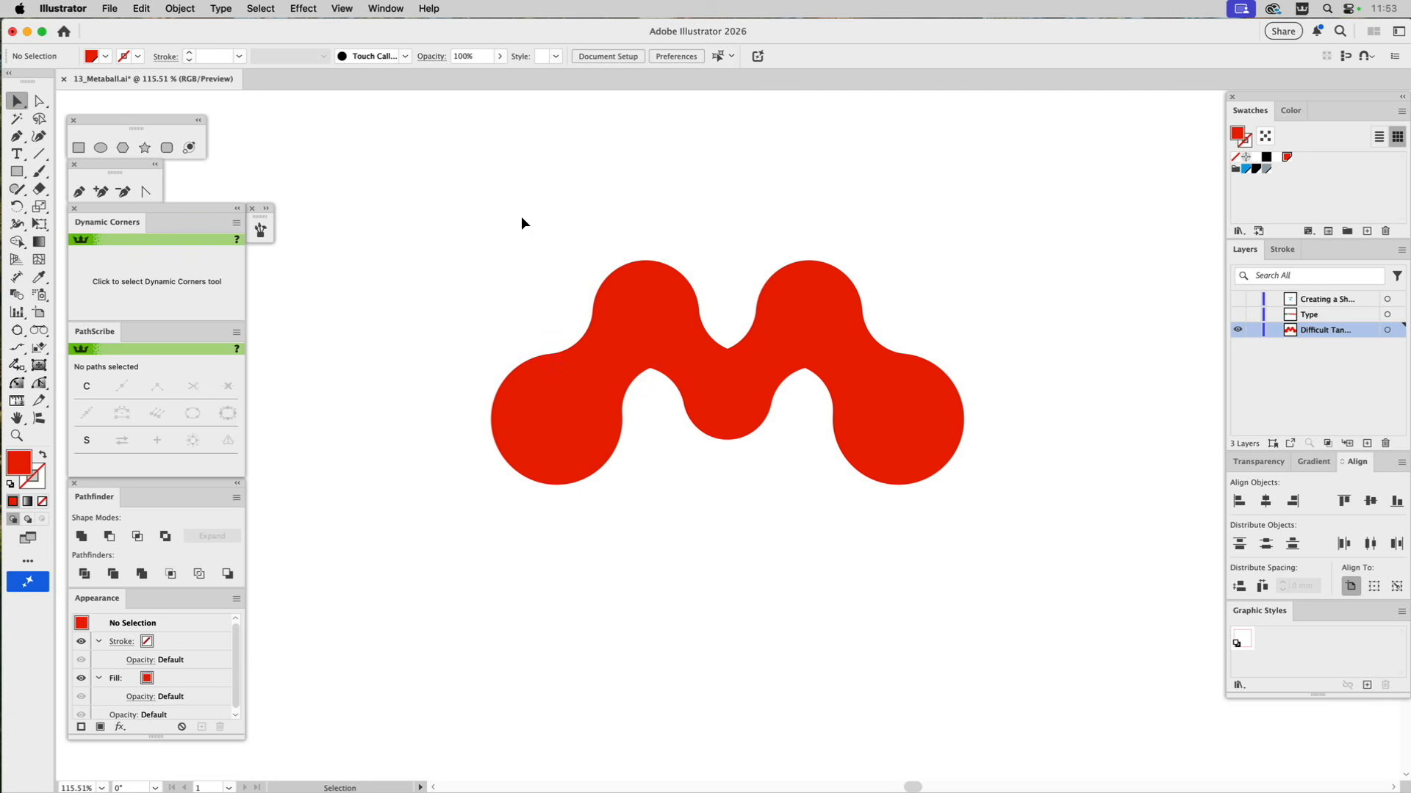
Delete the remaining connector pieces so that only the five original red circles are left.
left_click_drag(511, 229, 931, 518)
left_click(905, 472, "shift")
left_click(730, 411, "shift")
left_click(560, 457, "shift")
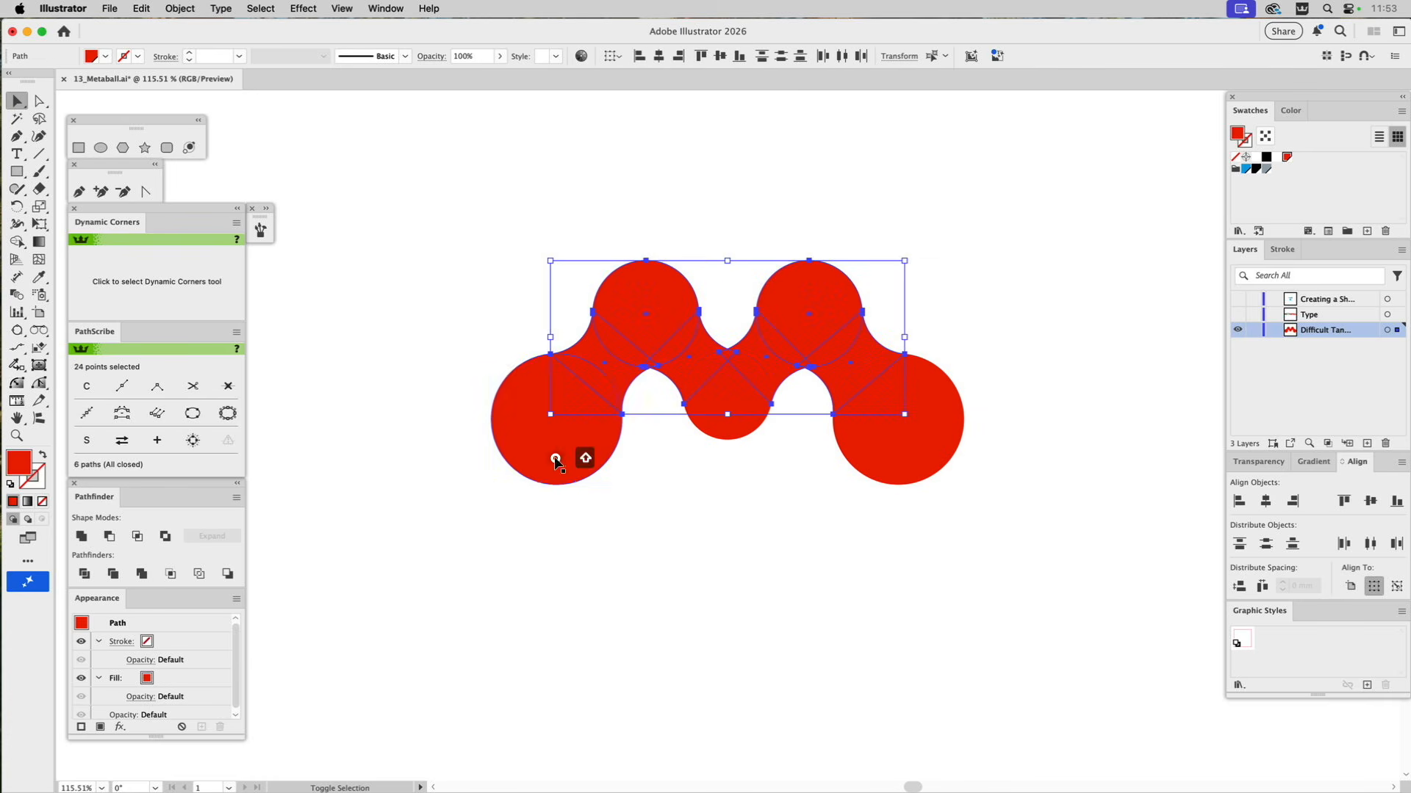
left_click(686, 296, "shift")
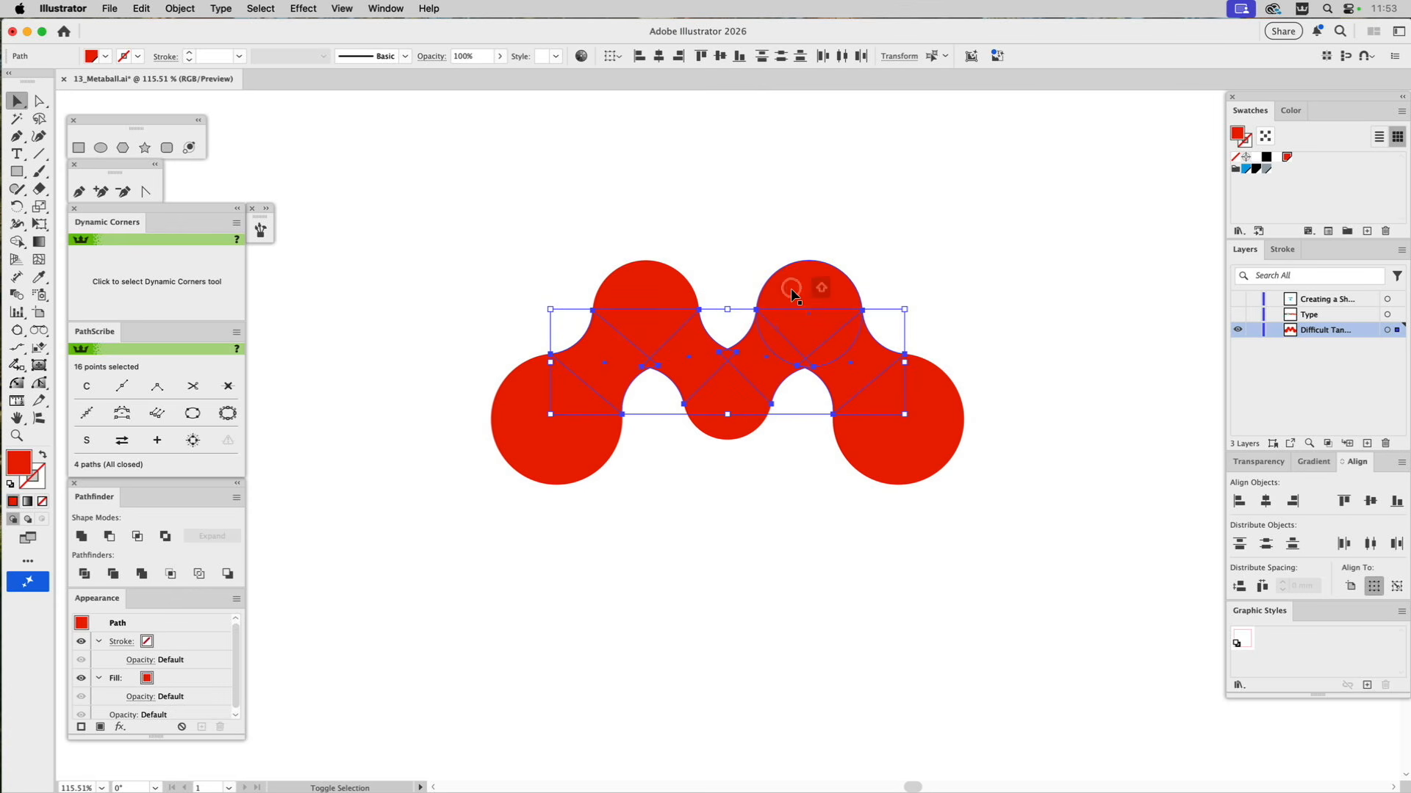
key("Delete")
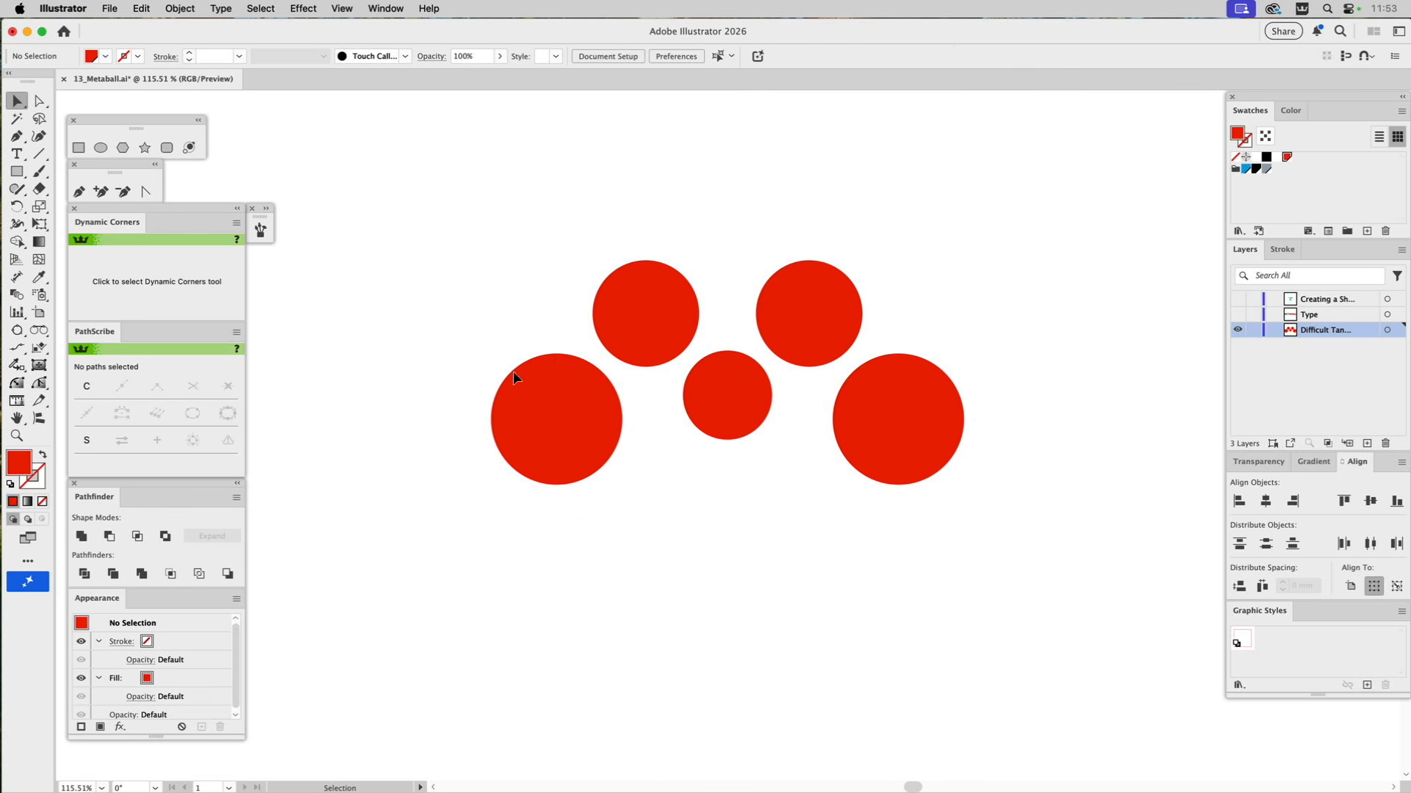
Run the Metaball script on all five red circles with a smaller diameter.
left_click_drag(502, 245, 955, 496)
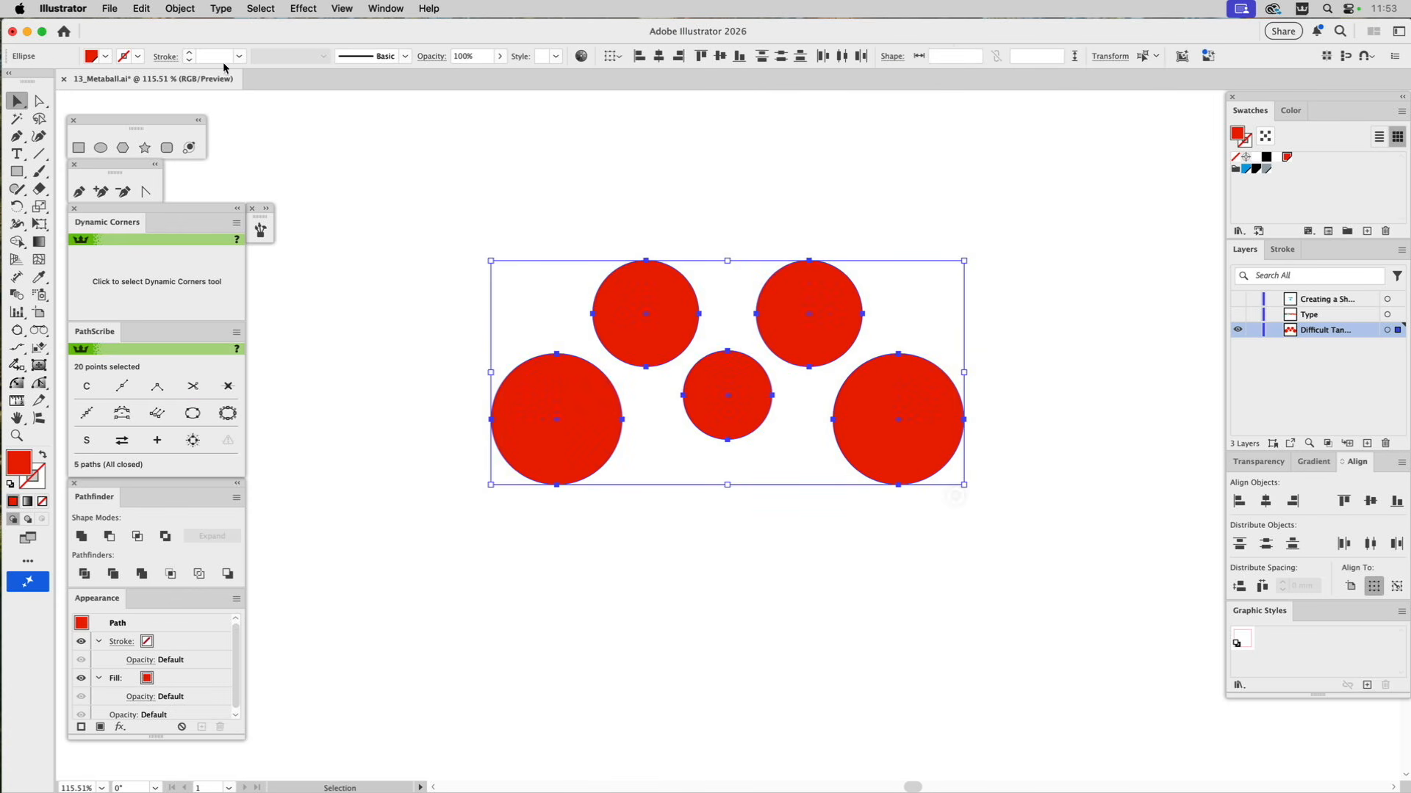
left_click(110, 8)
mouse_move(109, 397)
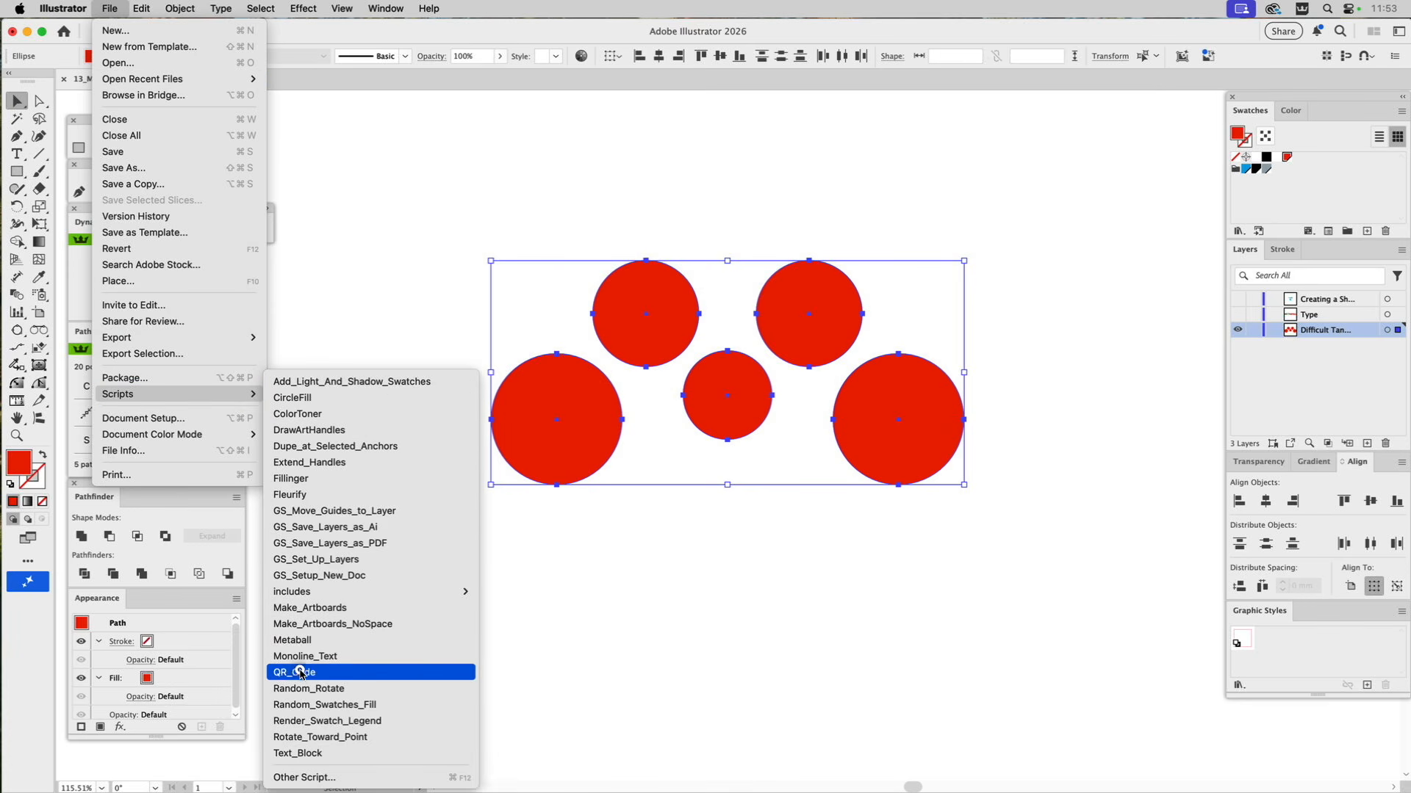
left_click(307, 642)
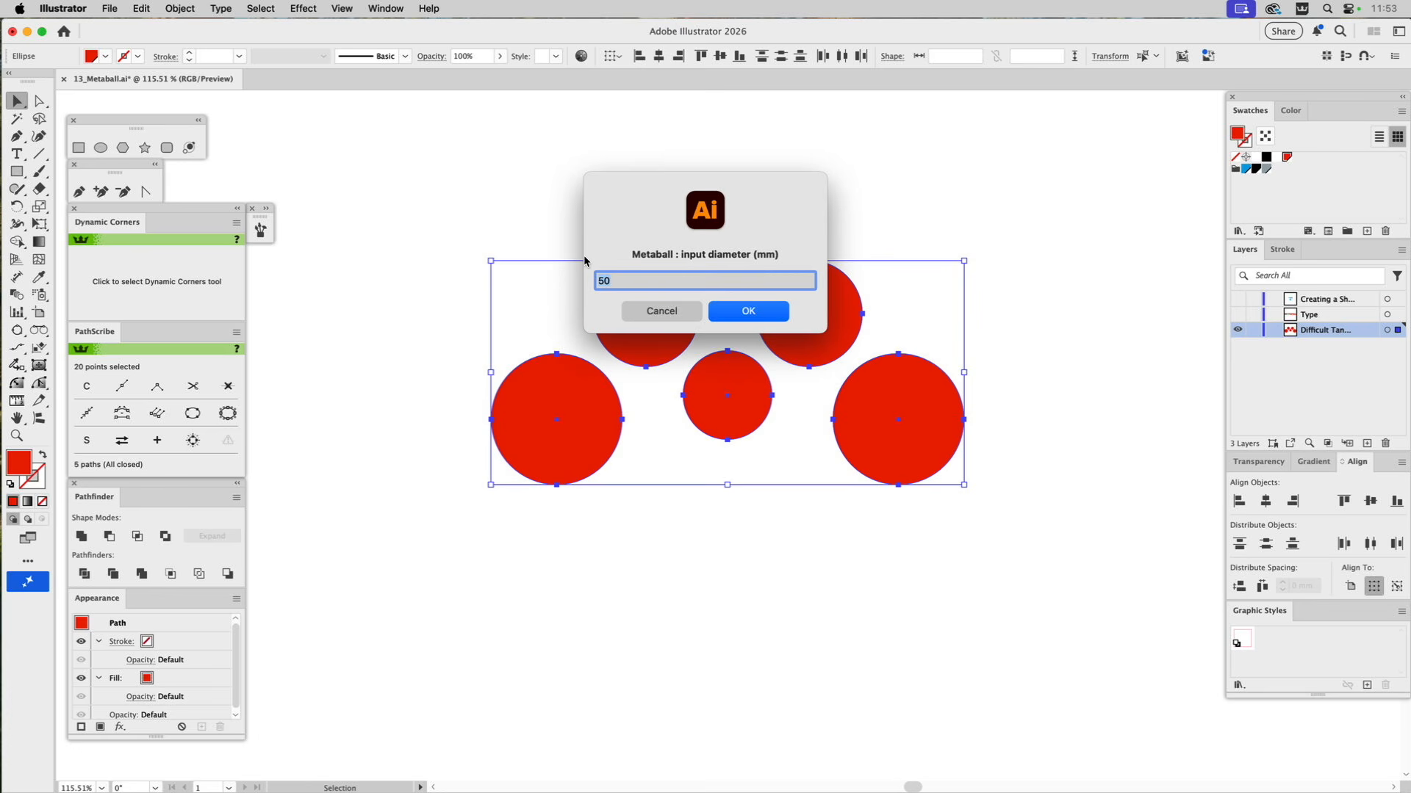
type("2")
left_click(740, 310)
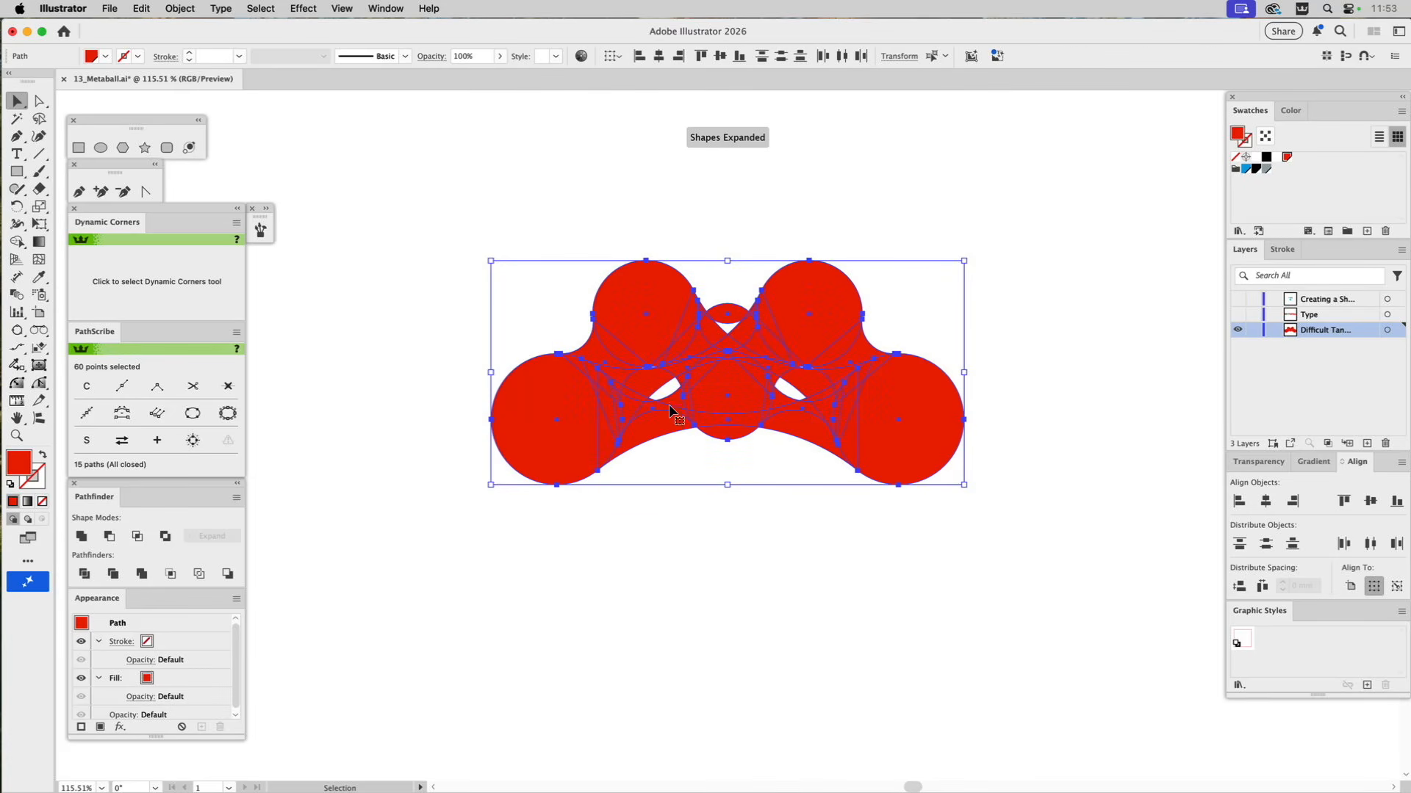
Delete the surplus connectors, including the one between the two upper circles, keeping only the four bridges that form the M shape.
left_click(654, 462)
left_click(646, 440)
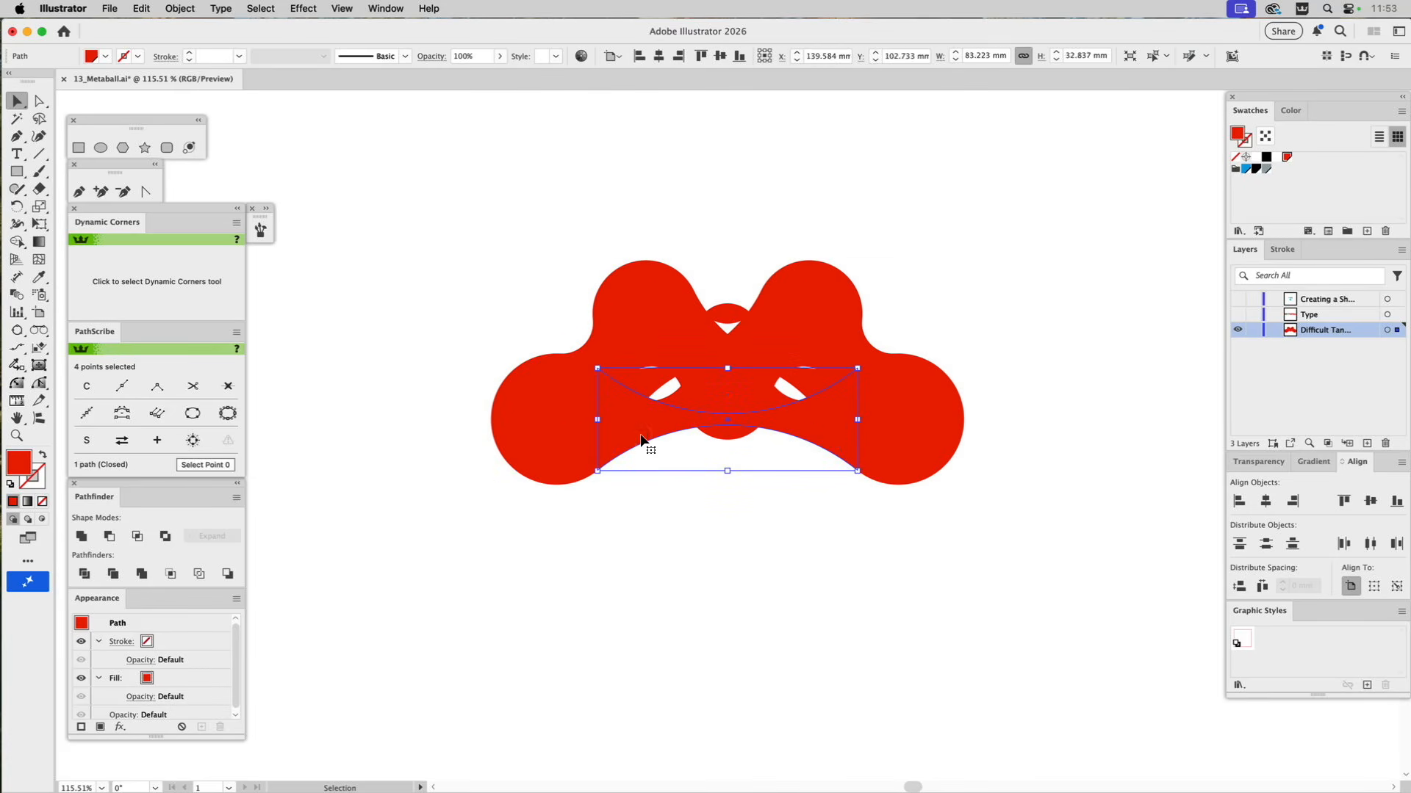
key("Delete")
left_click(650, 414)
key("Delete")
left_click(792, 409)
key("Delete")
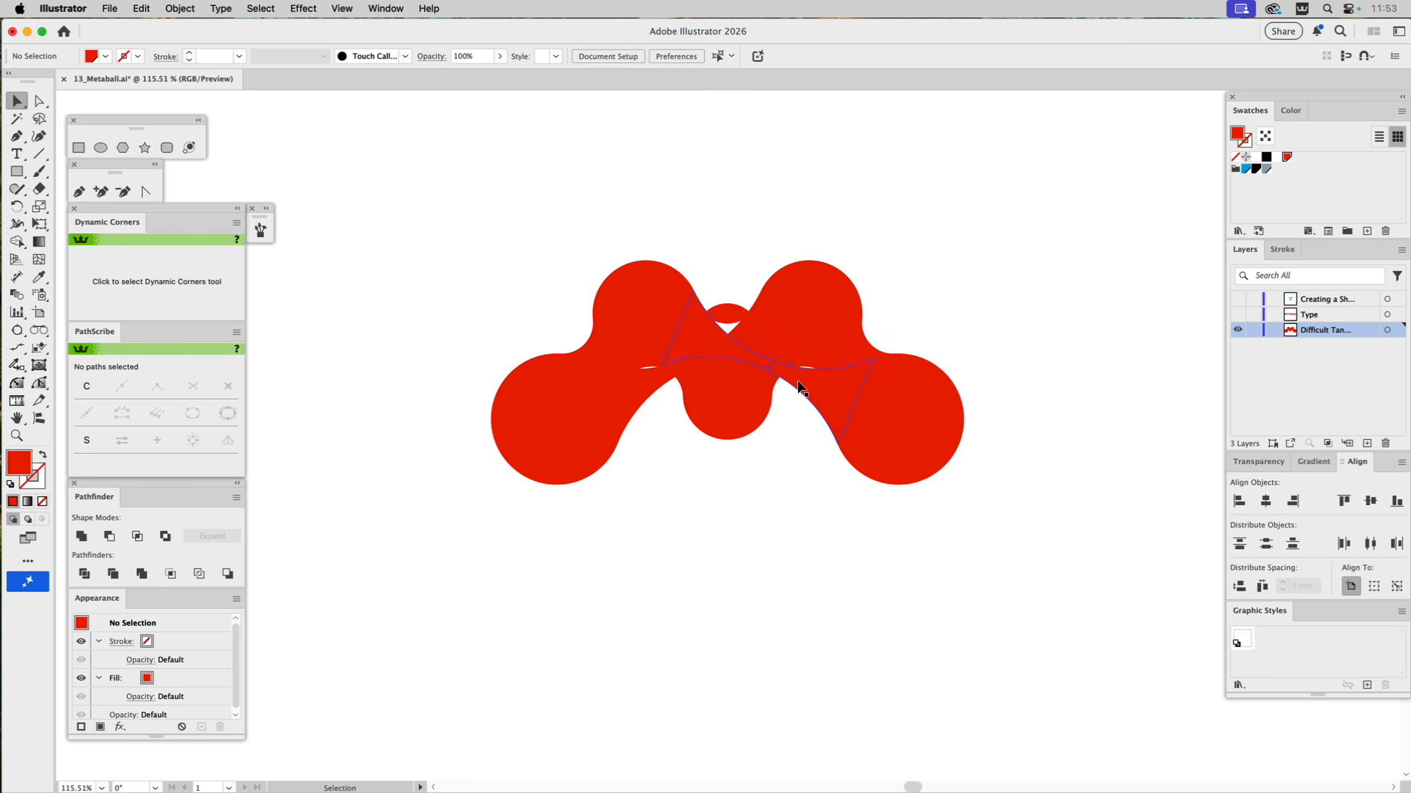
left_click(800, 387)
key("Delete")
left_click(659, 397)
key("Delete")
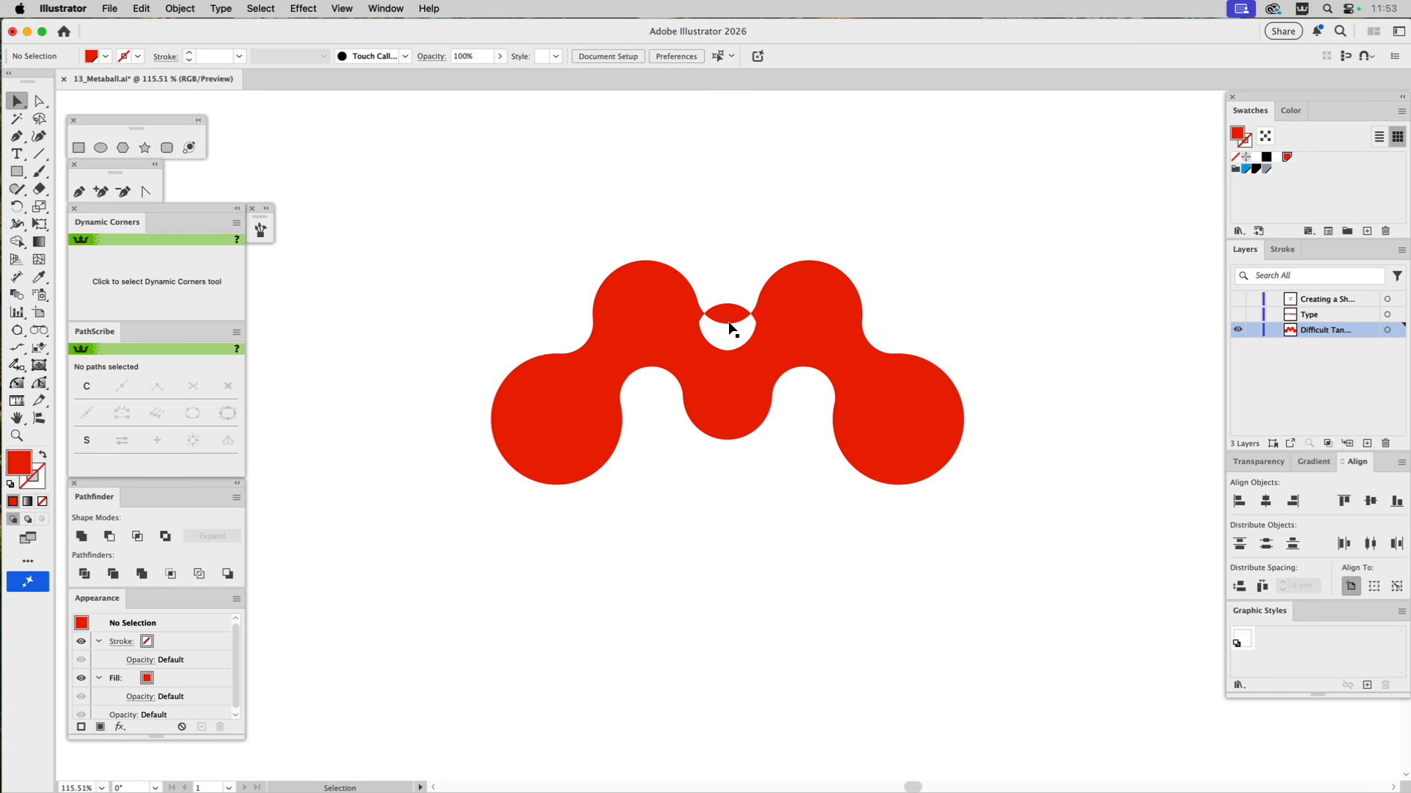
left_click(728, 314)
key("Delete")
Unite all the circles and connectors into a single red M shape and deselect it.
left_click_drag(488, 237, 980, 591)
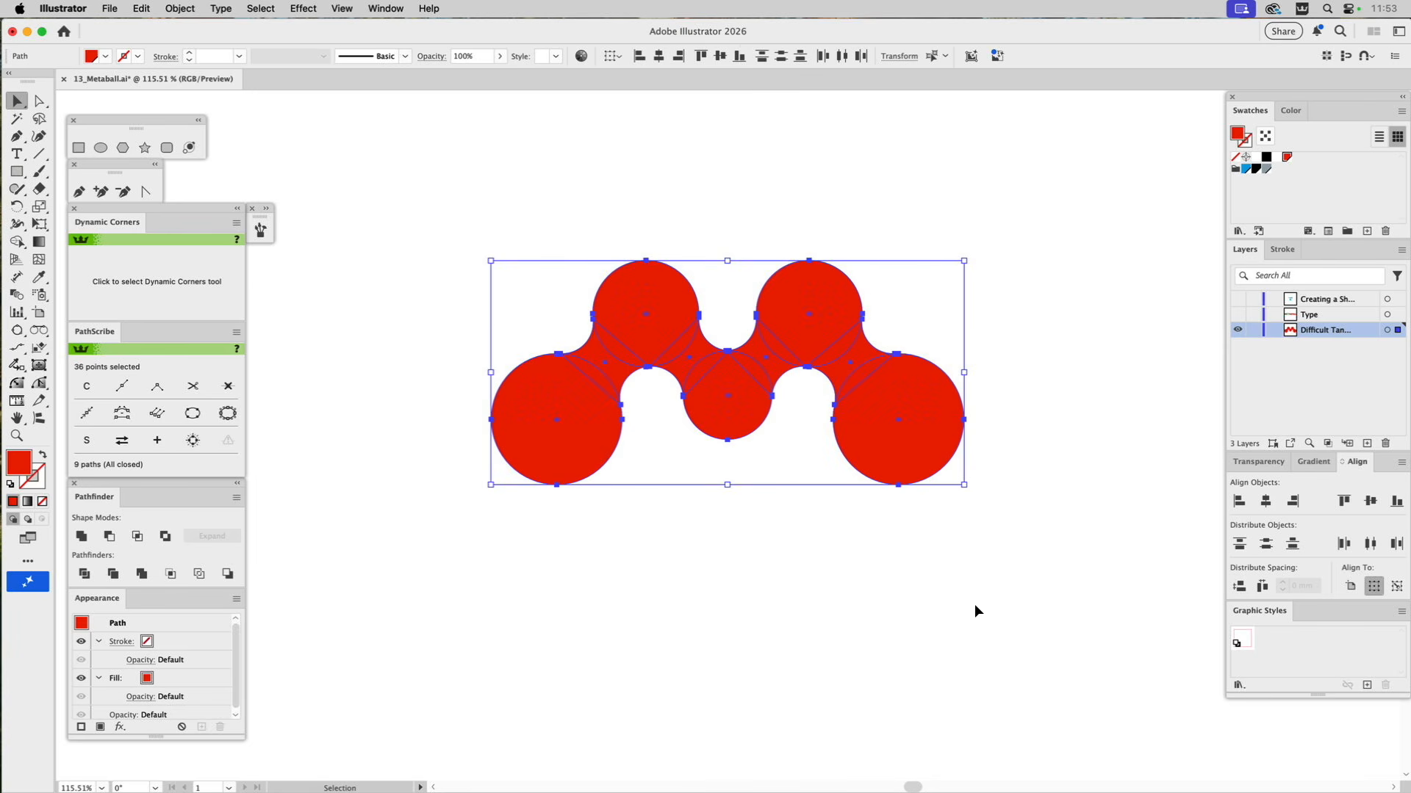
left_click(82, 539)
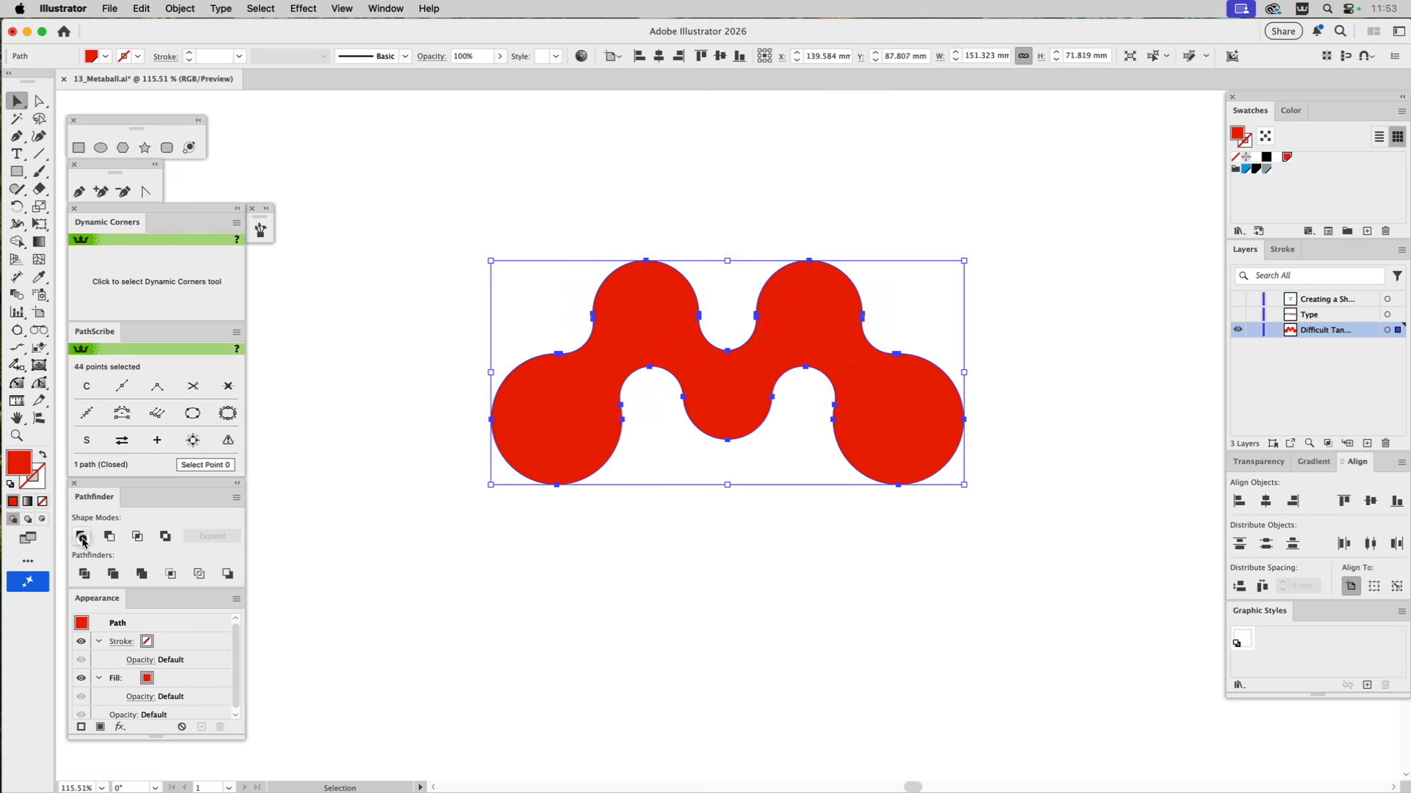
left_click(596, 534)
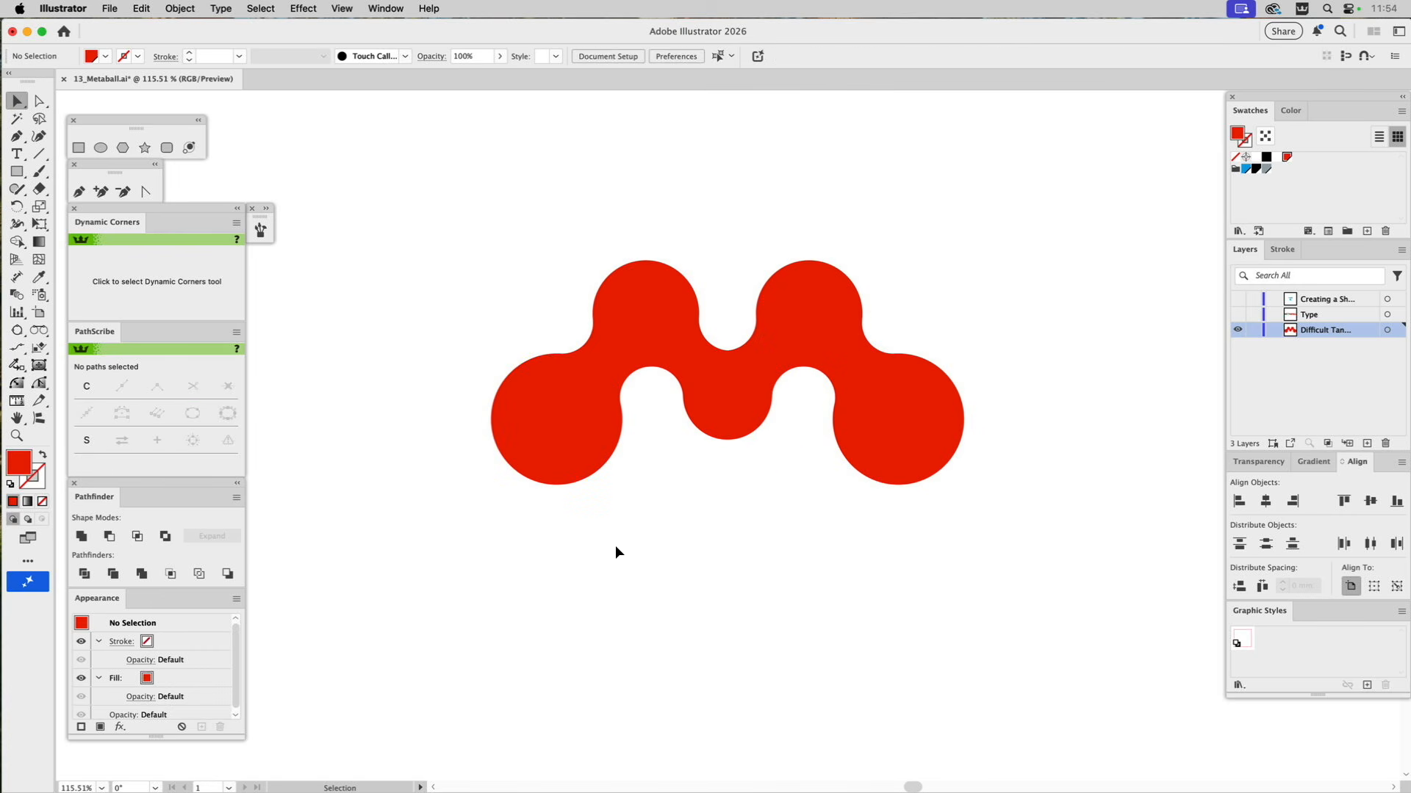
Show the Type layer with the logo, then show the topmost layer and hide the Type layer and the M shape's layer.
left_click(1238, 314)
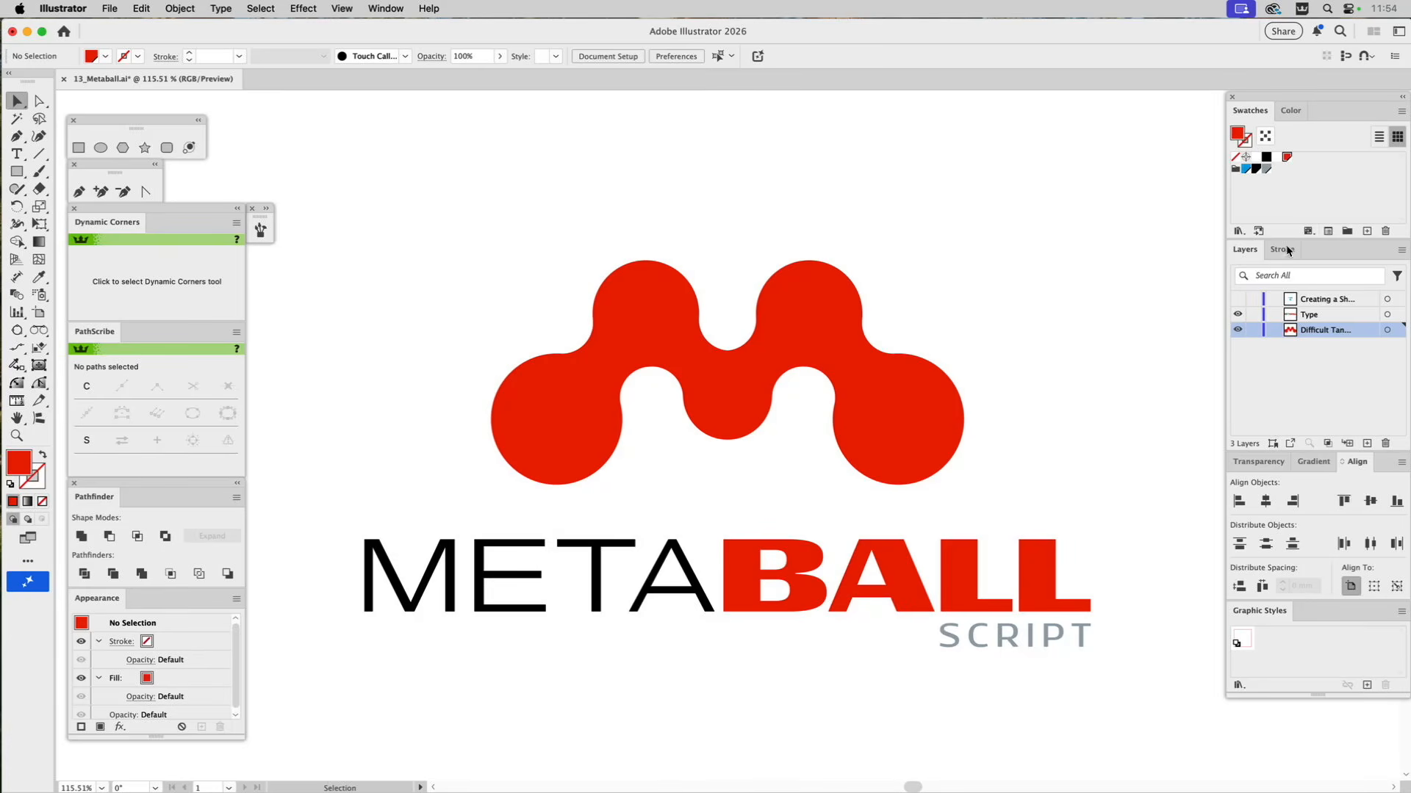
left_click(1237, 299)
left_click(1238, 316)
left_click(1239, 332)
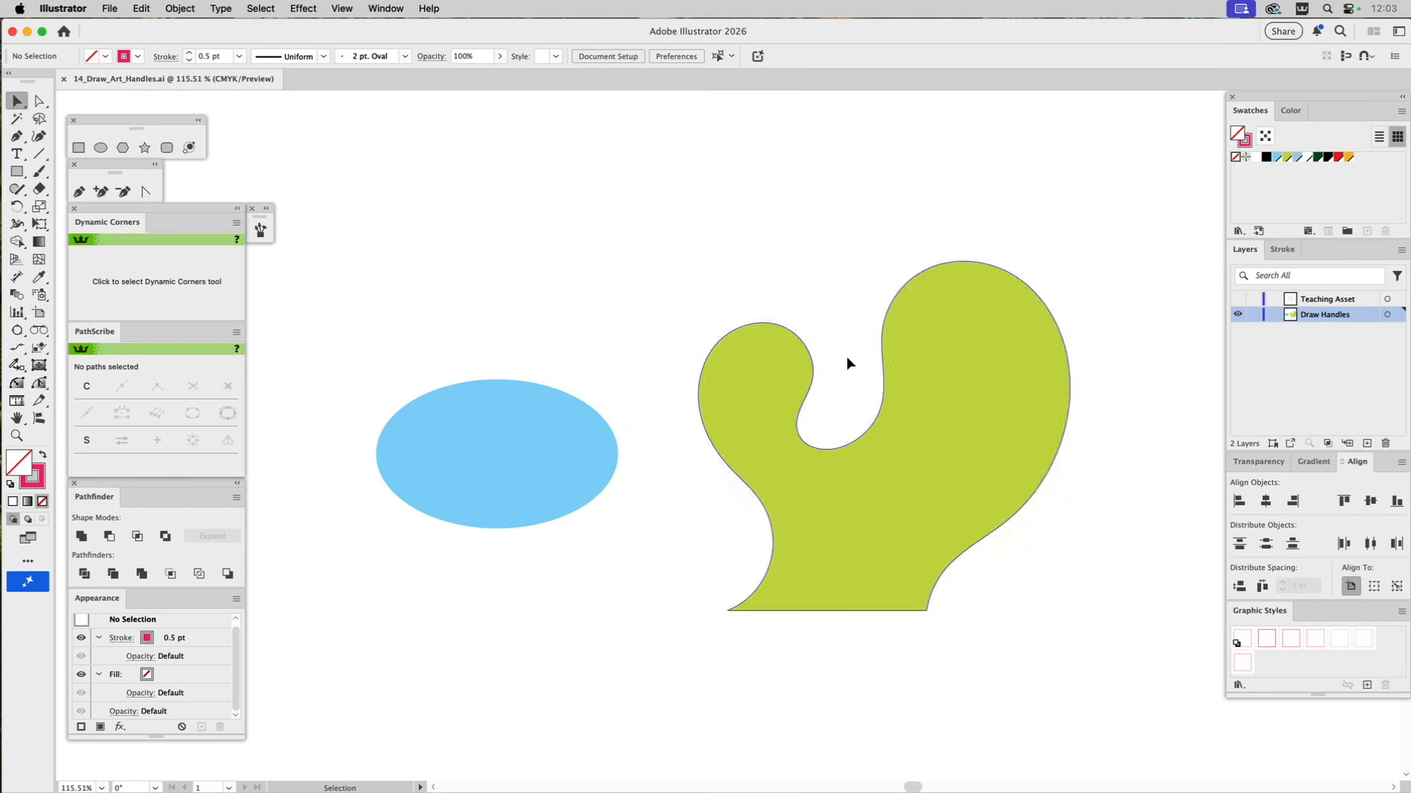
Examine the direction handles of all the blue ellipse's anchor points with Direct Selection and leave the ellipse deselected.
left_click(487, 399)
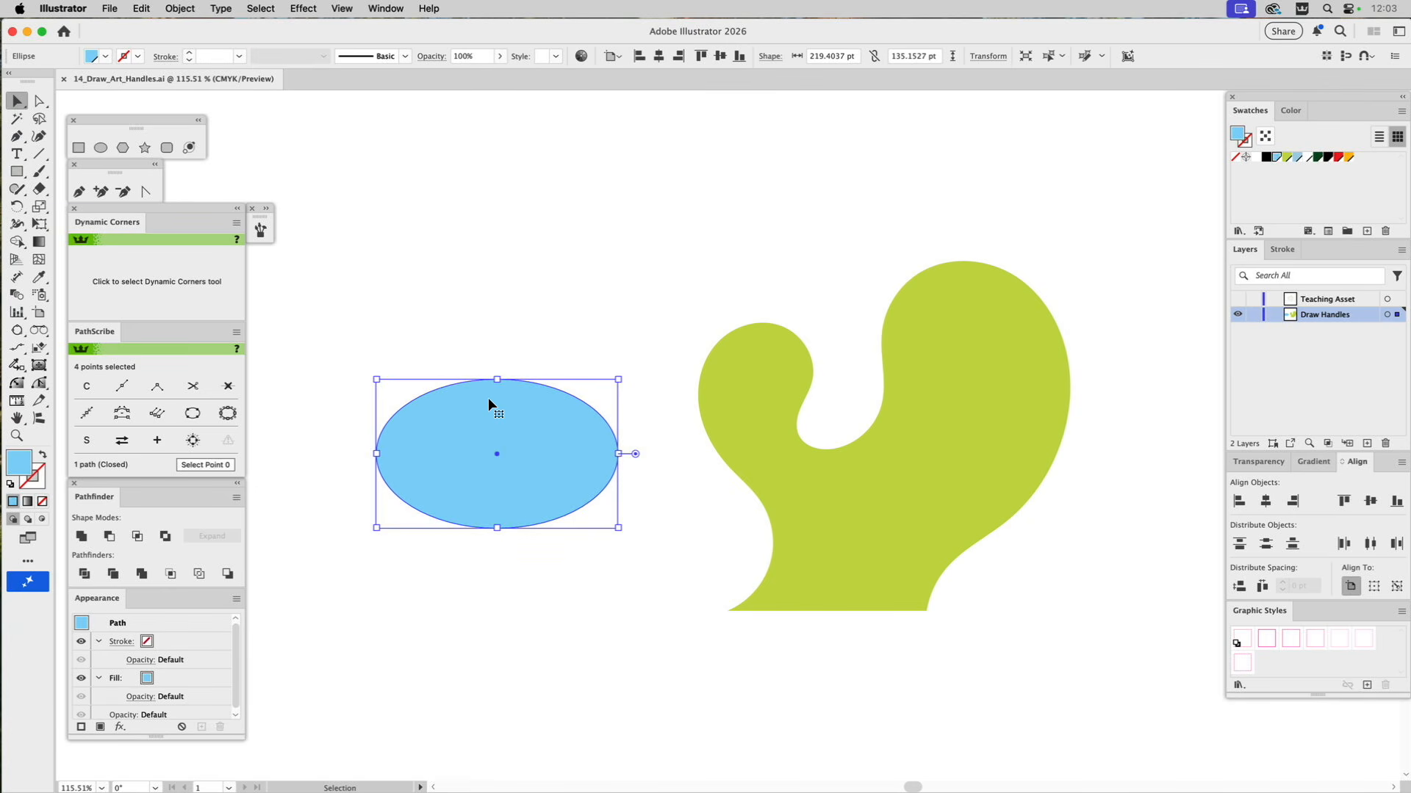
key("a")
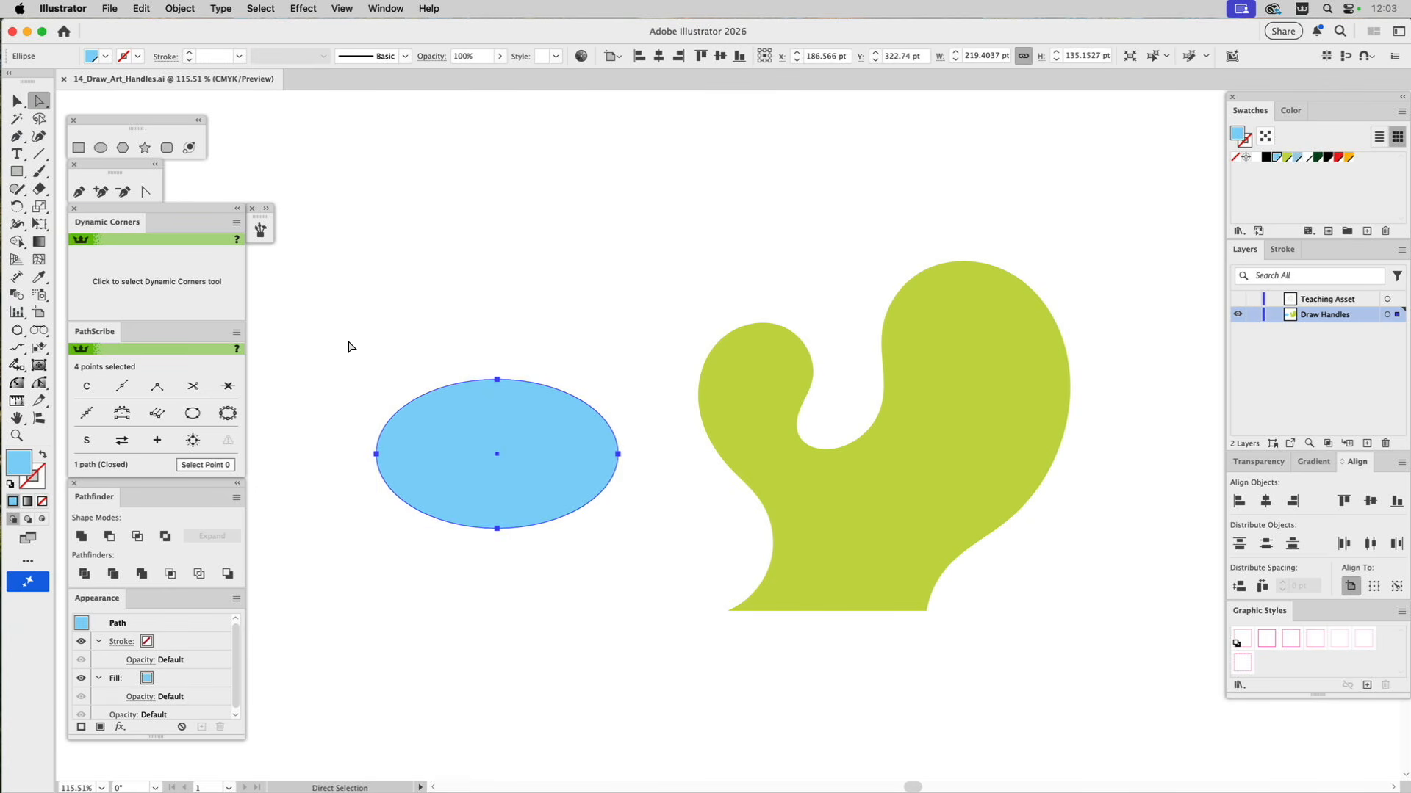
left_click_drag(334, 342, 643, 570)
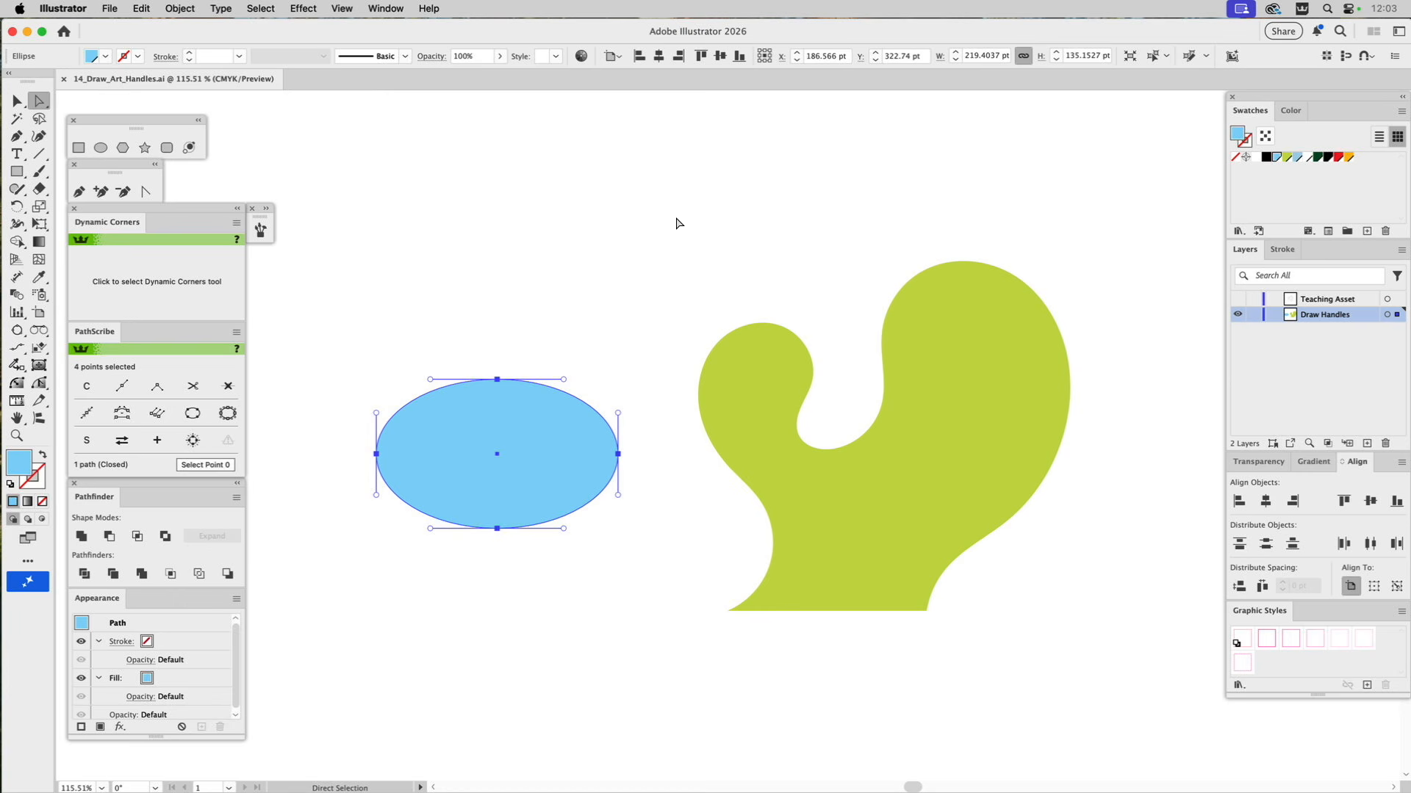
key("v")
left_click(498, 307)
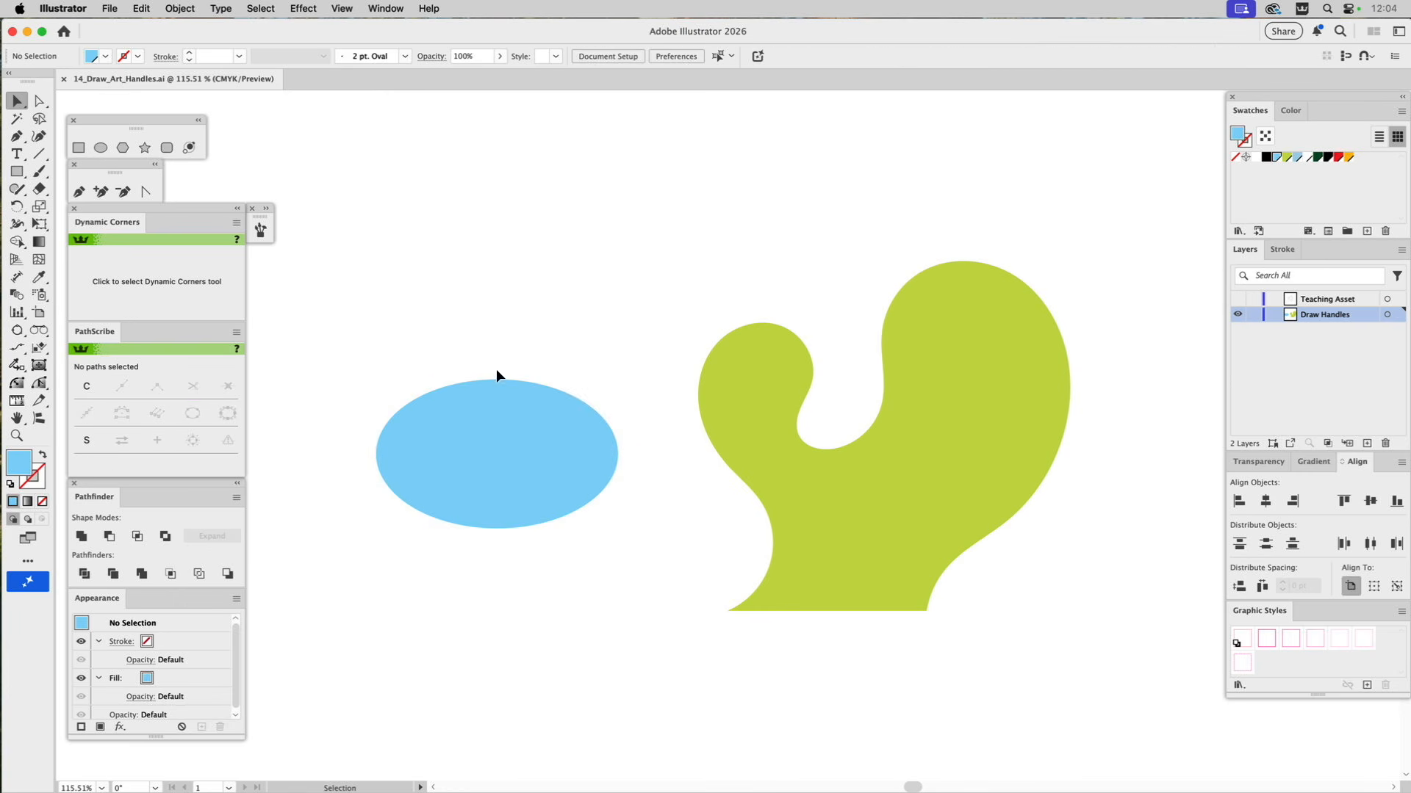
left_click(497, 391)
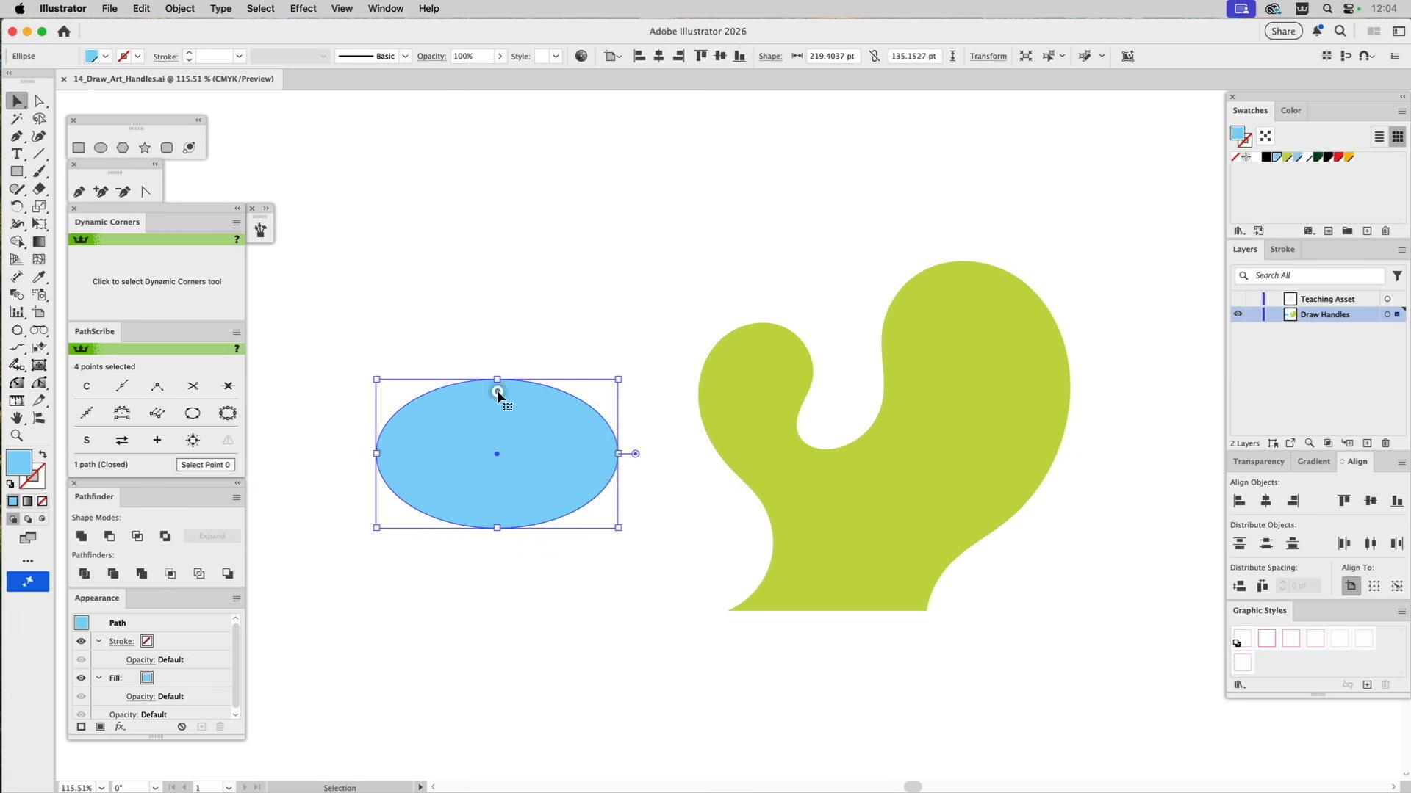
key("a")
left_click_drag(338, 335, 640, 570)
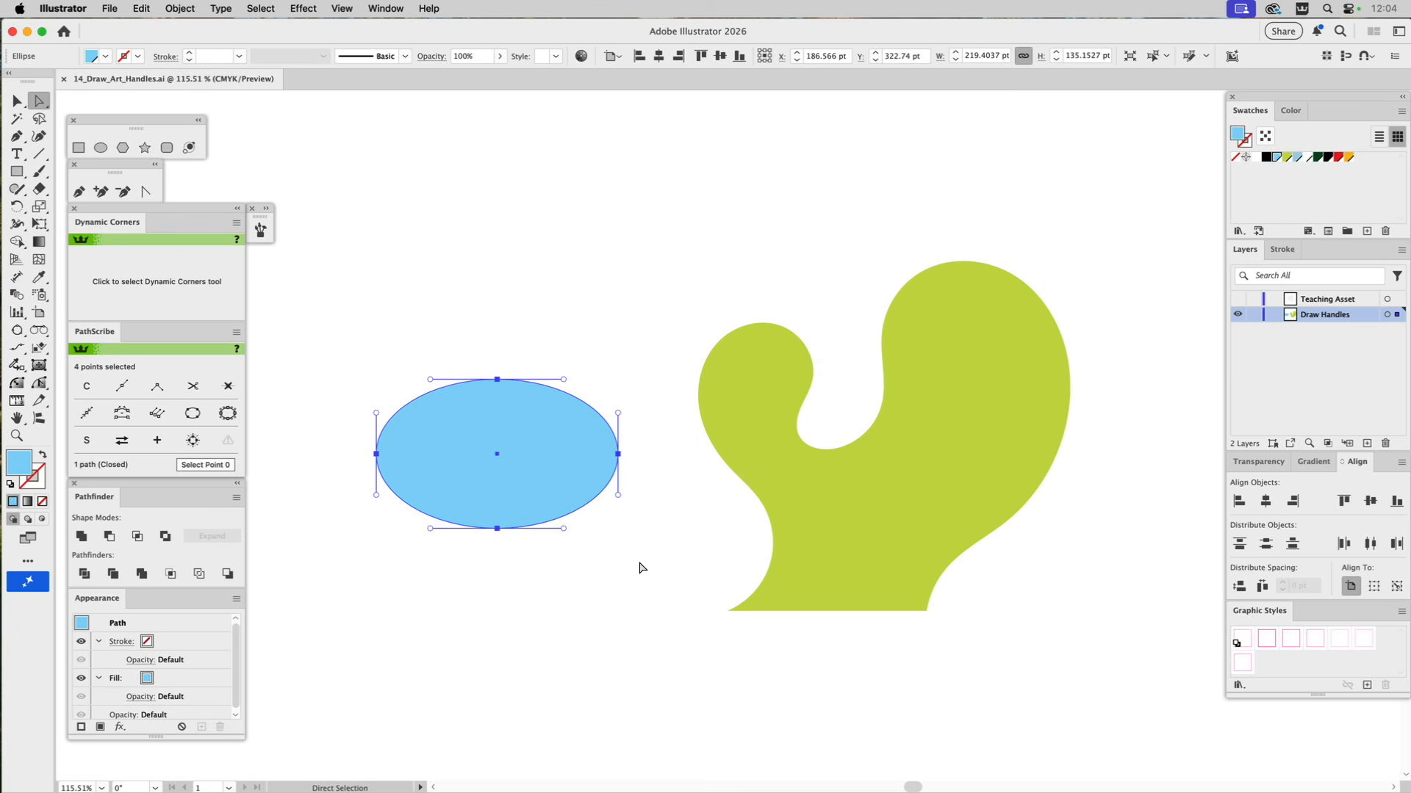
left_click(472, 278)
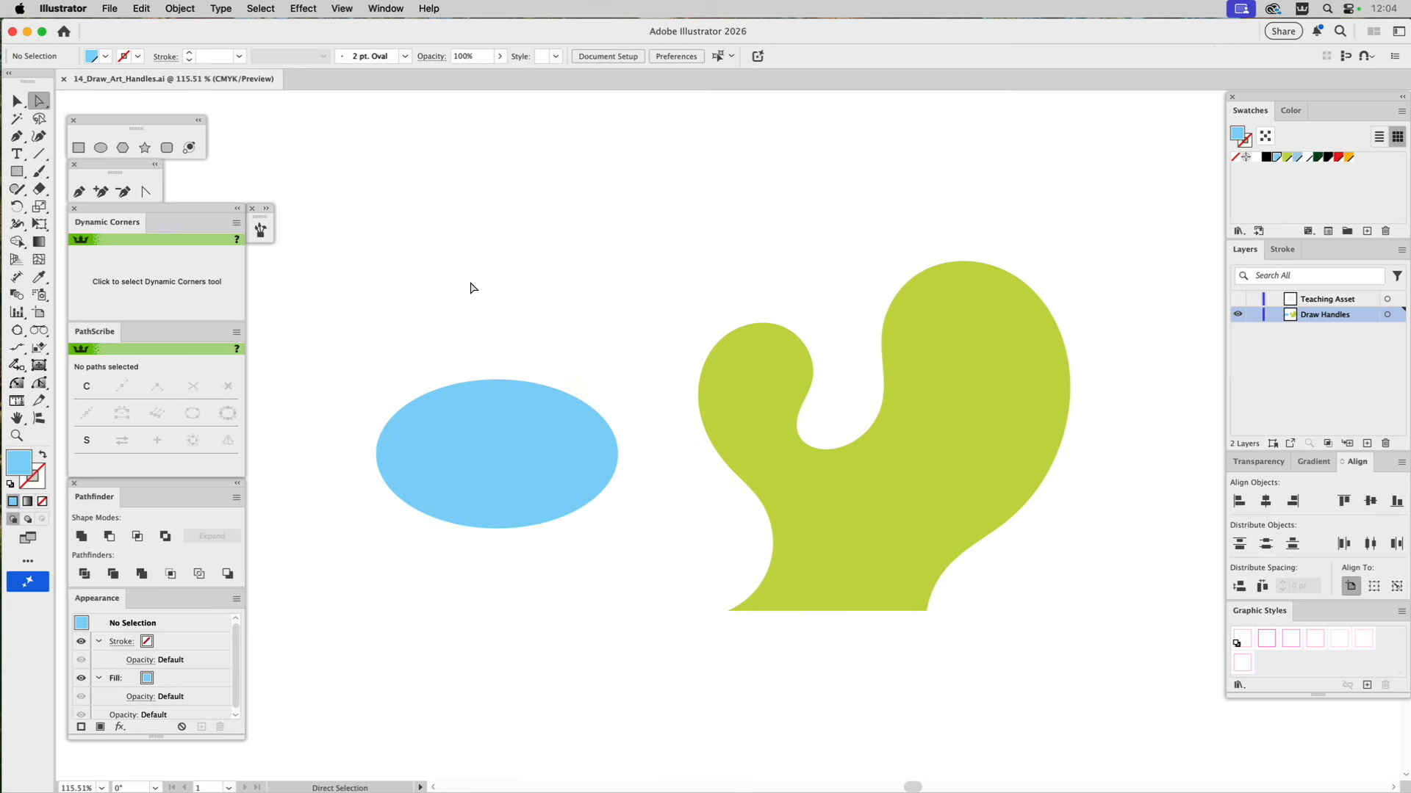
Run the DrawArtHandles script on the blue ellipse and deselect it.
key("v")
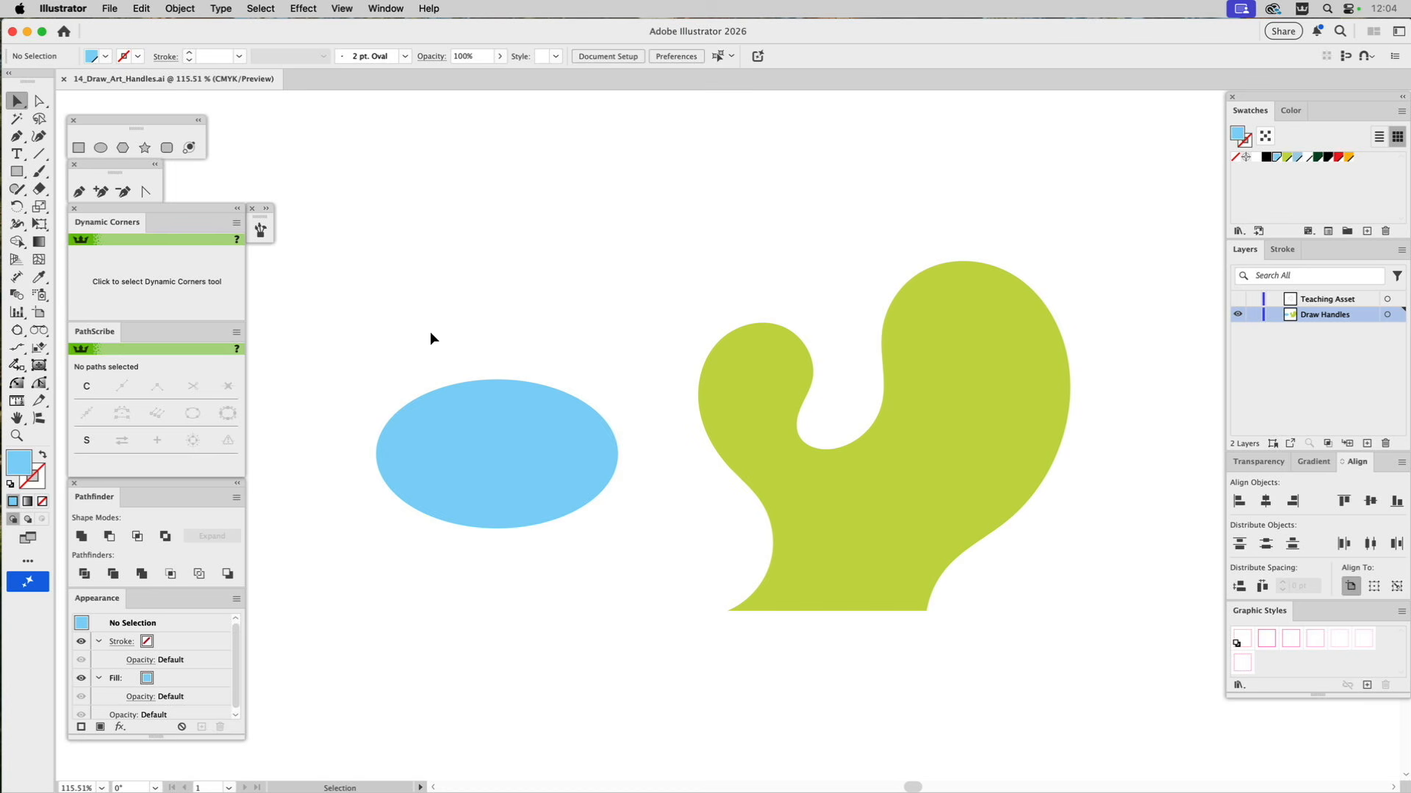
left_click(465, 410)
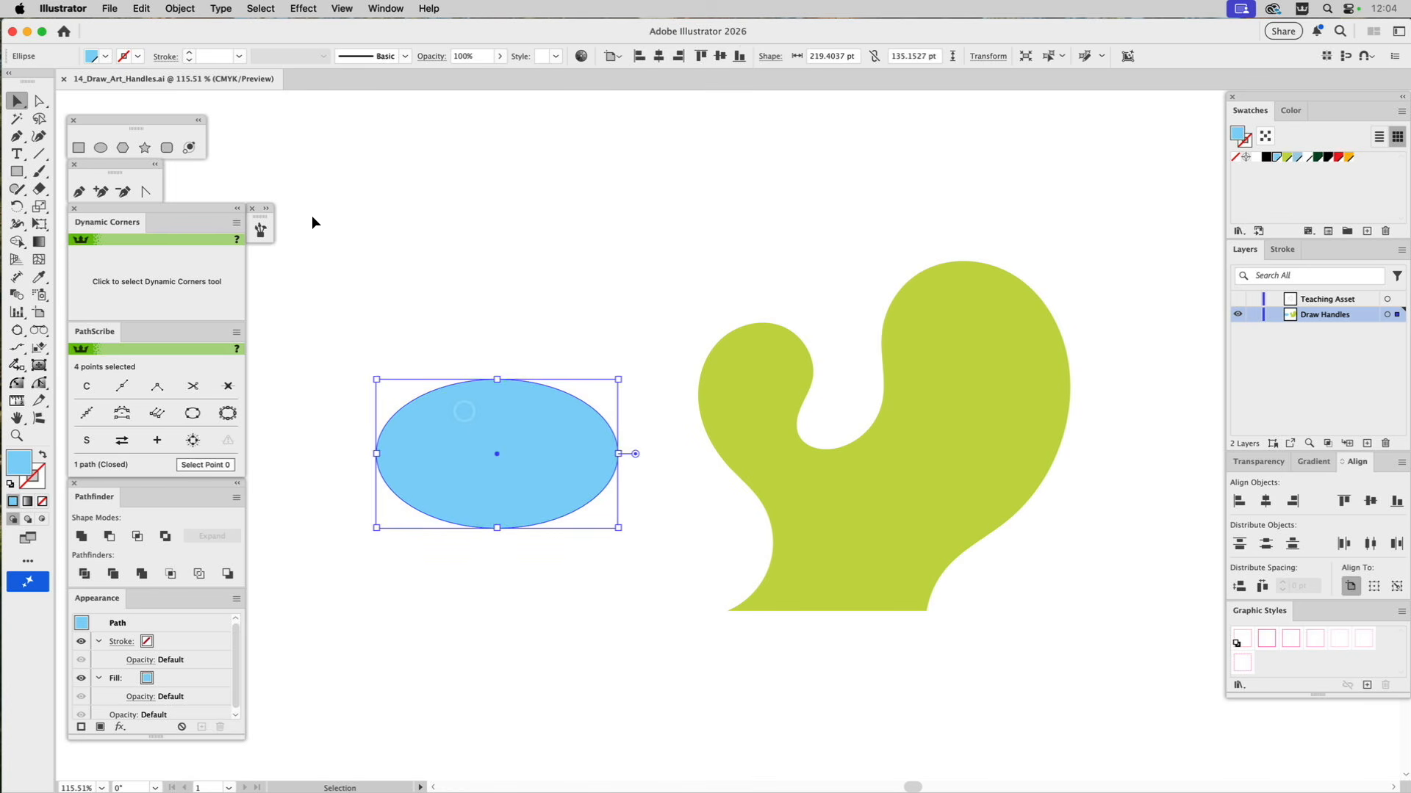
left_click(109, 8)
mouse_move(140, 397)
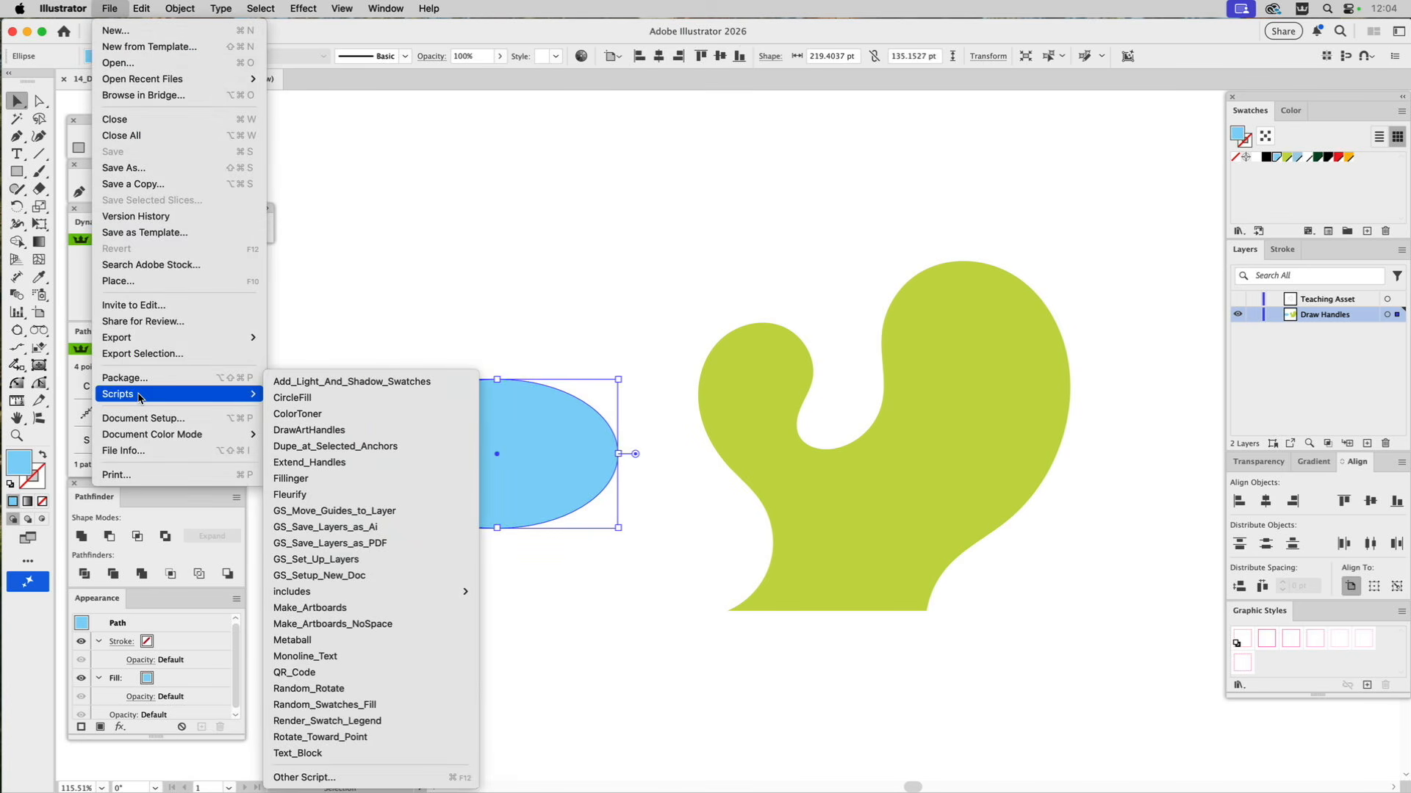
left_click(310, 430)
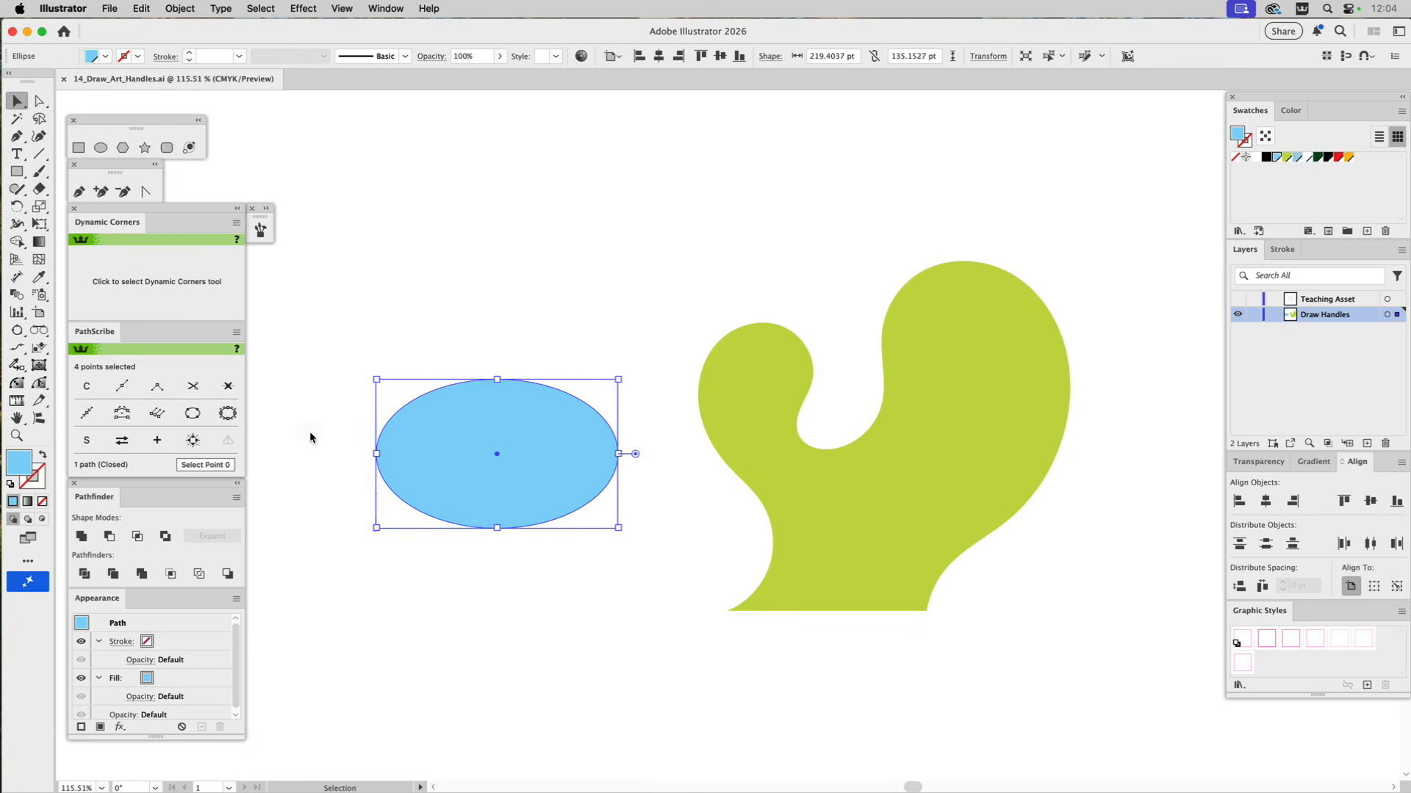
left_click(492, 297)
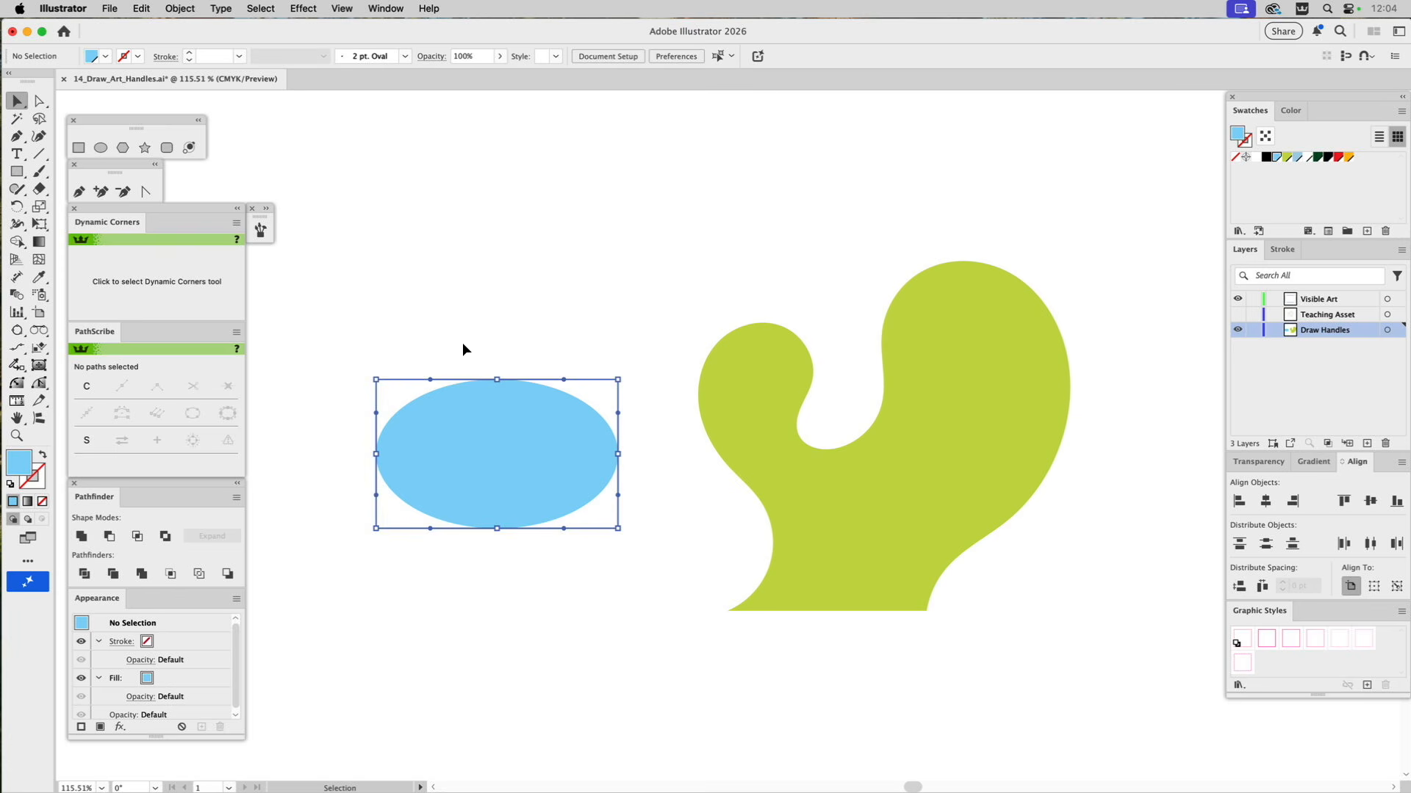
Run the DrawArtHandles script on the green curved shape and deselect it.
left_click(777, 377)
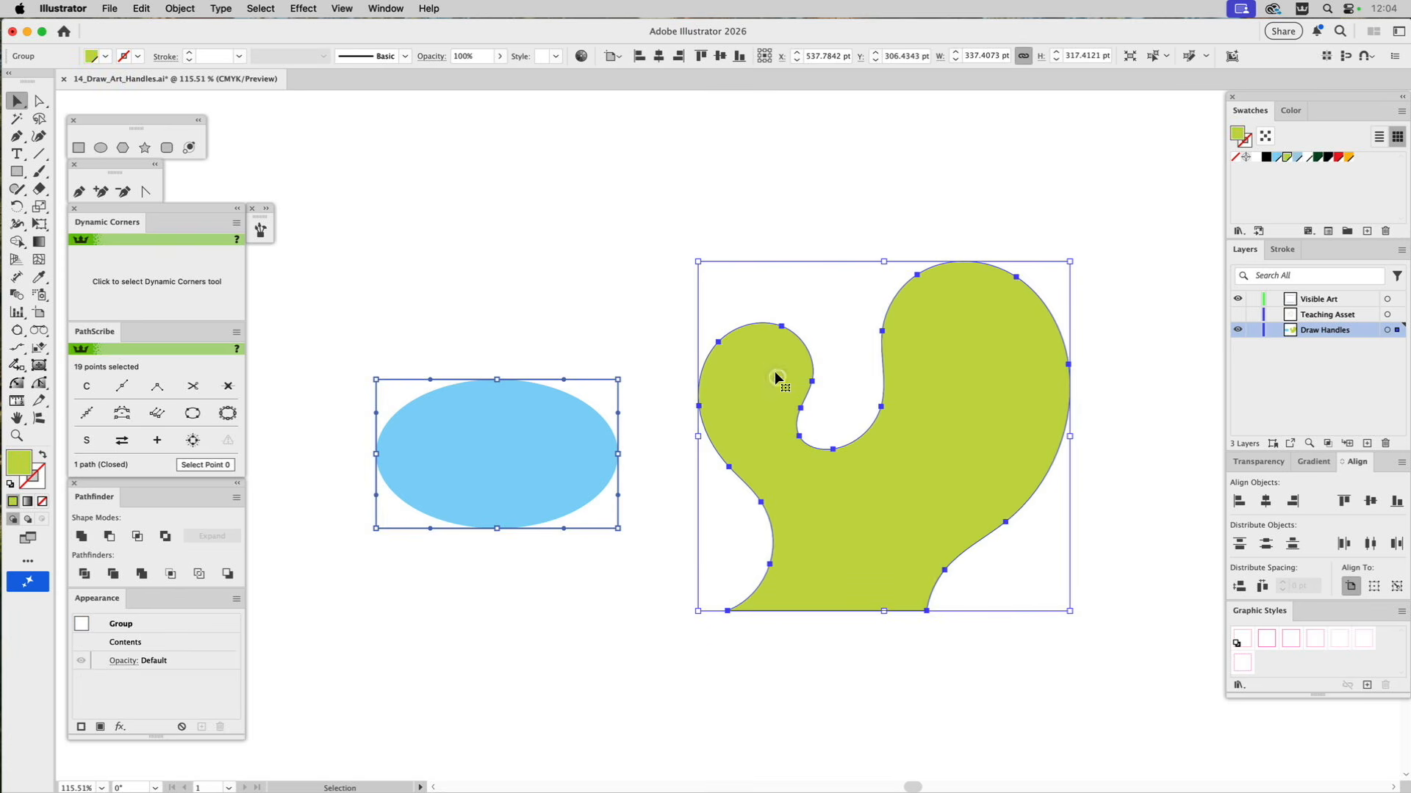
left_click(108, 8)
mouse_move(125, 395)
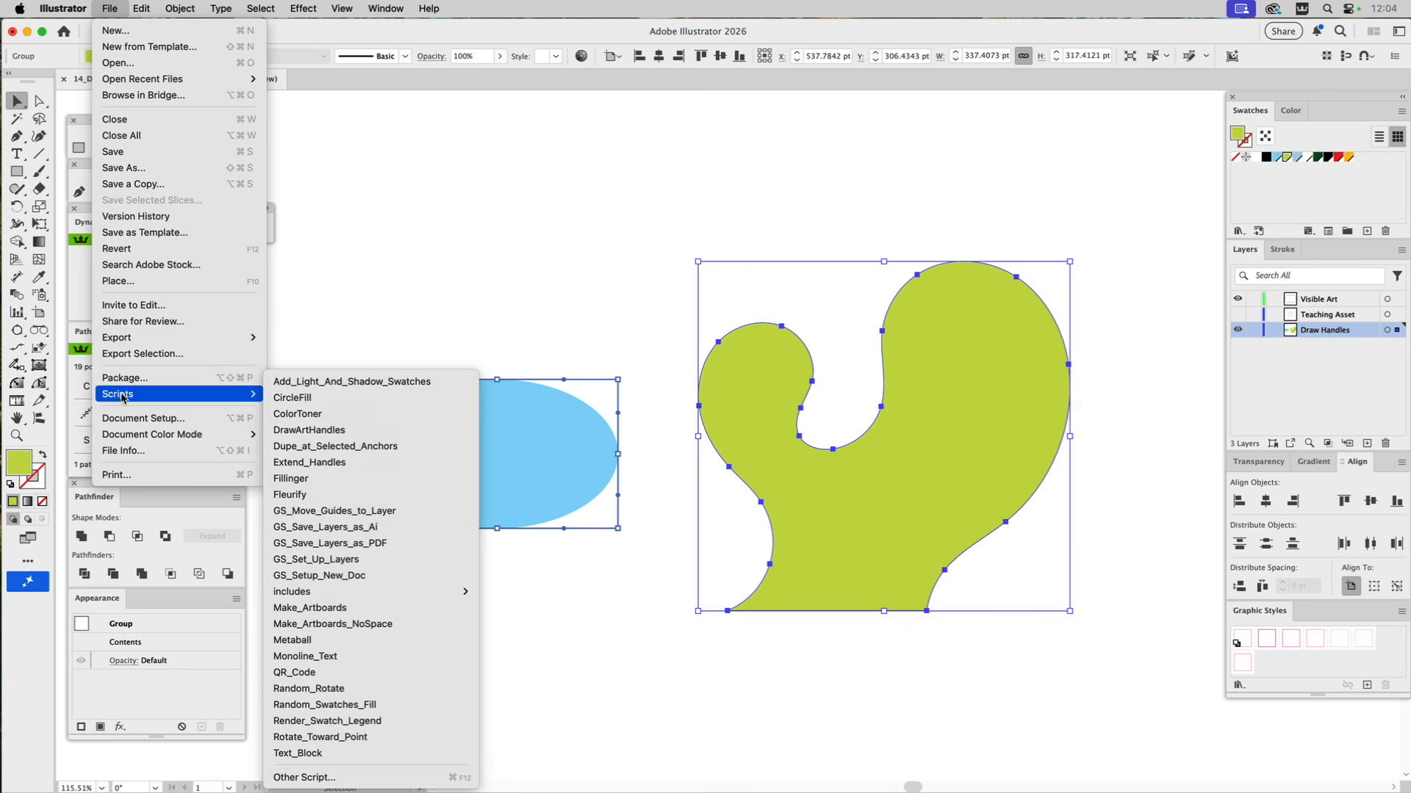
left_click(302, 429)
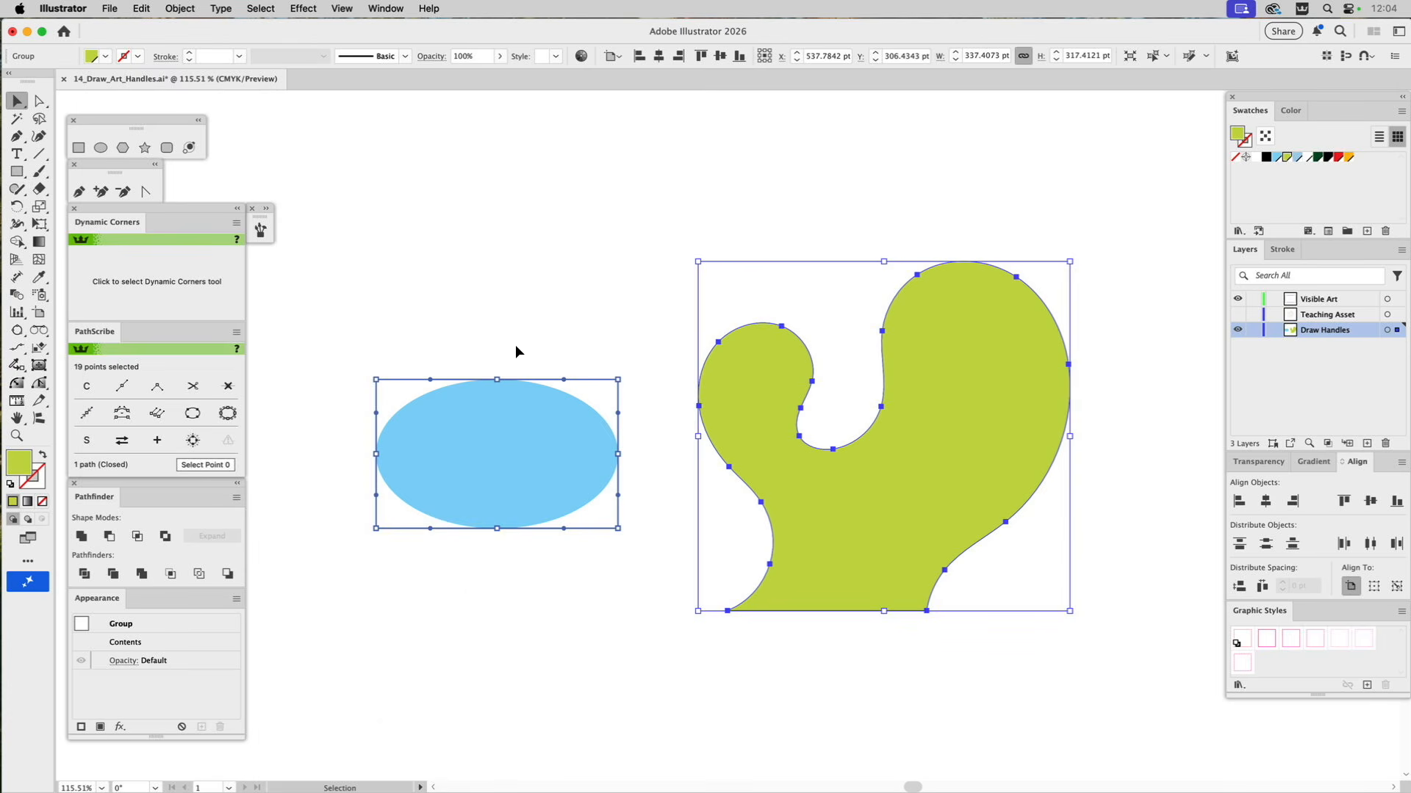
left_click(602, 262)
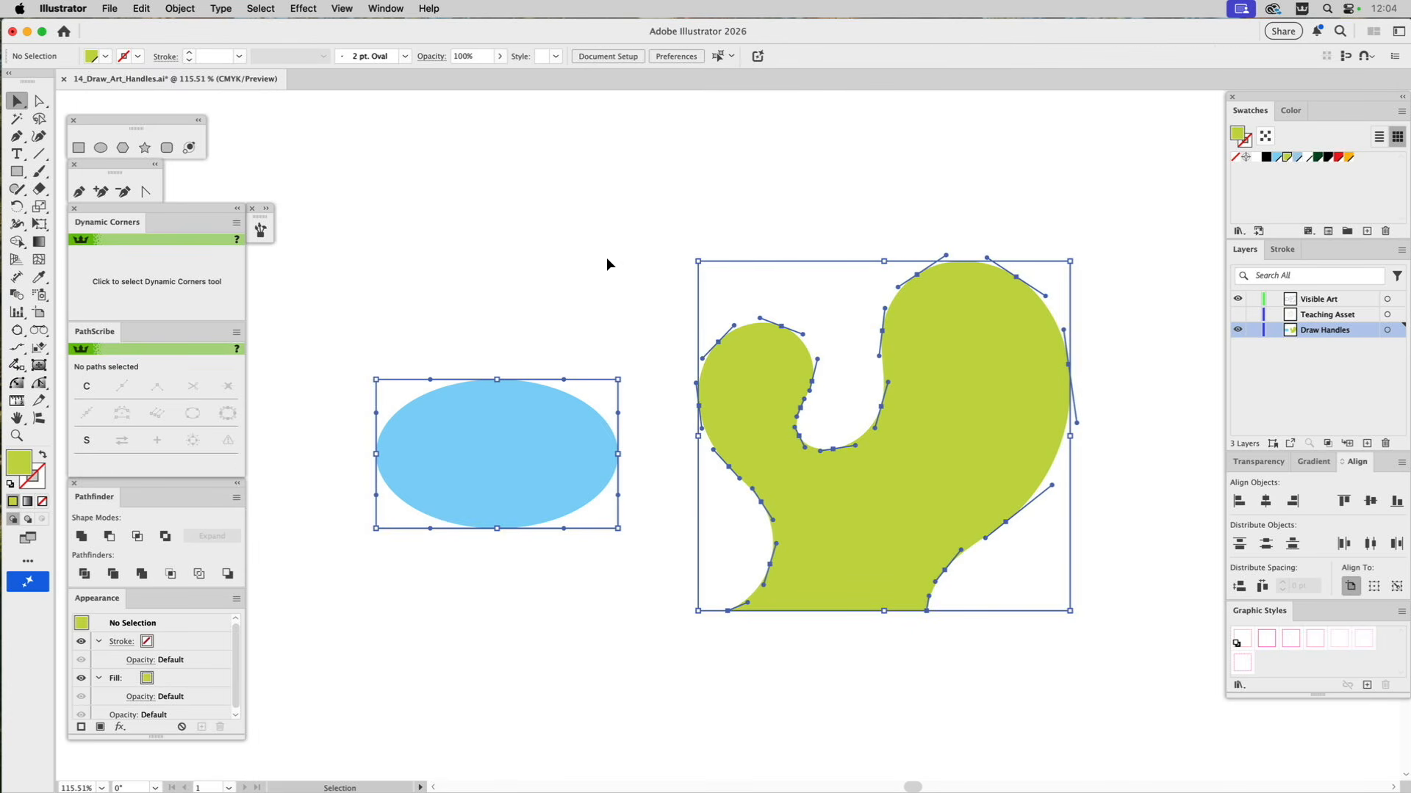
Compare the drawn handles with the green shape's real direction handles around its smaller lobe using Direct Selection, leaving the shape deselected.
left_click(16, 435)
left_click_drag(662, 287, 856, 508)
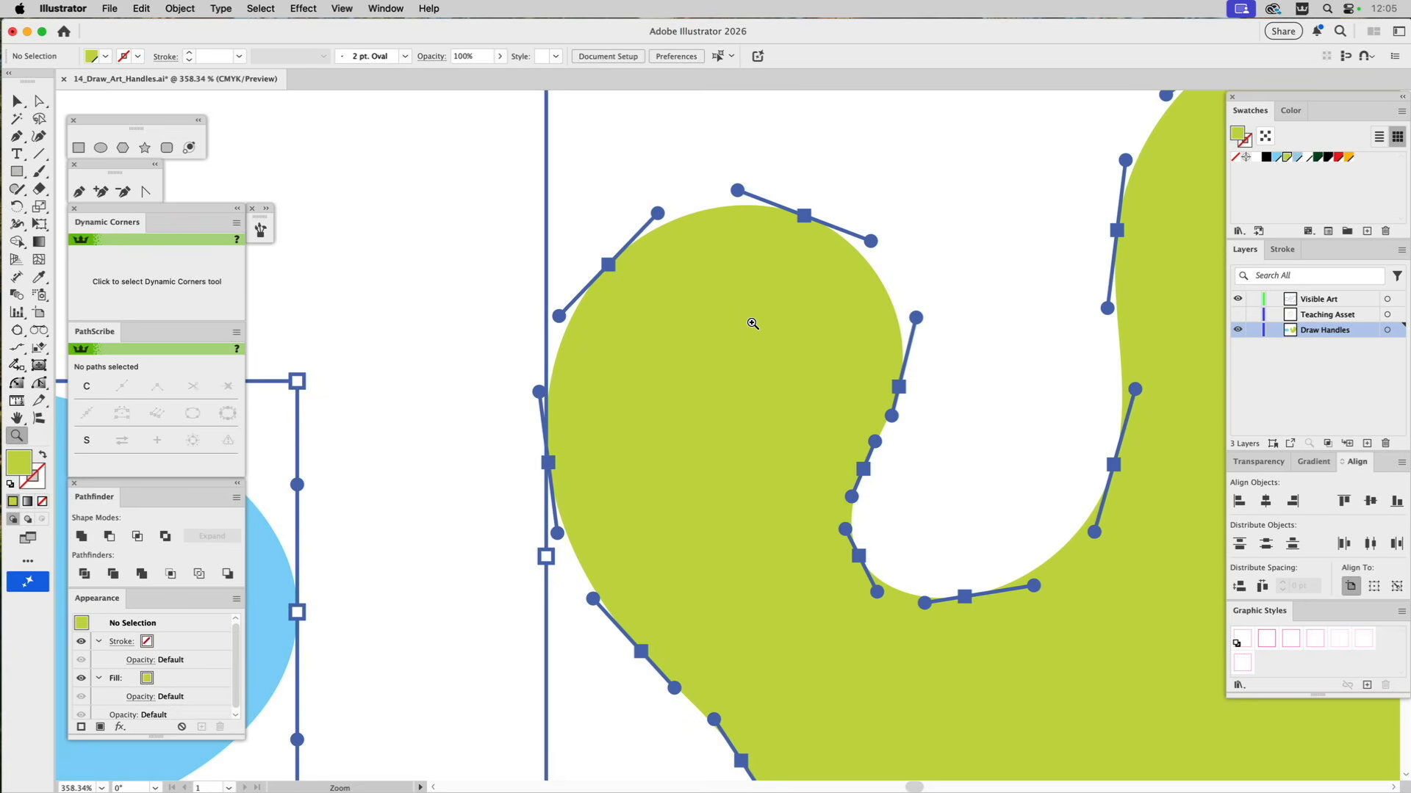
key("a")
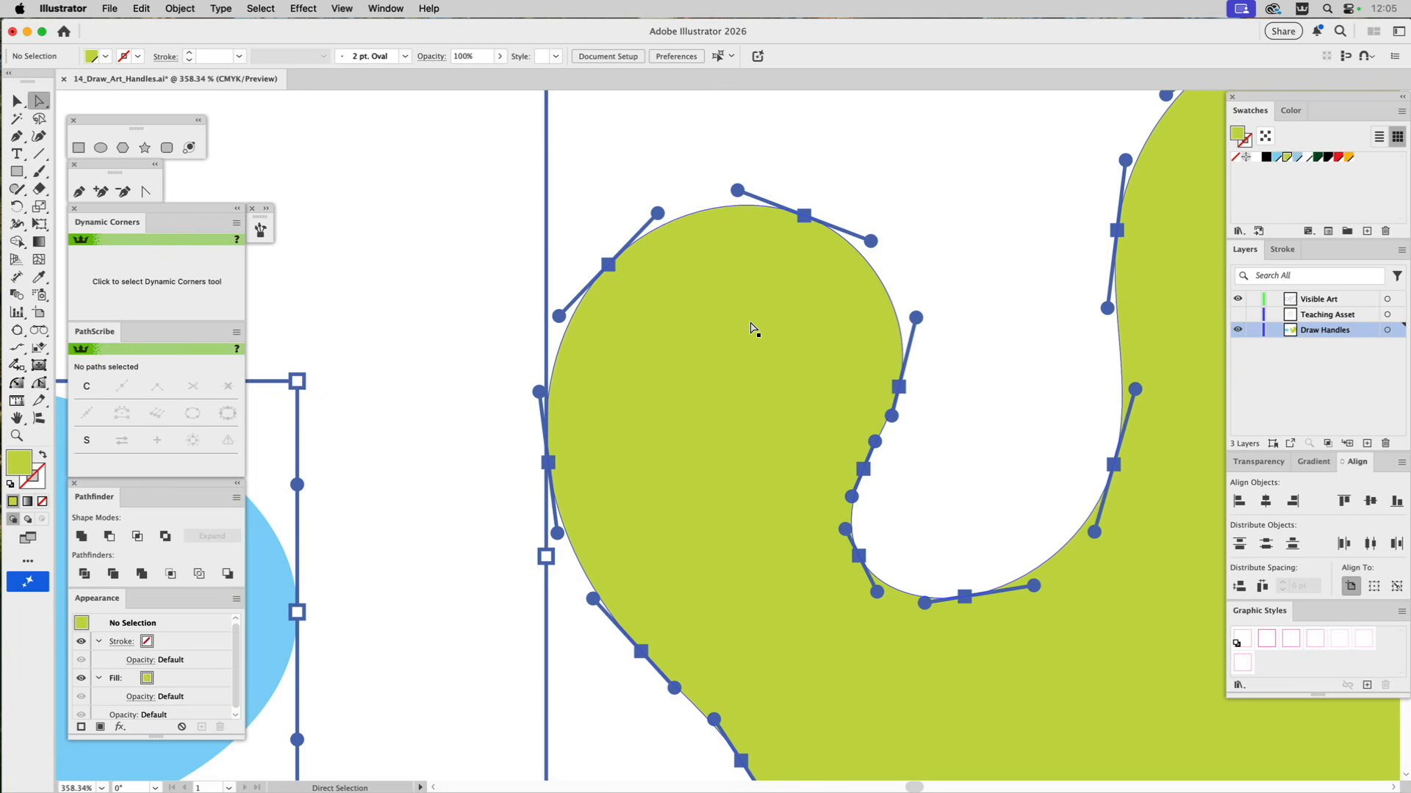
left_click(751, 329)
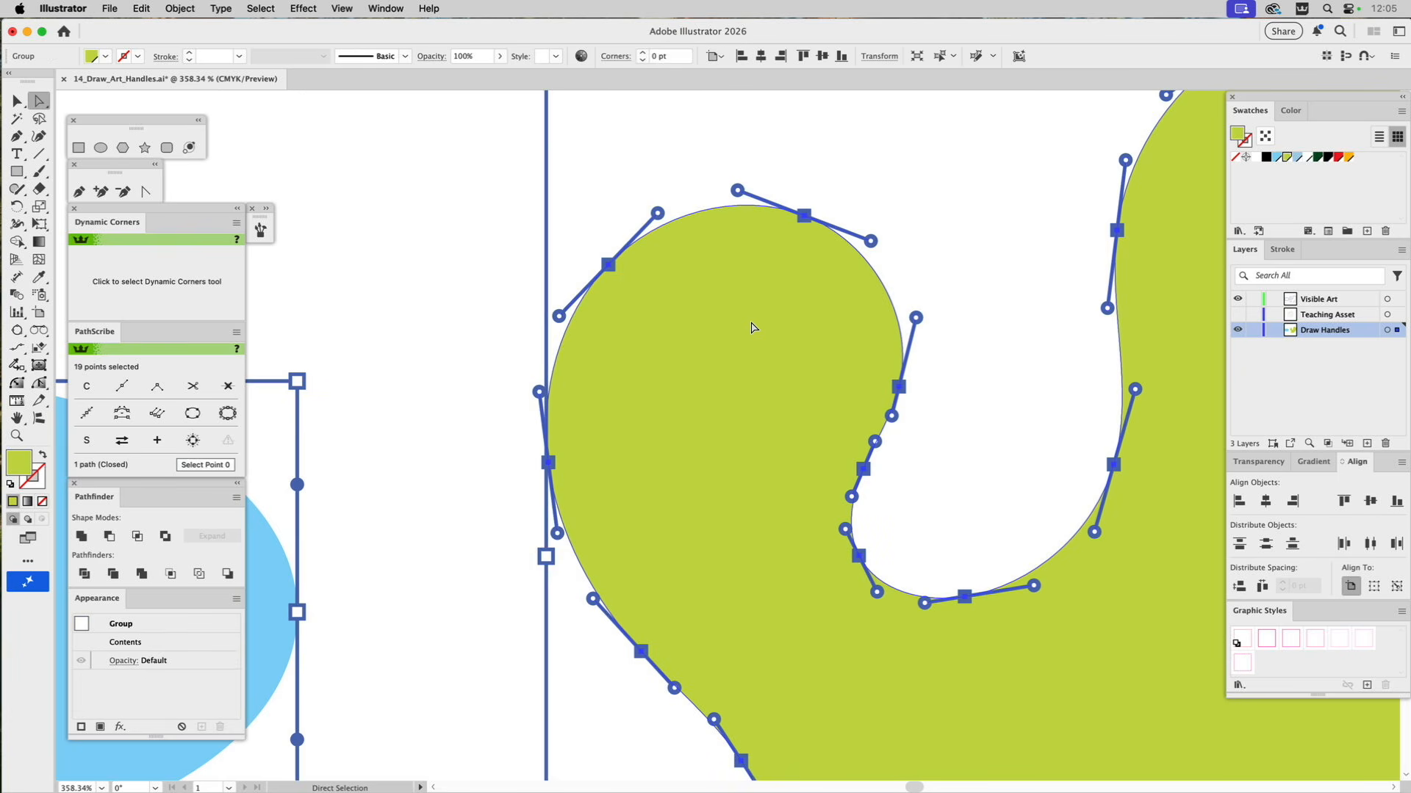
left_click(956, 276)
key("super+0")
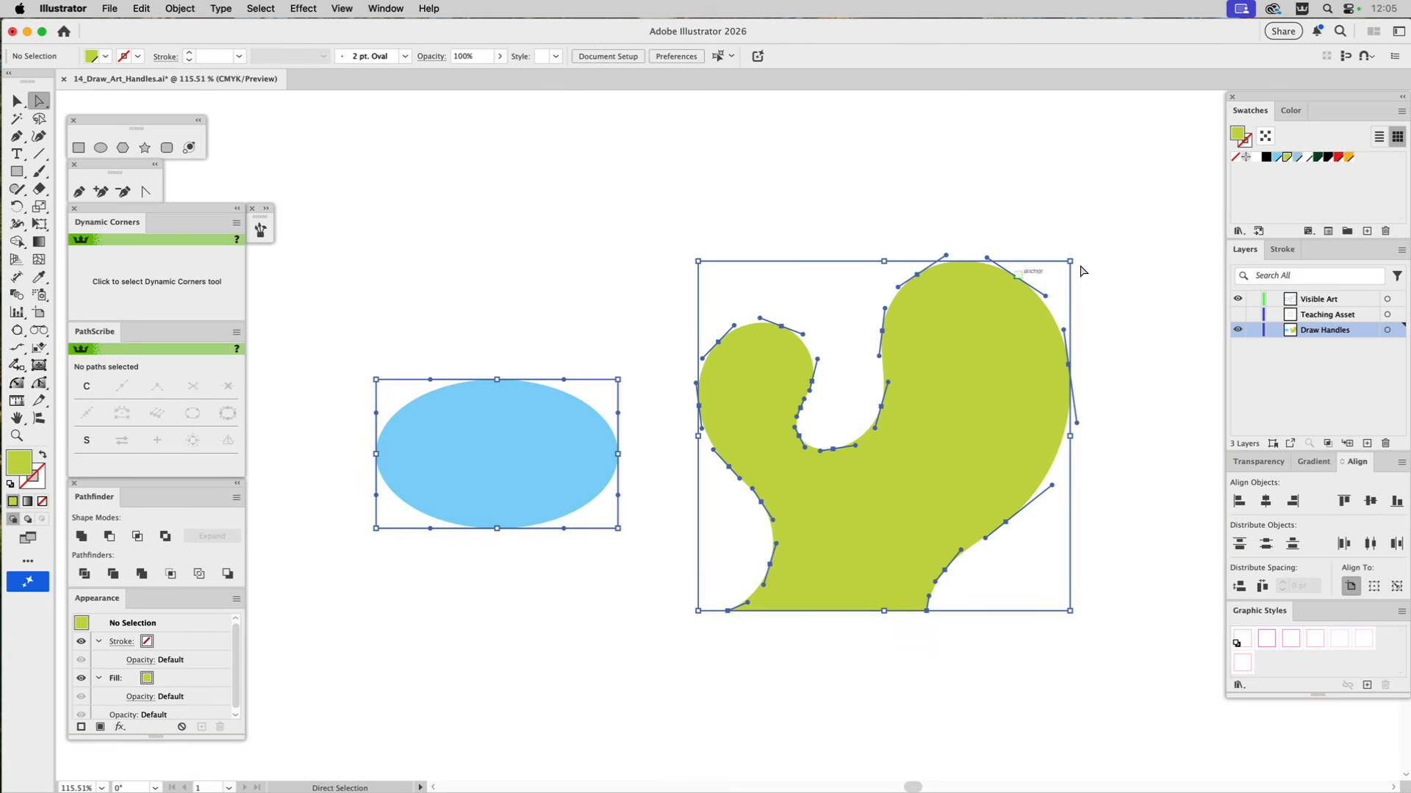
Hide the Draw Handles layer and delete all the drawn handle artwork on the Visible Art layer.
left_click(1237, 329)
key("v")
left_click_drag(337, 192, 1149, 676)
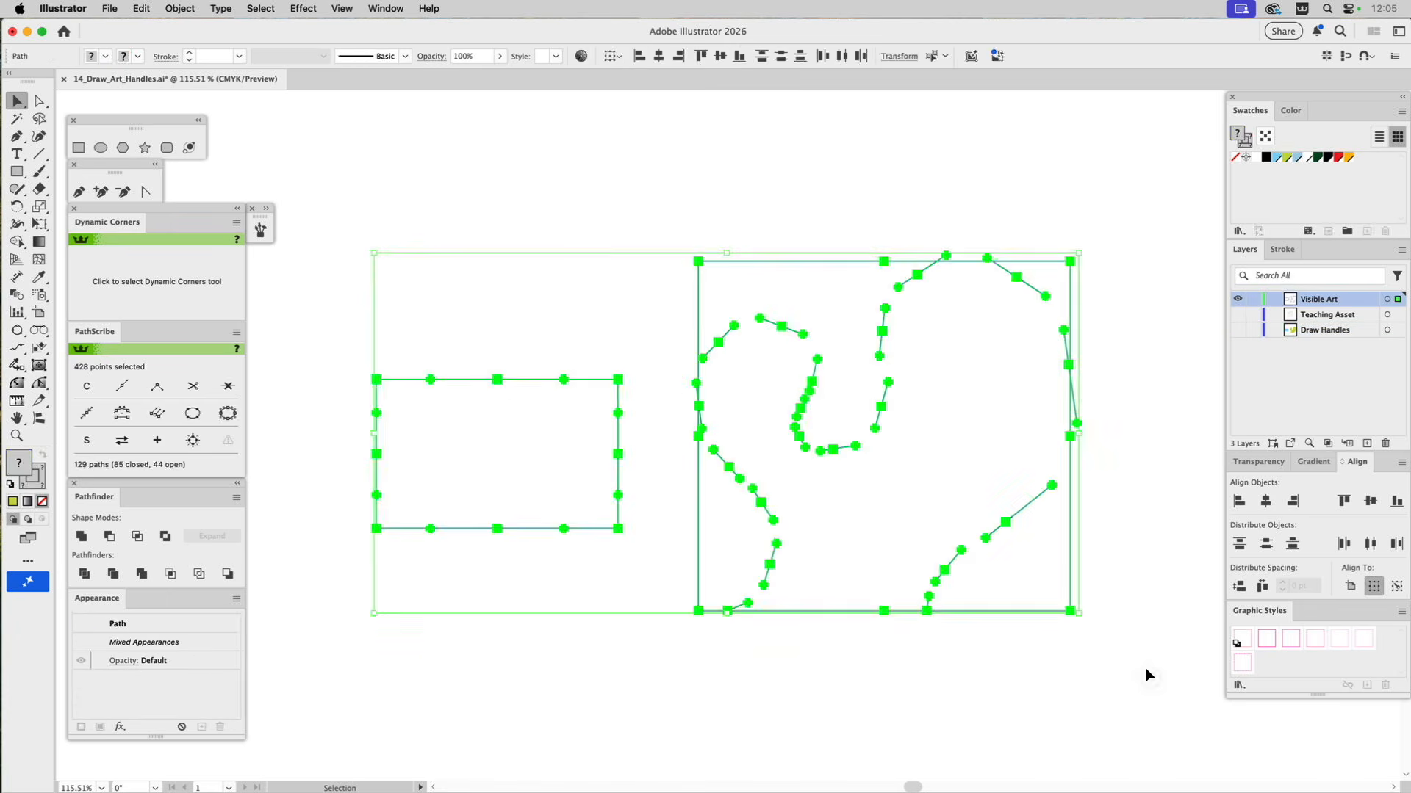
left_click(1142, 627)
Show the Teaching Asset layer and run the DrawArtHandles script on the mushroom character's outer outline path.
left_click(1237, 314)
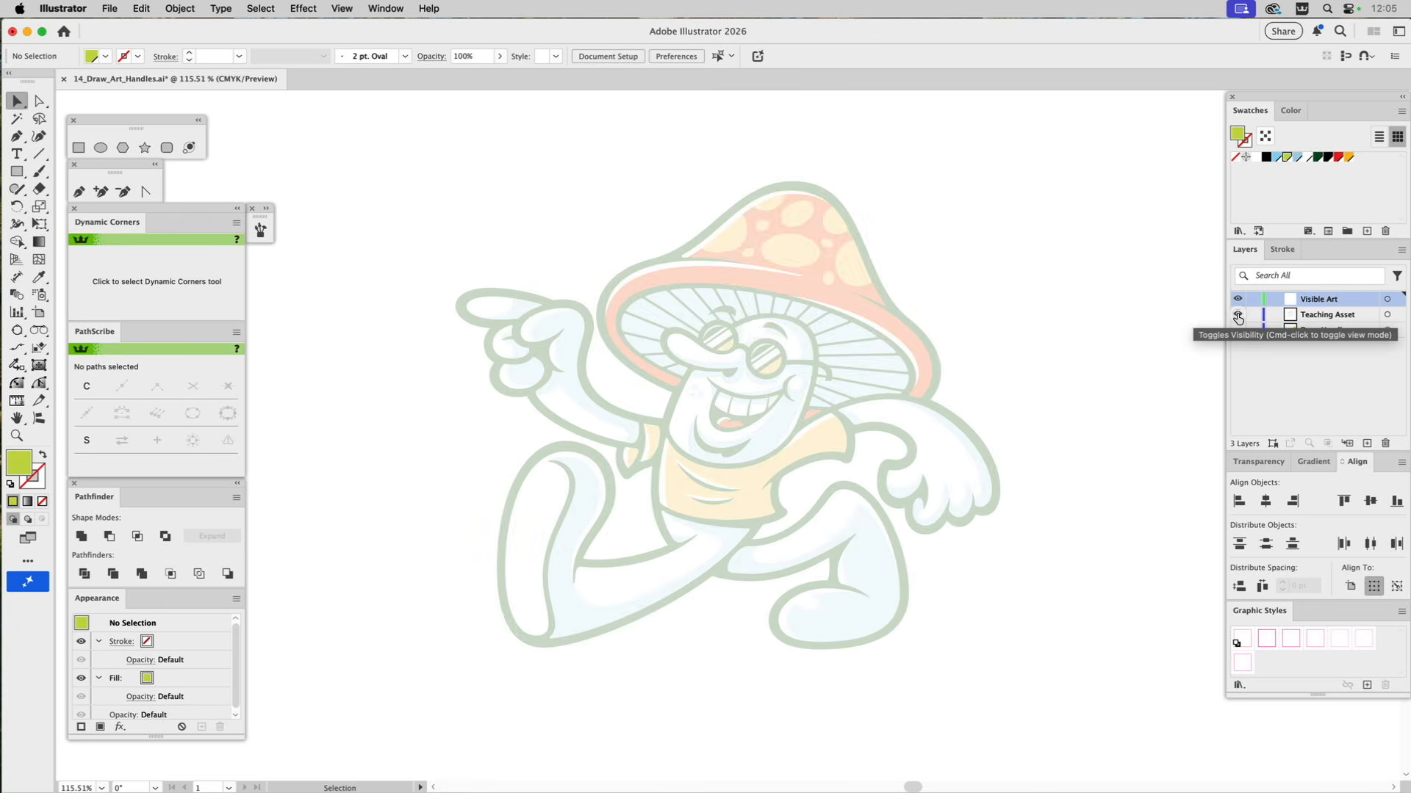
left_click(805, 189)
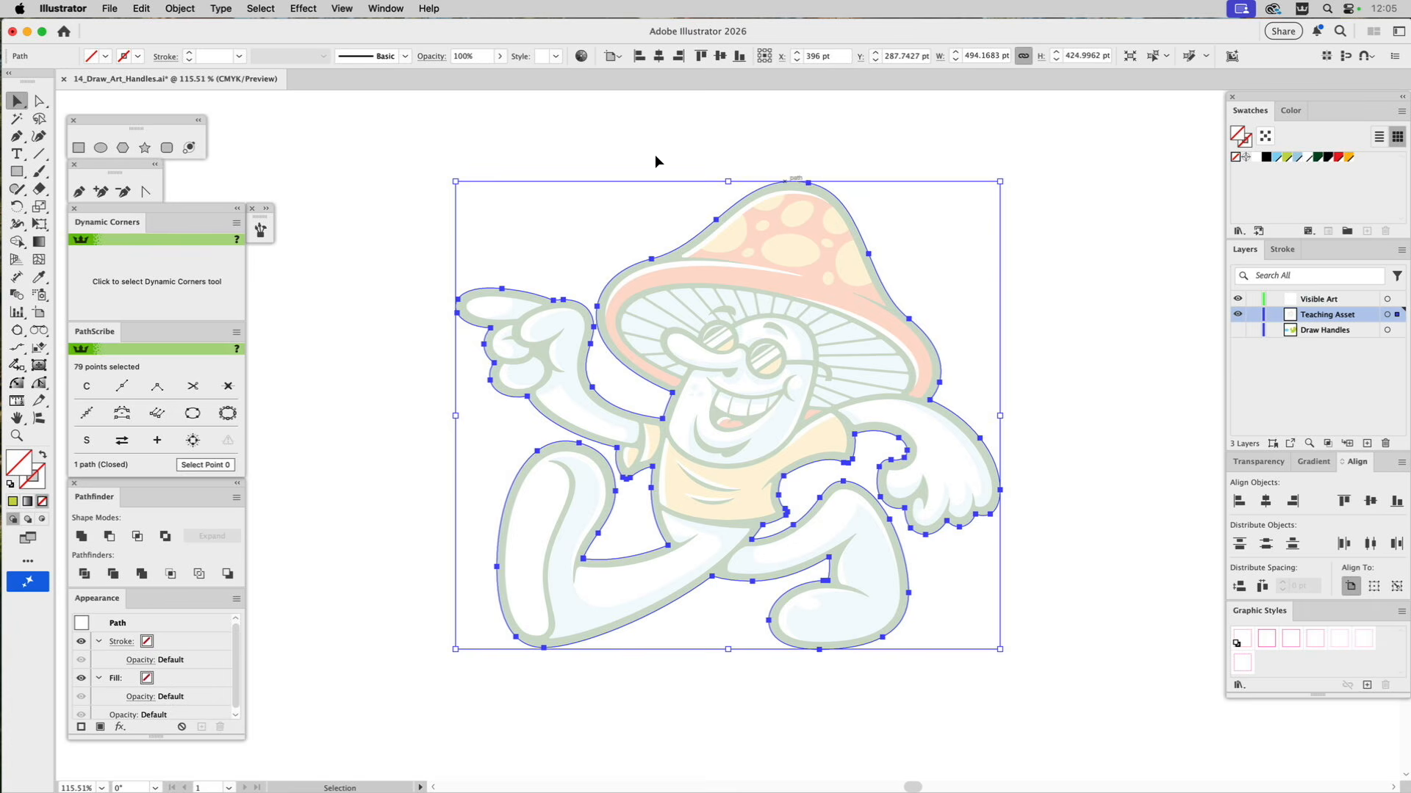
left_click(110, 9)
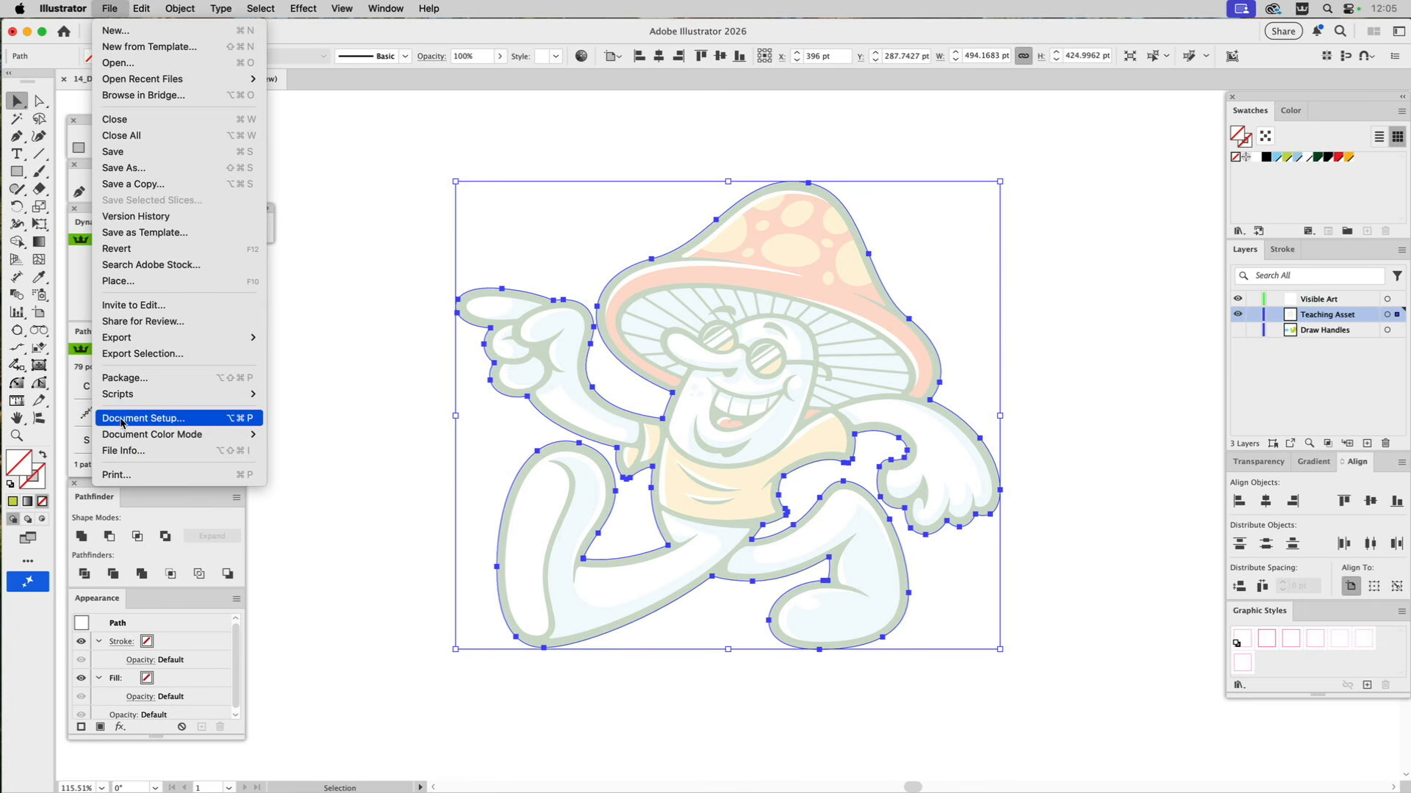
mouse_move(123, 397)
left_click(304, 438)
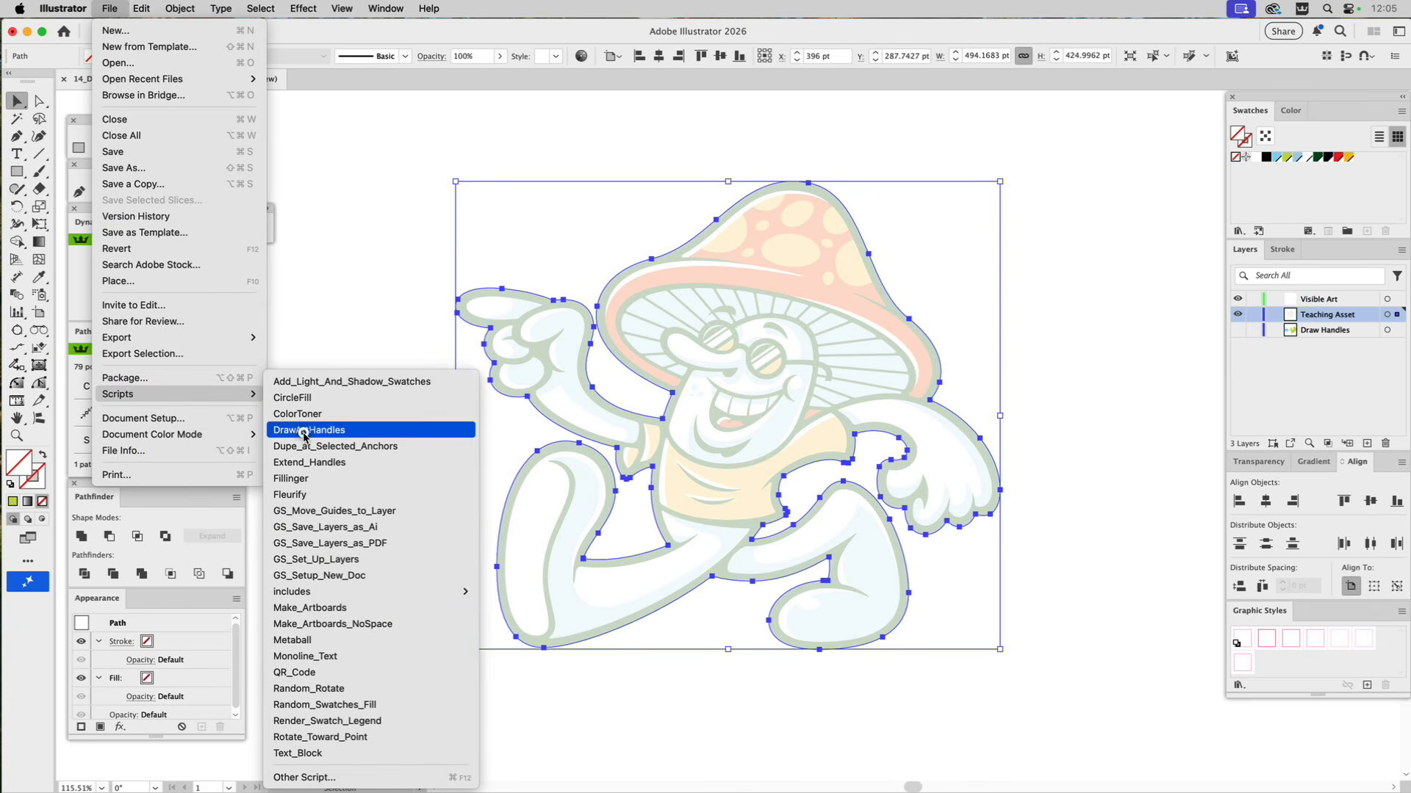
Apply the drawn handles' blue 1 pt stroke to the mushroom character's outline with the Eyedropper, leaving nothing selected.
left_click(877, 214)
key("a")
left_click(840, 190)
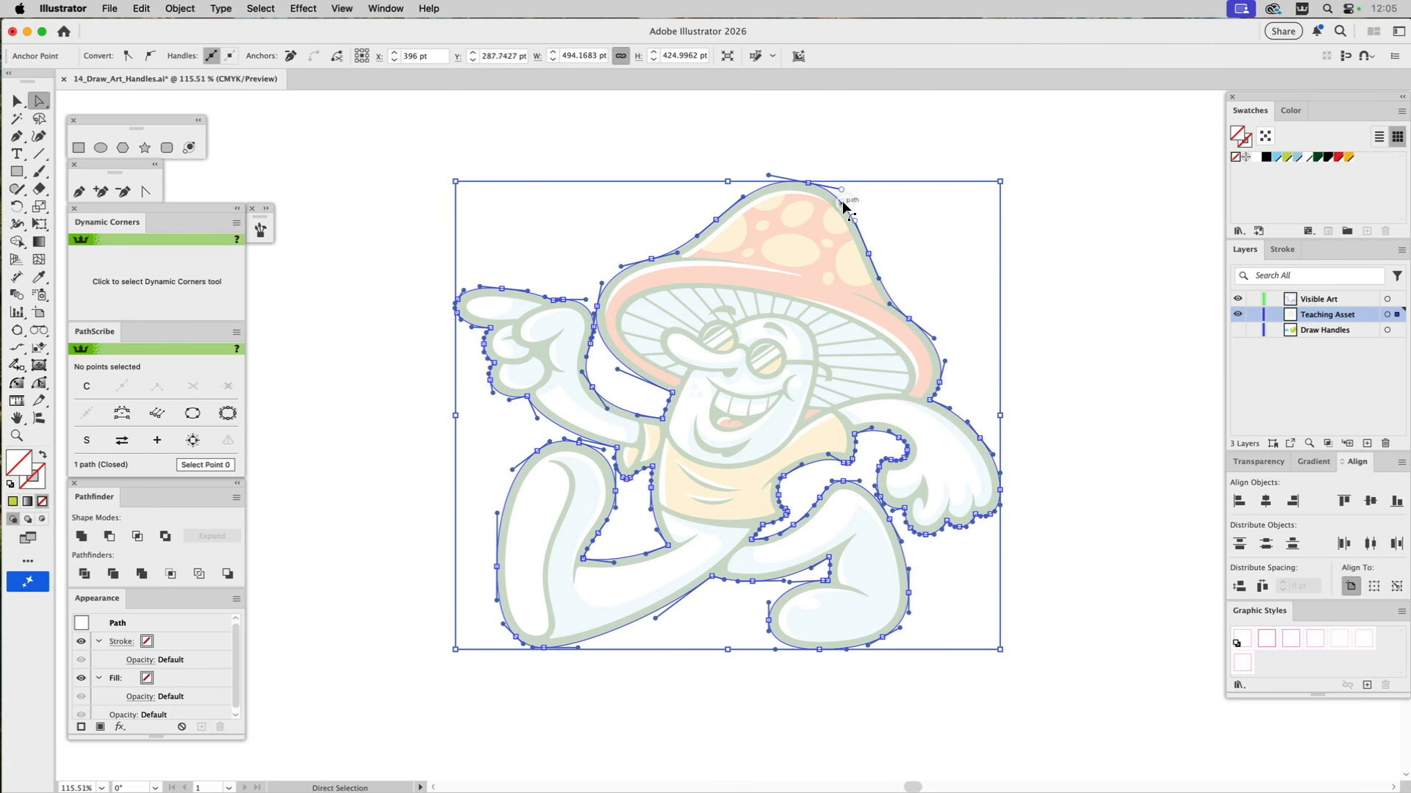
key("i")
left_click(834, 189)
left_click(837, 127, "super")
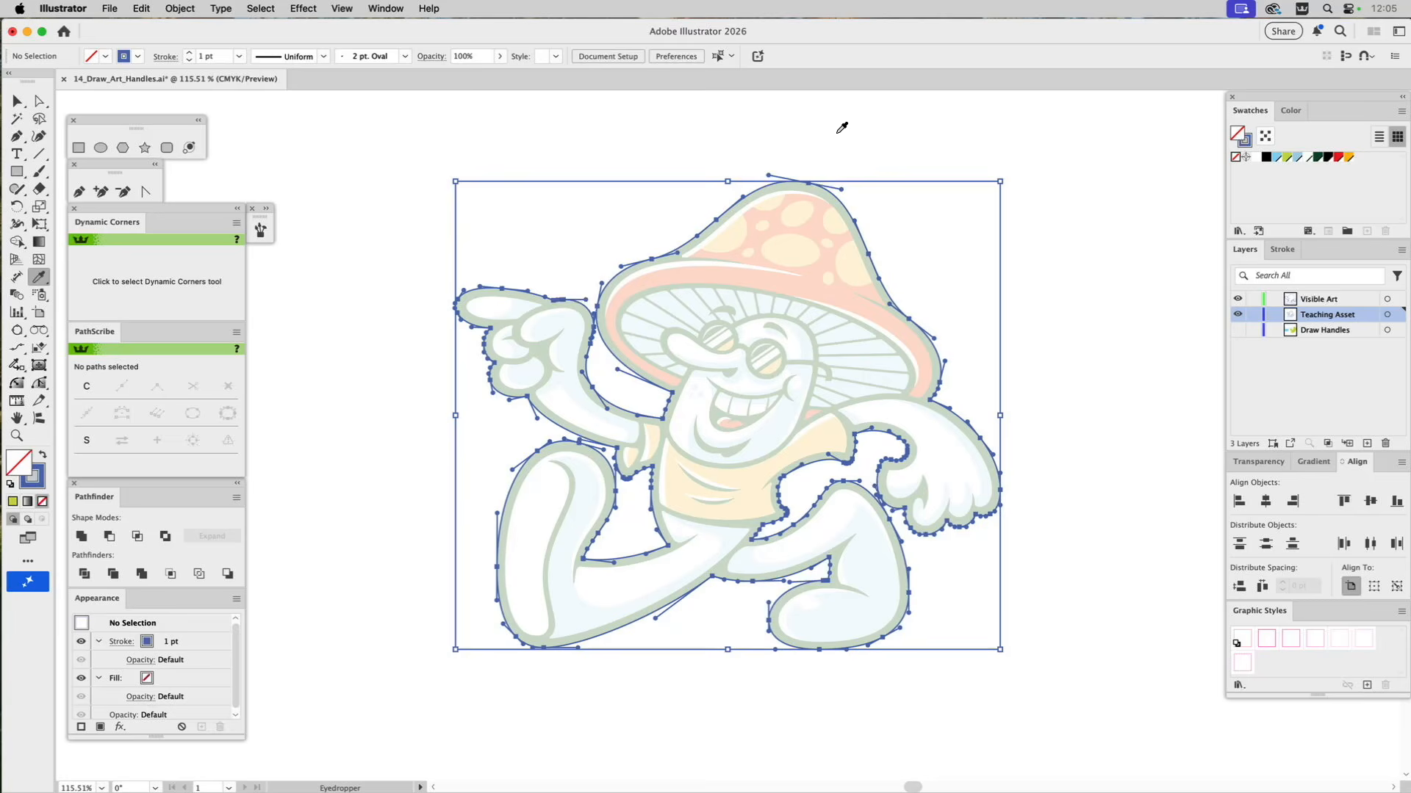
left_click(17, 100)
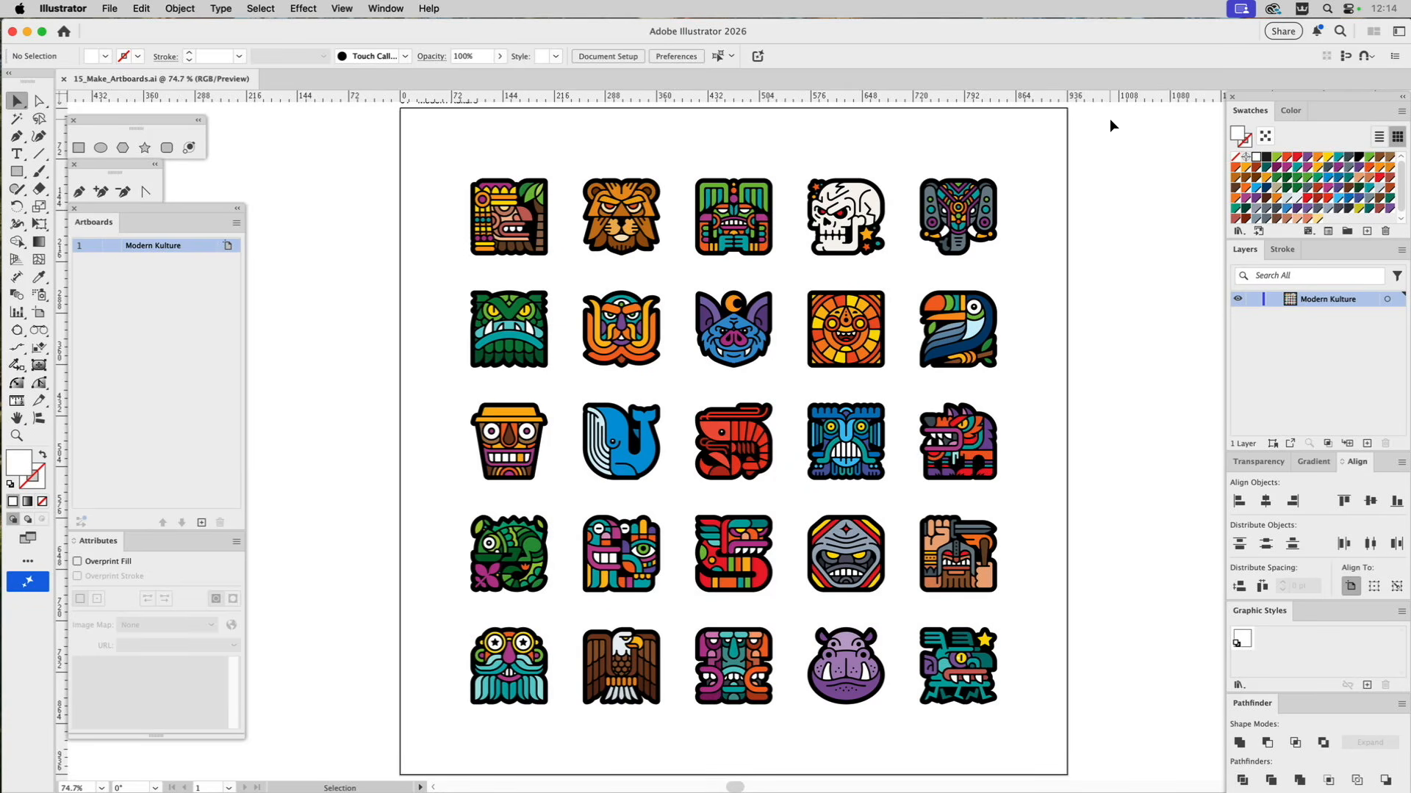
key("space")
left_click_drag(1112, 126, 1119, 160)
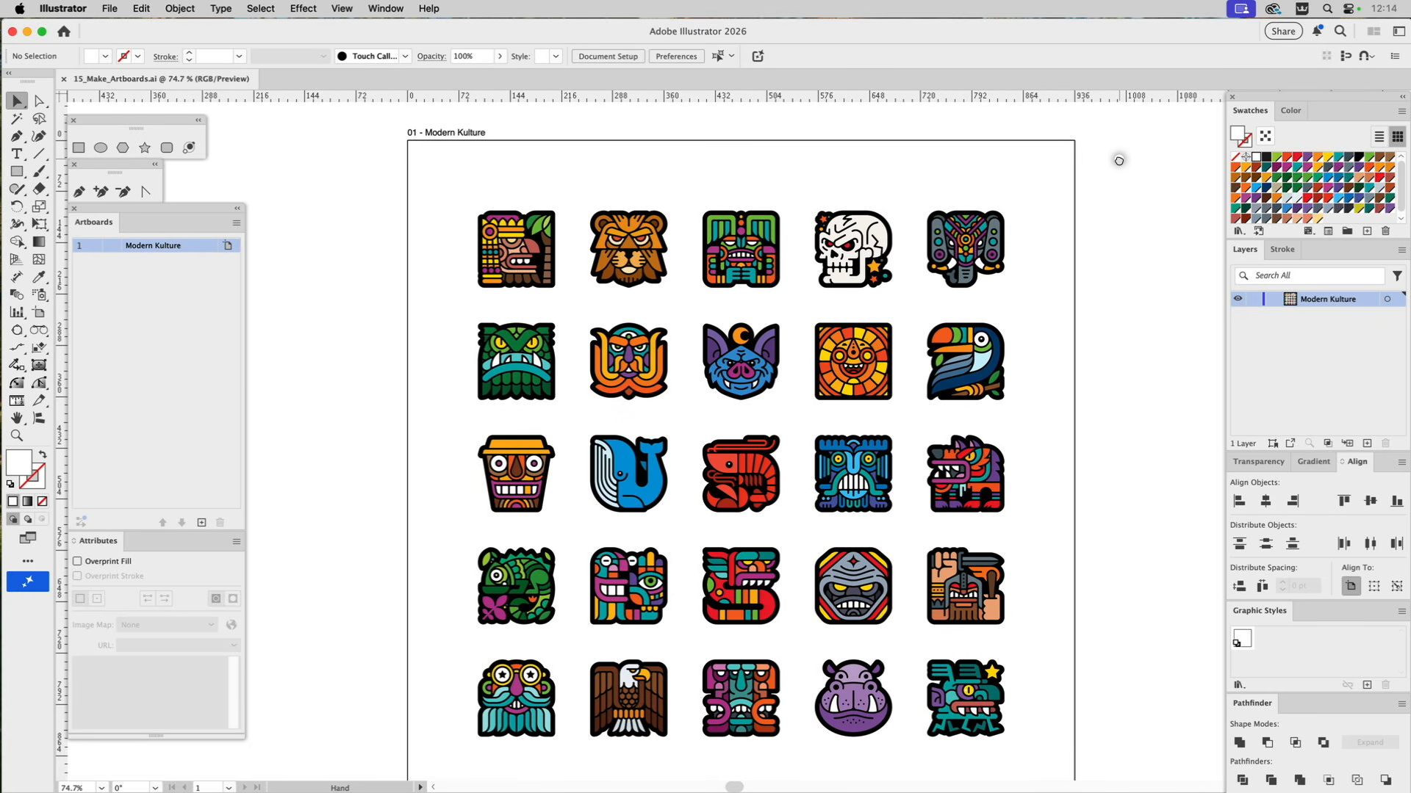
left_click_drag(1119, 160, 1115, 137)
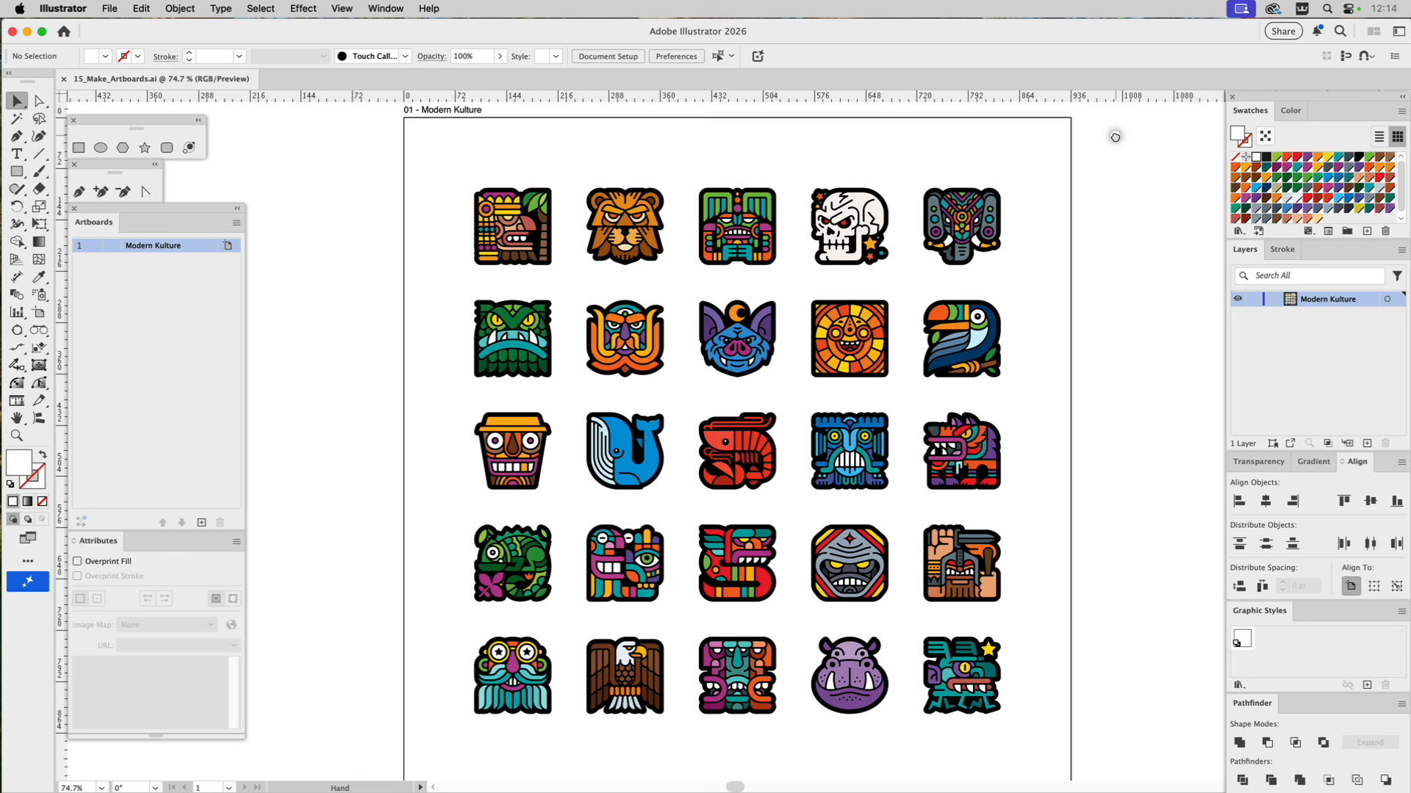
key("super+0")
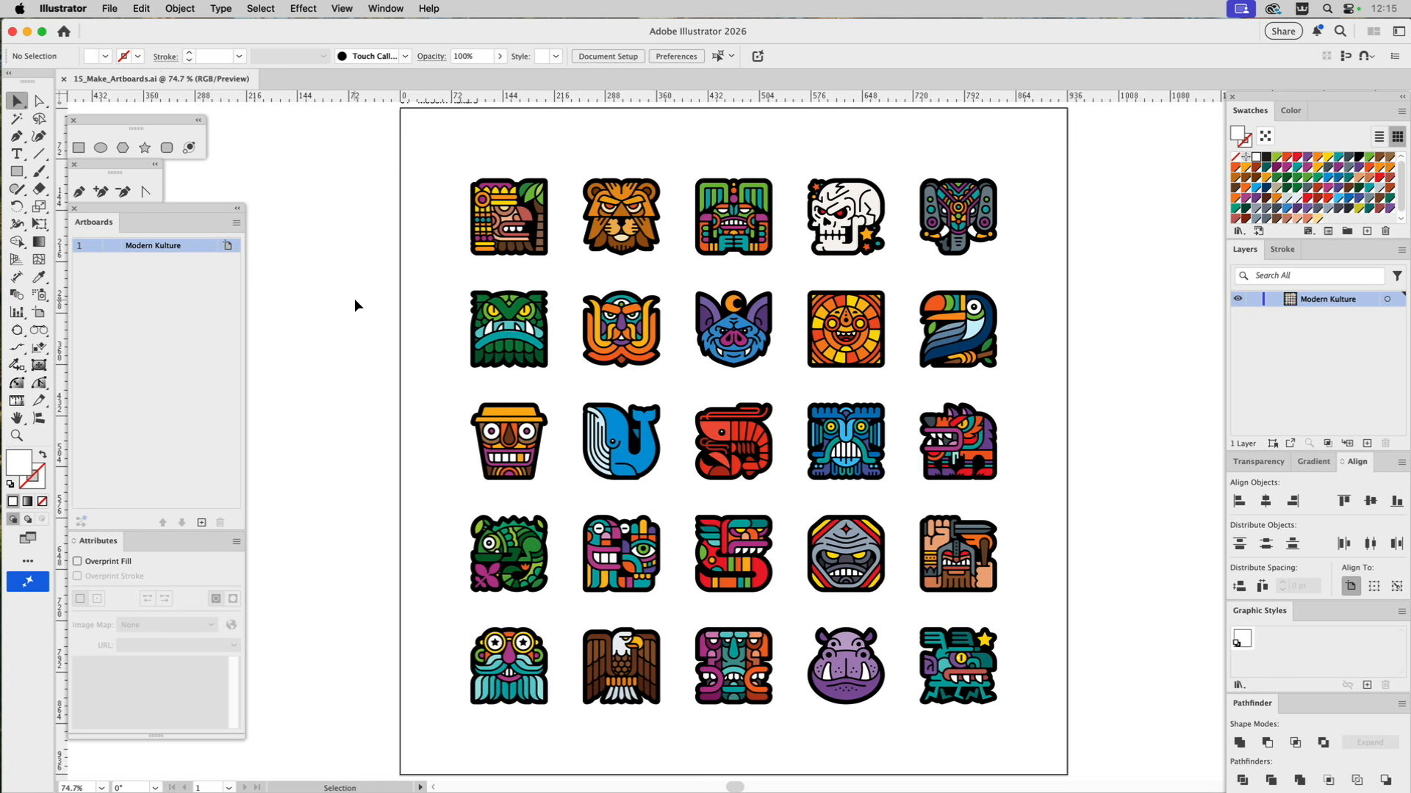
Check the attribute notes of the first three icons in the top row and leave them deselected.
left_click(509, 210)
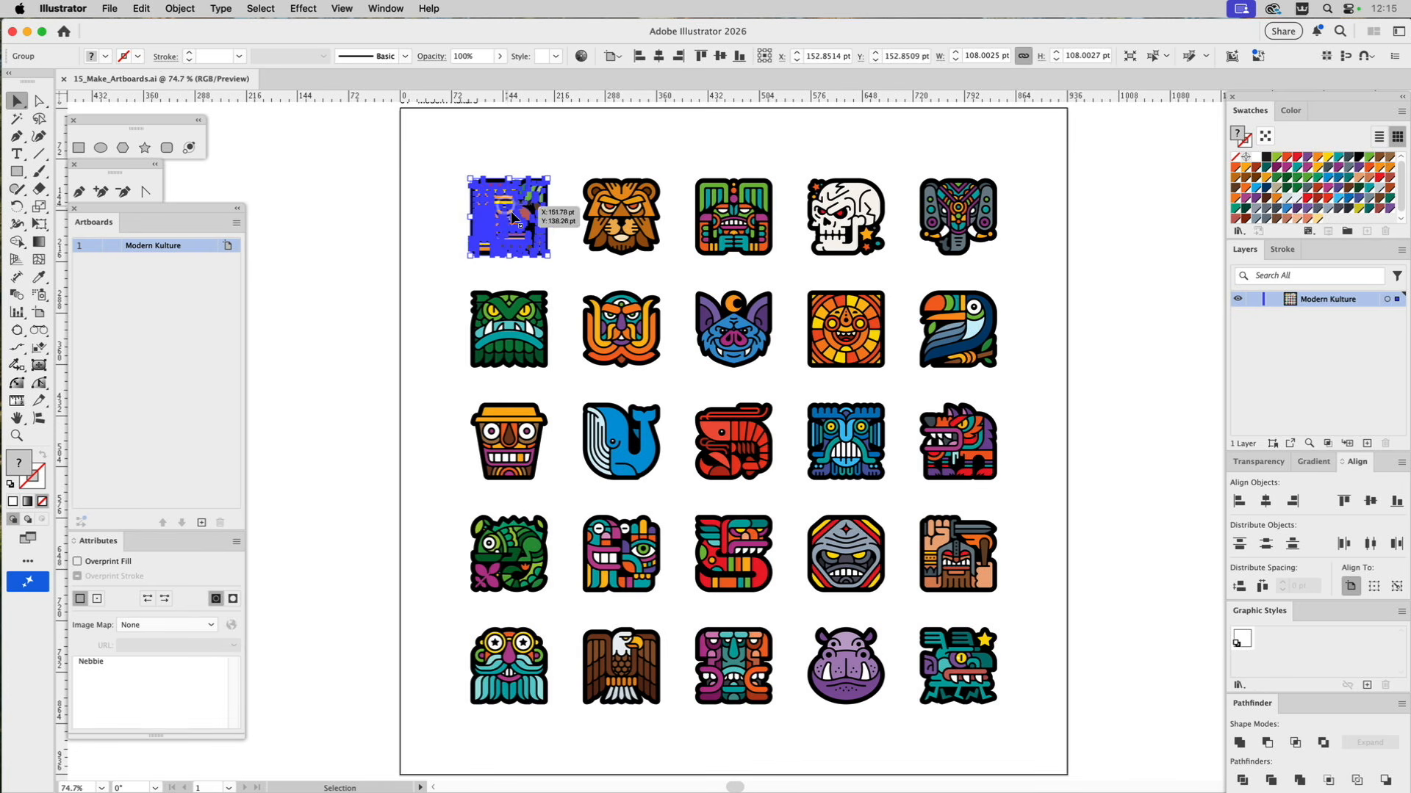
left_click(622, 218)
left_click(761, 221)
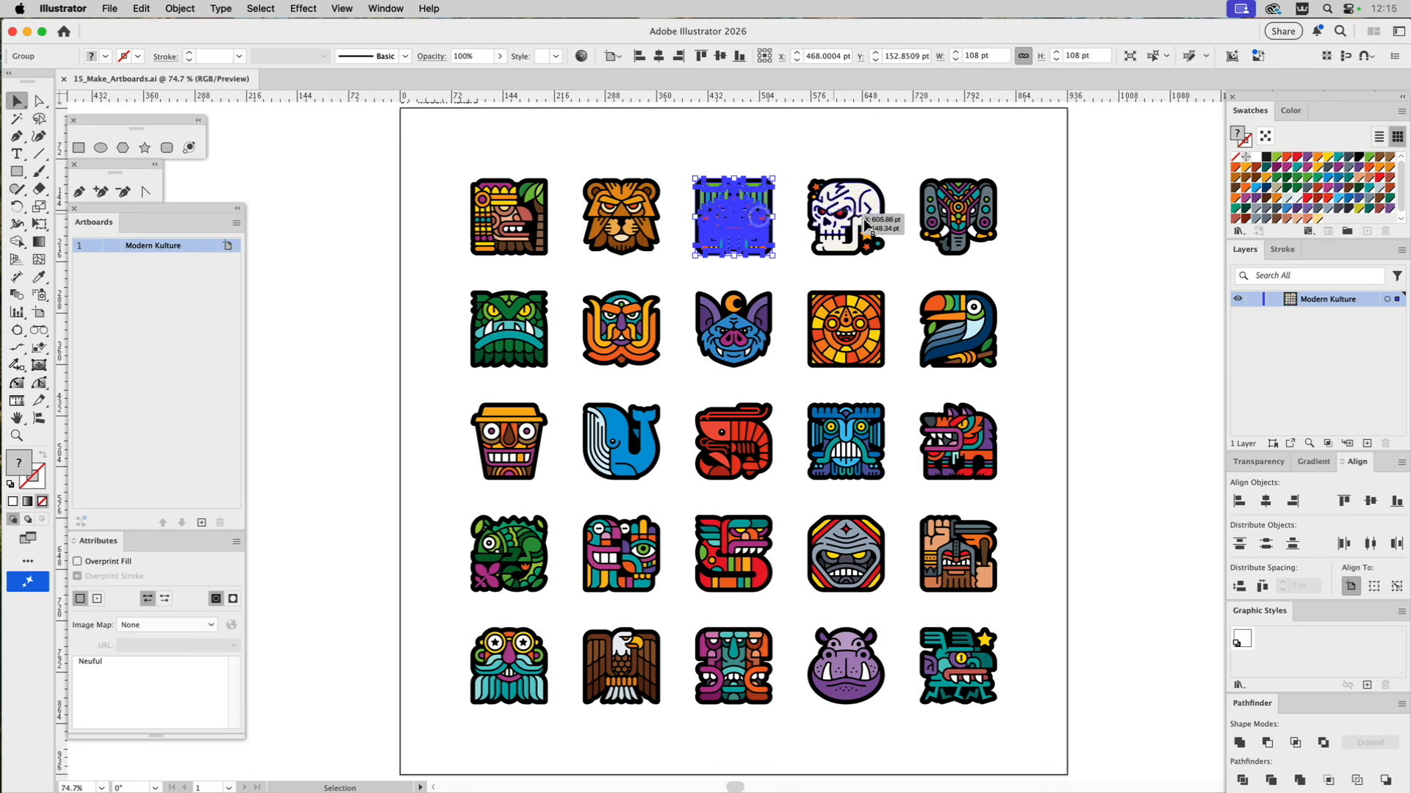
left_click(1105, 284)
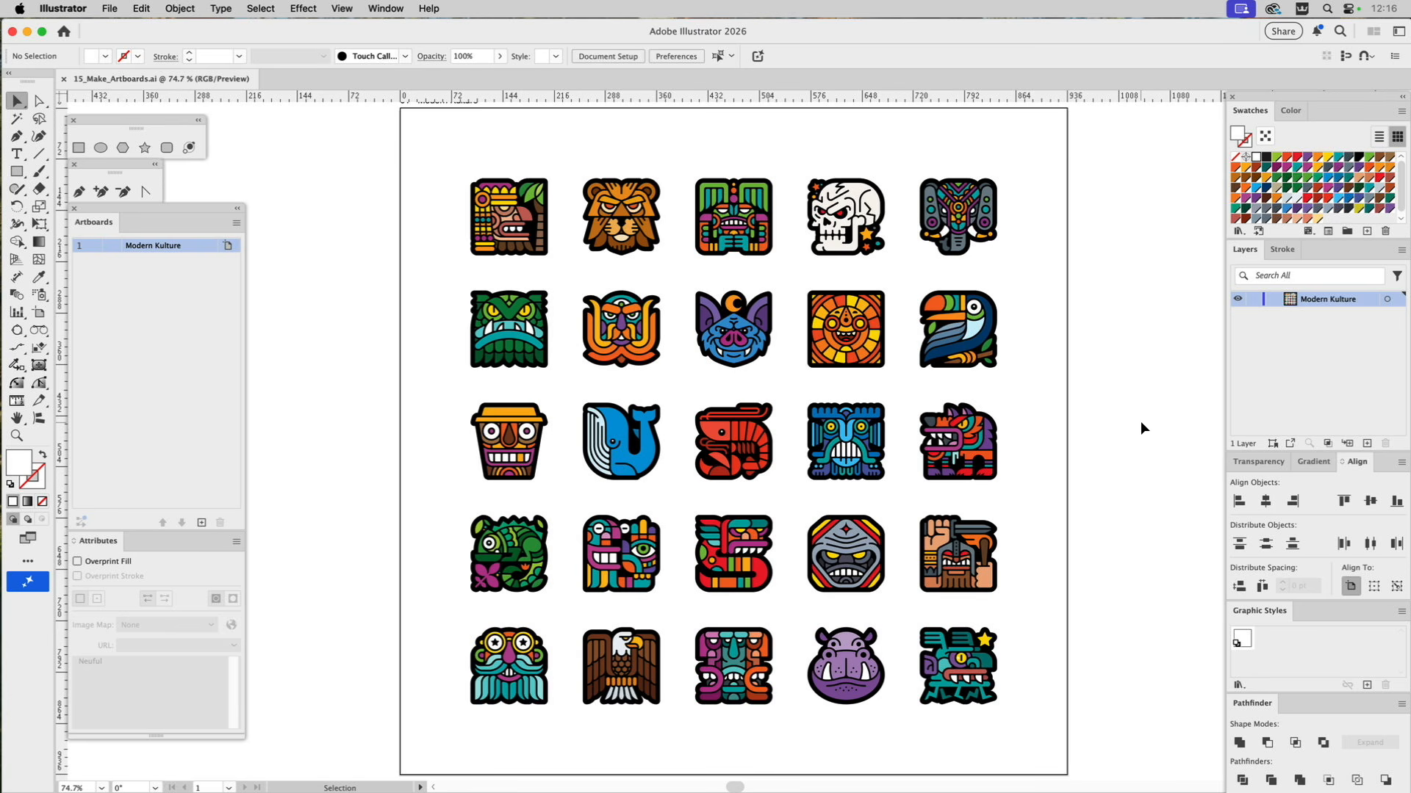
Add the attribute note "Warrior" to the bearded fighter icon at the end of the fourth row and deselect it.
left_click(963, 544)
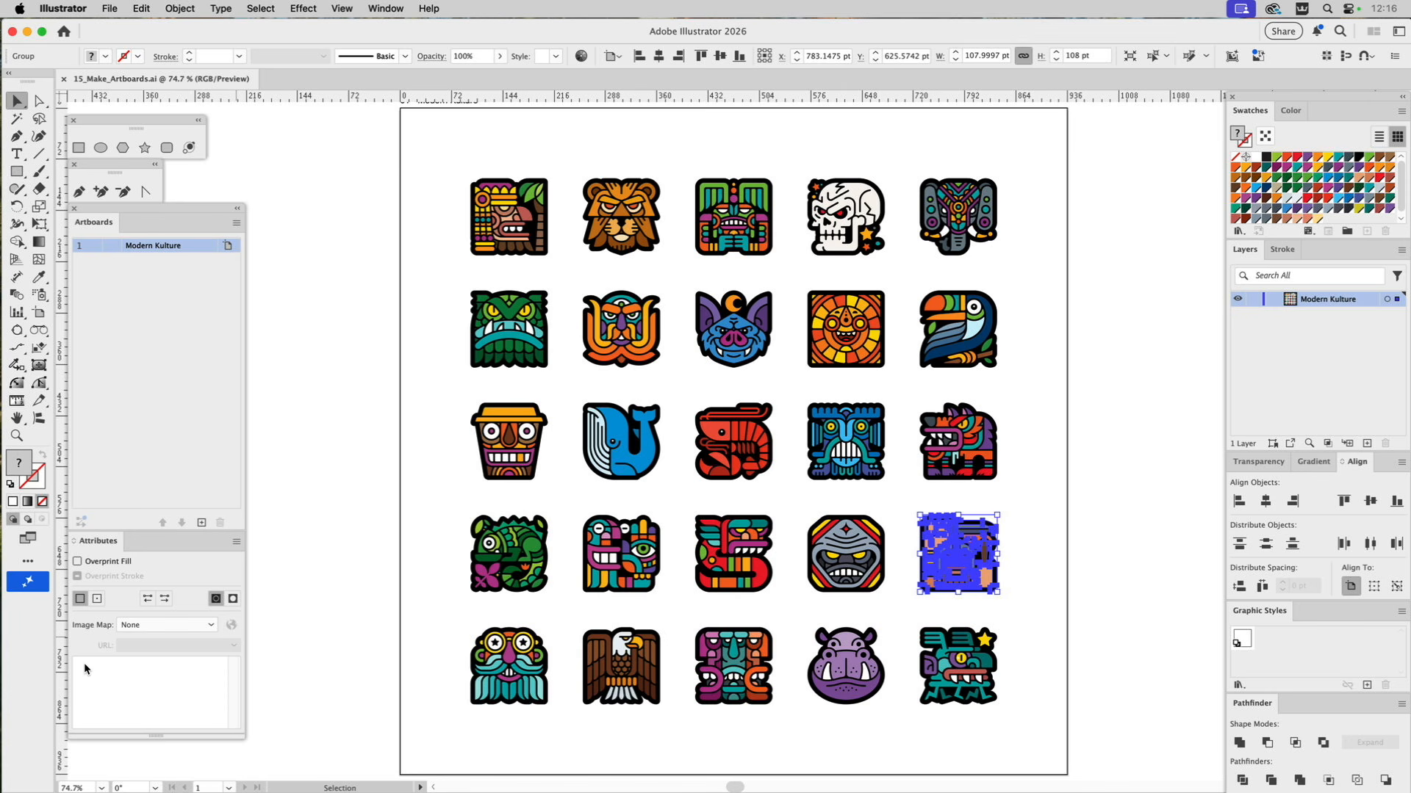
left_click(1104, 561)
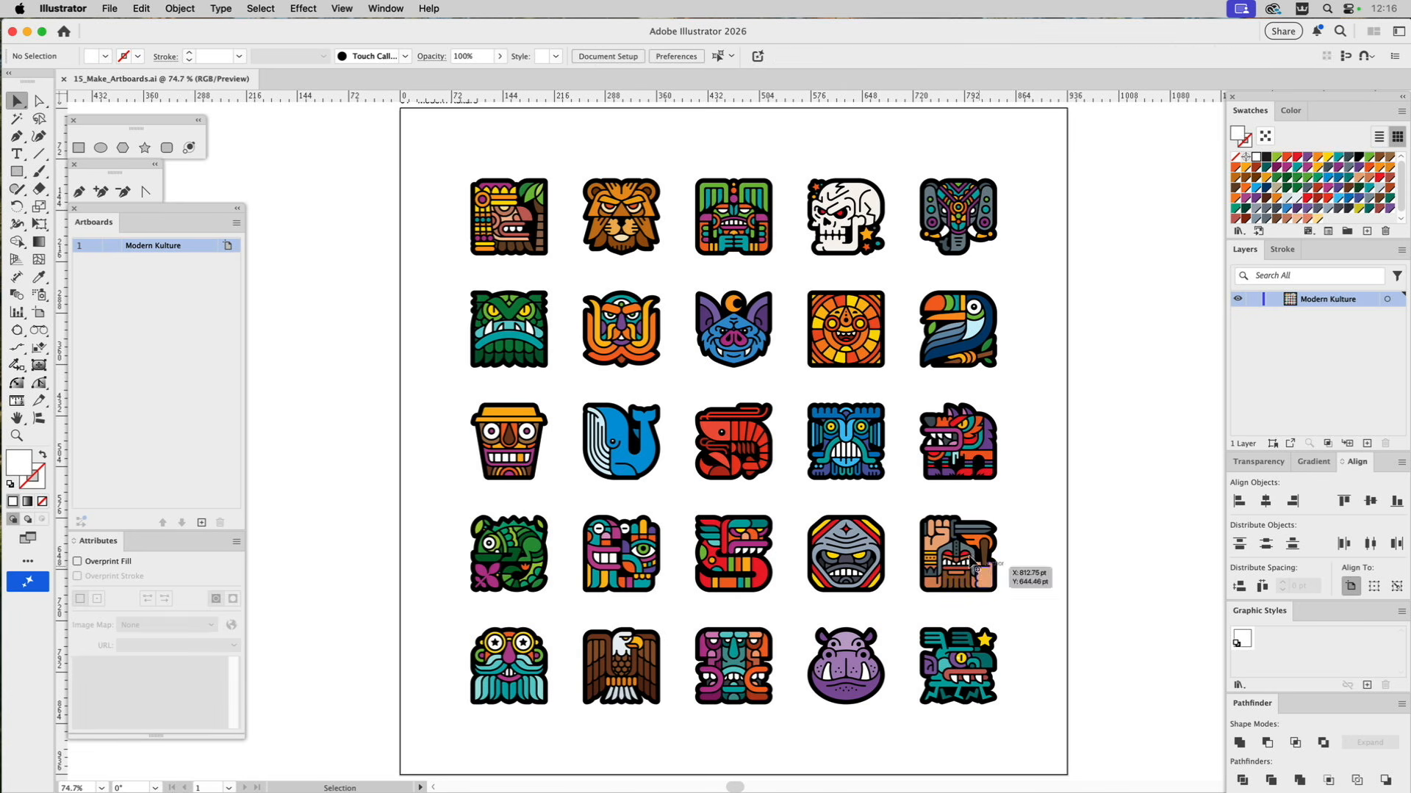
left_click(953, 572)
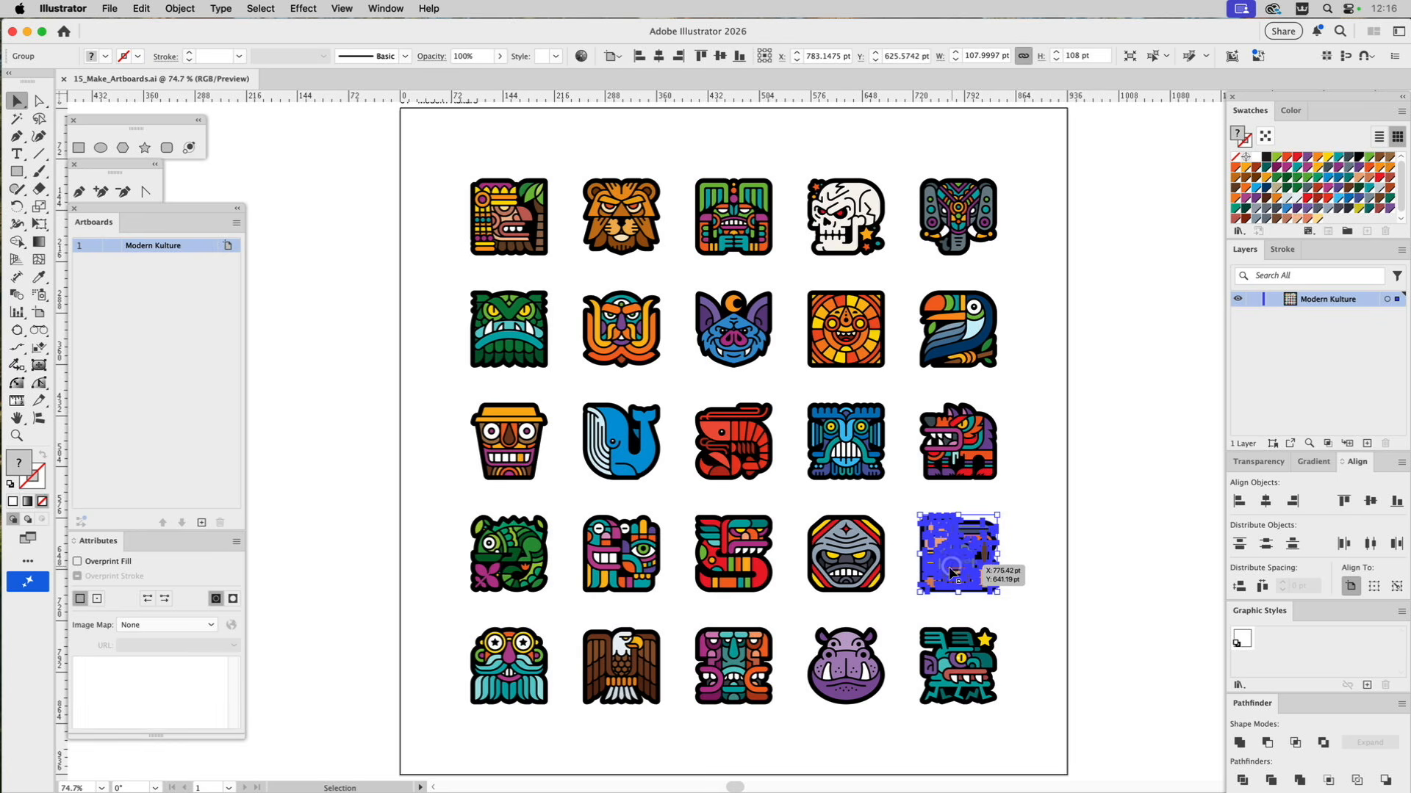
left_click(85, 684)
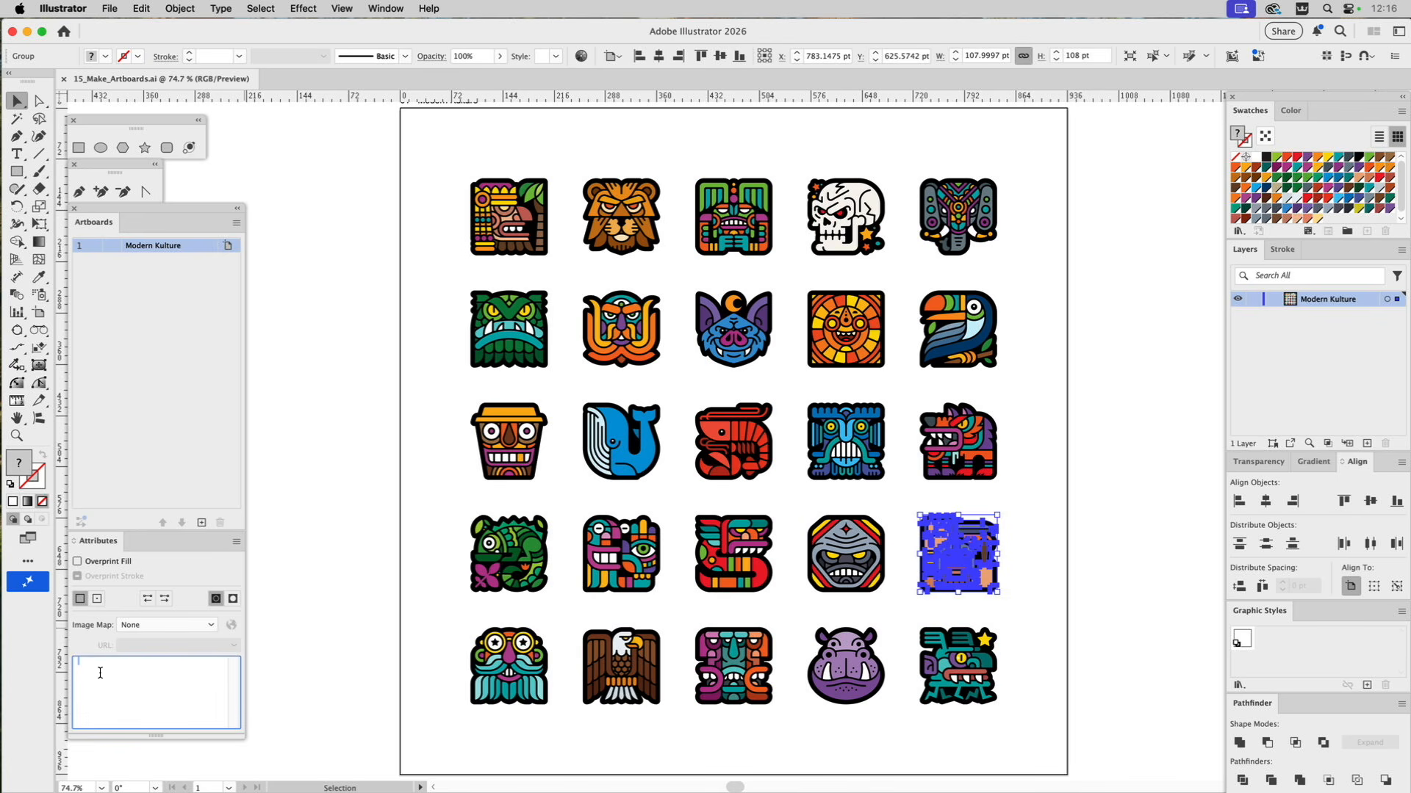
type("Warrio")
left_click(331, 557)
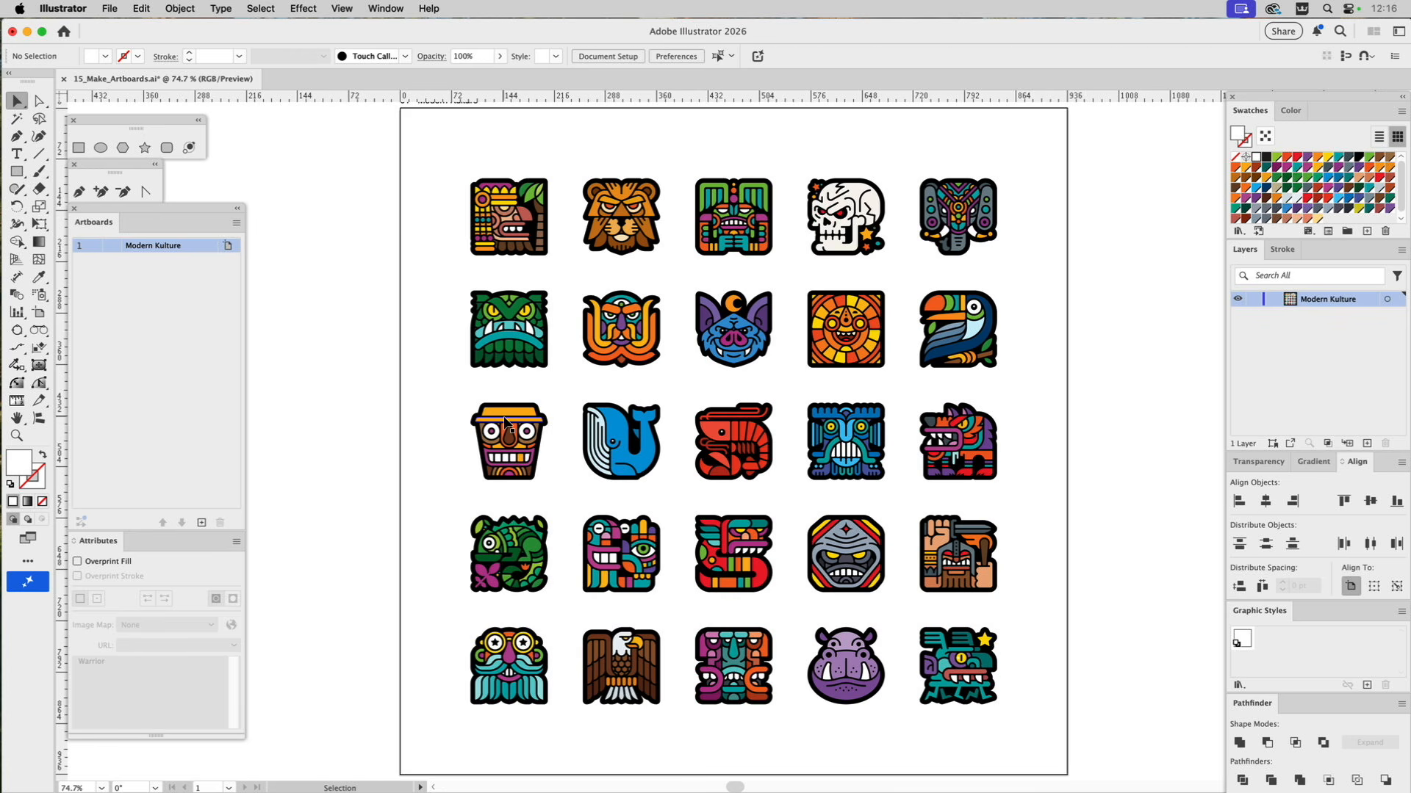
Check the attribute notes of the coffee cup, the first top-row icon and the toucan.
left_click(506, 423)
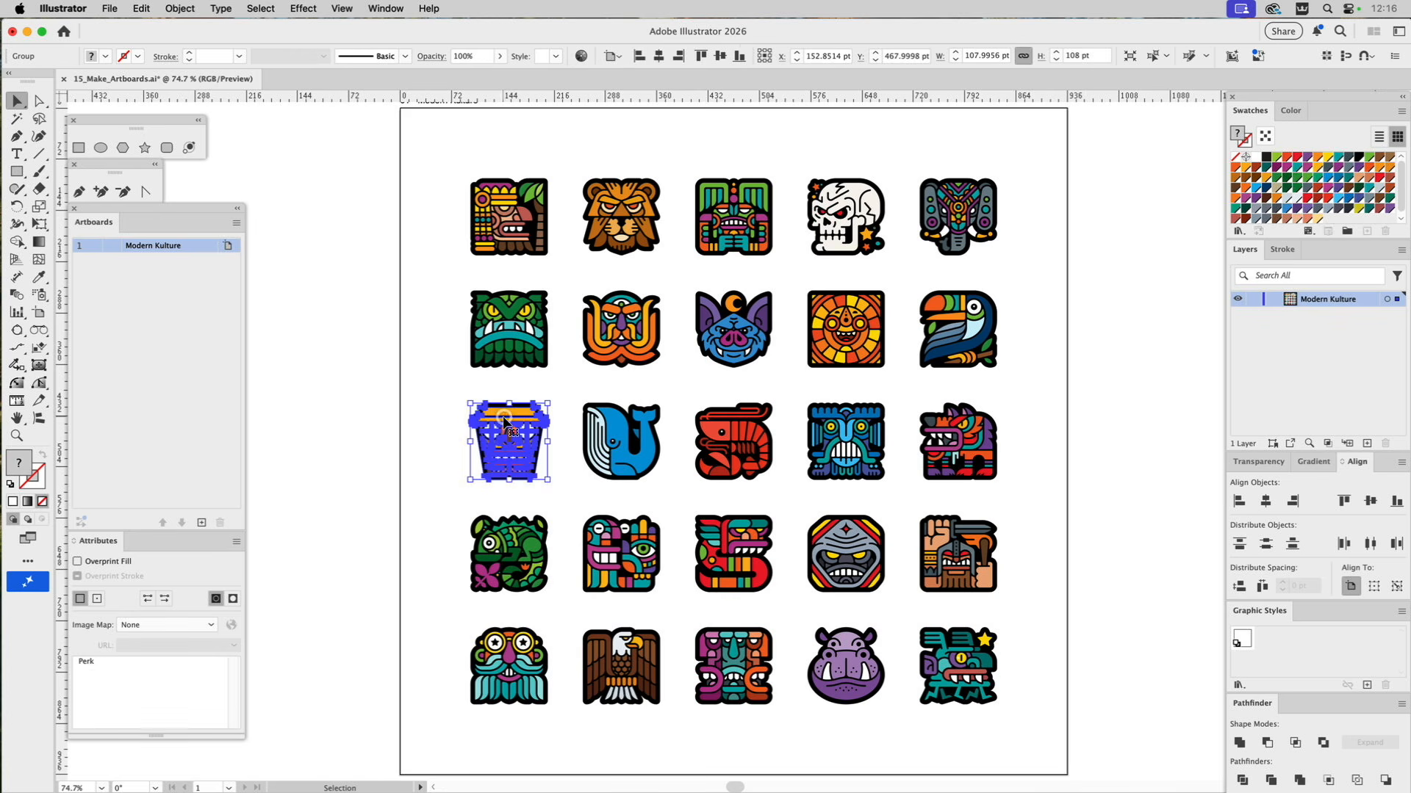
left_click(510, 202)
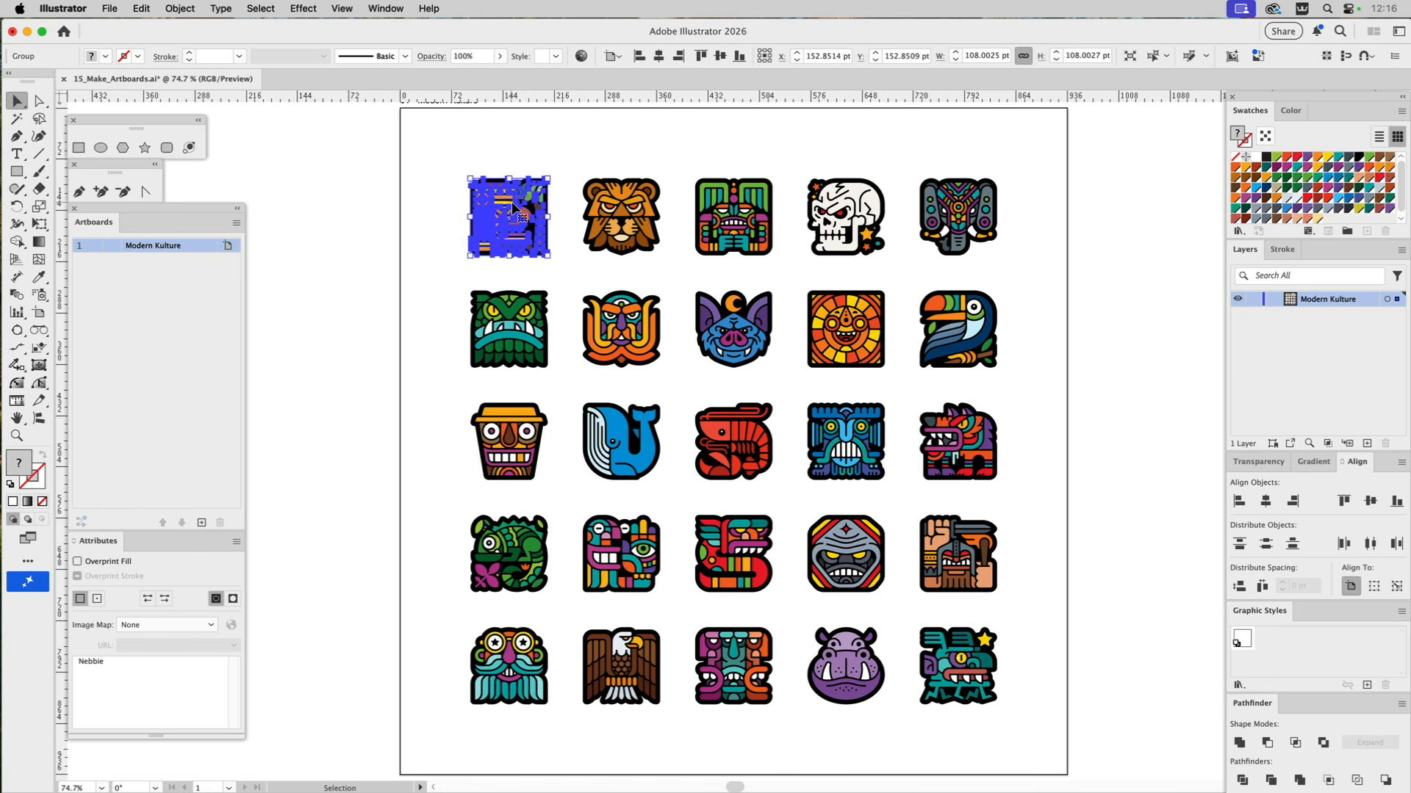
left_click(943, 343)
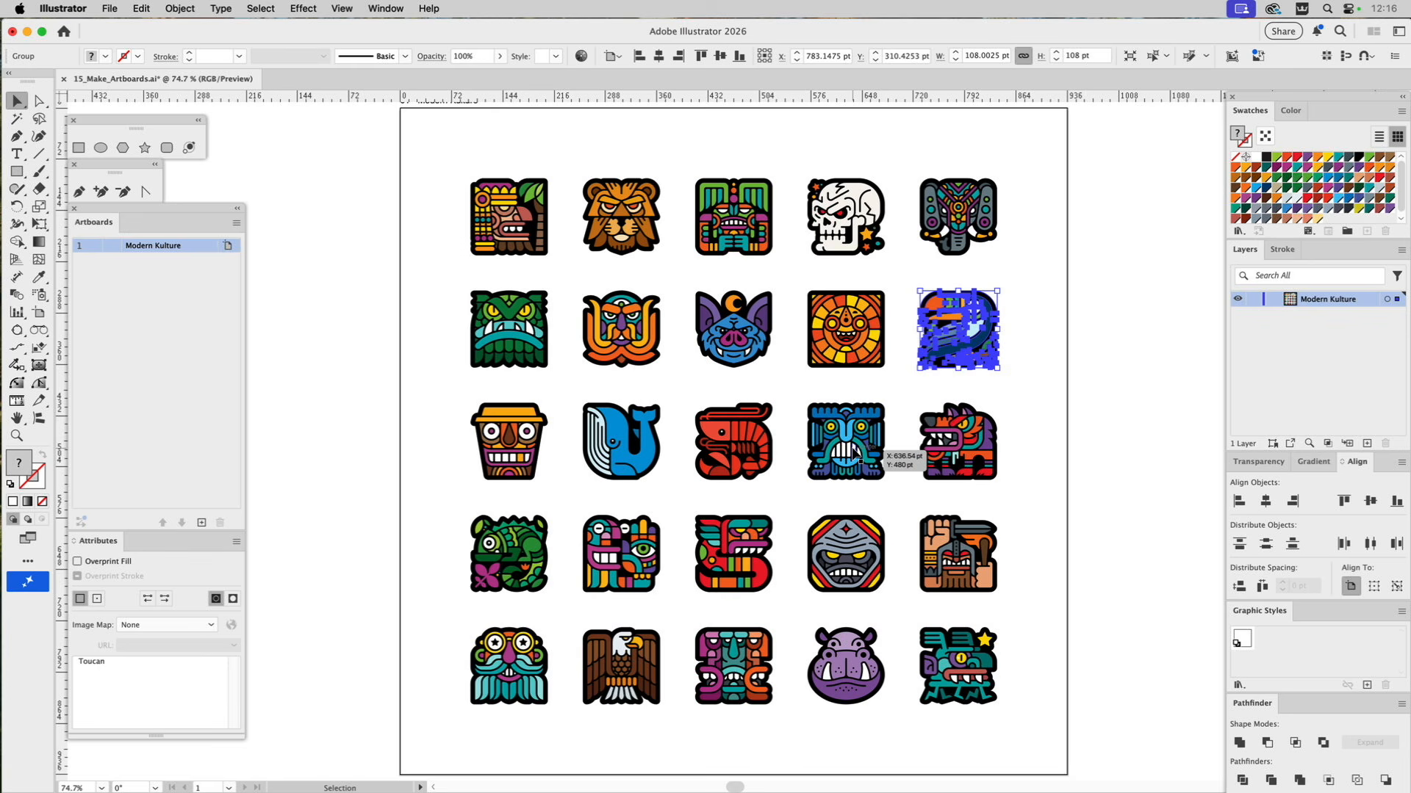
Check the attribute note of the last icon in the bottom row and leave it deselected.
left_click(941, 652)
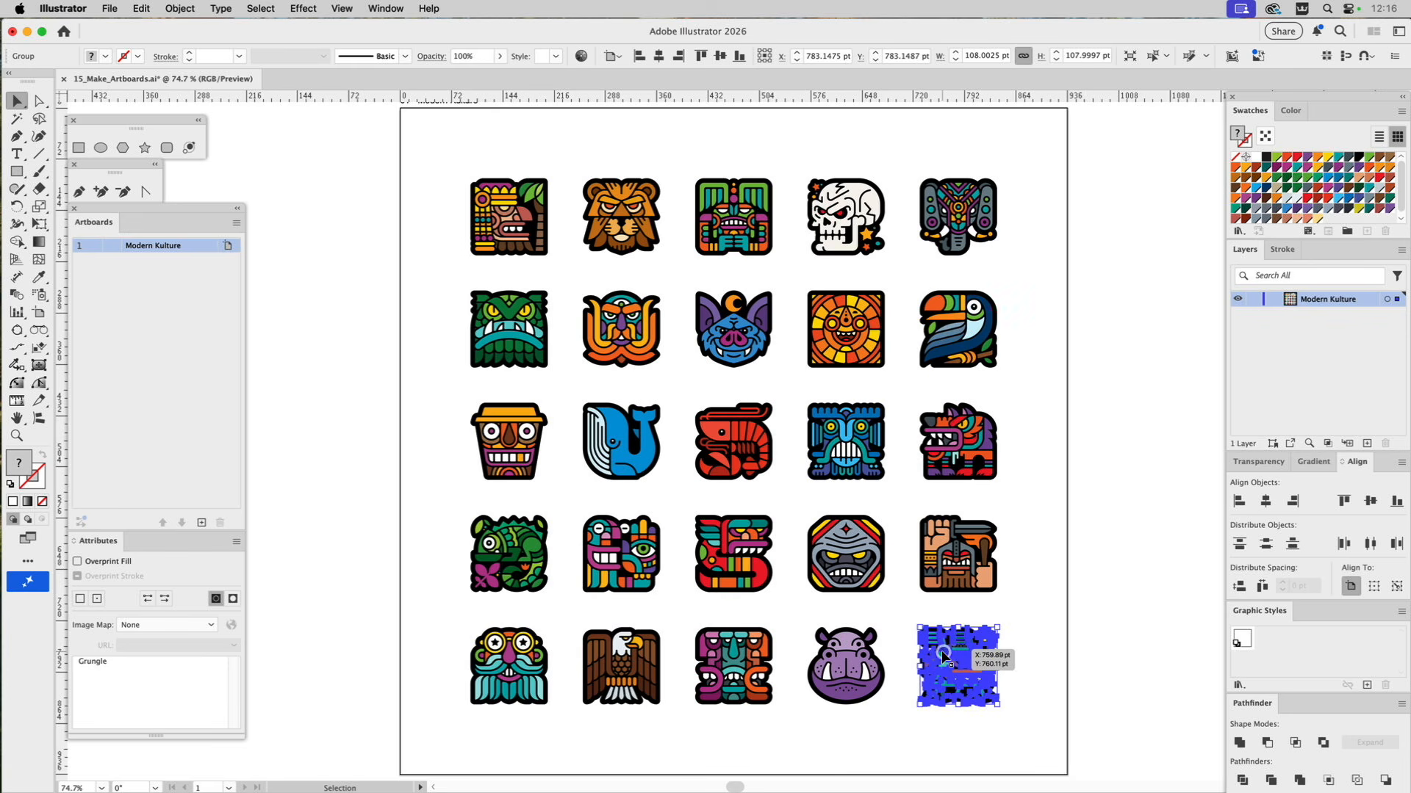
left_click(1054, 625)
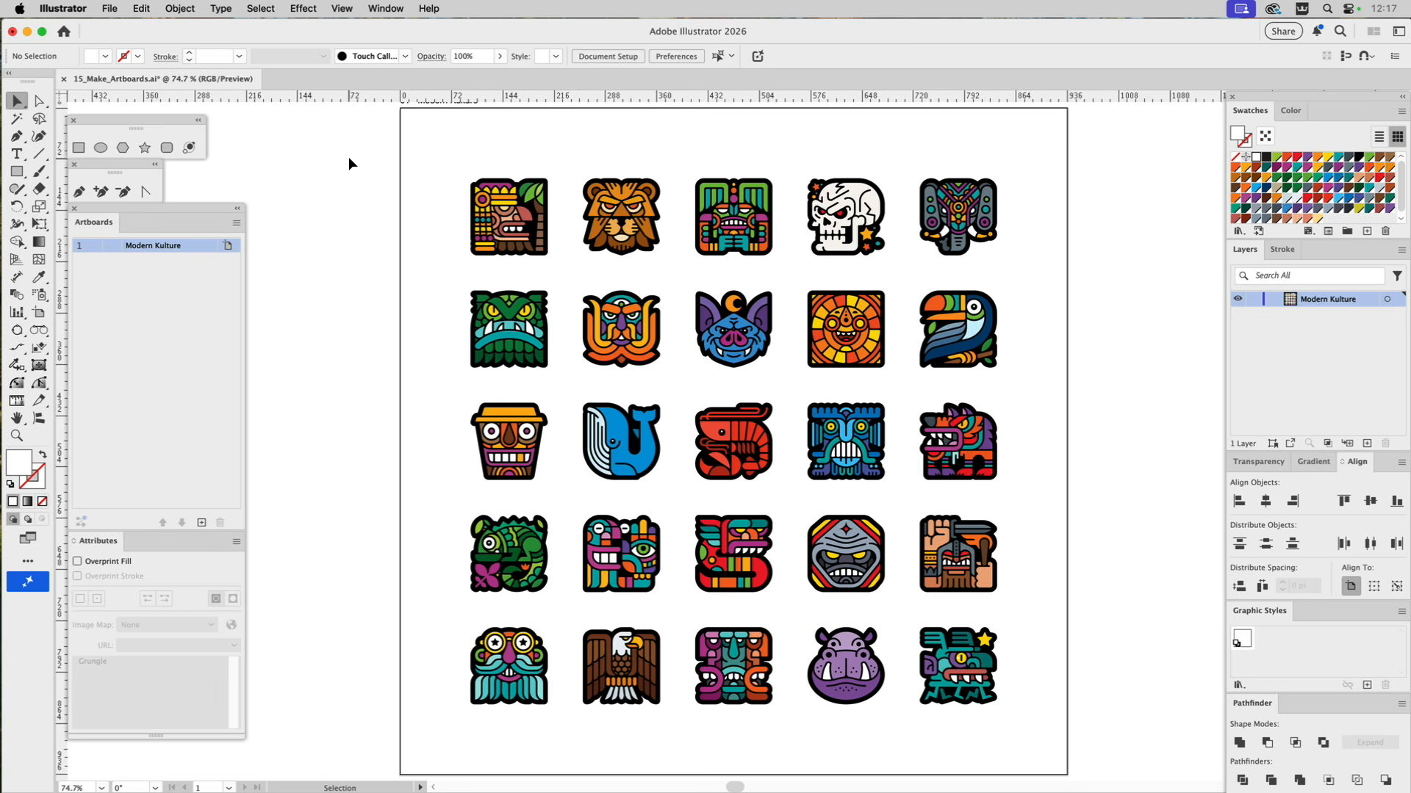
Select all the icons and run the Make_Artboards script to give each icon its own artboard, leaving nothing selected.
left_click_drag(348, 157, 1084, 749)
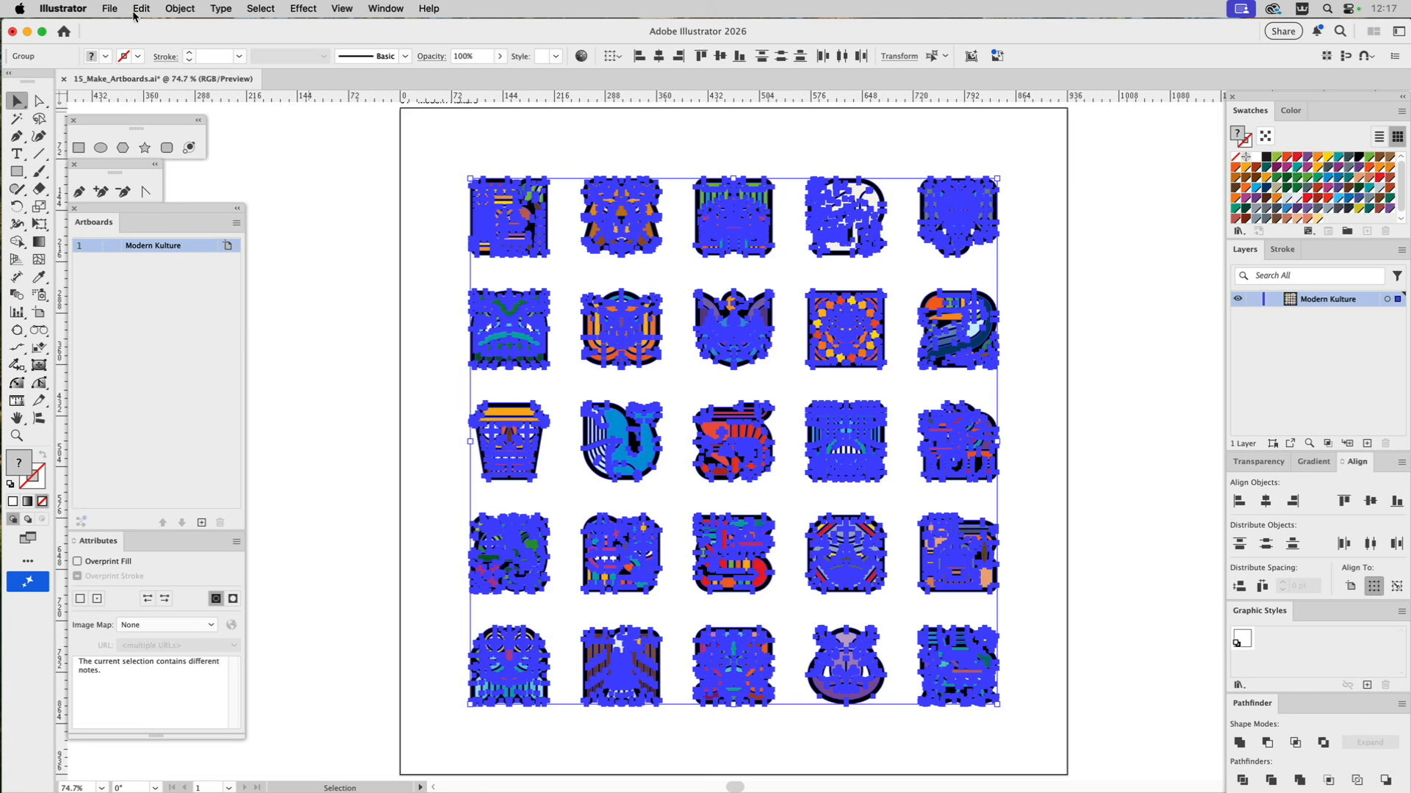
left_click(108, 8)
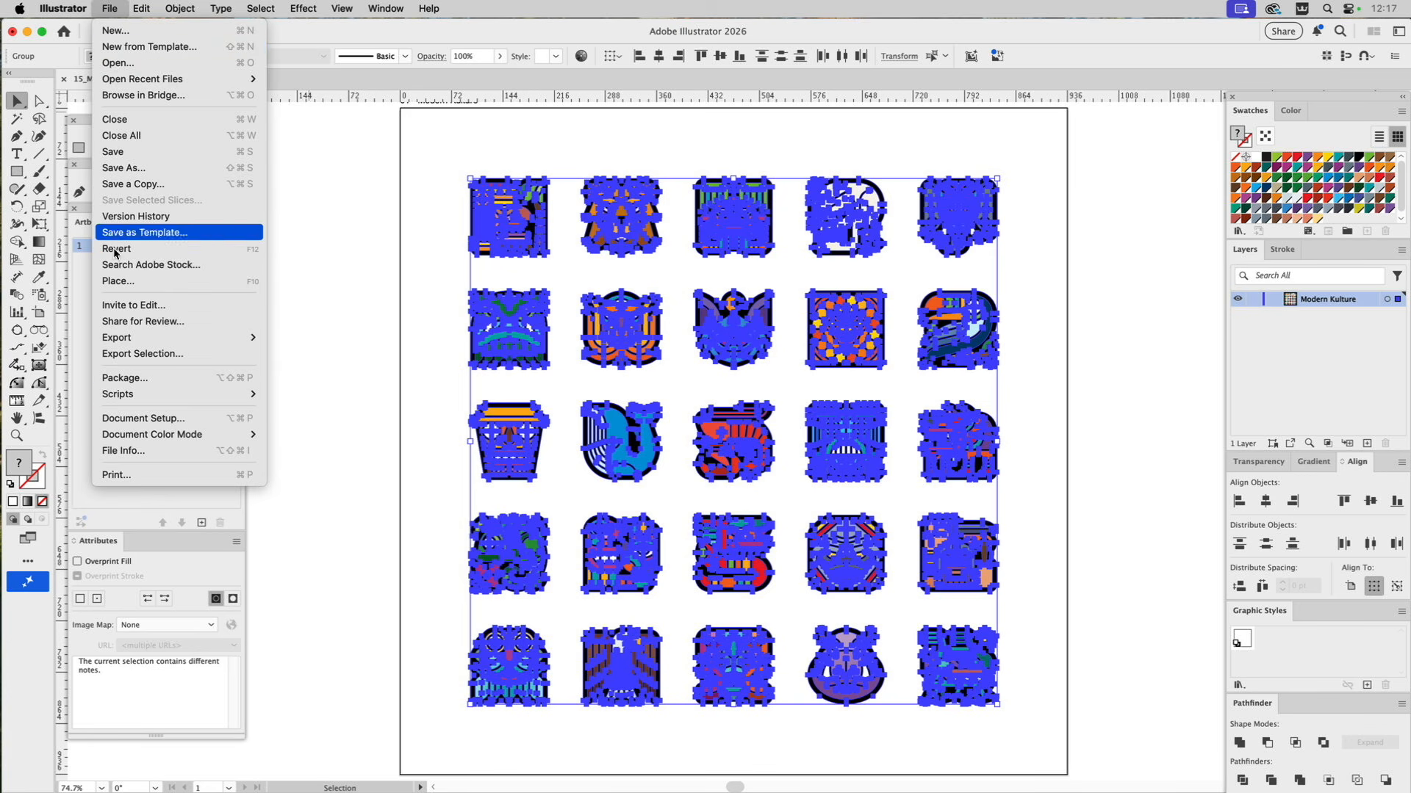
mouse_move(125, 395)
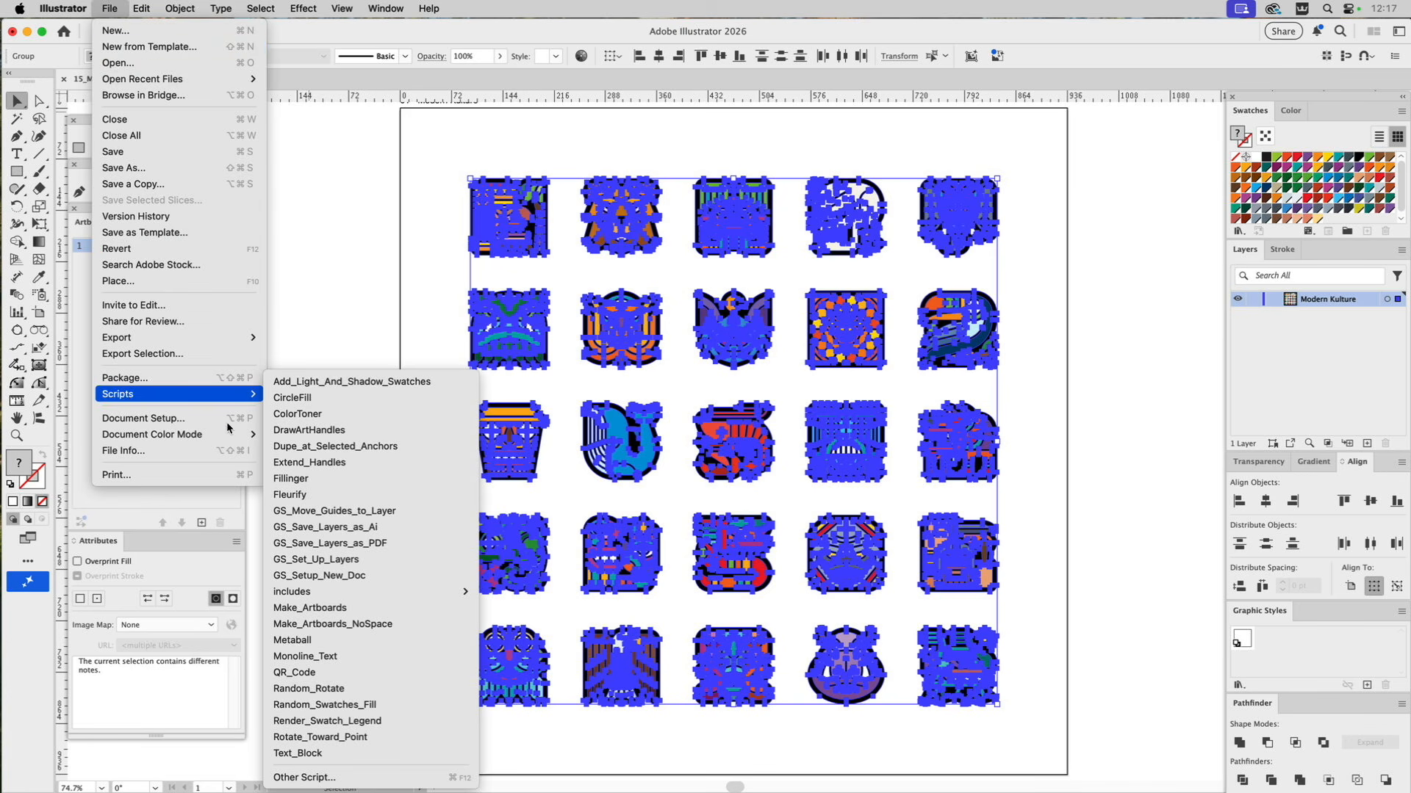
left_click(320, 610)
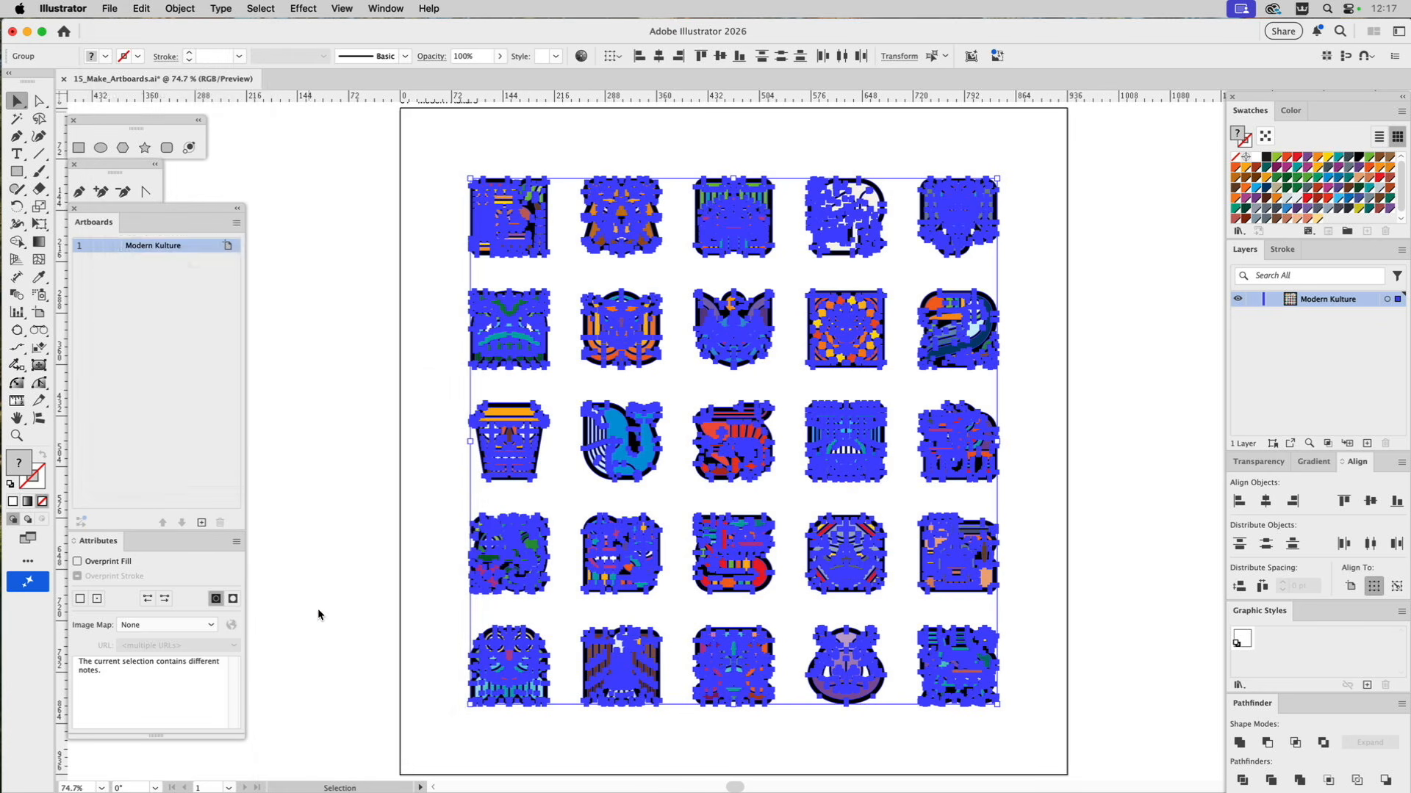
left_click(370, 373)
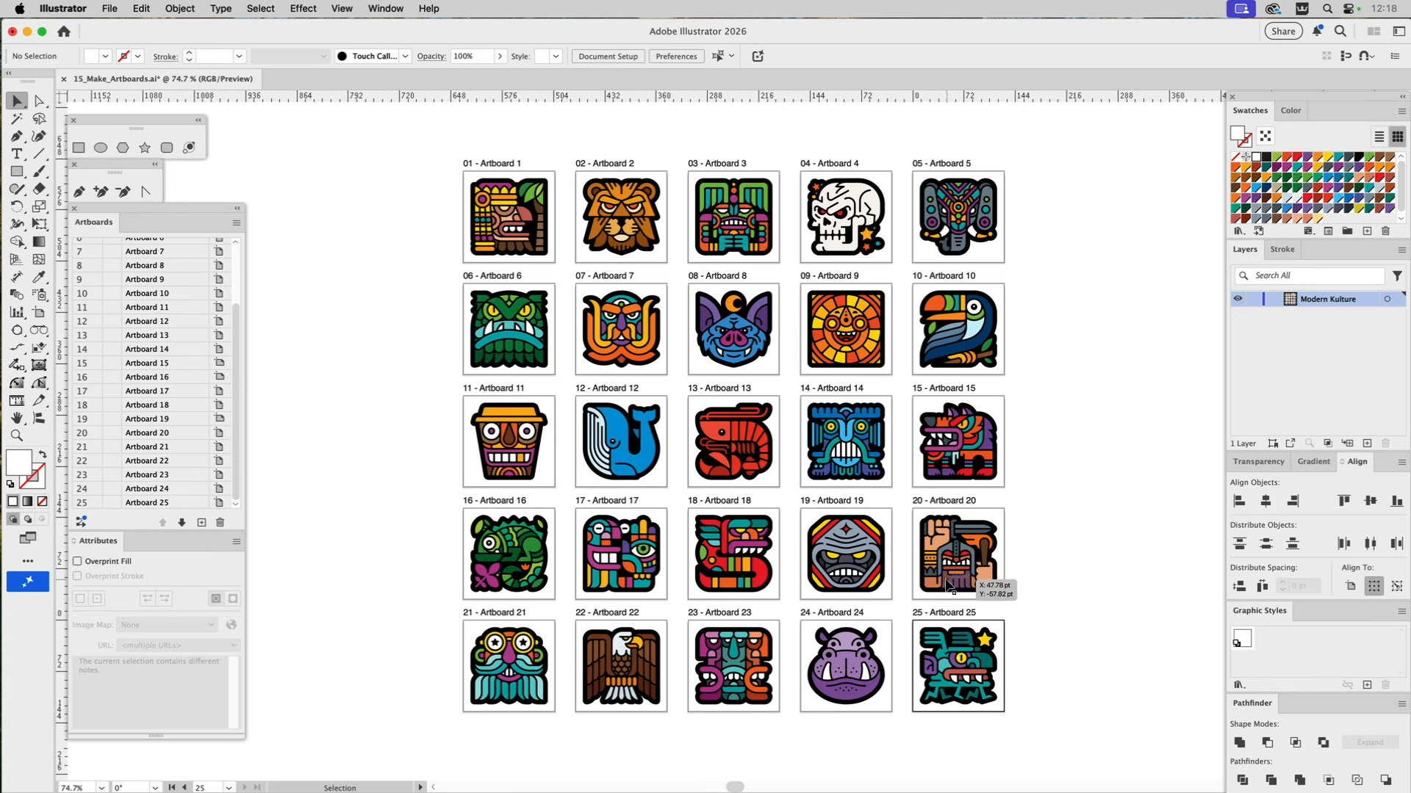
Check the attribute notes of the five top-row icons against their artboard names and leave them deselected.
left_click(509, 230)
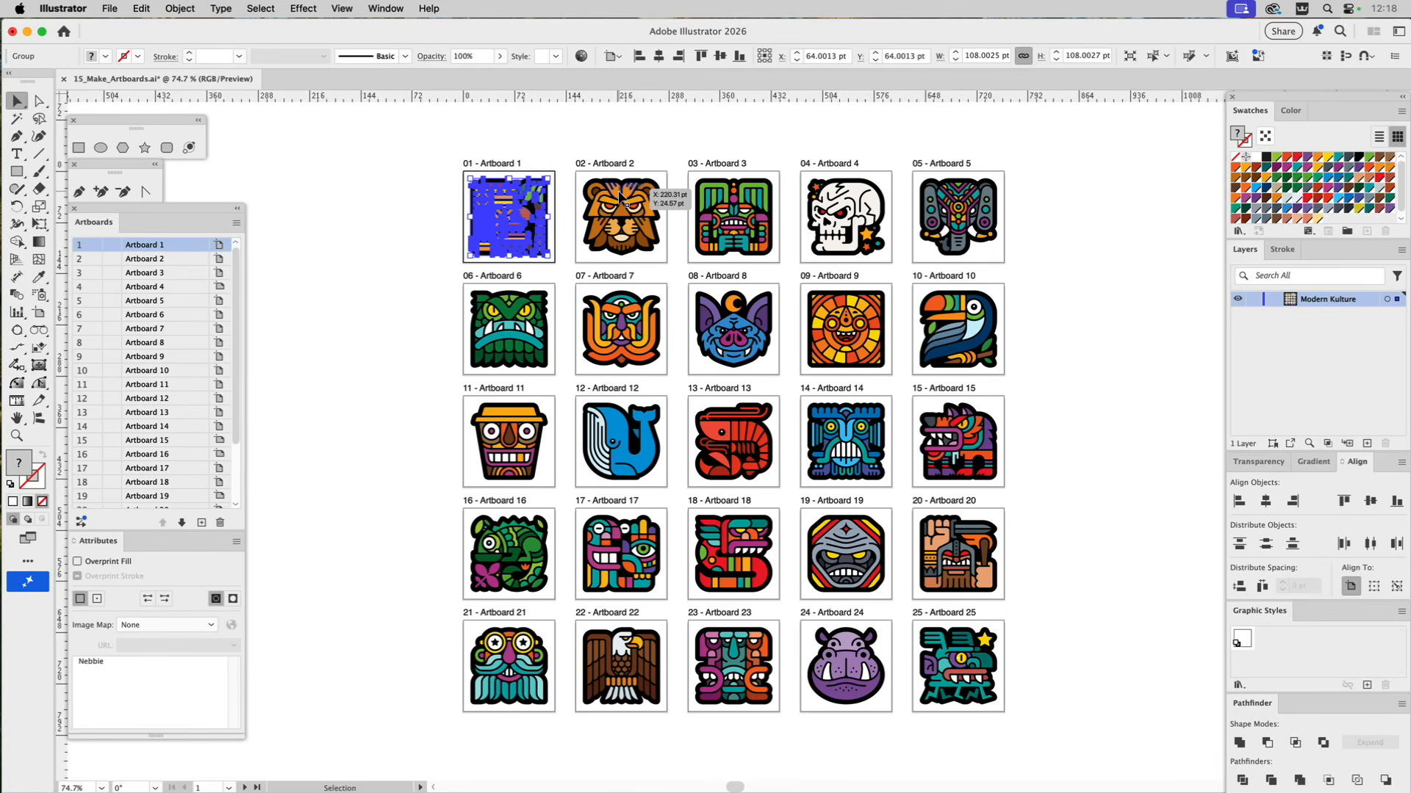
left_click(652, 195)
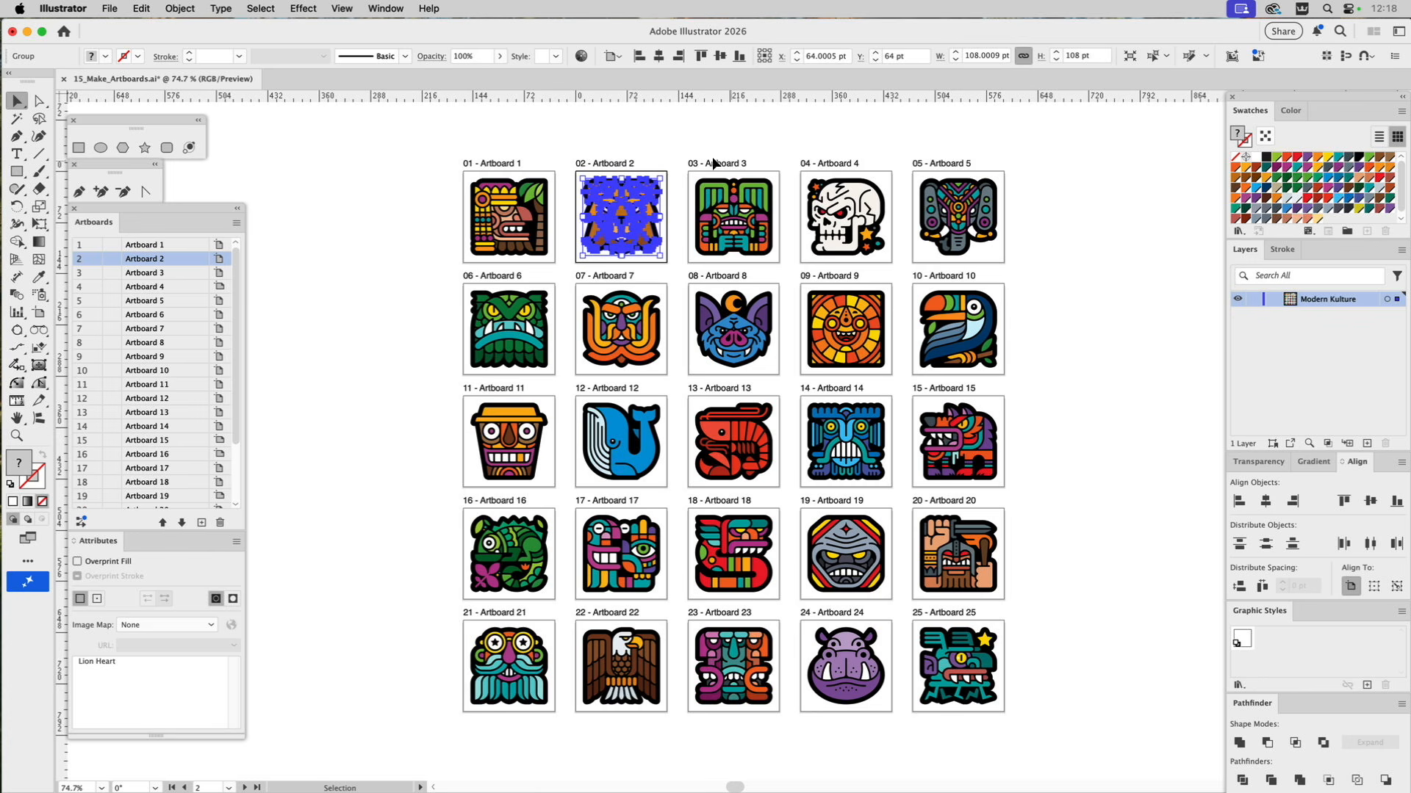
left_click(719, 186)
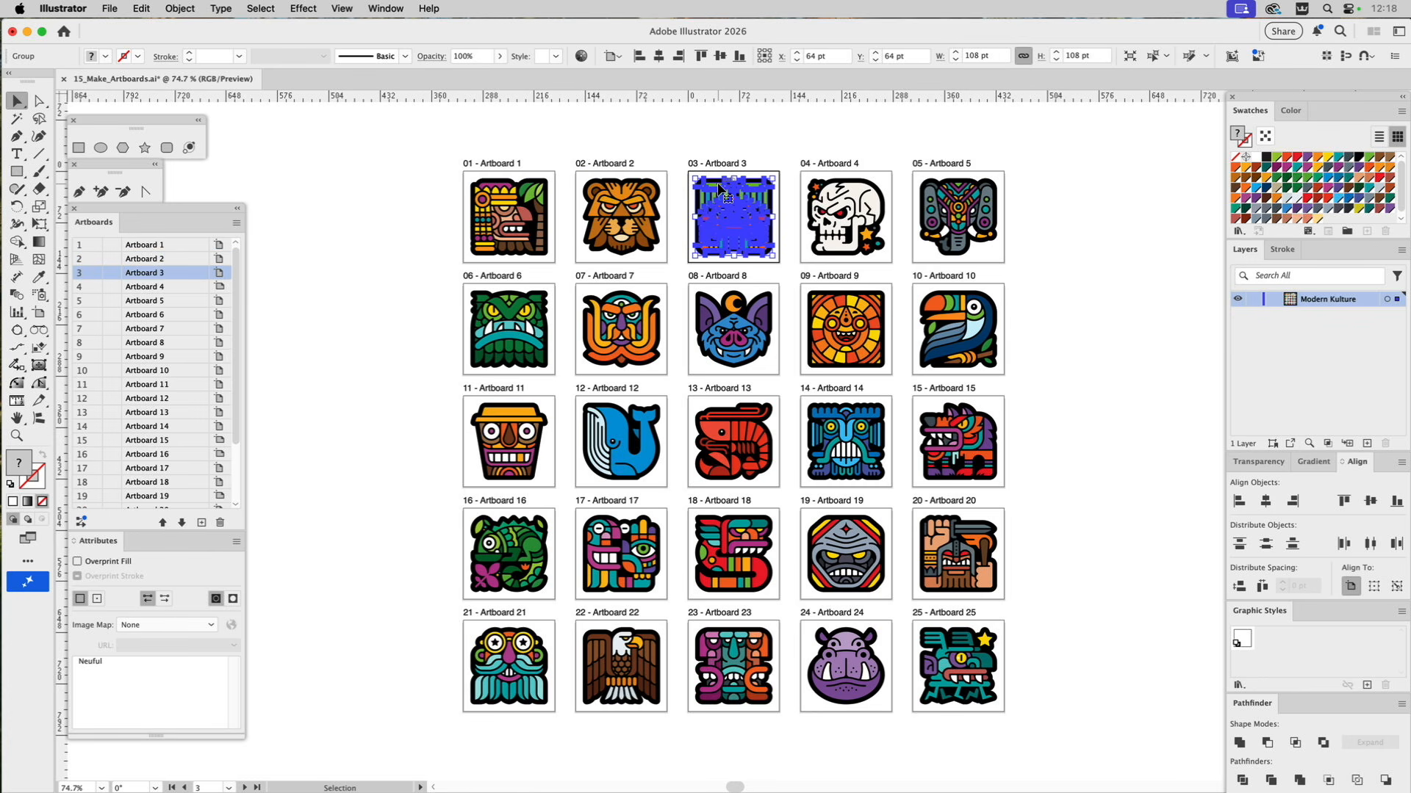
left_click(833, 190)
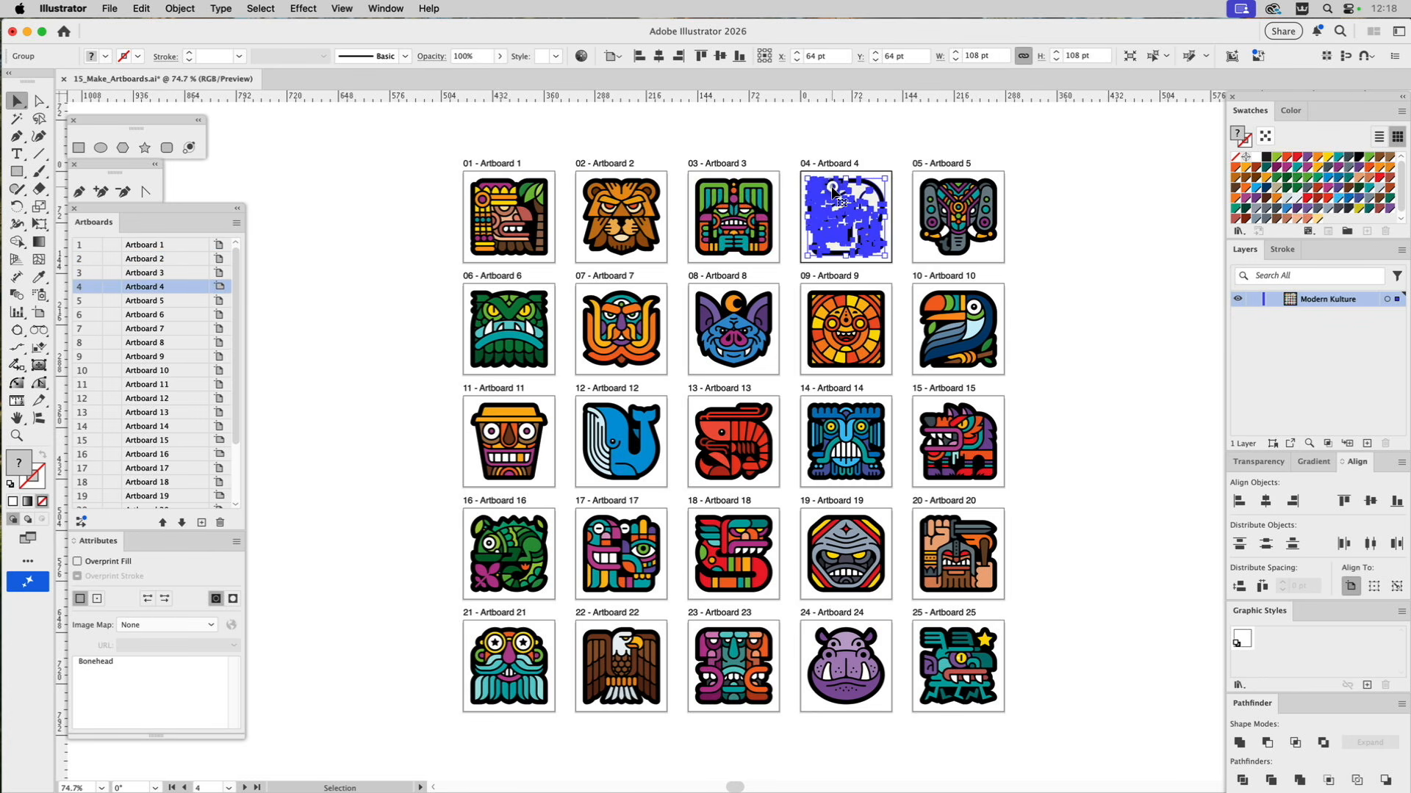
left_click(964, 199)
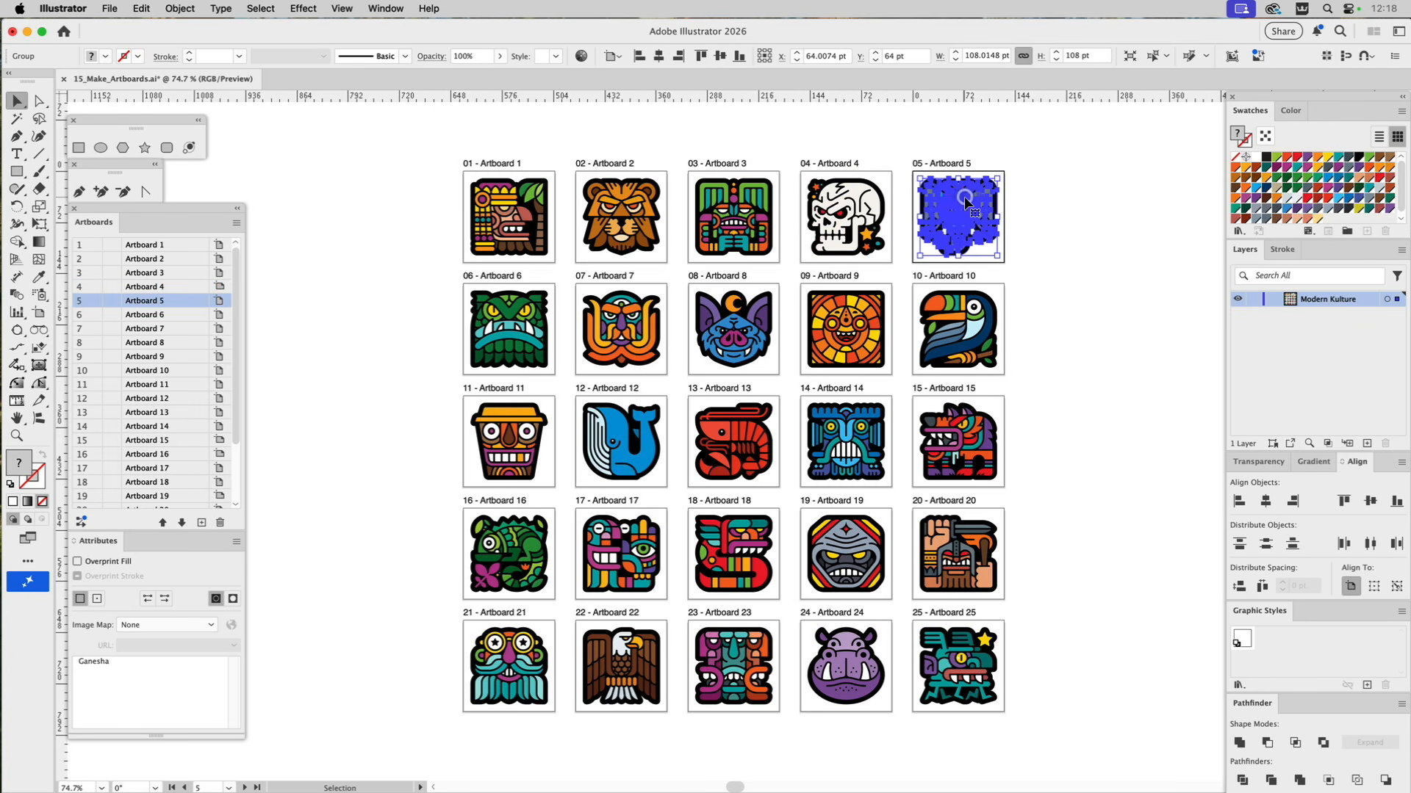
left_click(1060, 180)
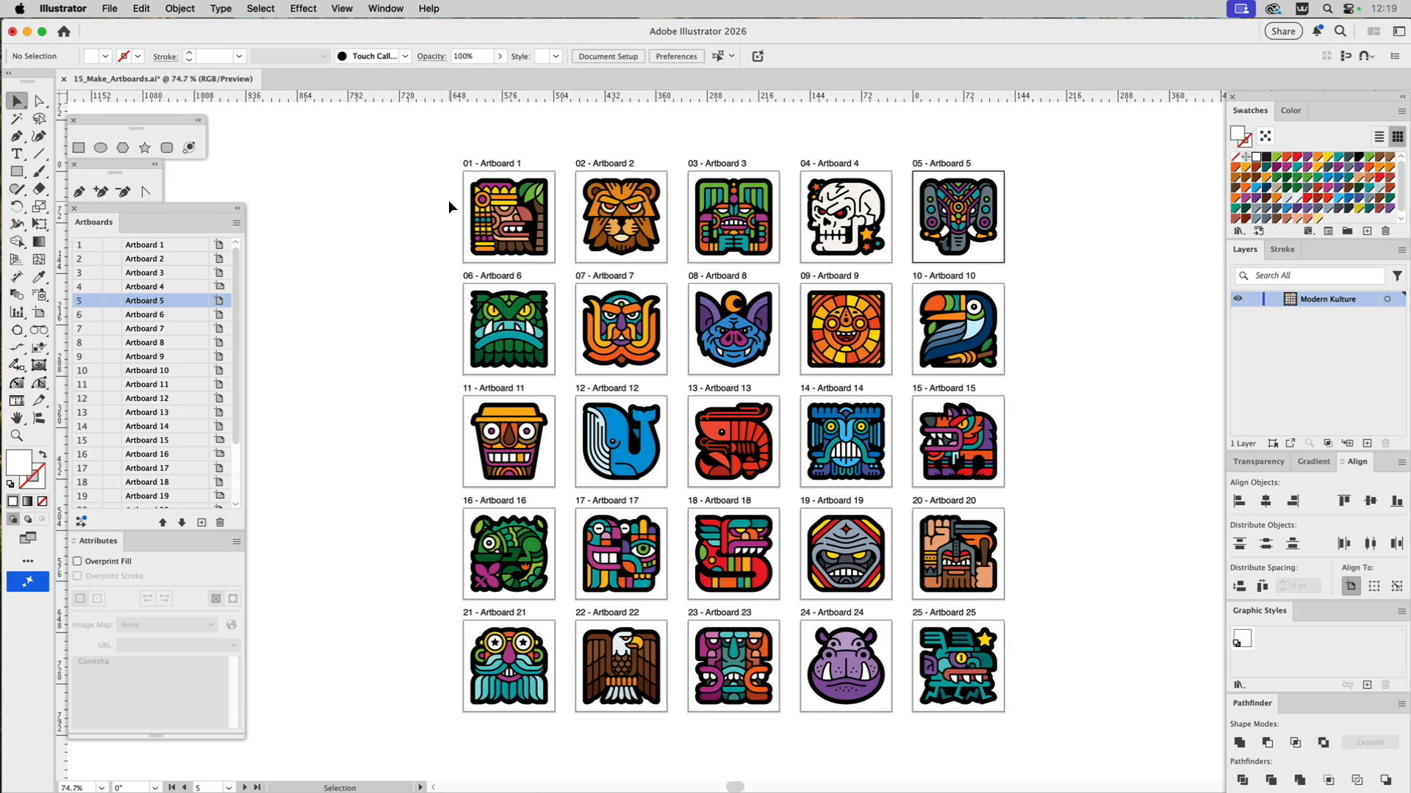
Undo the artboards made by the Make_Artboards script.
key("a")
key("super+z")
key("v")
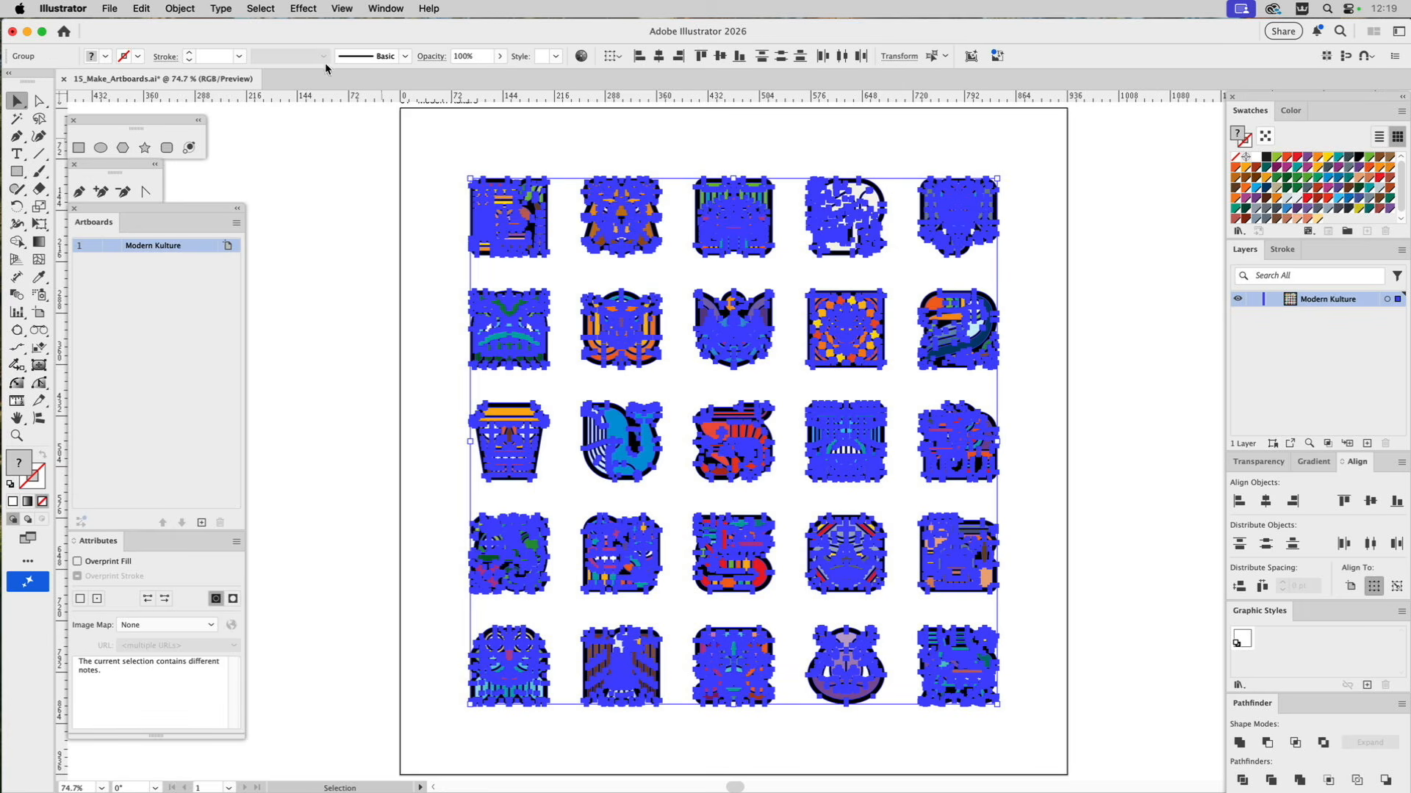
Run the Make_Artboards_NoSpace script on the selected icons to fit an artboard tightly around each, and deselect them.
left_click(108, 8)
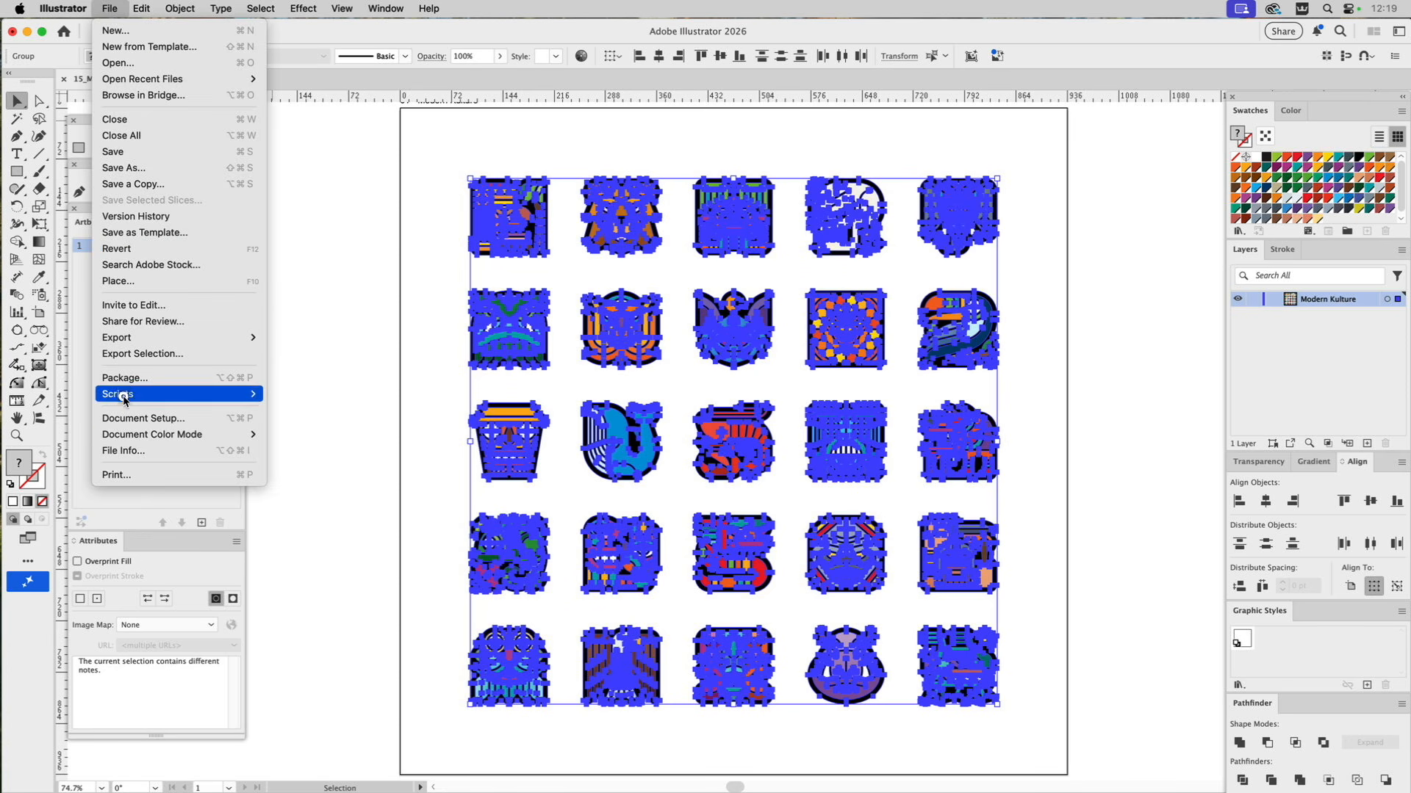
mouse_move(121, 397)
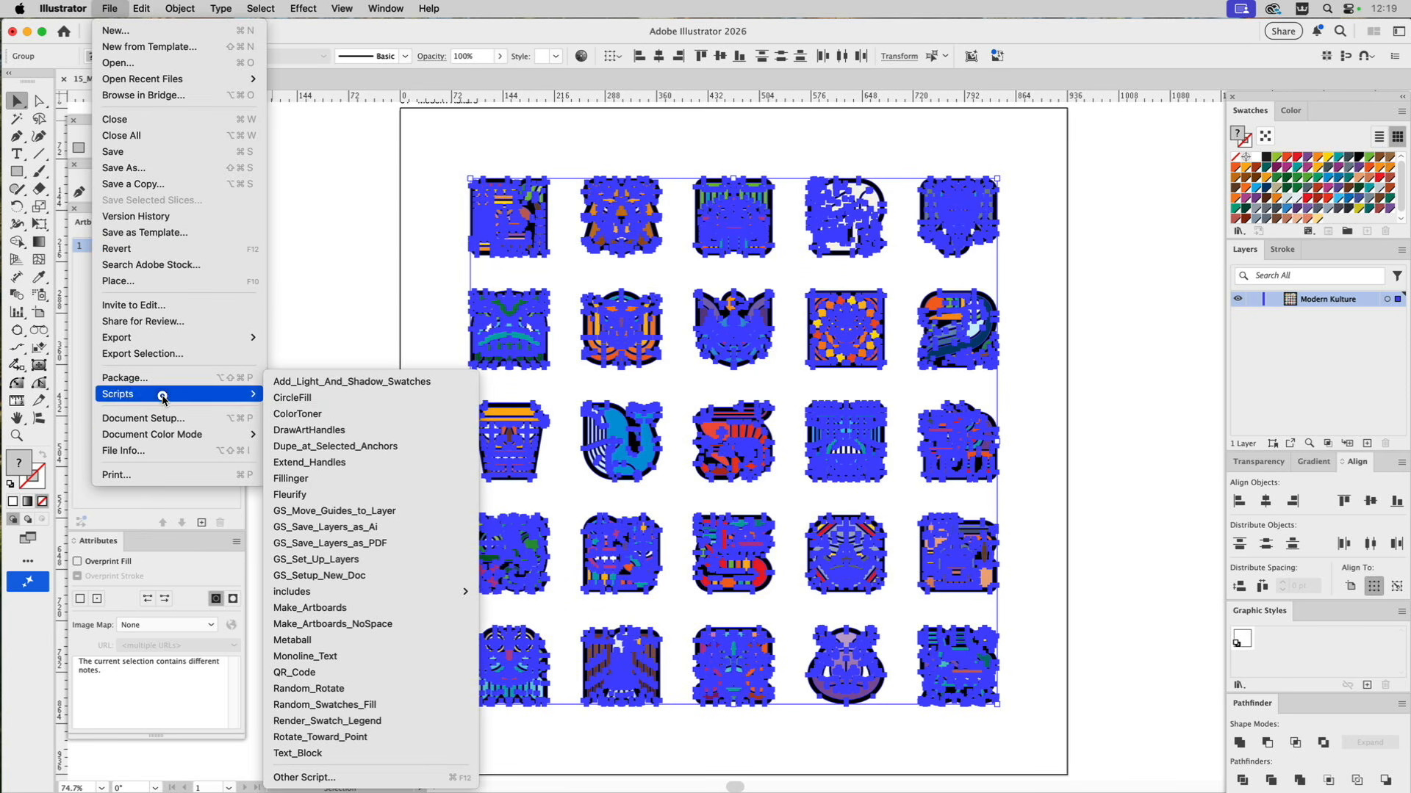
left_click(311, 626)
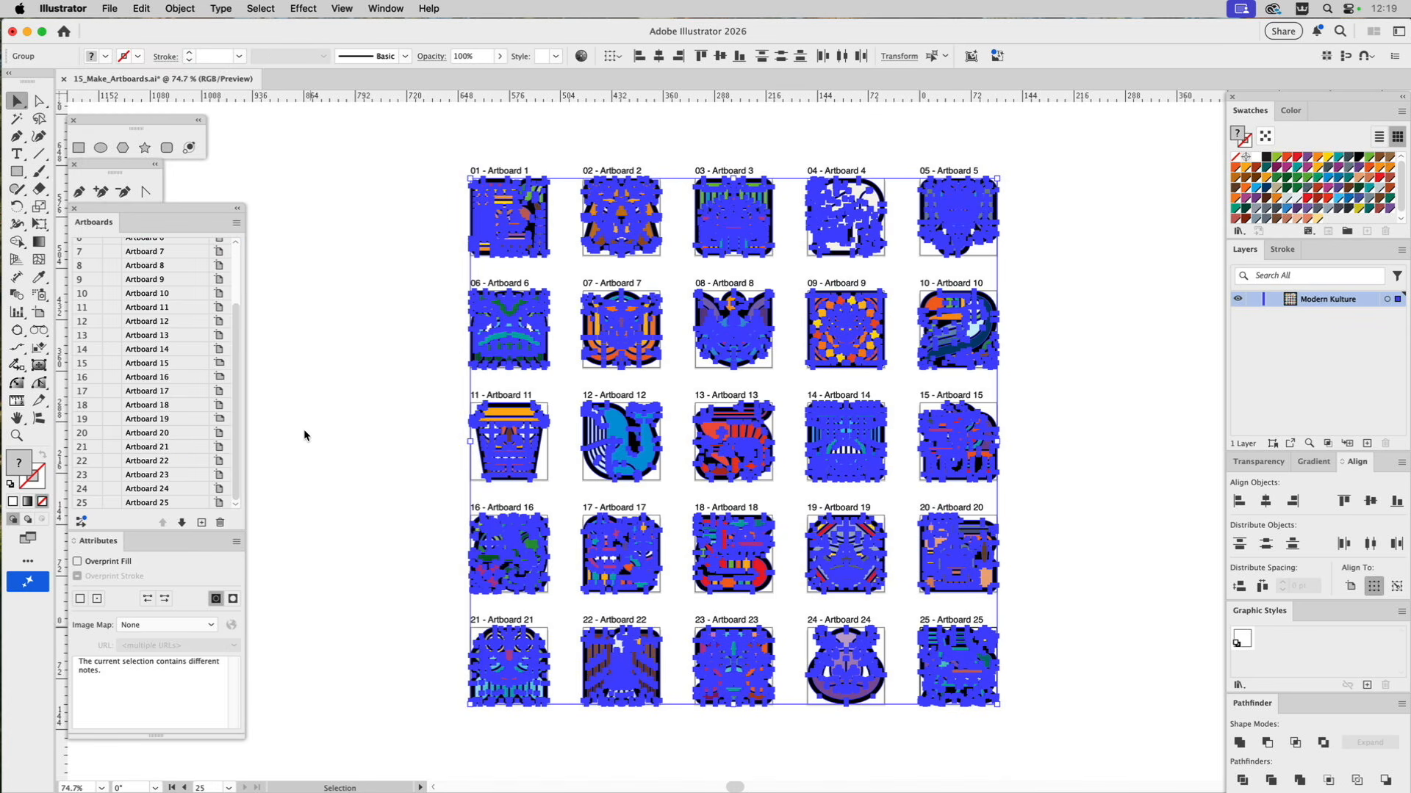
left_click(305, 436)
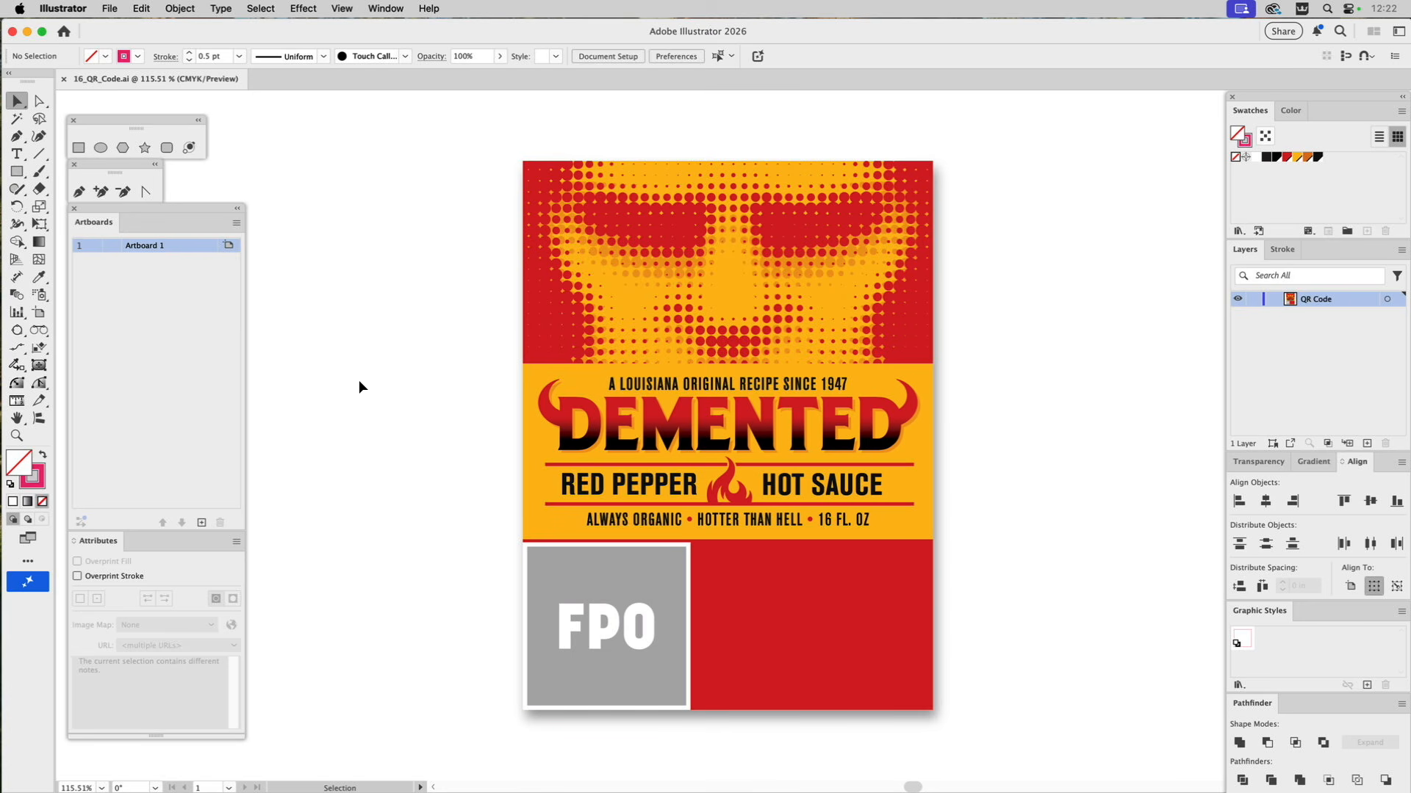
Run the QR_Code script on the hot sauce label and set the QR data to tinyurl.com/VectorHotSauce.
left_click(108, 8)
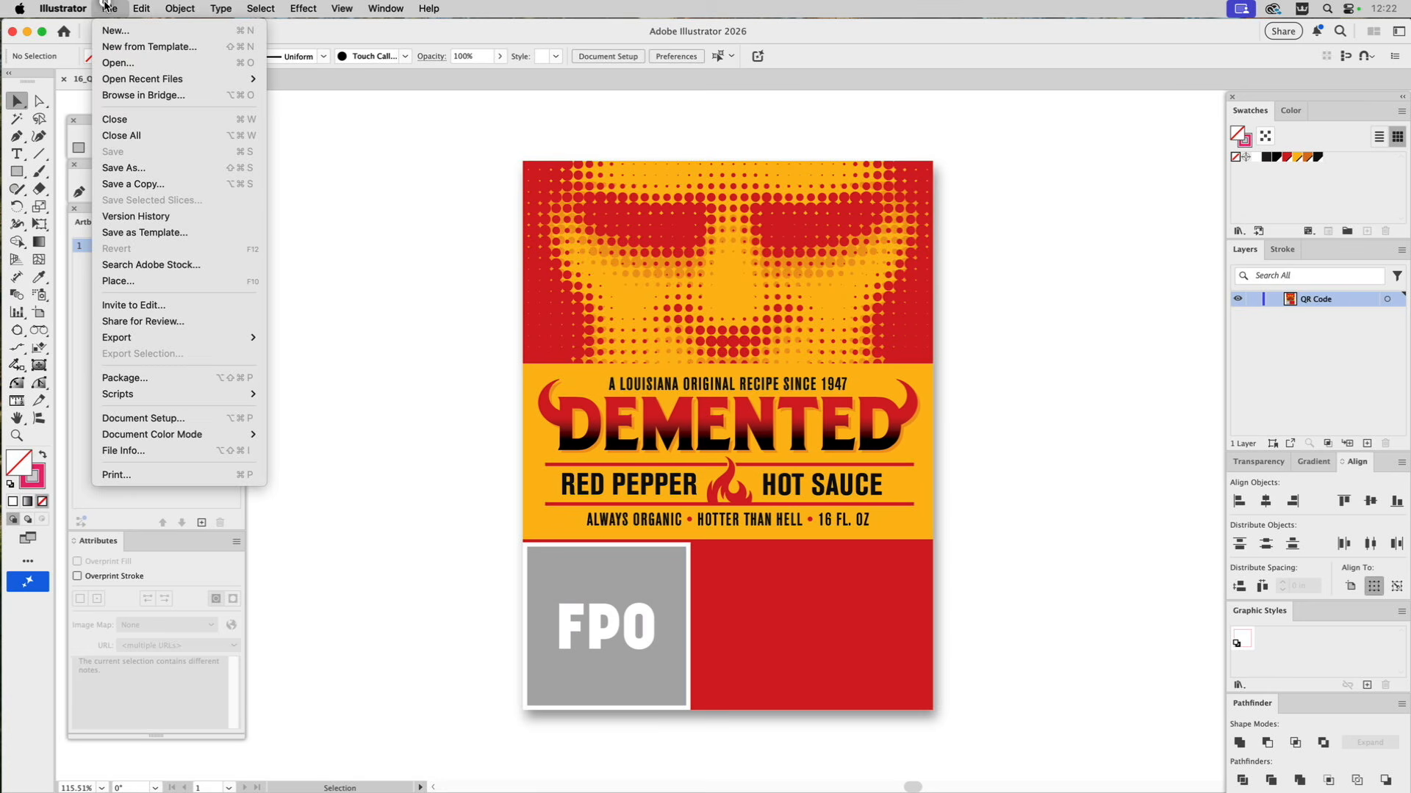
mouse_move(151, 394)
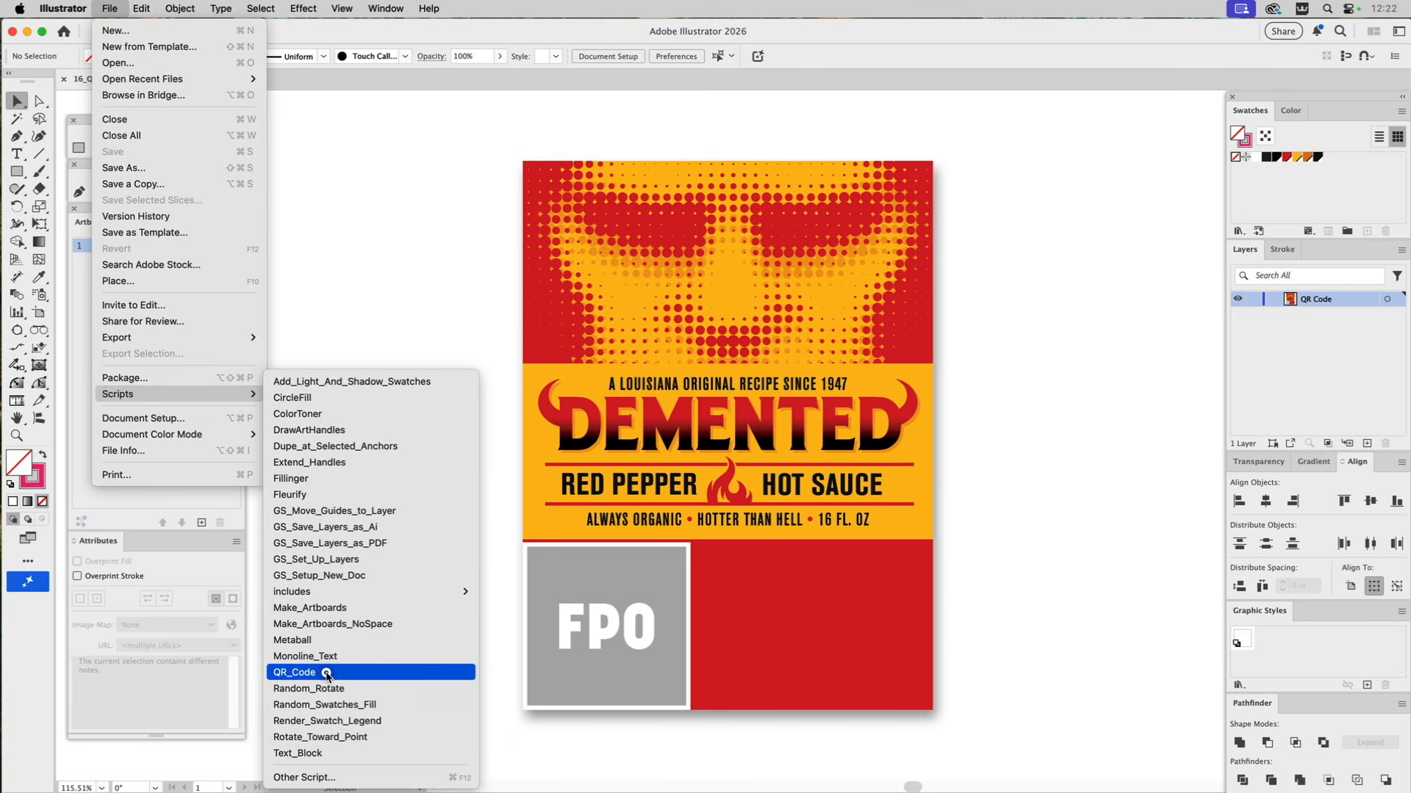
mouse_move(307, 599)
mouse_move(292, 594)
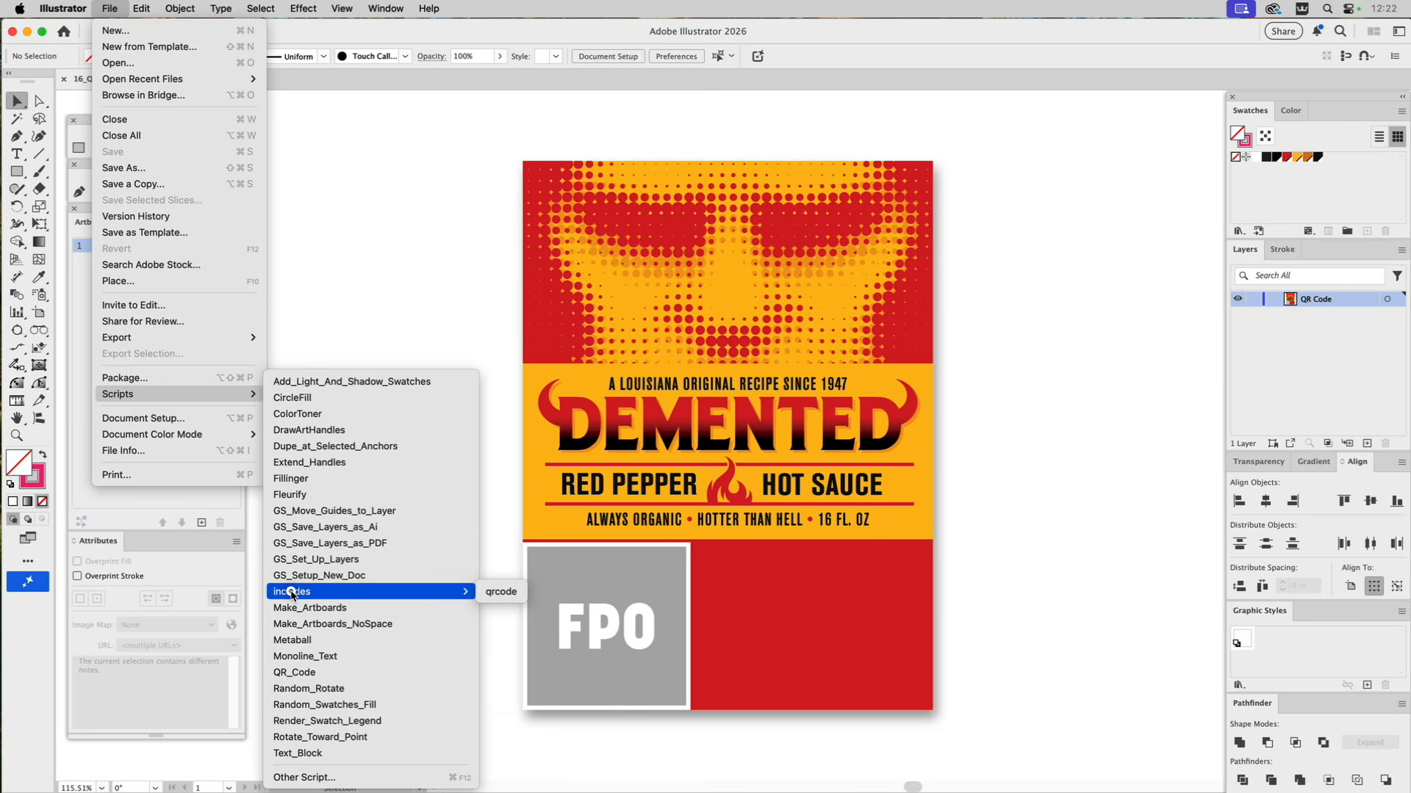
left_click(291, 673)
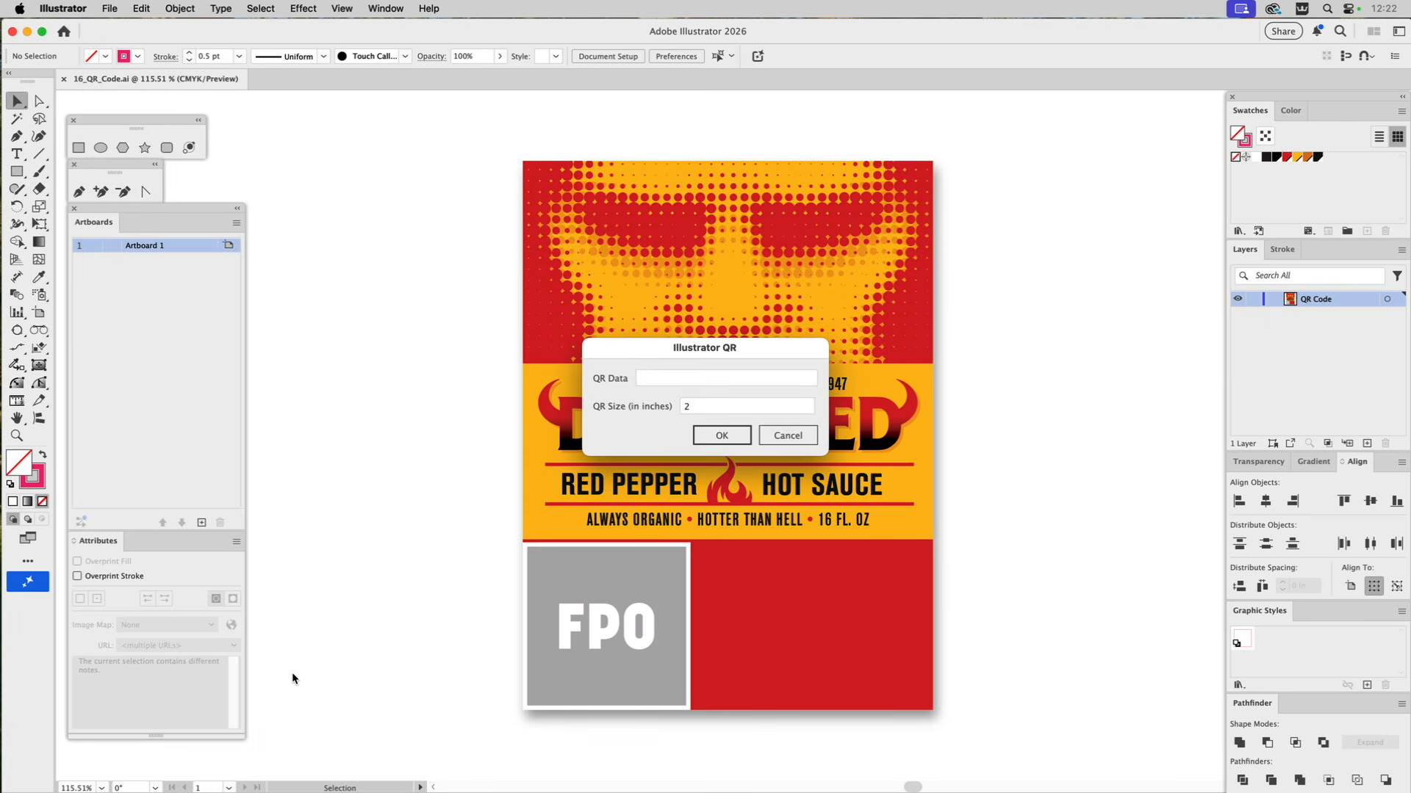
left_click(661, 378)
type("tinyurl.com")
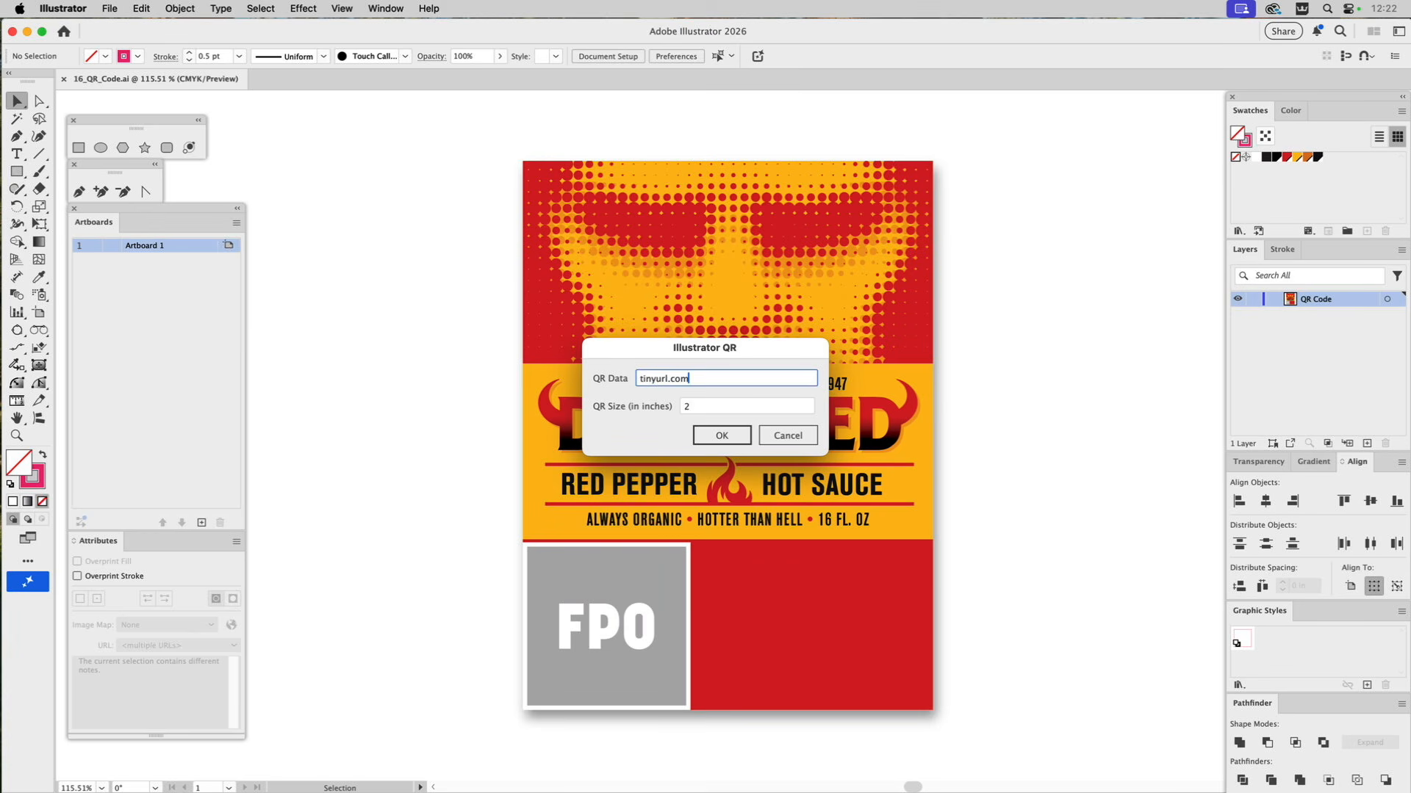
type("/VectorHotSauce")
Keep the QR size at 2 inches and generate the code.
left_click(690, 404)
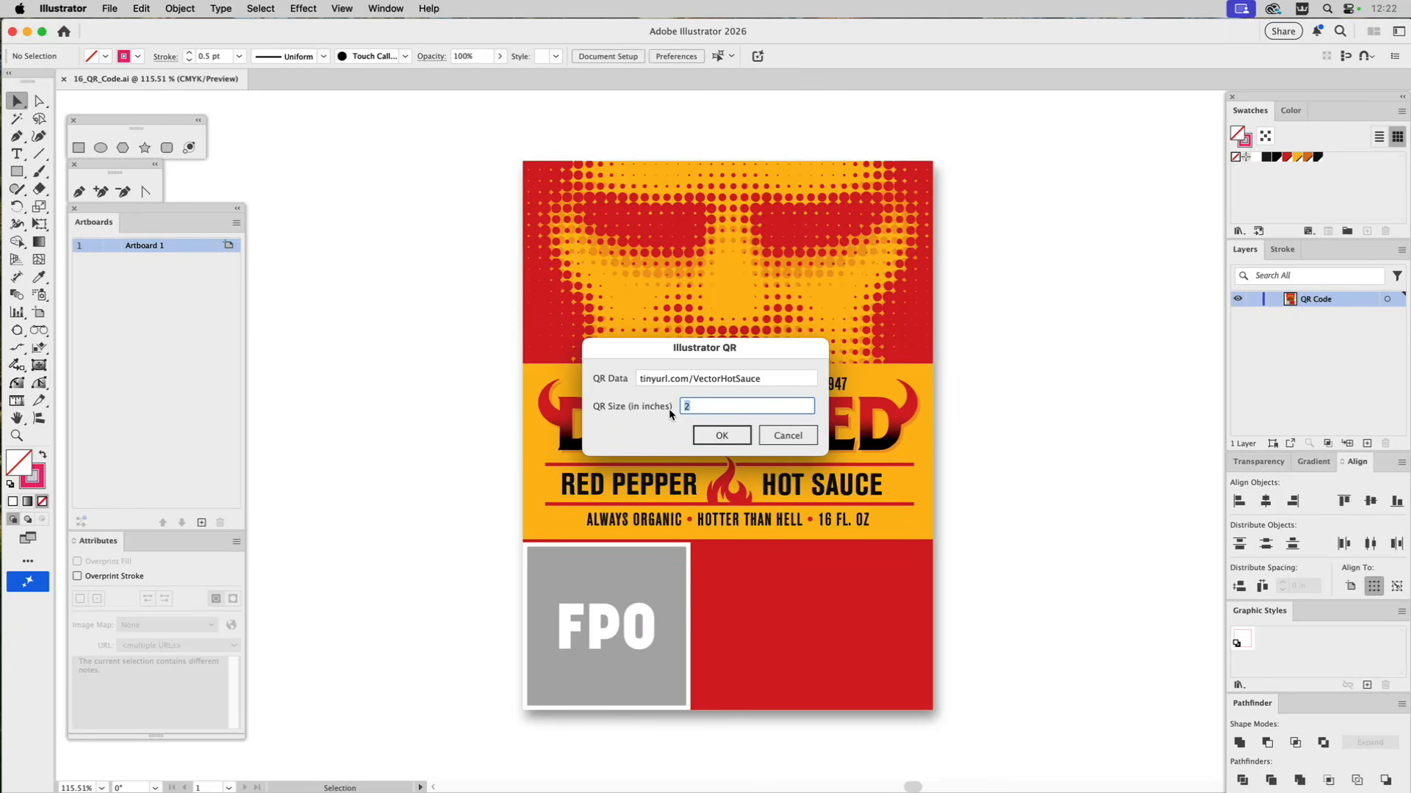
left_click(719, 436)
left_click(735, 440)
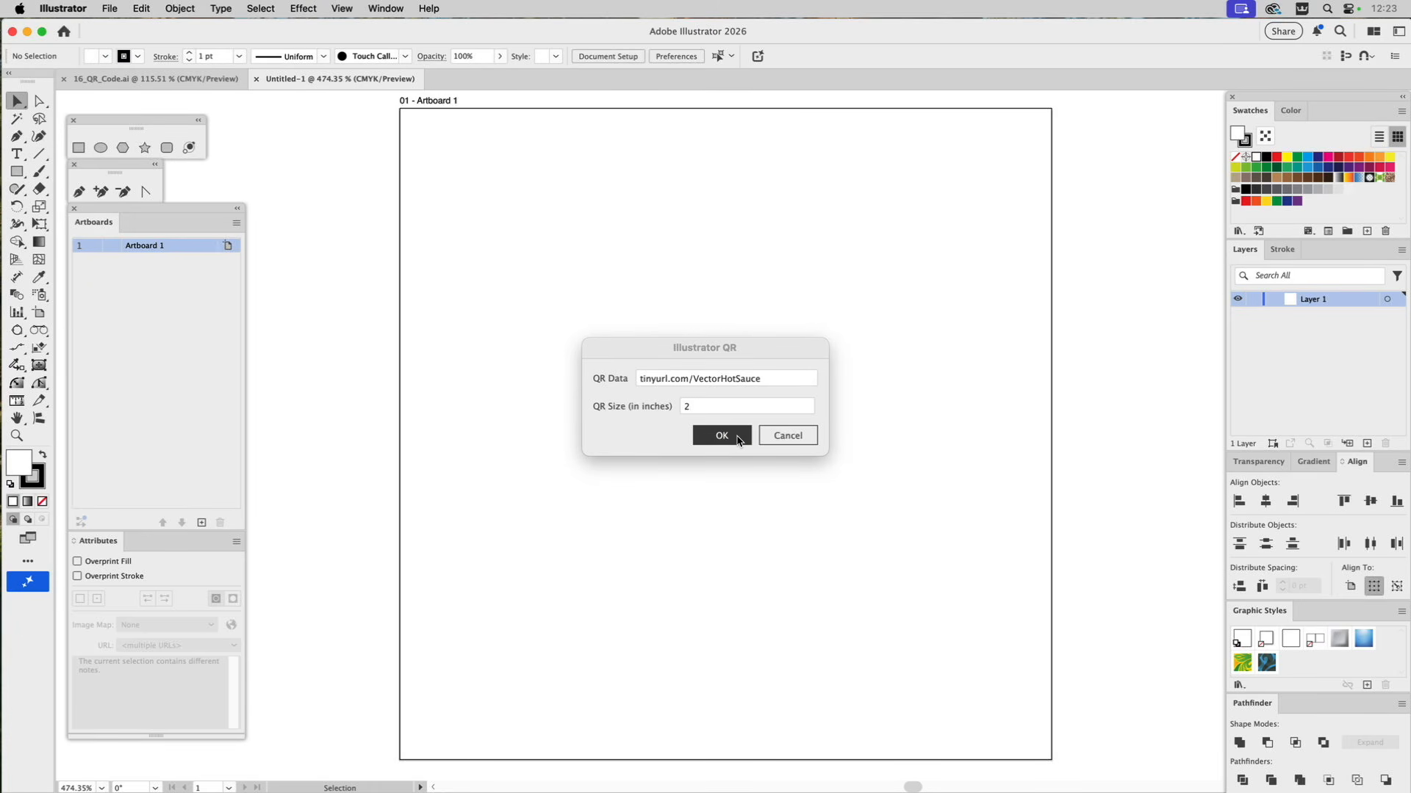
left_click(738, 438)
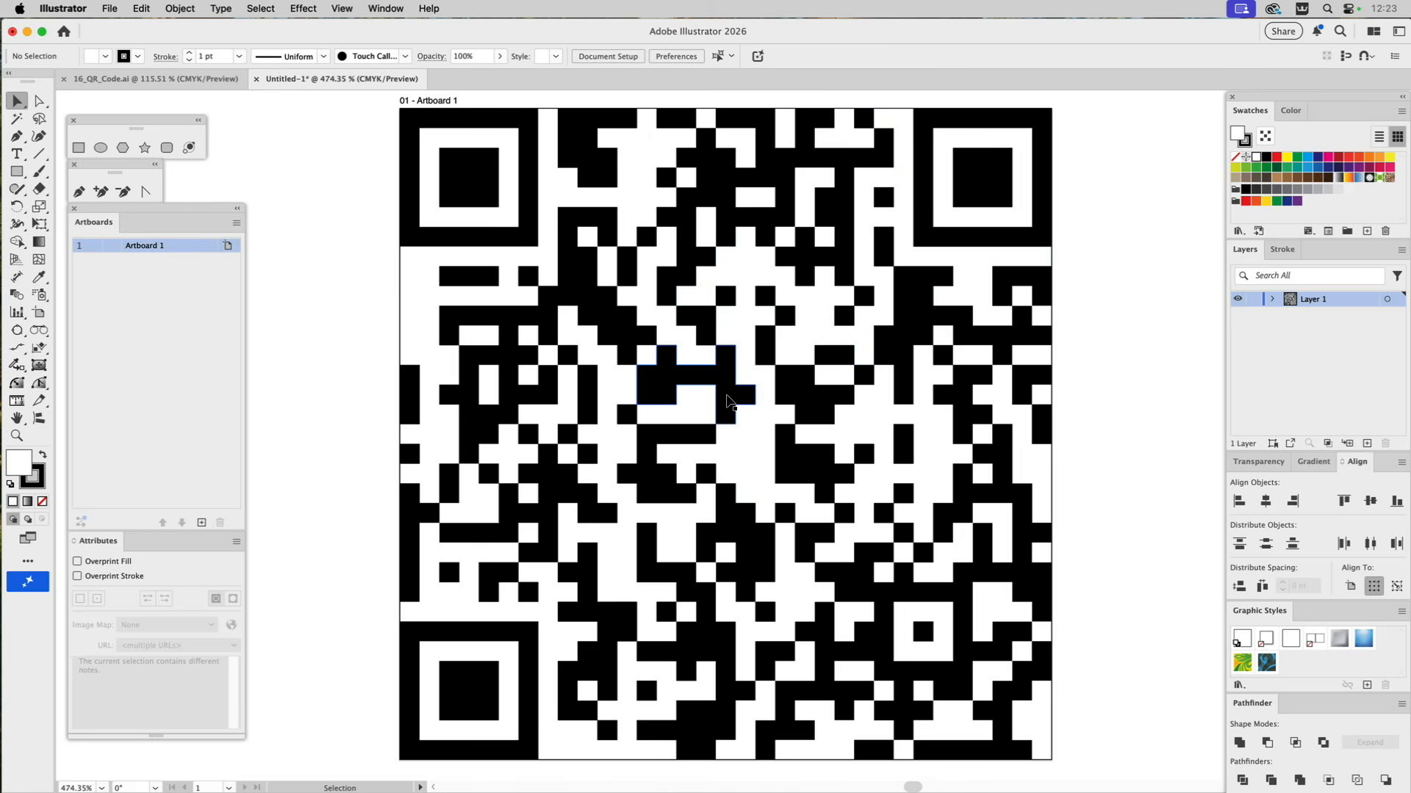
Copy the QR code from the untitled document into the hot sauce label, closing the untitled document without saving.
left_click(730, 399, "super")
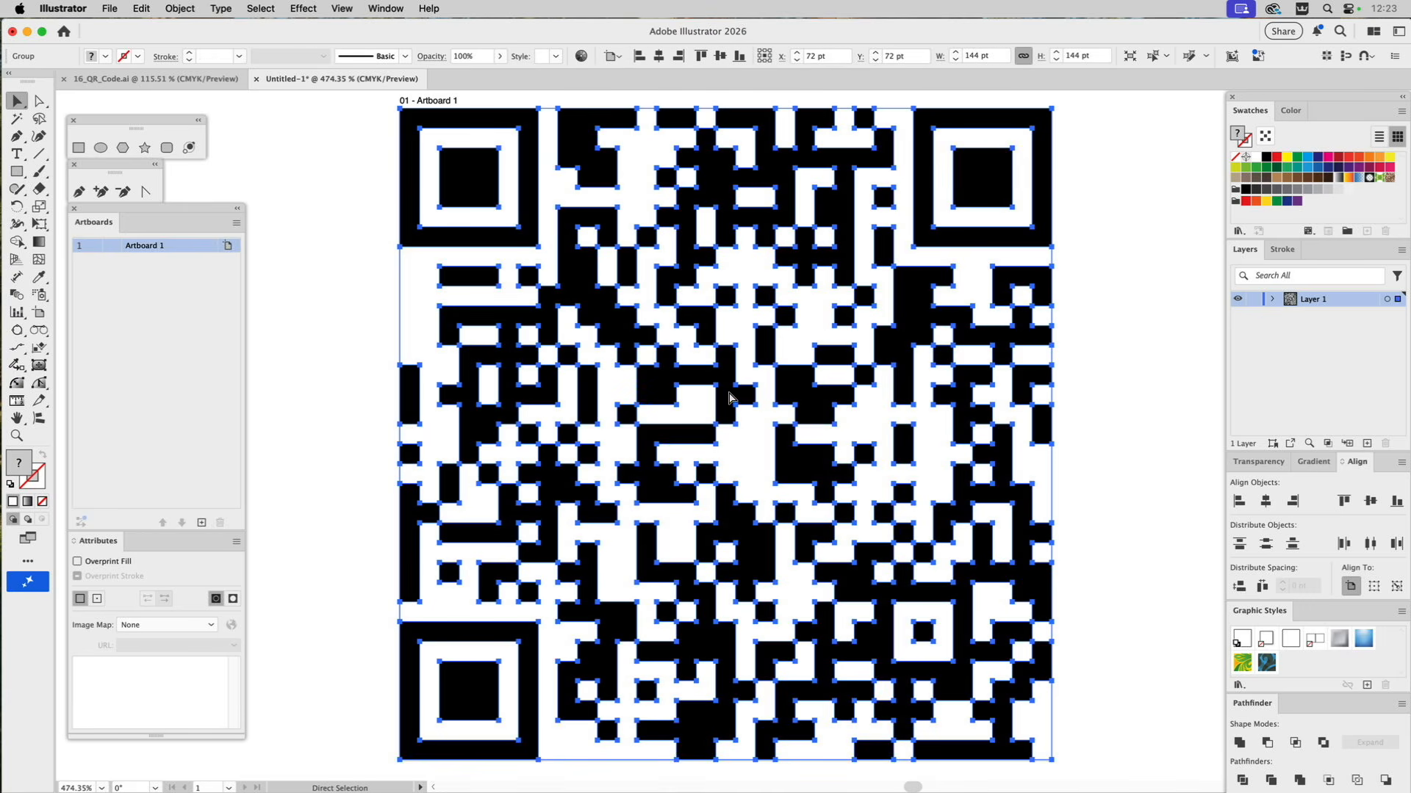
left_click(257, 78)
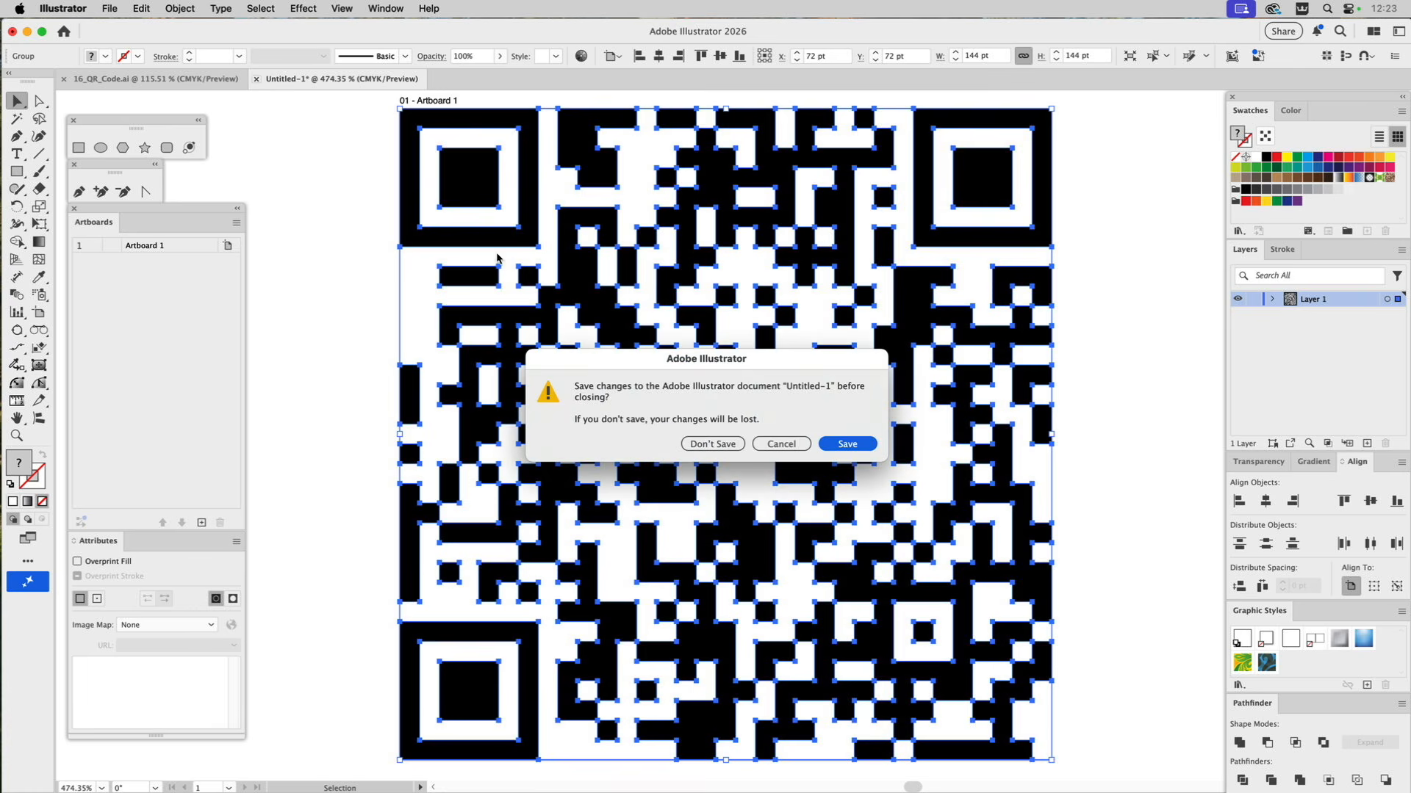
left_click(701, 444)
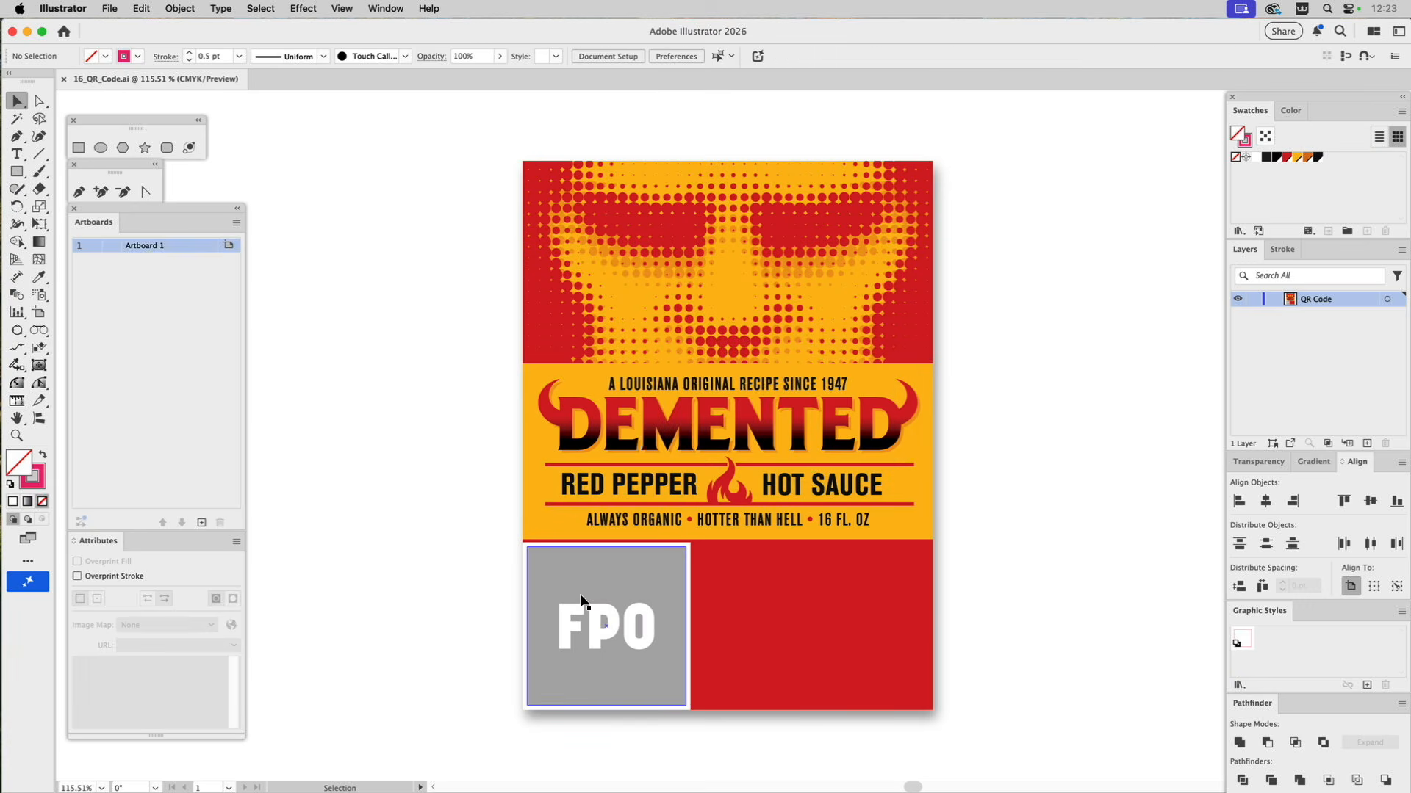
key("cmd+v")
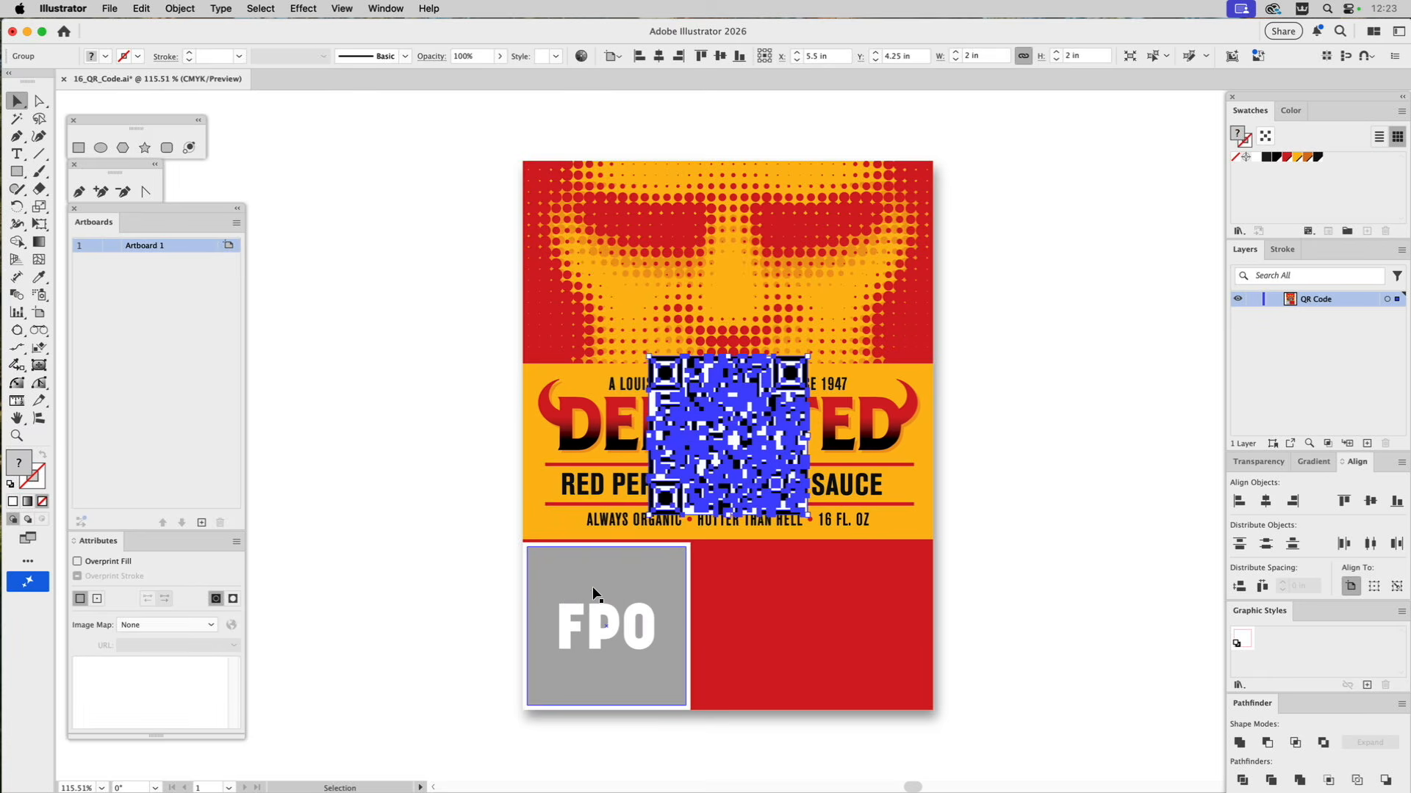
Center the QR code horizontally and vertically on the FPO placeholder as key object, and leave nothing selected.
left_click(593, 587, "shift")
left_click(593, 585)
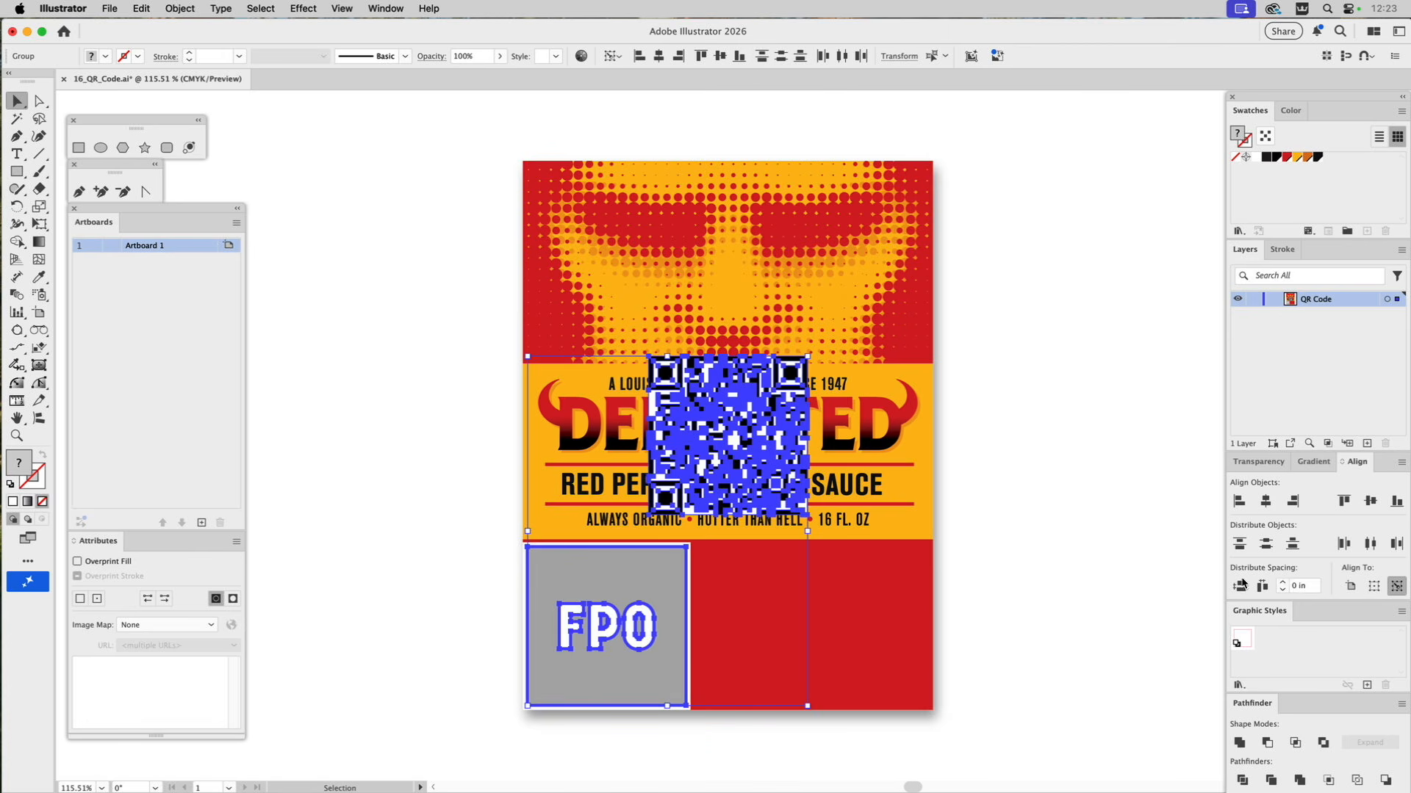
left_click(1266, 502)
left_click(1370, 501)
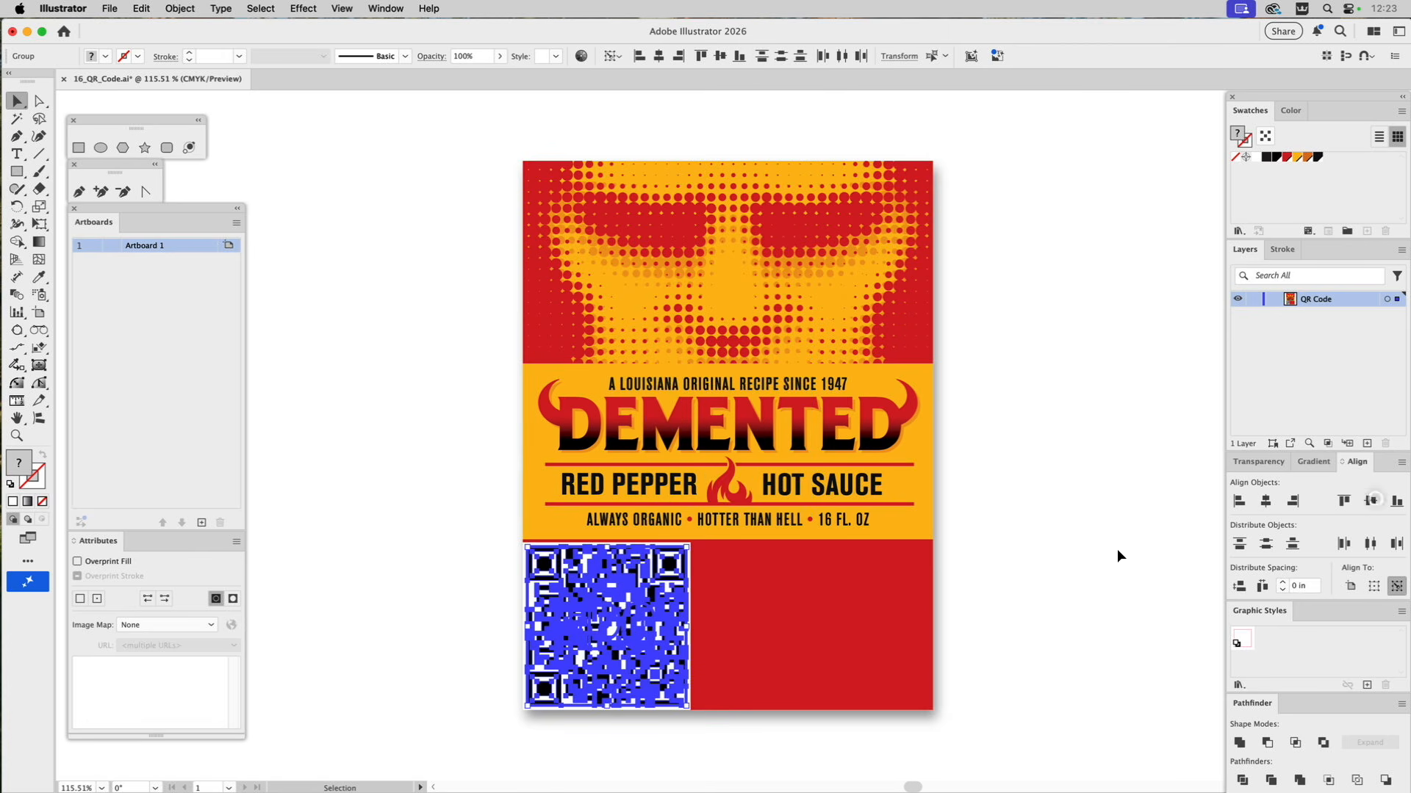
left_click(717, 574)
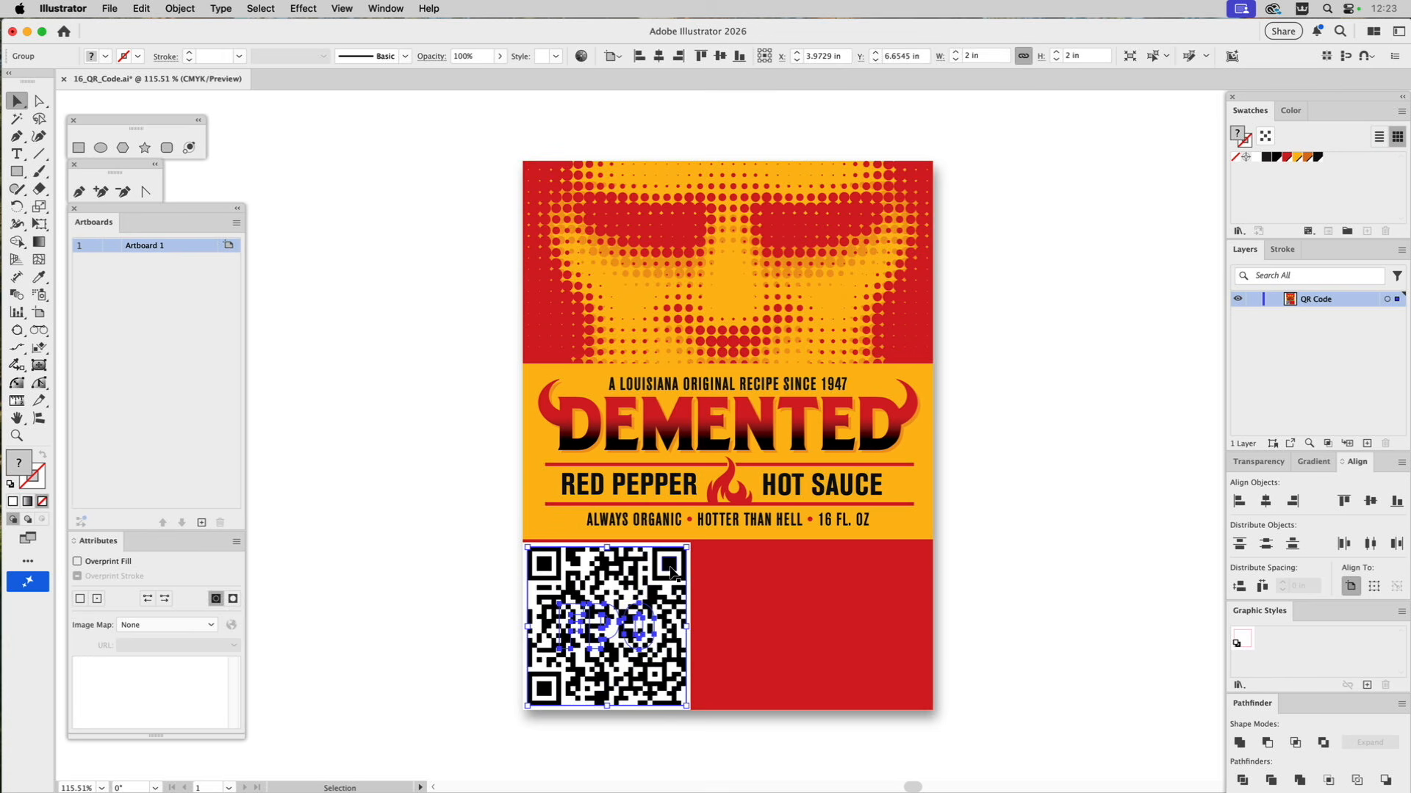
left_click(673, 563)
left_click_drag(688, 545, 675, 562)
left_click(428, 452)
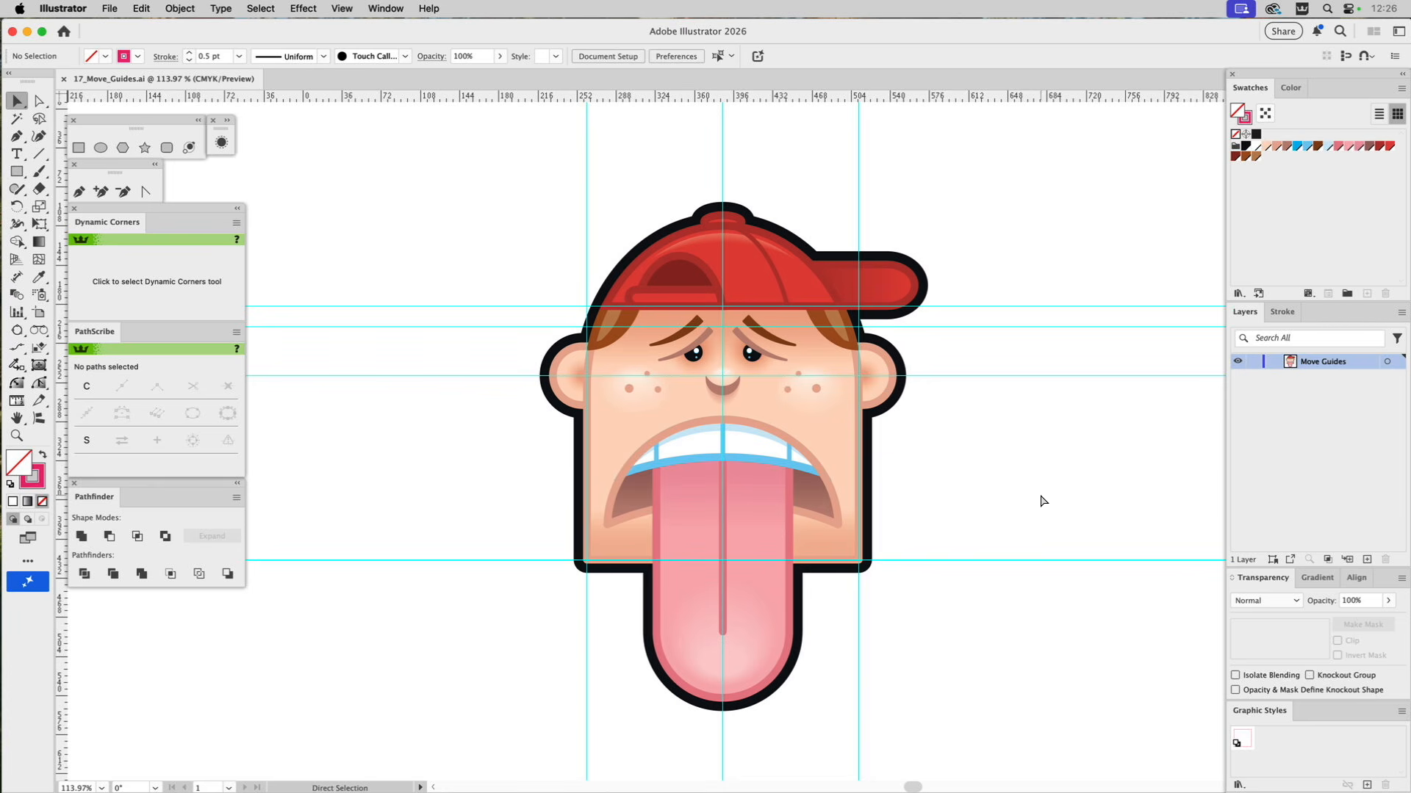
Inspect the cartoon face and its guides in Outline mode and return to Preview mode.
key("super+y")
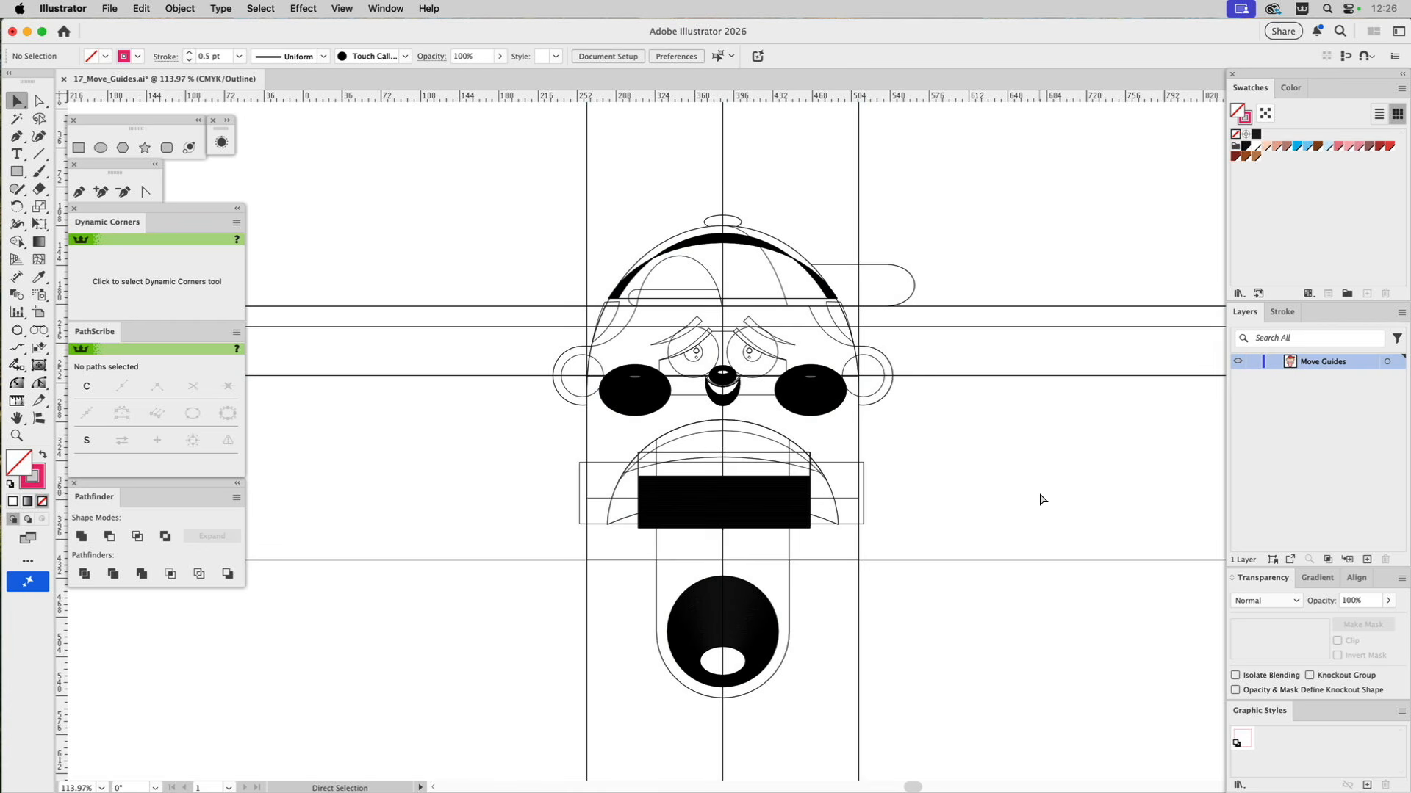
key("super+y")
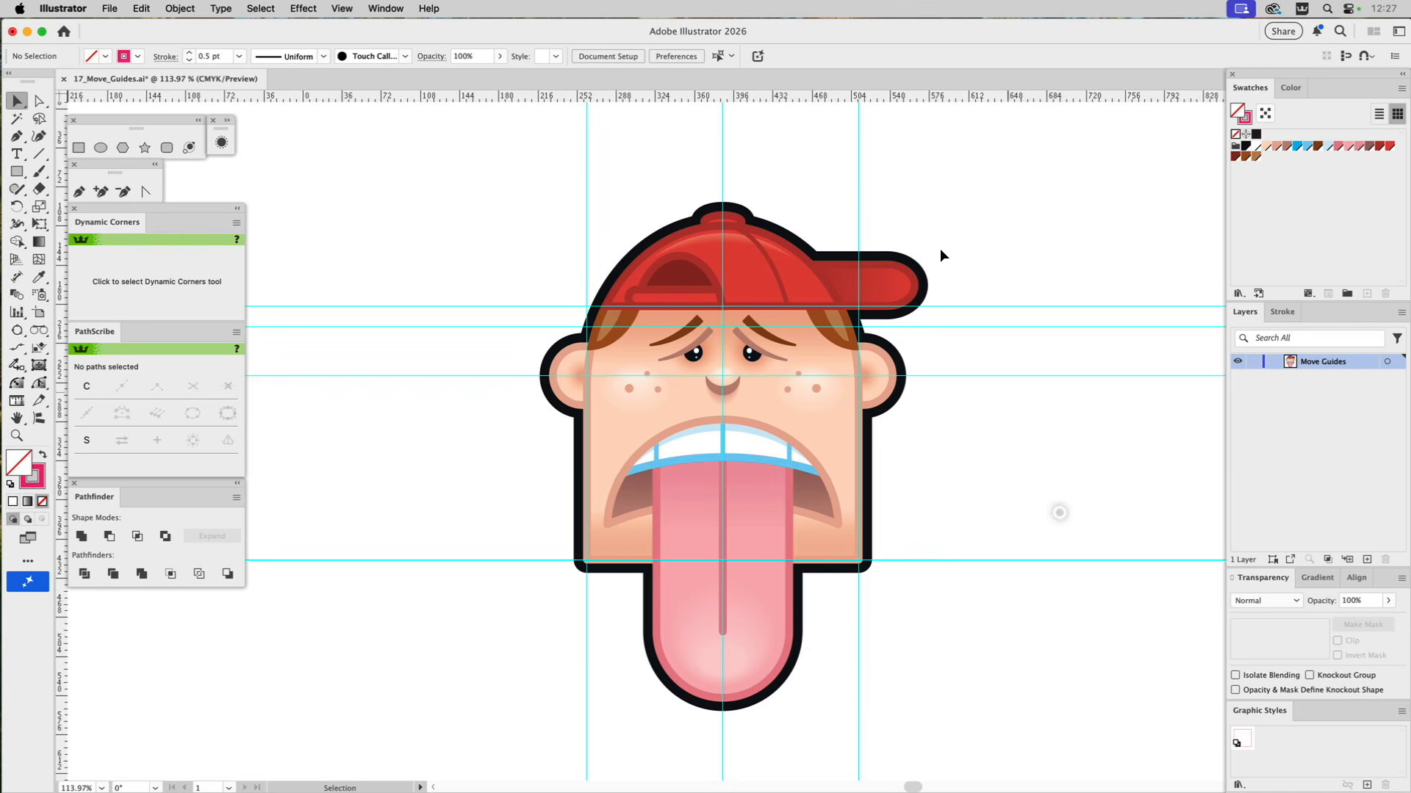
Try moving the cartoon face together with its guides, undo the move and leave nothing selected.
left_click_drag(897, 110, 486, 141)
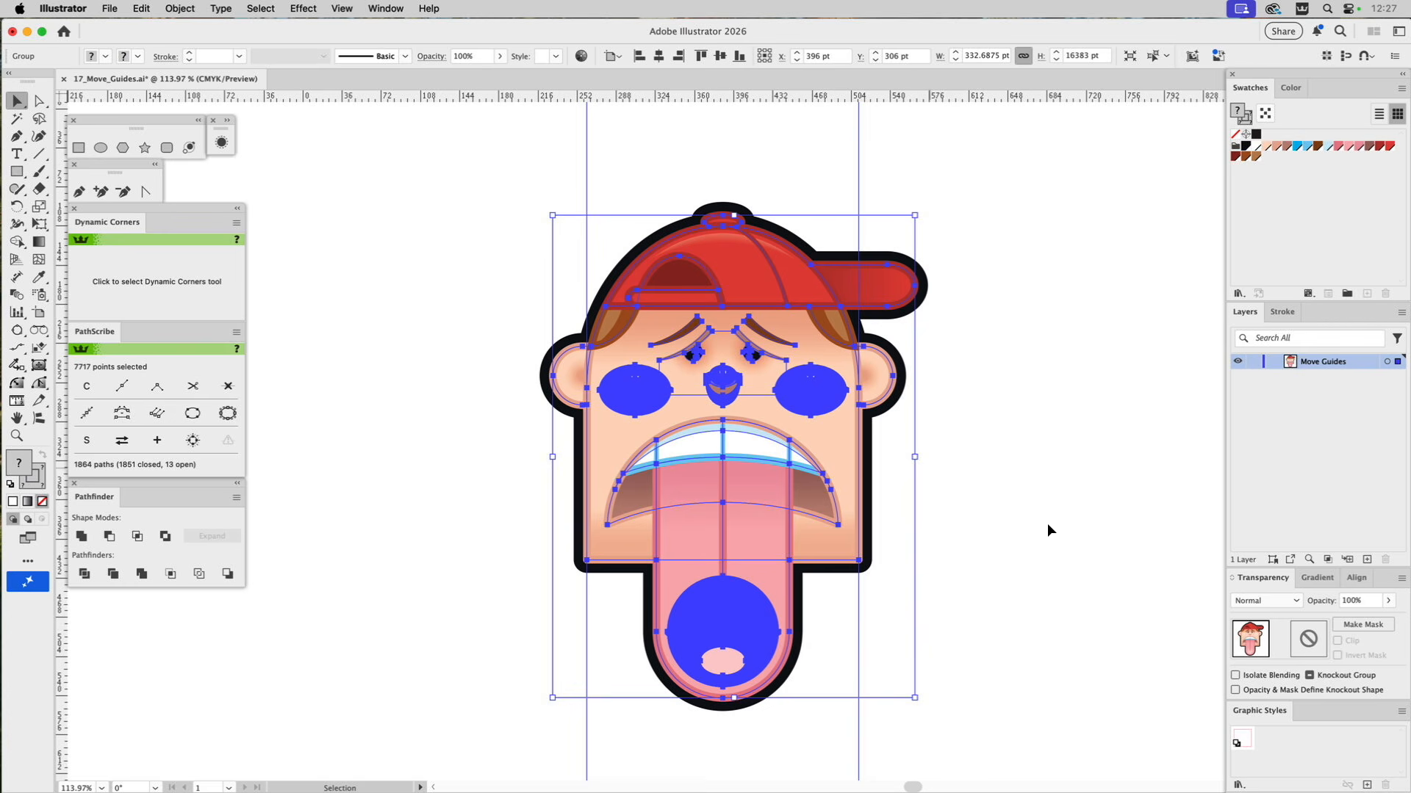
left_click(994, 394)
left_click_drag(836, 351, 671, 383)
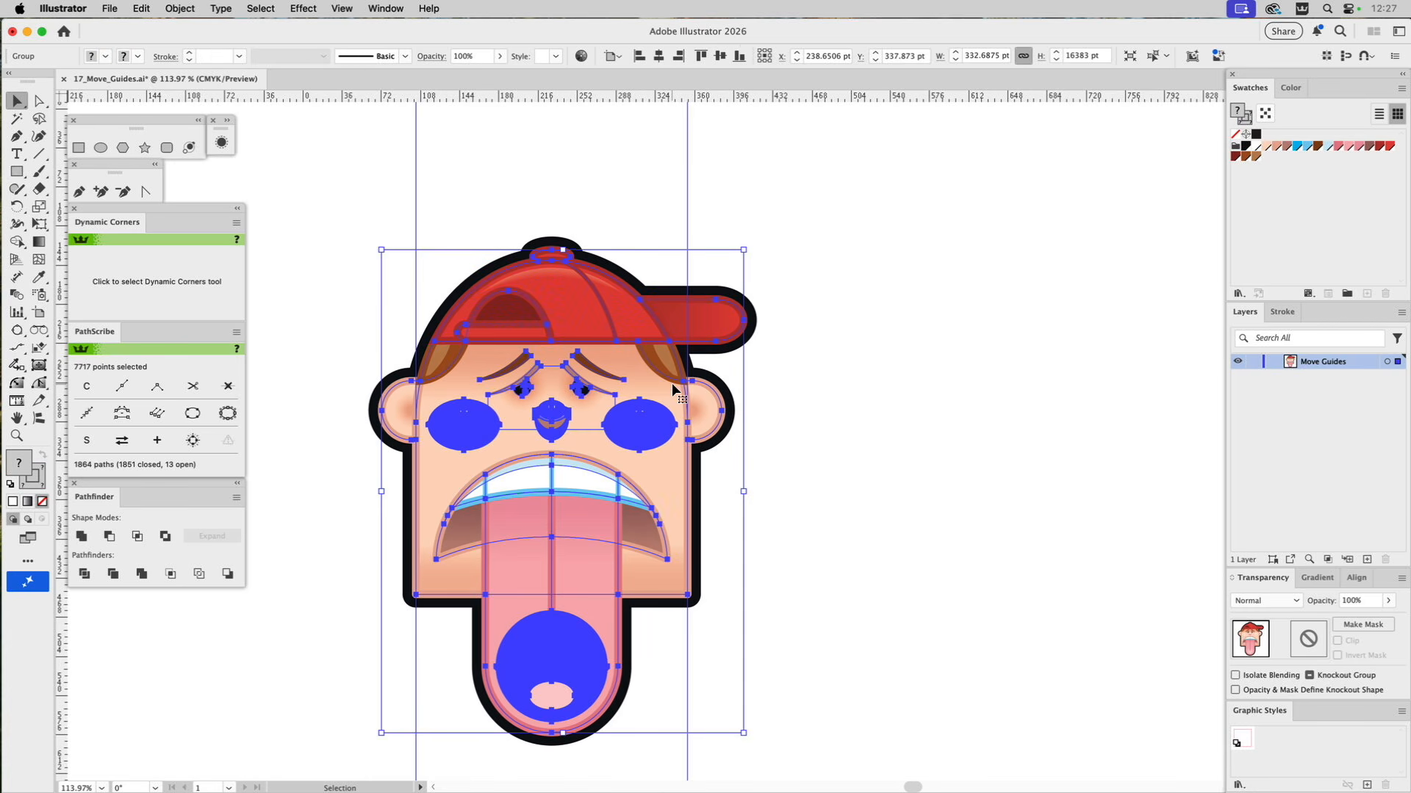
left_click(903, 396)
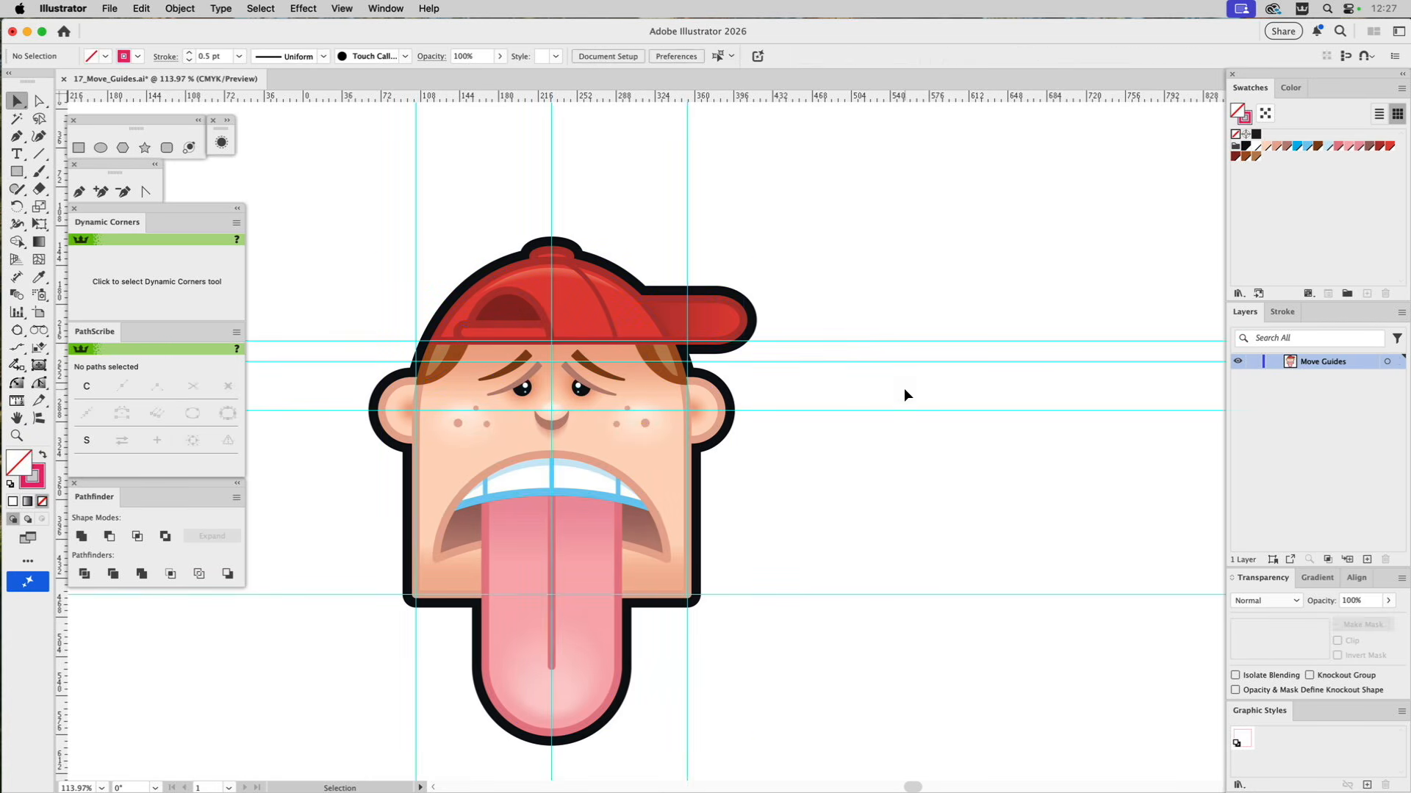
key("a")
key("super+z")
key("v")
left_click(1047, 411)
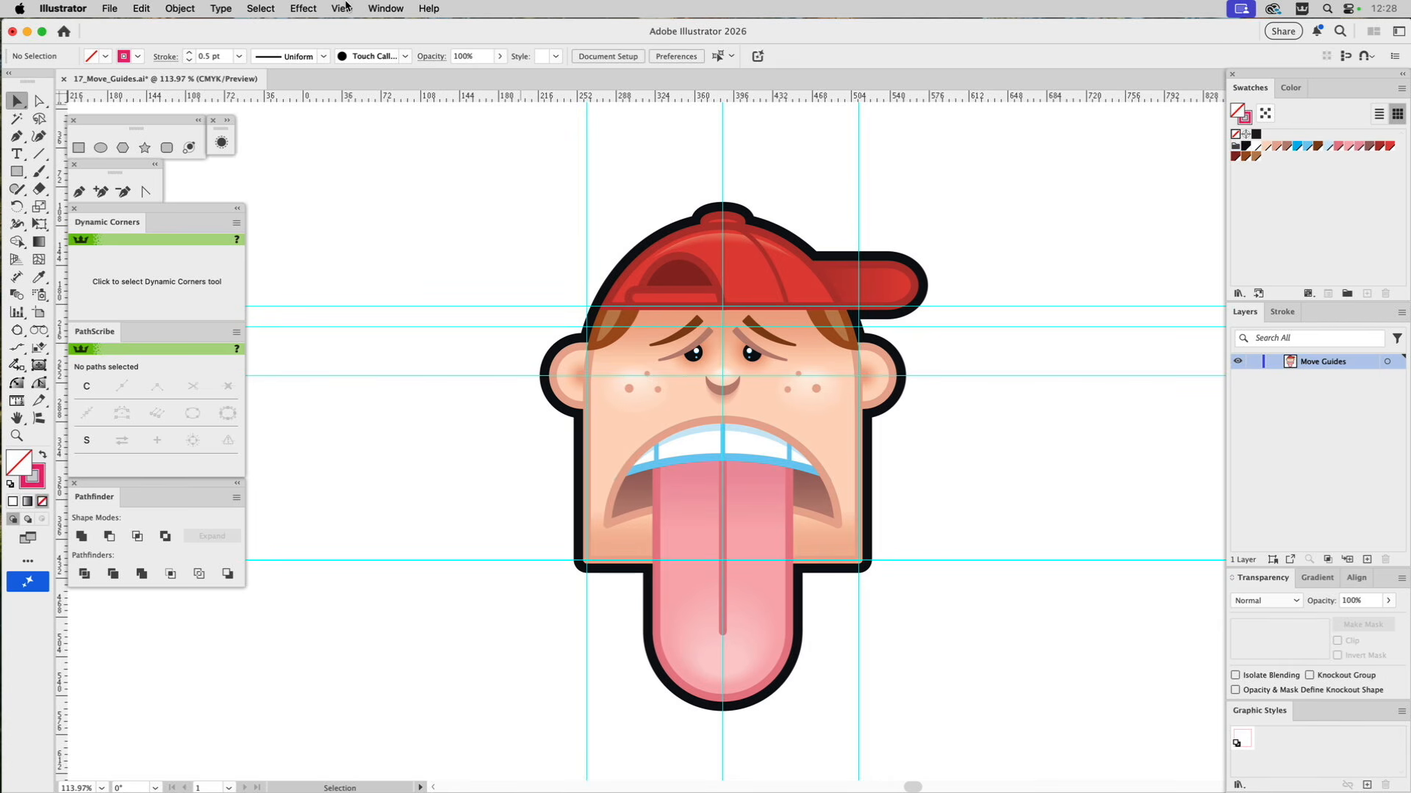
left_click(346, 6)
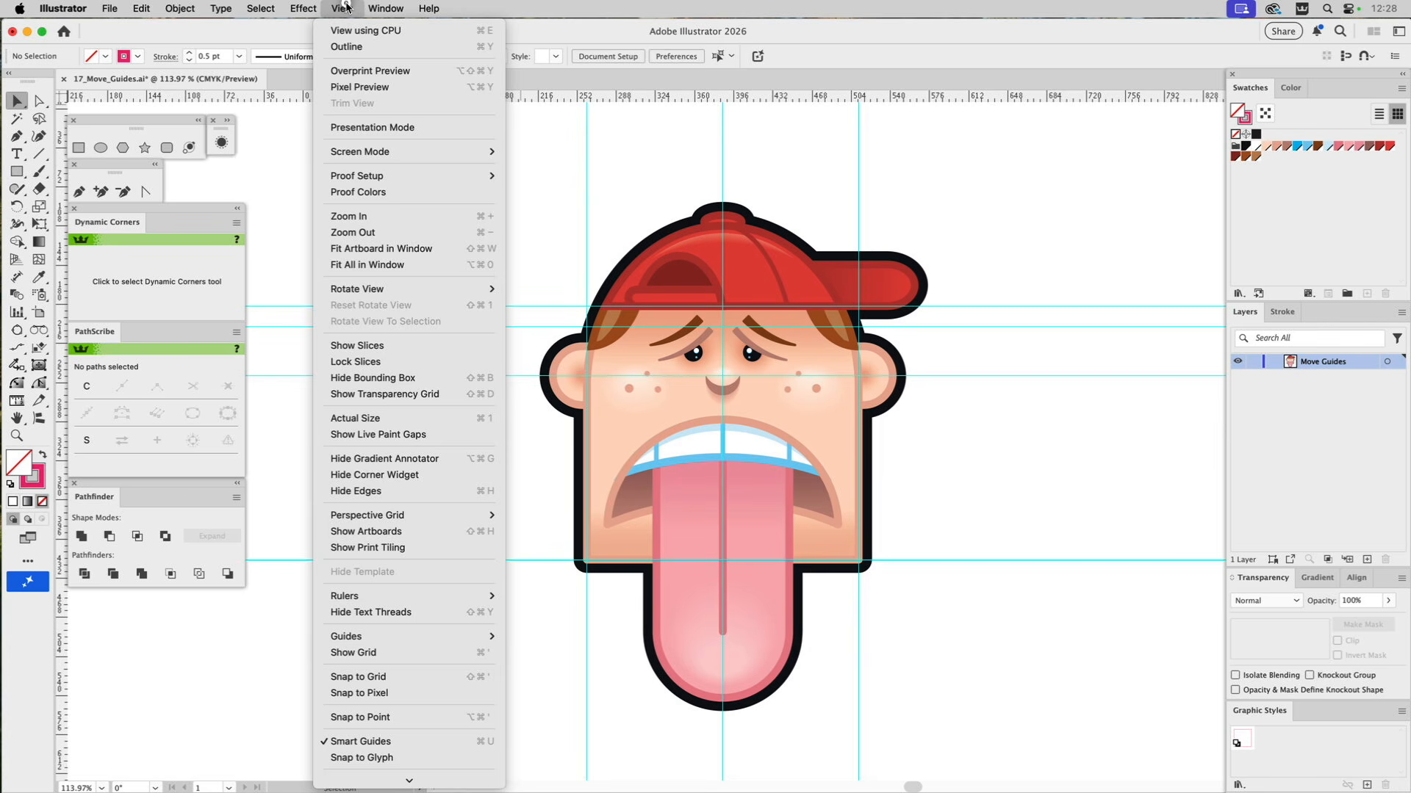
mouse_move(312, 5)
mouse_move(378, 595)
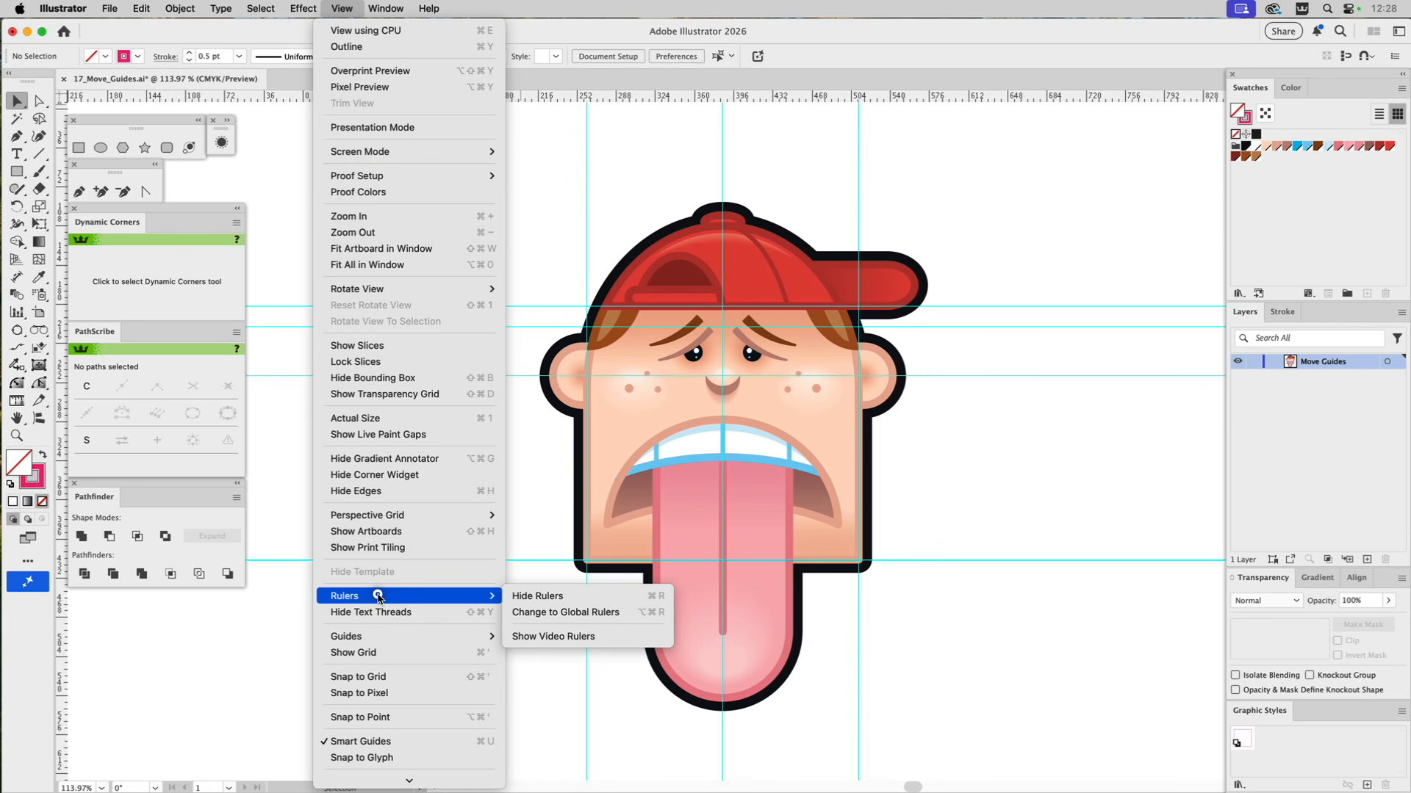
mouse_move(374, 635)
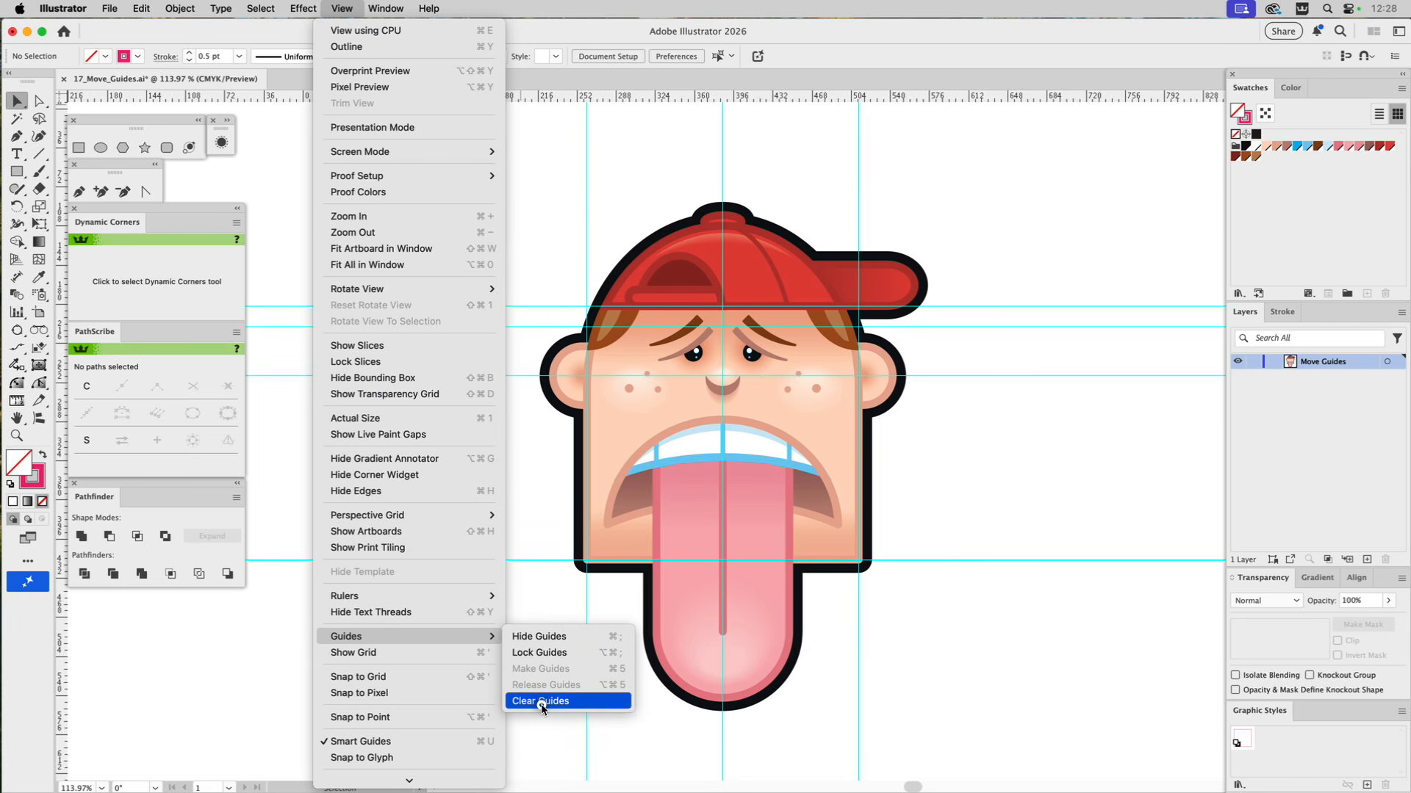
left_click(1009, 499)
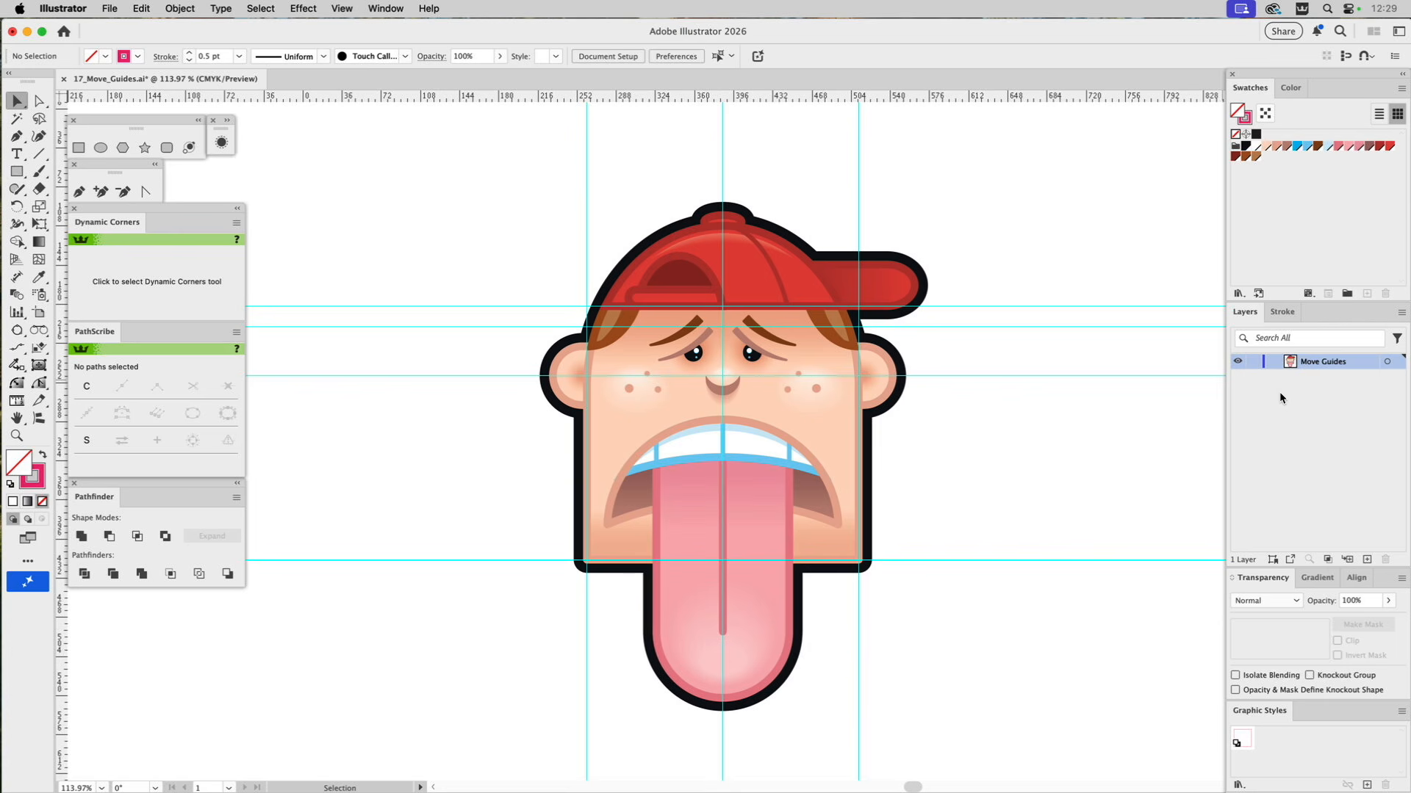
Run the GS_Move_Guides_to_Layer script on the cartoon face document, clear the selection and toggle the Guides layer's visibility.
left_click(800, 345)
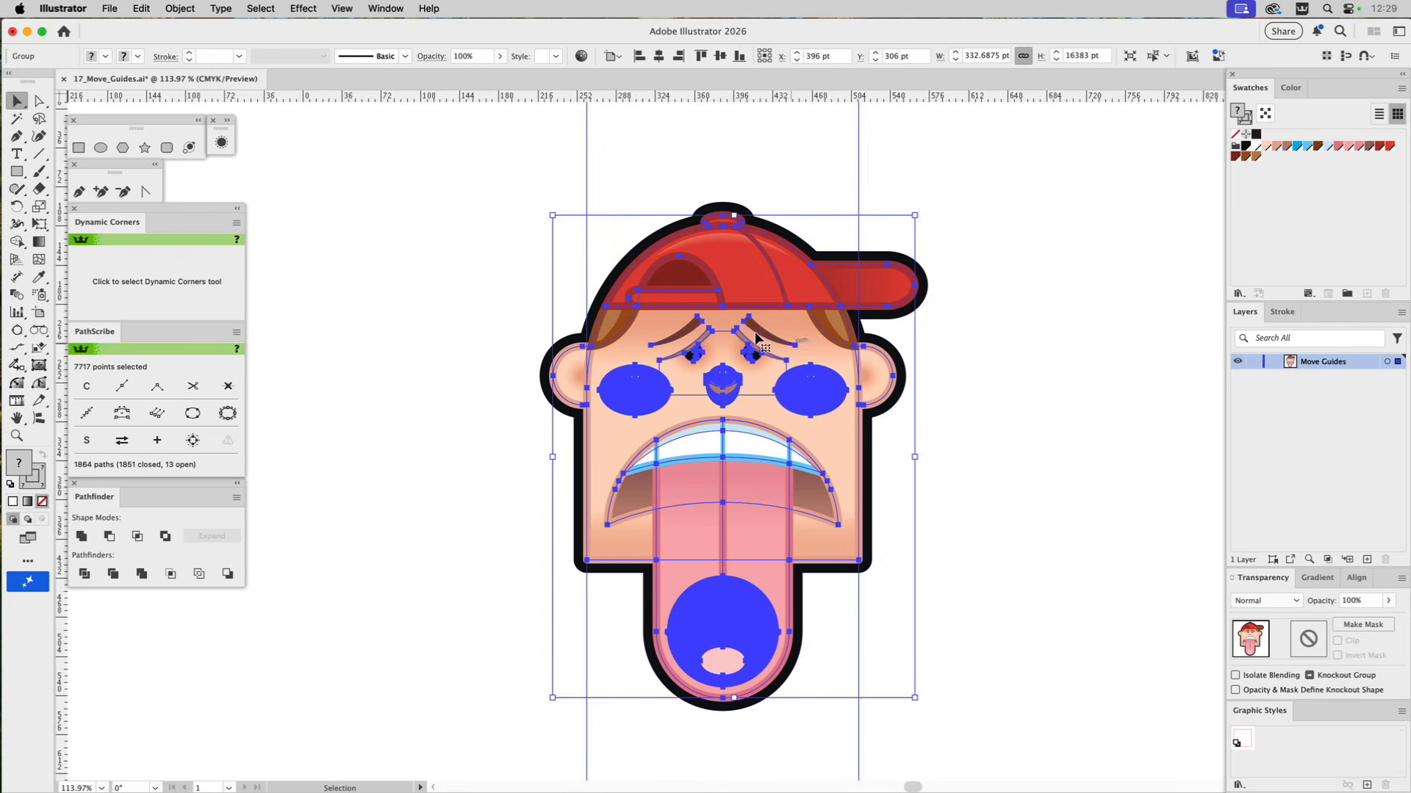
left_click(110, 9)
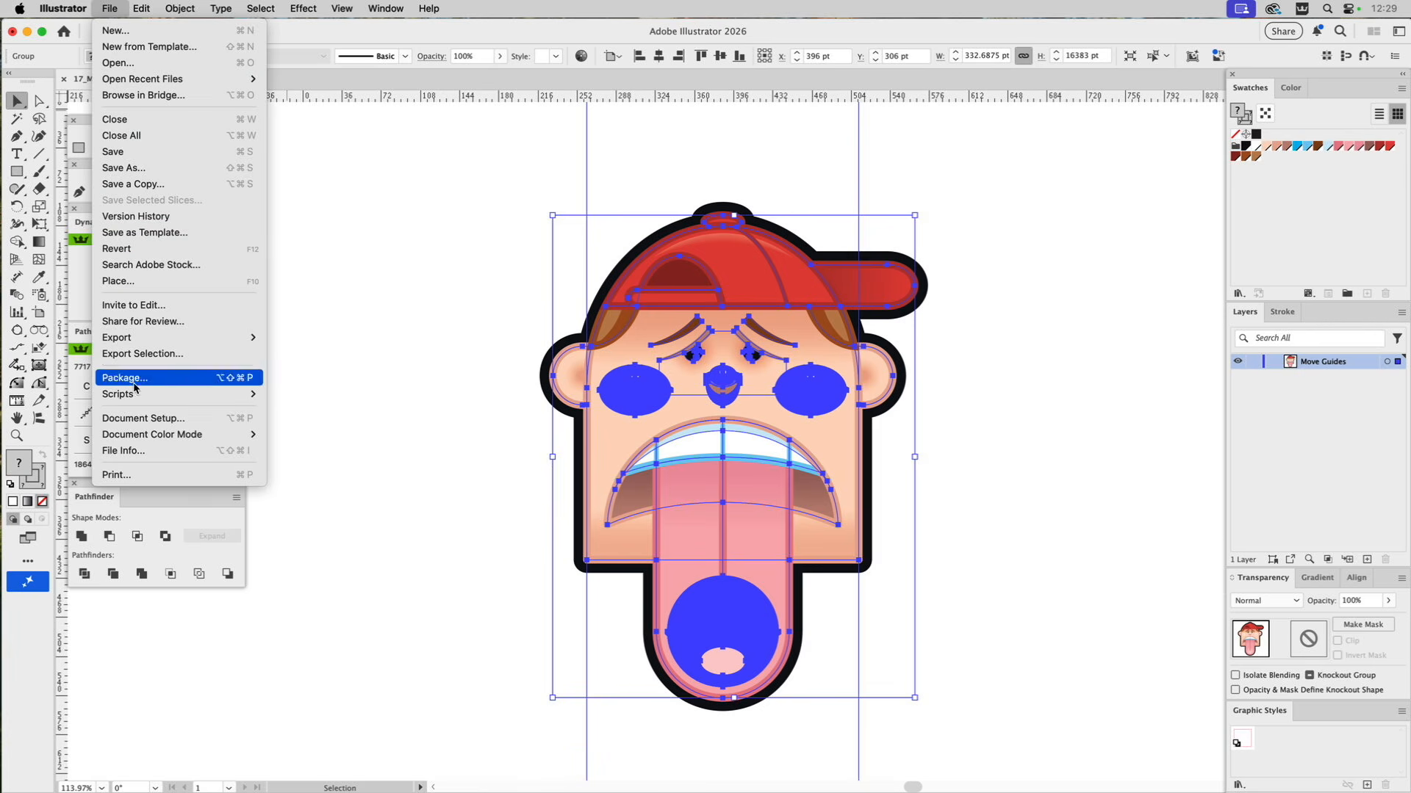
mouse_move(144, 397)
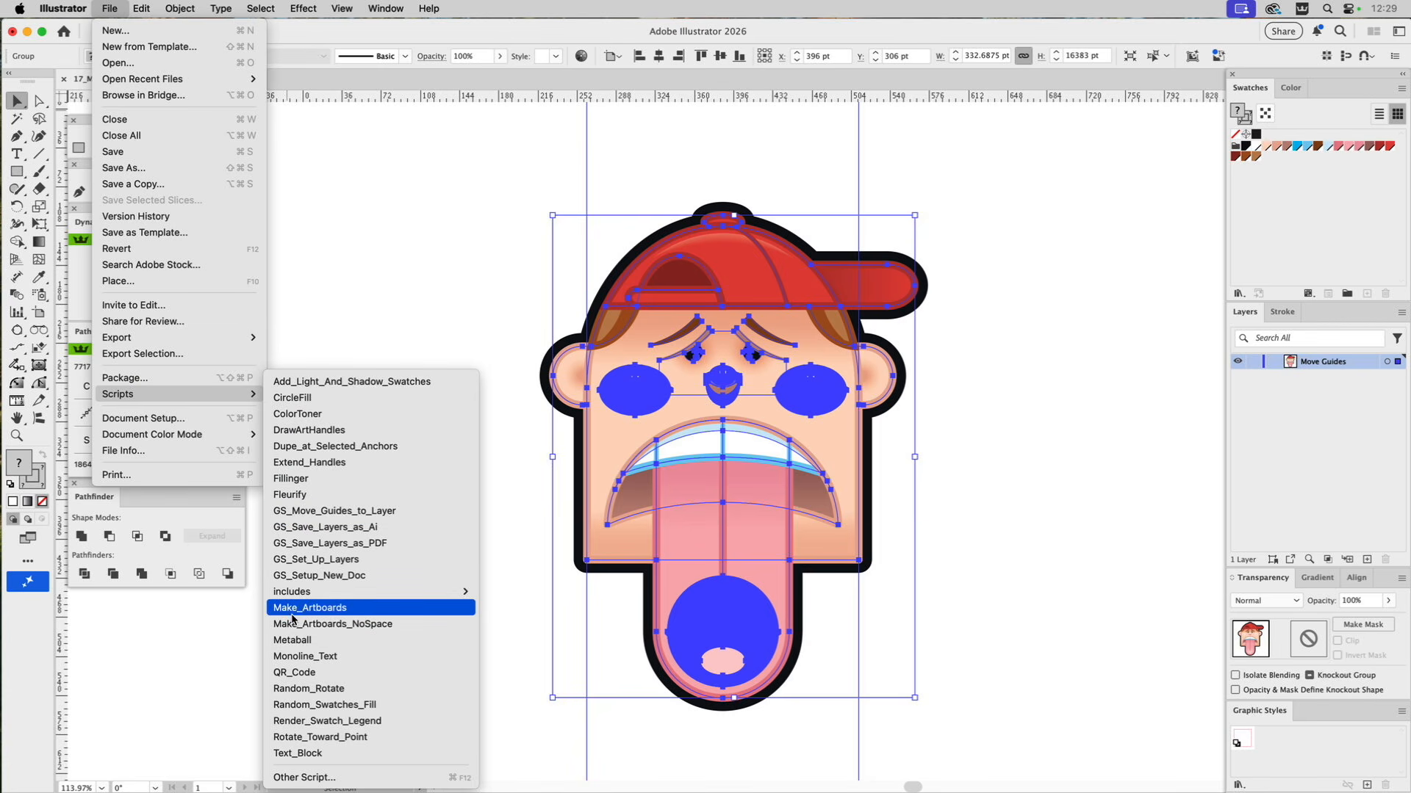
left_click(287, 512)
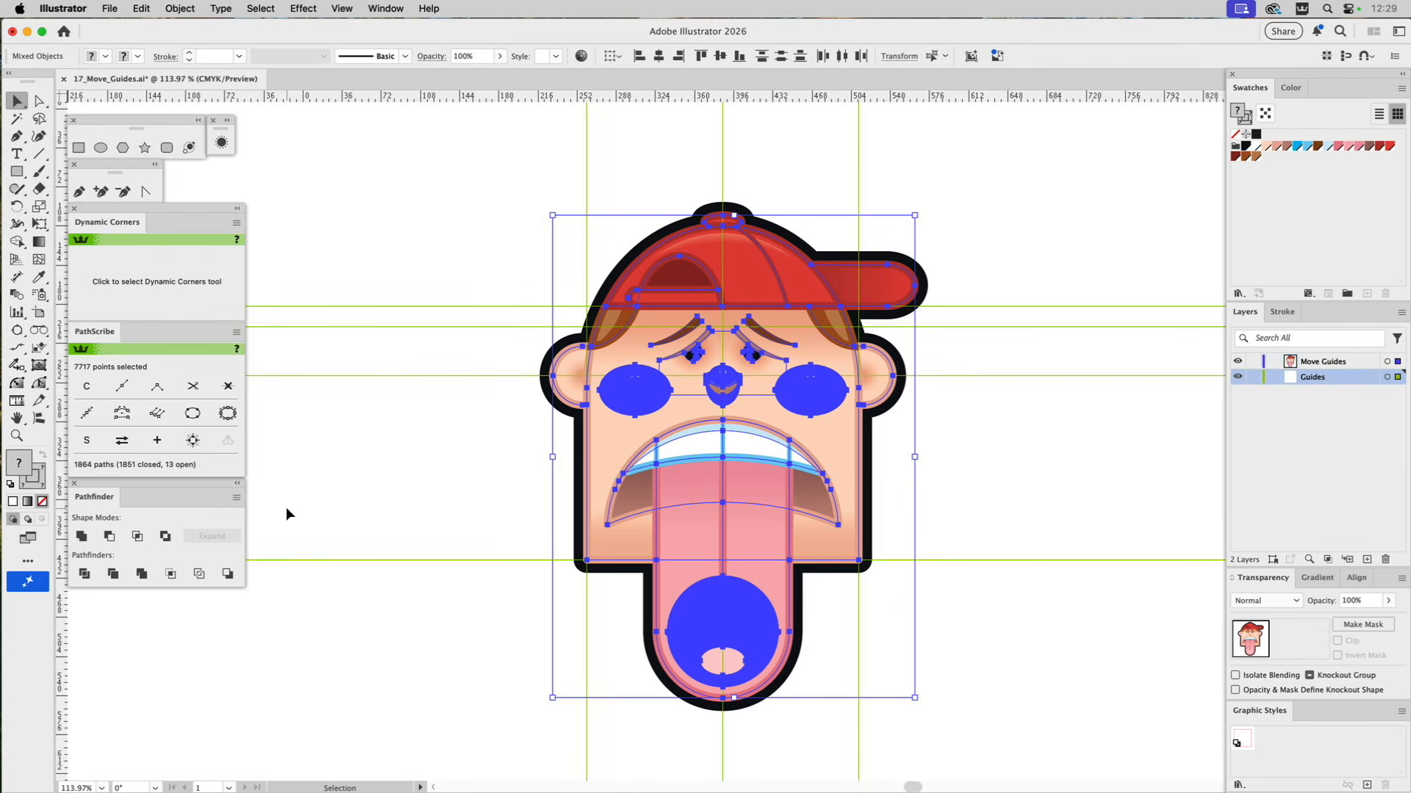
left_click(1047, 209)
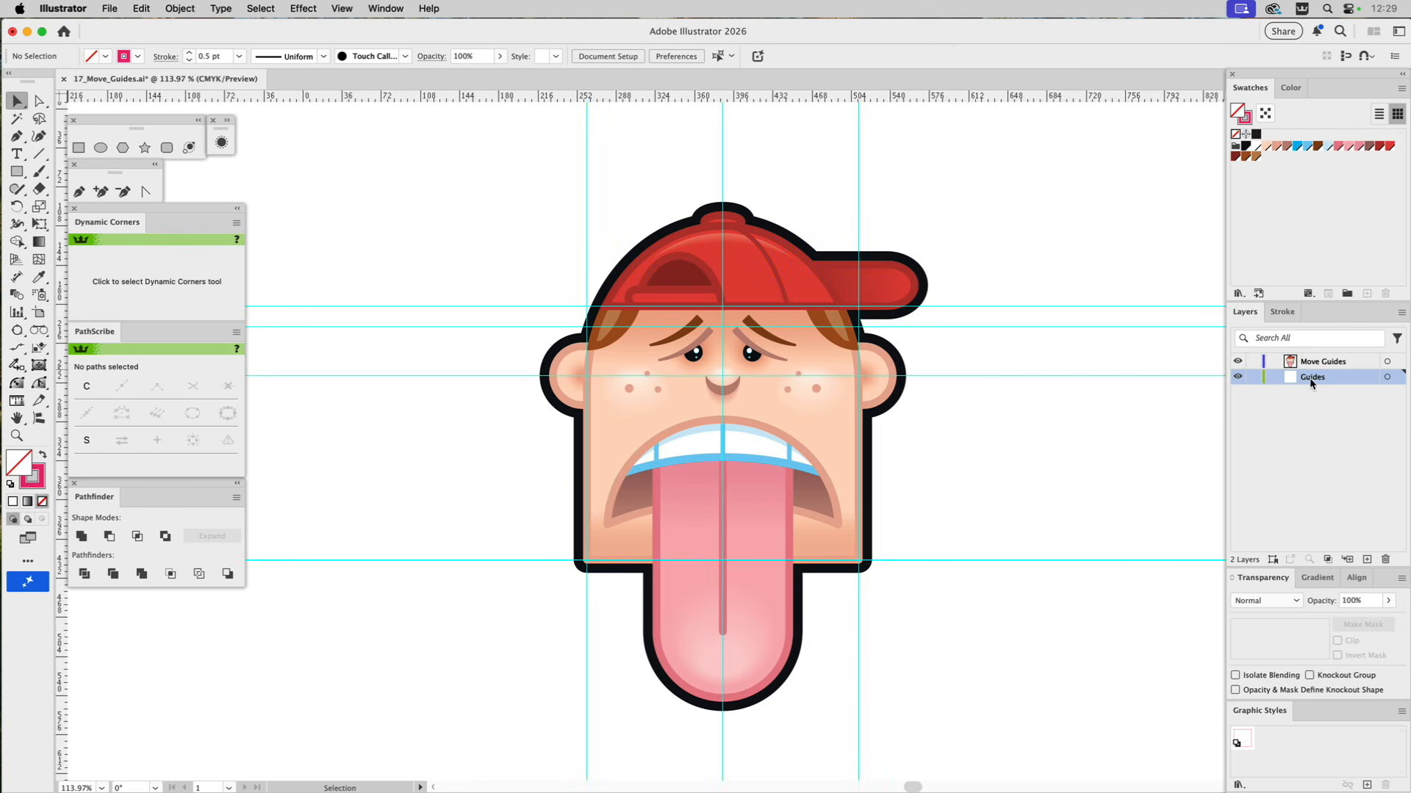
left_click(1238, 378)
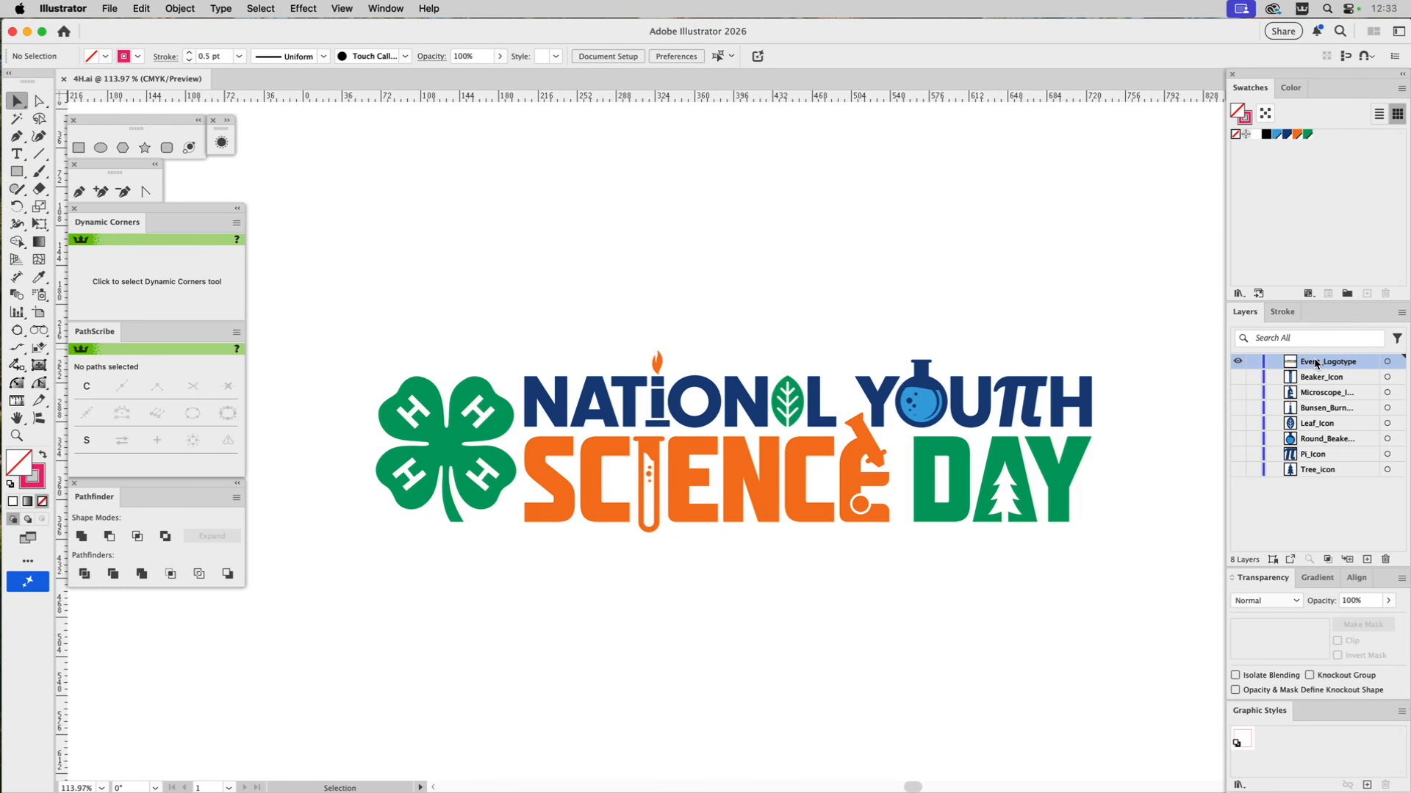
Preview the beaker, microscope and Bunsen burner icon layers one at a time, and show only the Event_Logotype layer again.
left_click(1239, 362)
left_click(1239, 380)
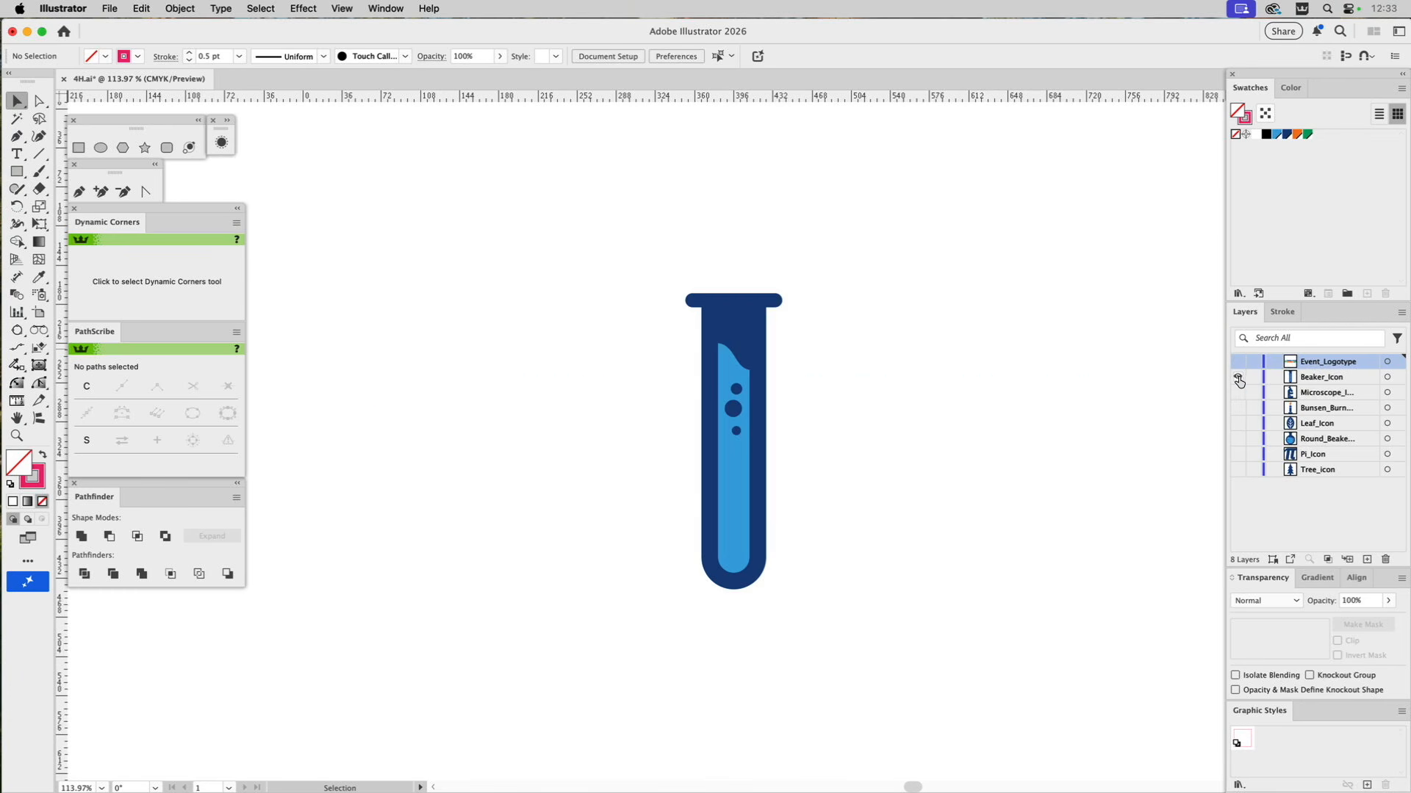
left_click(1239, 379)
left_click(1239, 395)
left_click(1240, 395)
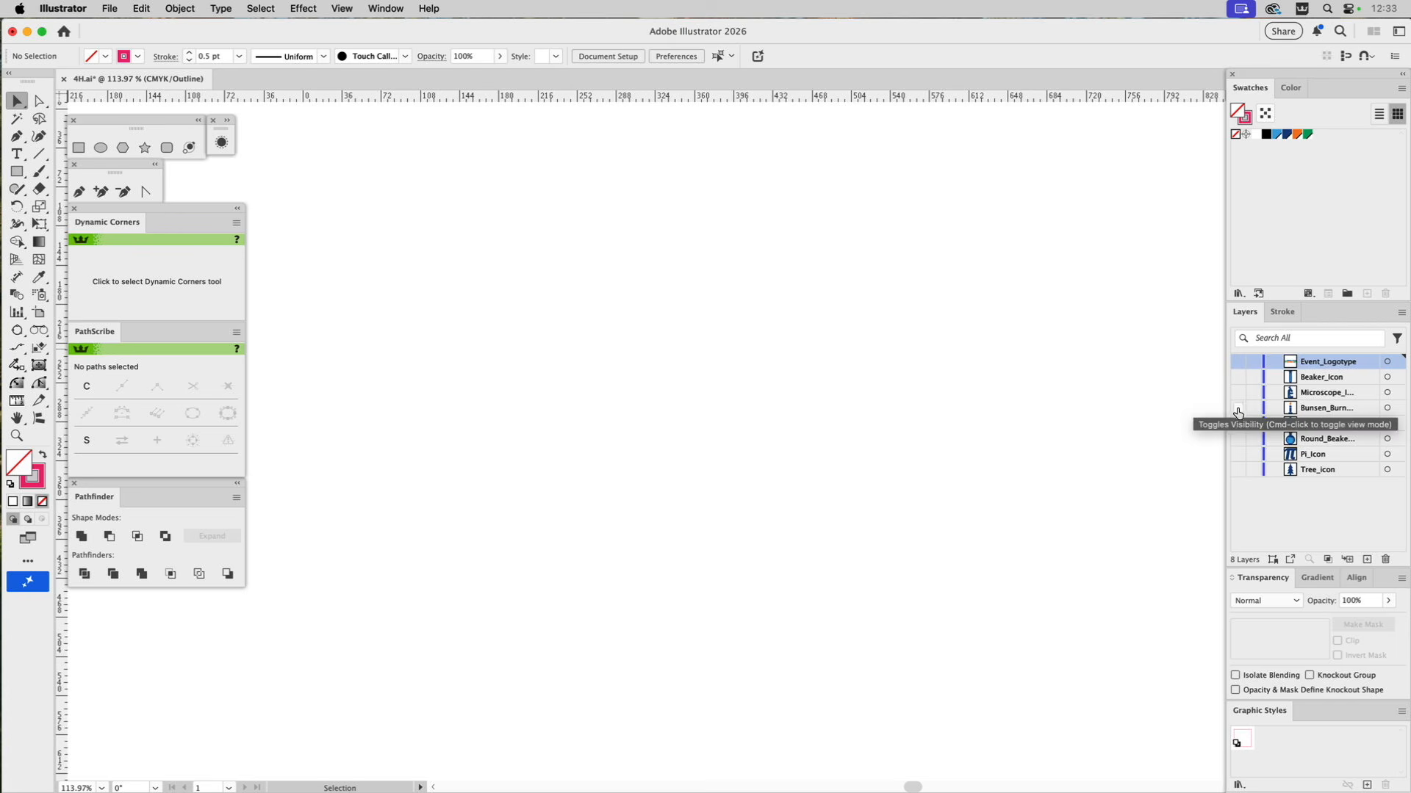
left_click(1239, 409)
left_click(1239, 409)
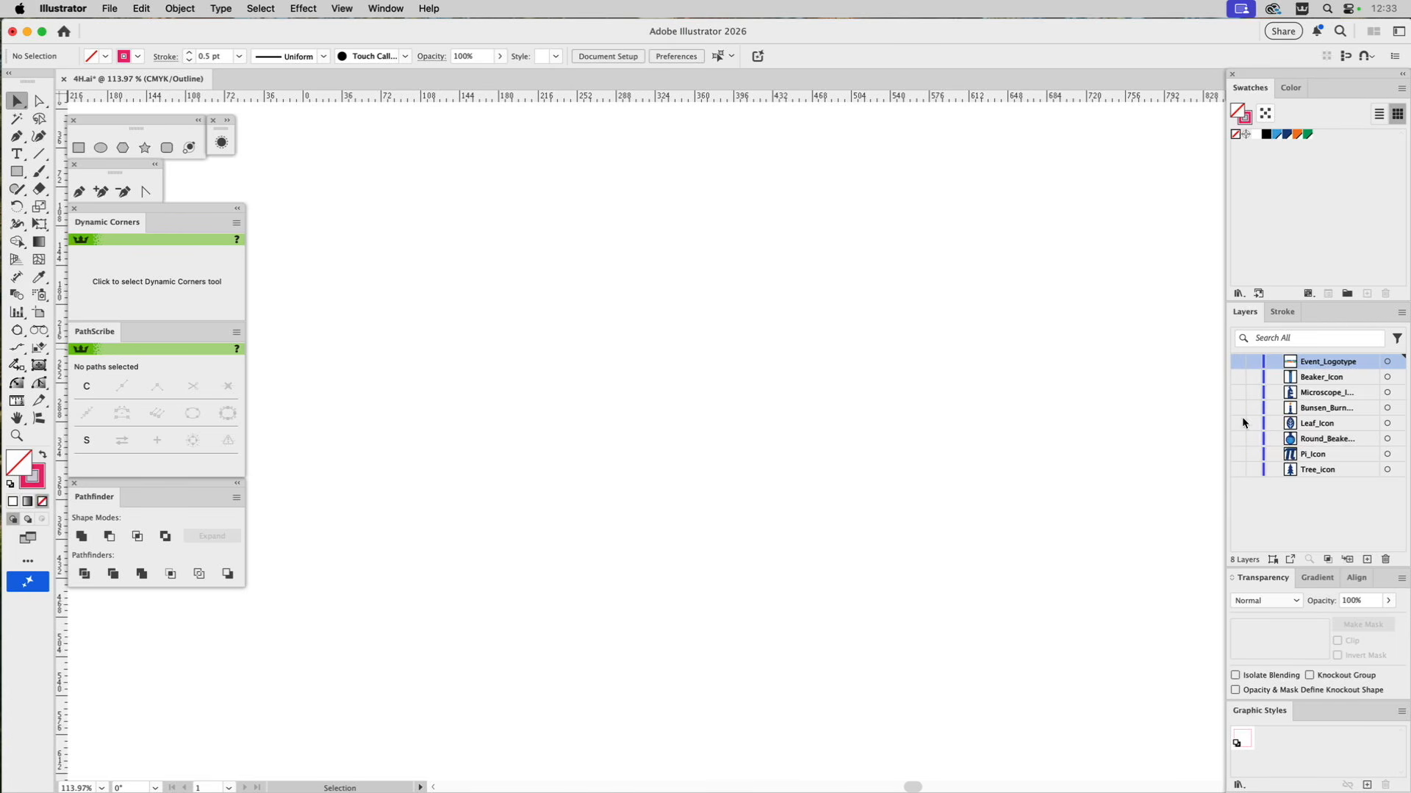
left_click(1238, 361)
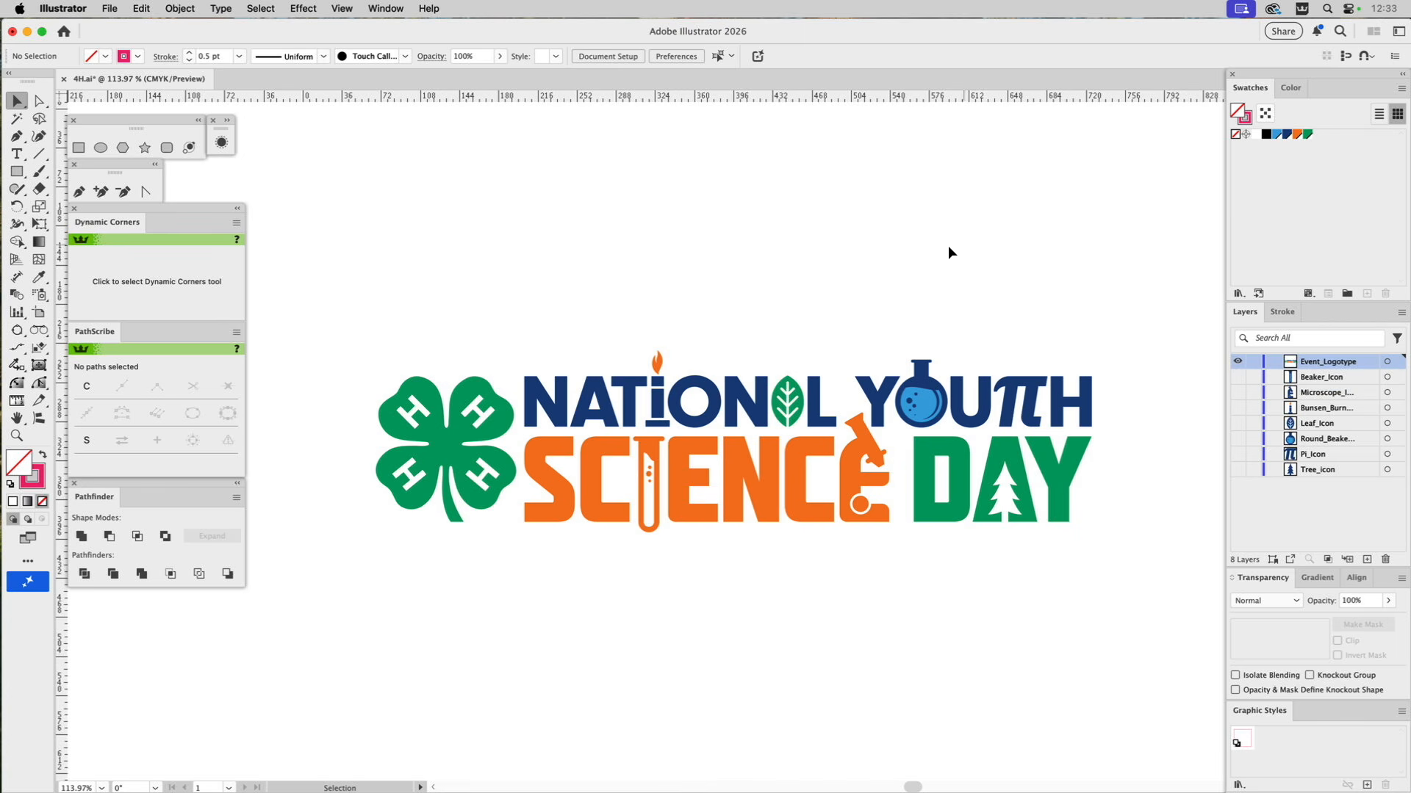
Save the 4H document and export its layers as separate Illustrator files with the GS_Save_Layers_as_Ai script.
key("super+s")
left_click(107, 8)
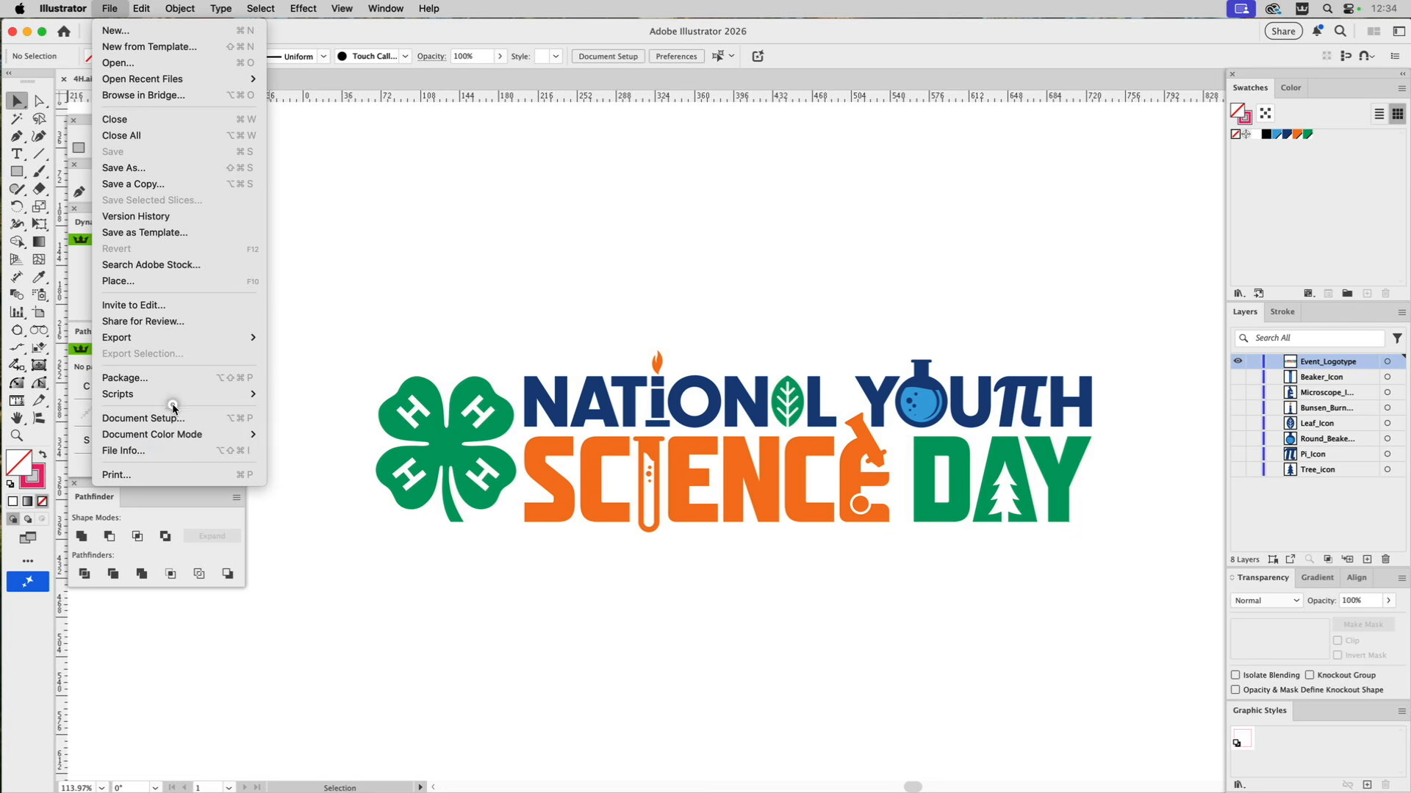
mouse_move(175, 400)
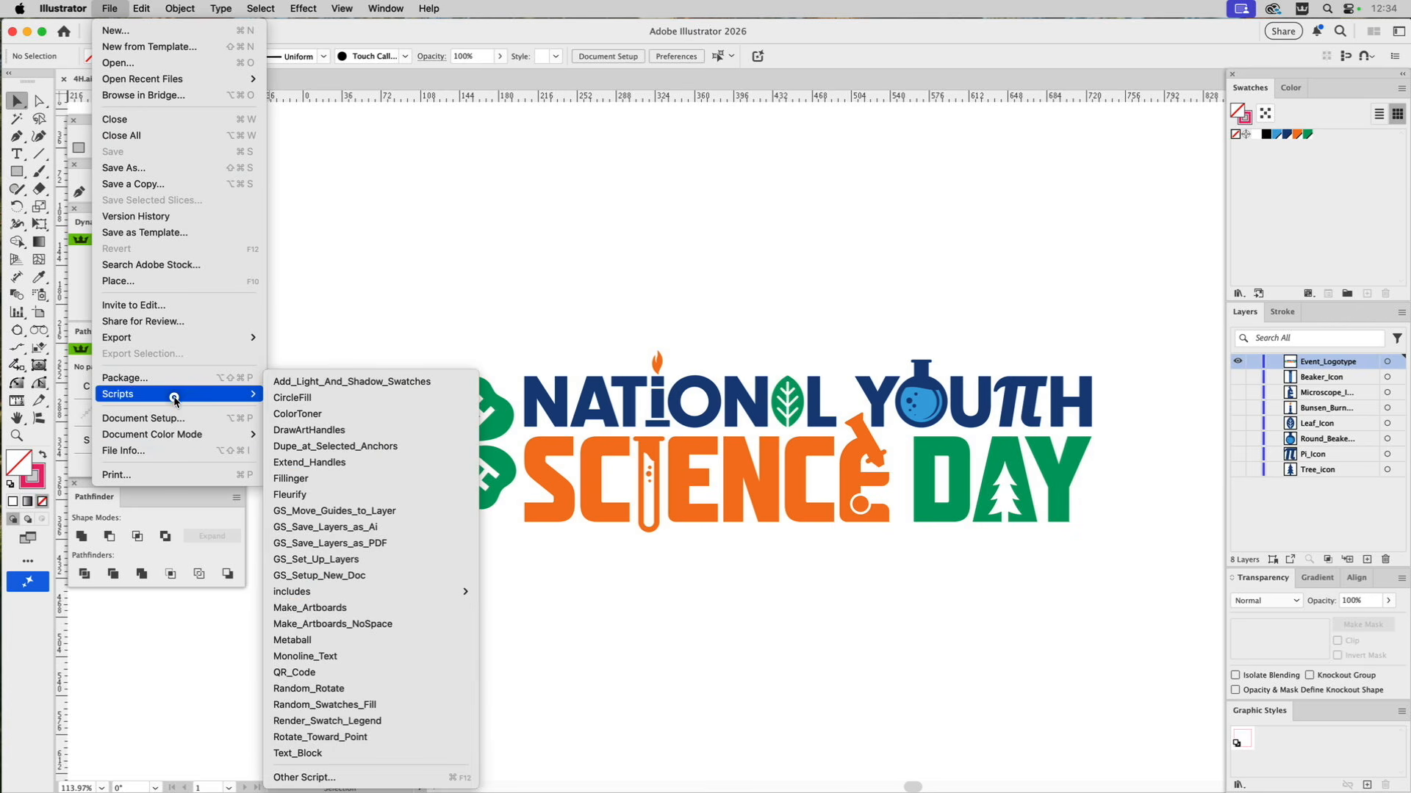
left_click(341, 526)
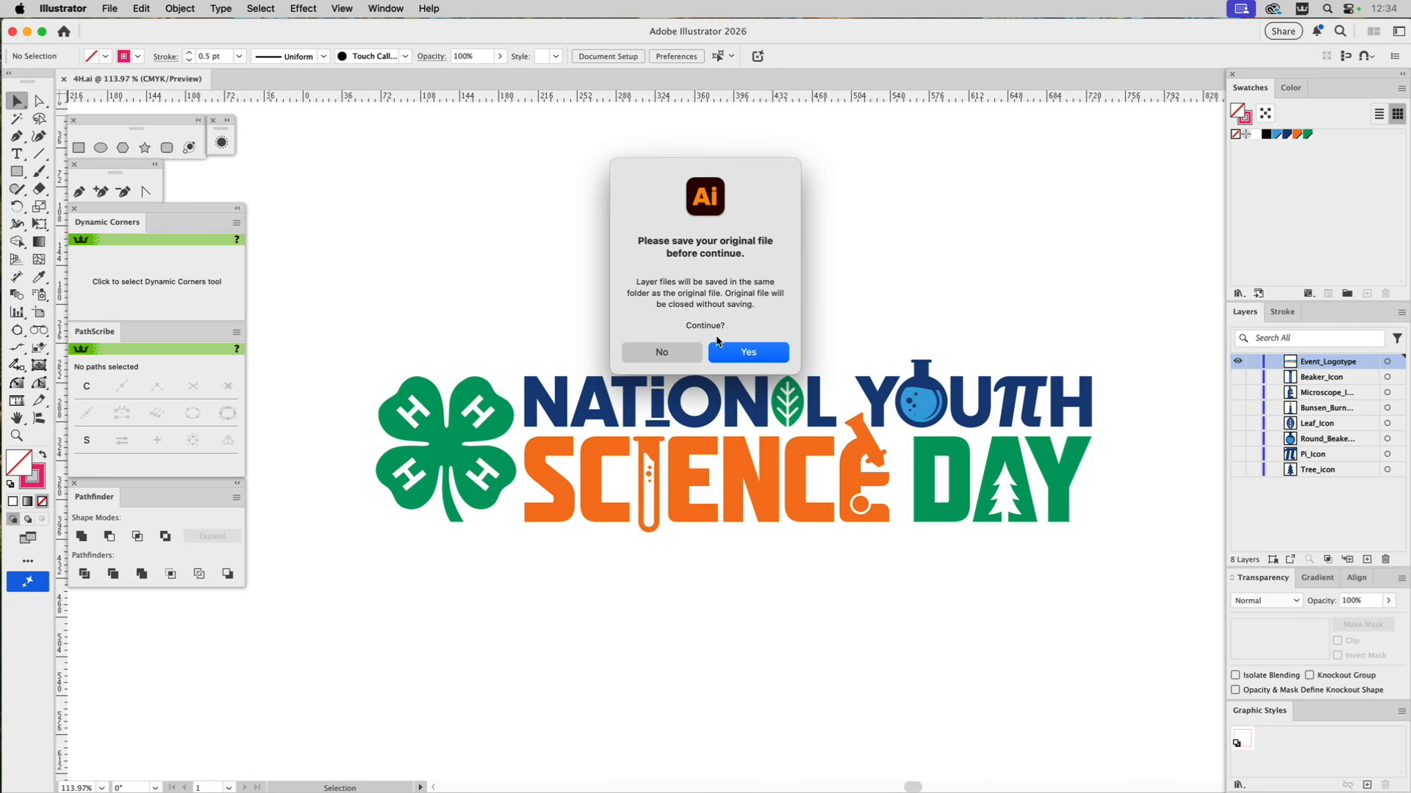
left_click(755, 354)
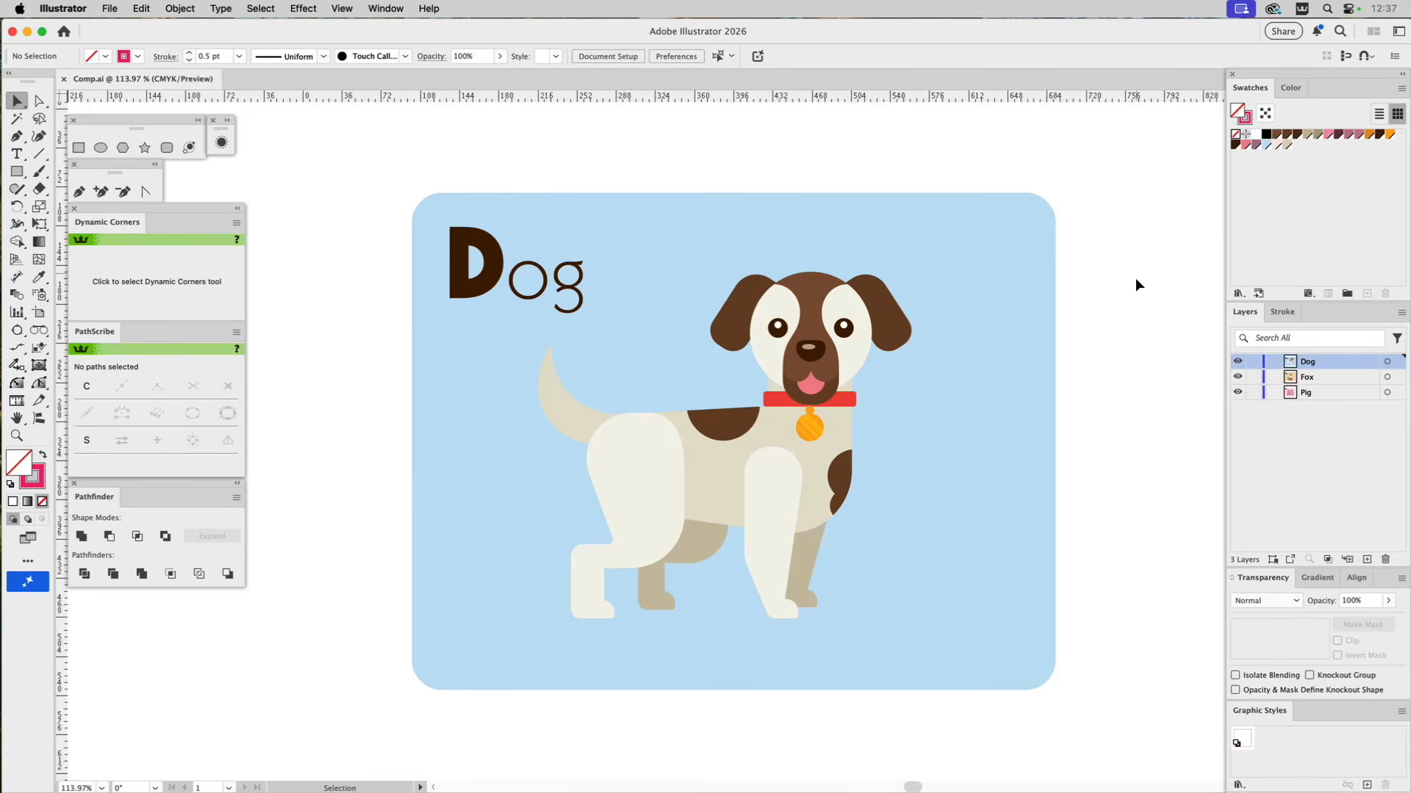
Check the Fox and Pig artwork by temporarily hiding the layers above, and show all three layers again.
left_click(1237, 361)
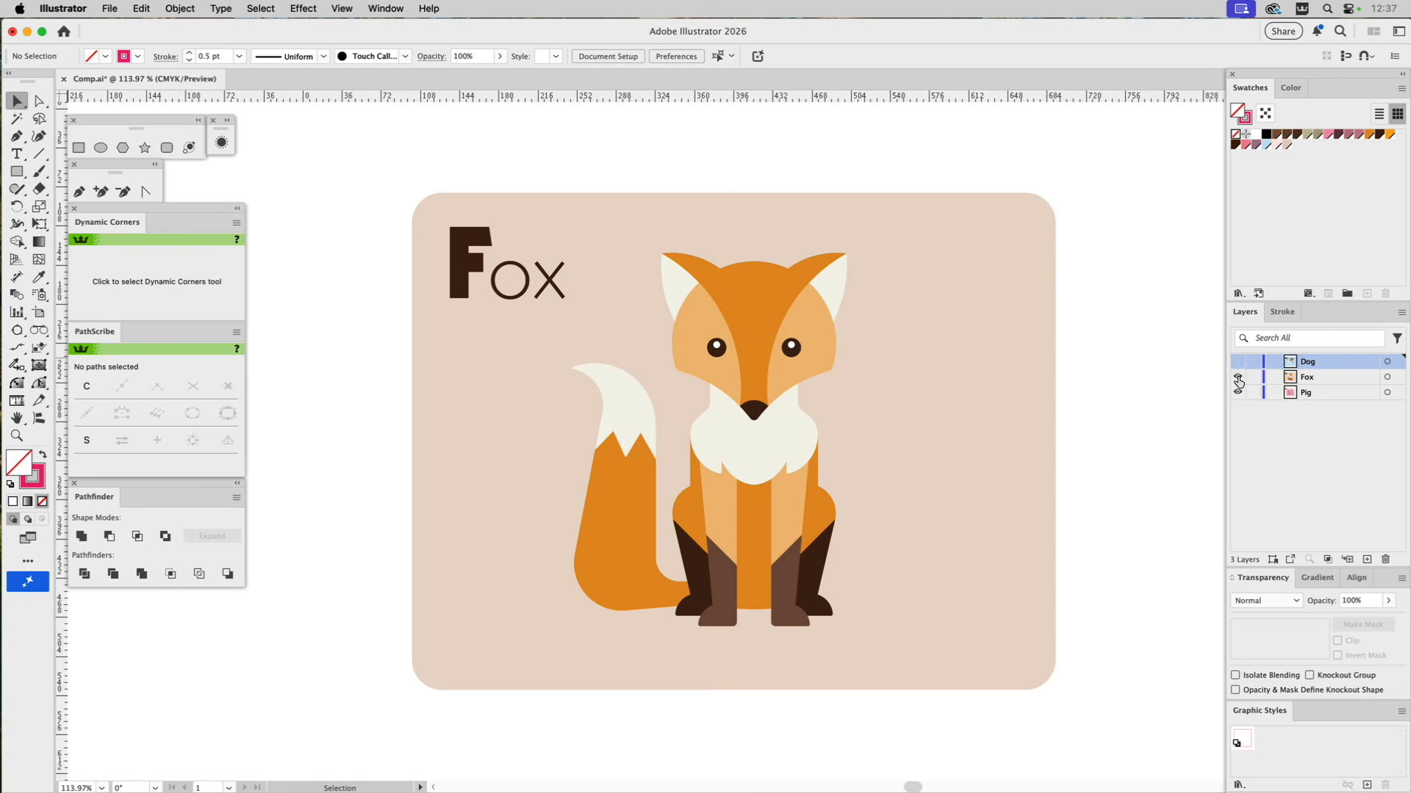
left_click(1238, 377)
left_click(1237, 377)
left_click(1237, 361)
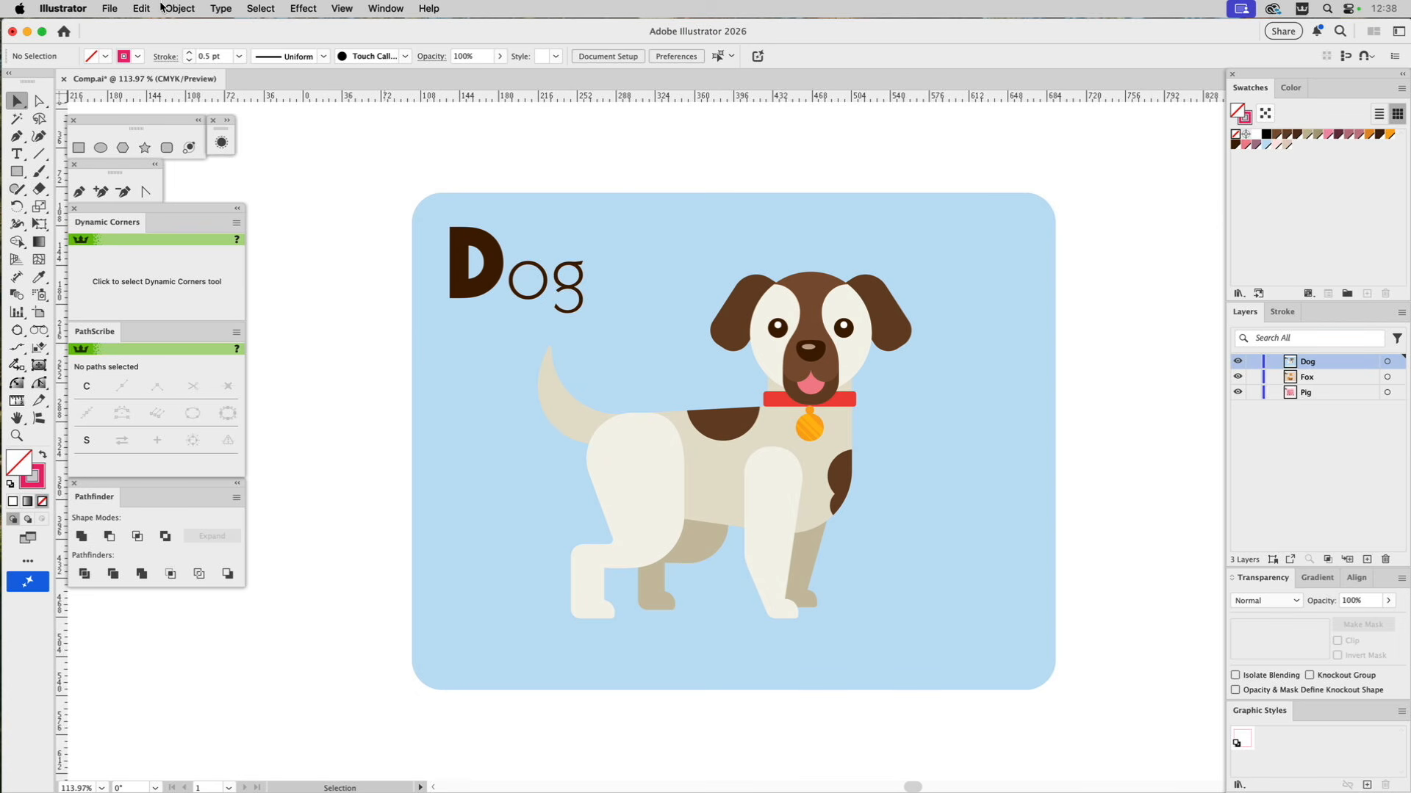
Export the Dog, Fox and Pig layers as separate PDF files with the GS_Save_Layers_as_PDF script.
left_click(109, 8)
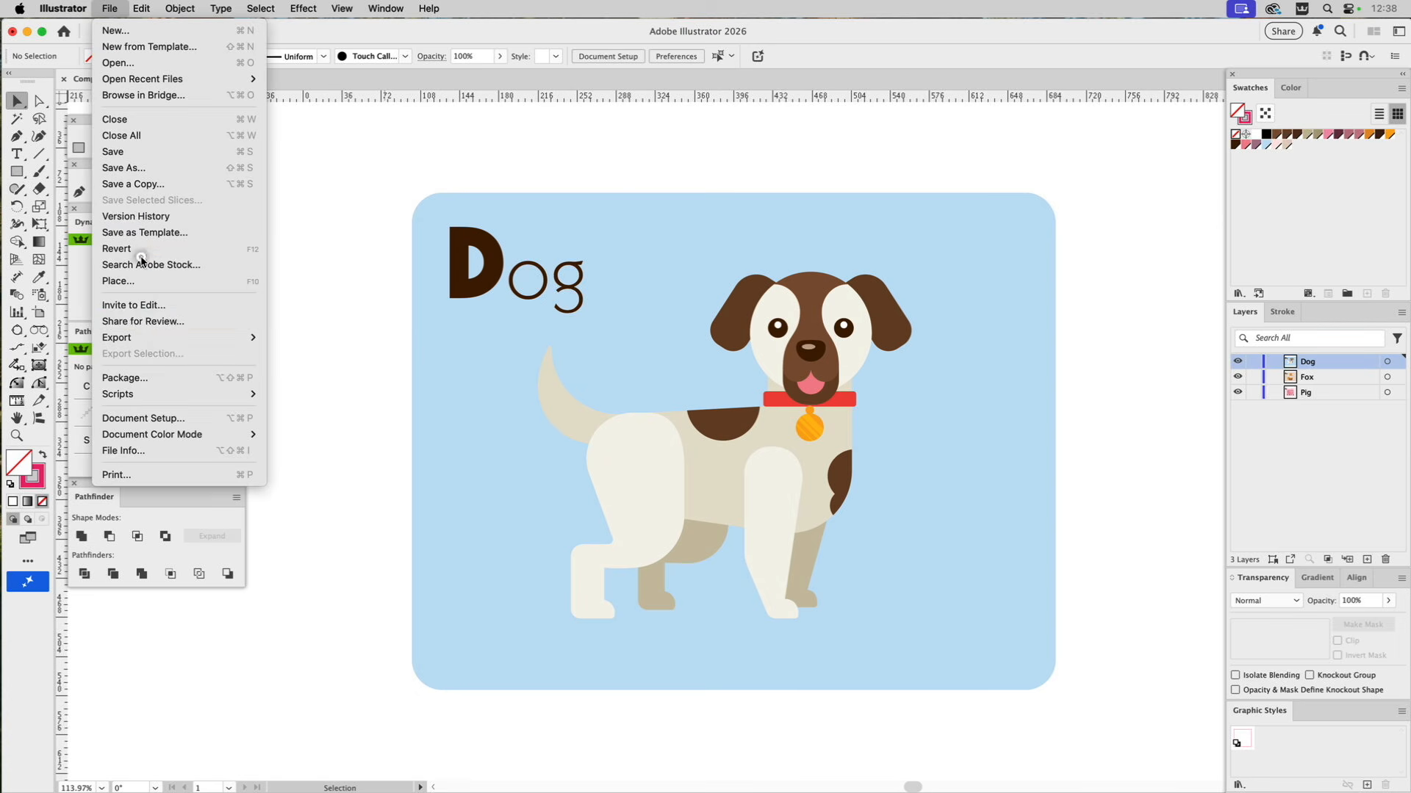
mouse_move(147, 395)
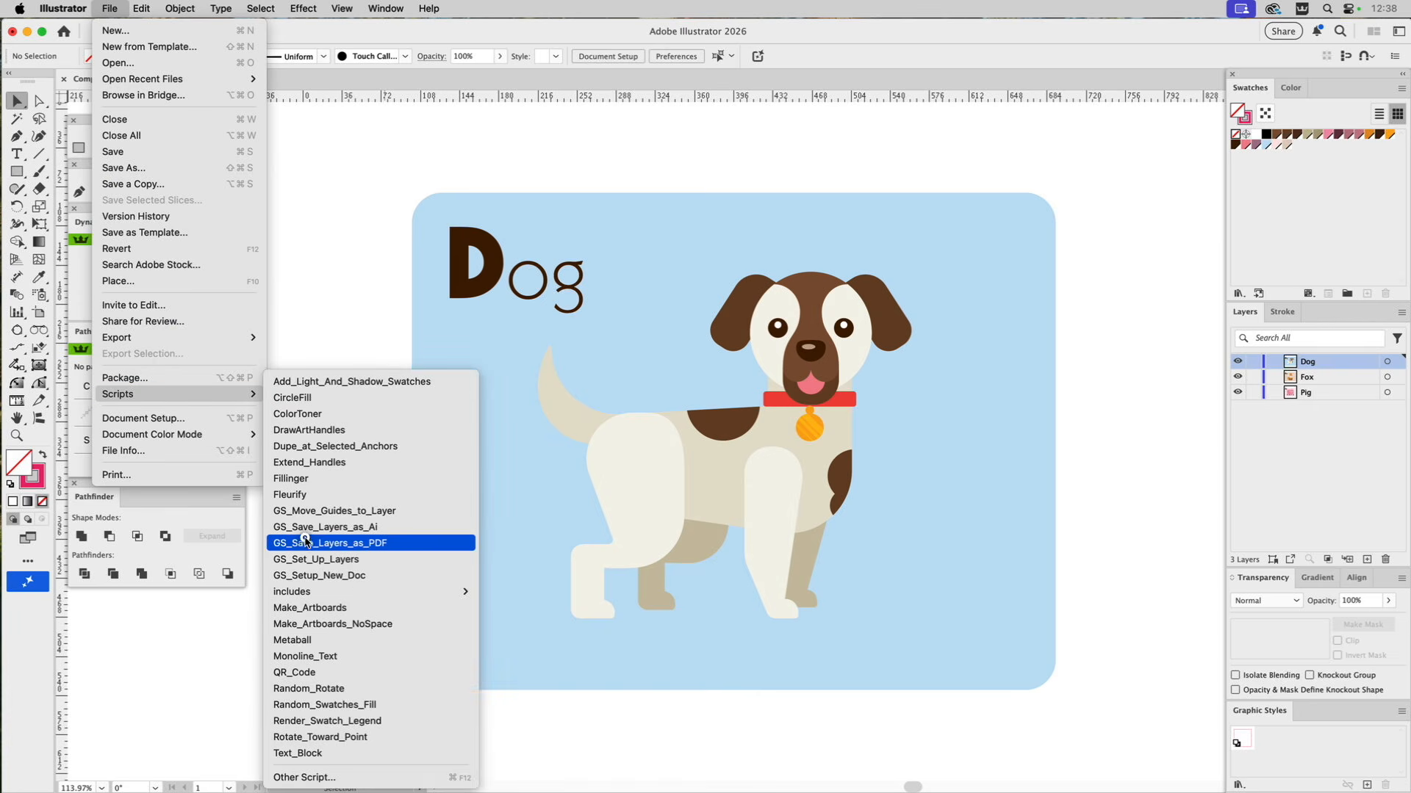
left_click(327, 550)
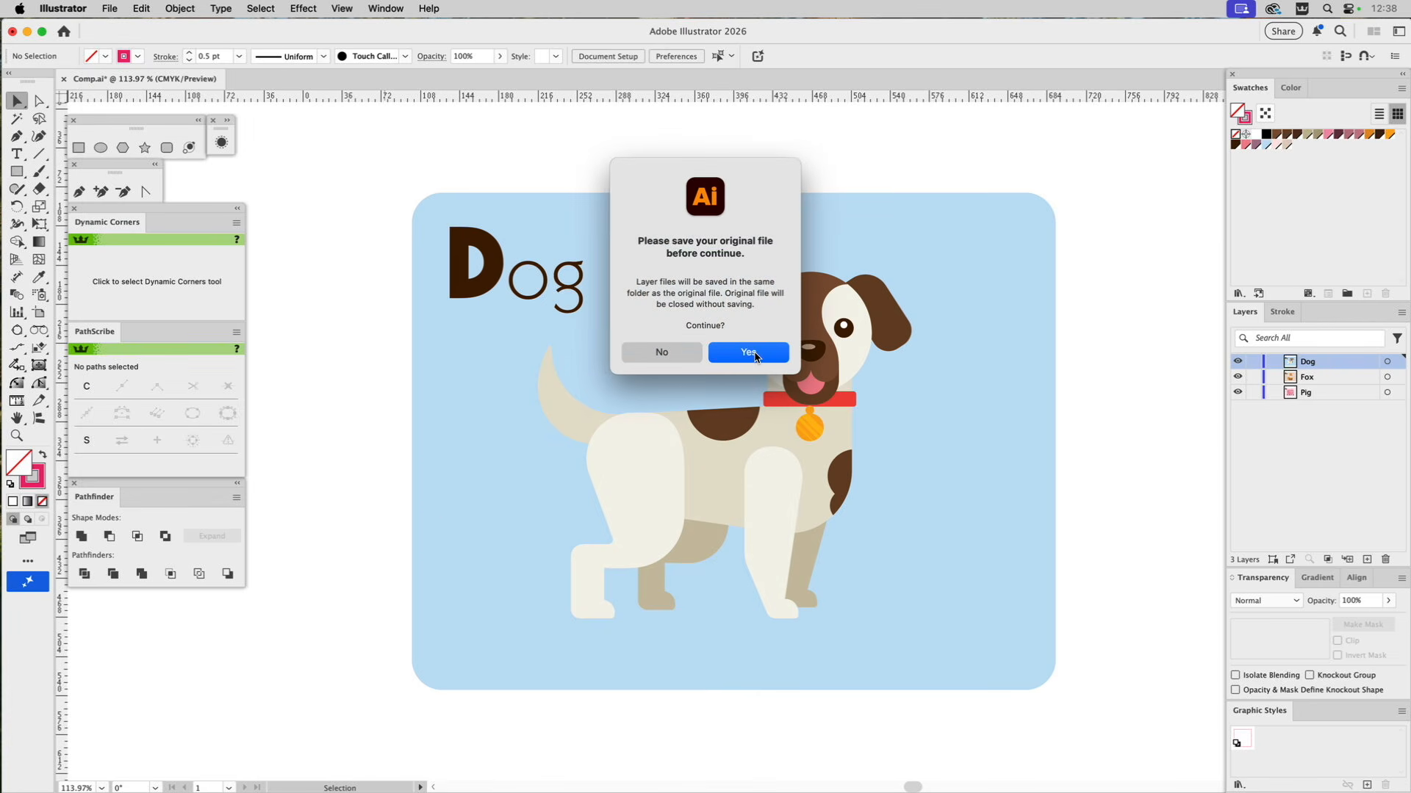
left_click(756, 355)
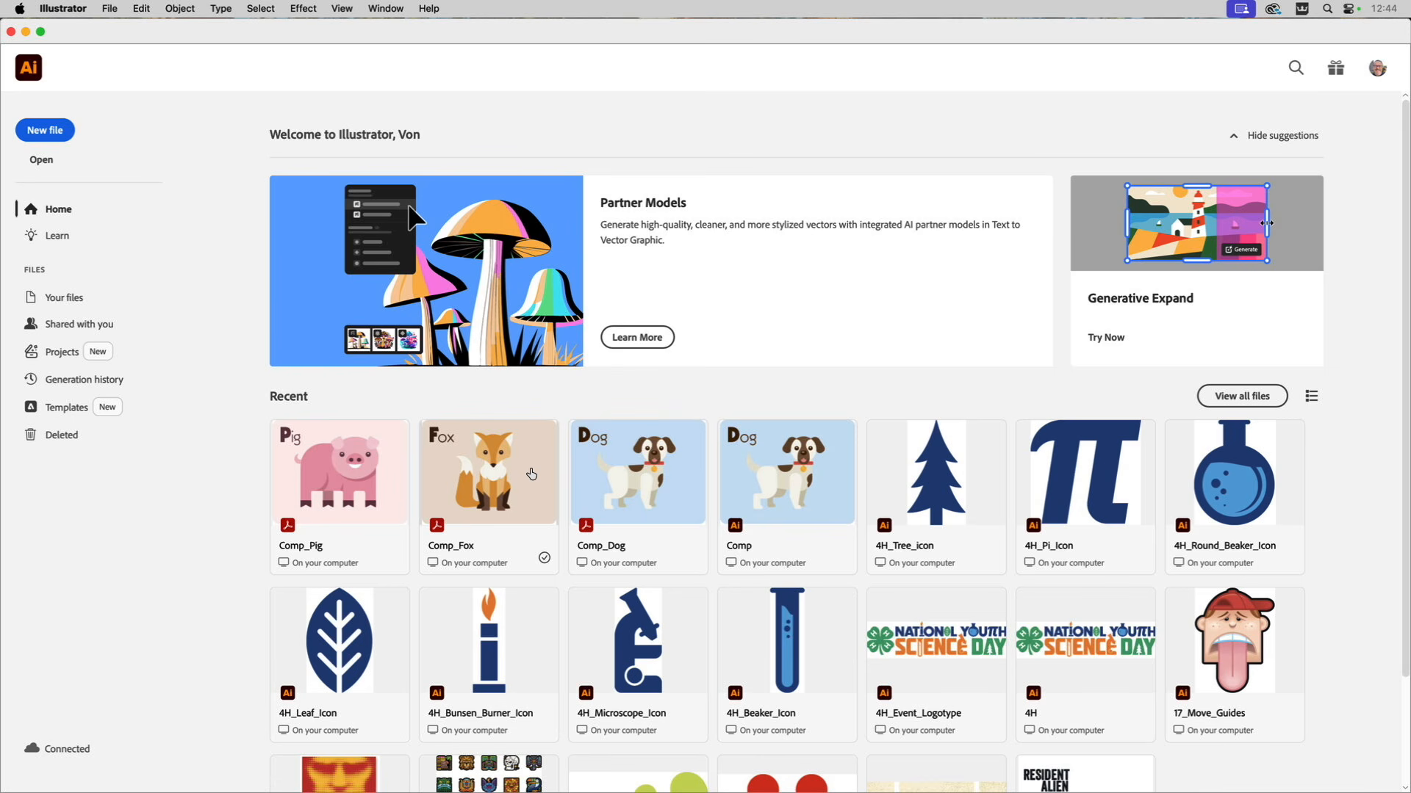
Create a new Letter document from the GS Print profile in landscape orientation, 792 by 612 pt.
left_click(110, 9)
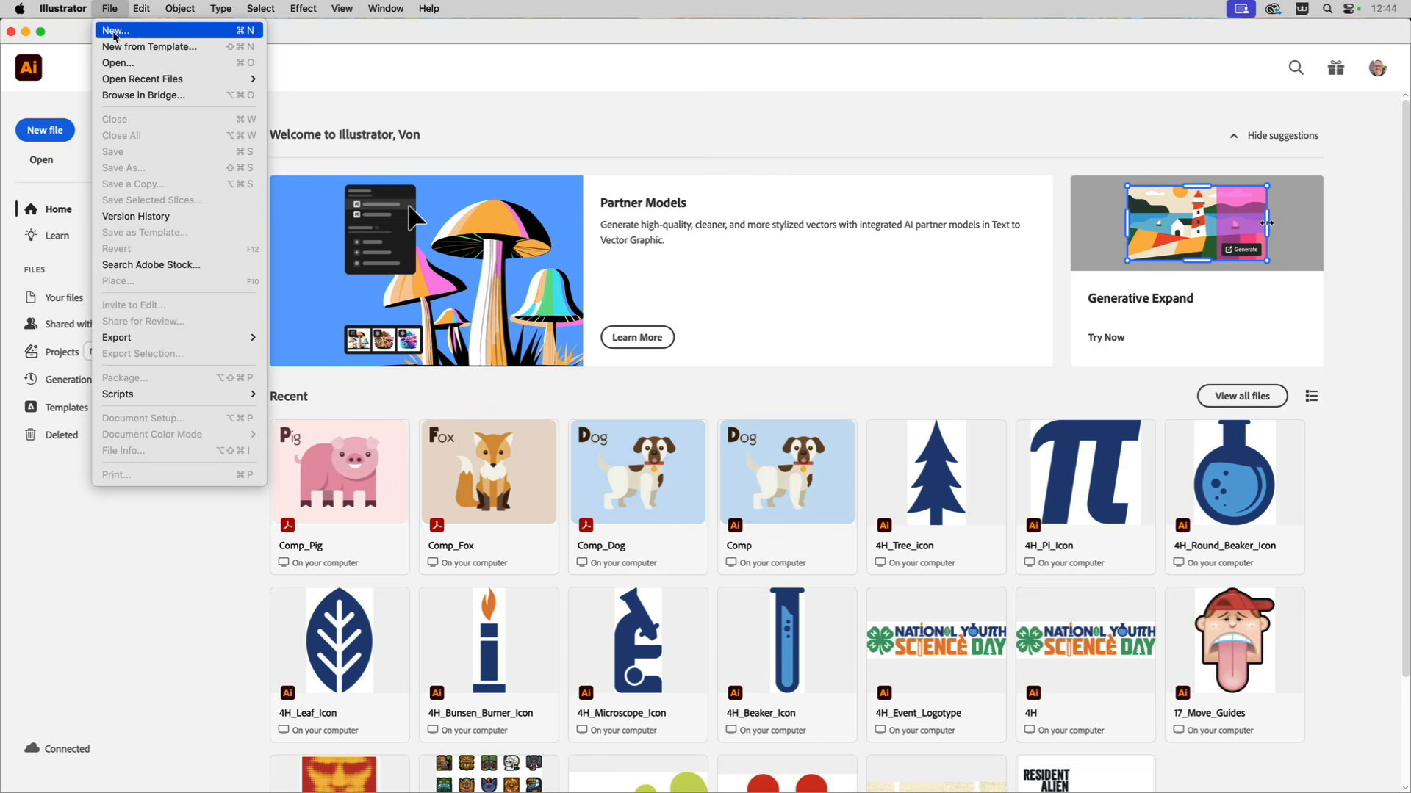
left_click(115, 34)
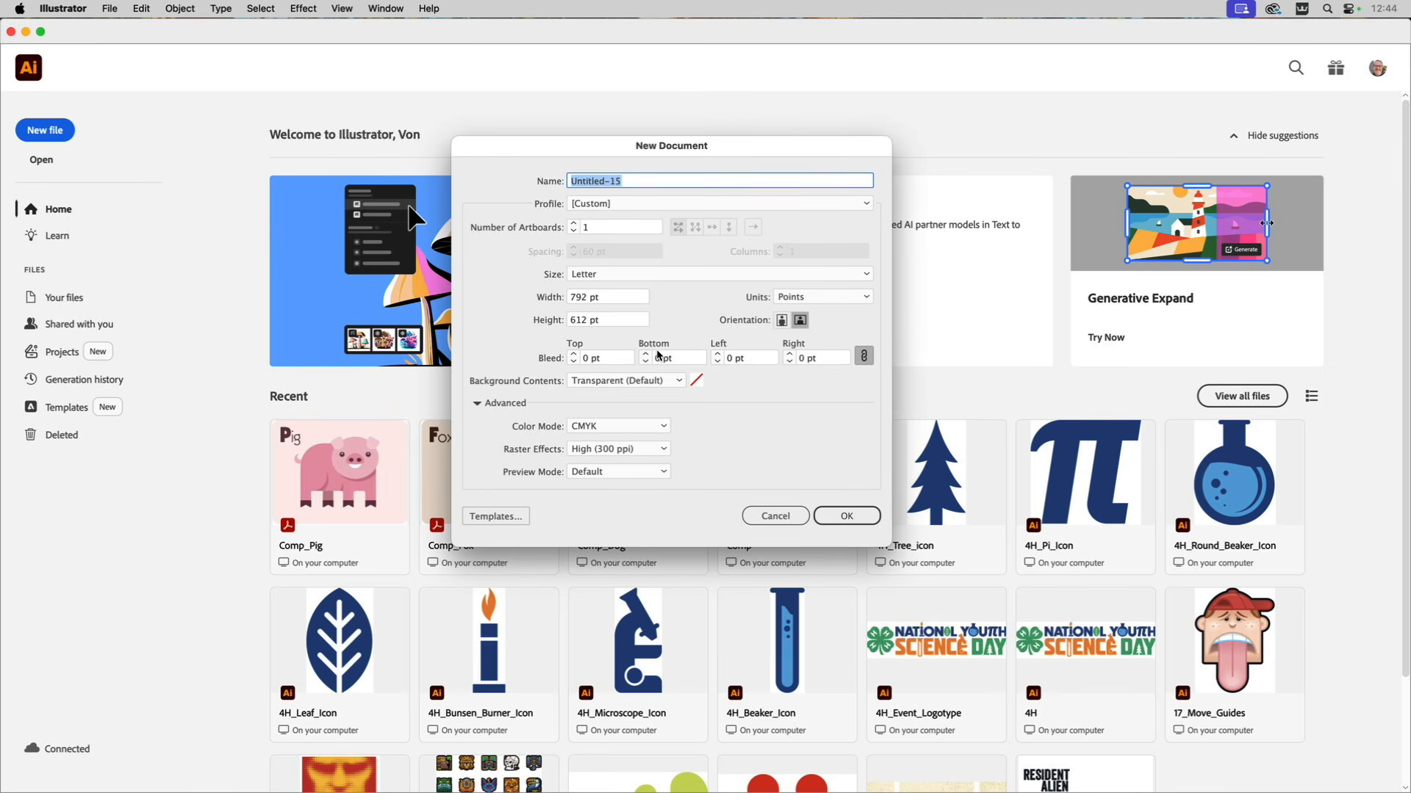
left_click(620, 200)
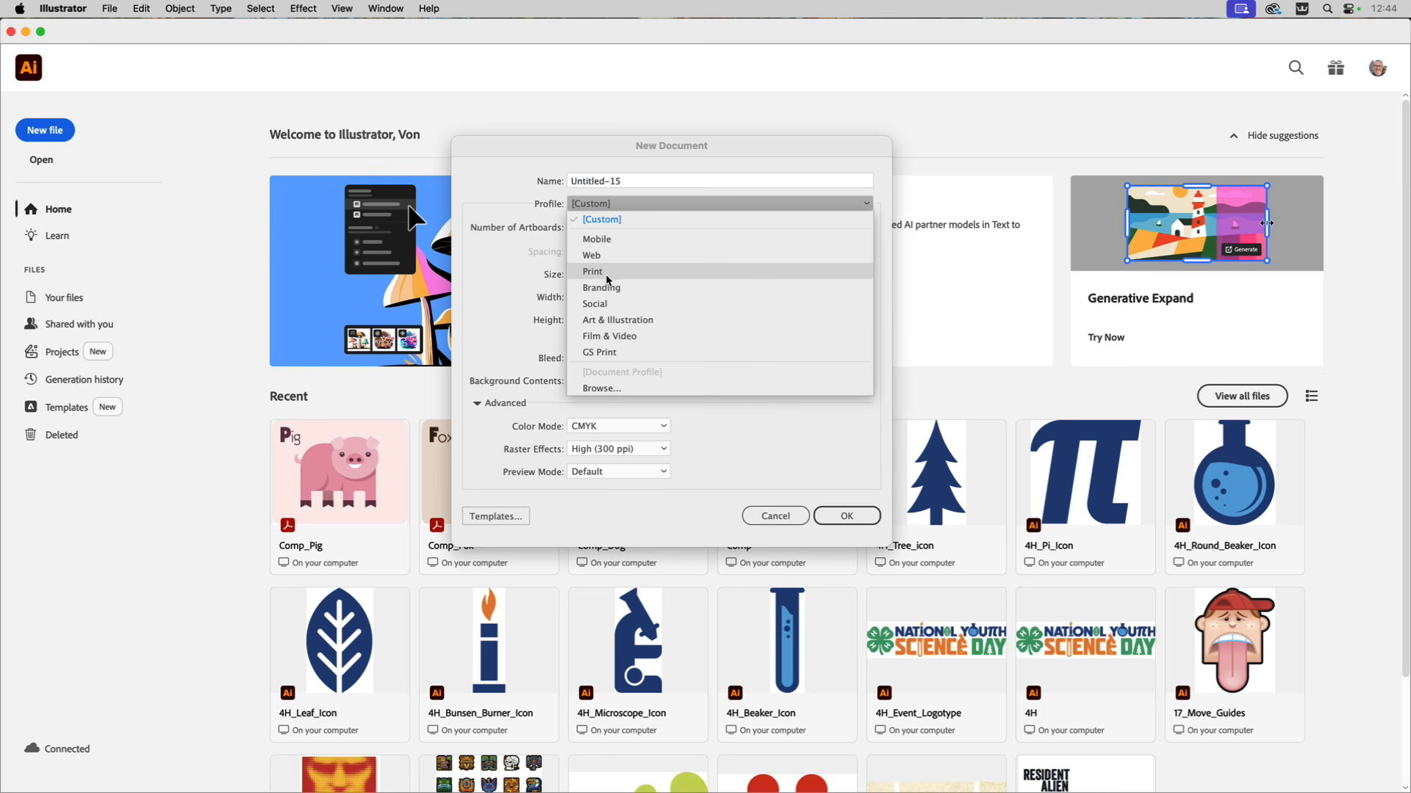
left_click(601, 353)
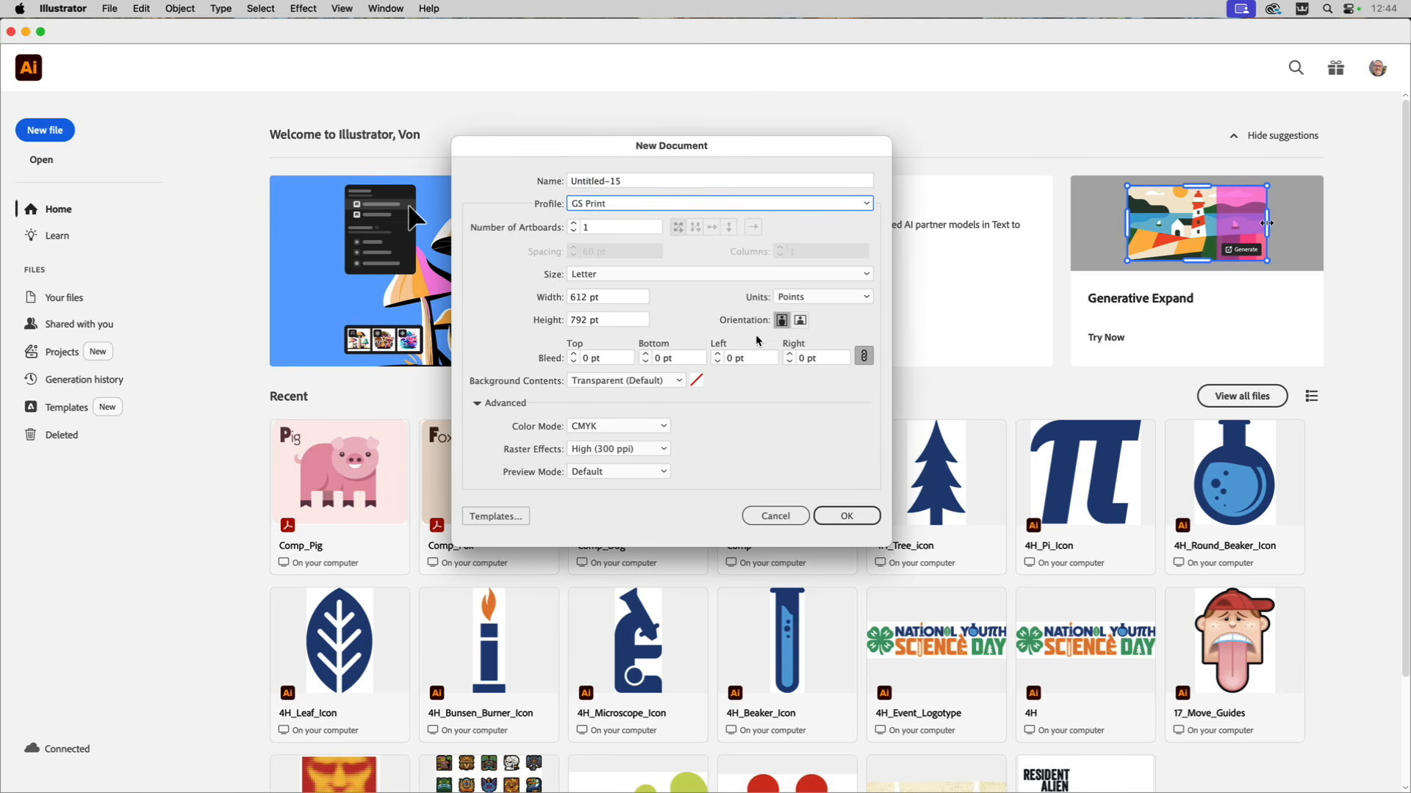
left_click(800, 322)
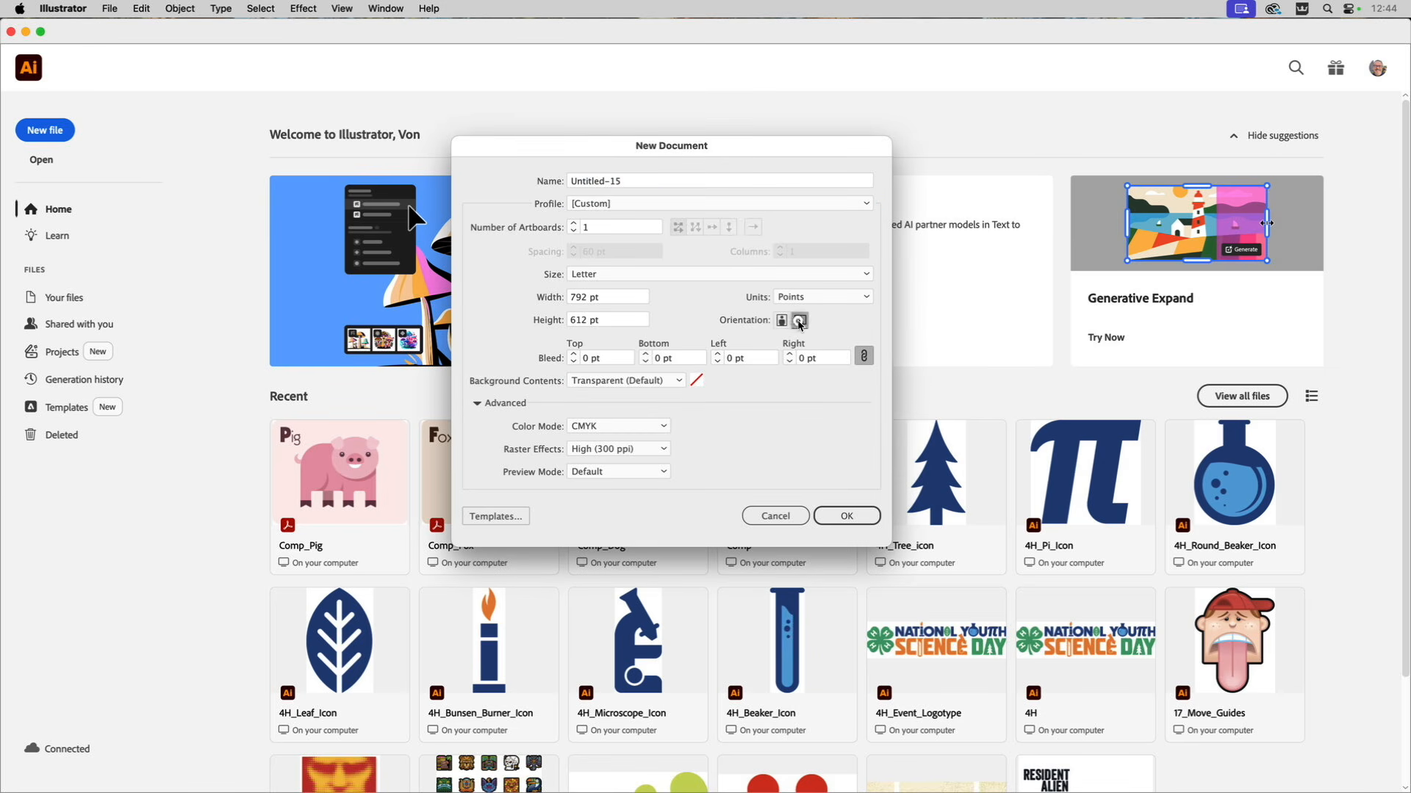
left_click(837, 515)
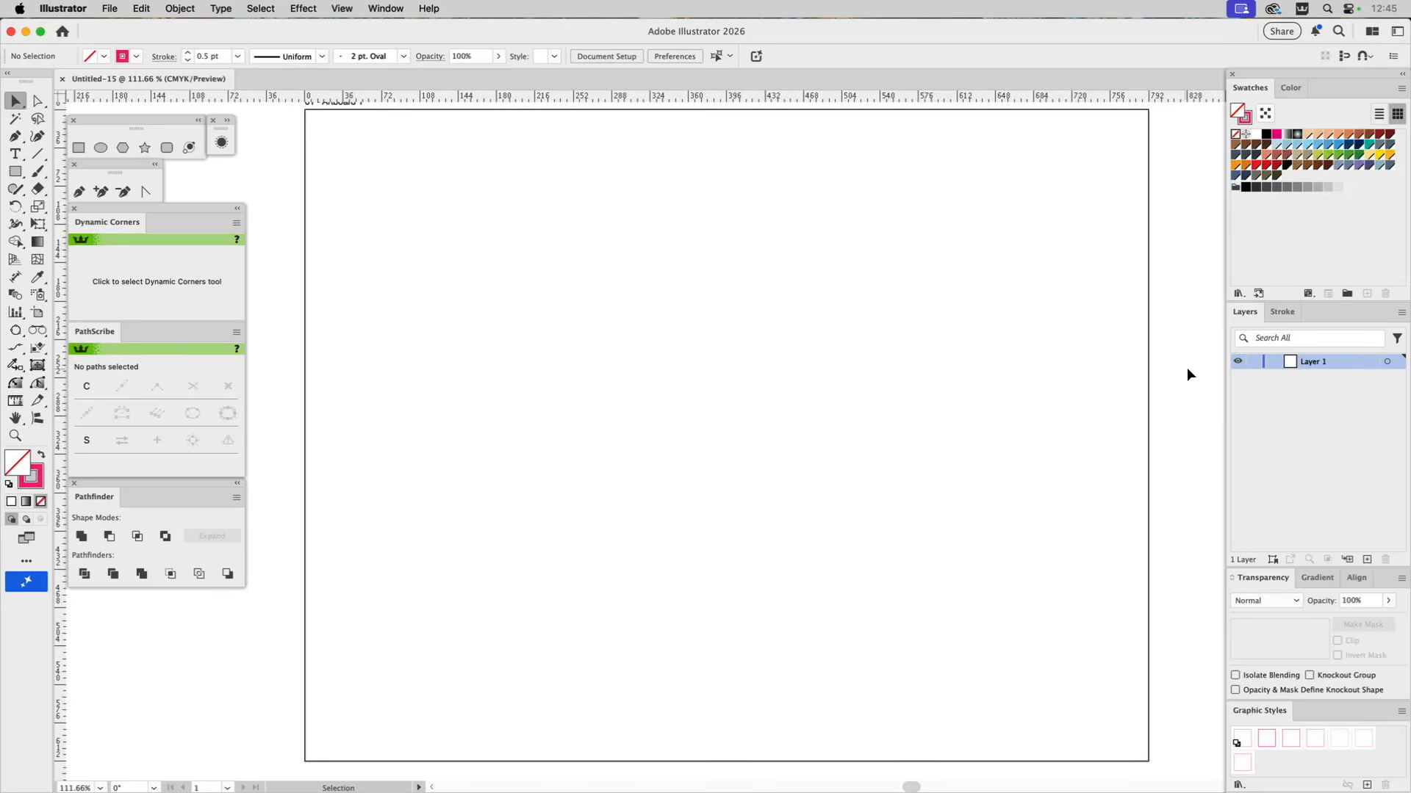
Place Sketch.tif on the artboard at its original size and deselect it.
left_click(112, 7)
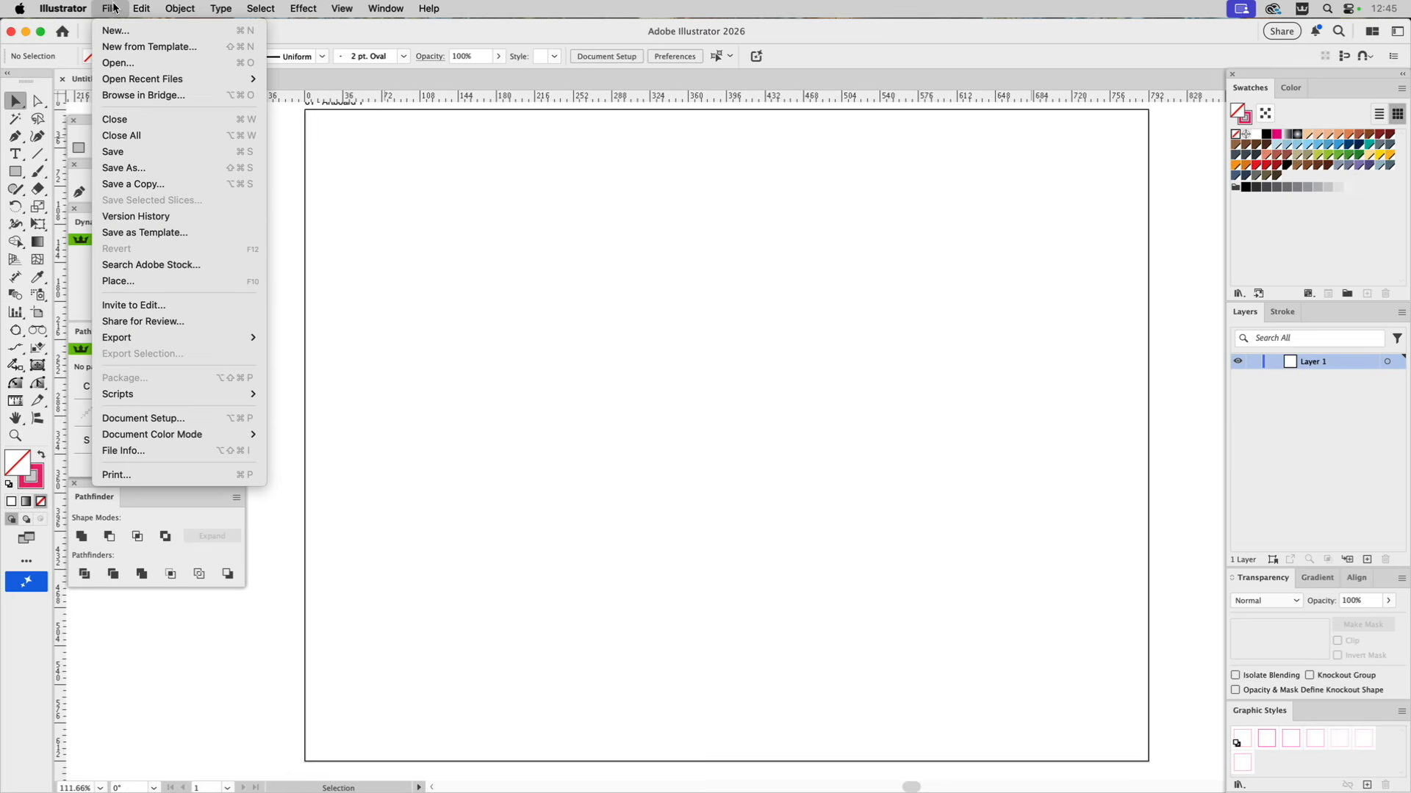
left_click(248, 287)
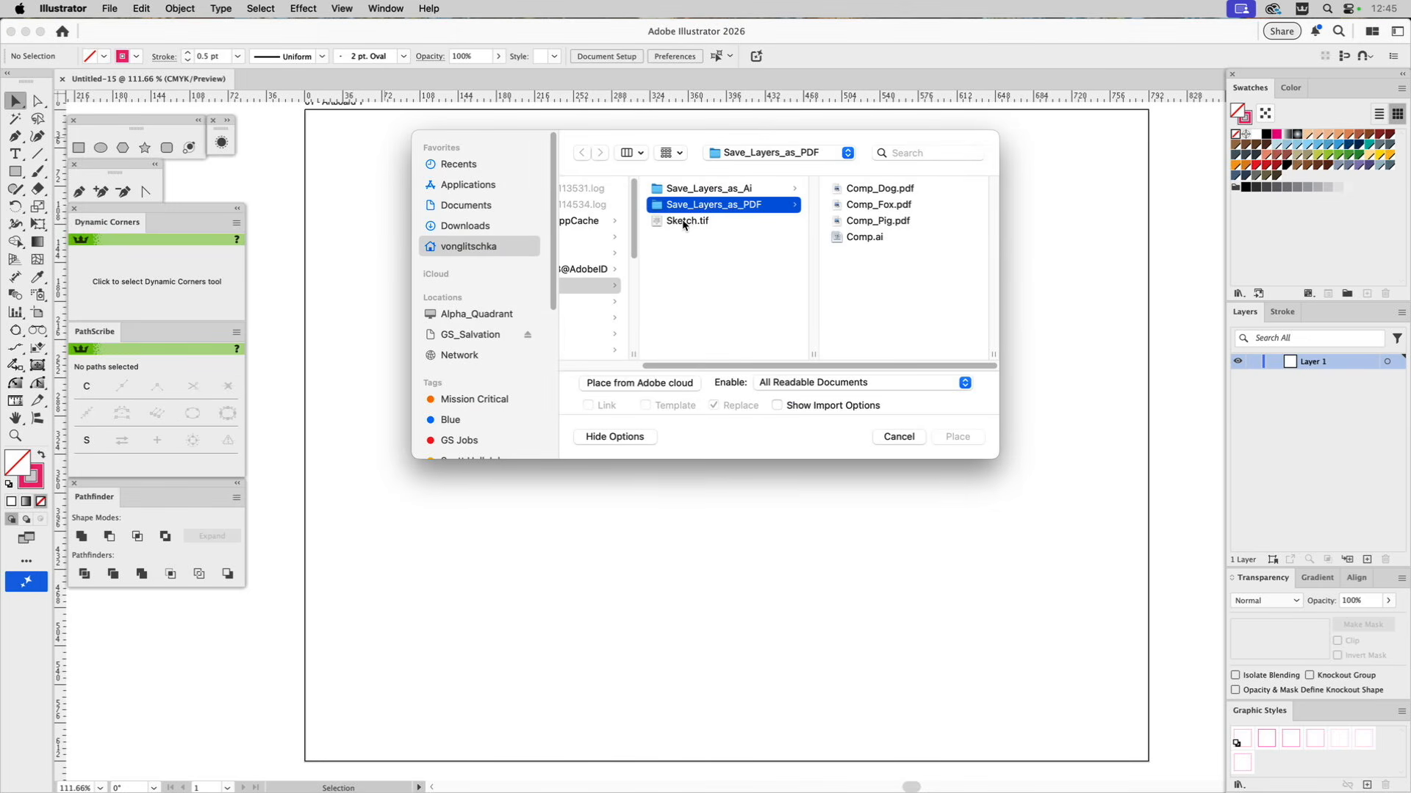
left_click(675, 222)
left_click(954, 437)
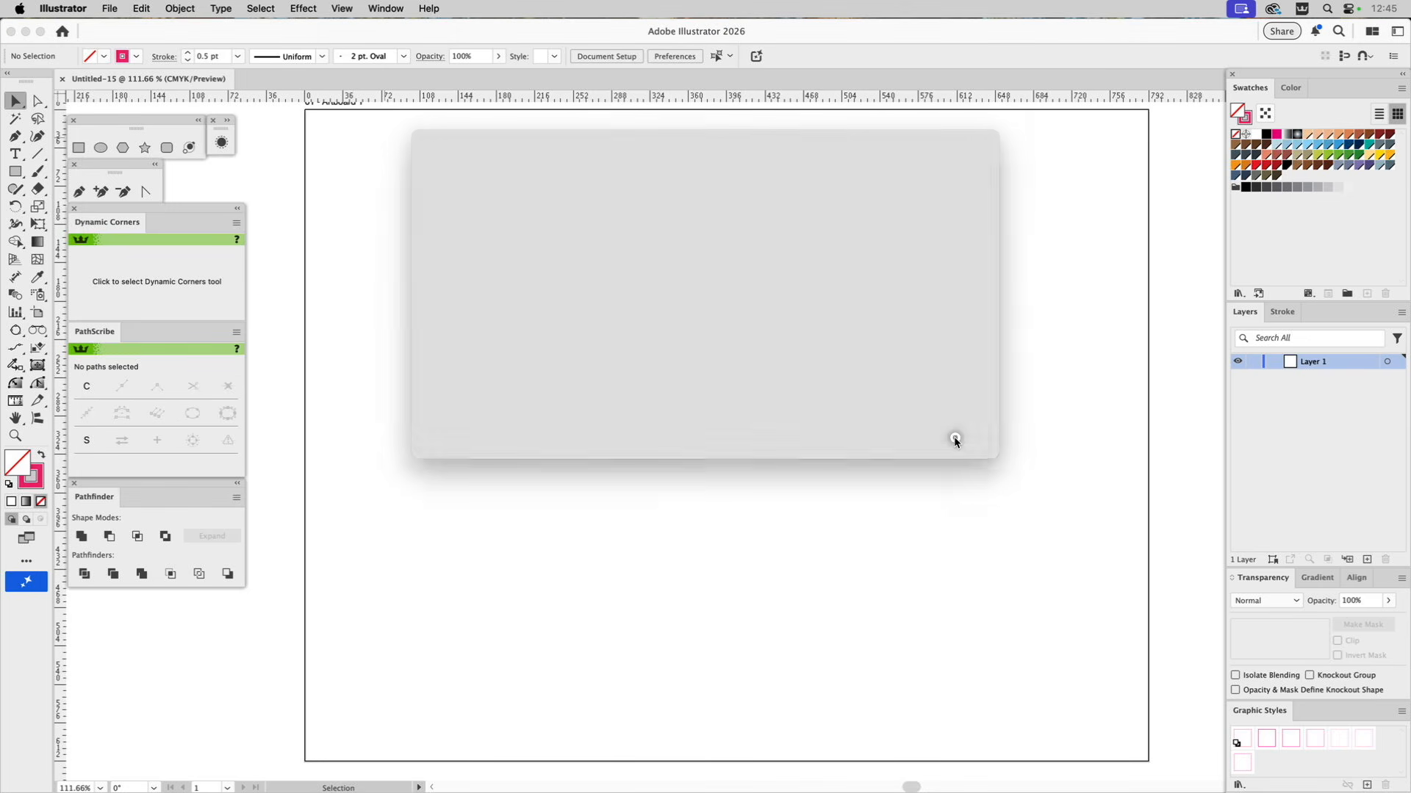
left_click(615, 283)
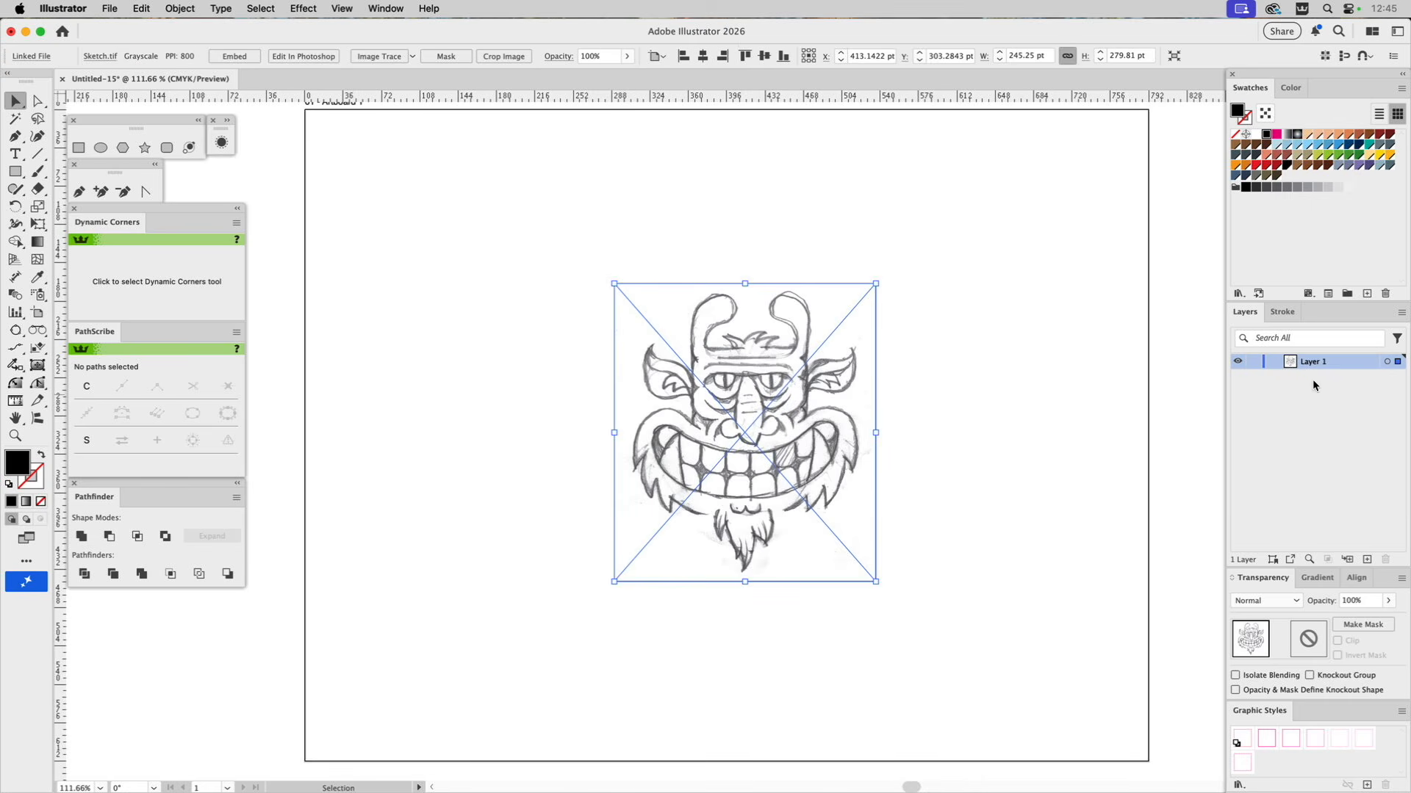
left_click(945, 285)
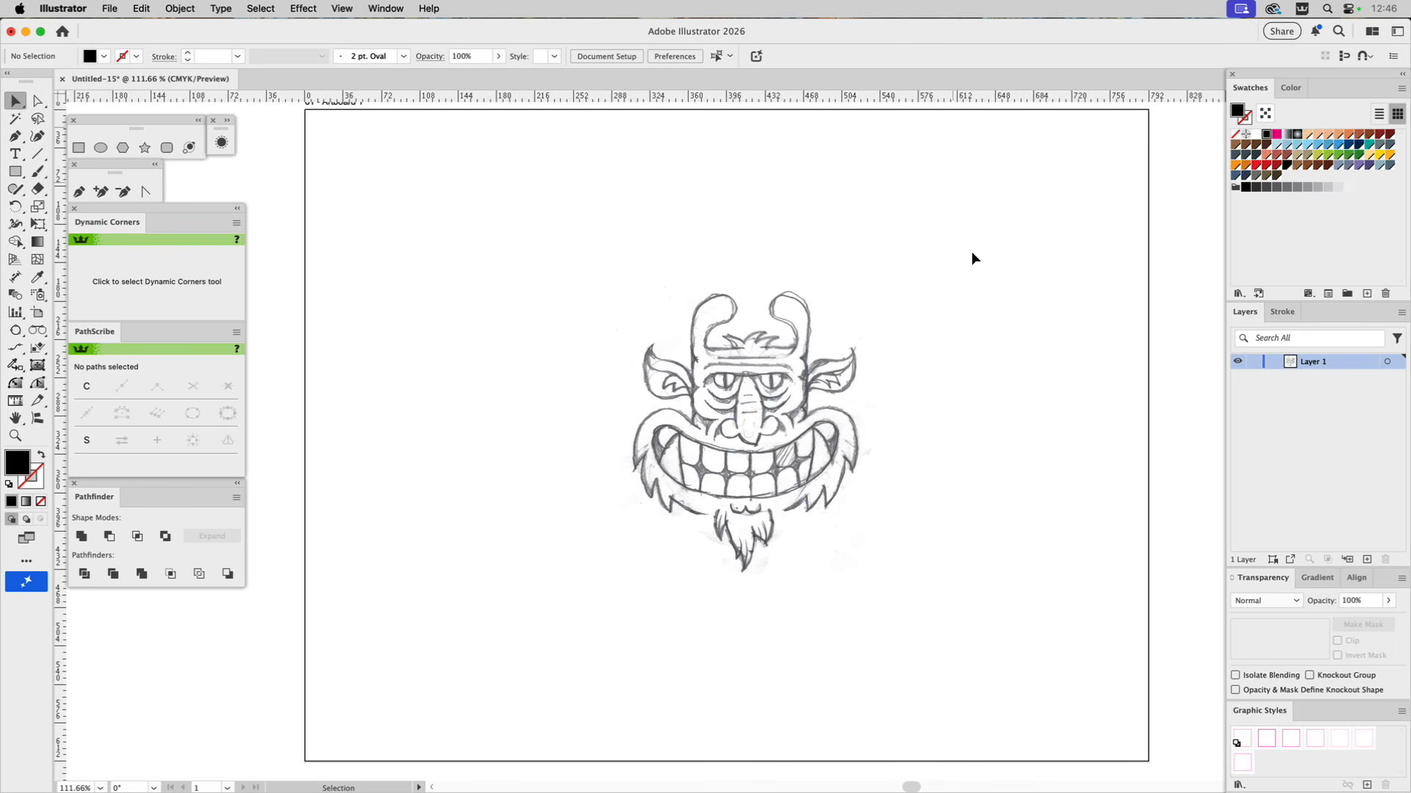
Run the GS_Set_Up_Layers script, lock the Sketch layer and make the Build layer active.
left_click(109, 9)
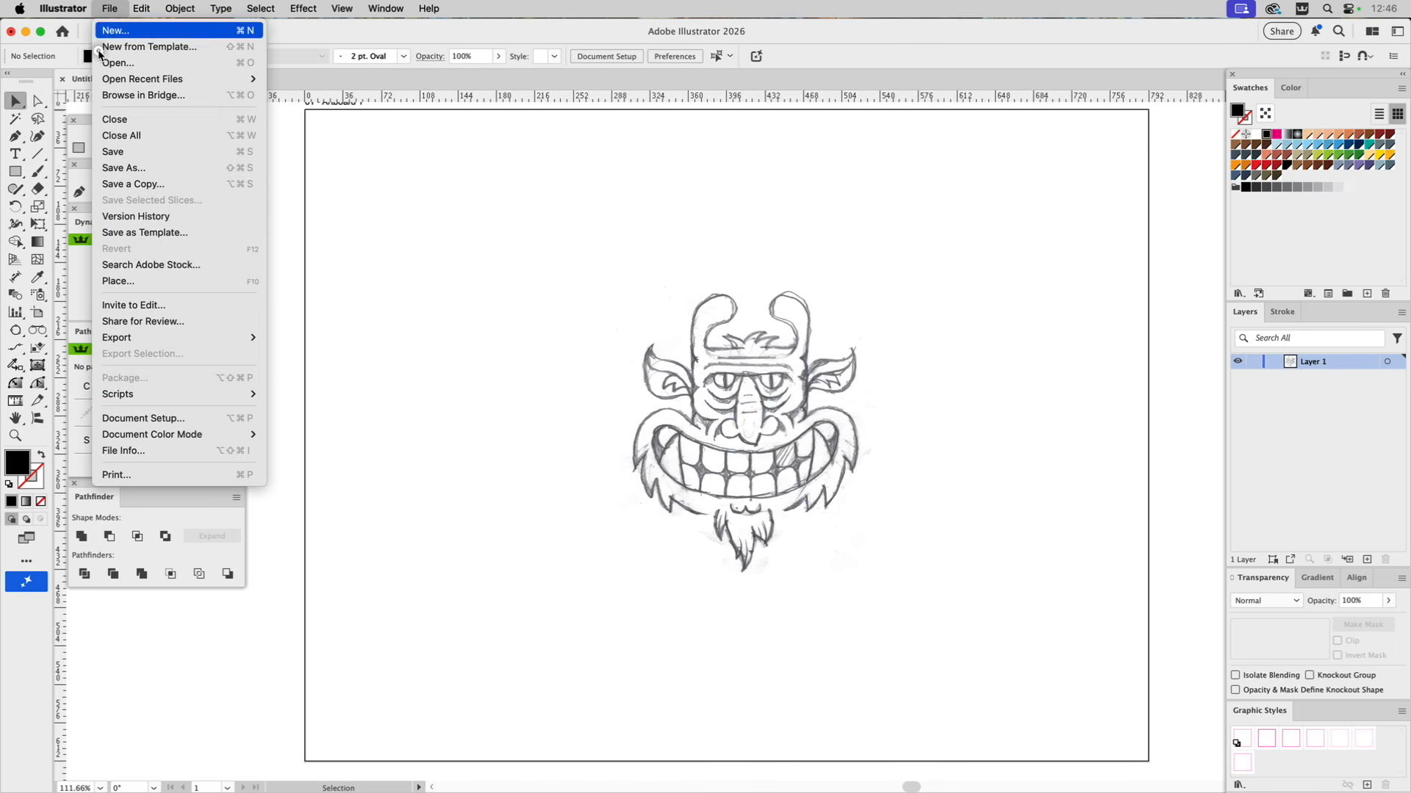
mouse_move(110, 394)
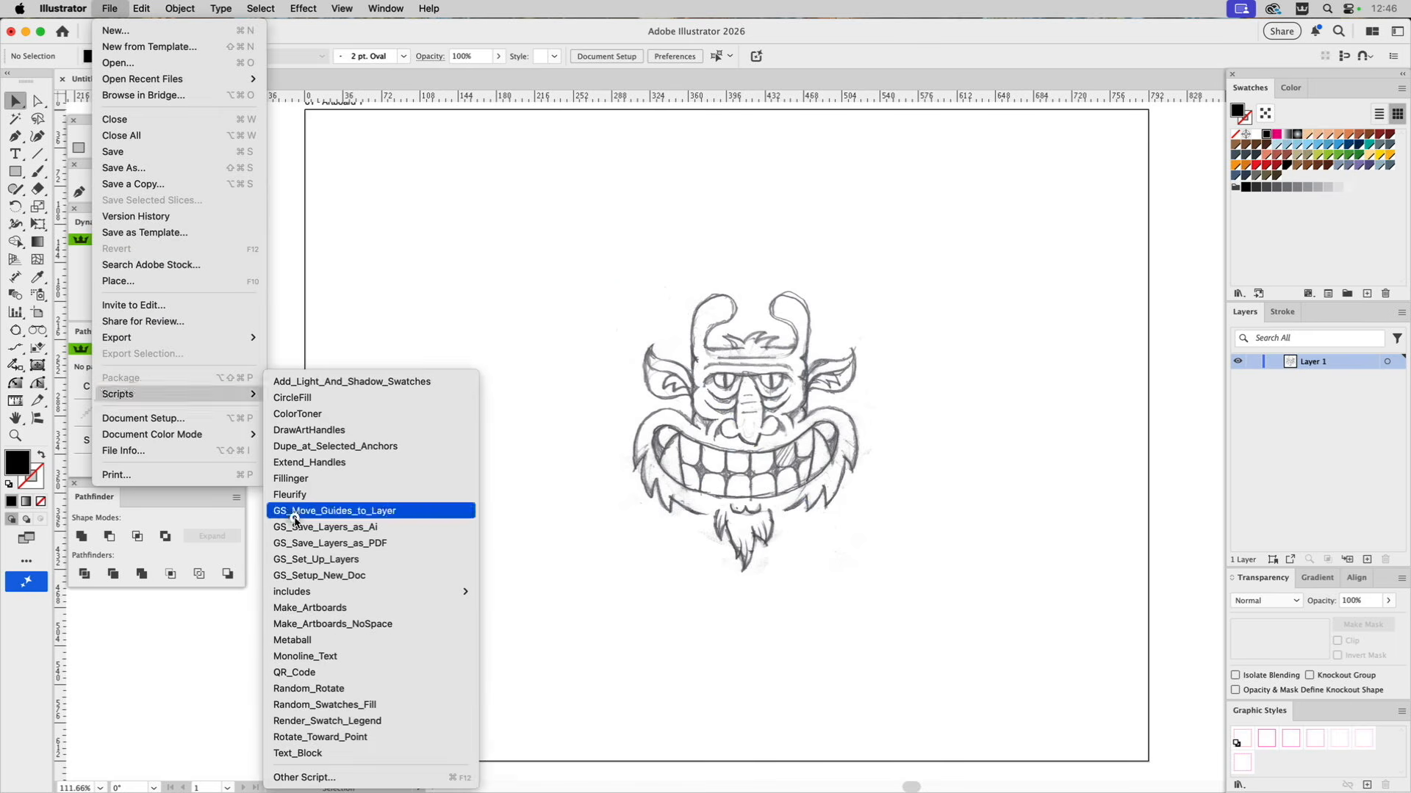
left_click(301, 560)
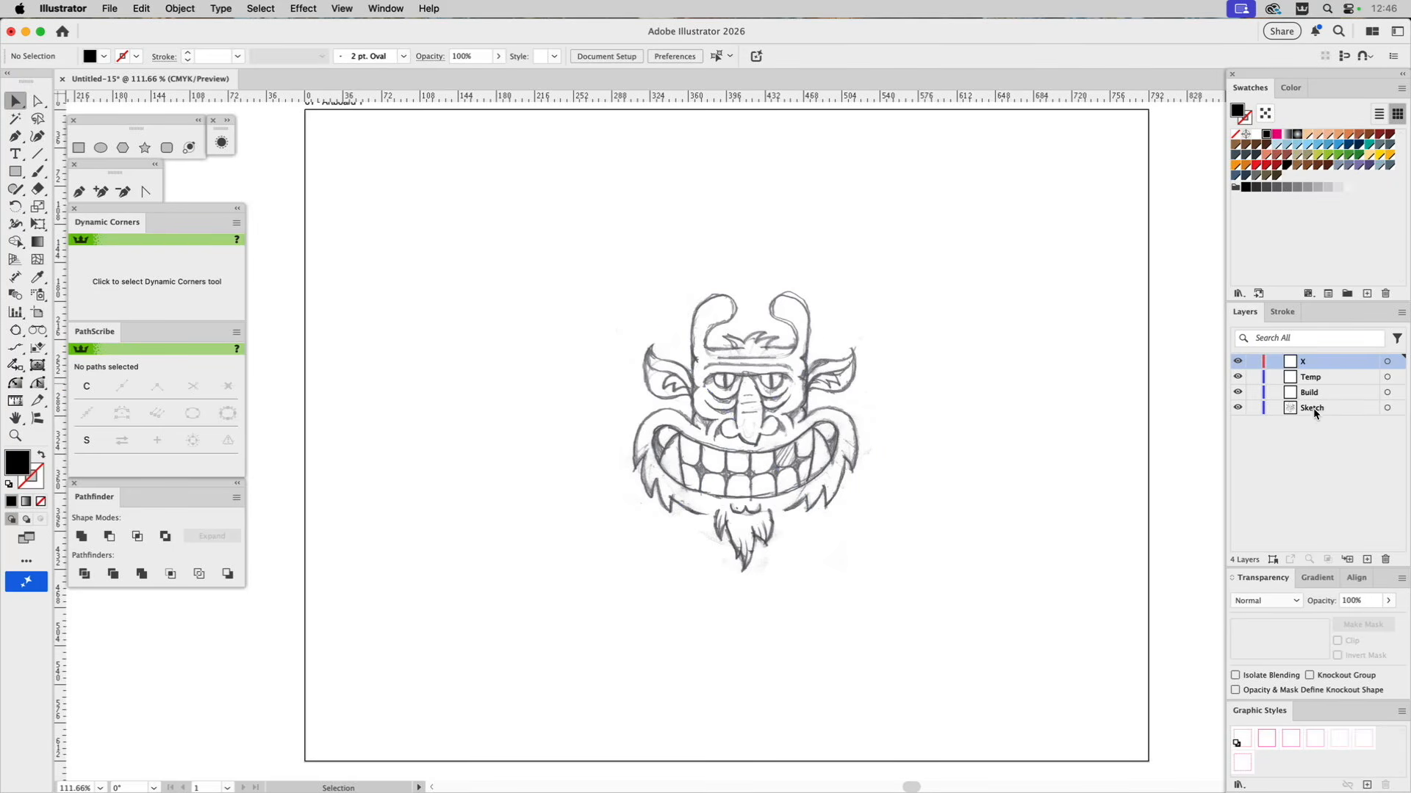
left_click(1251, 408)
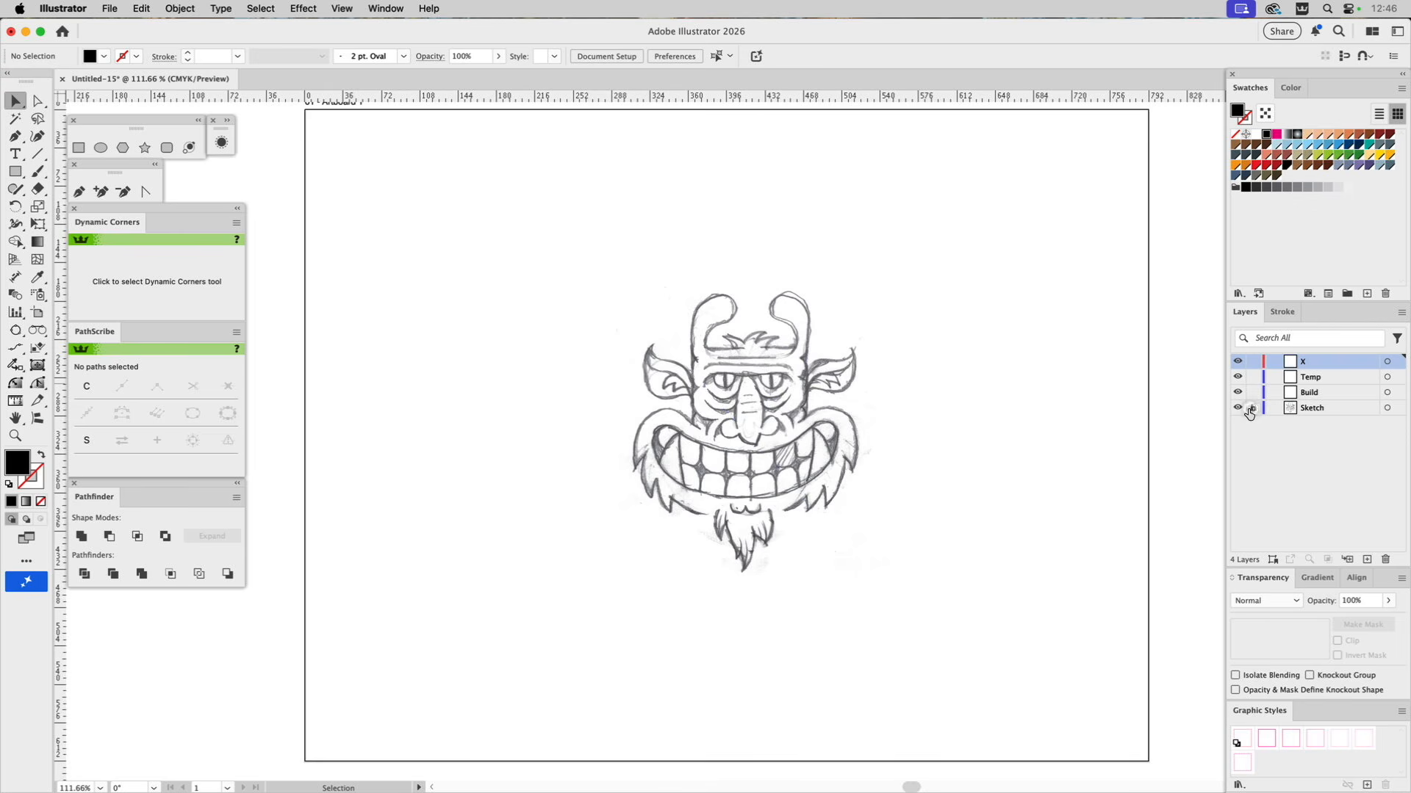
left_click(1302, 393)
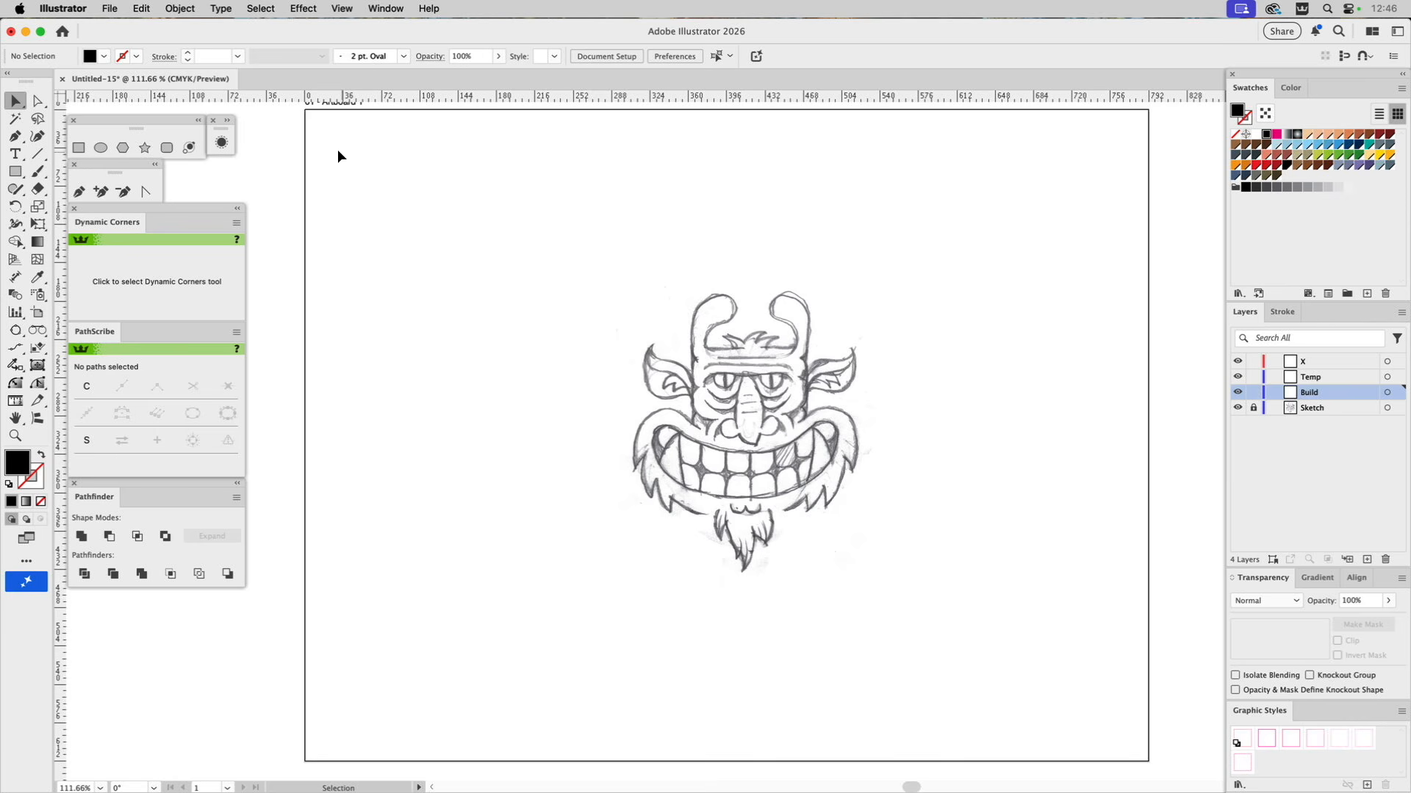
Close the untitled document without saving and generate a ready-made new document with the GS_Setup_New_Doc script.
left_click(62, 78)
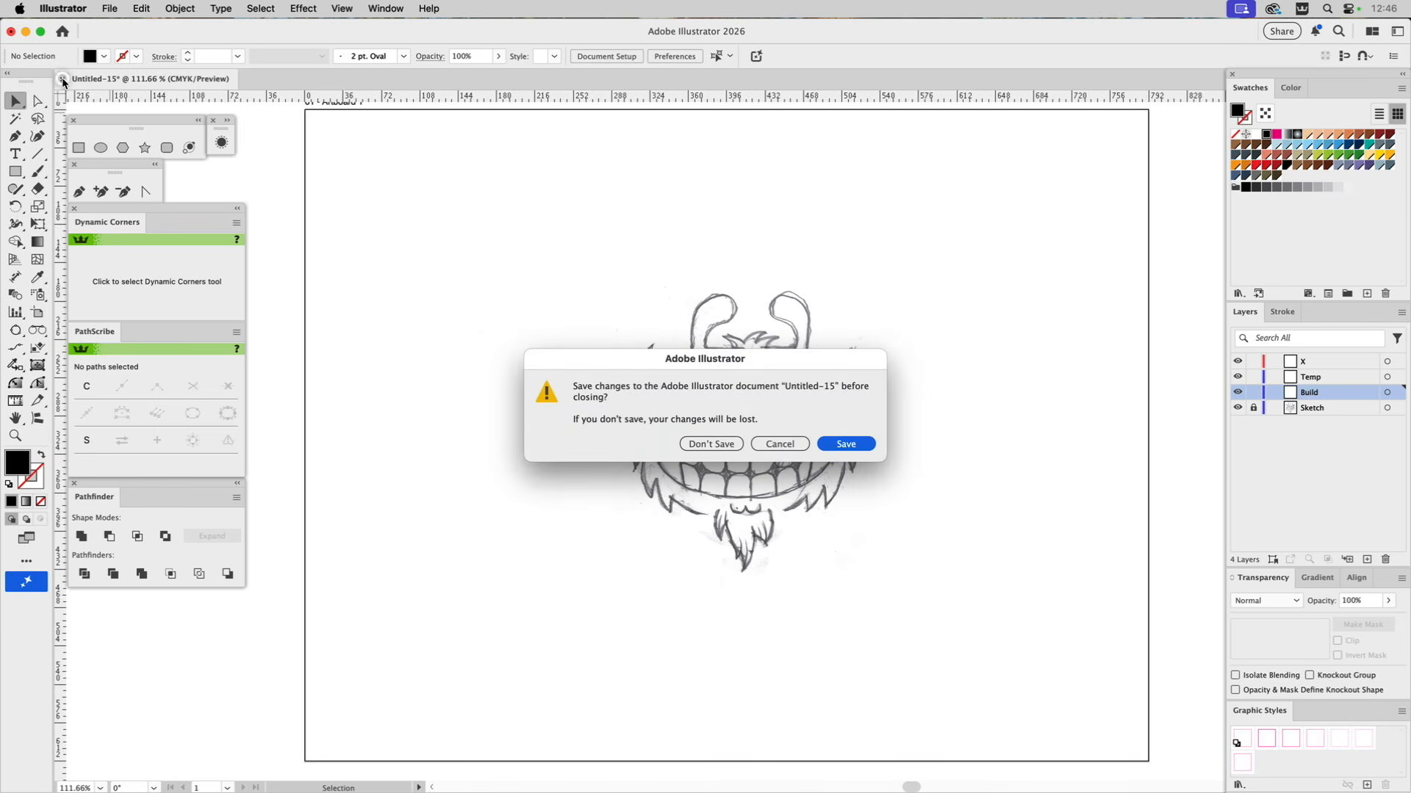
left_click(692, 444)
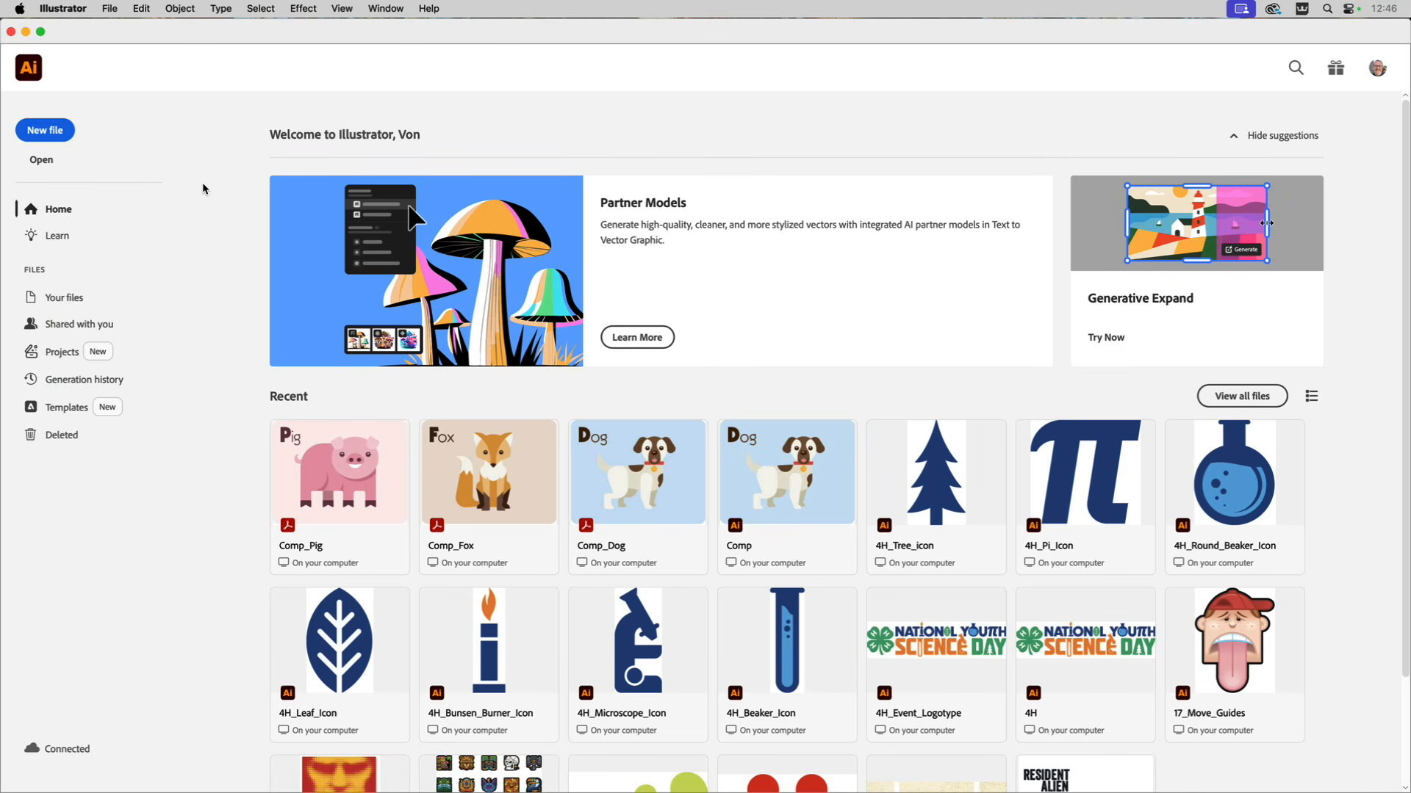
left_click(109, 12)
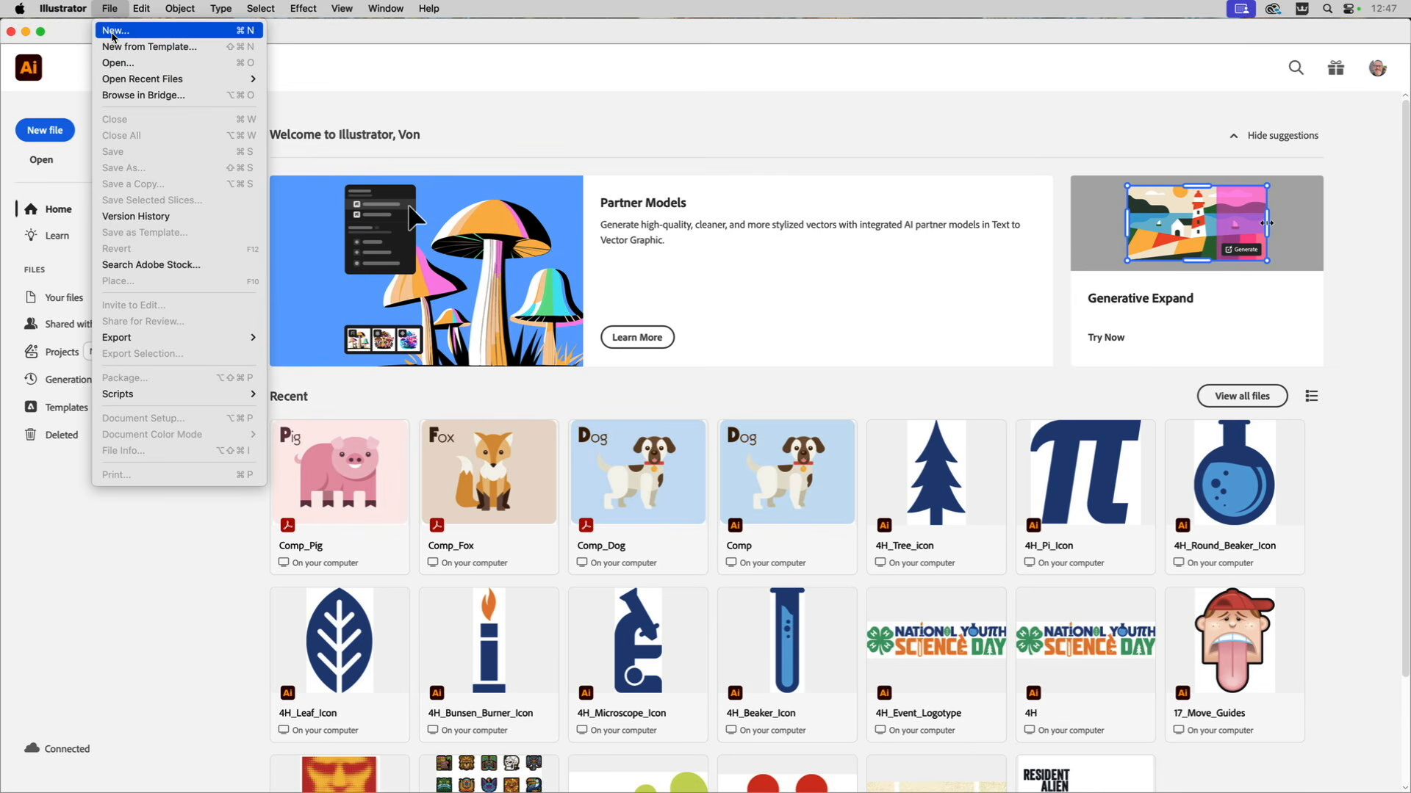
mouse_move(142, 396)
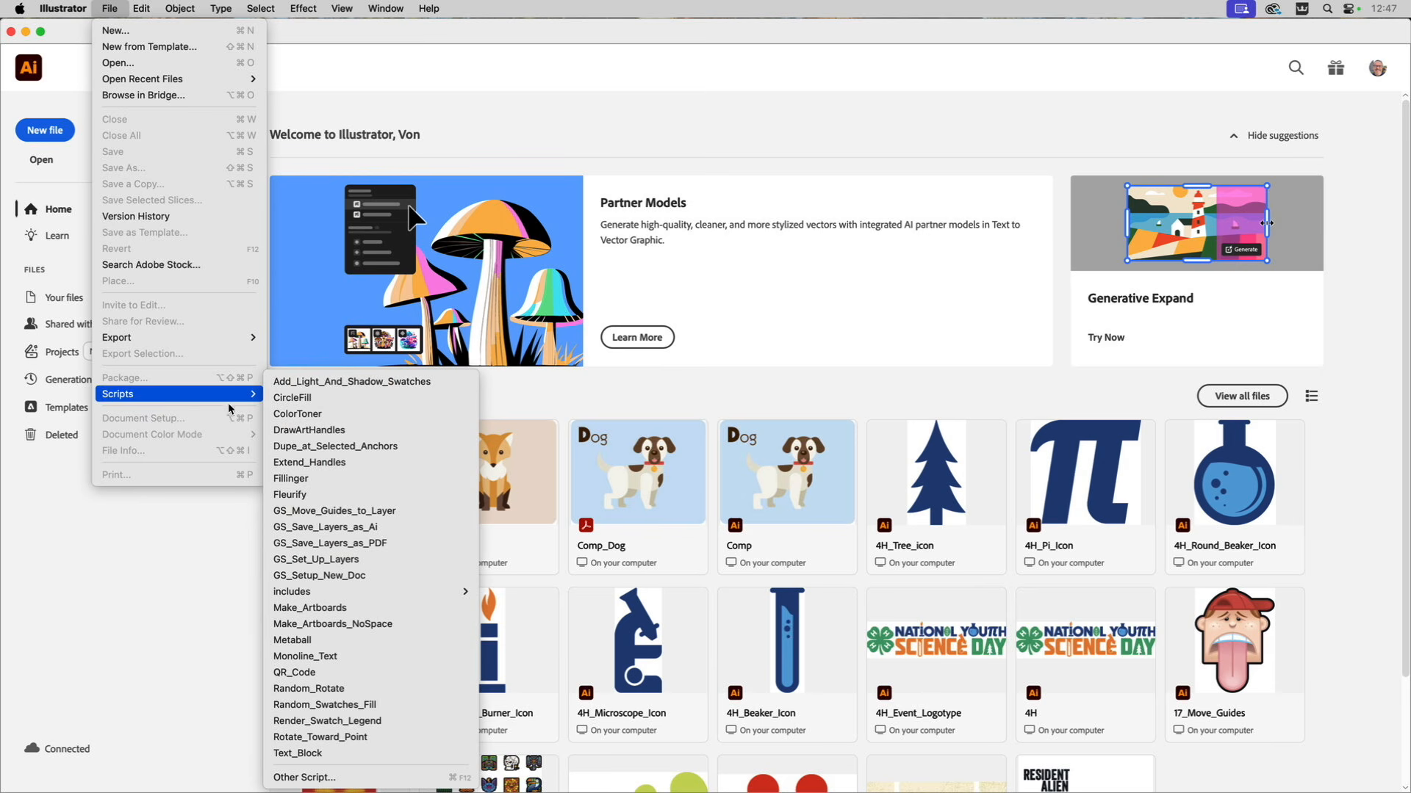
left_click(338, 576)
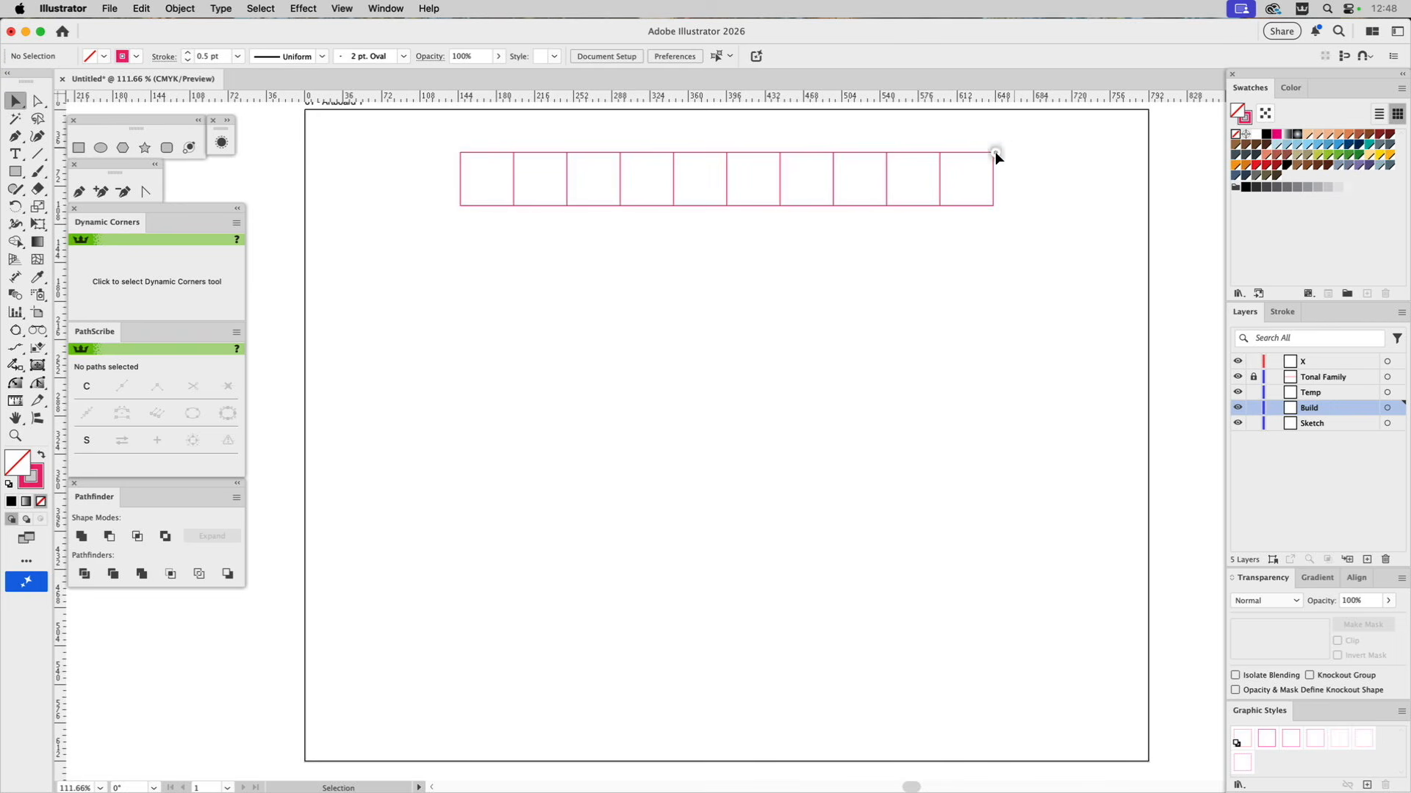
Unlock the Tonal Family layer, select the last square of its swatch row and deselect it again.
left_click(1254, 377)
left_click(983, 178)
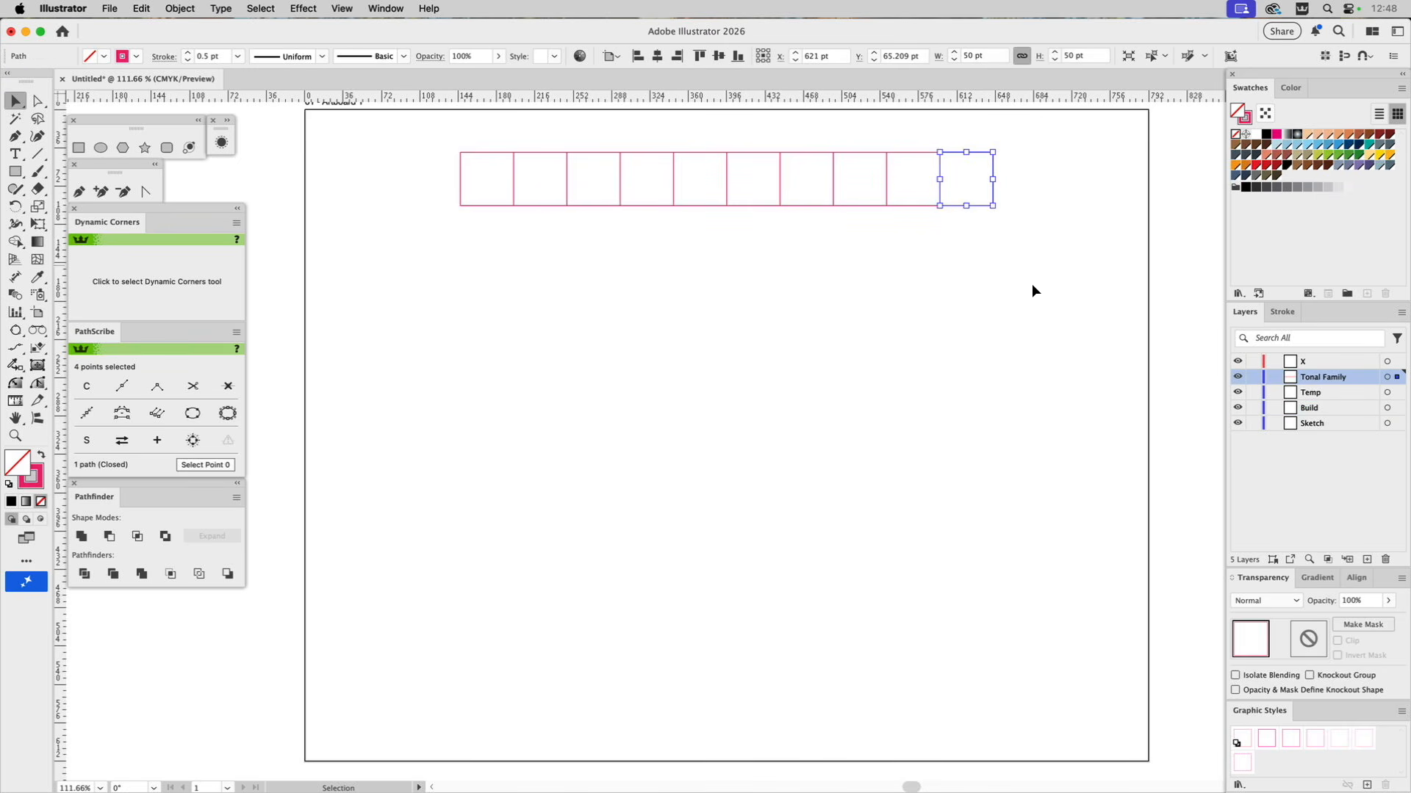
left_click(1025, 347)
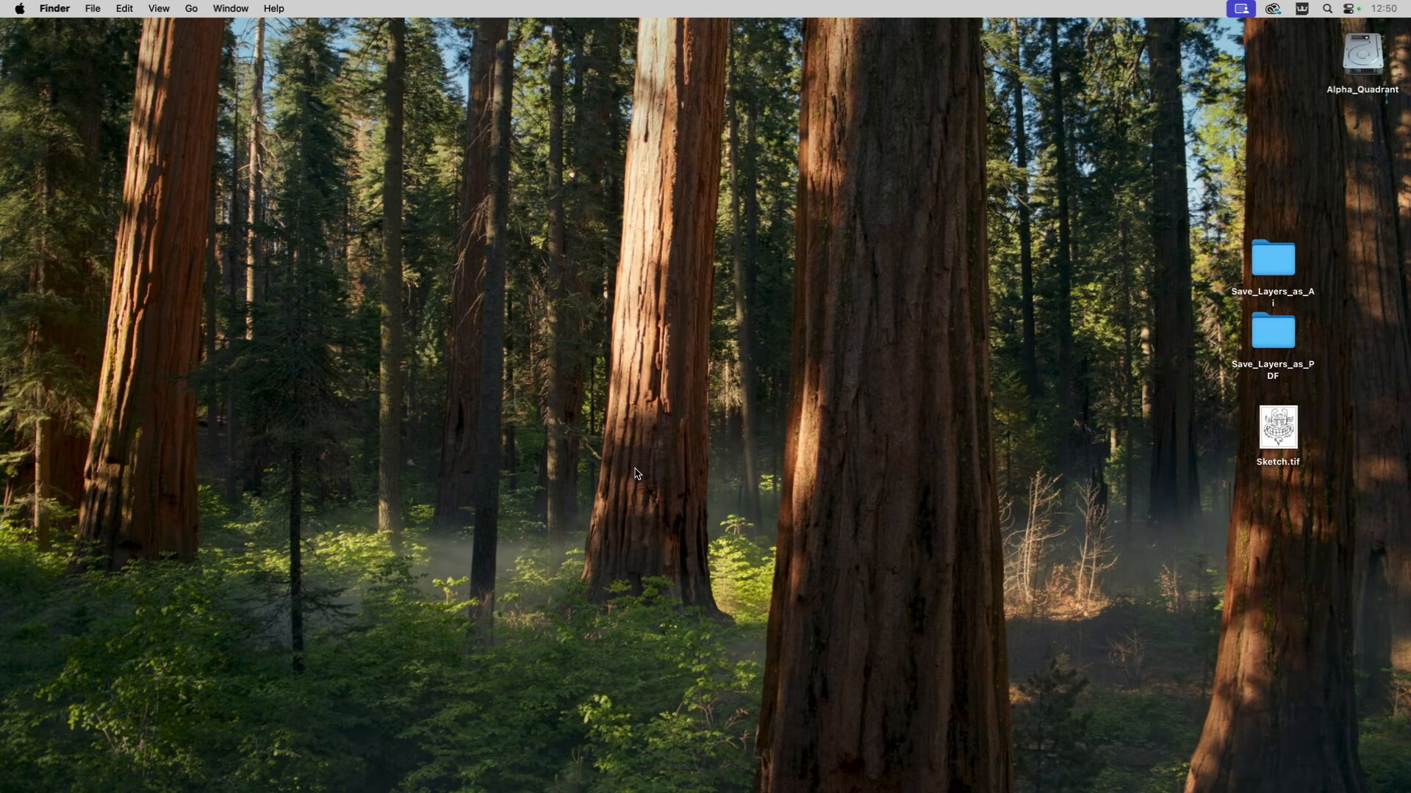
In Finder, preview 4H.ai in the Save_Layers_as_Ai folder, then move it and the desktop's Sketch.tif to the trash.
double_click(1273, 269)
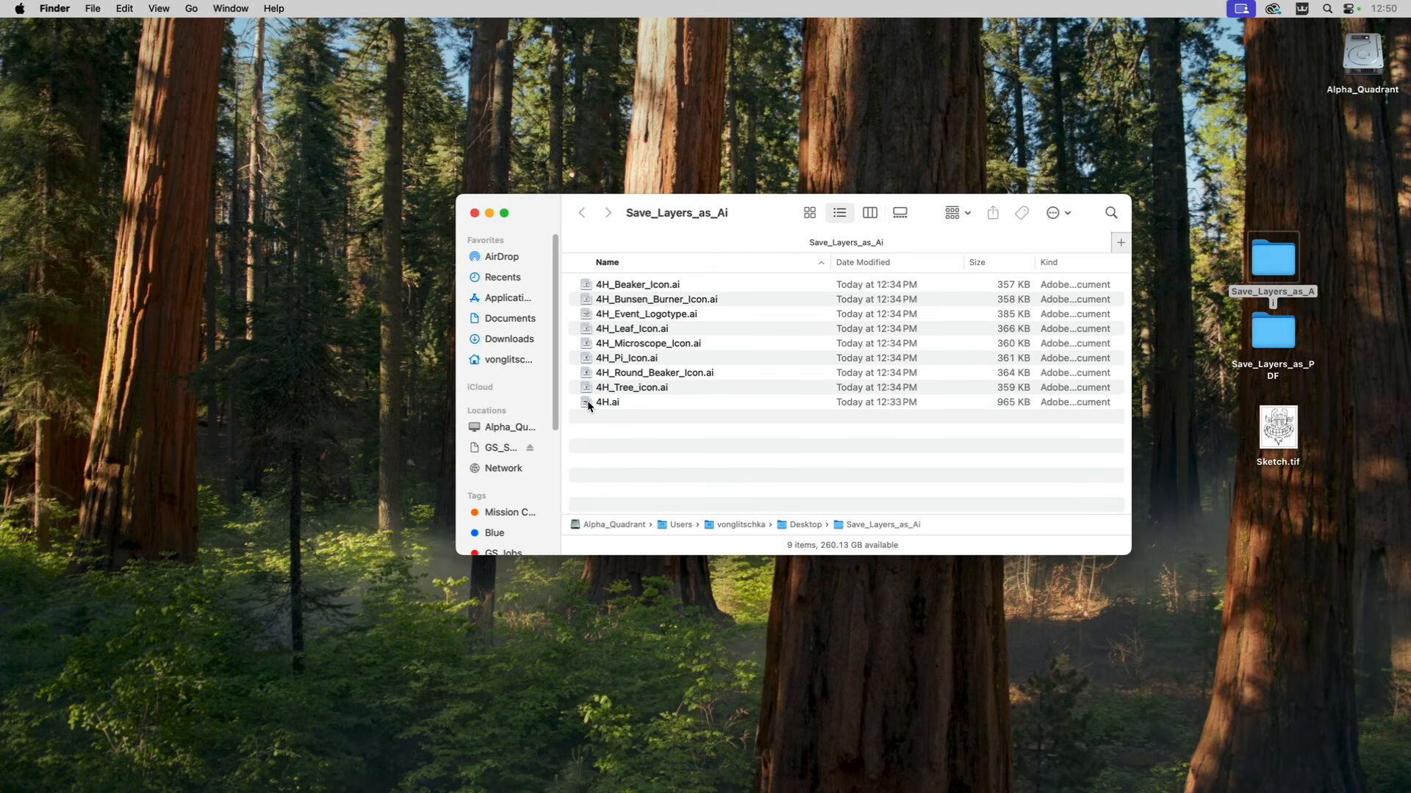
left_click(588, 402)
key("space")
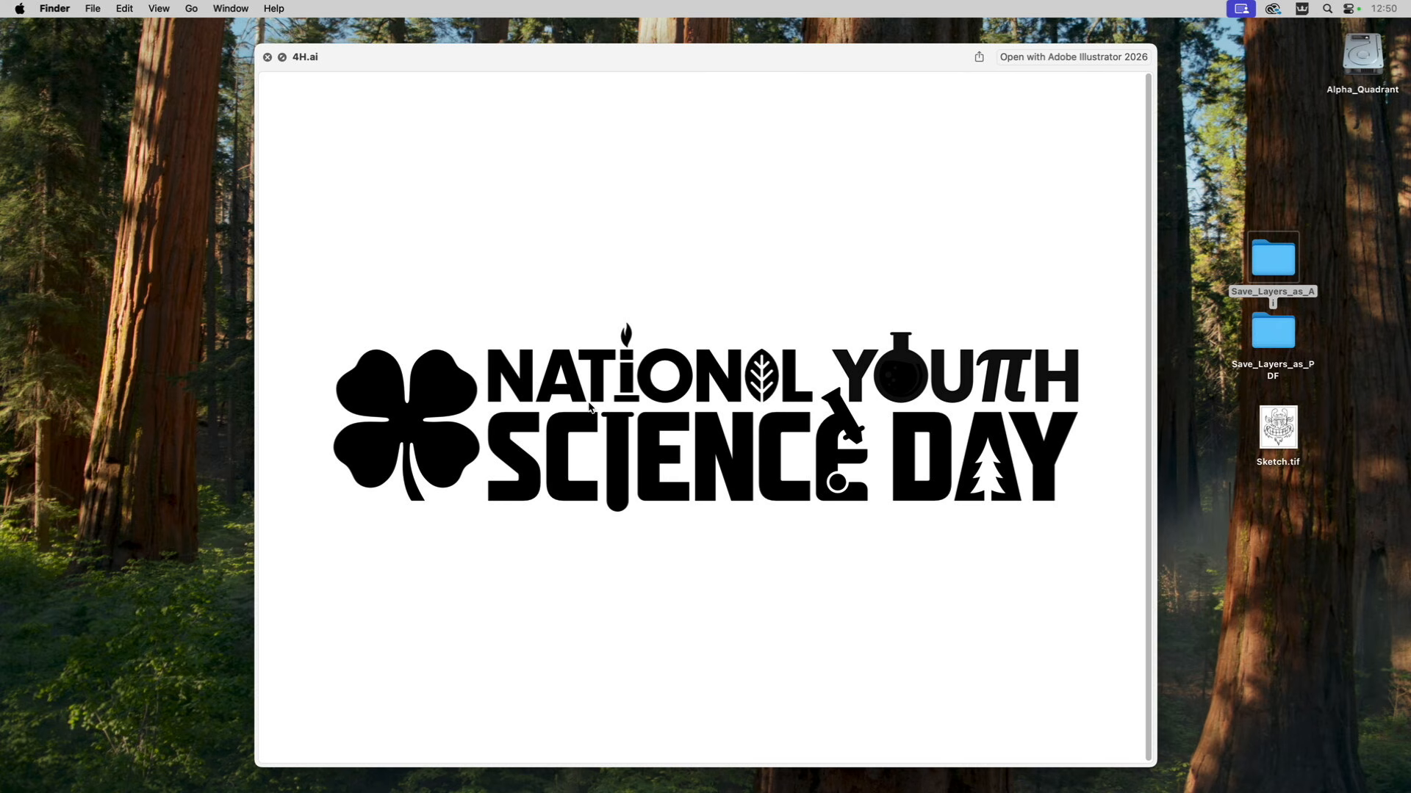
key("space")
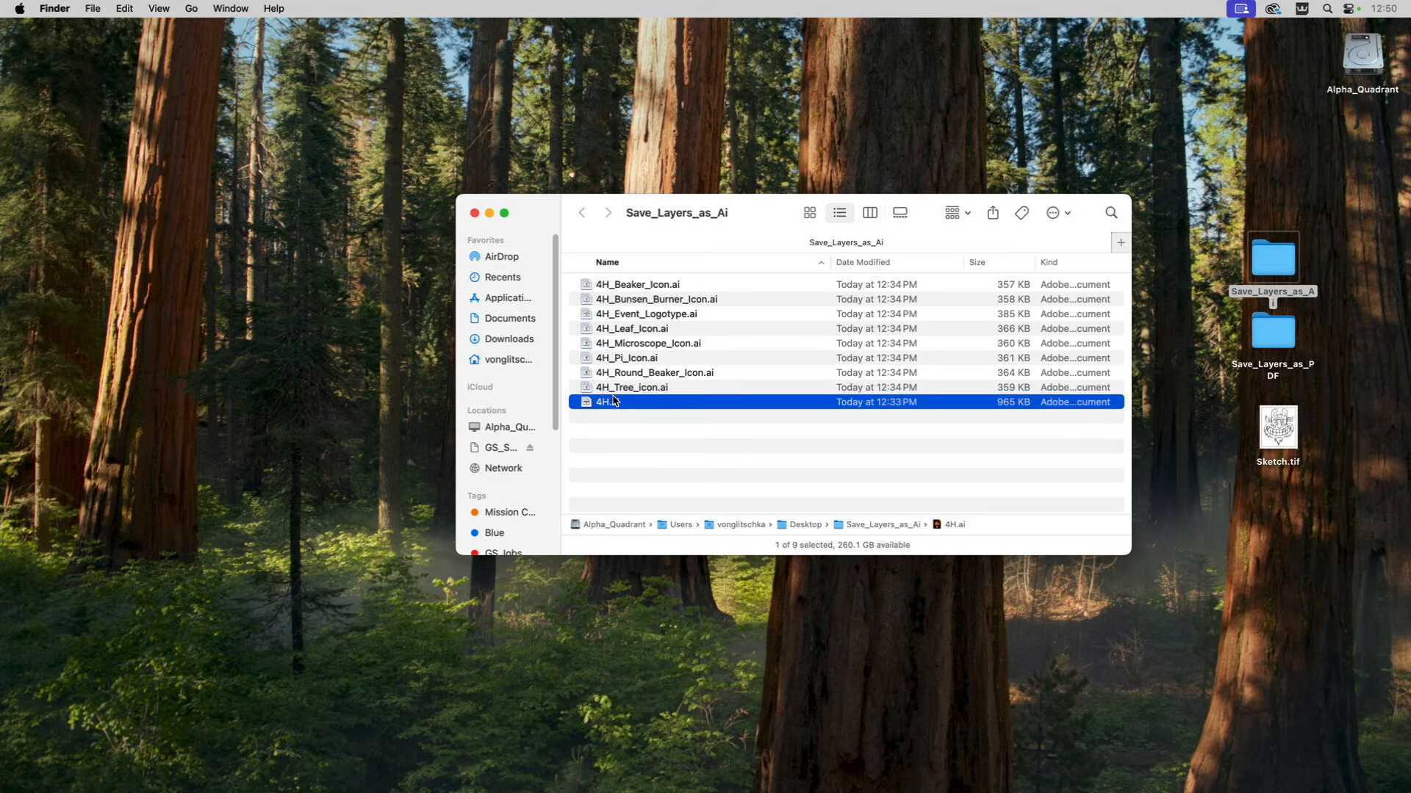
key("super+BackSpace")
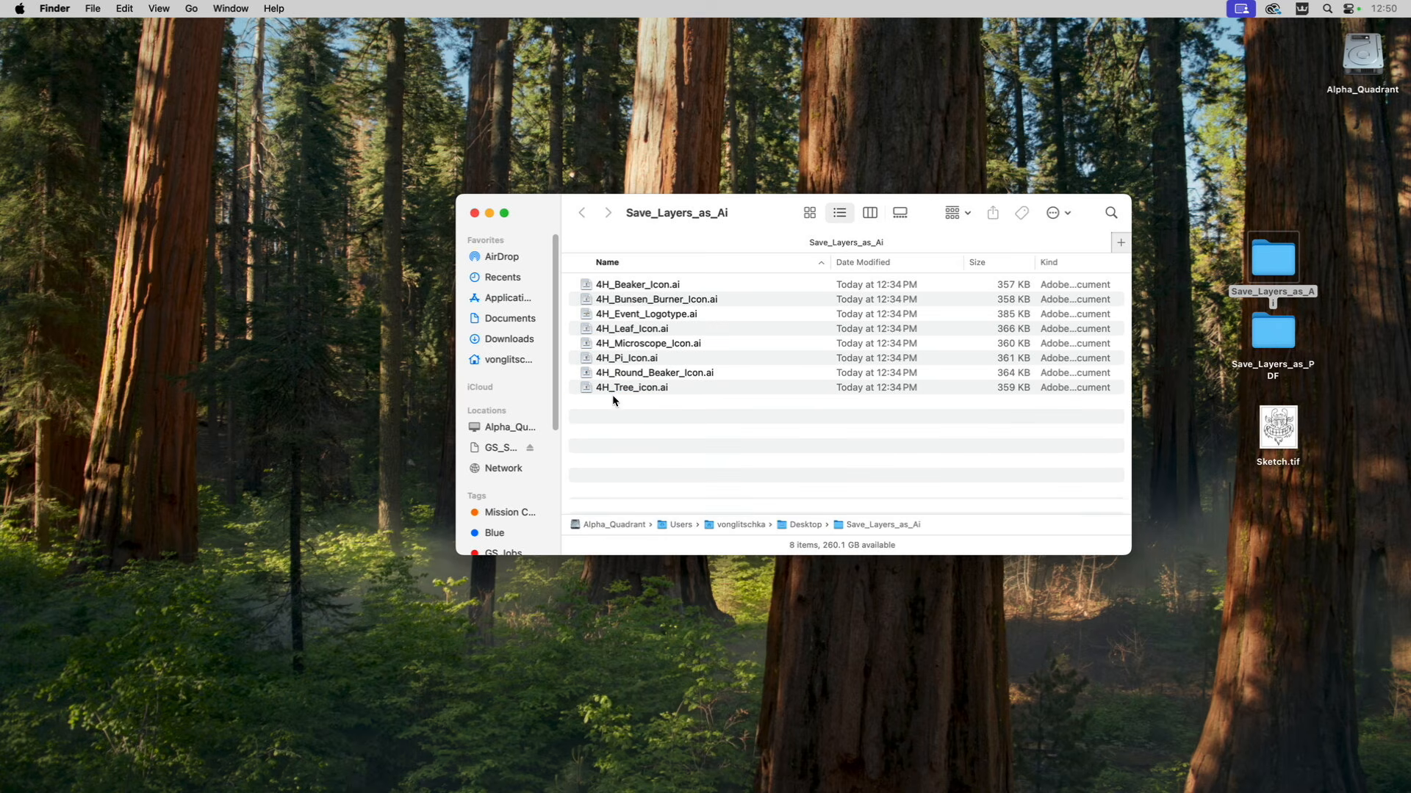
left_click(1279, 441)
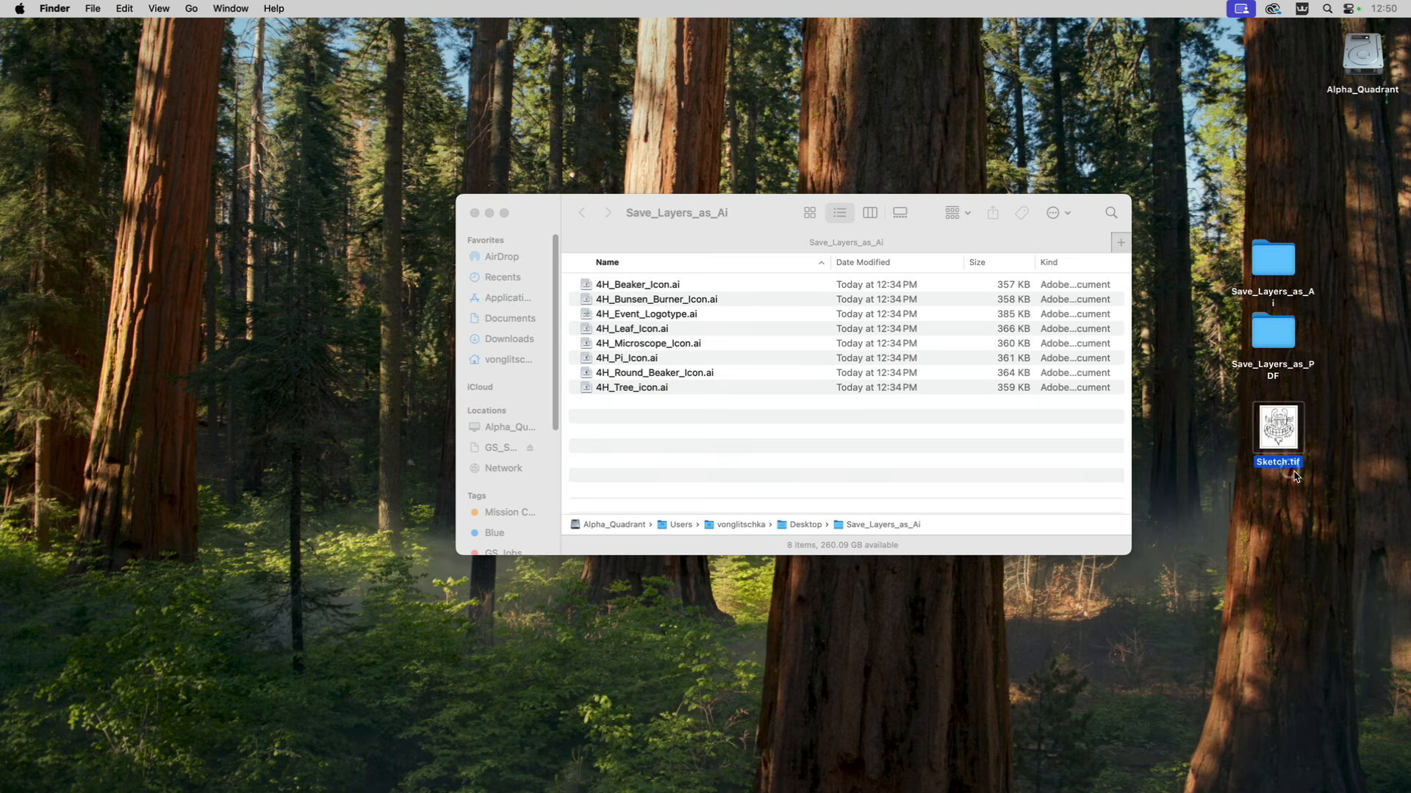
key("super+BackSpace")
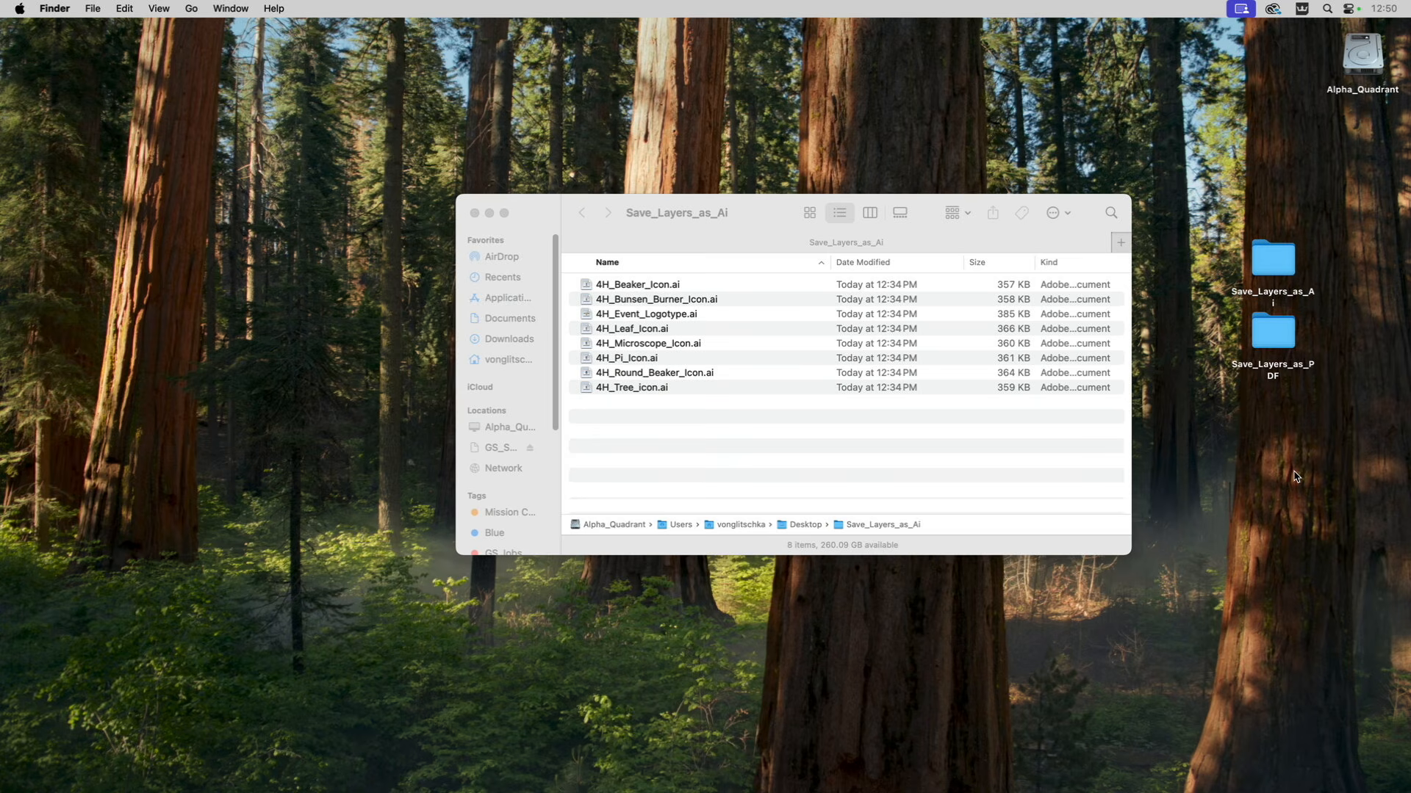
Preview each exported 4H file from 4H_Beaker_Icon.ai through 4H_Tree_icon.ai, and close the Save_Layers_as_Ai folder.
left_click(663, 481)
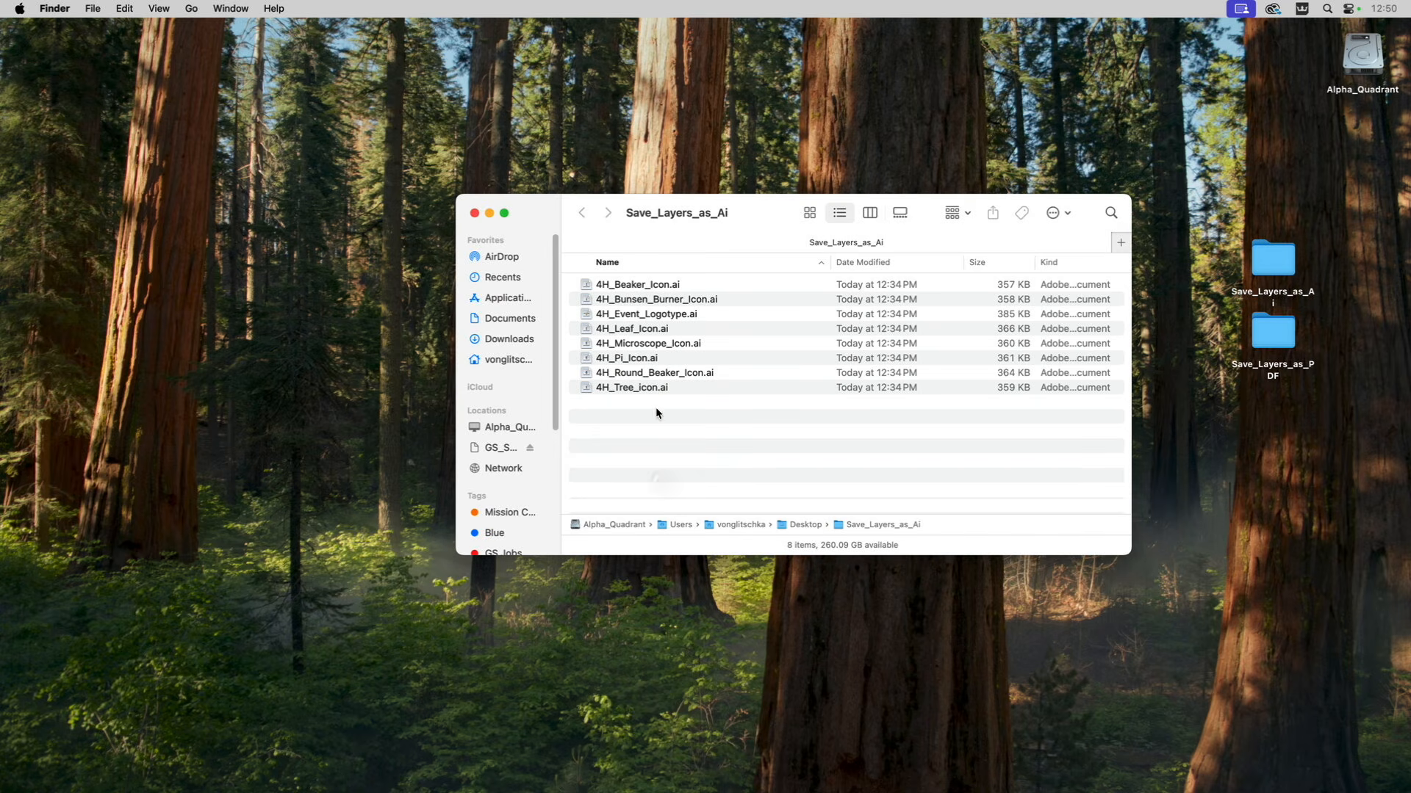
left_click(589, 288)
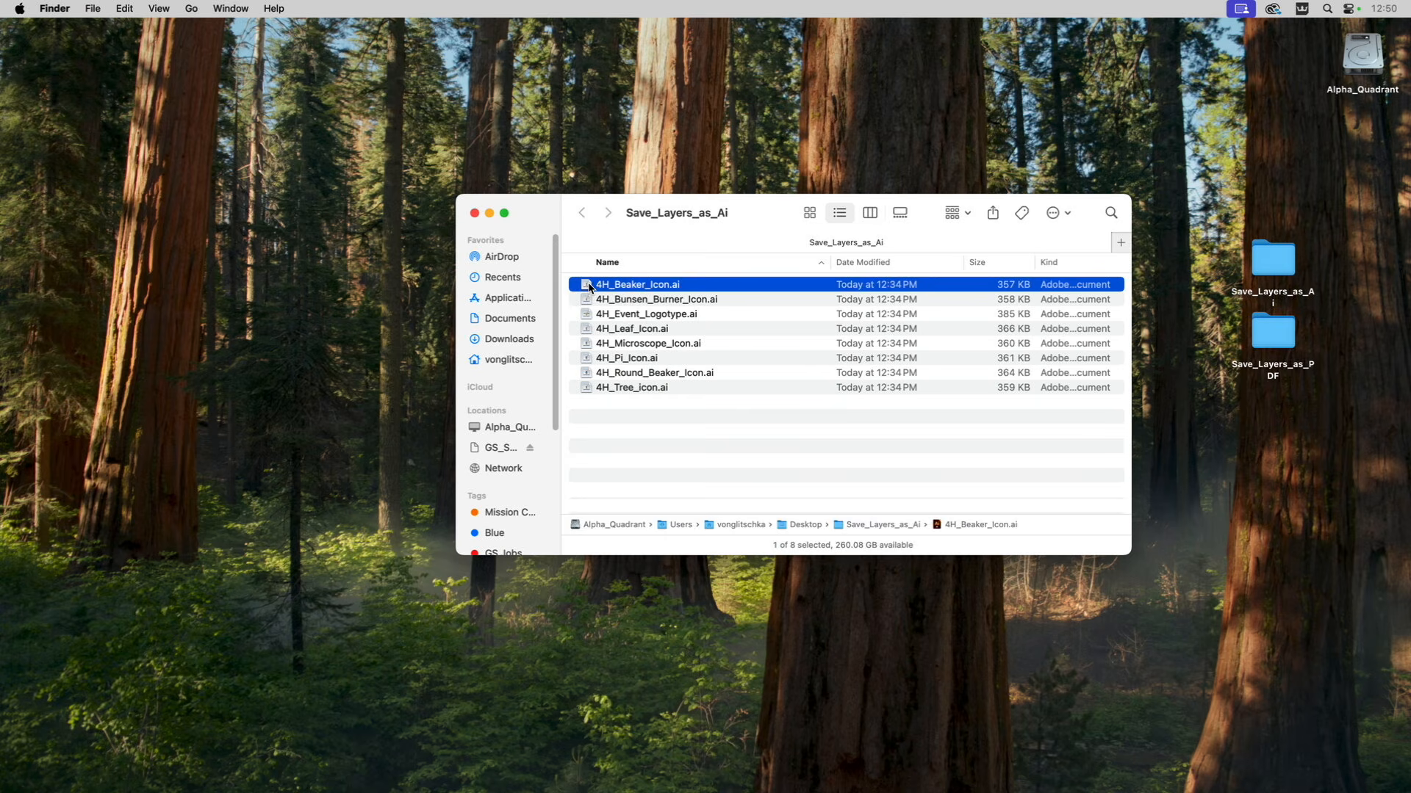
key("space")
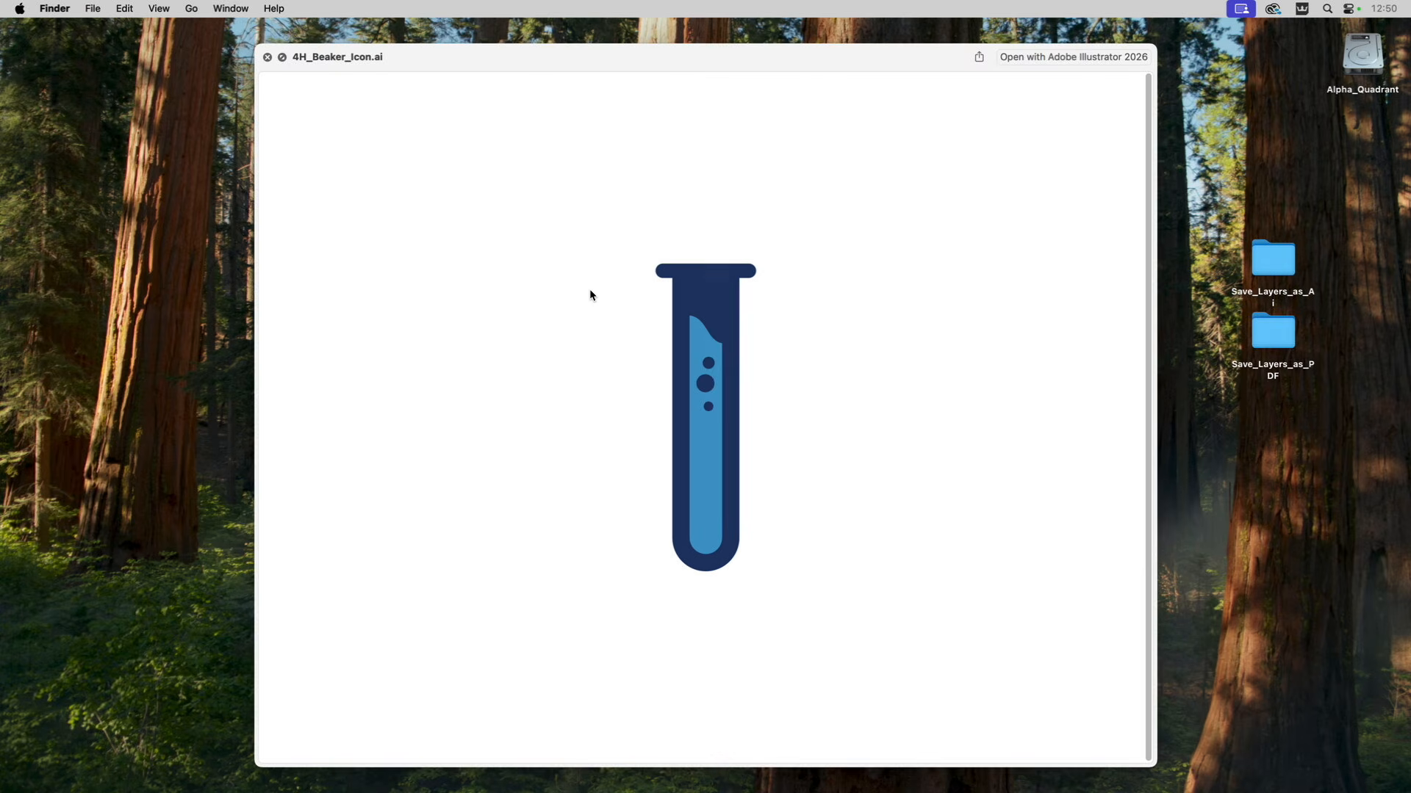
key("Down")
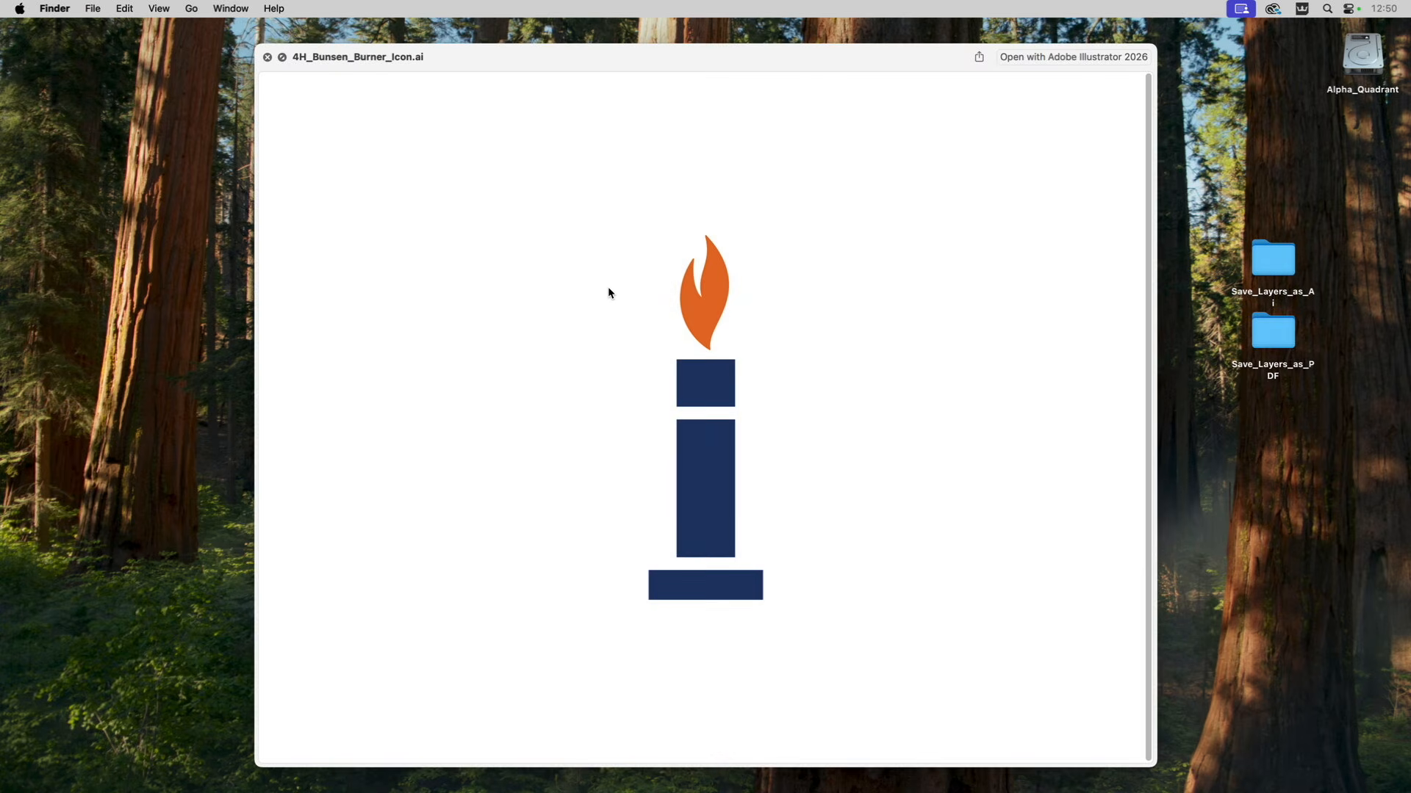
key("Down")
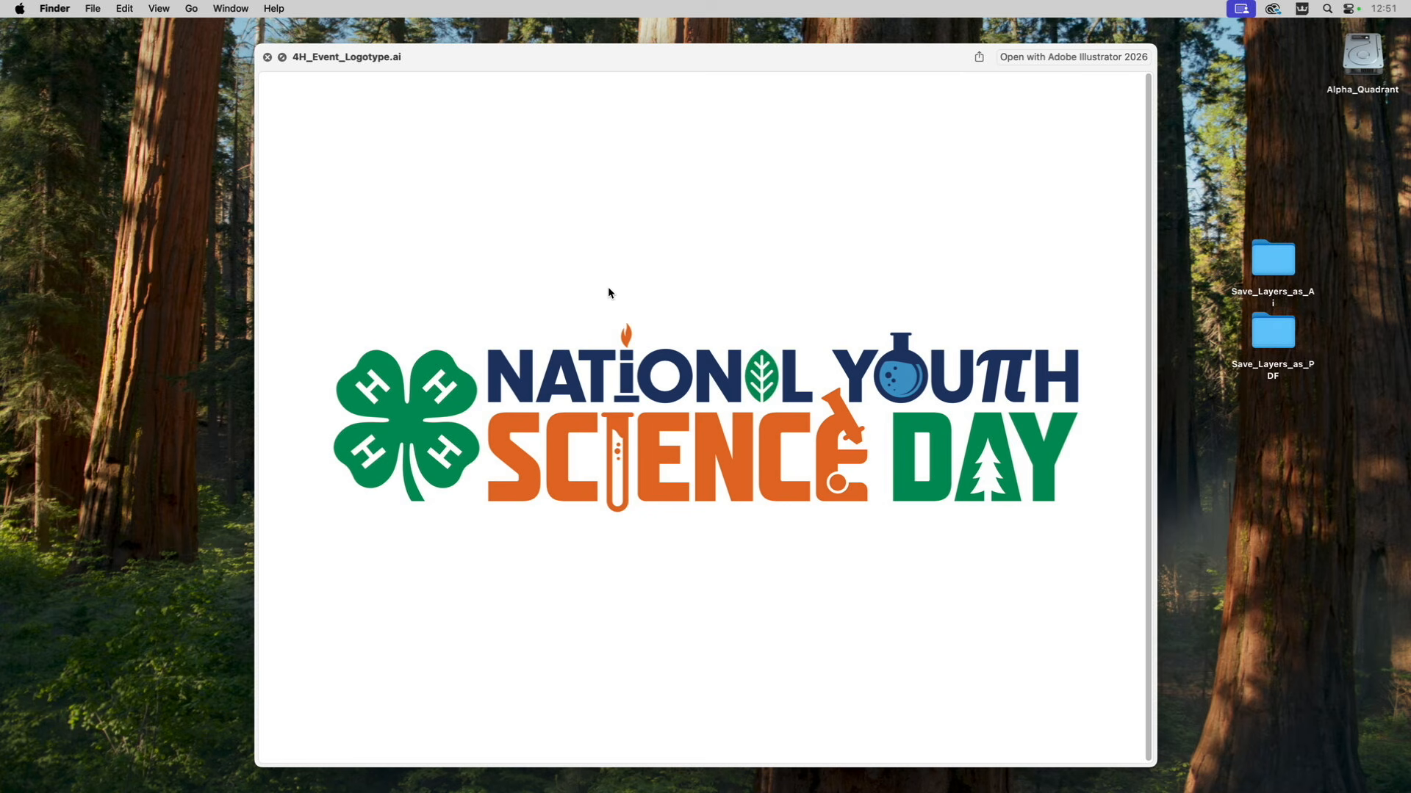
key("Down")
key("Down")
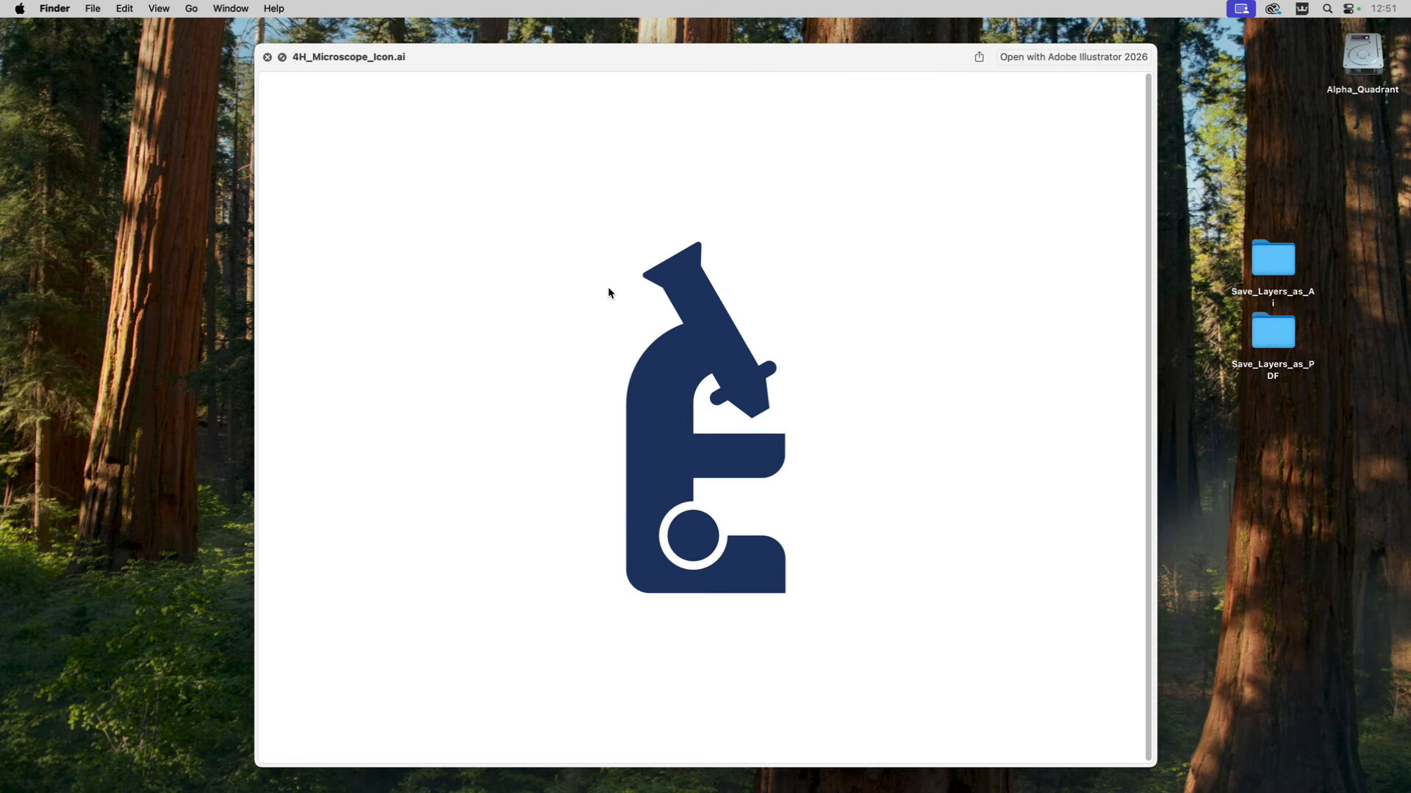
key("Down")
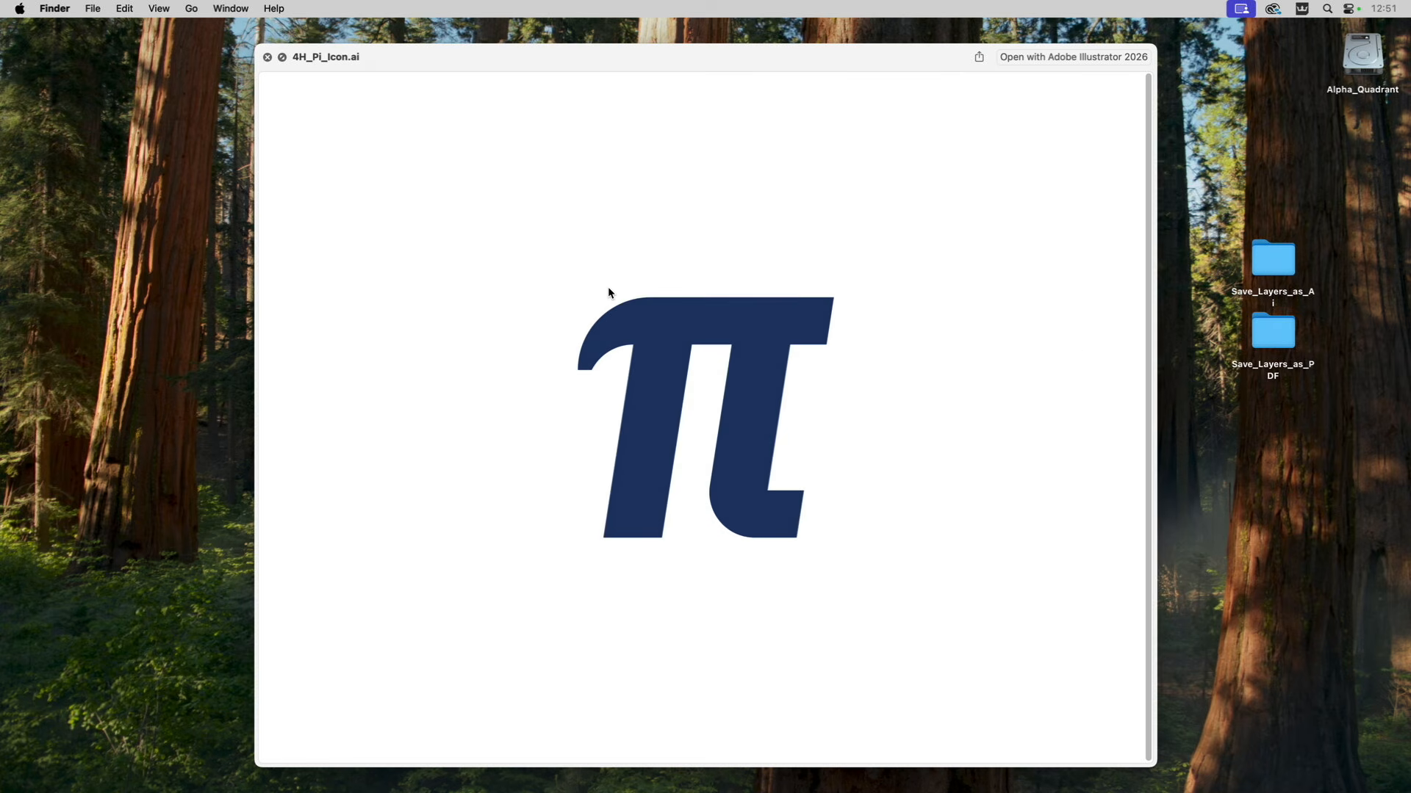
key("Down")
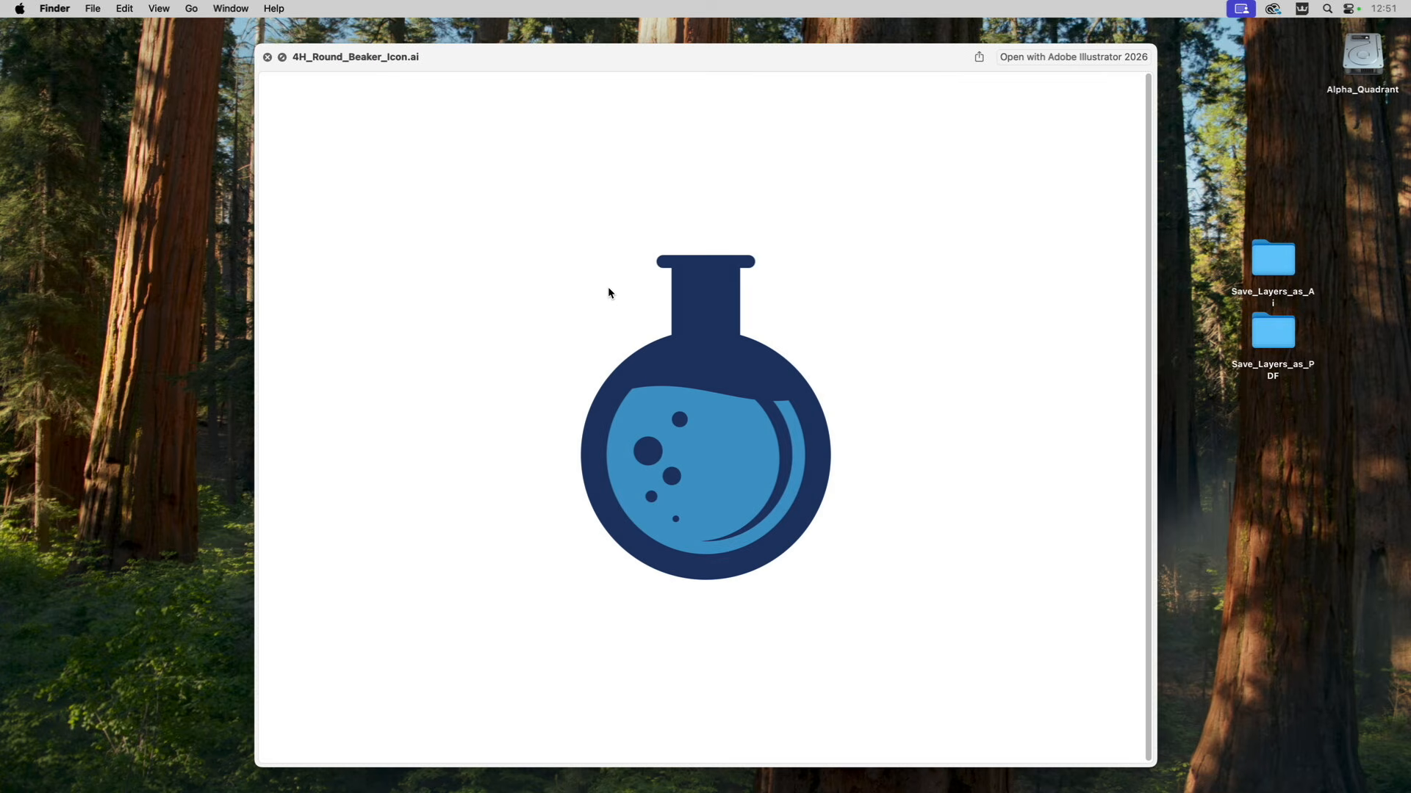
key("Down")
key("space")
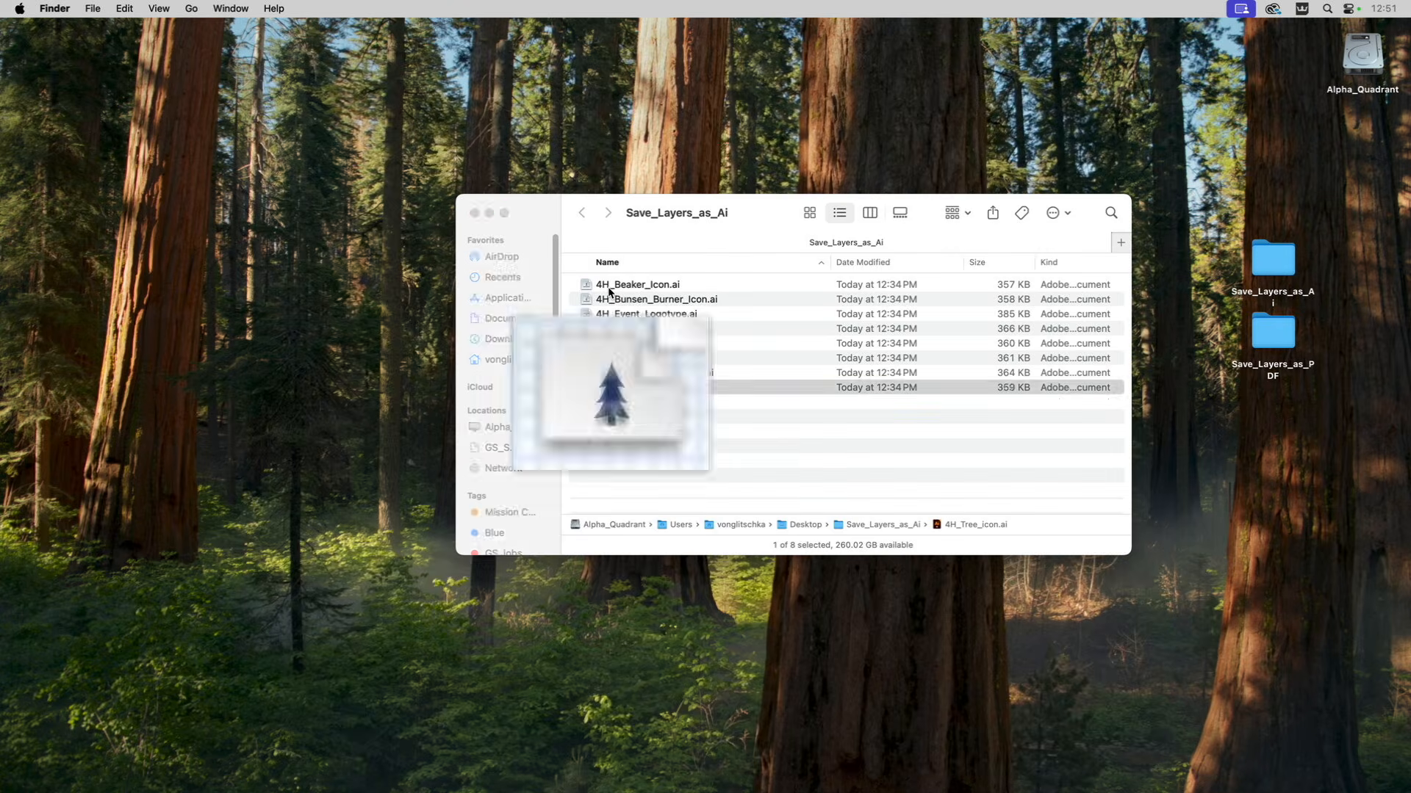
left_click(611, 417)
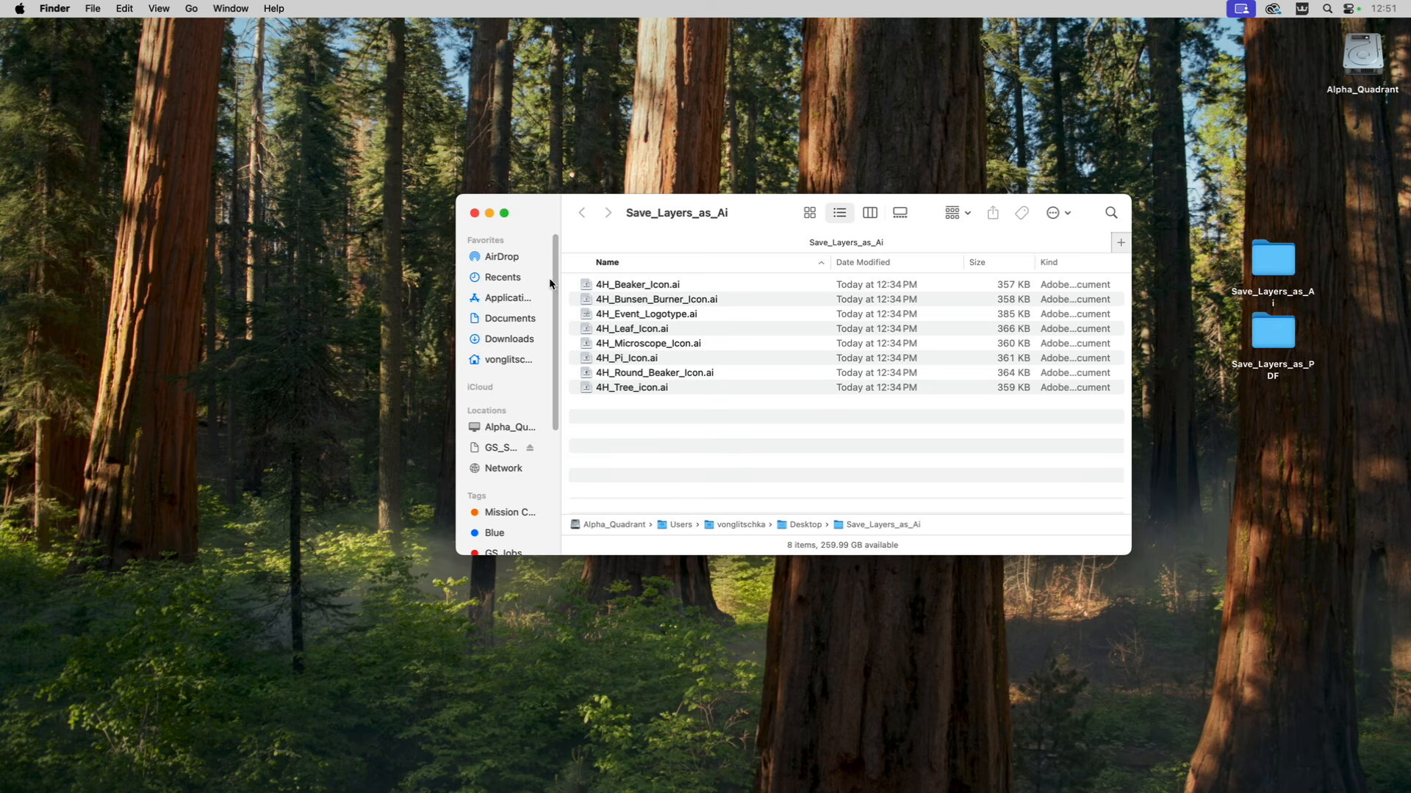
left_click(475, 214)
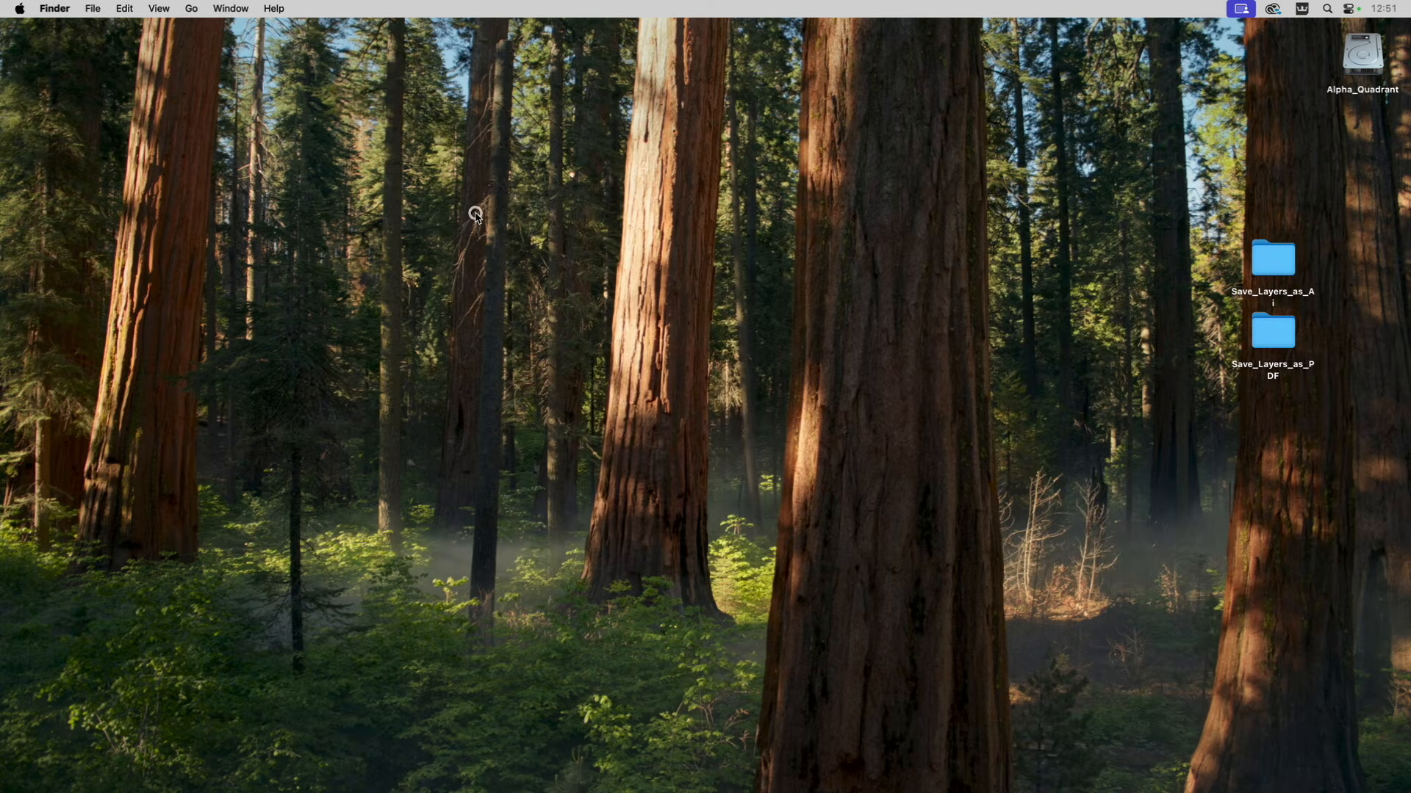
Open the Save_Layers_as_PDF folder on the desktop and move Comp.ai to the trash.
double_click(1270, 332)
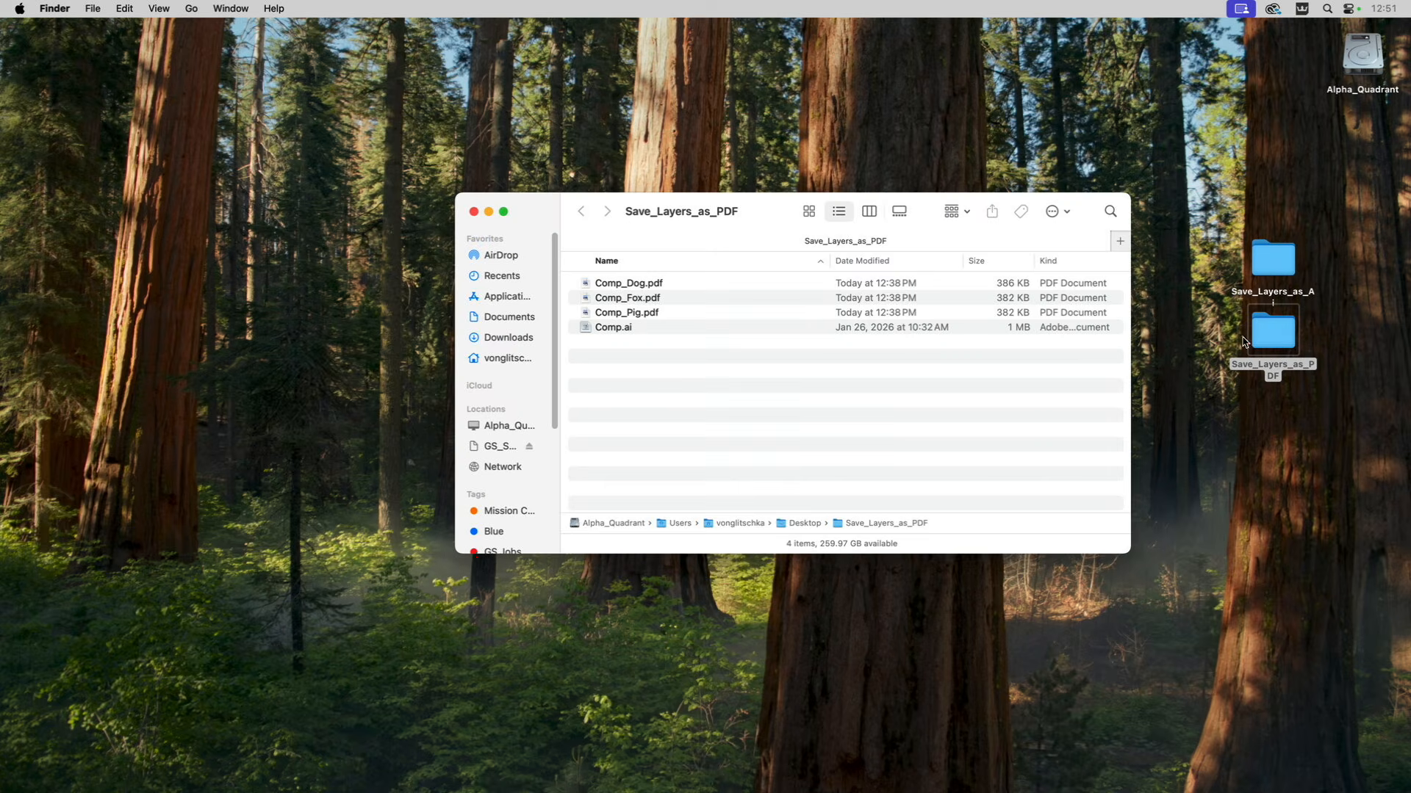
left_click(586, 328)
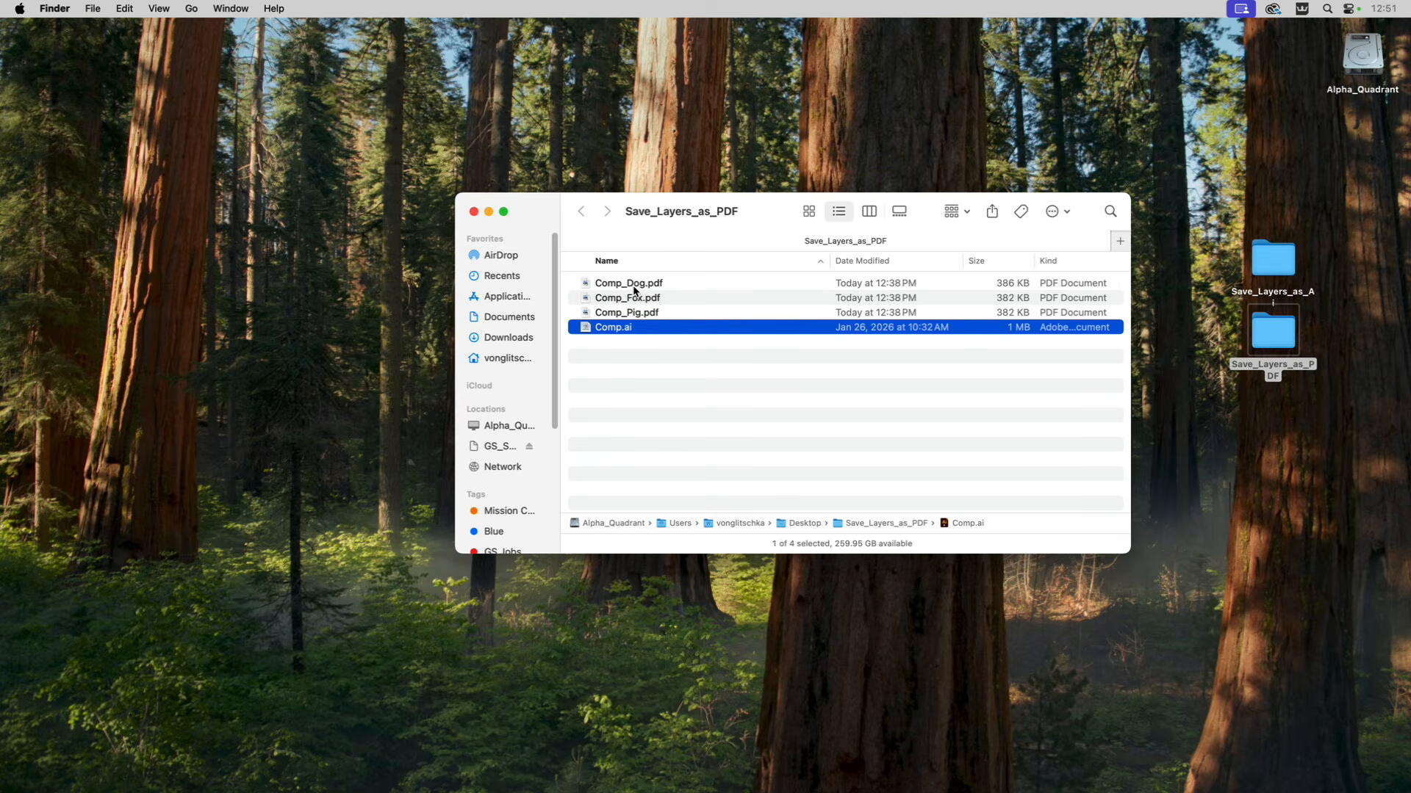
key("super+BackSpace")
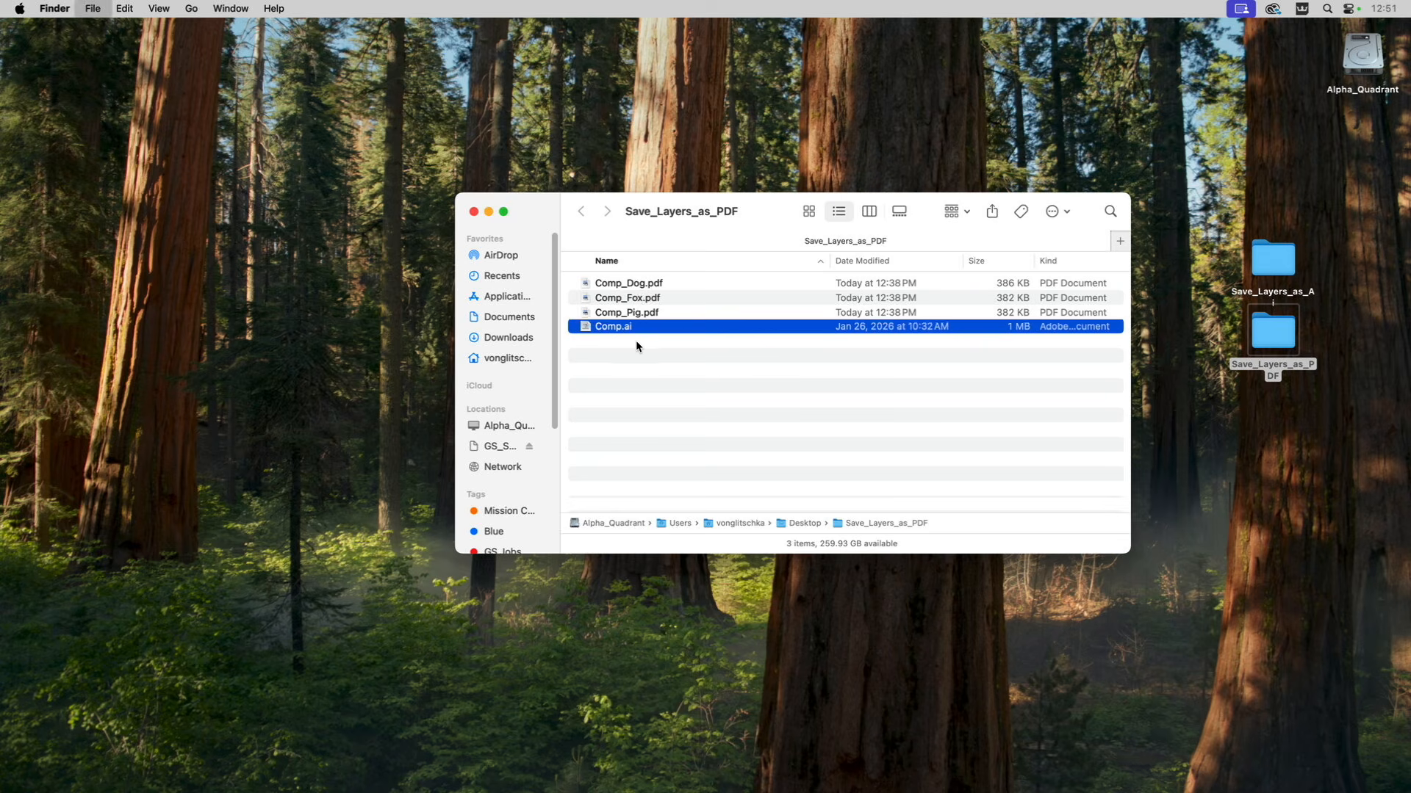
Preview the exported Comp_Dog.pdf, Comp_Fox.pdf and Comp_Pig.pdf in turn, and close the Save_Layers_as_PDF folder.
left_click(586, 284)
key("space")
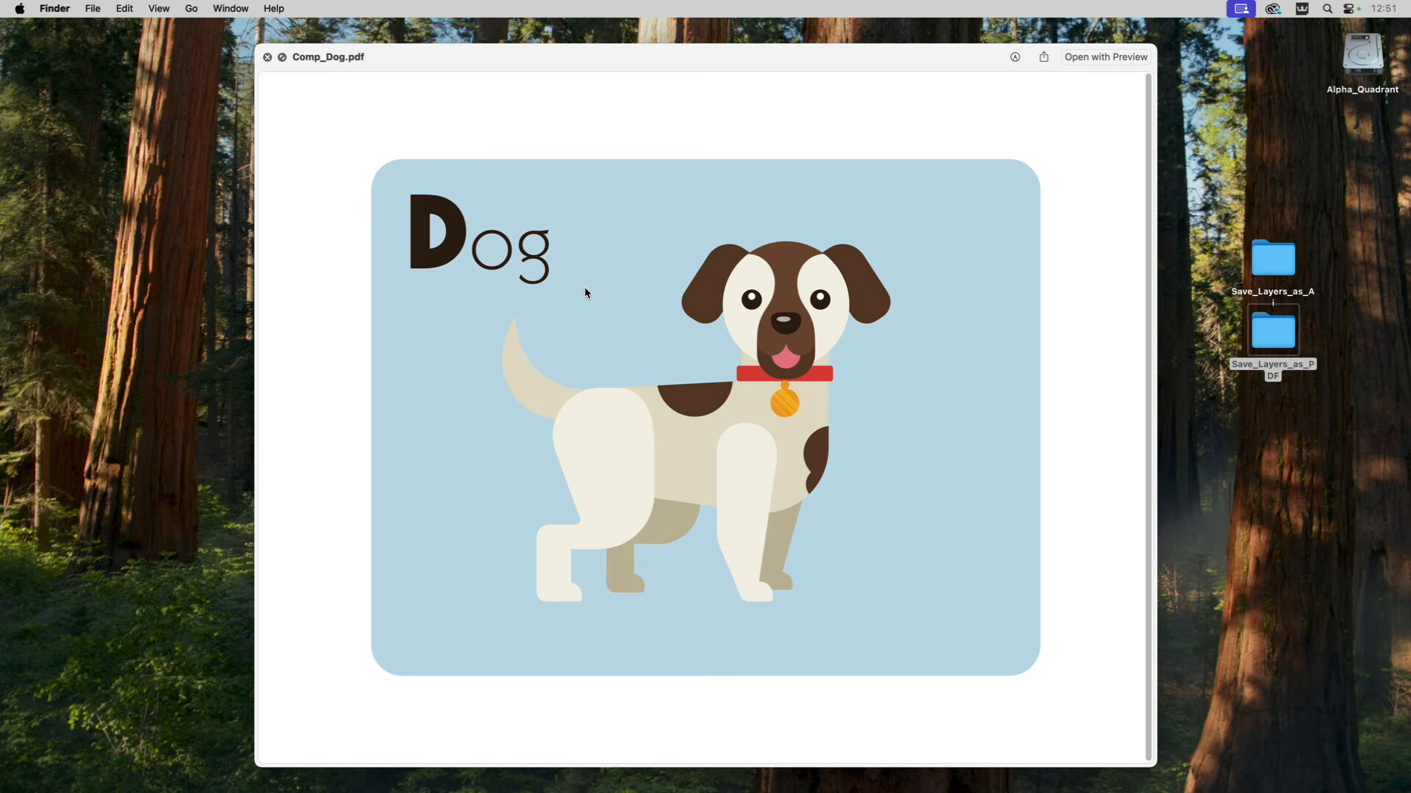
key("Down")
key("Down")
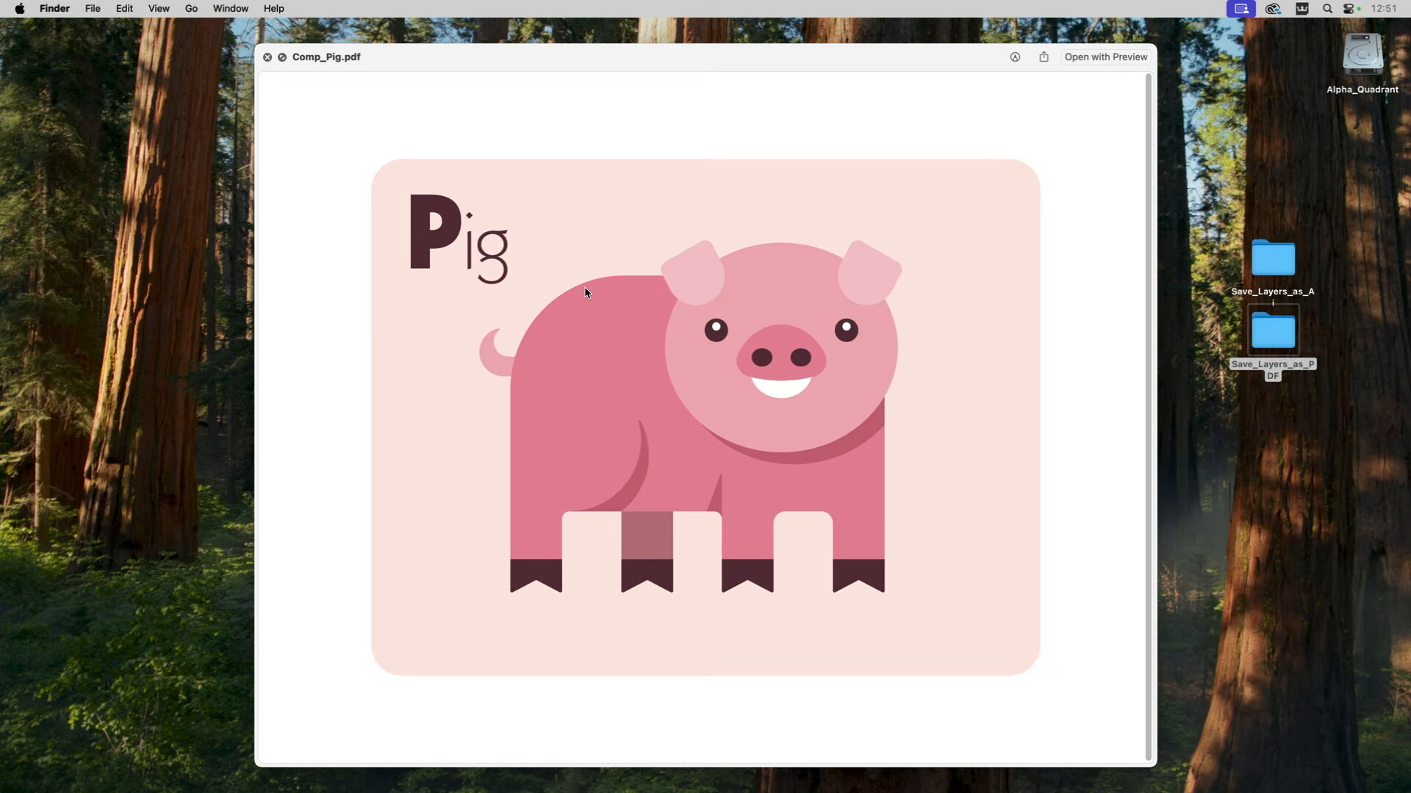
key("space")
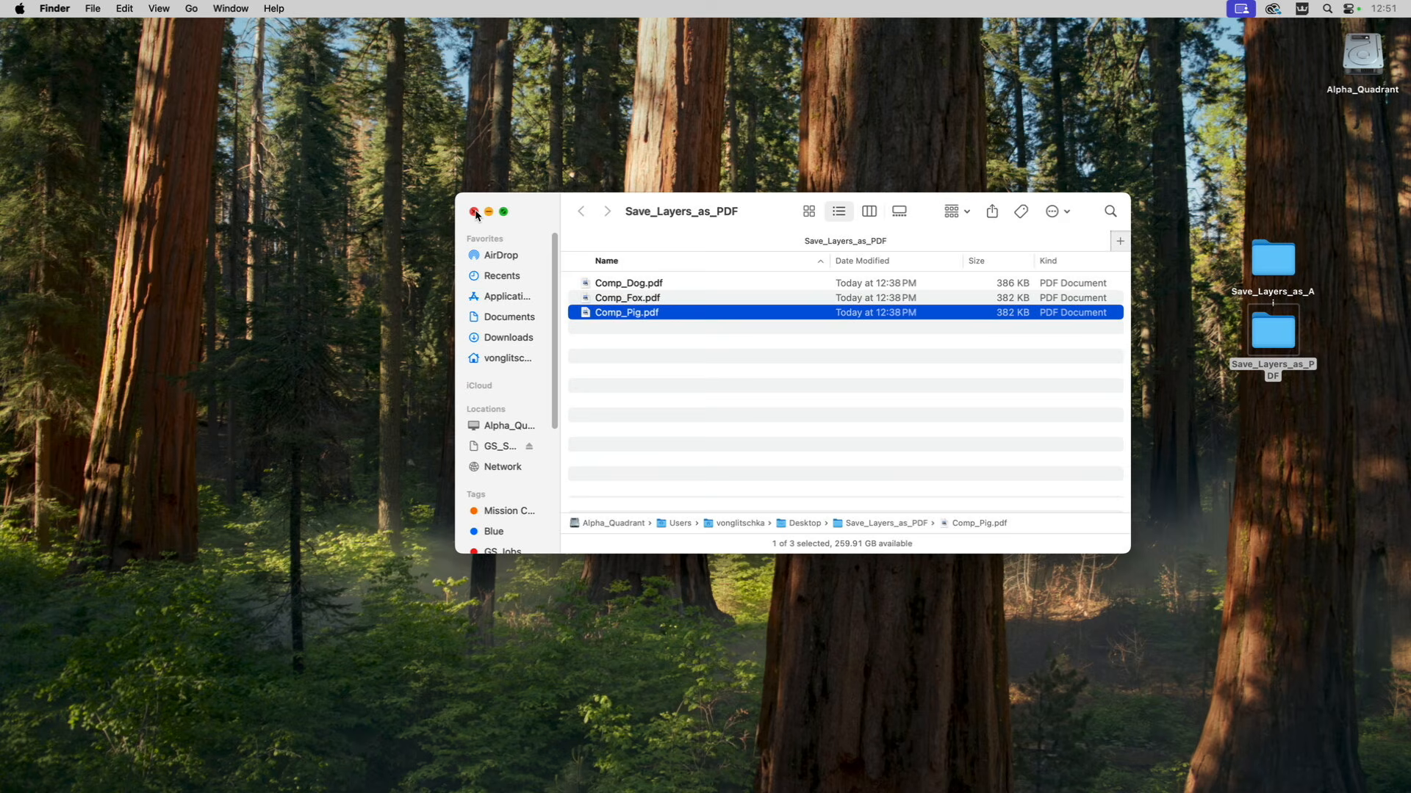
left_click(611, 336)
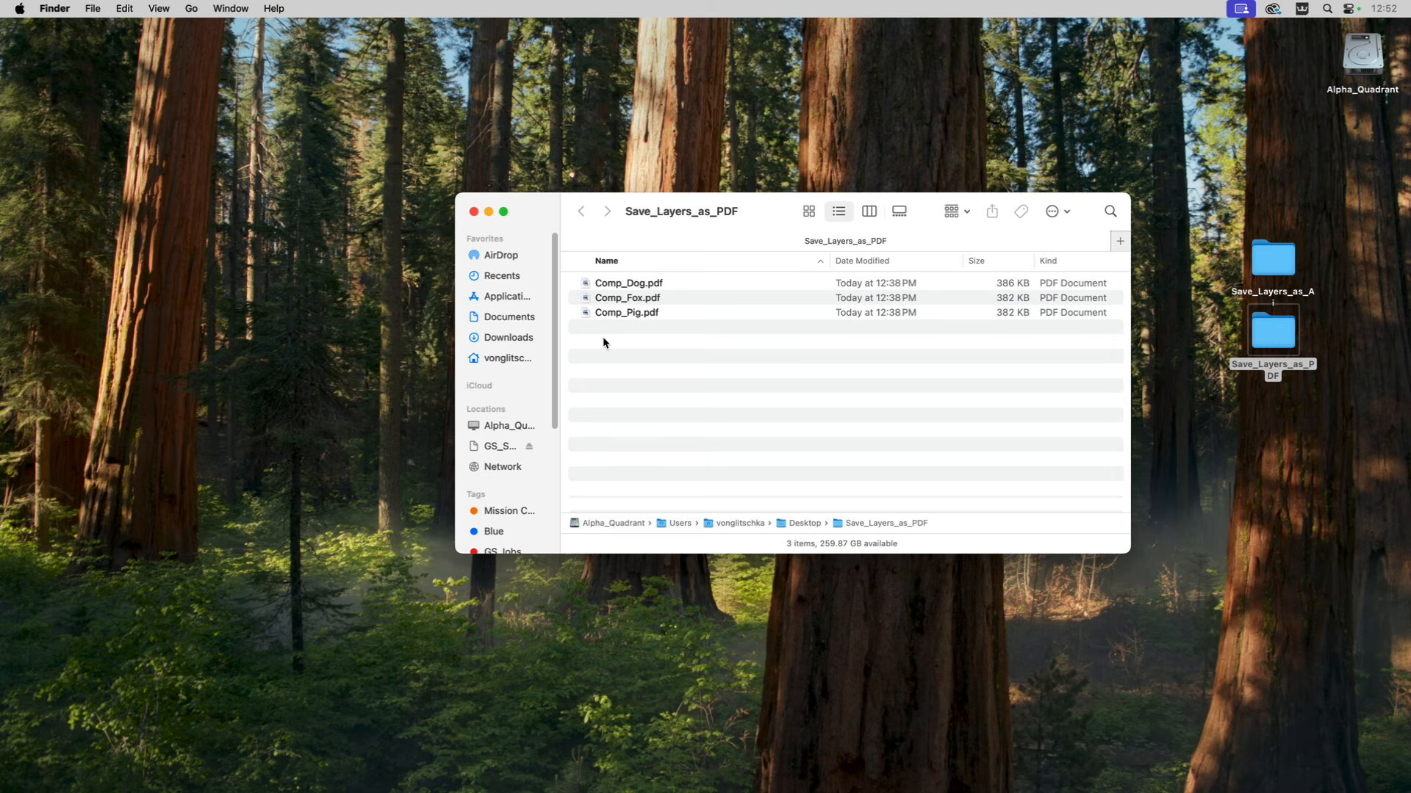
left_click(474, 213)
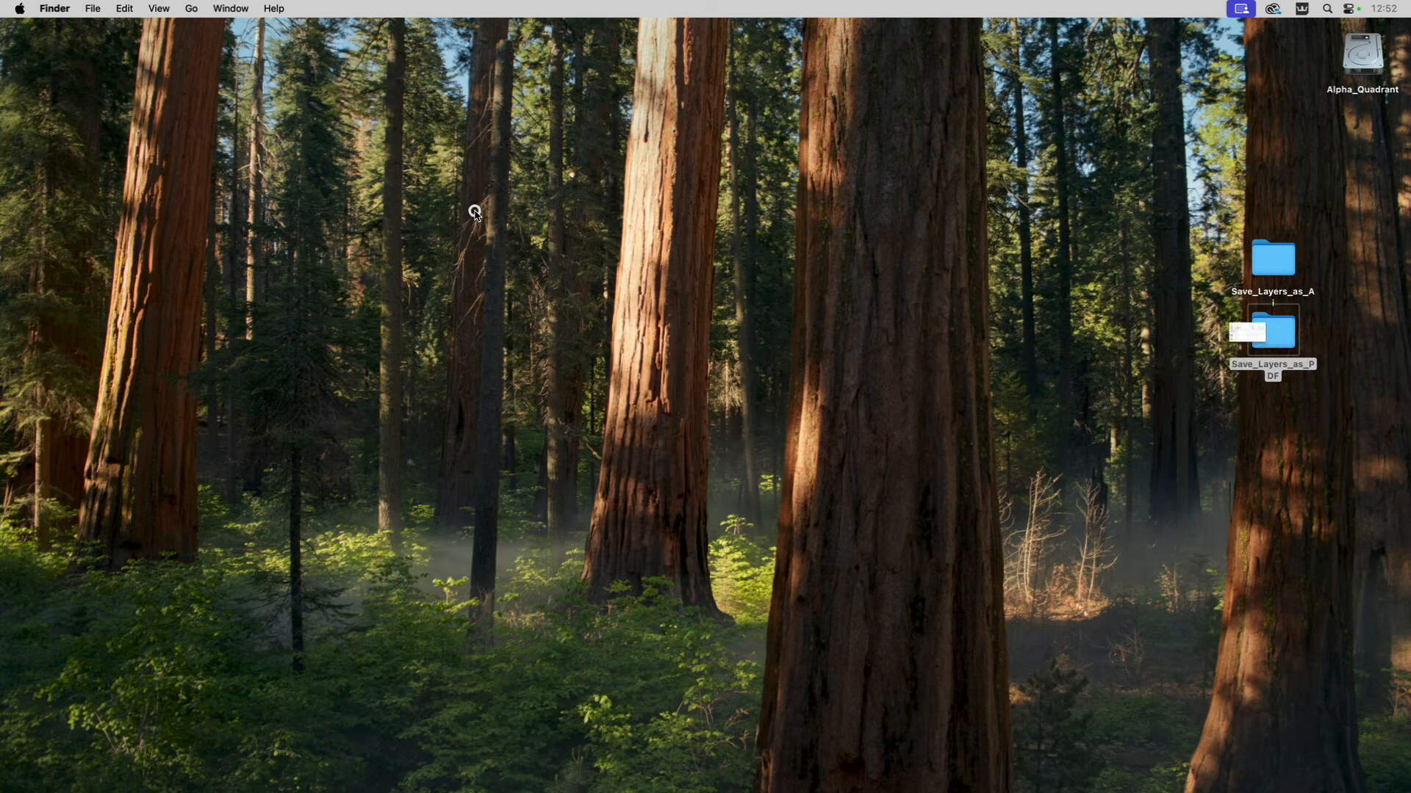